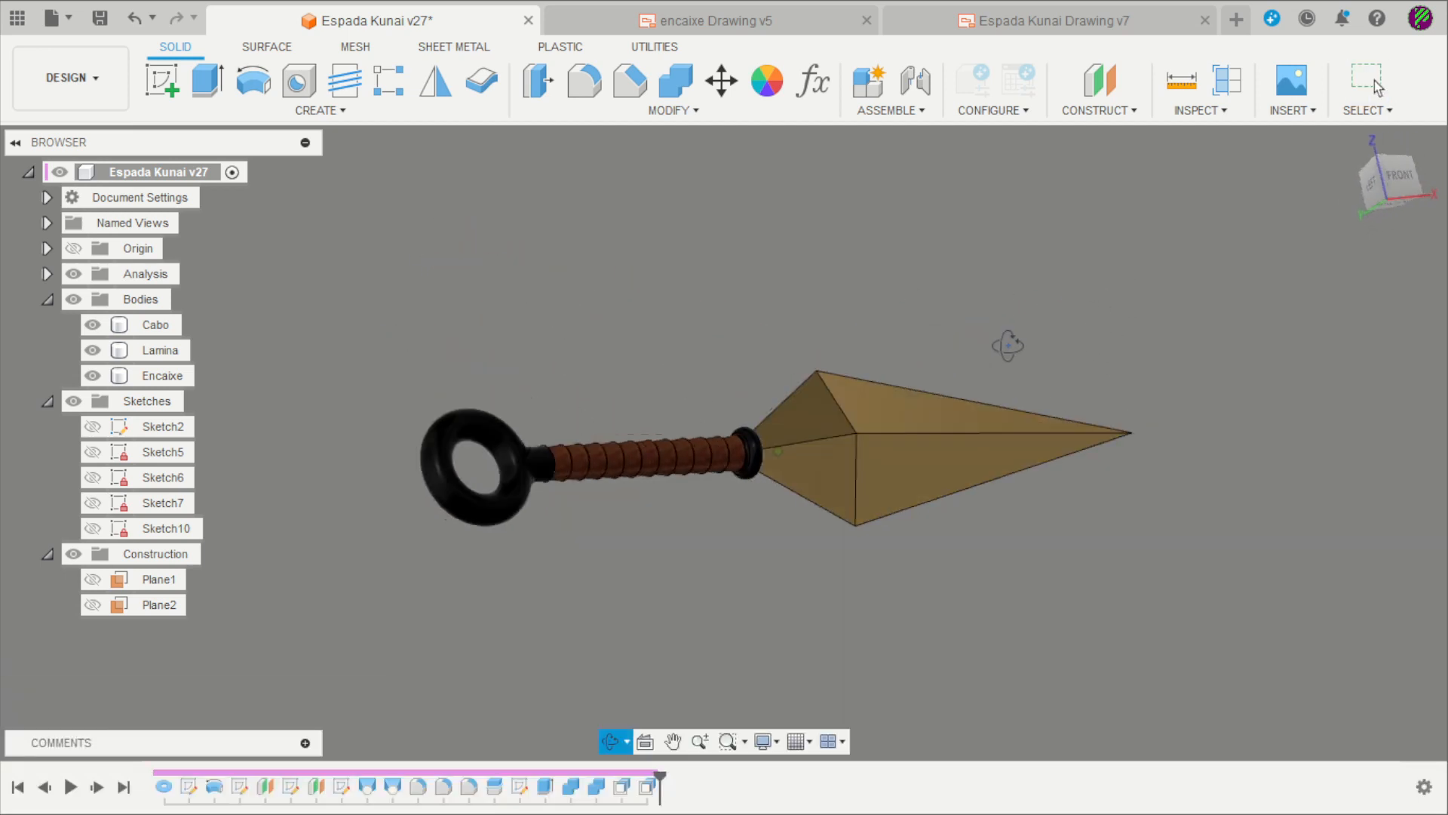
{"action": "scroll", "coordinate": [716, 524], "scroll_direction": "down", "scroll_amount": 1}
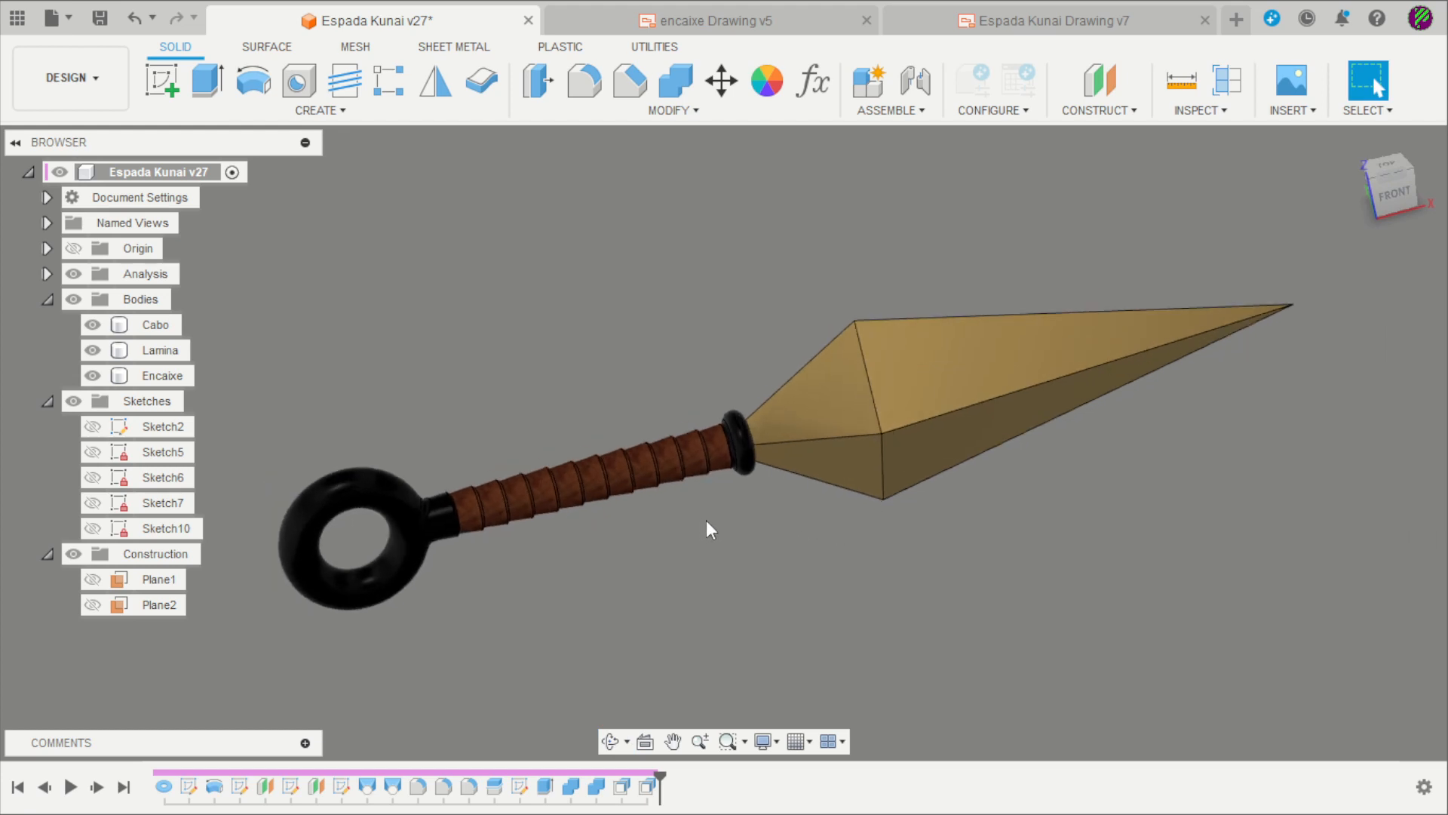
{"action": "middle_click_drag", "start_coordinate": [715, 521], "coordinate": [694, 345], "text": "shift"}
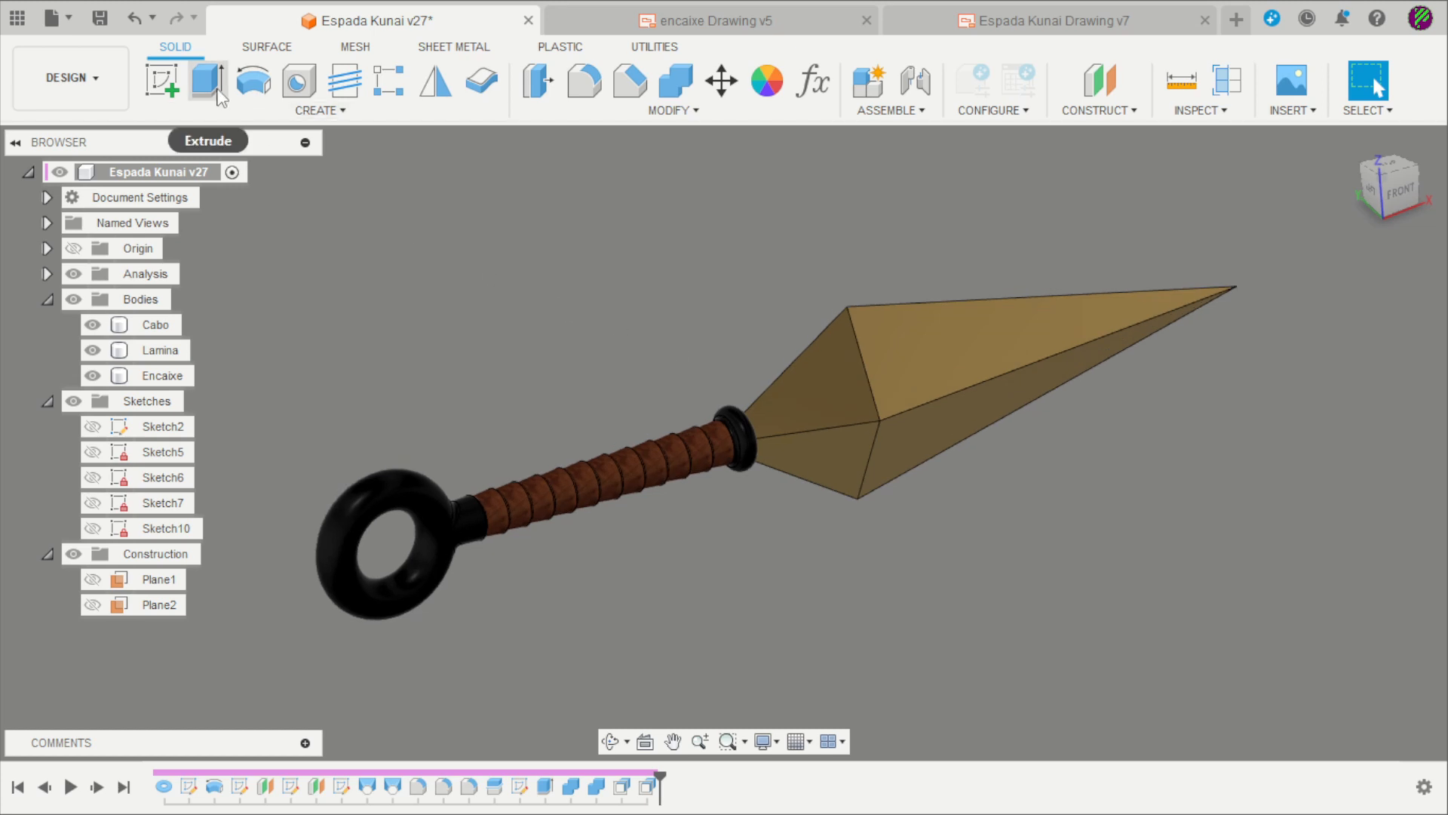
{"action": "left_click", "coordinate": [302, 111]}
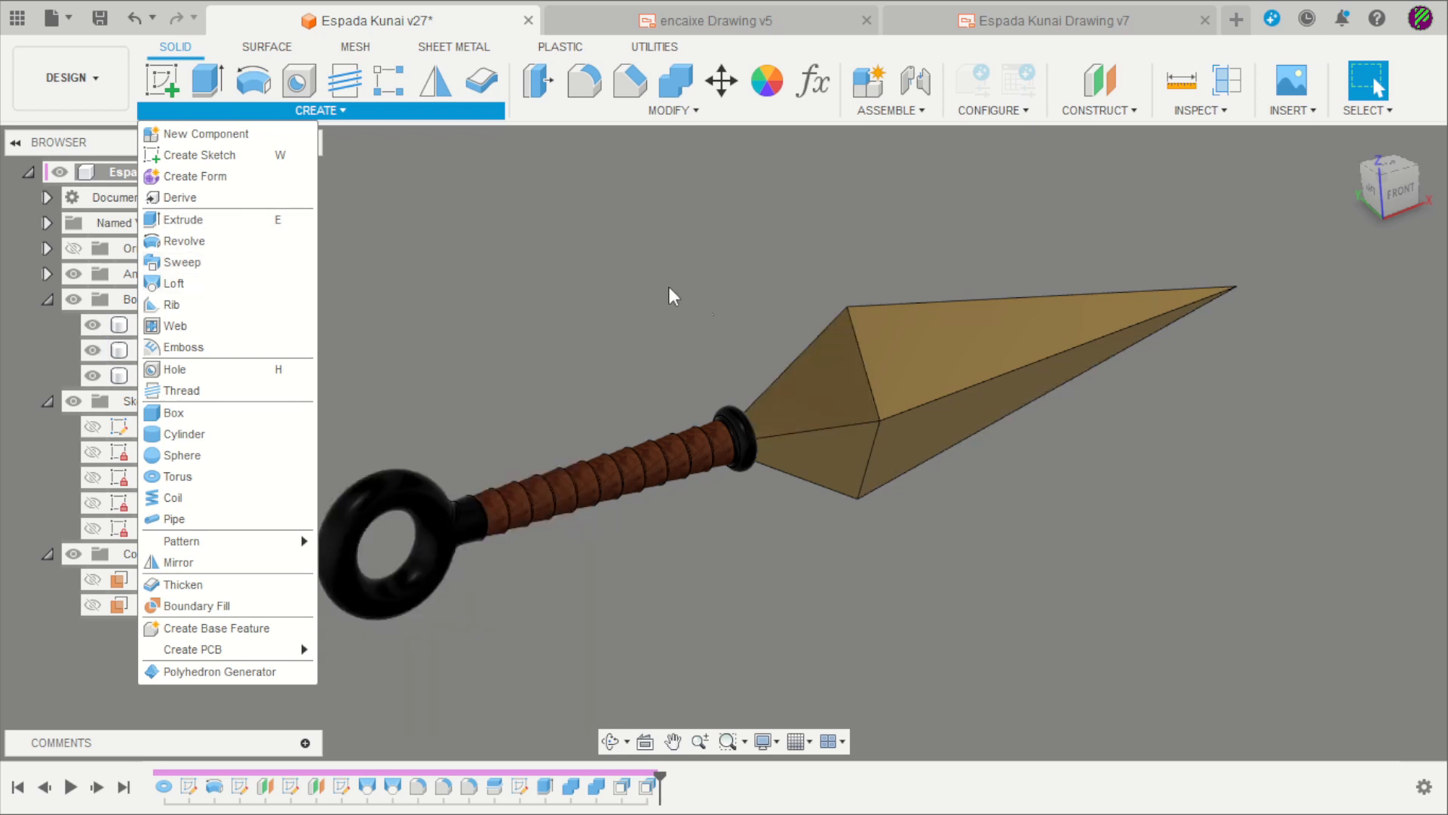
{"action": "left_click", "coordinate": [624, 275]}
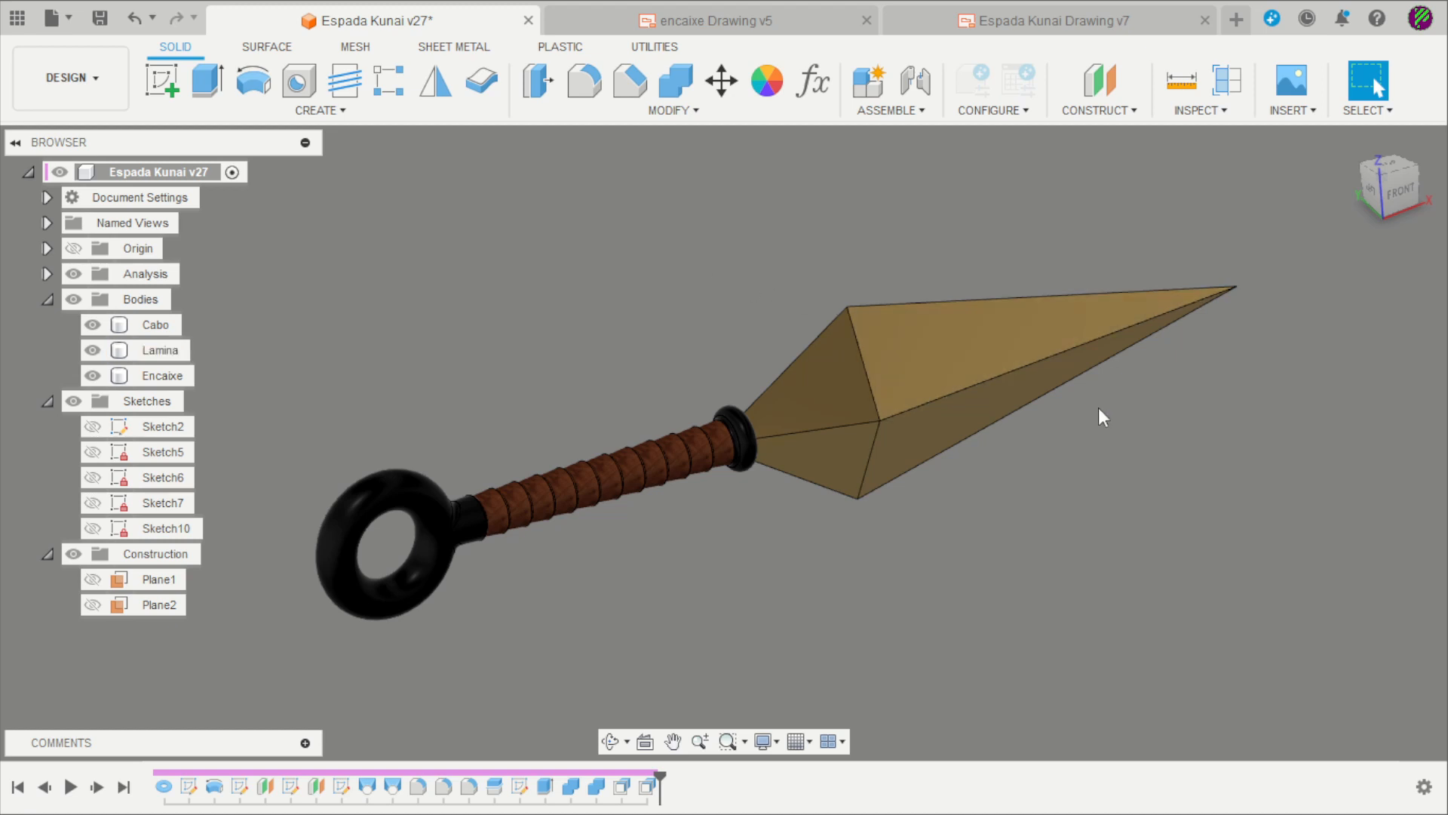
{"action": "middle_click_drag", "start_coordinate": [1101, 415], "coordinate": [935, 460], "text": "shift"}
- Hide the Cabo and Lamina bodies to examine the Encaixe connector on its own
{"action": "left_click", "coordinate": [140, 324]}
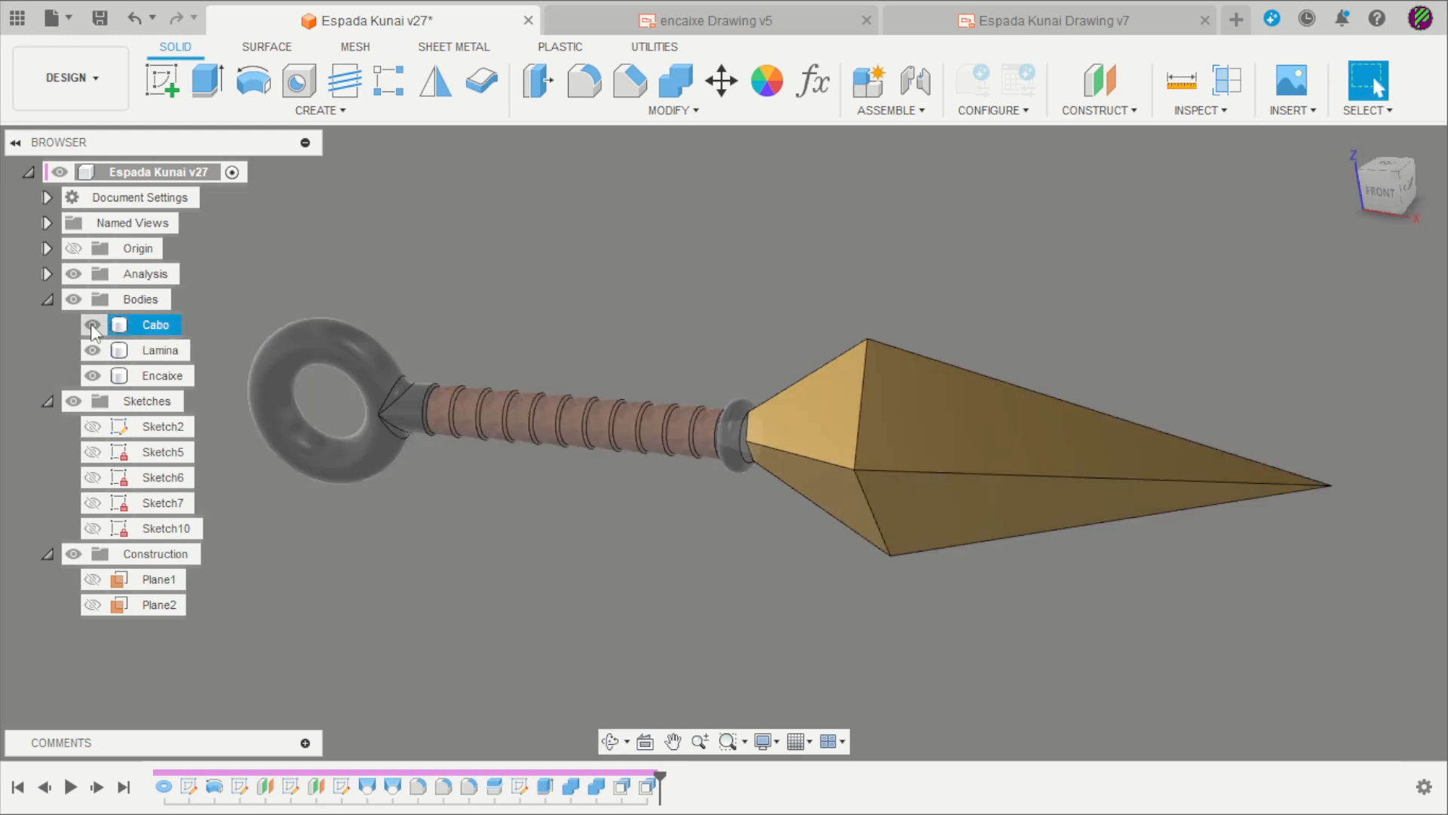
{"action": "left_click", "coordinate": [90, 324]}
{"action": "middle_click_drag", "start_coordinate": [433, 287], "coordinate": [568, 298], "text": "shift"}
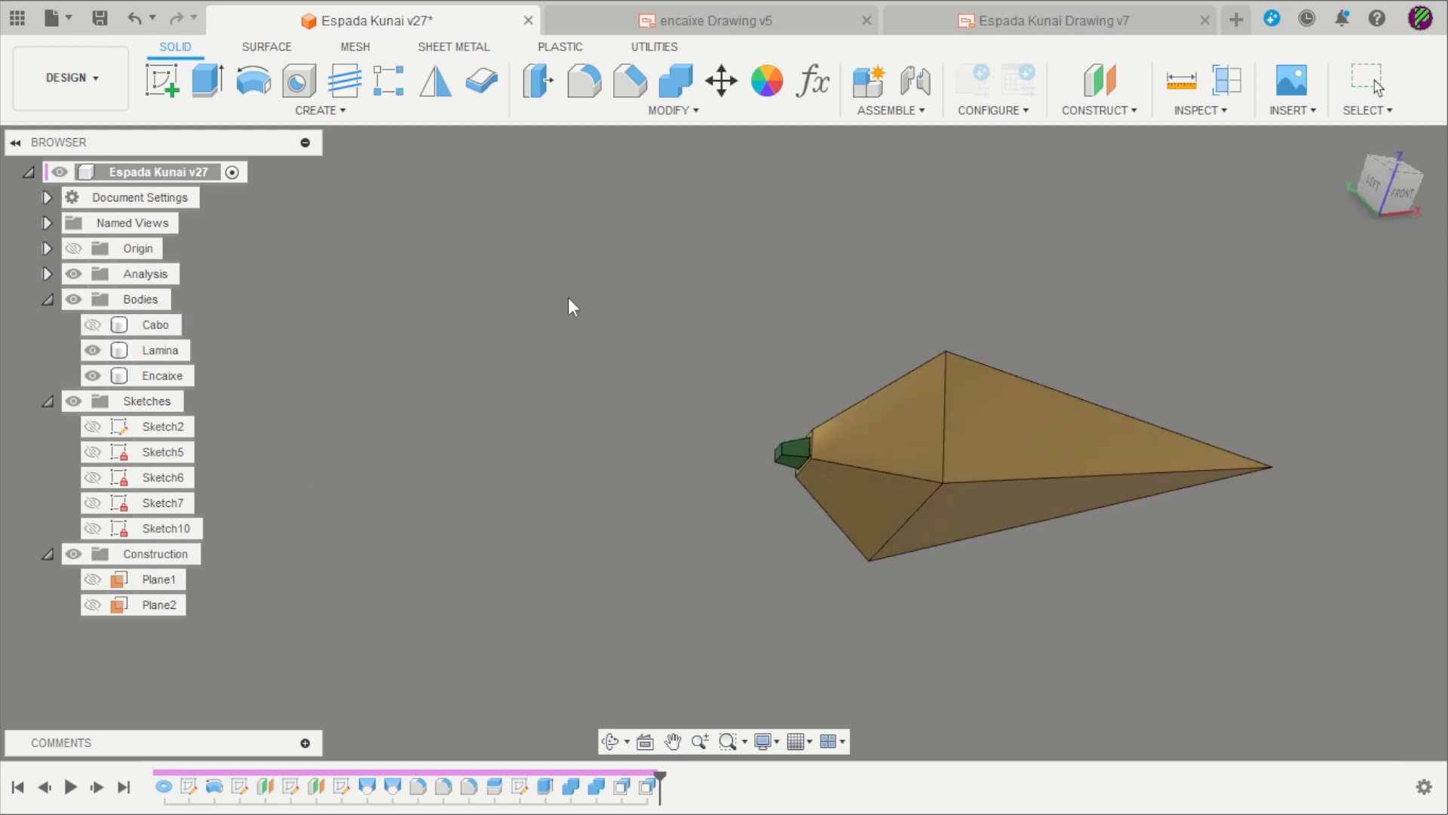
{"action": "left_click", "coordinate": [97, 350]}
{"action": "middle_click_drag", "start_coordinate": [564, 375], "coordinate": [220, 352], "text": "shift"}
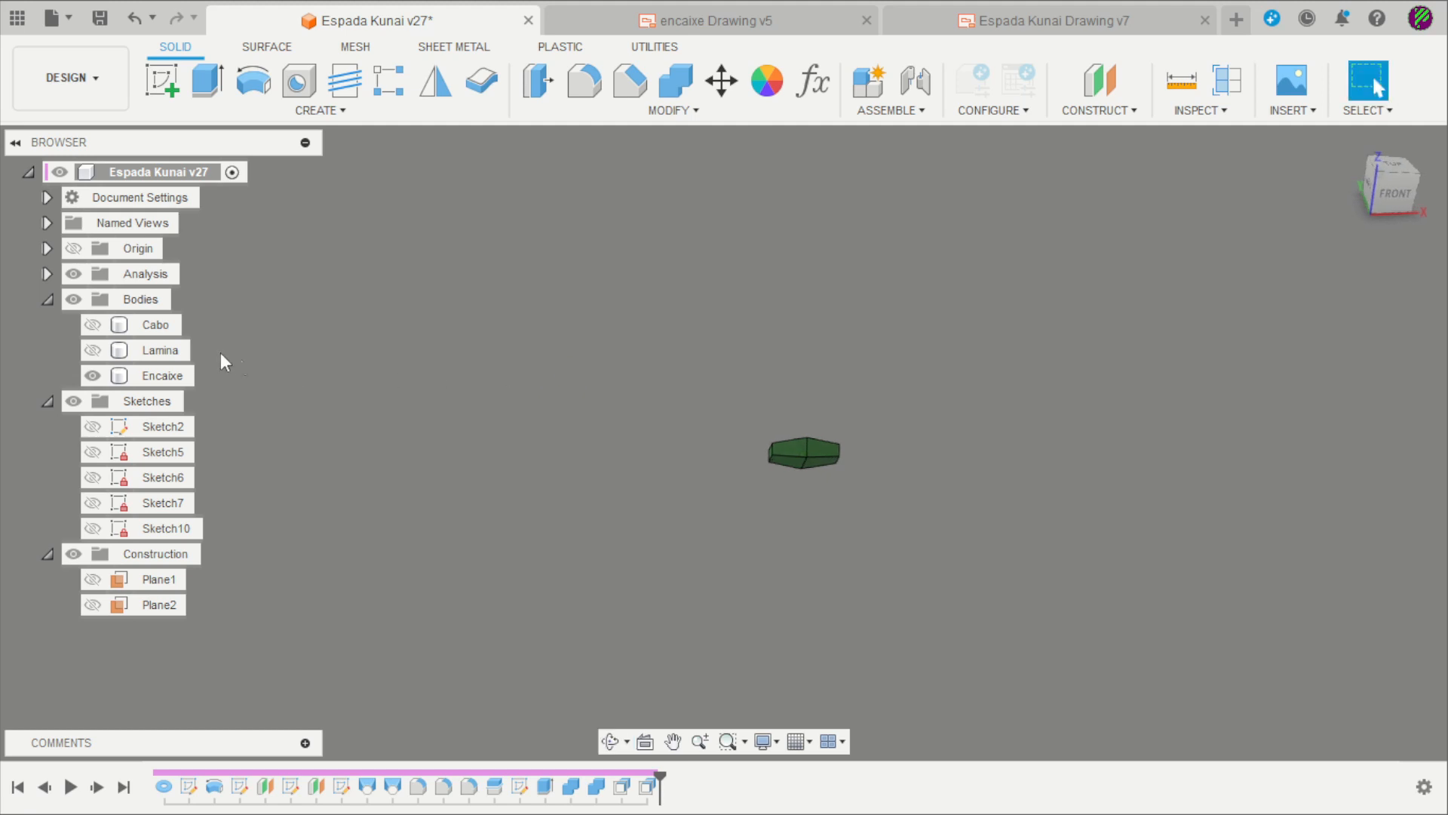
- Show the Lamina body and hide Encaixe to examine the socket opening at the base of the blade
{"action": "left_click", "coordinate": [91, 351]}
{"action": "left_click", "coordinate": [92, 375]}
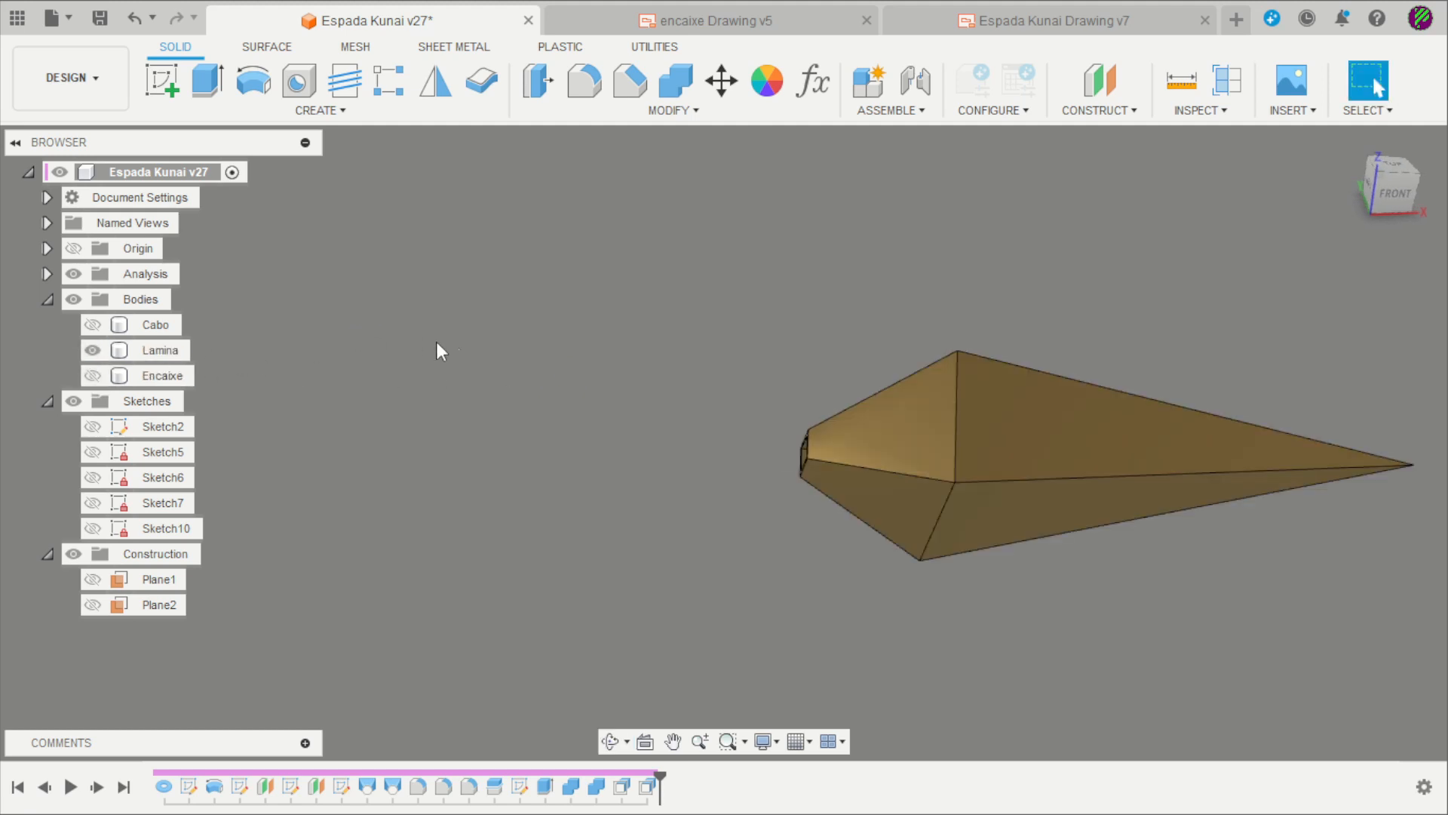
{"action": "middle_click_drag", "start_coordinate": [437, 349], "coordinate": [269, 330], "text": "shift"}
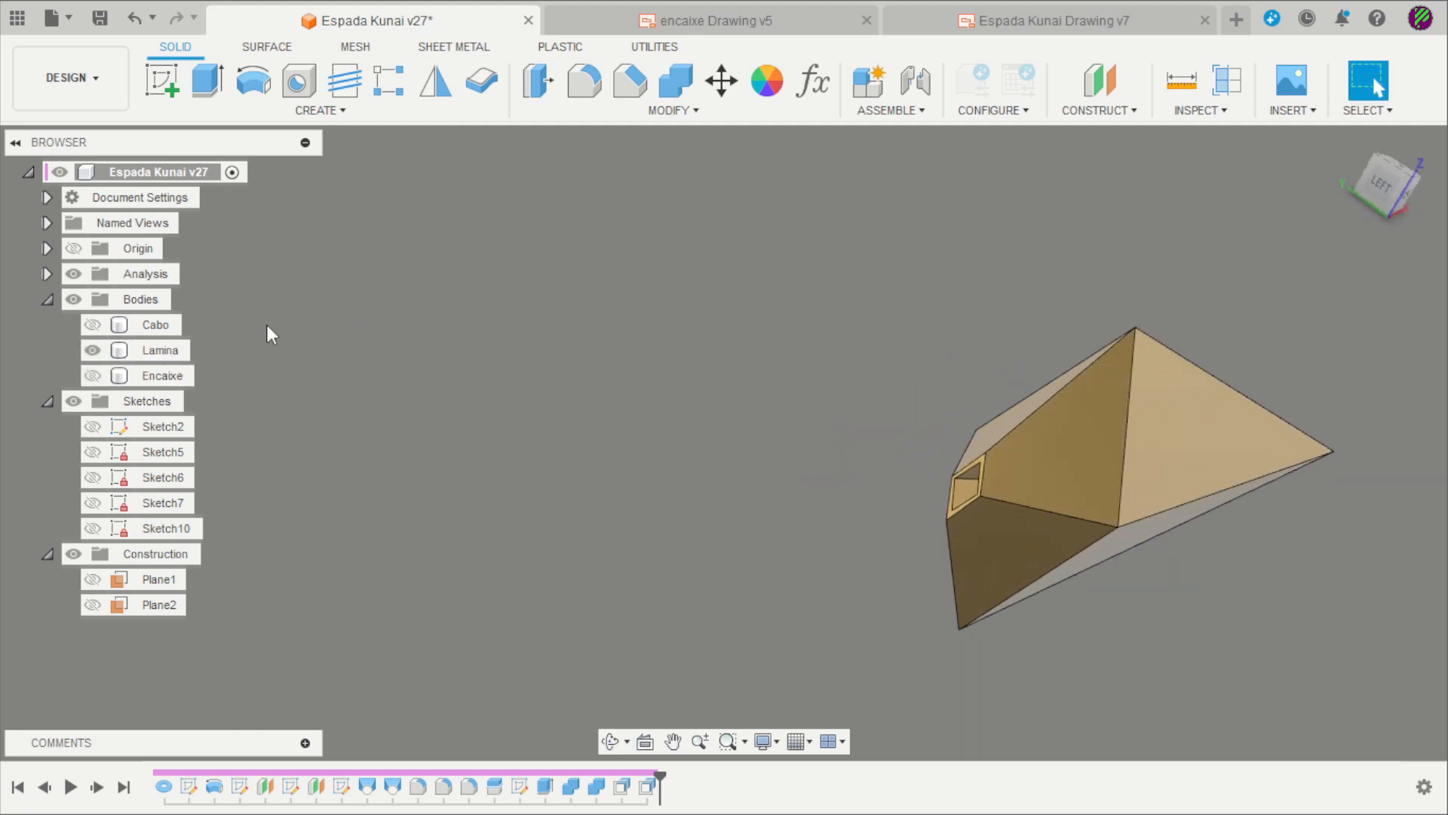
- Show the Cabo and Encaixe bodies again and examine the complete kunai
{"action": "left_click", "coordinate": [92, 325]}
{"action": "left_click", "coordinate": [92, 375]}
{"action": "scroll", "coordinate": [416, 305], "scroll_direction": "down", "scroll_amount": 3}
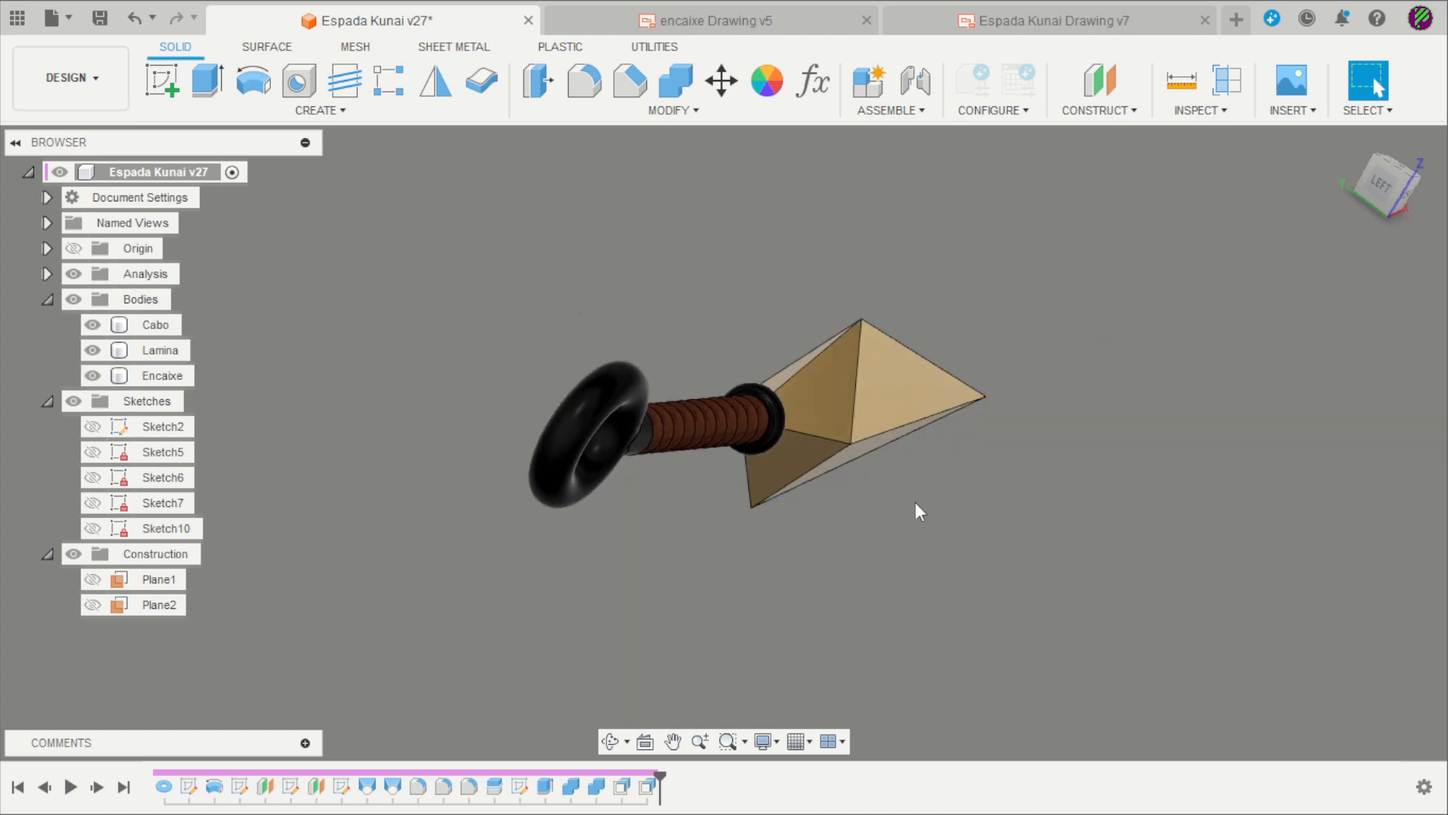
{"action": "middle_click_drag", "start_coordinate": [919, 511], "coordinate": [682, 278], "text": "shift"}
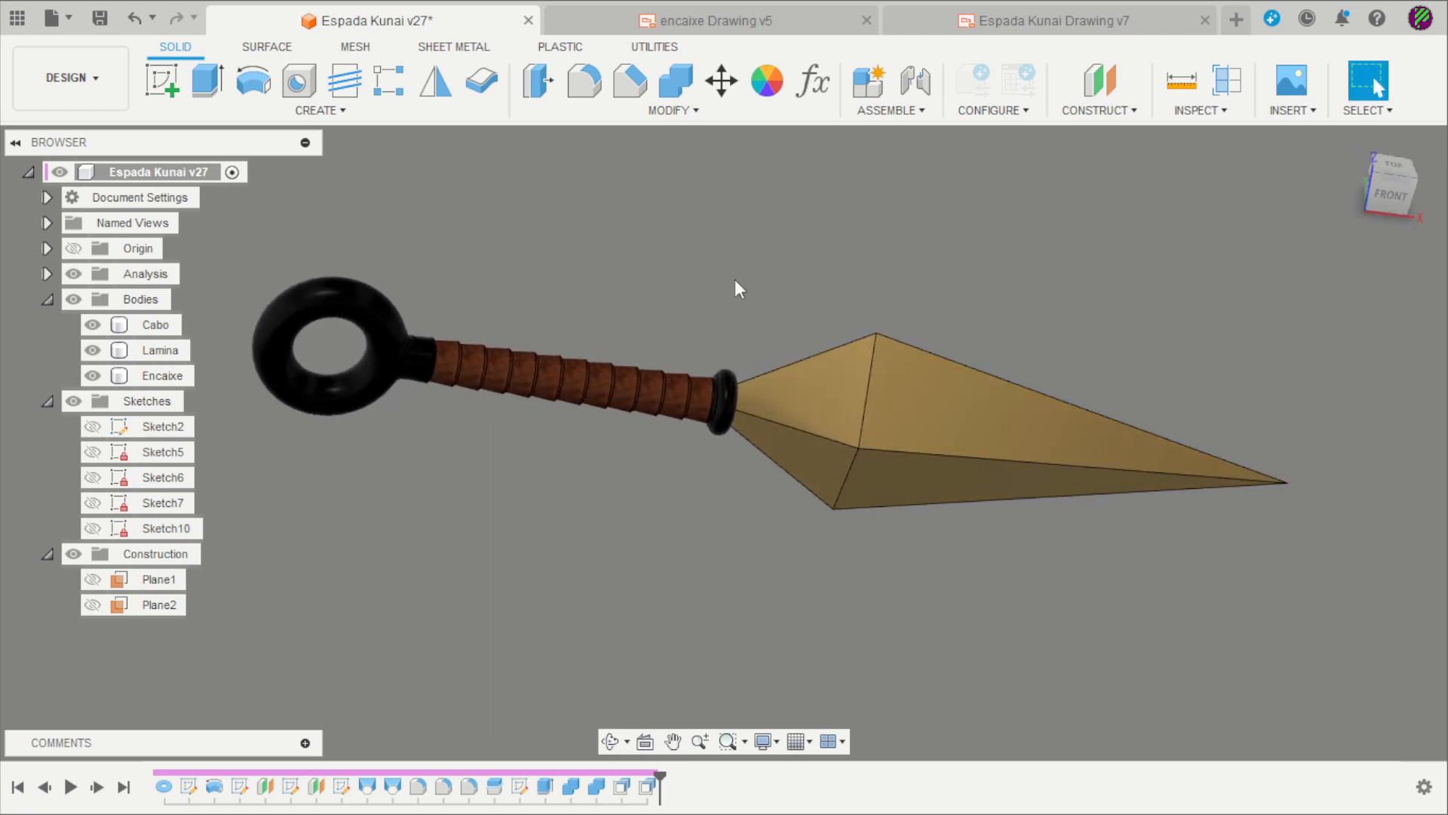
{"action": "middle_click_drag", "start_coordinate": [736, 286], "coordinate": [632, 290], "text": "shift"}
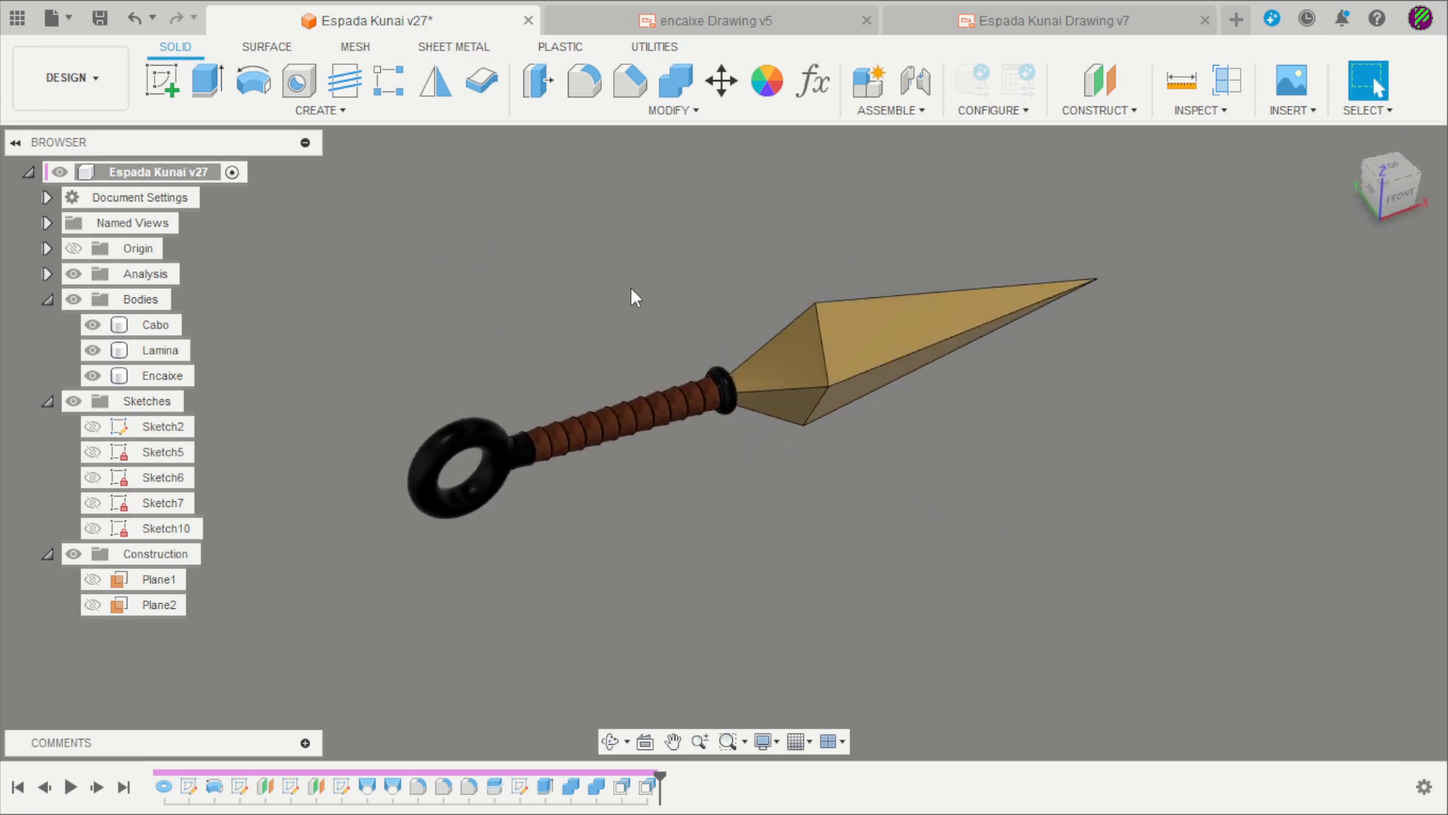
- Review the dimensions on the encaixe drawing and the Espada Kunai drawing
{"action": "key", "text": "ctrl+Tab"}
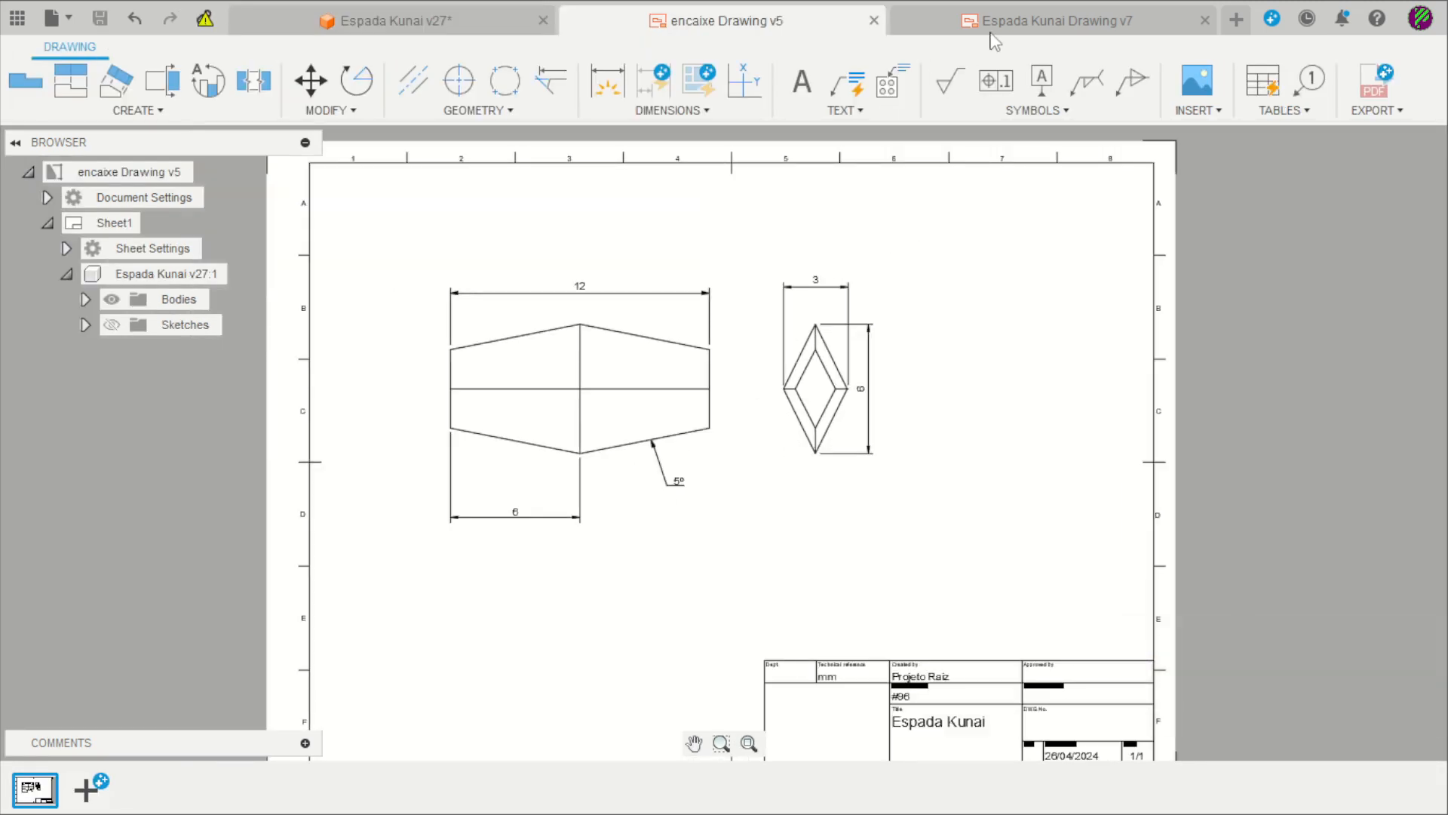
{"action": "left_click", "coordinate": [994, 30]}
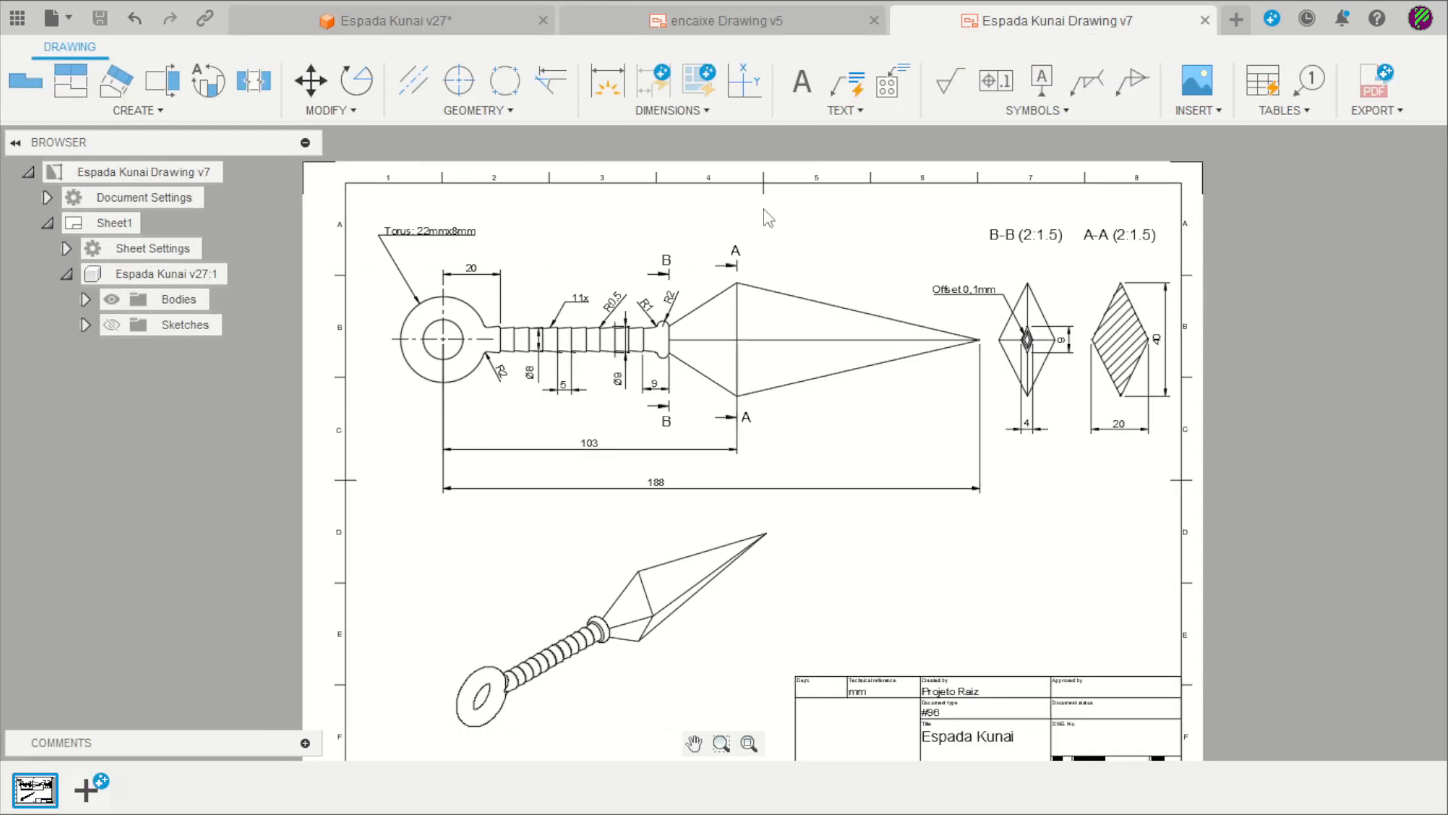
{"action": "scroll", "coordinate": [875, 203], "scroll_direction": "up", "scroll_amount": 1}
{"action": "scroll", "coordinate": [871, 237], "scroll_direction": "down", "scroll_amount": 1}
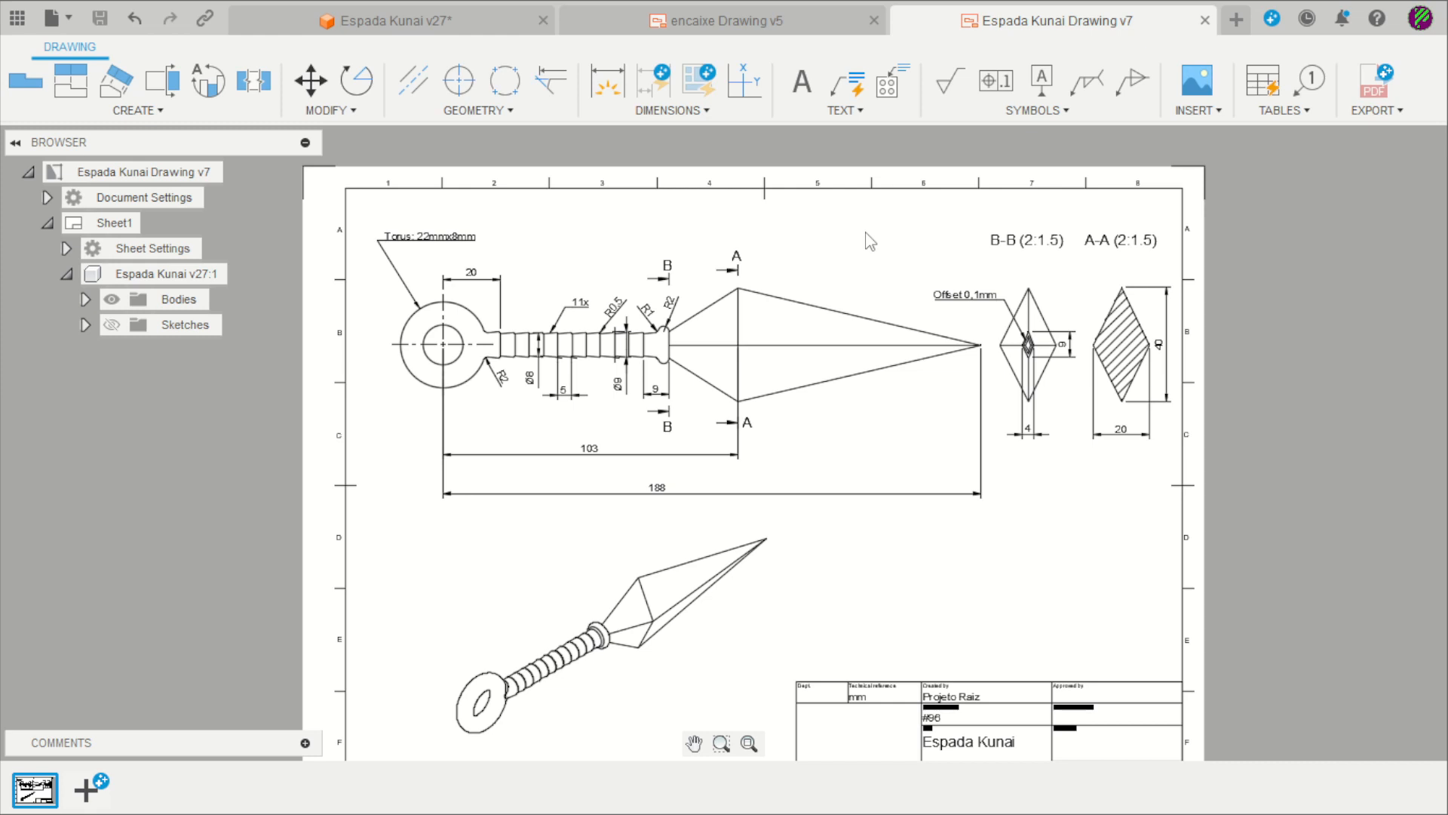
- In a new design, create a torus on the front plane centred on the origin, with a 22 mm inner diameter and 8 mm torus diameter
{"action": "left_click", "coordinate": [492, 11]}
{"action": "left_click", "coordinate": [1235, 19]}
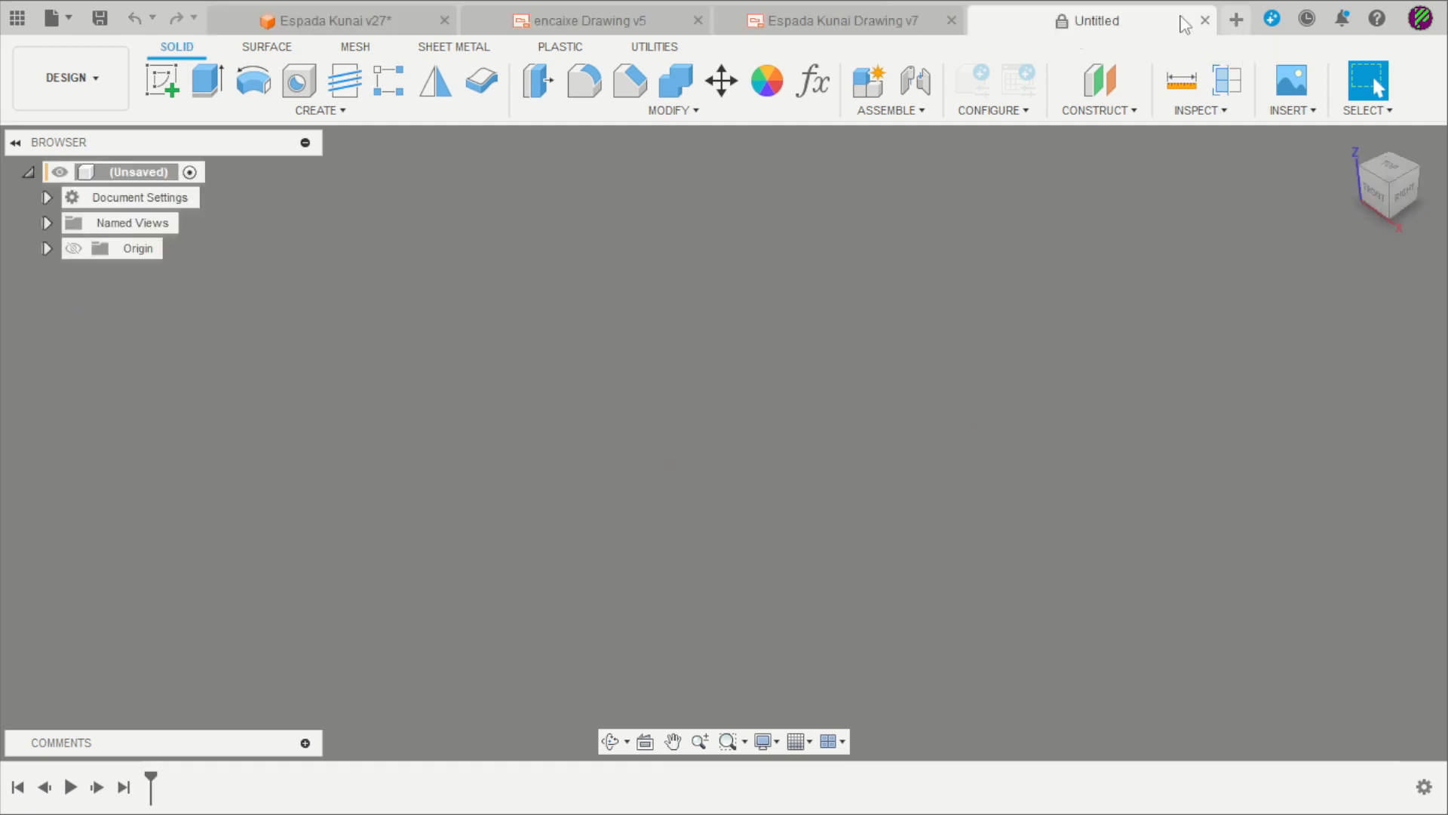
{"action": "left_click", "coordinate": [317, 111]}
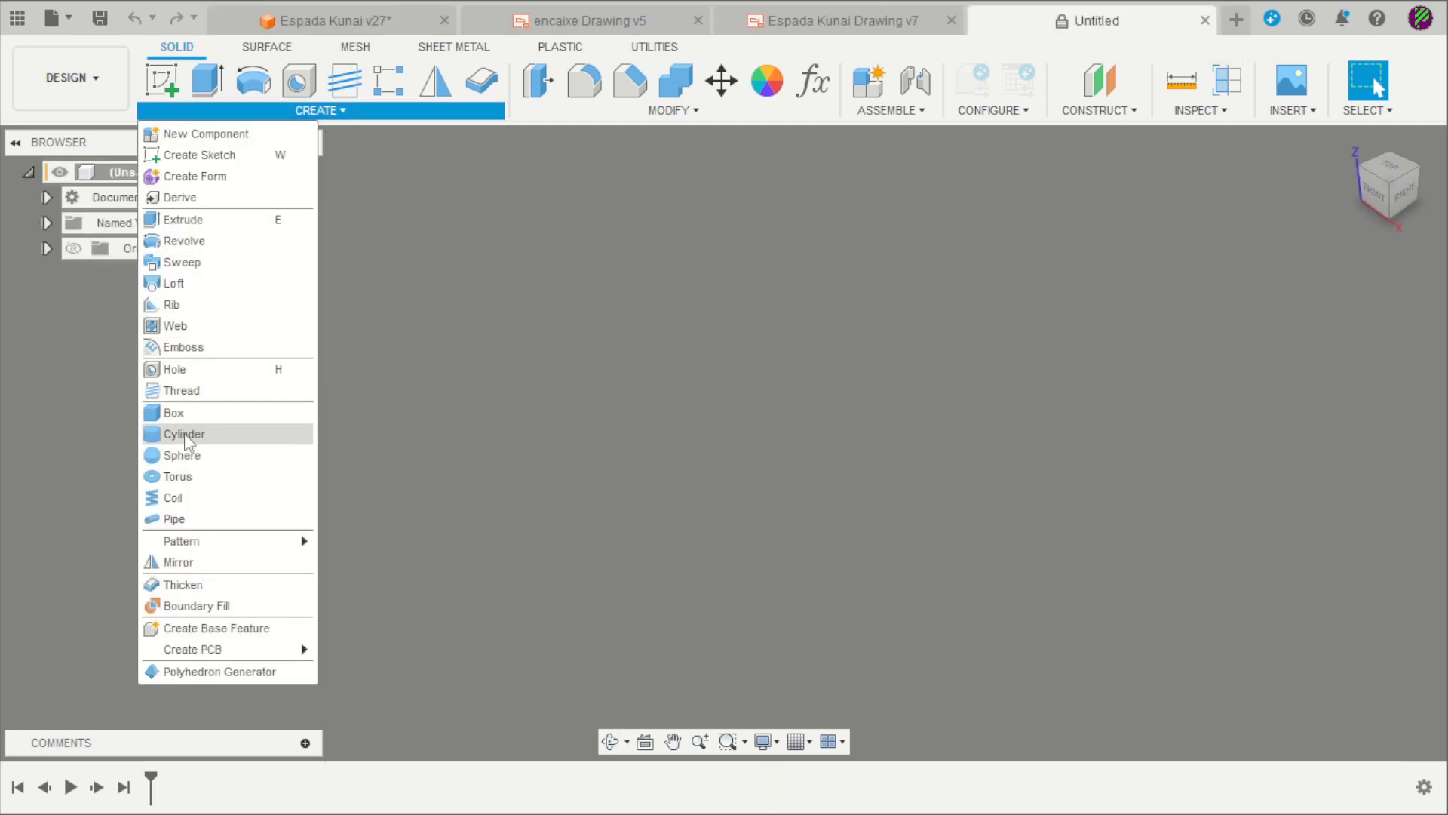
{"action": "left_click", "coordinate": [178, 476]}
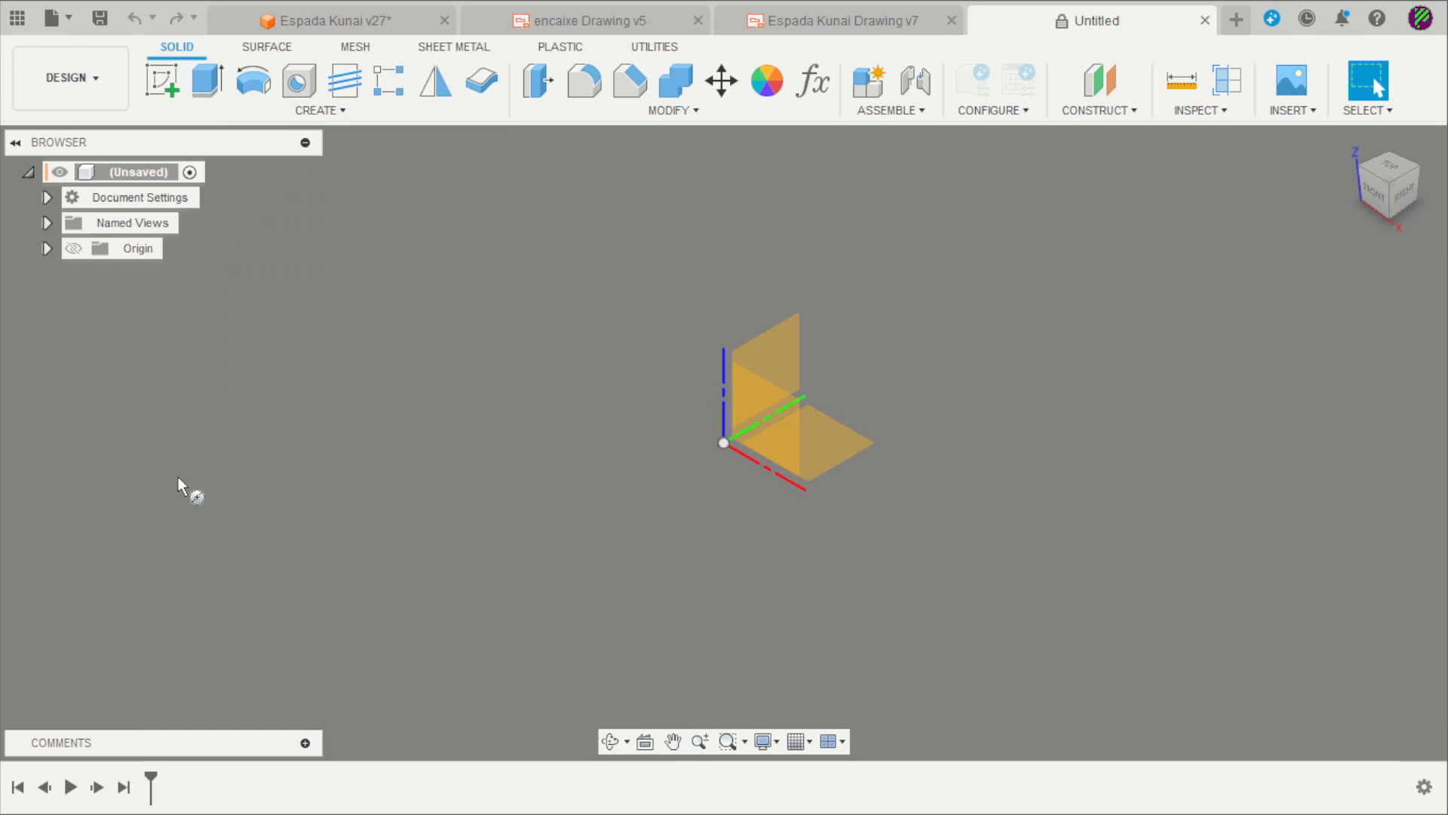
{"action": "left_click", "coordinate": [782, 414]}
{"action": "left_click", "coordinate": [724, 442]}
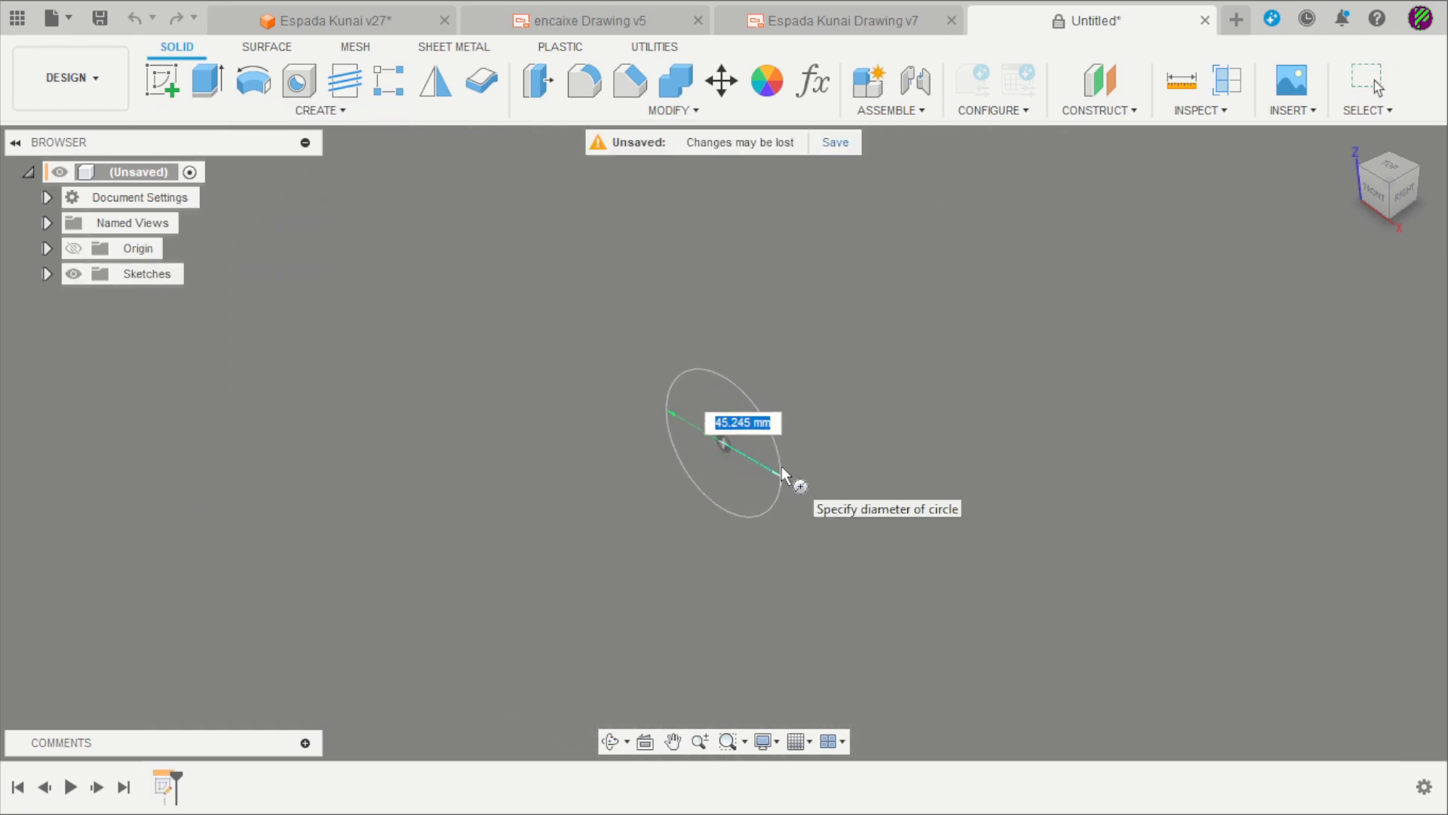
{"action": "type", "text": "22"}
{"action": "key", "text": "Tab"}
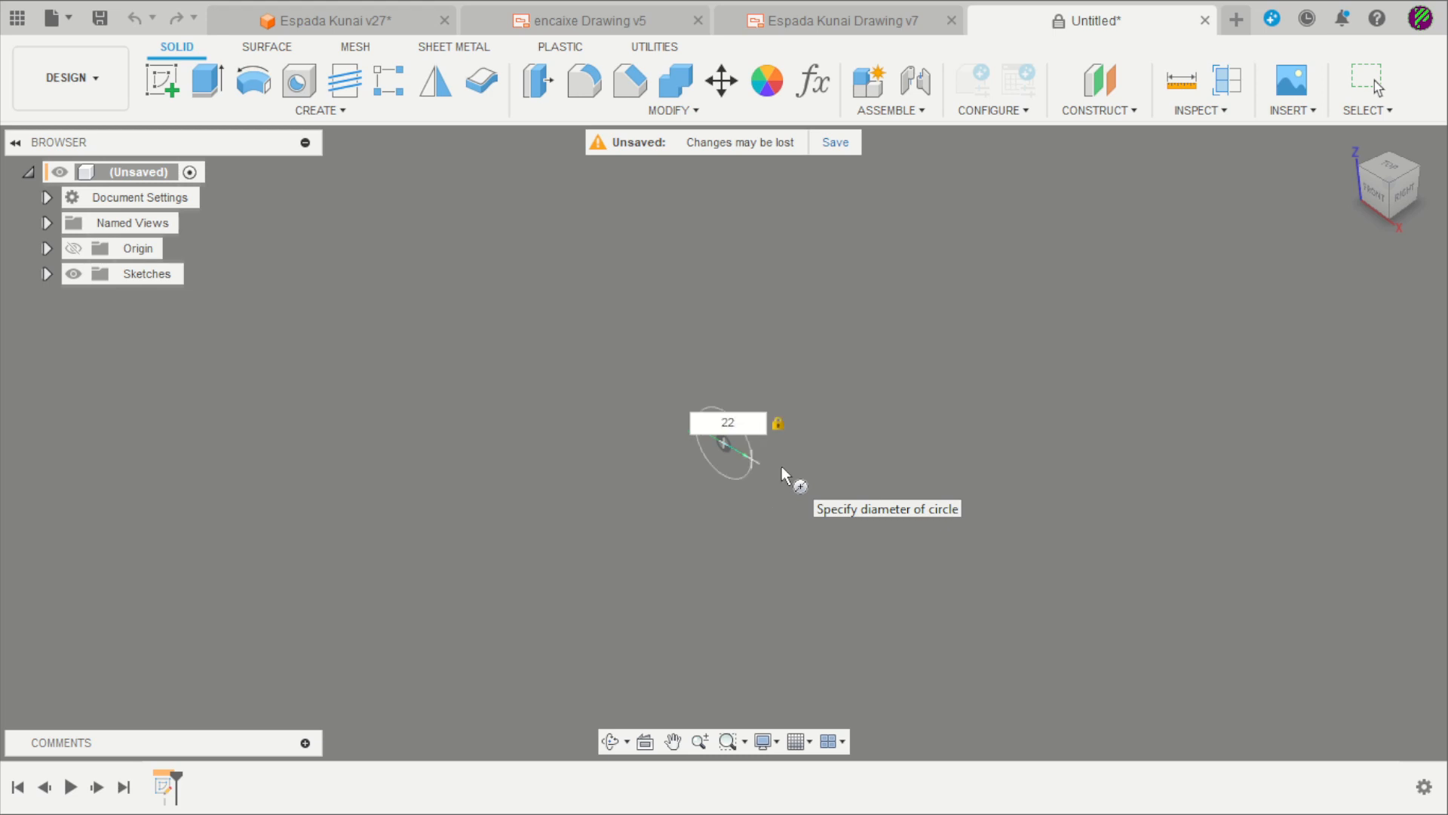
{"action": "key", "text": "Return"}
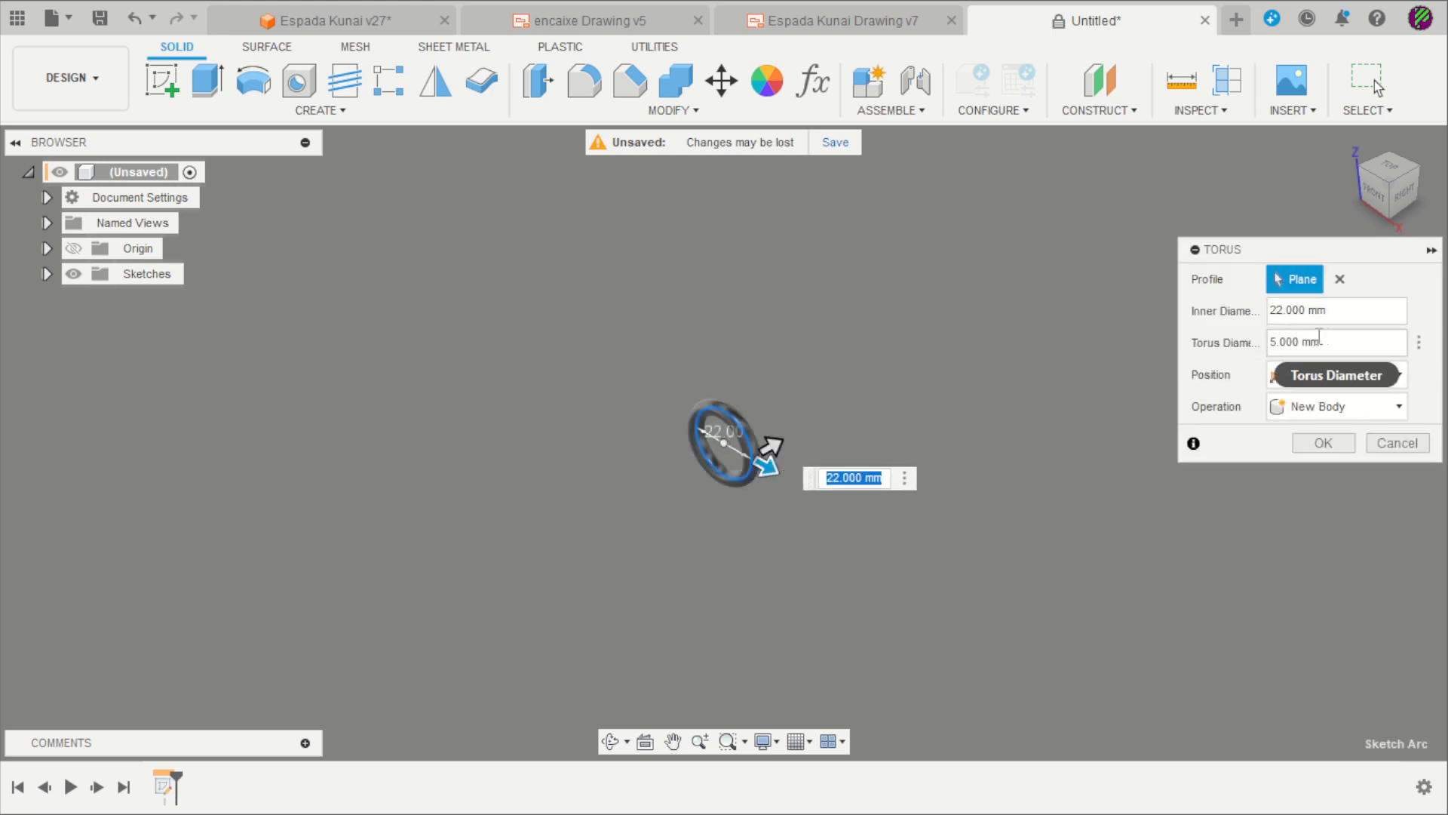
{"action": "key", "text": "Tab"}
{"action": "type", "text": "8"}
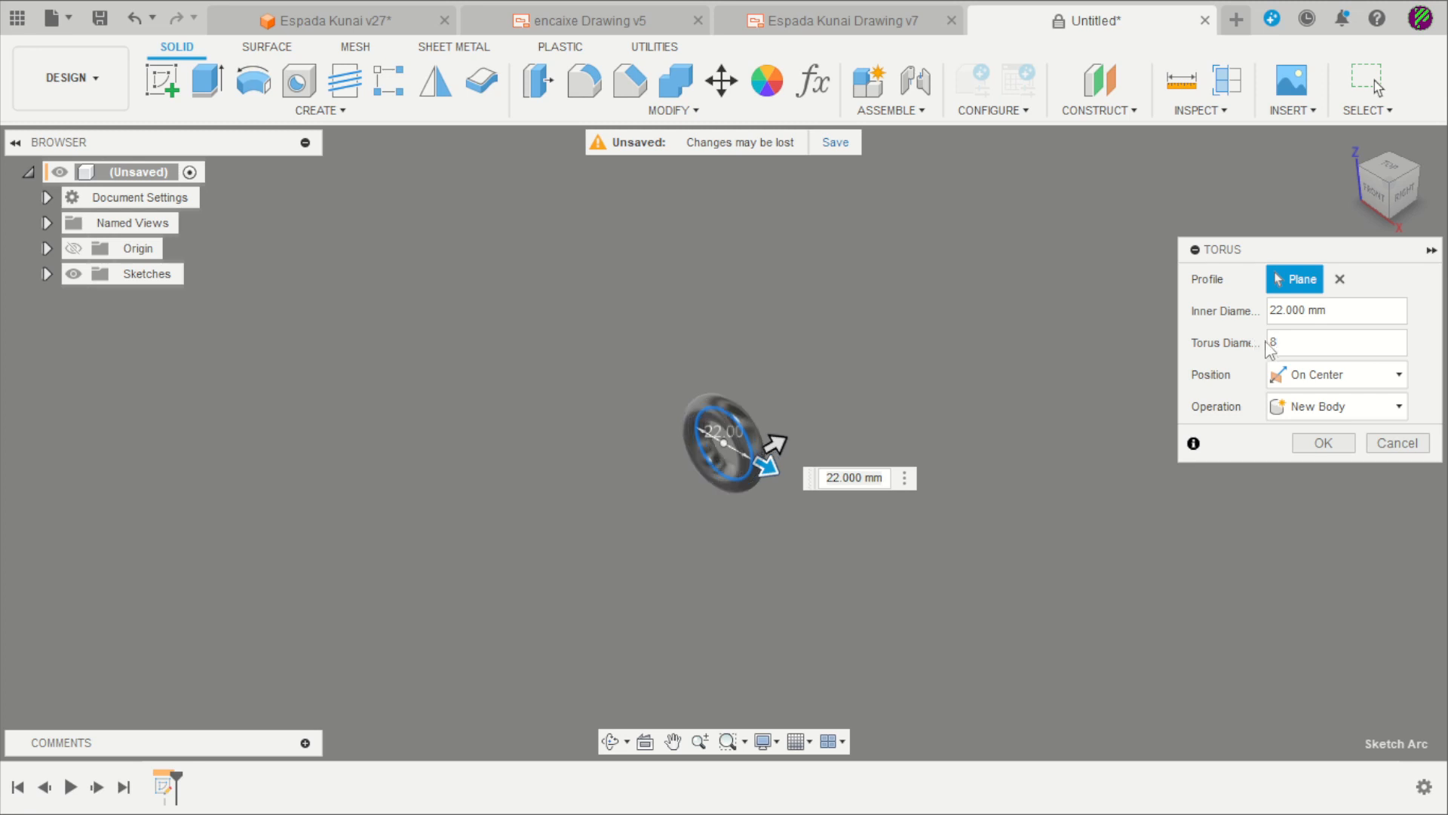
{"action": "left_click", "coordinate": [1317, 443]}
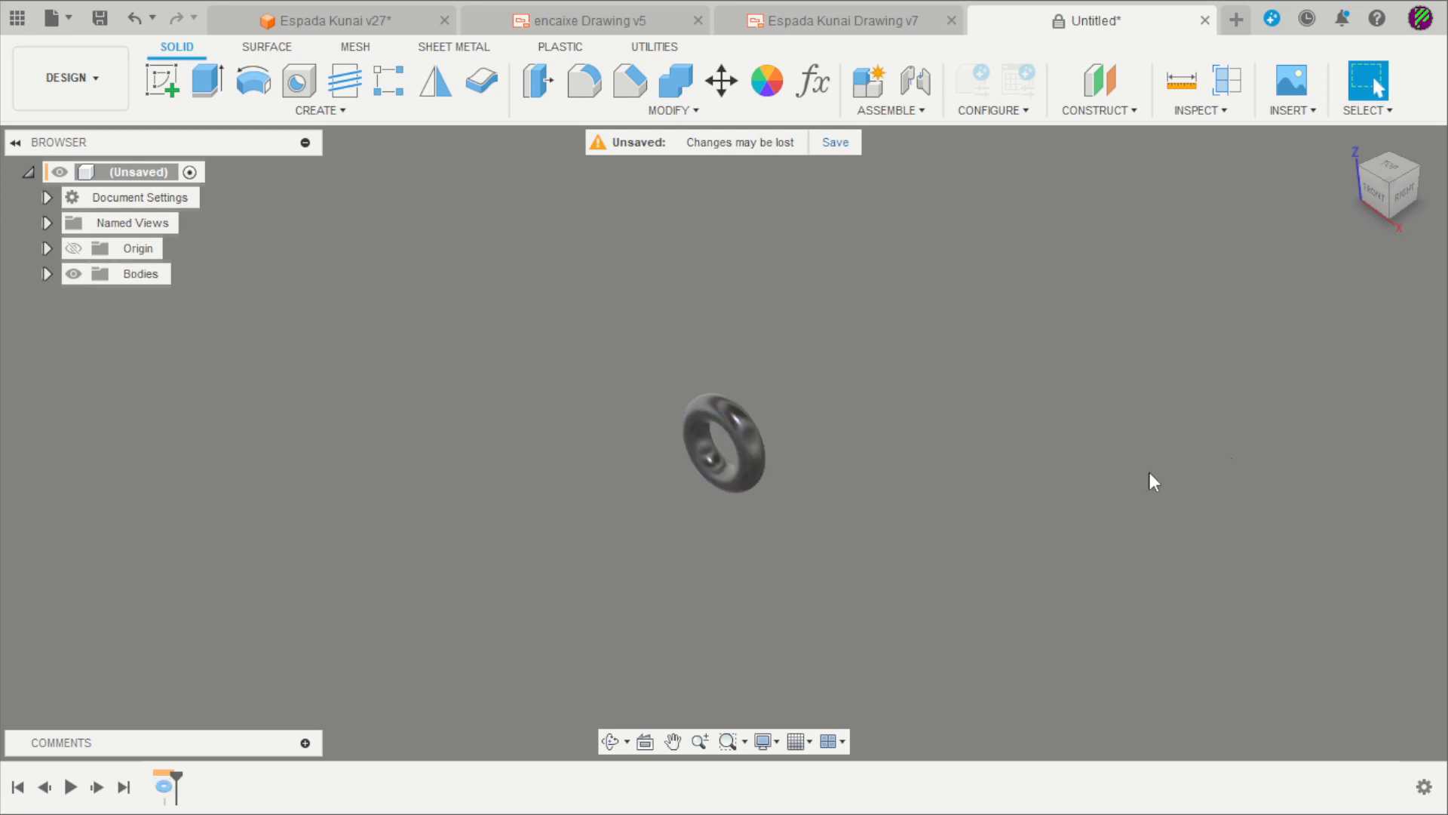
- Check the torus callout and the handle dimensions on the Espada Kunai drawing
{"action": "left_click", "coordinate": [837, 21]}
{"action": "scroll", "coordinate": [371, 257], "scroll_direction": "up", "scroll_amount": 2}
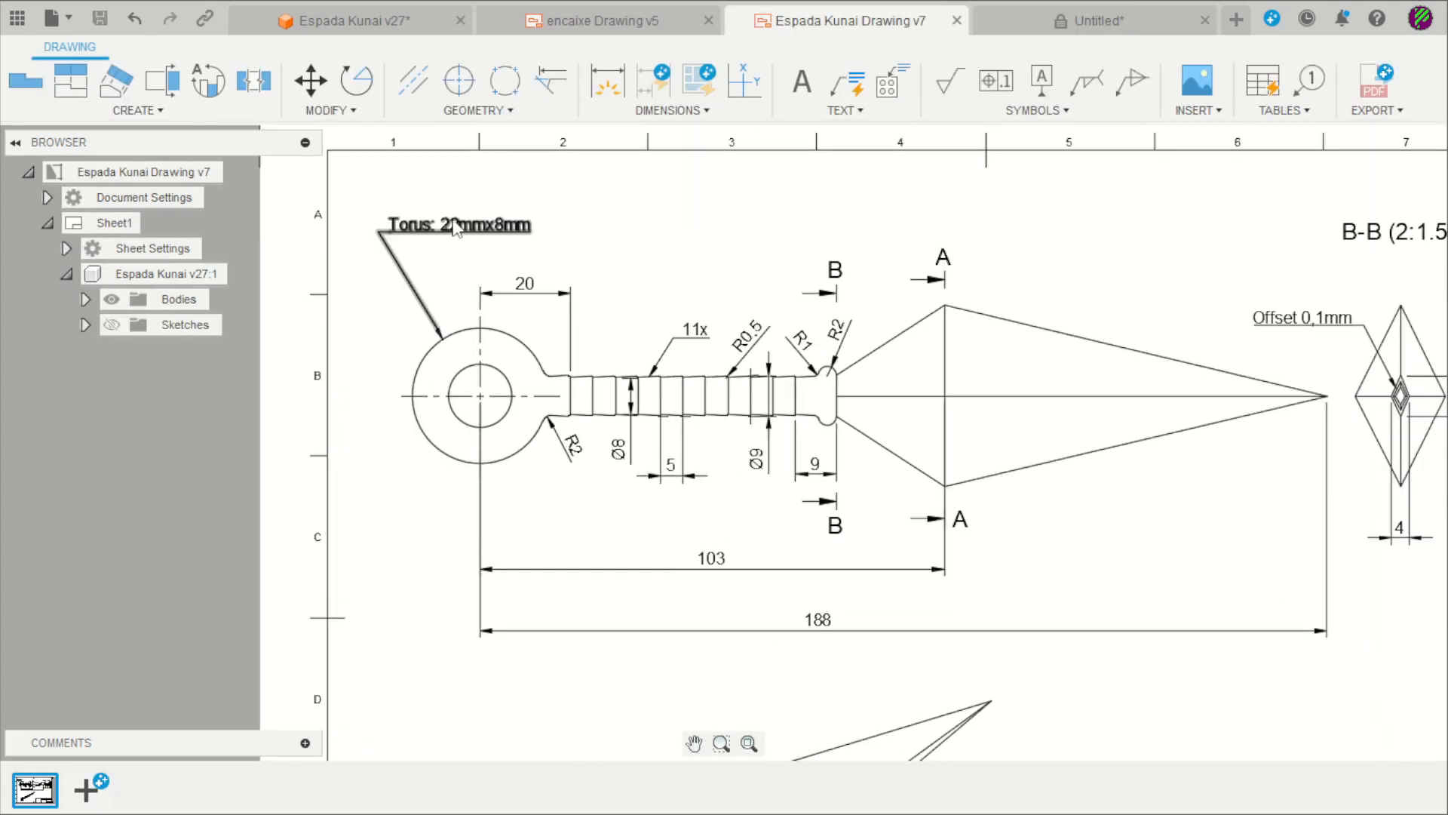
{"action": "scroll", "coordinate": [498, 355], "scroll_direction": "up", "scroll_amount": 3}
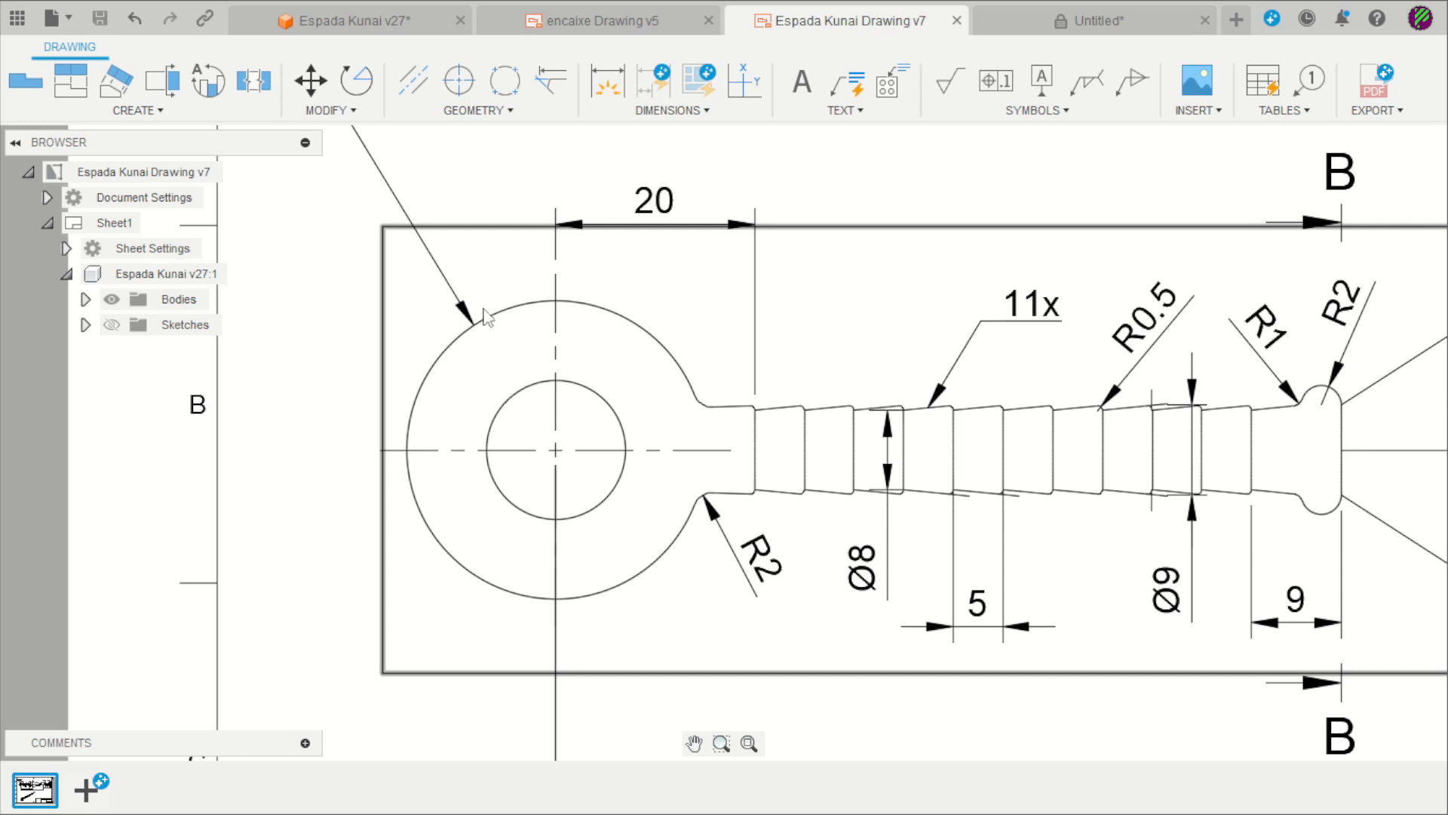
{"action": "scroll", "coordinate": [509, 328], "scroll_direction": "down", "scroll_amount": 3}
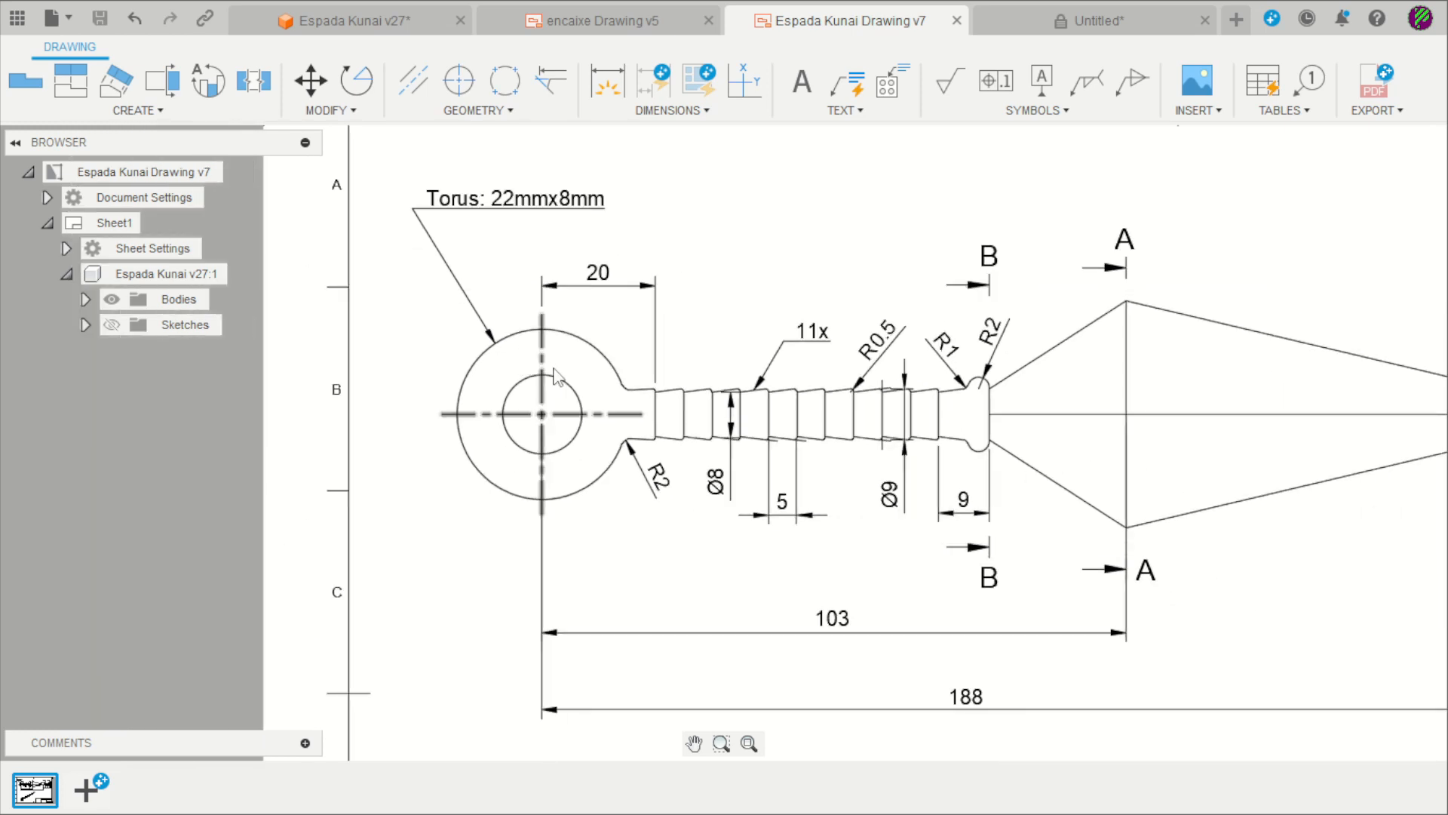
{"action": "scroll", "coordinate": [588, 363], "scroll_direction": "down", "scroll_amount": 5}
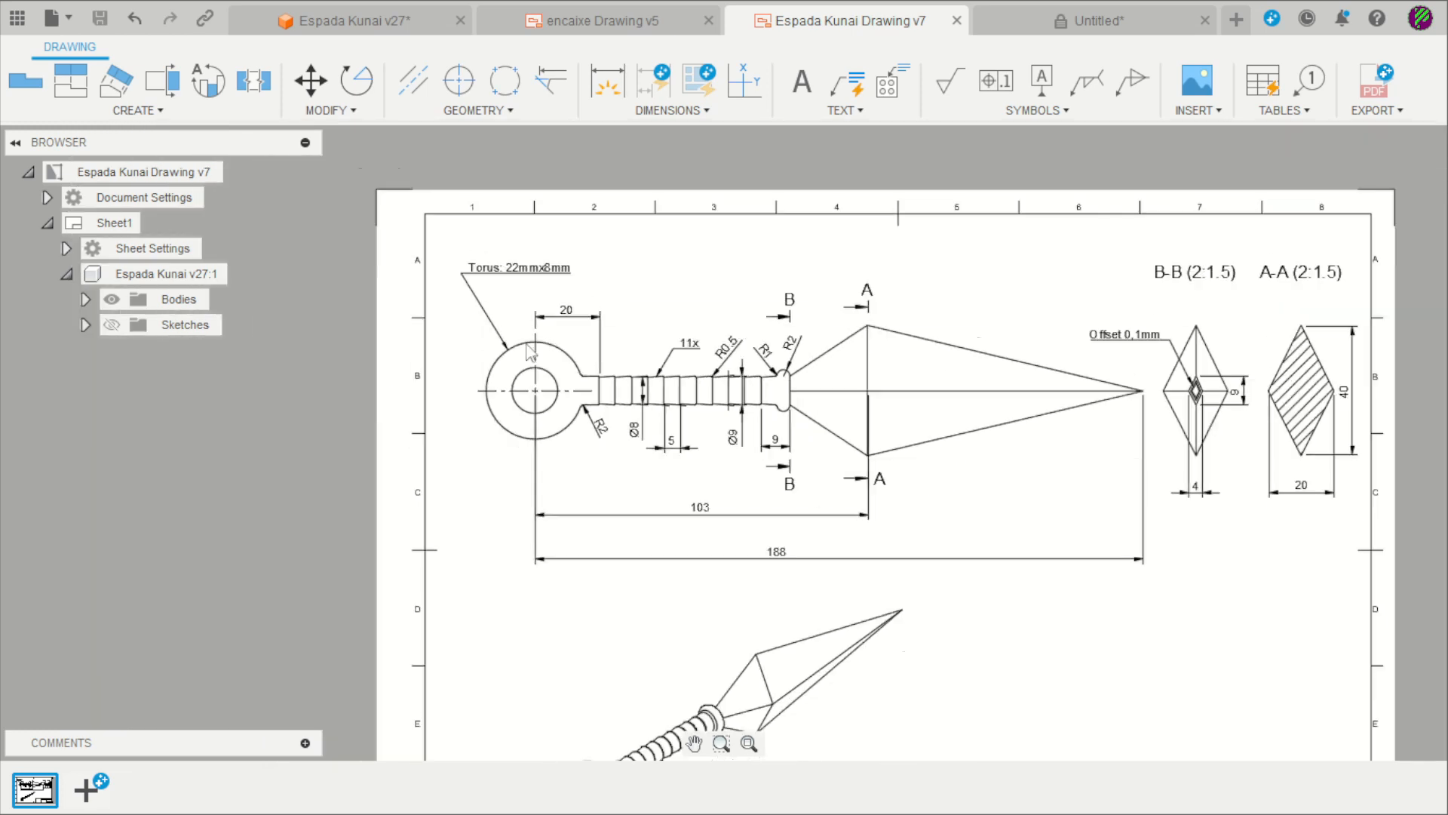
- In the untitled design, sketch a horizontal line about 227 mm long from the origin on the front plane
{"action": "key", "text": "ctrl+Tab"}
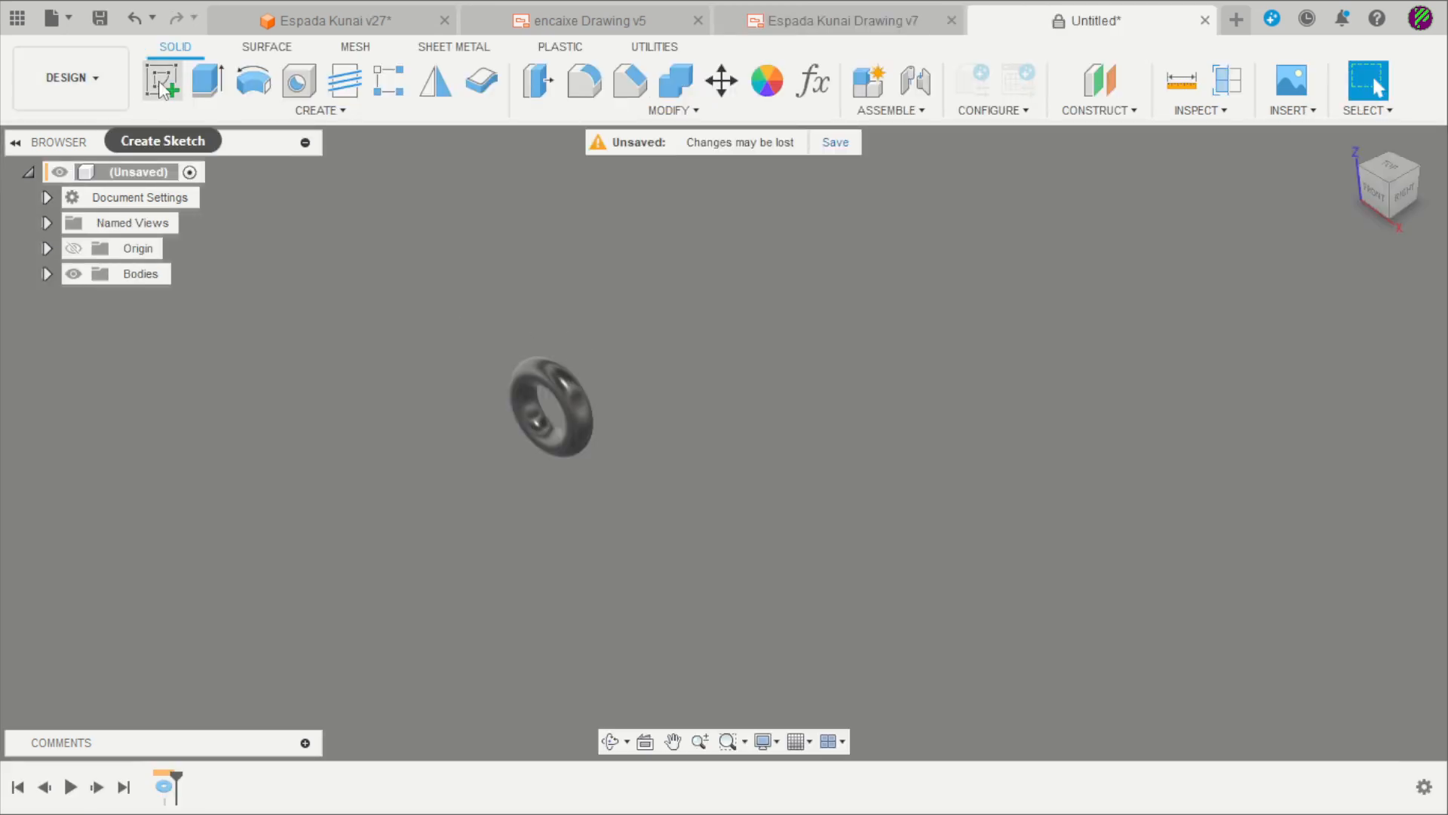
{"action": "left_click", "coordinate": [161, 80]}
{"action": "left_click", "coordinate": [585, 349]}
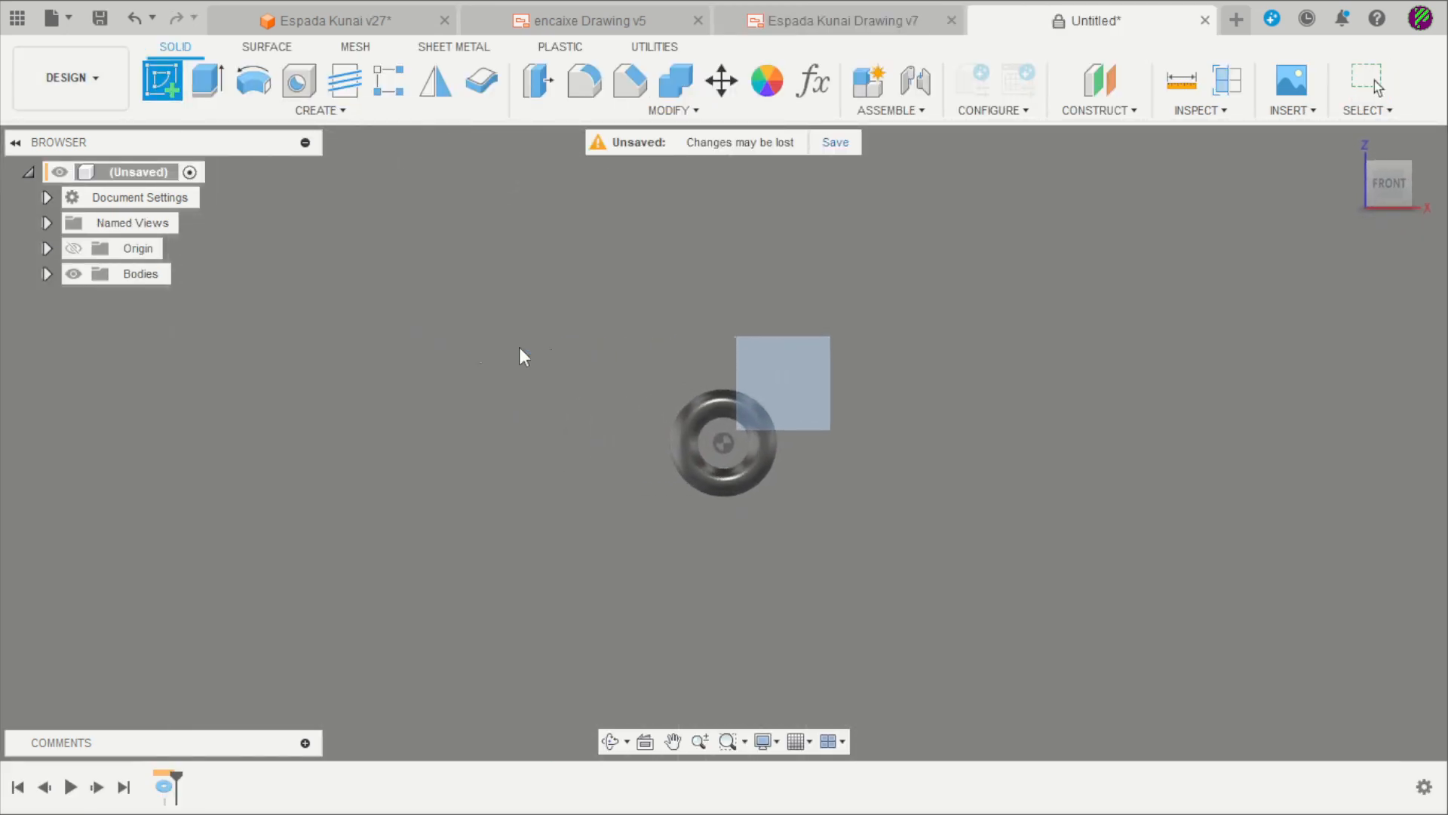
{"action": "key", "text": "l"}
{"action": "left_click", "coordinate": [437, 417]}
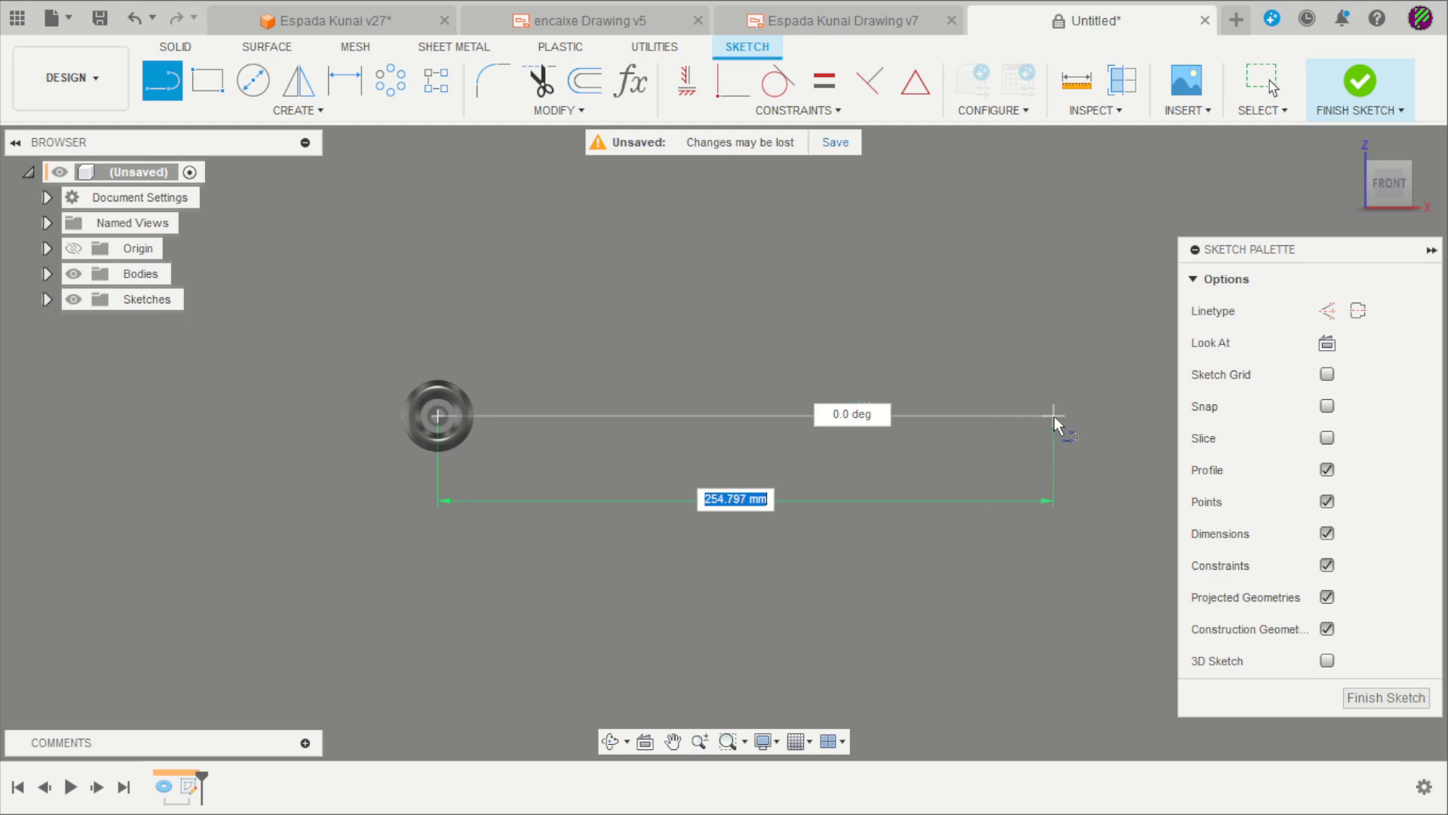
{"action": "left_click", "coordinate": [987, 415]}
{"action": "key", "text": "Escape"}
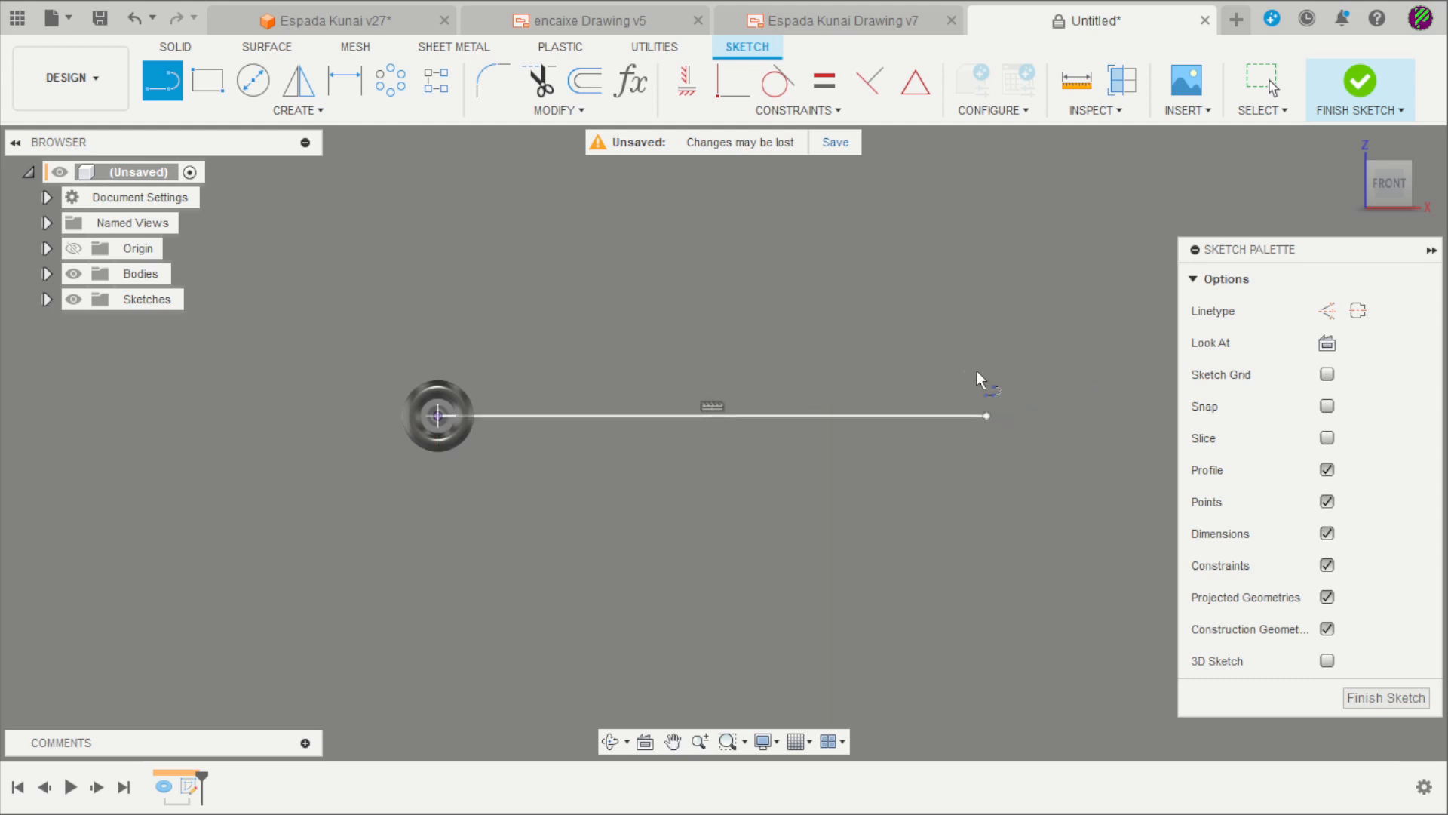
- Convert the horizontal sketch line through the torus into a centerline
{"action": "scroll", "coordinate": [568, 478], "scroll_direction": "up", "scroll_amount": 2}
{"action": "left_click", "coordinate": [655, 402]}
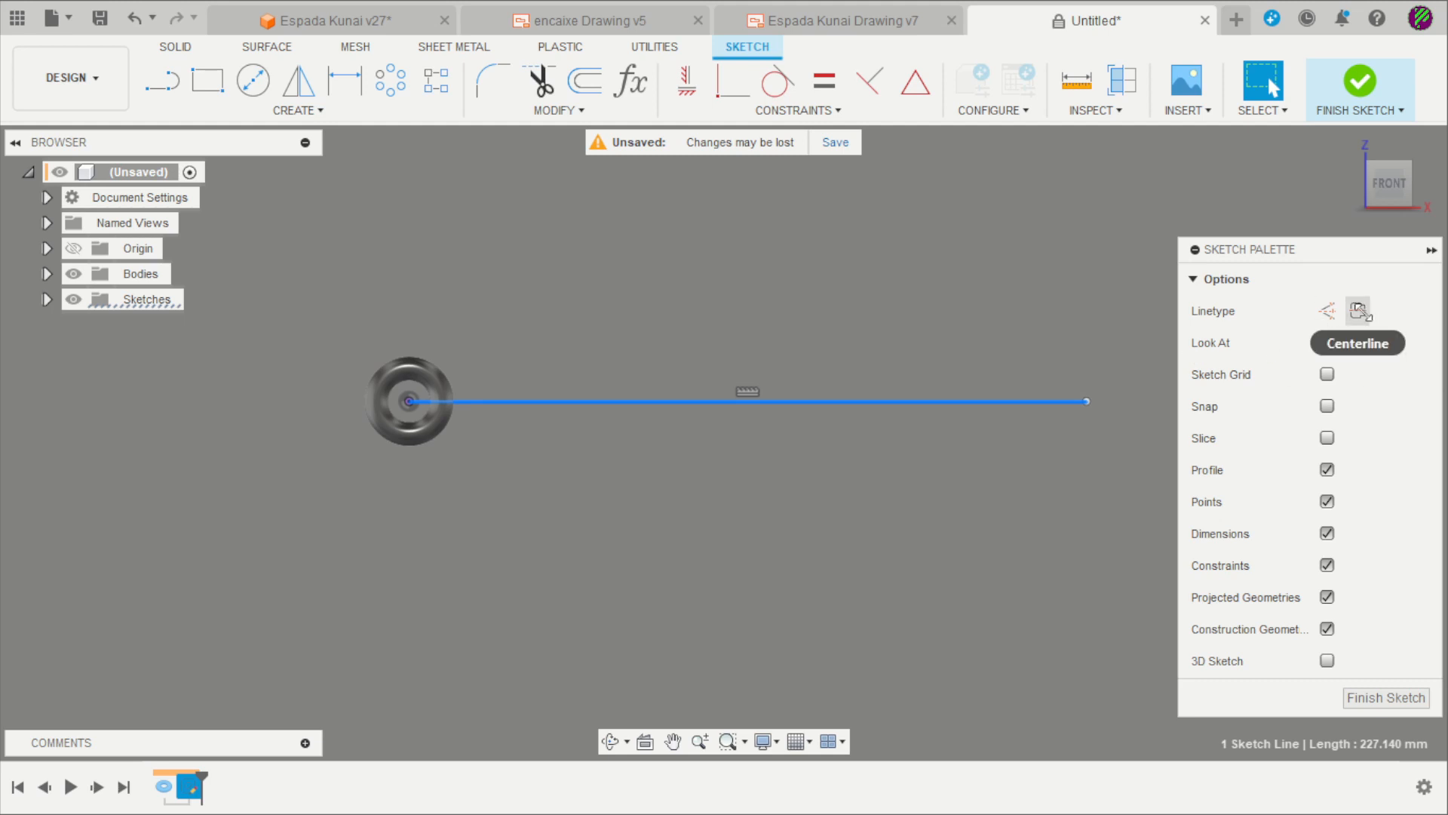
{"action": "left_click", "coordinate": [1358, 311]}
{"action": "left_click", "coordinate": [1008, 294]}
{"action": "scroll", "coordinate": [618, 285], "scroll_direction": "down", "scroll_amount": 2}
{"action": "scroll", "coordinate": [826, 383], "scroll_direction": "up", "scroll_amount": 2}
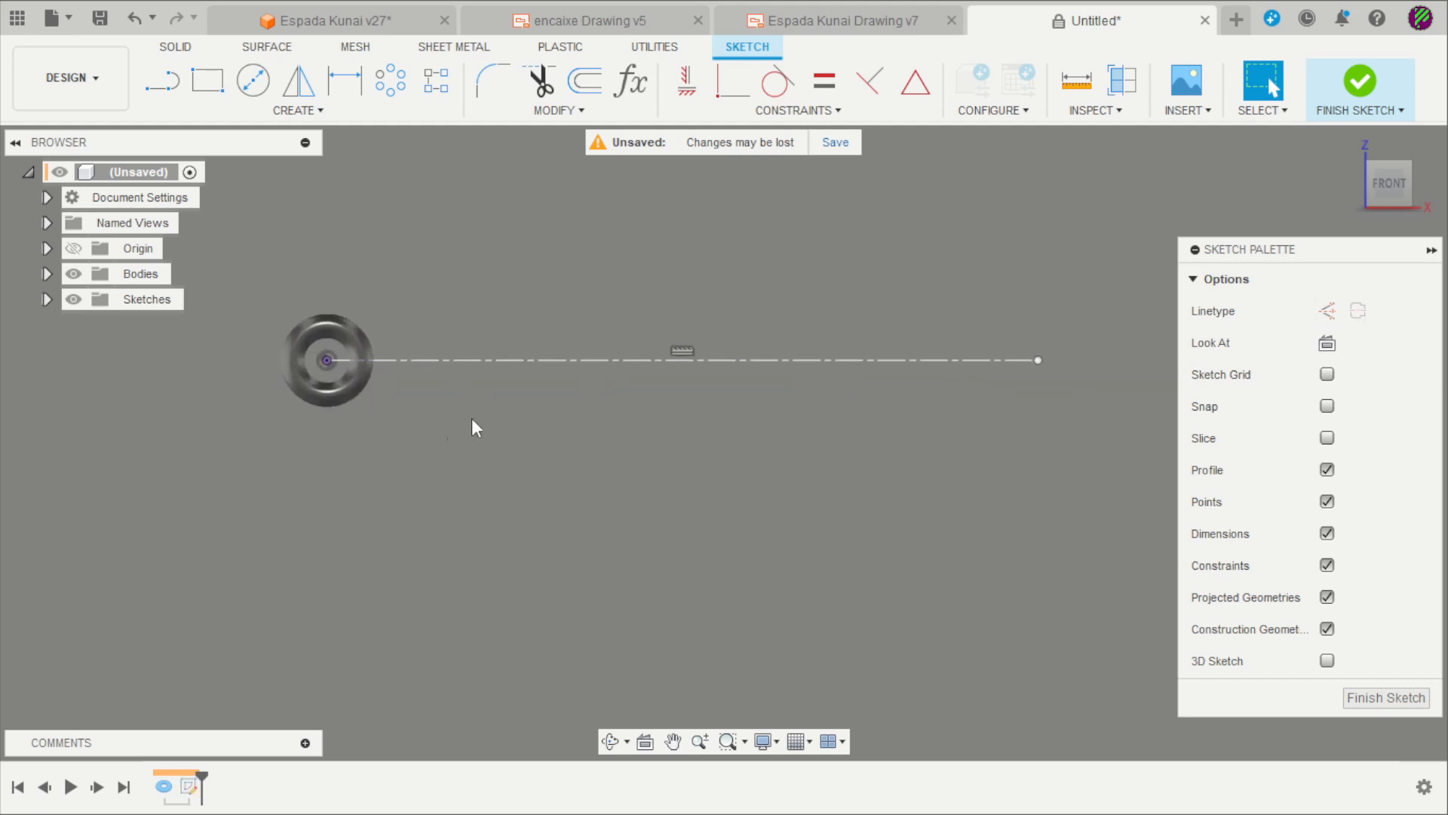
- Sketch a connected profile from the centerline inside the ring: a vertical line down, a sloped line about 13 mm long, and a short vertical line up
{"action": "key", "text": "l"}
{"action": "scroll", "coordinate": [339, 381], "scroll_direction": "up", "scroll_amount": 5}
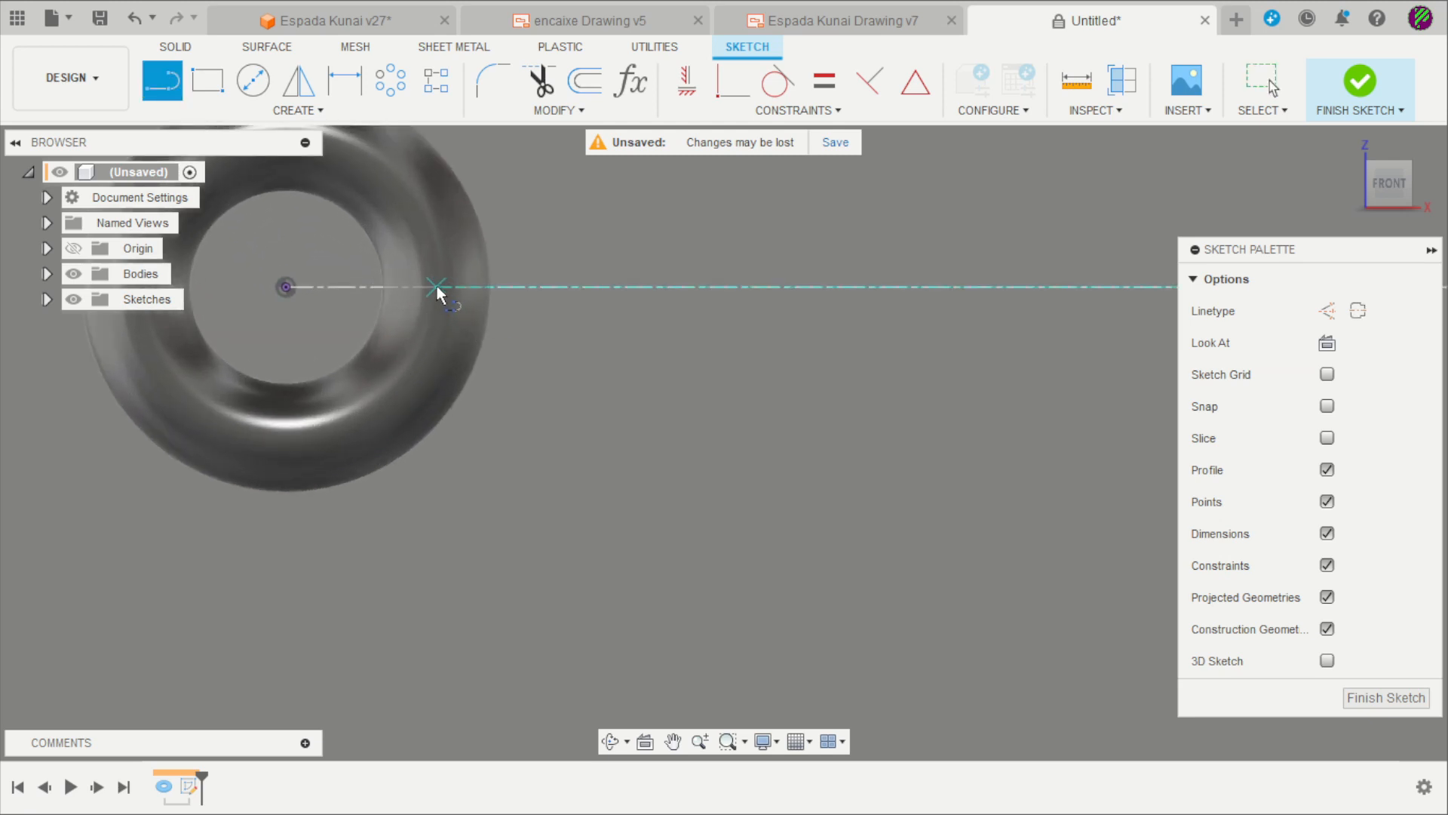
{"action": "left_click", "coordinate": [438, 287]}
{"action": "left_click", "coordinate": [434, 362]}
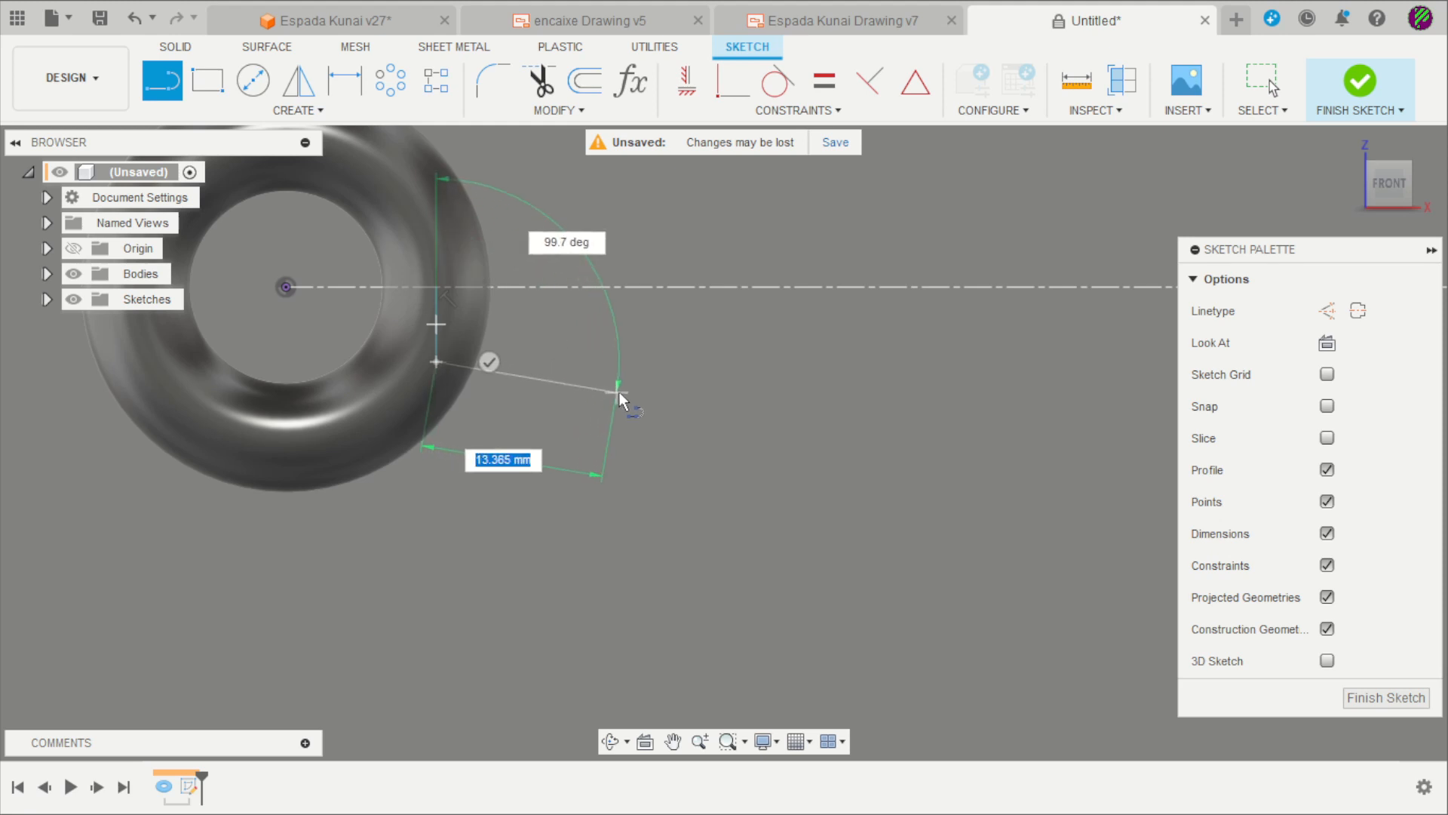
{"action": "scroll", "coordinate": [624, 391], "scroll_direction": "up", "scroll_amount": 2}
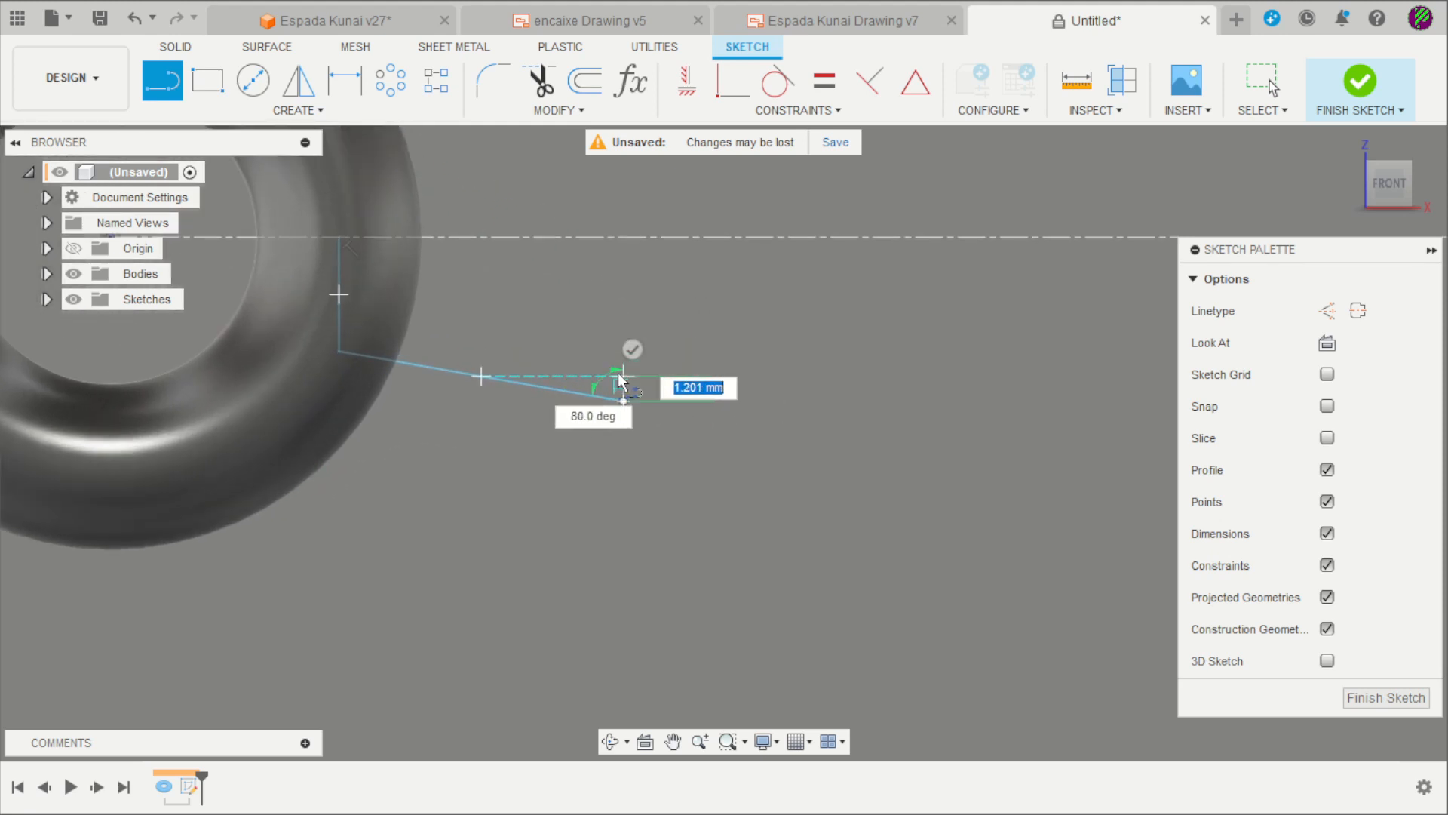
{"action": "left_click", "coordinate": [622, 383]}
{"action": "scroll", "coordinate": [618, 375], "scroll_direction": "down", "scroll_amount": 1}
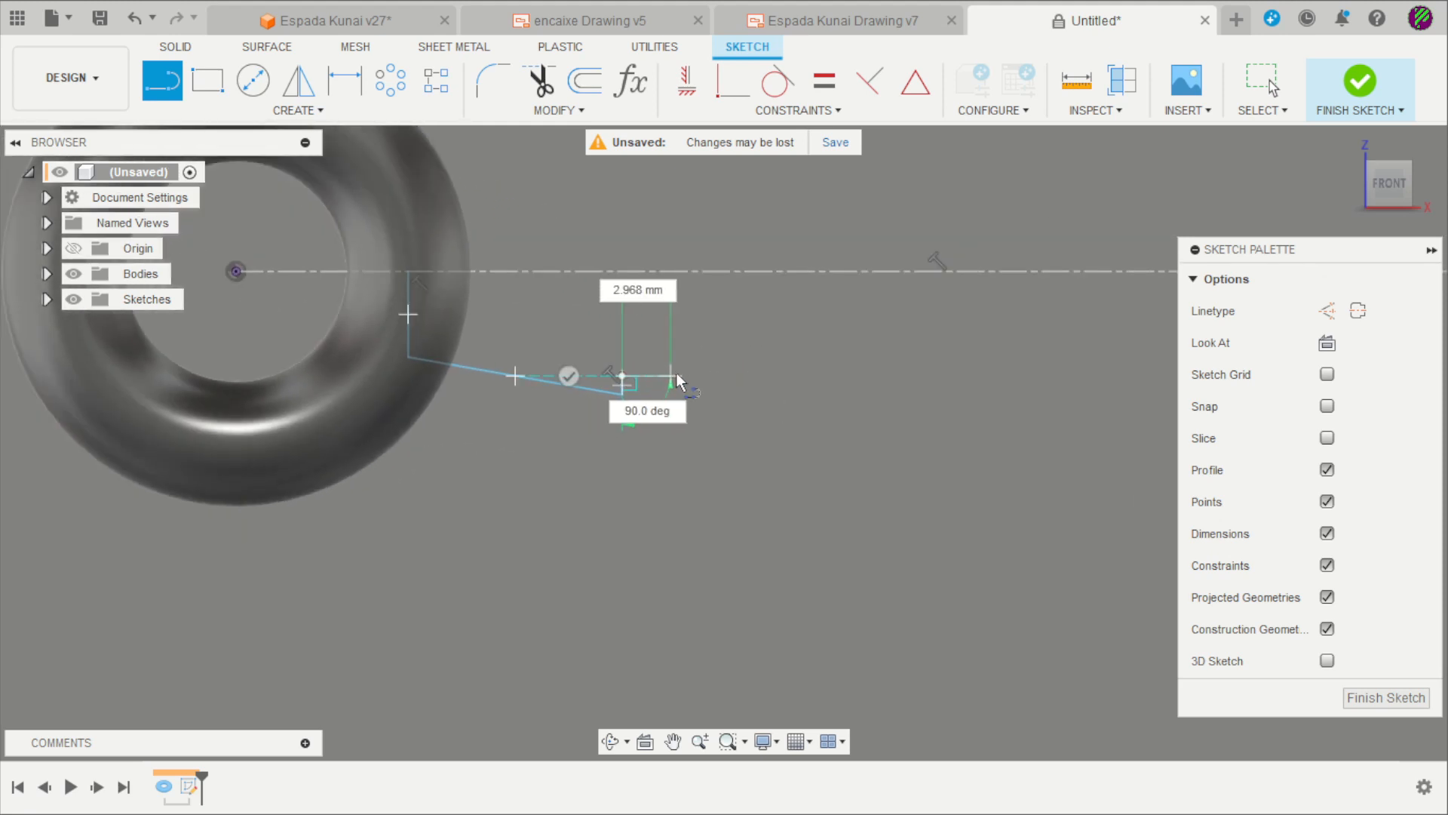
{"action": "left_click", "coordinate": [735, 380]}
{"action": "scroll", "coordinate": [736, 380], "scroll_direction": "up", "scroll_amount": 3}
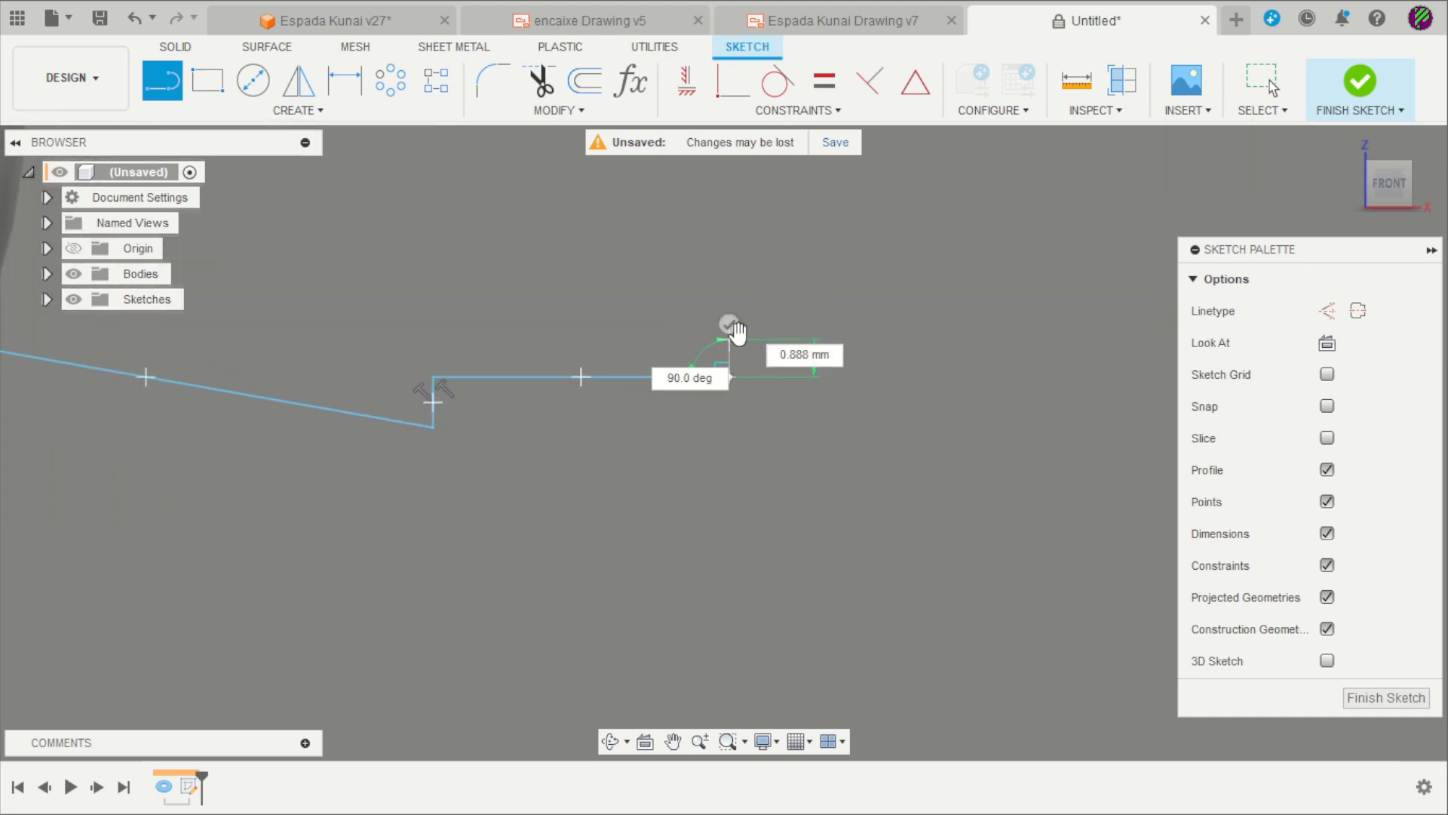
{"action": "type", "text": "1"}
{"action": "key", "text": "Escape"}
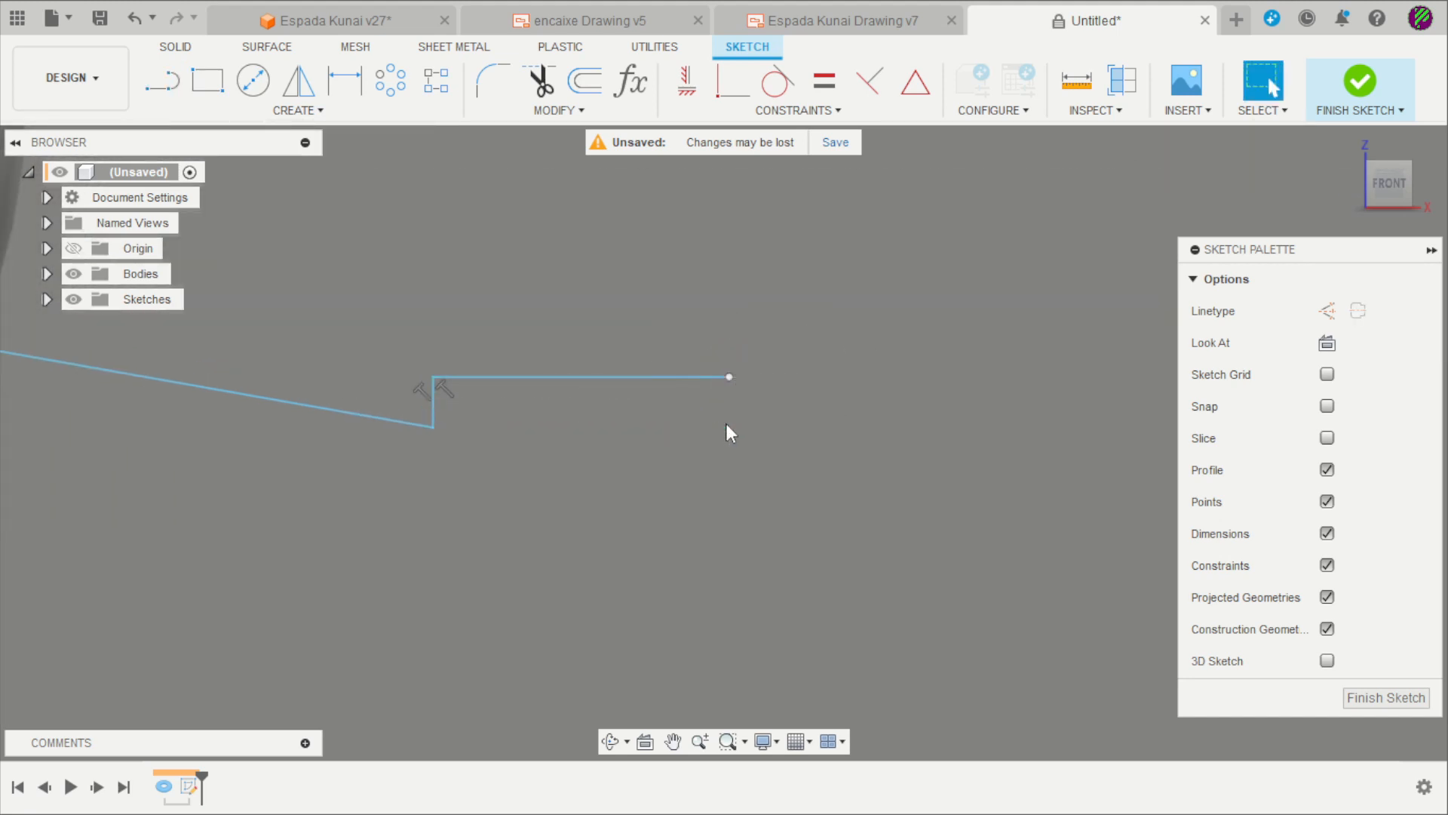
{"action": "key", "text": "ctrl+z"}
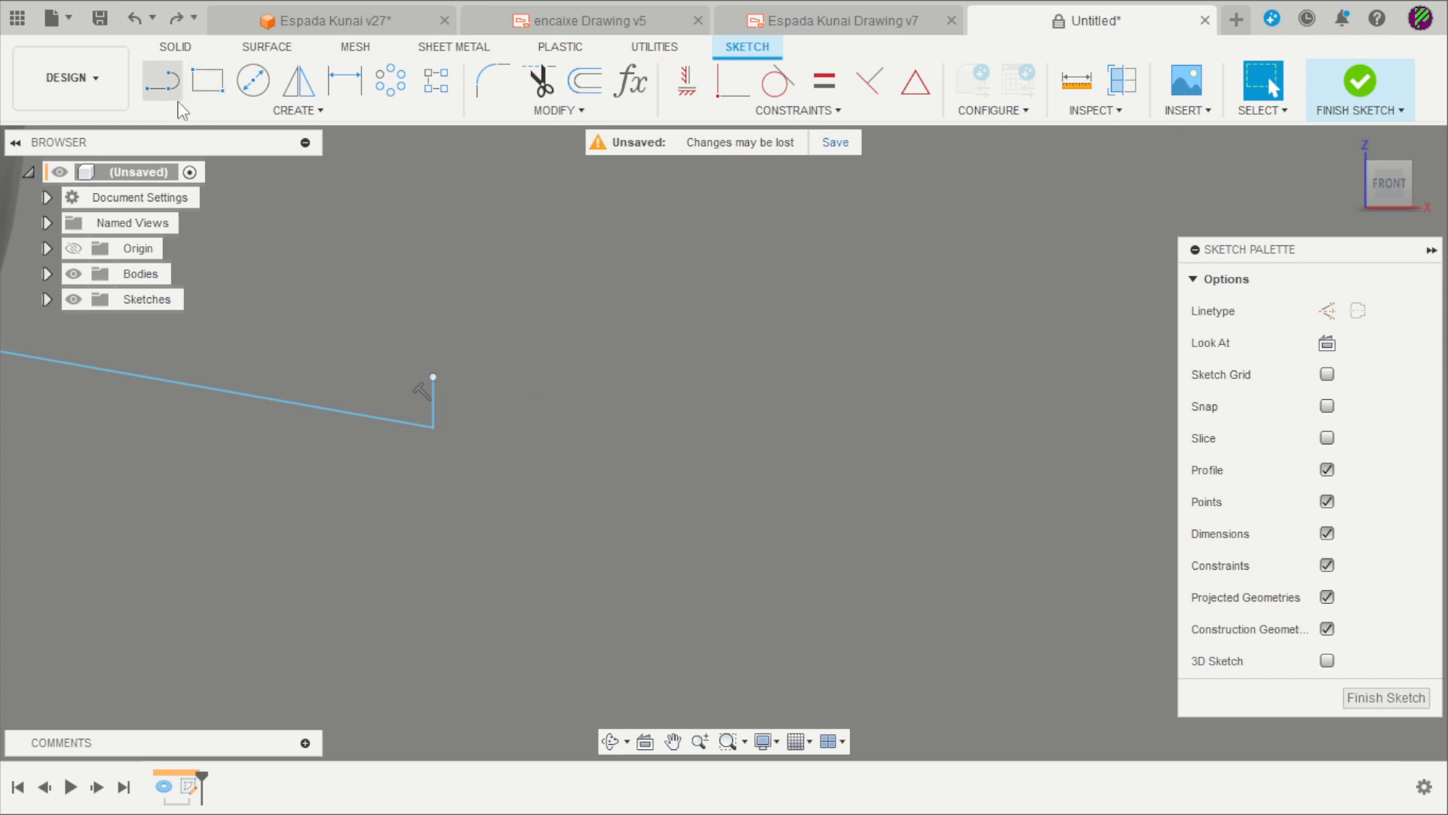
- Continue the profile with a second downward-sloping line from the short vertical's upper end, finished by another short vertical line up
{"action": "left_click", "coordinate": [162, 80]}
{"action": "left_click", "coordinate": [433, 376]}
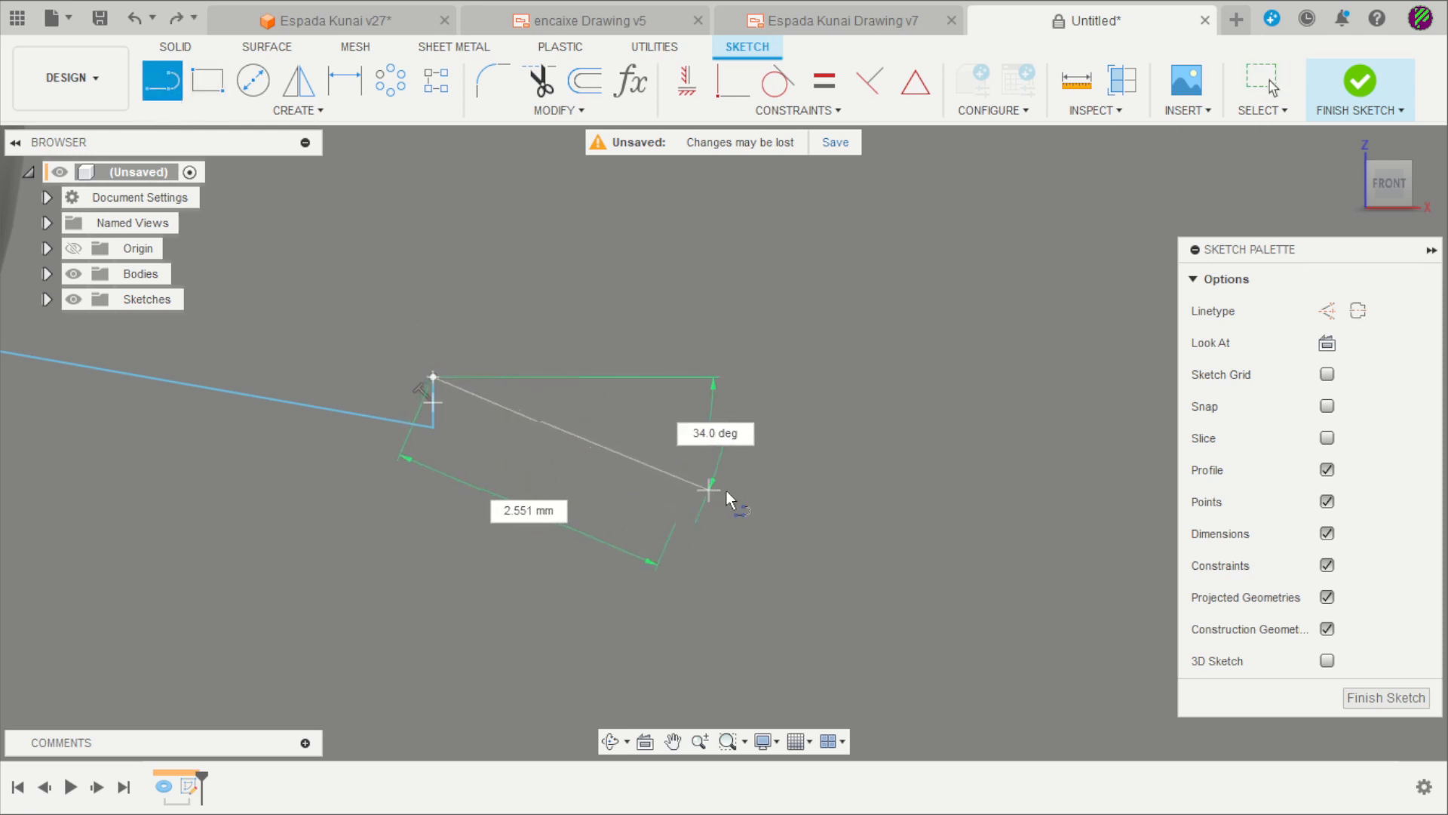
{"action": "left_click", "coordinate": [806, 488]}
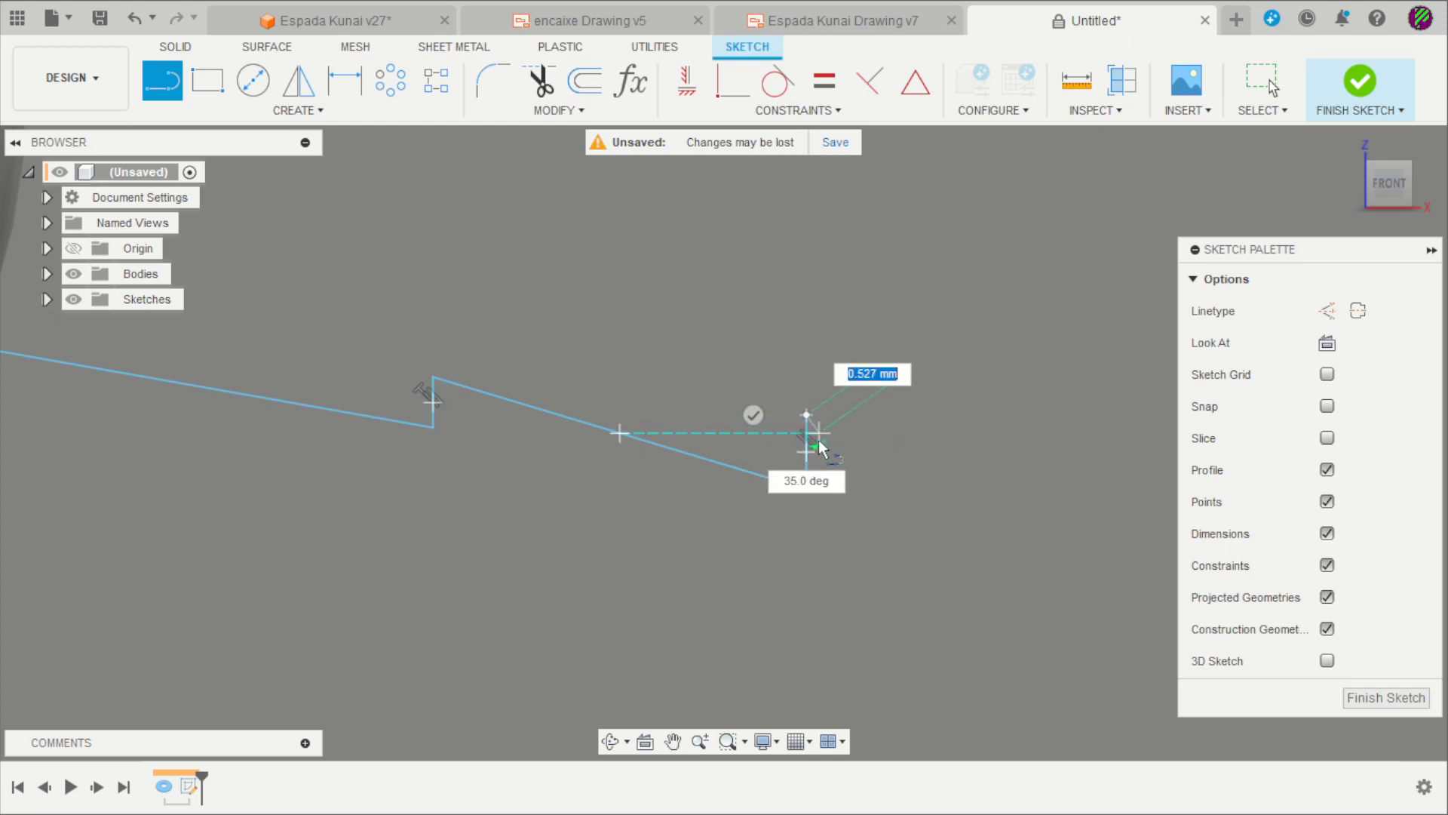
{"action": "left_click", "coordinate": [806, 415]}
{"action": "key", "text": "Escape"}
{"action": "scroll", "coordinate": [820, 409], "scroll_direction": "down", "scroll_amount": 5}
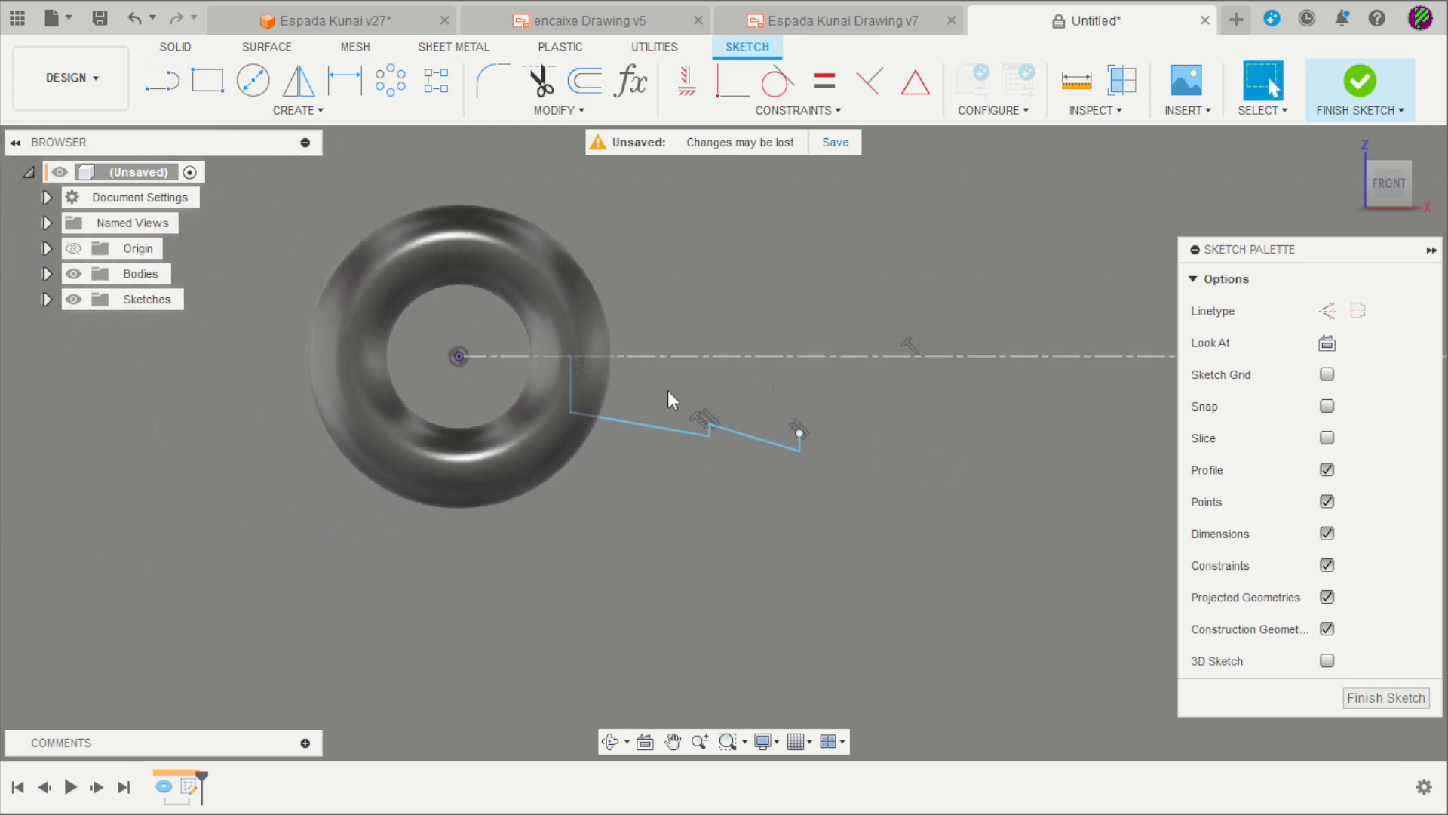
- Dimension the horizontal distance from the origin to the first short vertical line as 20 mm
{"action": "scroll", "coordinate": [681, 412], "scroll_direction": "up", "scroll_amount": 2}
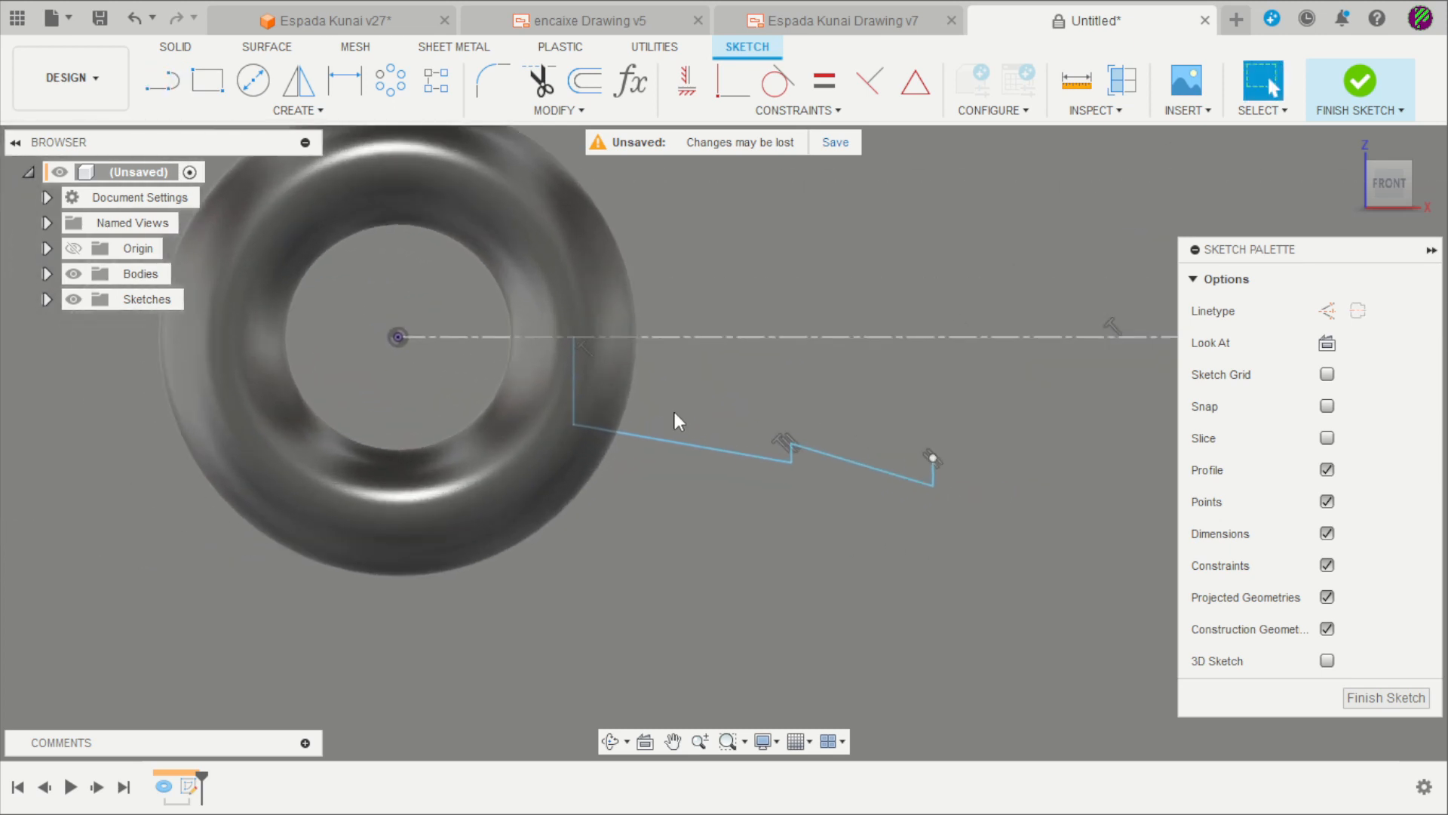
{"action": "key", "text": "d"}
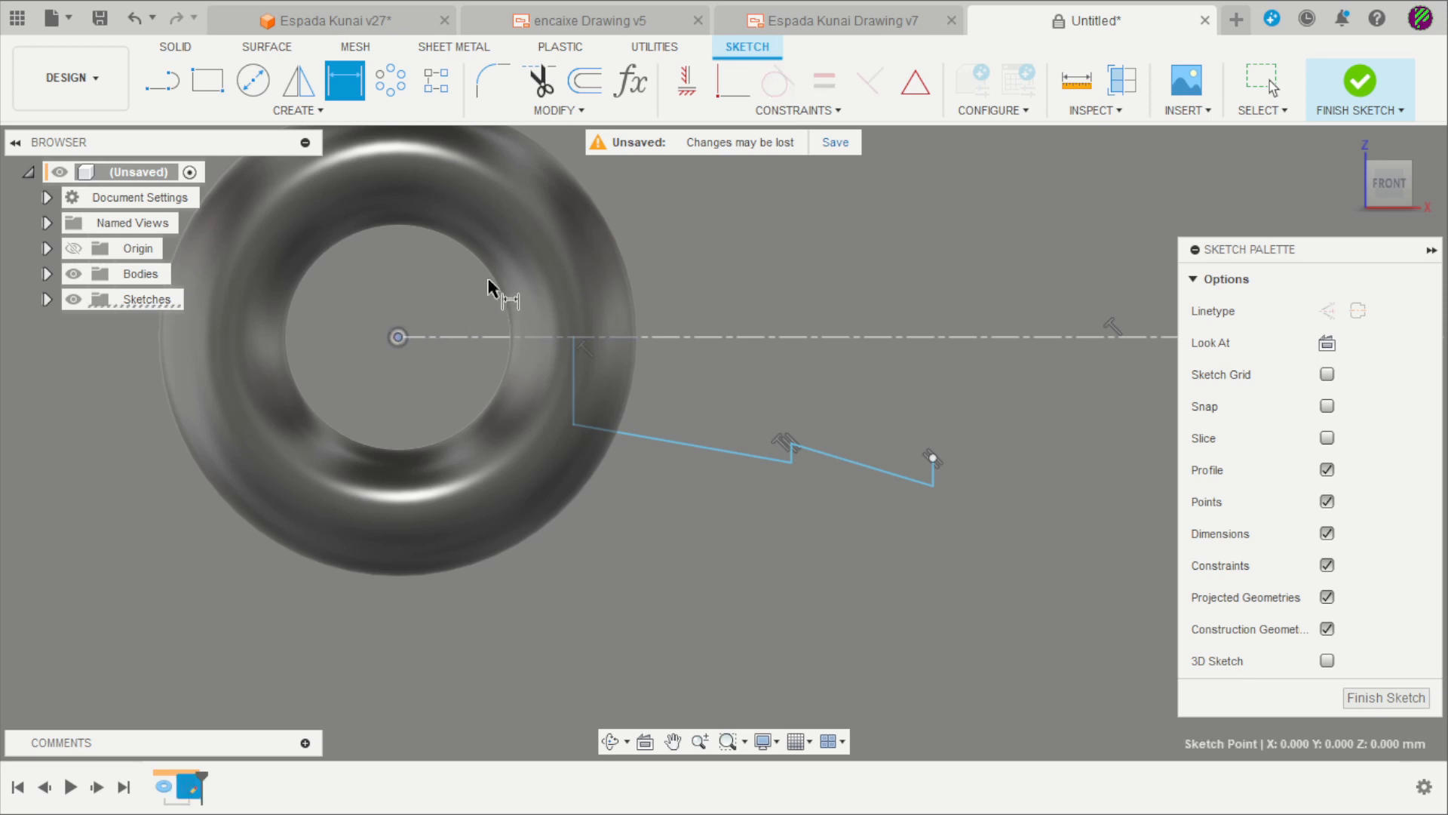
{"action": "scroll", "coordinate": [647, 469], "scroll_direction": "up", "scroll_amount": 5}
{"action": "left_click", "coordinate": [787, 317]}
{"action": "scroll", "coordinate": [808, 312], "scroll_direction": "down", "scroll_amount": 5}
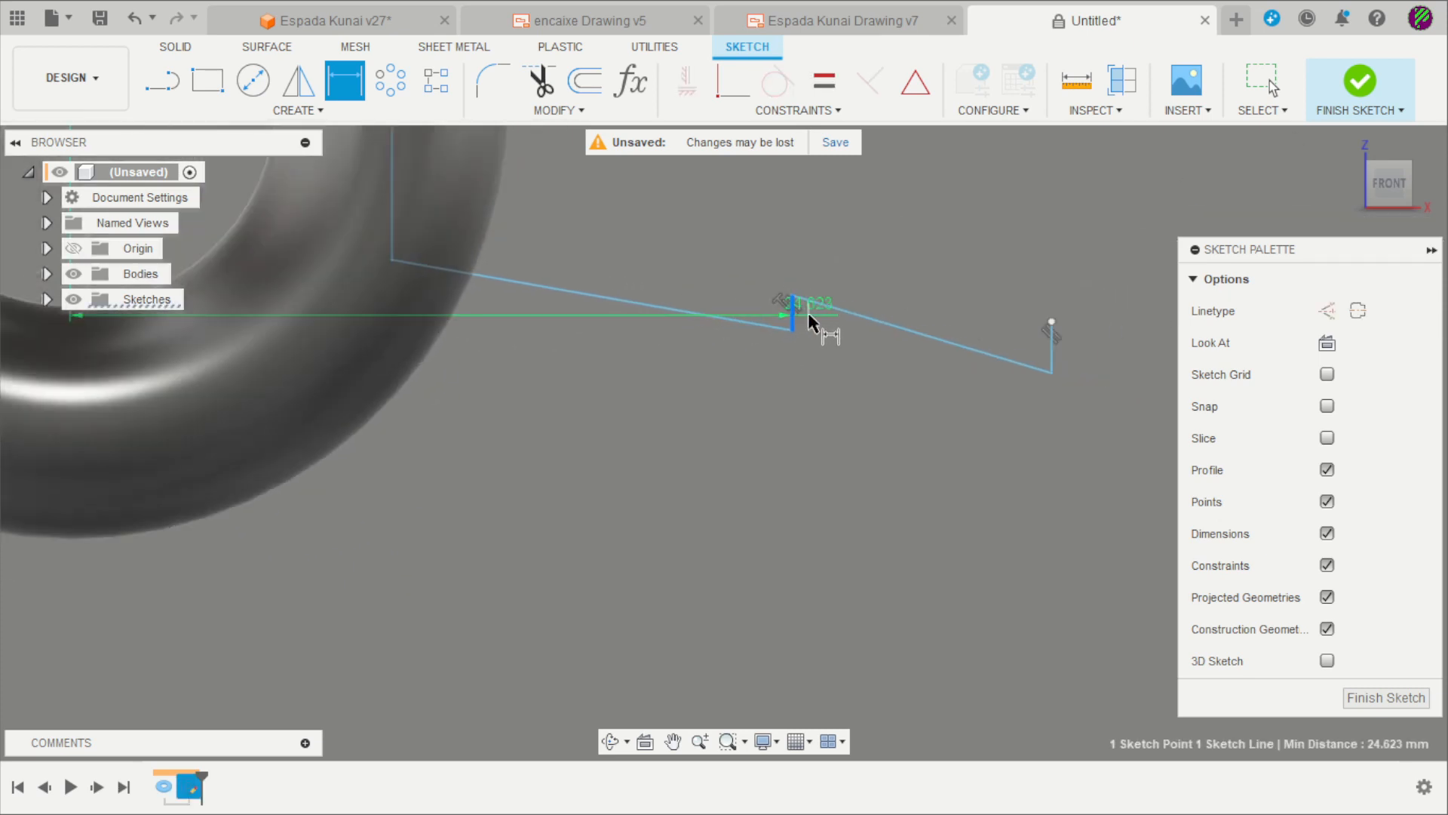
{"action": "left_click", "coordinate": [642, 505]}
{"action": "type", "text": "20"}
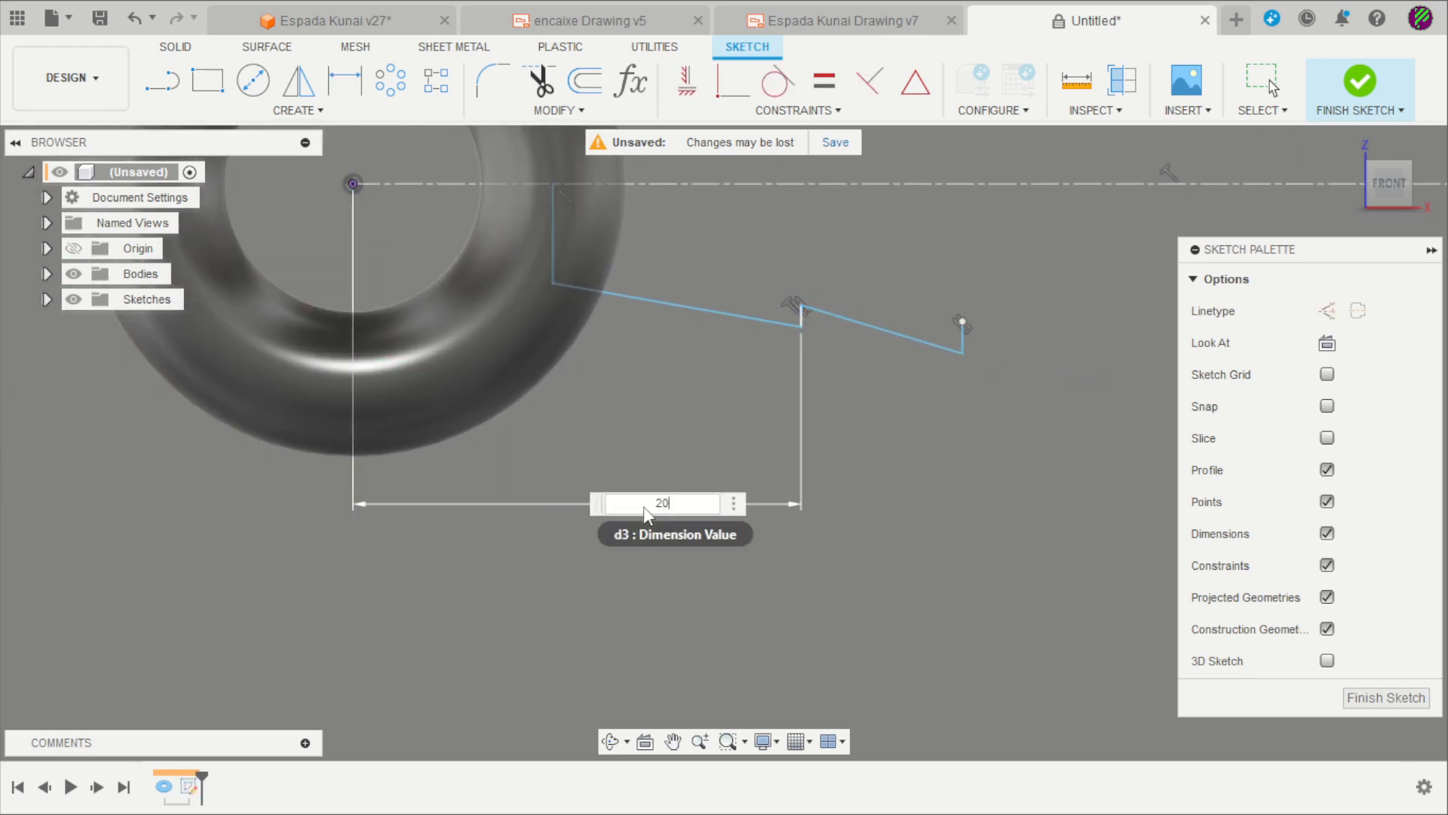
{"action": "key", "text": "Return"}
- Add an 8 mm diameter dimension about the centerline at the profile's first corner inside the ring
{"action": "scroll", "coordinate": [644, 505], "scroll_direction": "down", "scroll_amount": 8}
{"action": "scroll", "coordinate": [427, 522], "scroll_direction": "up", "scroll_amount": 6}
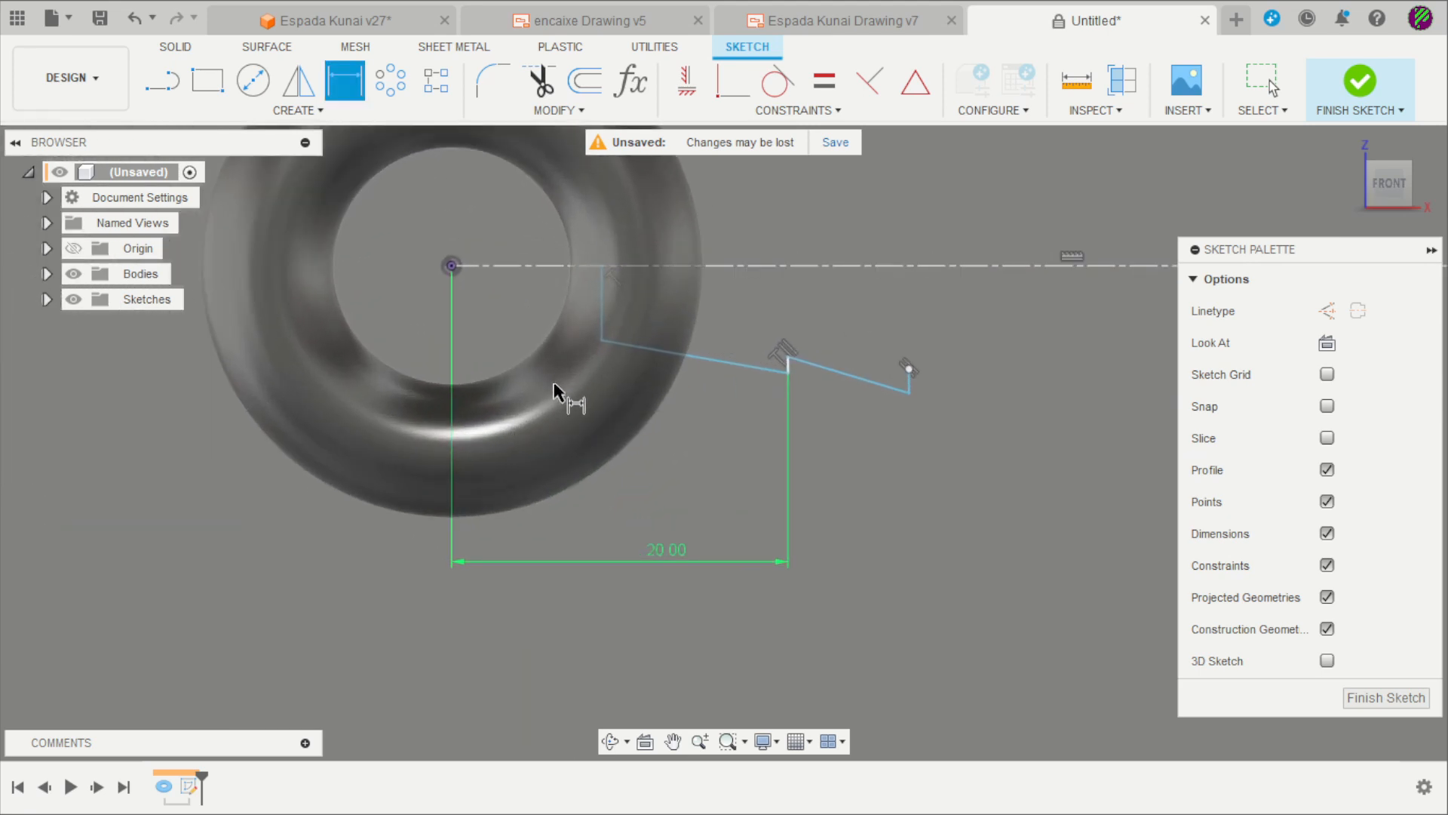
{"action": "left_click", "coordinate": [601, 340]}
{"action": "left_click", "coordinate": [585, 265]}
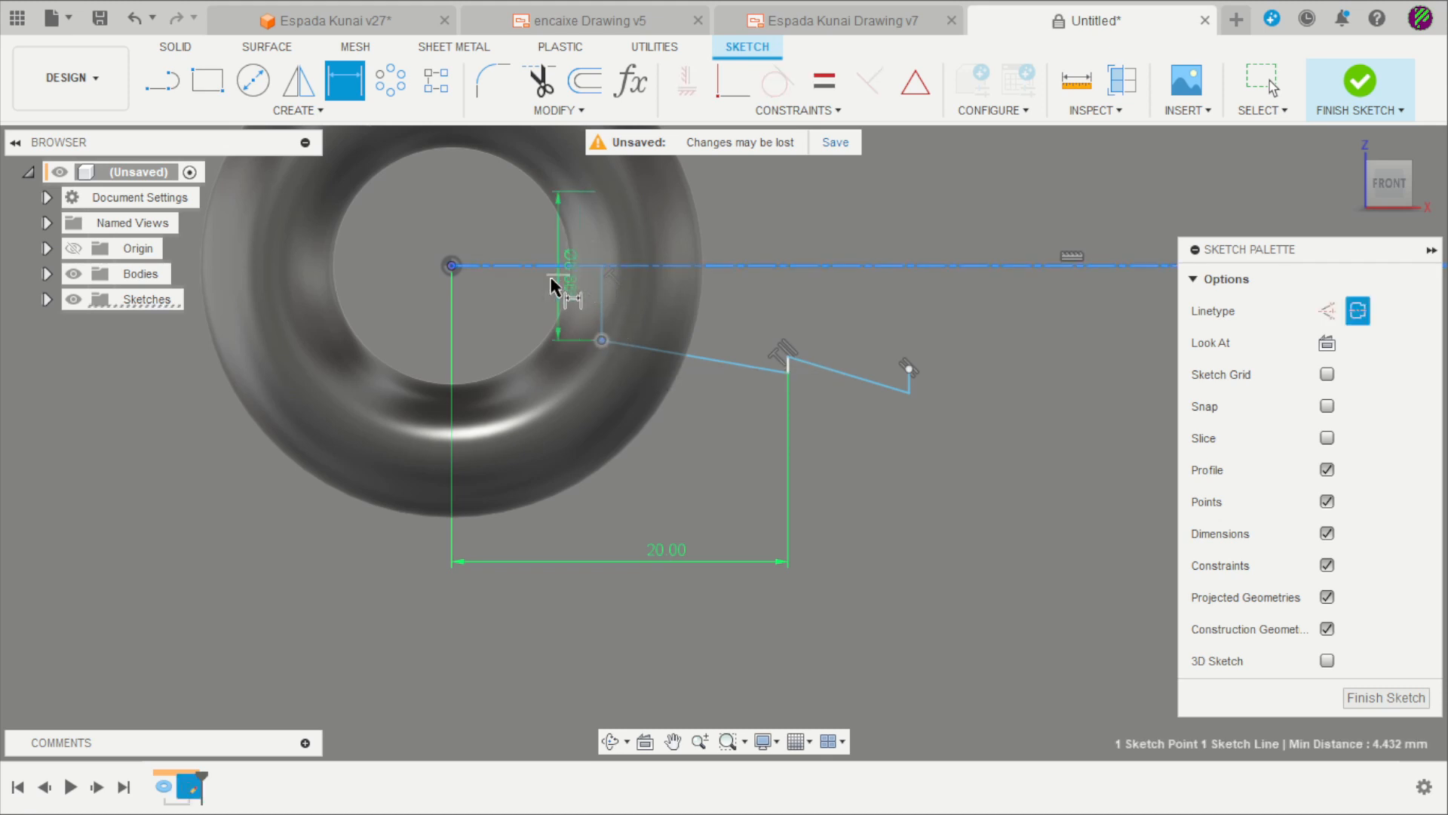
{"action": "left_click", "coordinate": [518, 299]}
{"action": "type", "text": "8"}
{"action": "key", "text": "Return"}
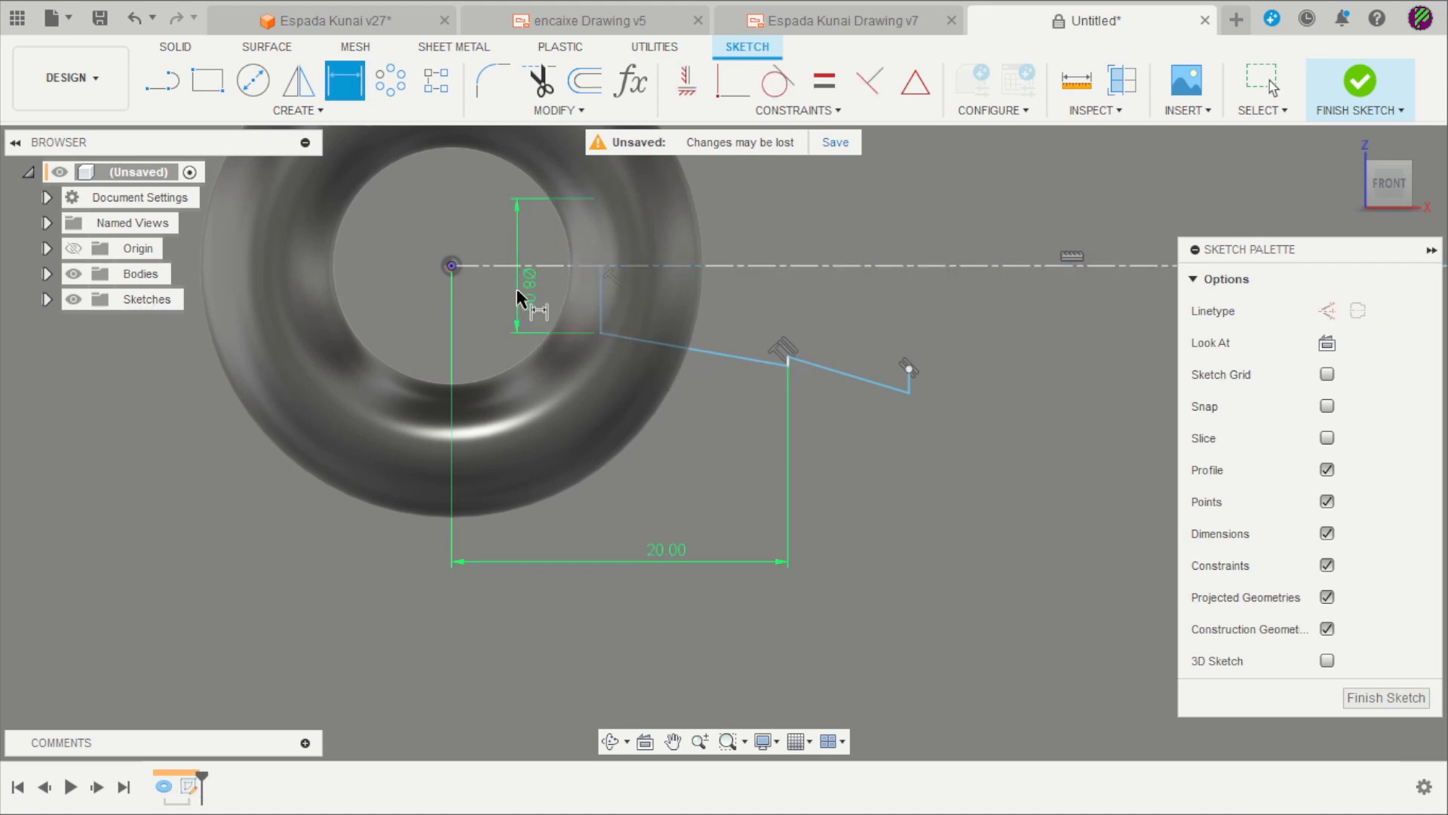
- Add a 9 mm diameter dimension about the centerline at the far end of the first sloped line
{"action": "scroll", "coordinate": [647, 323], "scroll_direction": "up", "scroll_amount": 2}
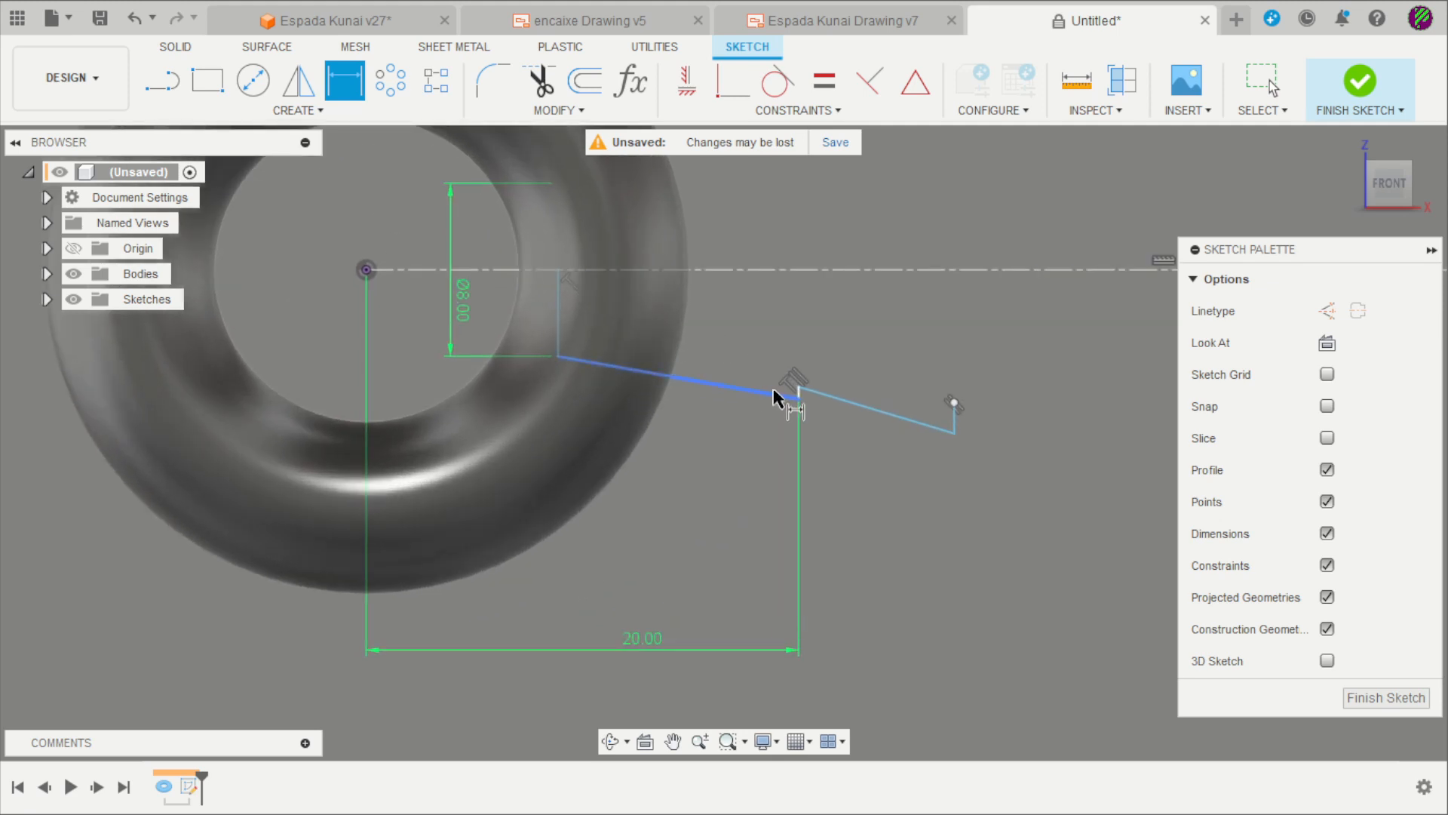
{"action": "scroll", "coordinate": [798, 393], "scroll_direction": "up", "scroll_amount": 2}
{"action": "left_click", "coordinate": [798, 392]}
{"action": "left_click", "coordinate": [808, 215]}
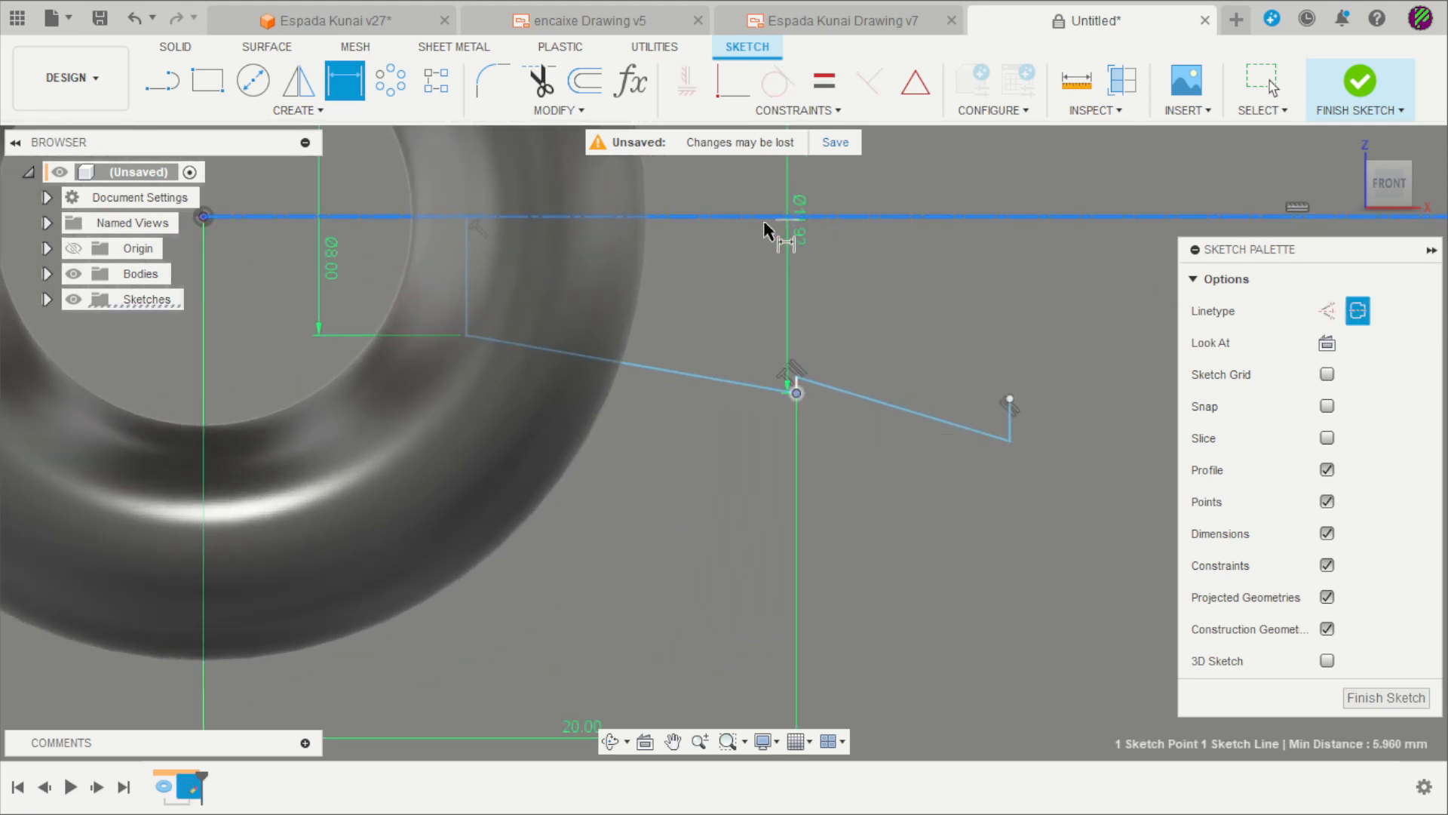
{"action": "left_click", "coordinate": [698, 246]}
{"action": "type", "text": "9"}
{"action": "key", "text": "Return"}
{"action": "key", "text": "Escape"}
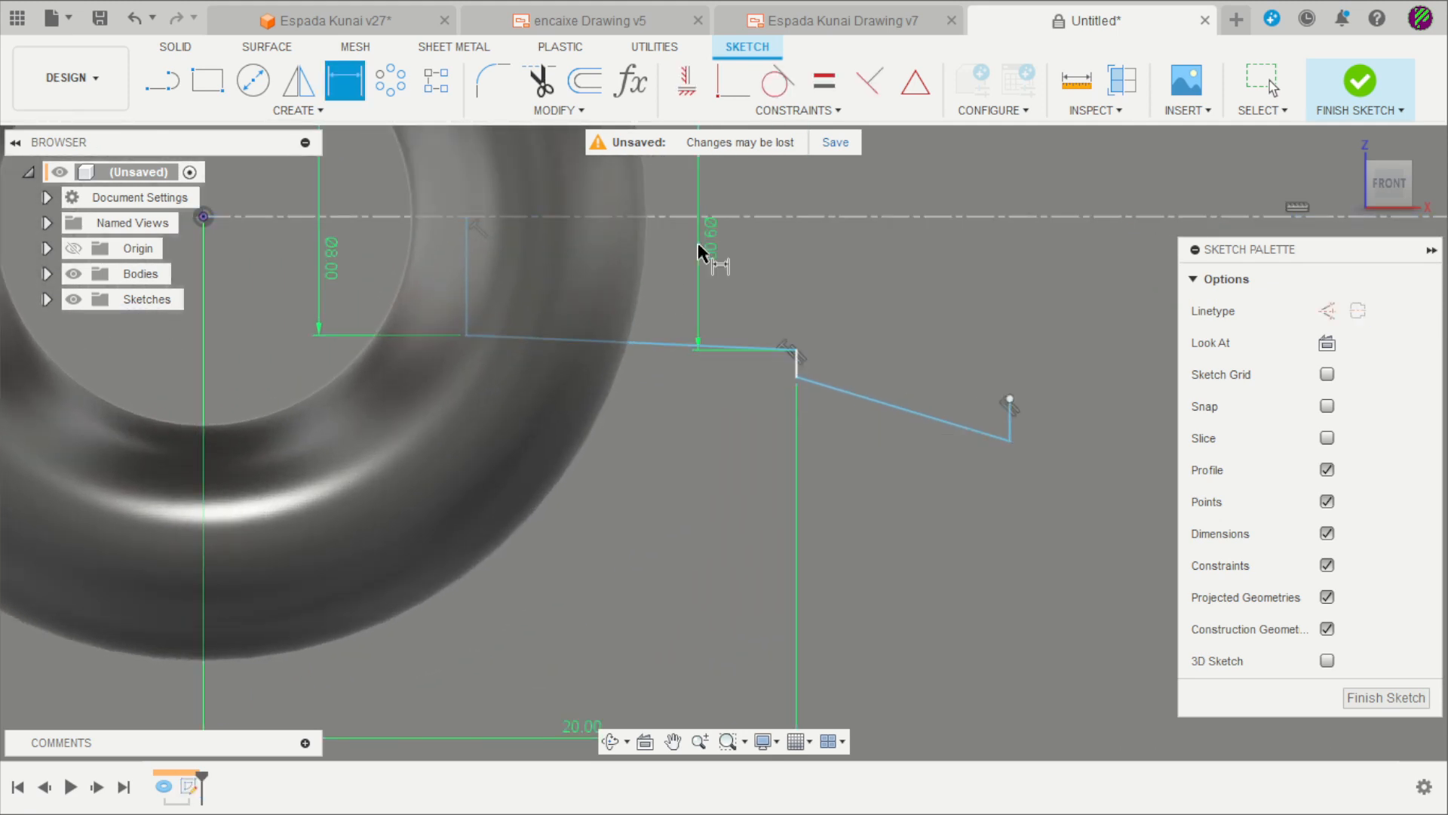
- Move the first short vertical line's upper endpoint closer to the centerline and reposition the 9 mm diameter dimension beyond that line
{"action": "scroll", "coordinate": [872, 328], "scroll_direction": "up", "scroll_amount": 3}
{"action": "left_click_drag", "start_coordinate": [768, 395], "coordinate": [762, 279]}
{"action": "scroll", "coordinate": [656, 296], "scroll_direction": "down", "scroll_amount": 2}
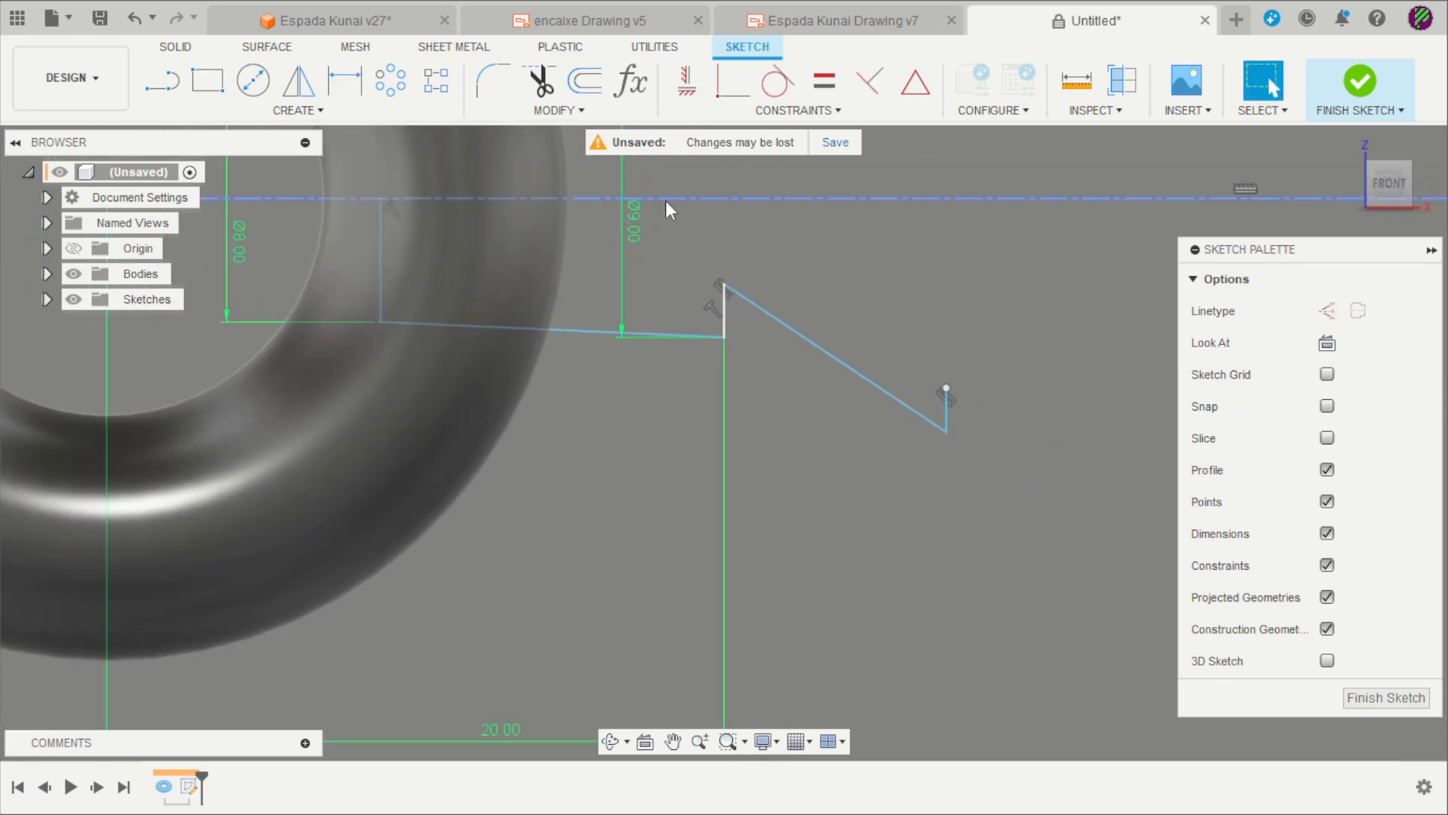
{"action": "left_click_drag", "start_coordinate": [665, 202], "coordinate": [852, 268]}
{"action": "scroll", "coordinate": [961, 380], "scroll_direction": "up", "scroll_amount": 2}
{"action": "scroll", "coordinate": [937, 496], "scroll_direction": "down", "scroll_amount": 2}
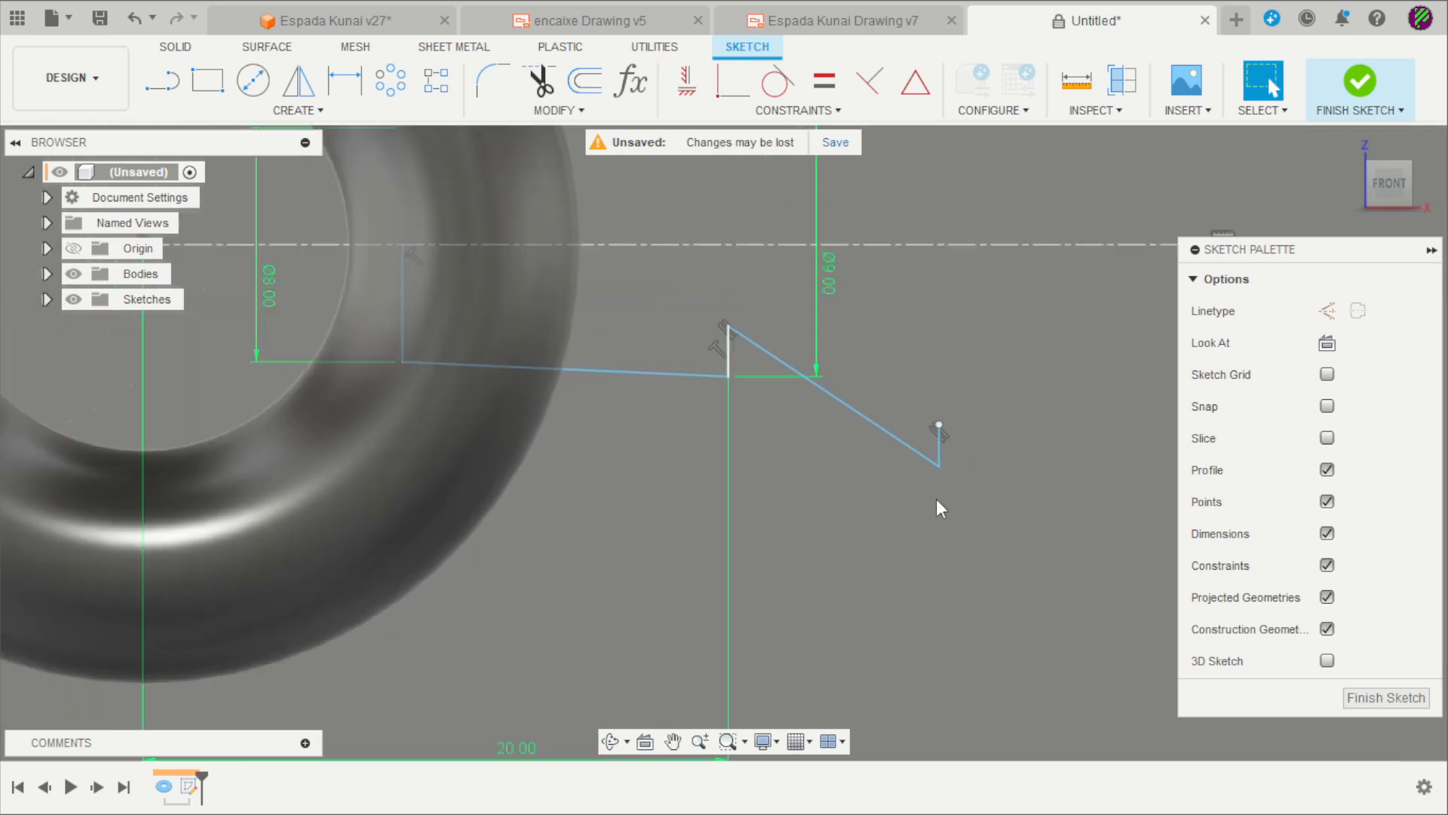
{"action": "scroll", "coordinate": [961, 464], "scroll_direction": "down", "scroll_amount": 2}
{"action": "scroll", "coordinate": [966, 194], "scroll_direction": "up", "scroll_amount": 1}
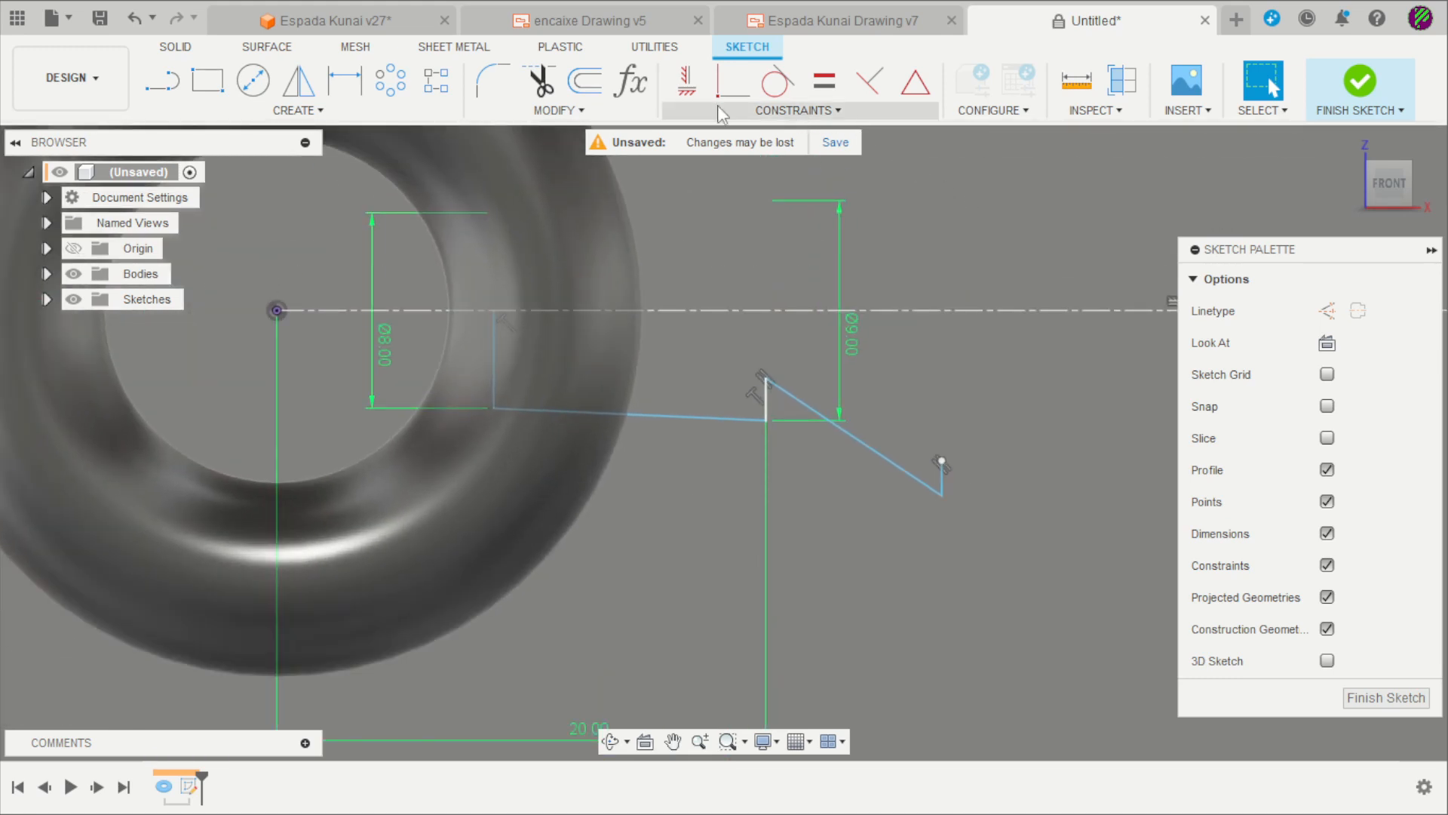
- Constrain the first short vertical's upper endpoint horizontally level with the profile's first corner and with the profile's free end
{"action": "left_click", "coordinate": [686, 81]}
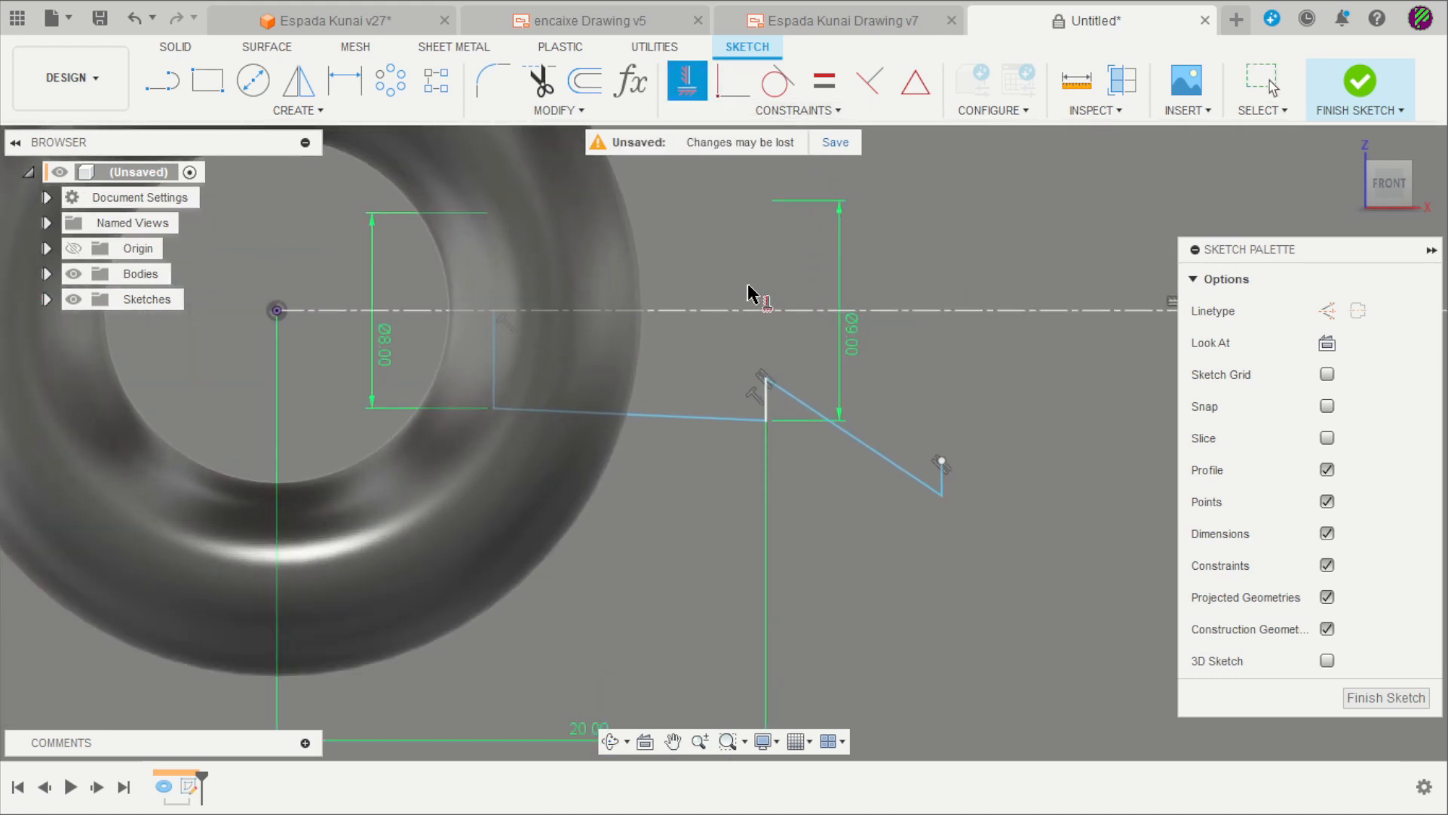
{"action": "scroll", "coordinate": [767, 373], "scroll_direction": "up", "scroll_amount": 1}
{"action": "left_click", "coordinate": [767, 359]}
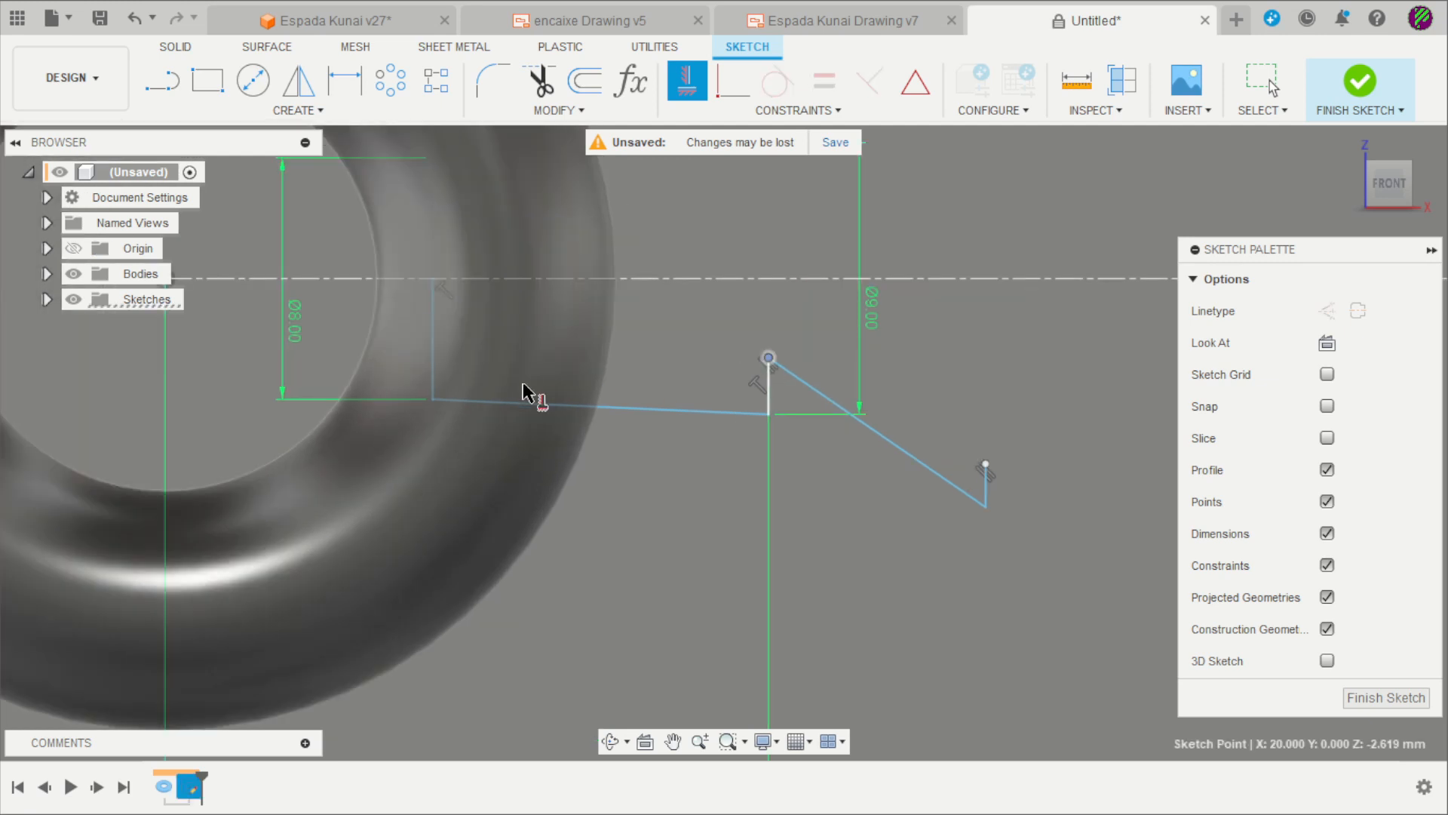
{"action": "left_click", "coordinate": [433, 399]}
{"action": "scroll", "coordinate": [935, 407], "scroll_direction": "up", "scroll_amount": 3}
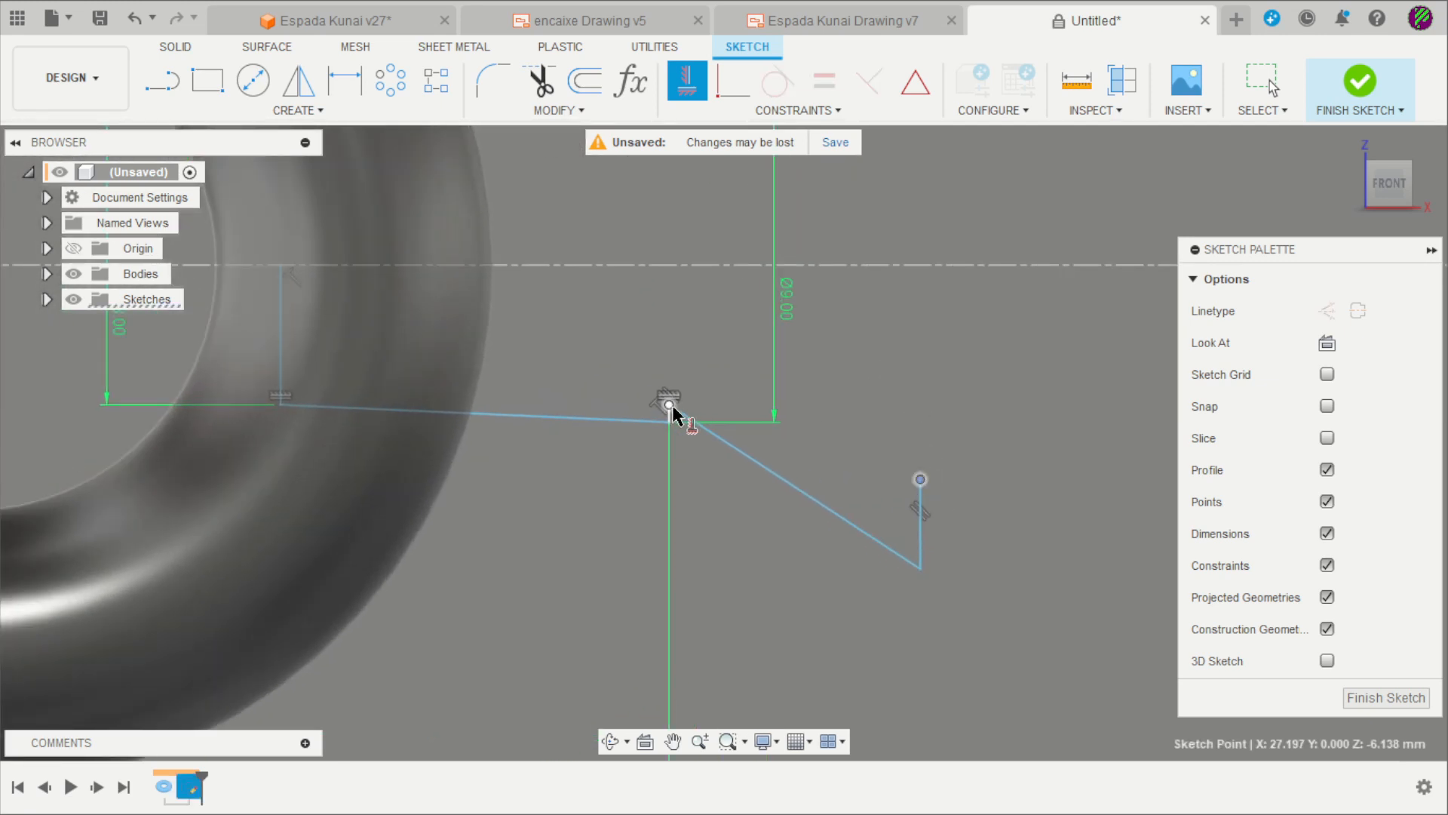
{"action": "left_click", "coordinate": [669, 407]}
- Constrain the lower ends of the two short vertical lines to be horizontally level with each other
{"action": "scroll", "coordinate": [860, 354], "scroll_direction": "down", "scroll_amount": 2}
{"action": "left_click", "coordinate": [905, 515]}
{"action": "scroll", "coordinate": [890, 446], "scroll_direction": "up", "scroll_amount": 3}
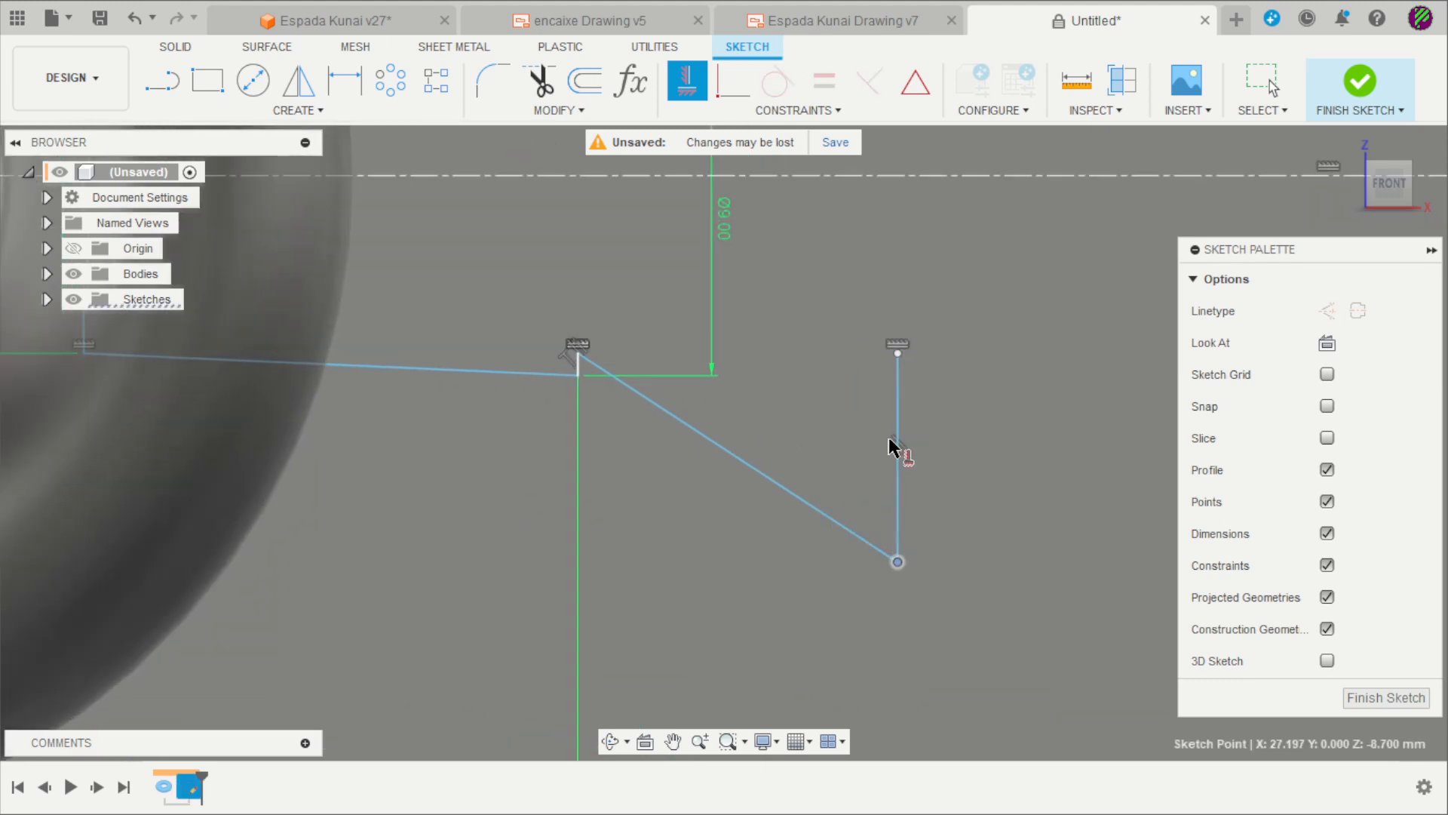
{"action": "left_click", "coordinate": [580, 377]}
- Dimension the distance between the two short vertical lines as 5 mm
{"action": "scroll", "coordinate": [780, 495], "scroll_direction": "down", "scroll_amount": 2}
{"action": "scroll", "coordinate": [687, 427], "scroll_direction": "up", "scroll_amount": 3}
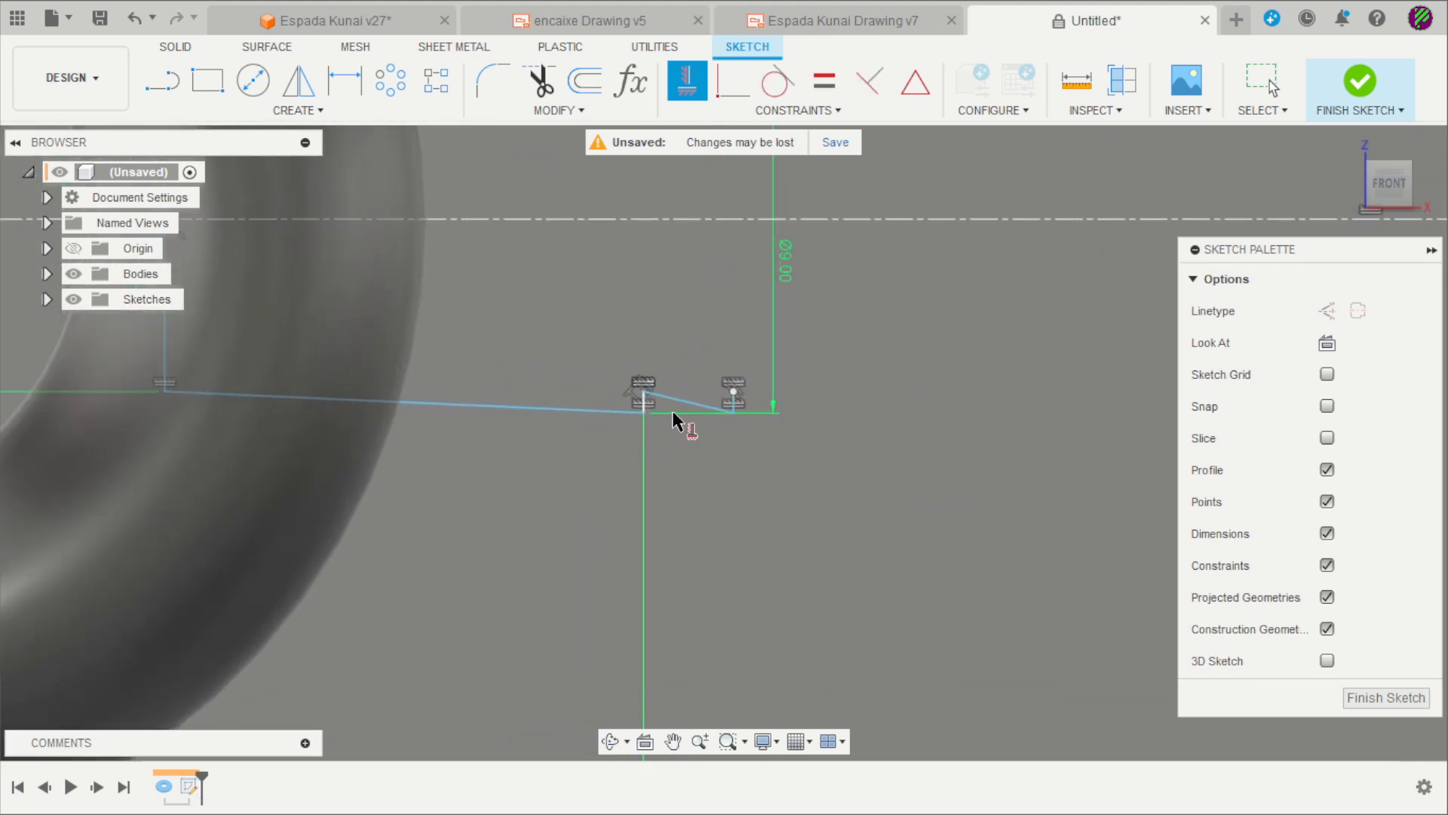
{"action": "key", "text": "d"}
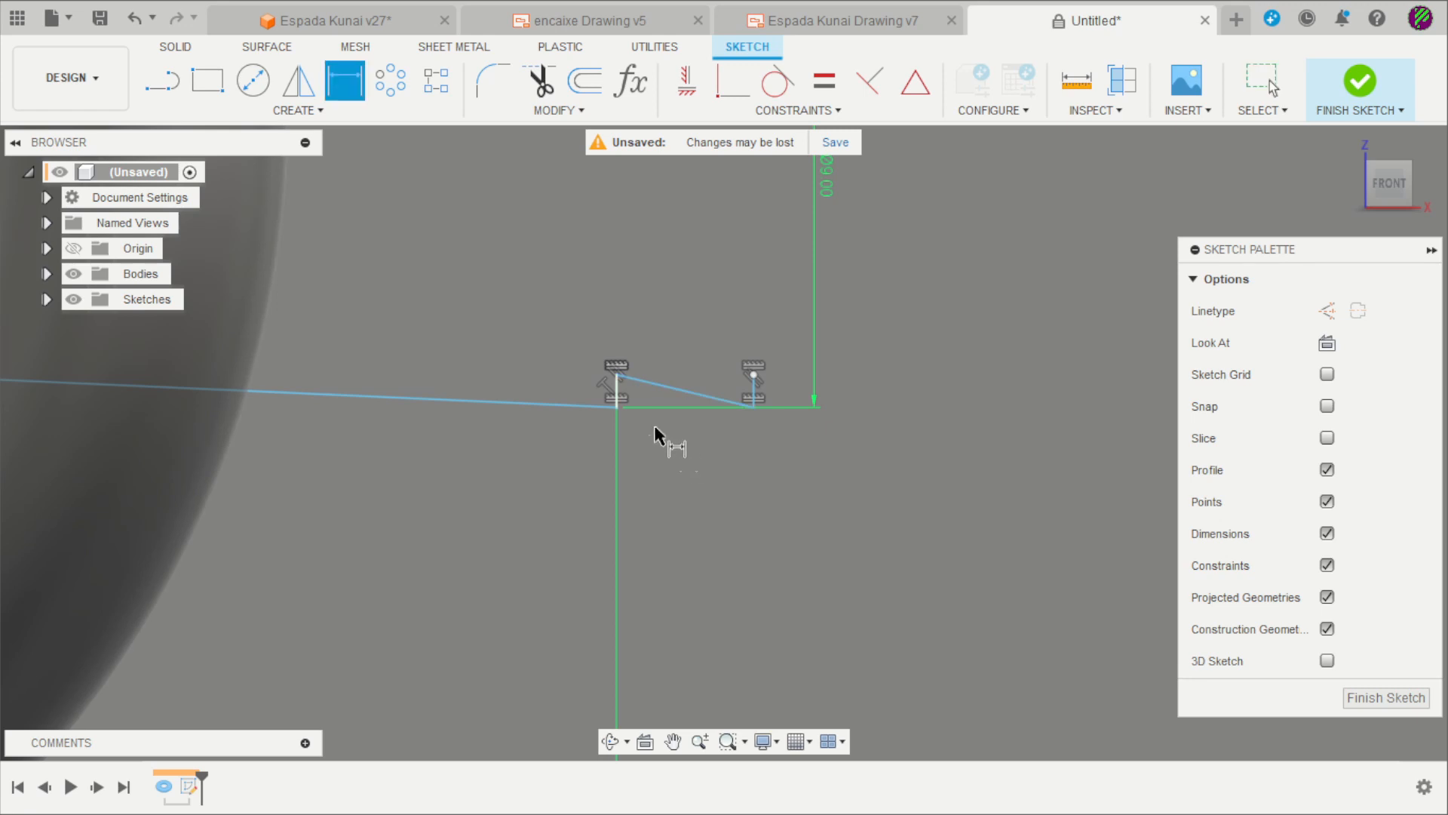
{"action": "left_click", "coordinate": [619, 392]}
{"action": "left_click", "coordinate": [753, 390]}
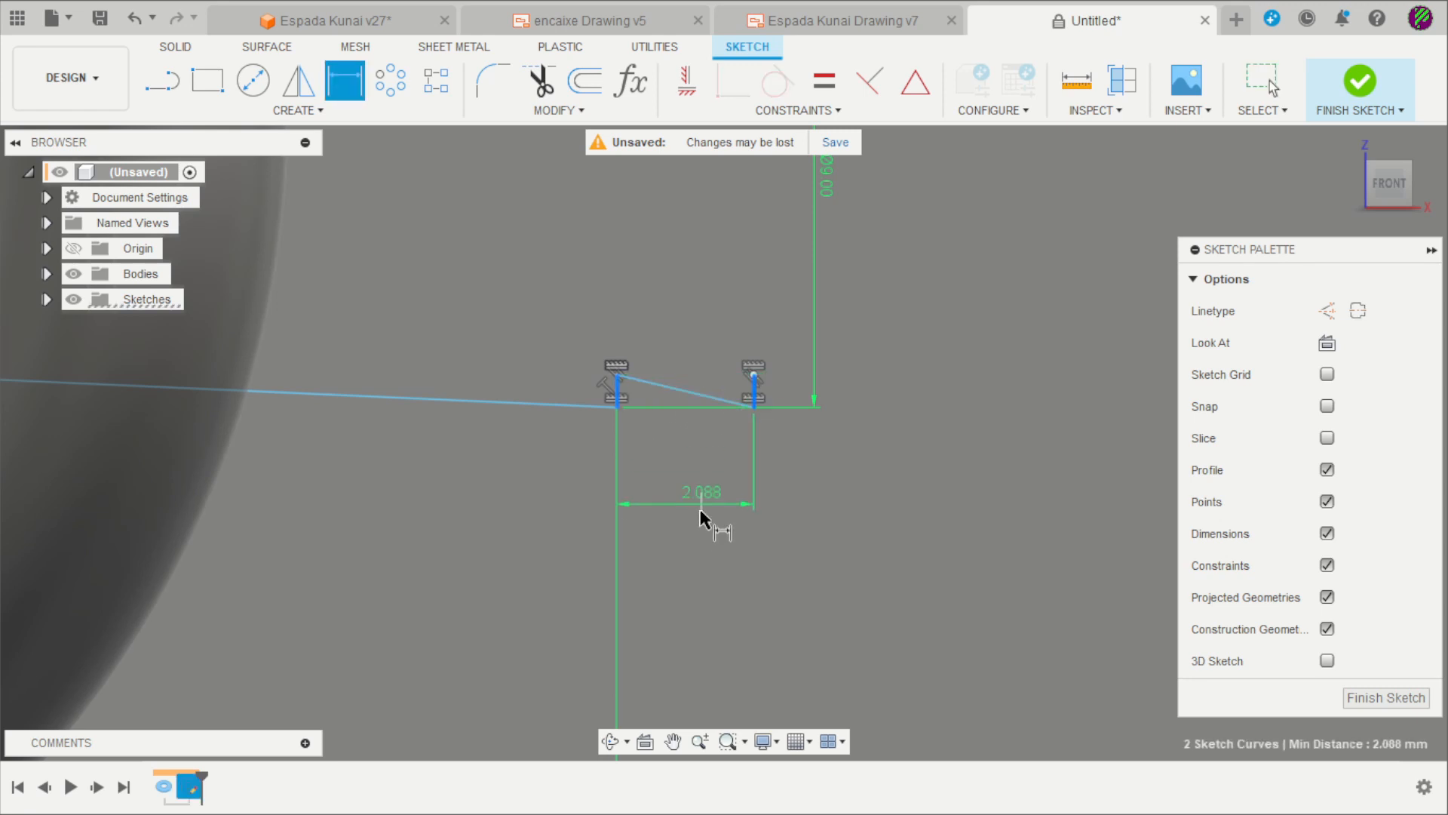
{"action": "left_click", "coordinate": [705, 526]}
{"action": "type", "text": "5"}
{"action": "key", "text": "Return"}
{"action": "scroll", "coordinate": [730, 438], "scroll_direction": "down", "scroll_amount": 5}
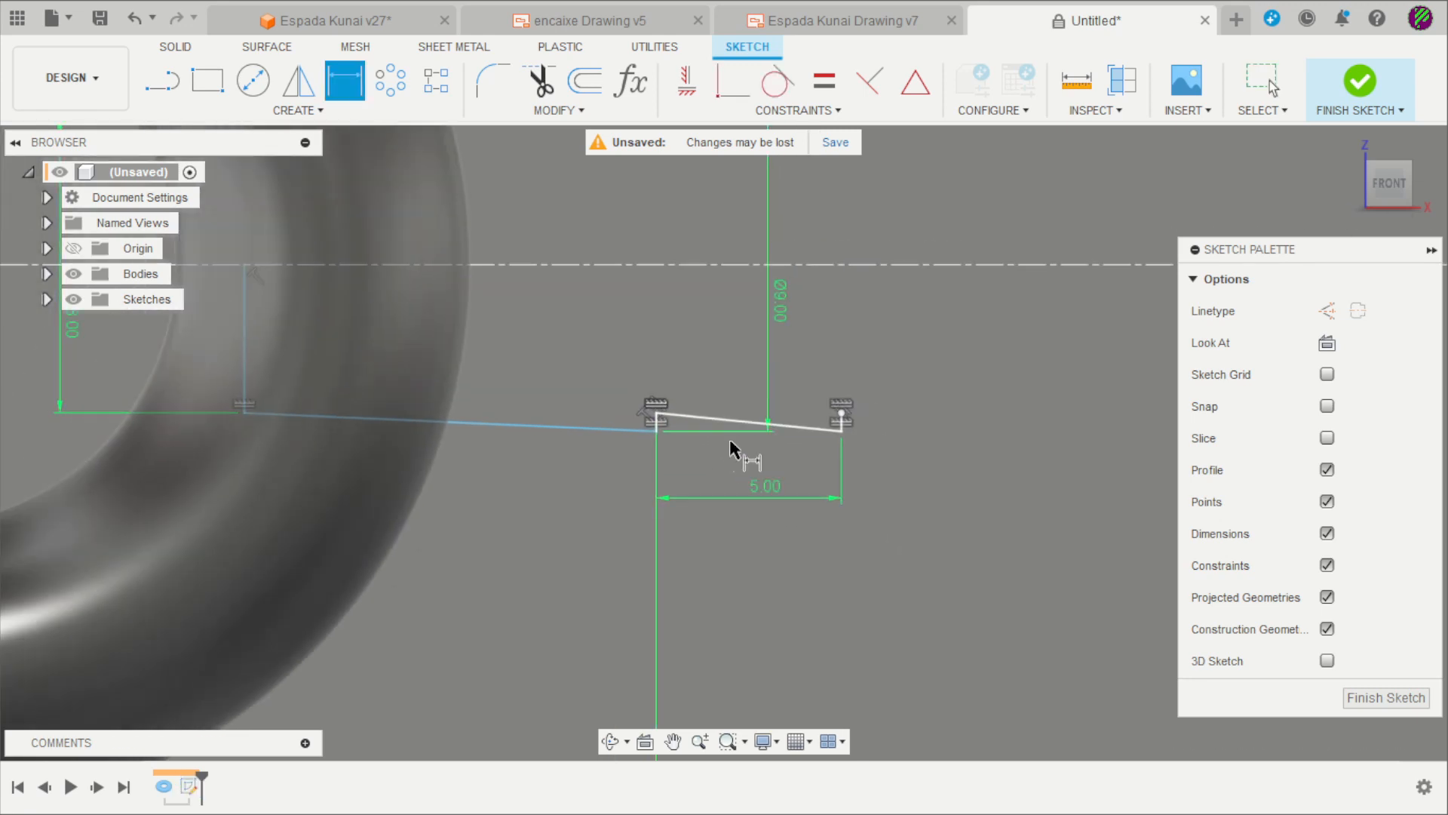
{"action": "key", "text": "Escape"}
- Dimension the horizontal distance from the origin to the profile's starting vertical line inside the ring as 11 mm
{"action": "key", "text": "d"}
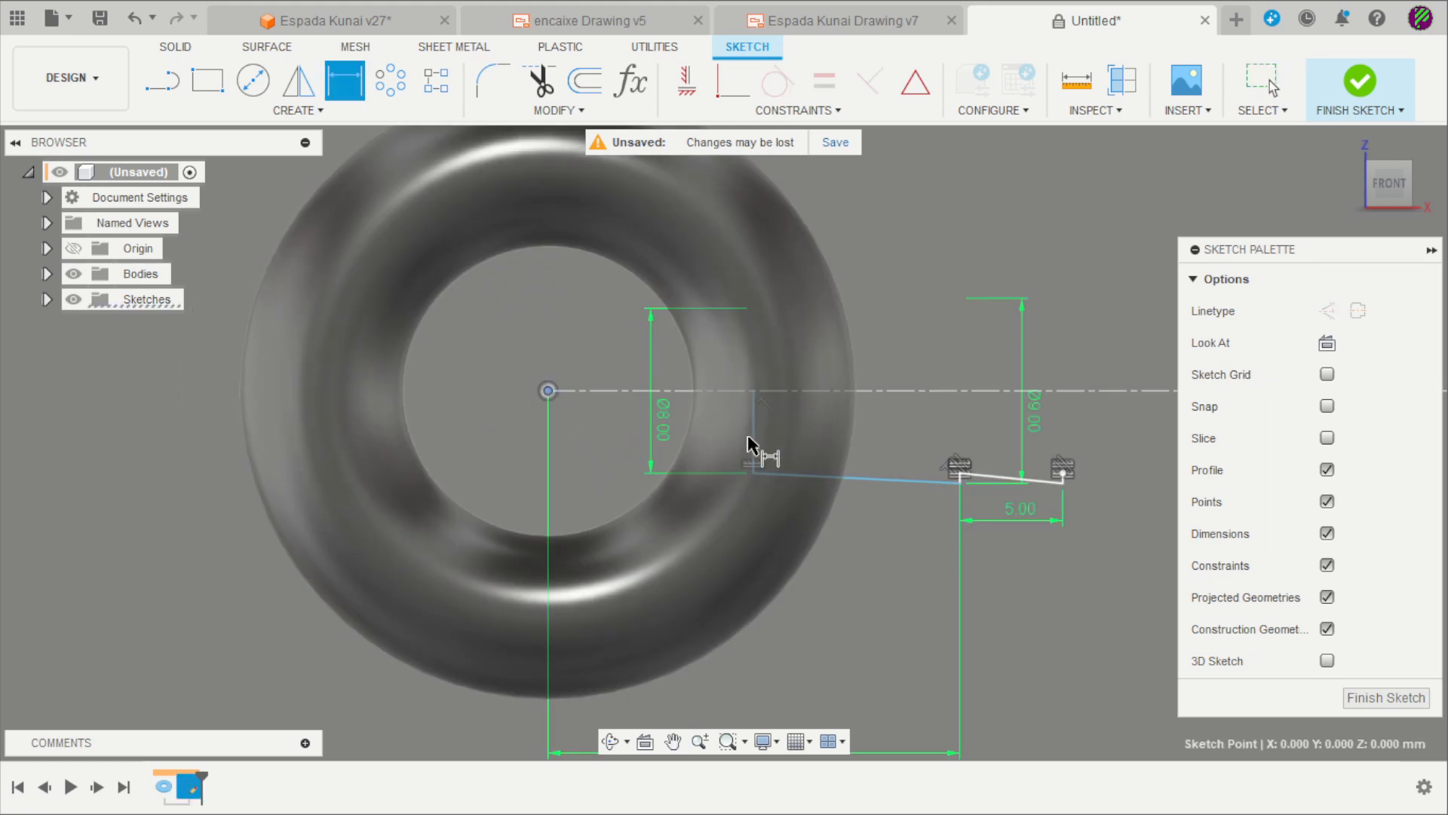
{"action": "left_click", "coordinate": [754, 444]}
{"action": "left_click", "coordinate": [683, 342]}
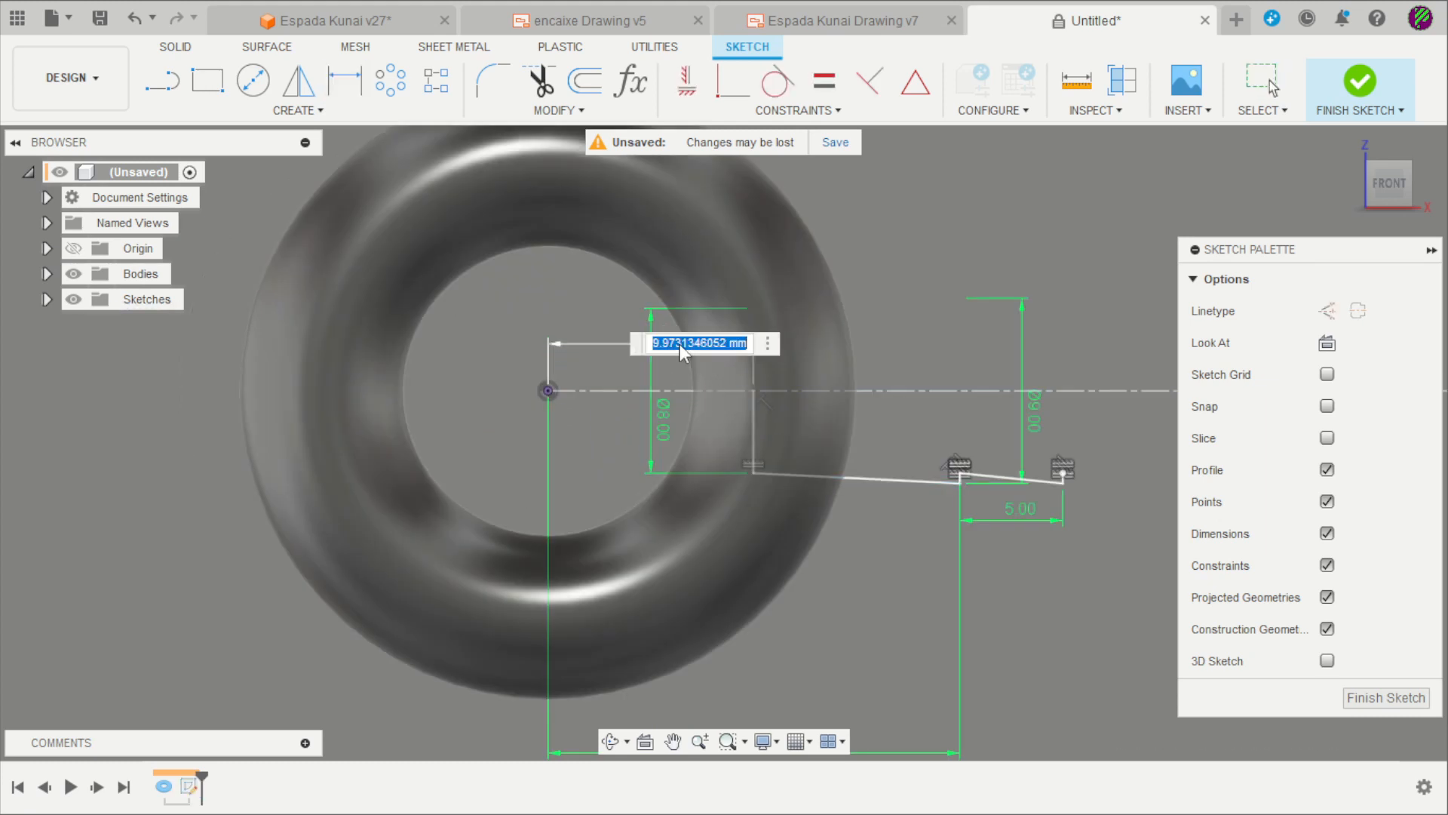
{"action": "type", "text": "11"}
{"action": "key", "text": "Return"}
{"action": "scroll", "coordinate": [710, 377], "scroll_direction": "down", "scroll_amount": 2}
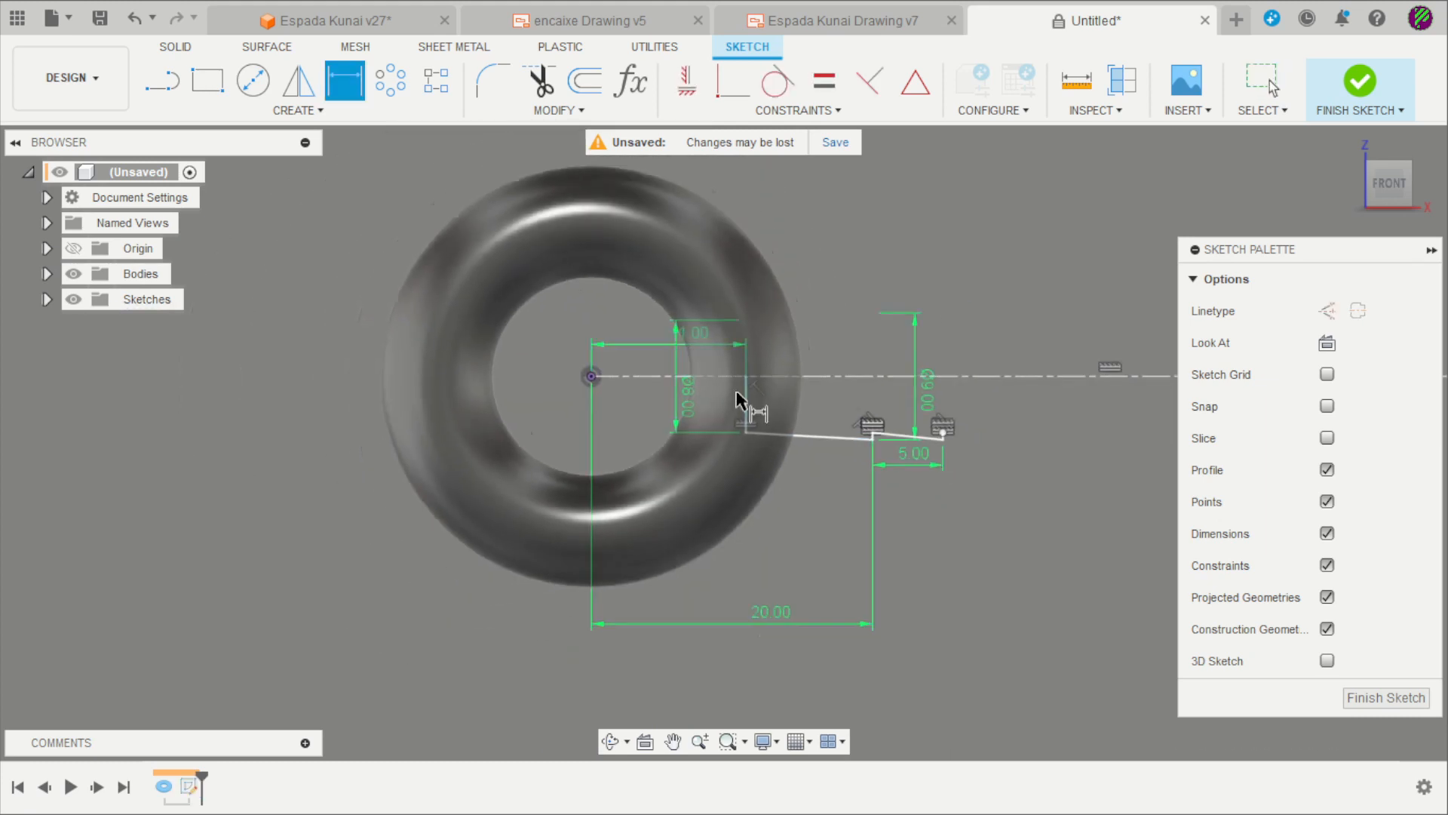
{"action": "key", "text": "Escape"}
{"action": "scroll", "coordinate": [785, 362], "scroll_direction": "down", "scroll_amount": 3}
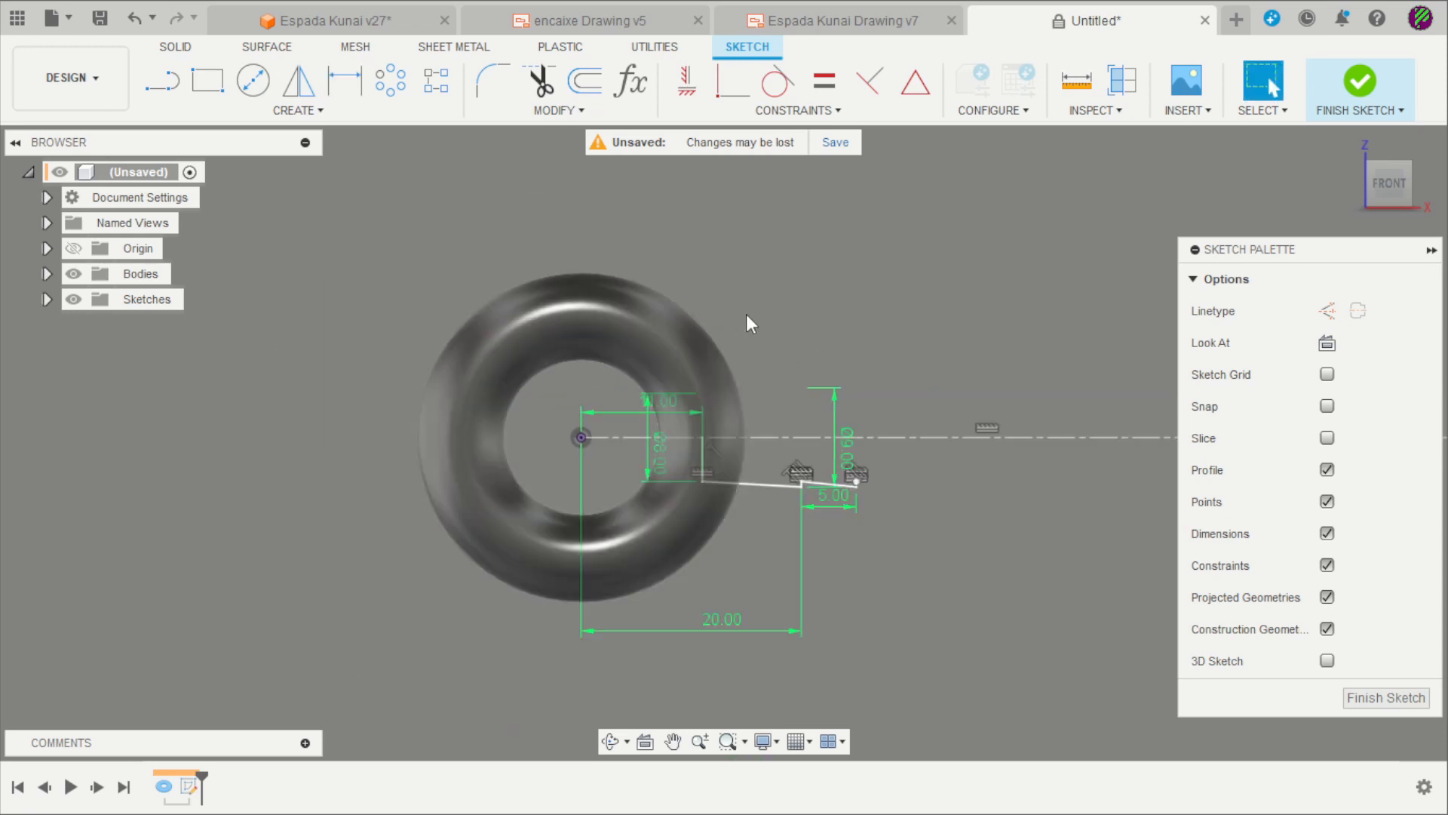
- Reposition the handle sketch's dimensions: Ø8 outside the ring, Ø9 beyond the profile's free end, and the 5 mm one lower below the profile
{"action": "scroll", "coordinate": [647, 459], "scroll_direction": "down", "scroll_amount": 2}
{"action": "scroll", "coordinate": [651, 422], "scroll_direction": "up", "scroll_amount": 4}
{"action": "left_click_drag", "start_coordinate": [650, 386], "coordinate": [313, 365]}
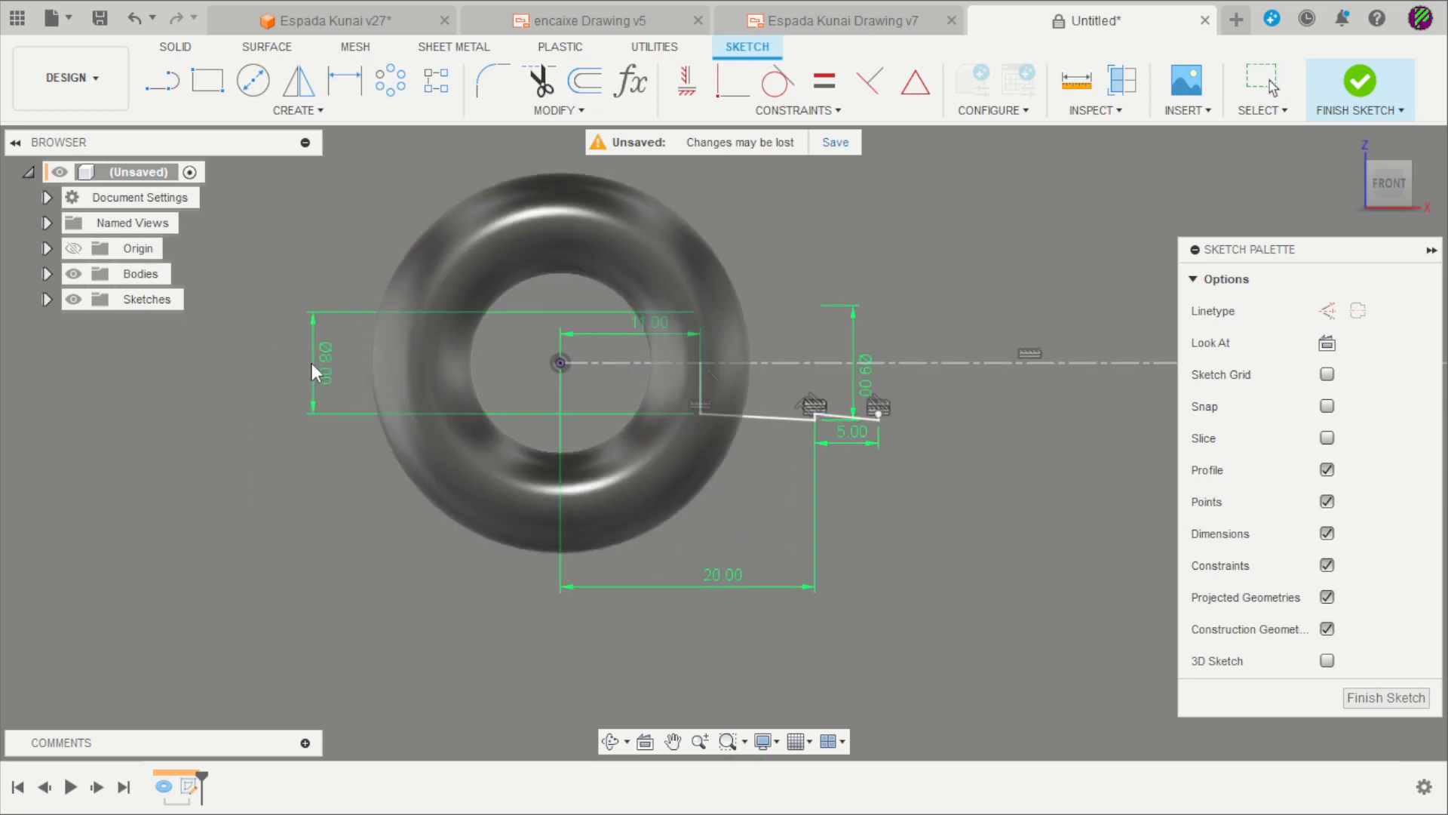
{"action": "scroll", "coordinate": [628, 353], "scroll_direction": "down", "scroll_amount": 2}
{"action": "scroll", "coordinate": [576, 376], "scroll_direction": "up", "scroll_amount": 3}
{"action": "scroll", "coordinate": [634, 403], "scroll_direction": "up", "scroll_amount": 1}
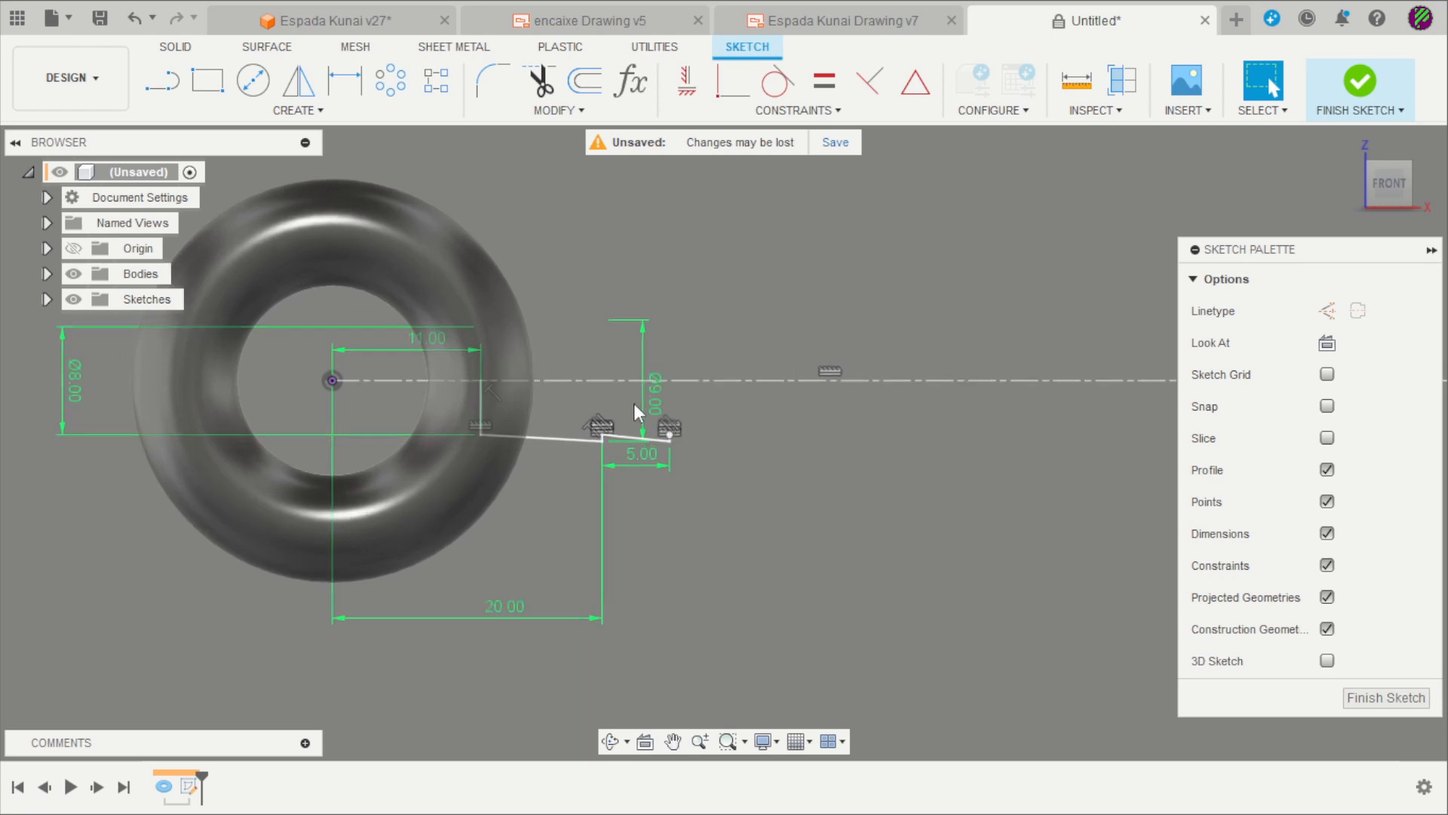
{"action": "left_click_drag", "start_coordinate": [667, 401], "coordinate": [709, 386]}
{"action": "left_click_drag", "start_coordinate": [639, 463], "coordinate": [641, 546]}
{"action": "scroll", "coordinate": [560, 445], "scroll_direction": "up", "scroll_amount": 2}
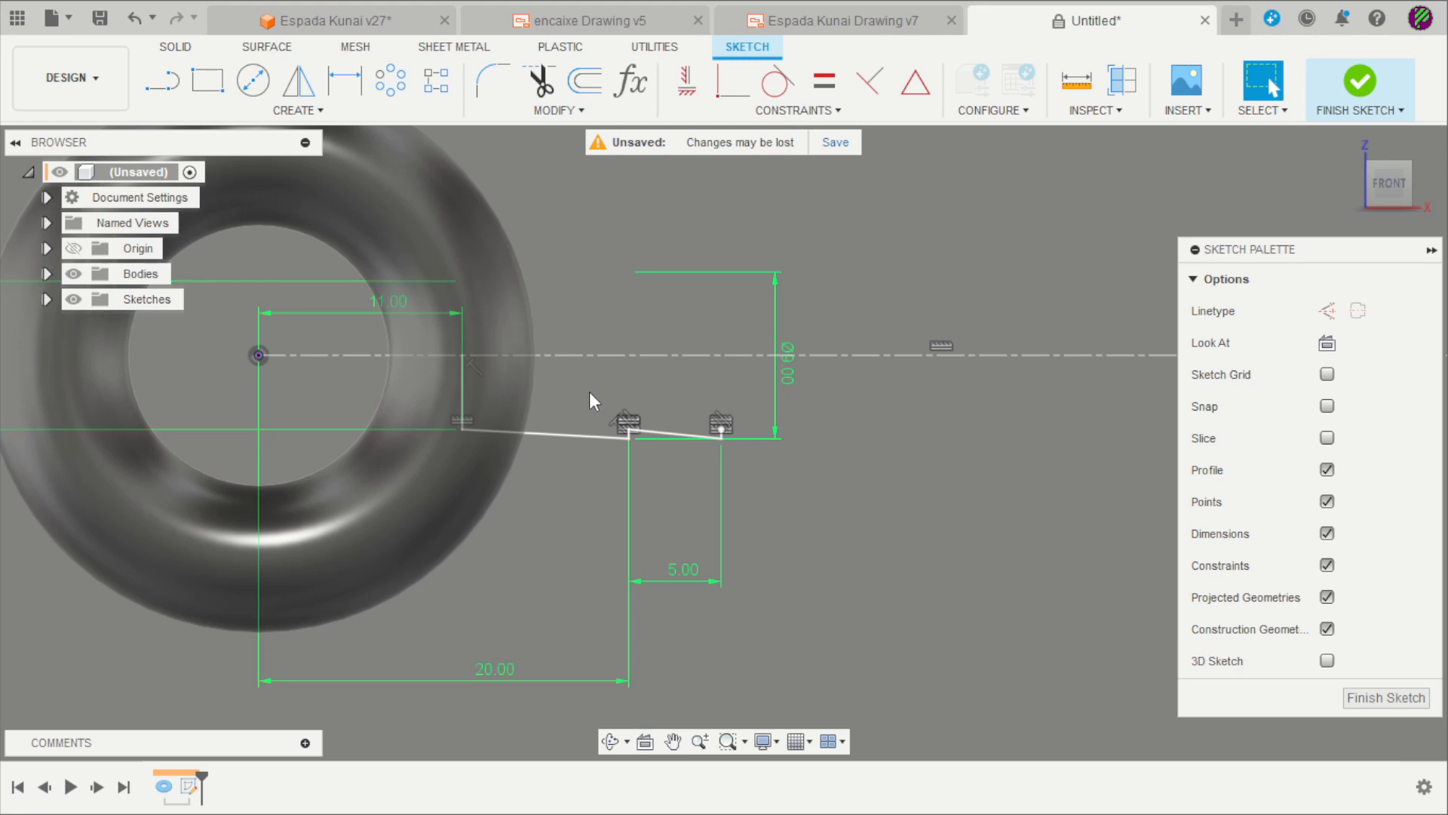
{"action": "scroll", "coordinate": [603, 415], "scroll_direction": "down", "scroll_amount": 4}
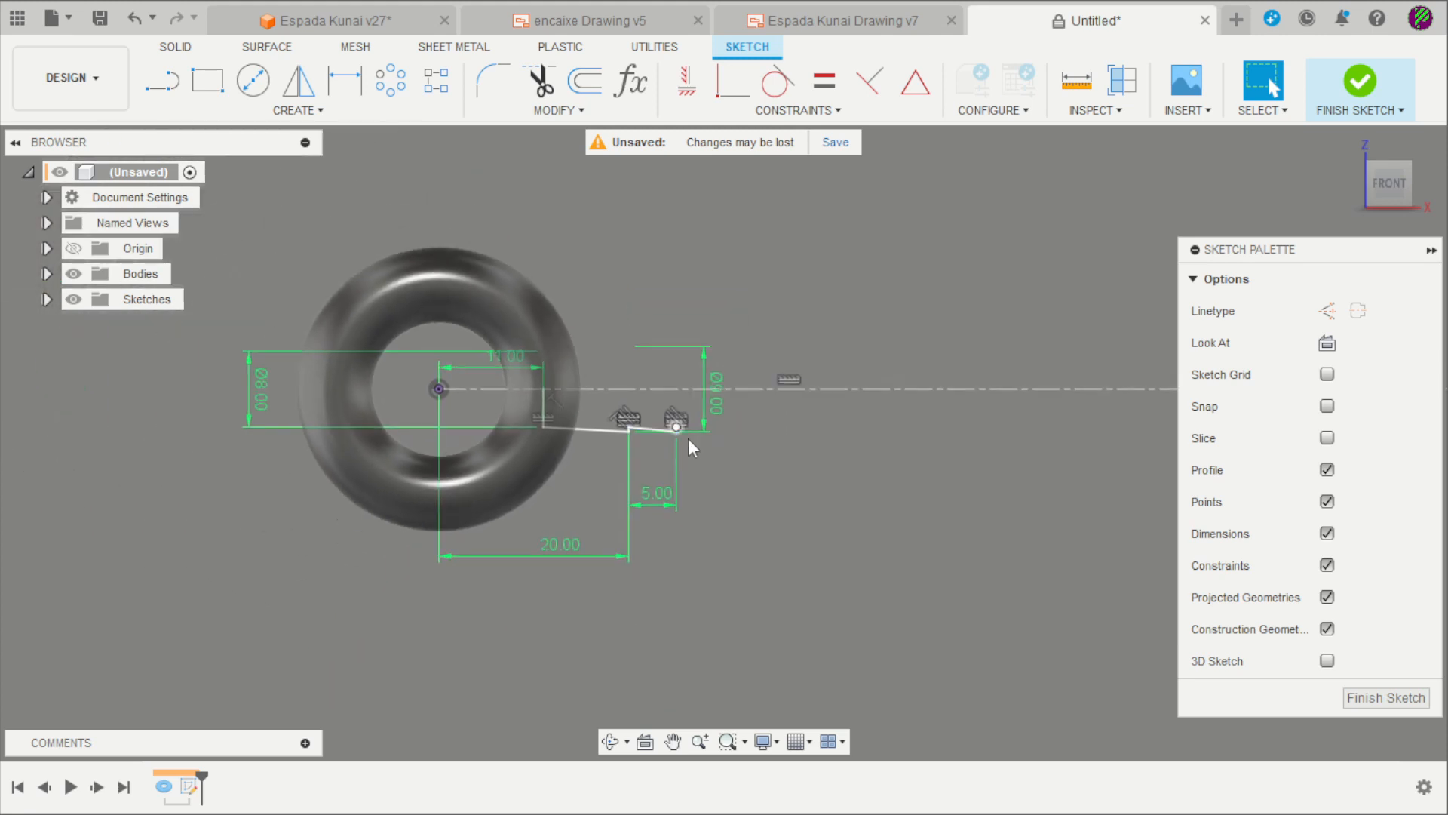
{"action": "scroll", "coordinate": [655, 415], "scroll_direction": "up", "scroll_amount": 4}
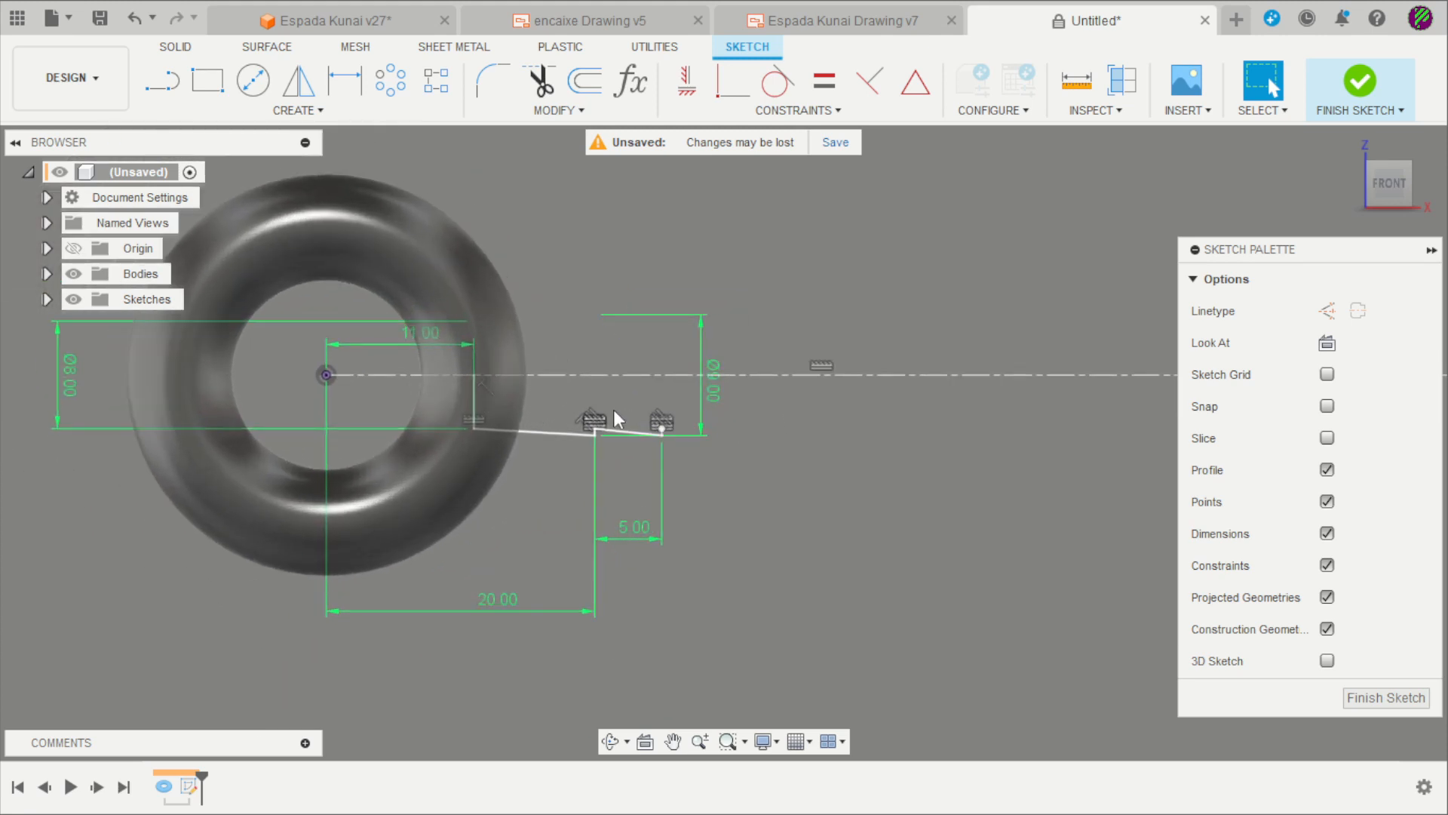
- Start a rectangular sketch pattern of the sloped line and the short vertical at its free end, extending horizontally away from the ring
{"action": "left_click", "coordinate": [429, 86]}
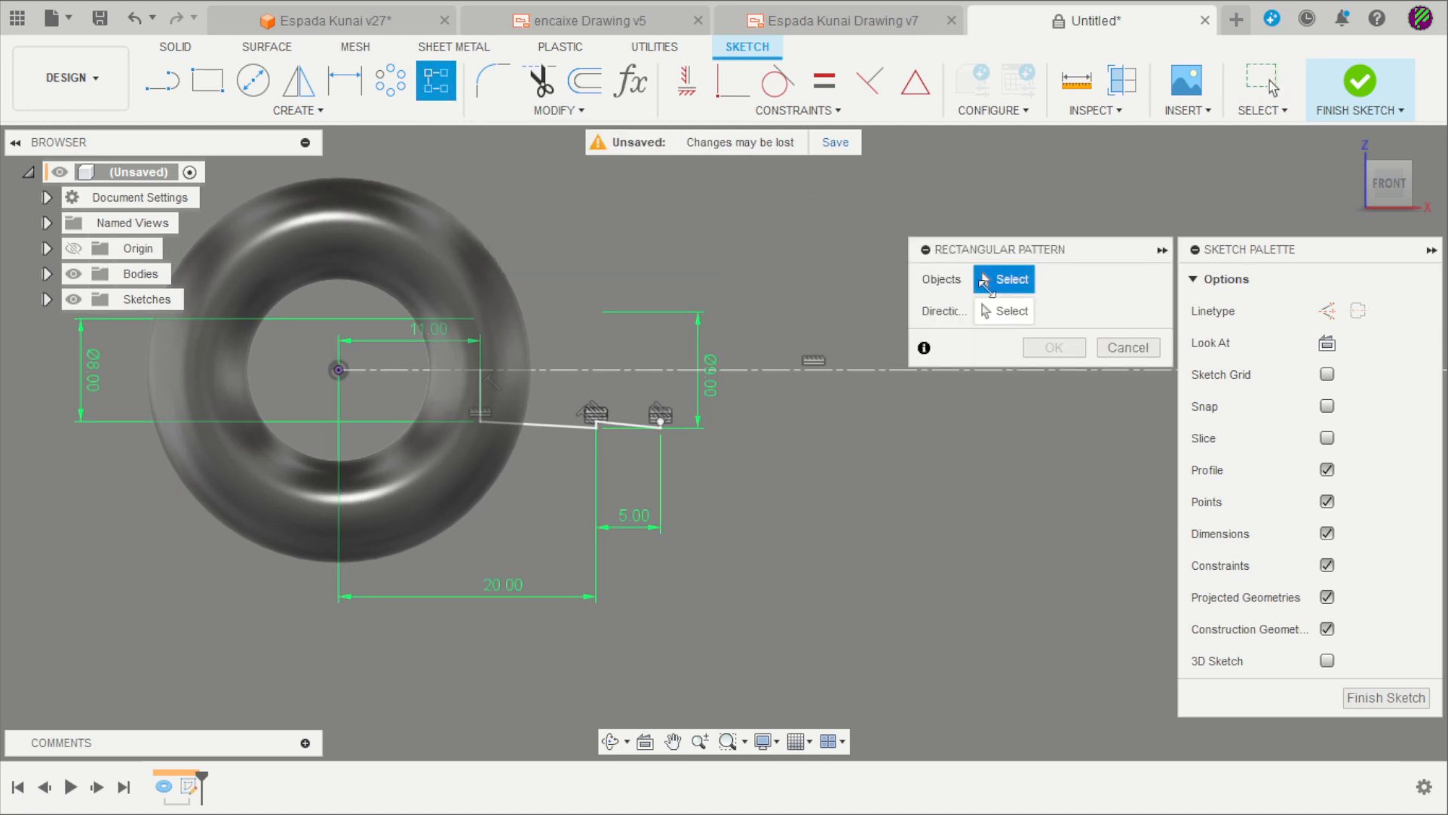
{"action": "scroll", "coordinate": [626, 434], "scroll_direction": "up", "scroll_amount": 5}
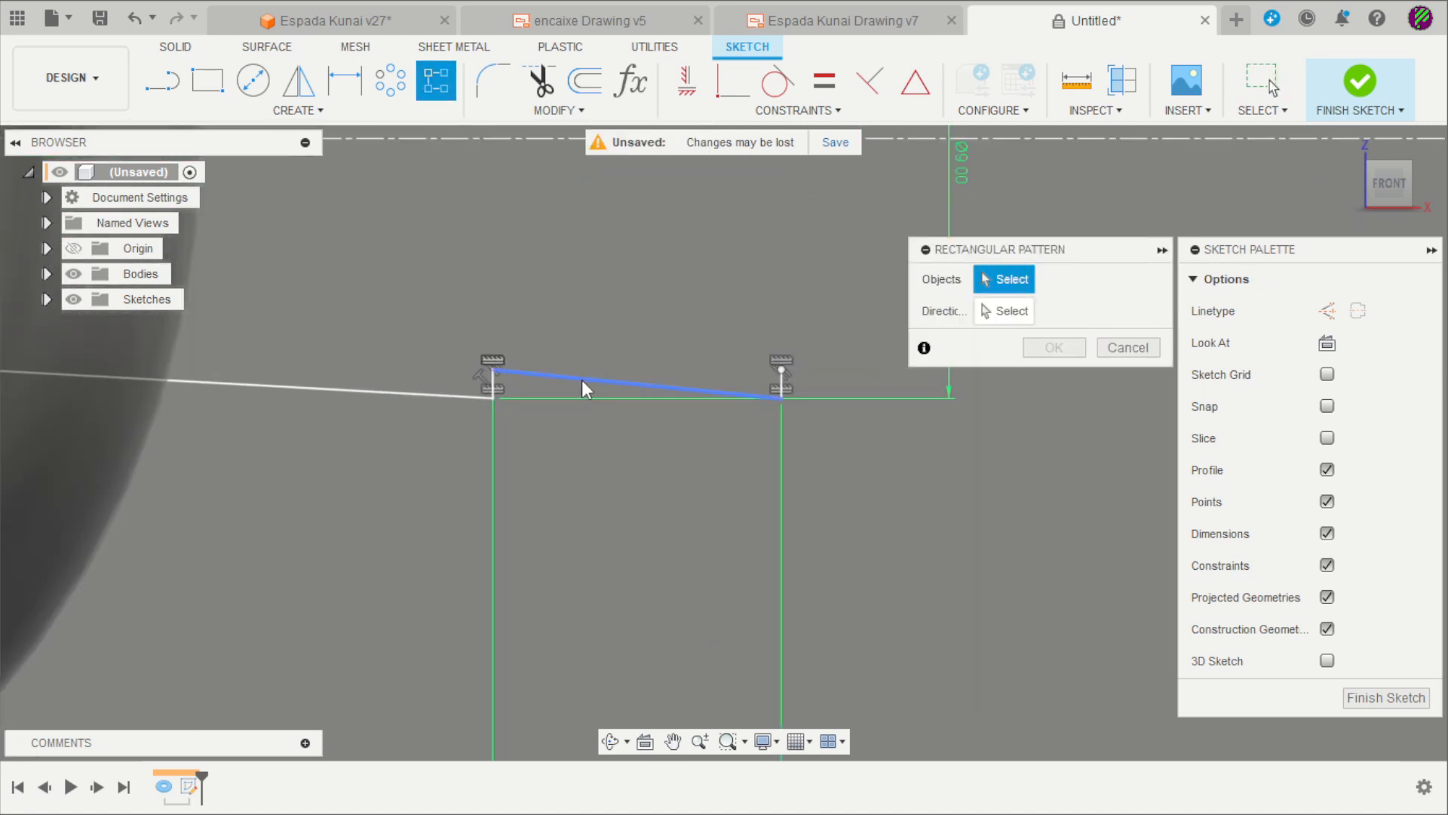
{"action": "left_click", "coordinate": [581, 378]}
{"action": "scroll", "coordinate": [784, 385], "scroll_direction": "up", "scroll_amount": 2}
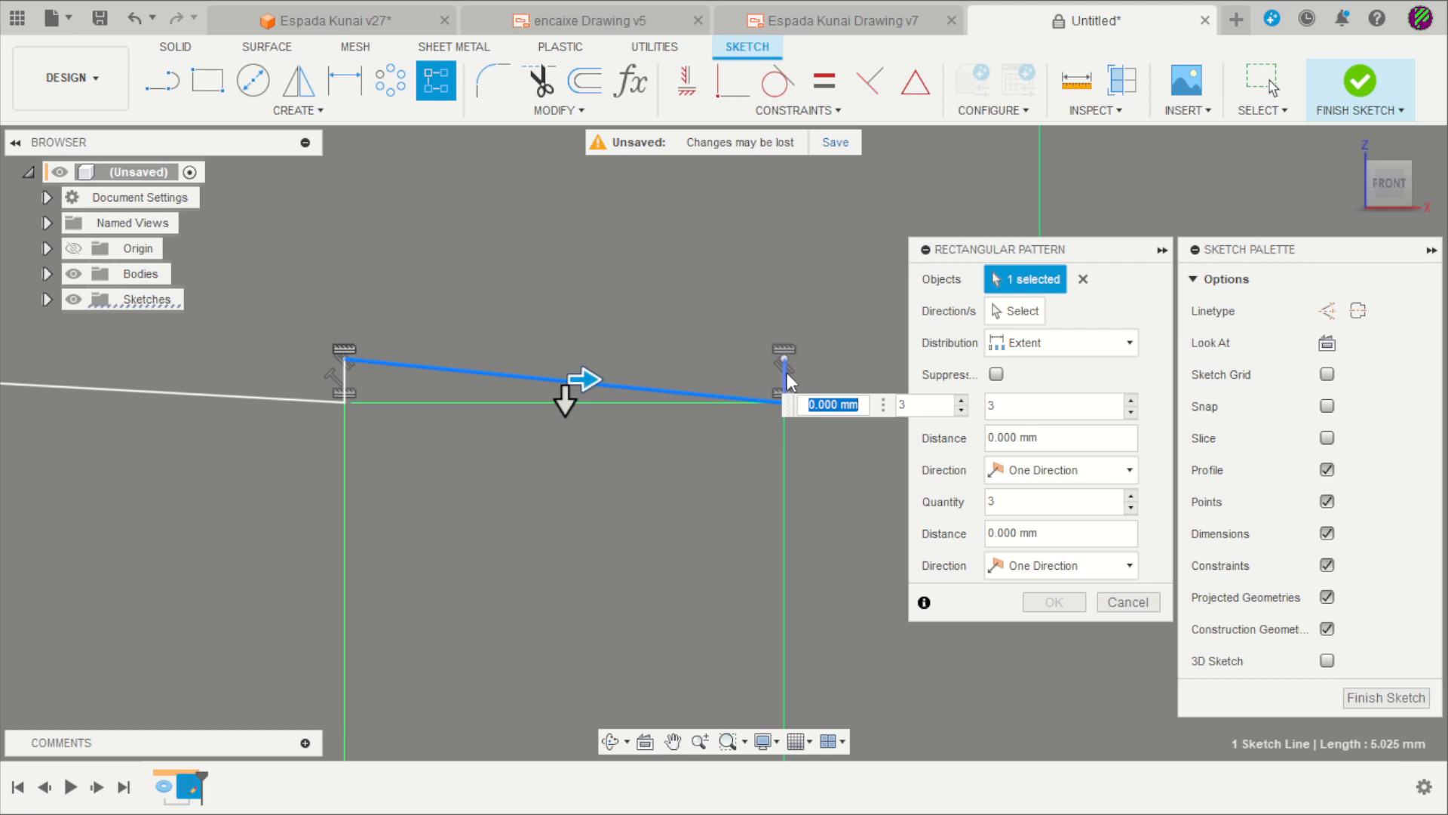
{"action": "left_click", "coordinate": [786, 375]}
{"action": "scroll", "coordinate": [588, 381], "scroll_direction": "down", "scroll_amount": 5}
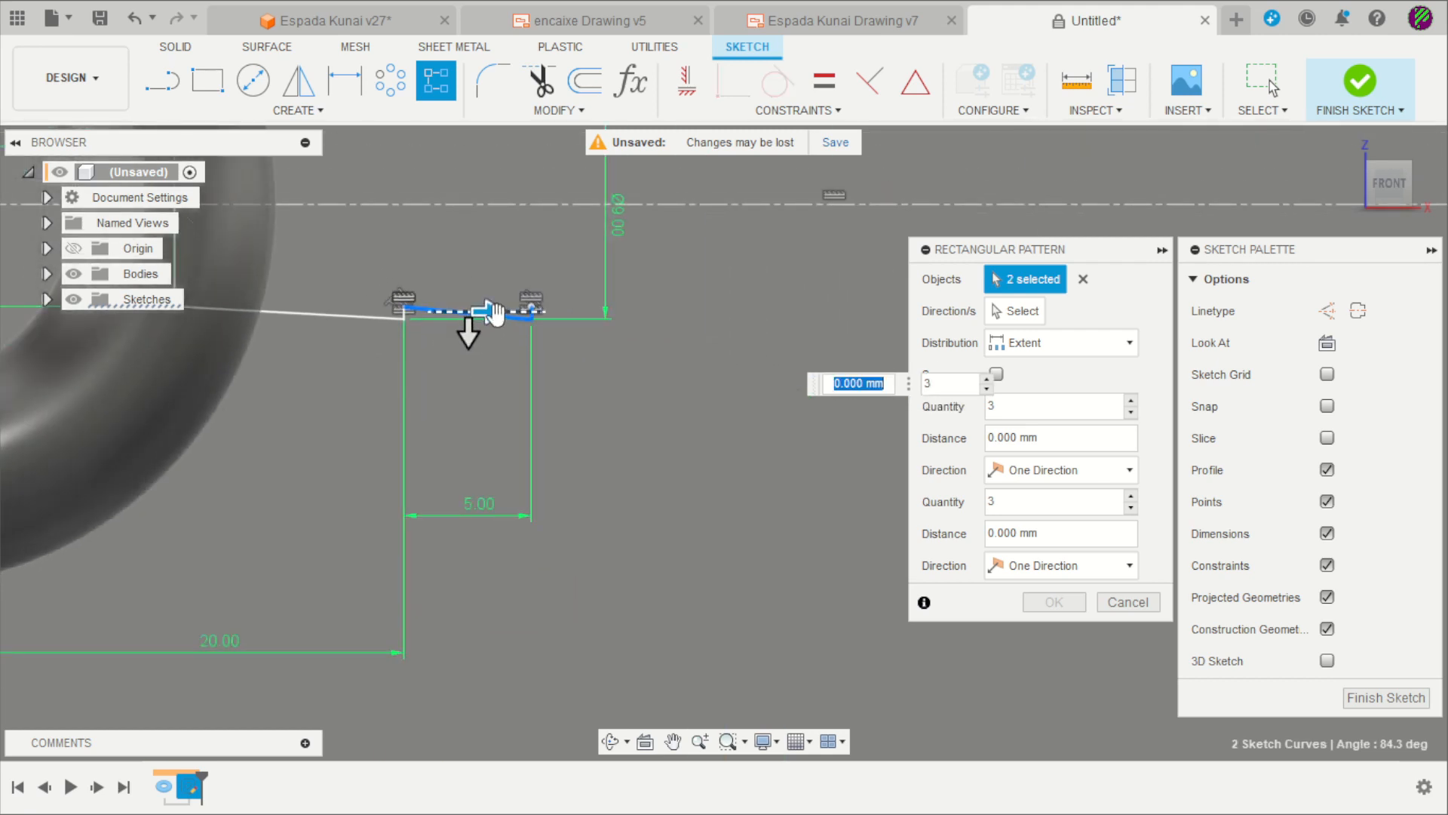
{"action": "left_click_drag", "start_coordinate": [494, 311], "coordinate": [857, 310]}
{"action": "scroll", "coordinate": [549, 387], "scroll_direction": "down", "scroll_amount": 4}
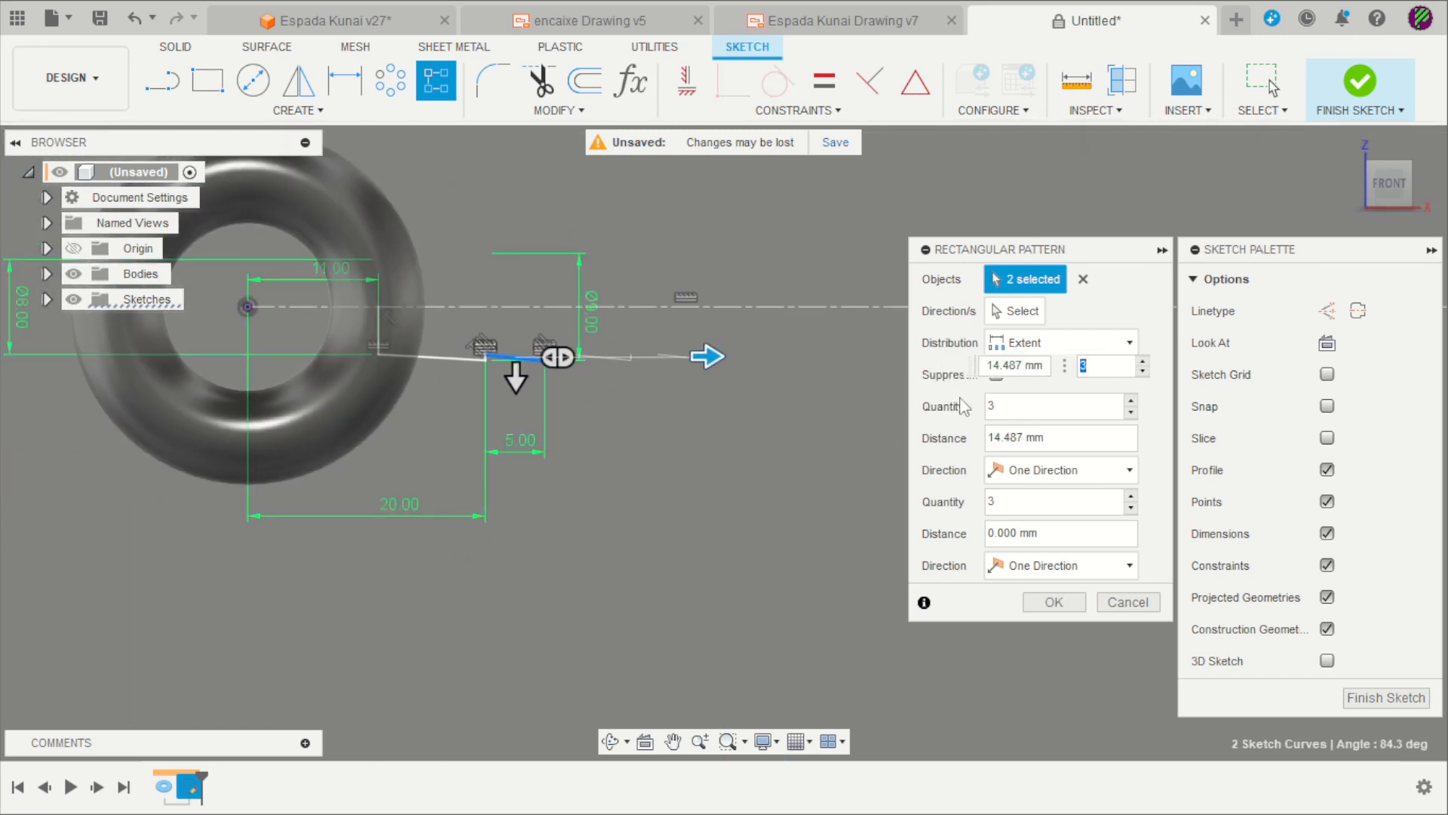
- Set the pattern to Spacing distribution with a 5 mm distance and a quantity of 11, and create it
{"action": "left_click", "coordinate": [1089, 343]}
{"action": "left_click", "coordinate": [1045, 388]}
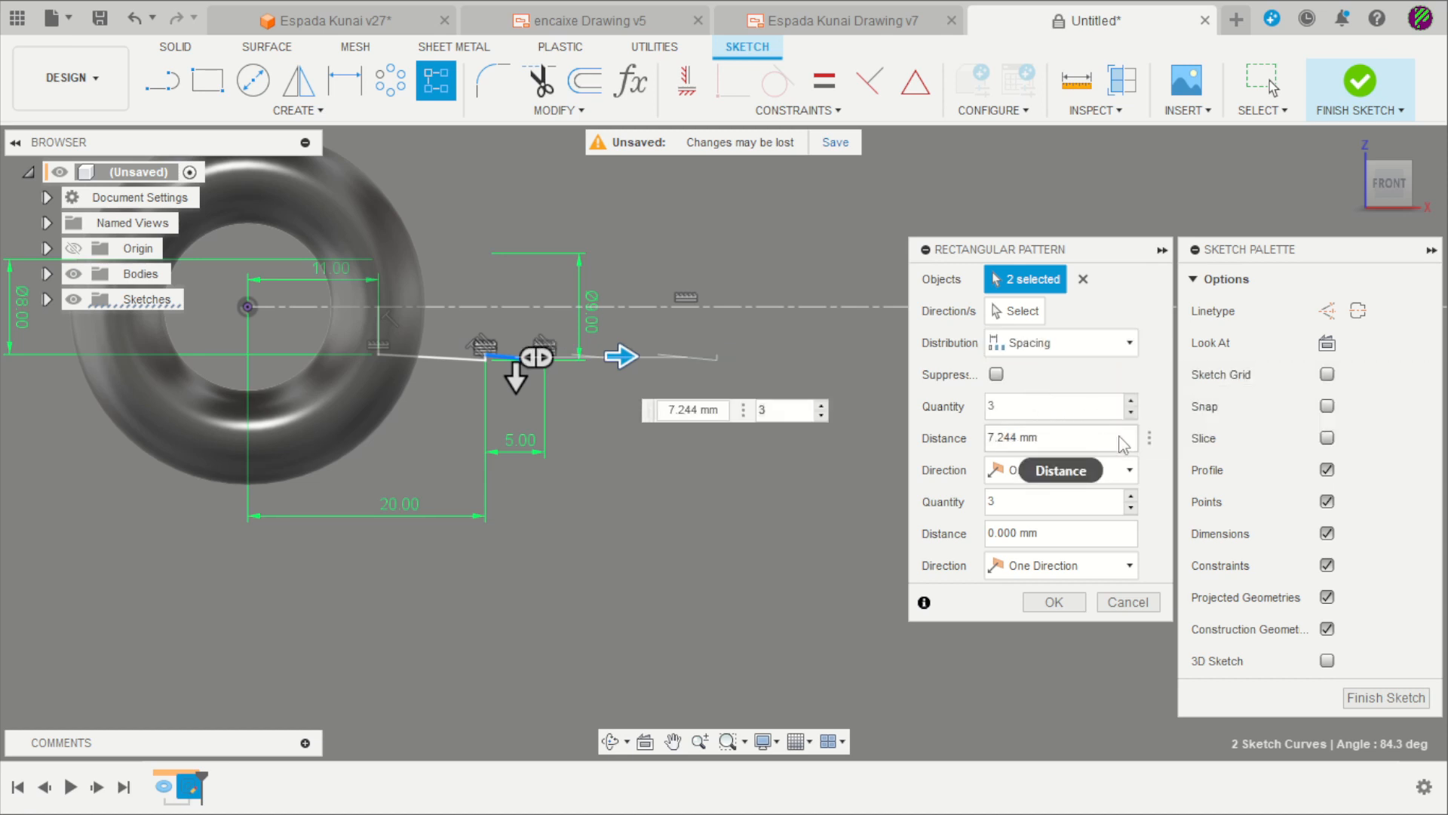
{"action": "left_click_drag", "start_coordinate": [1094, 444], "coordinate": [978, 445]}
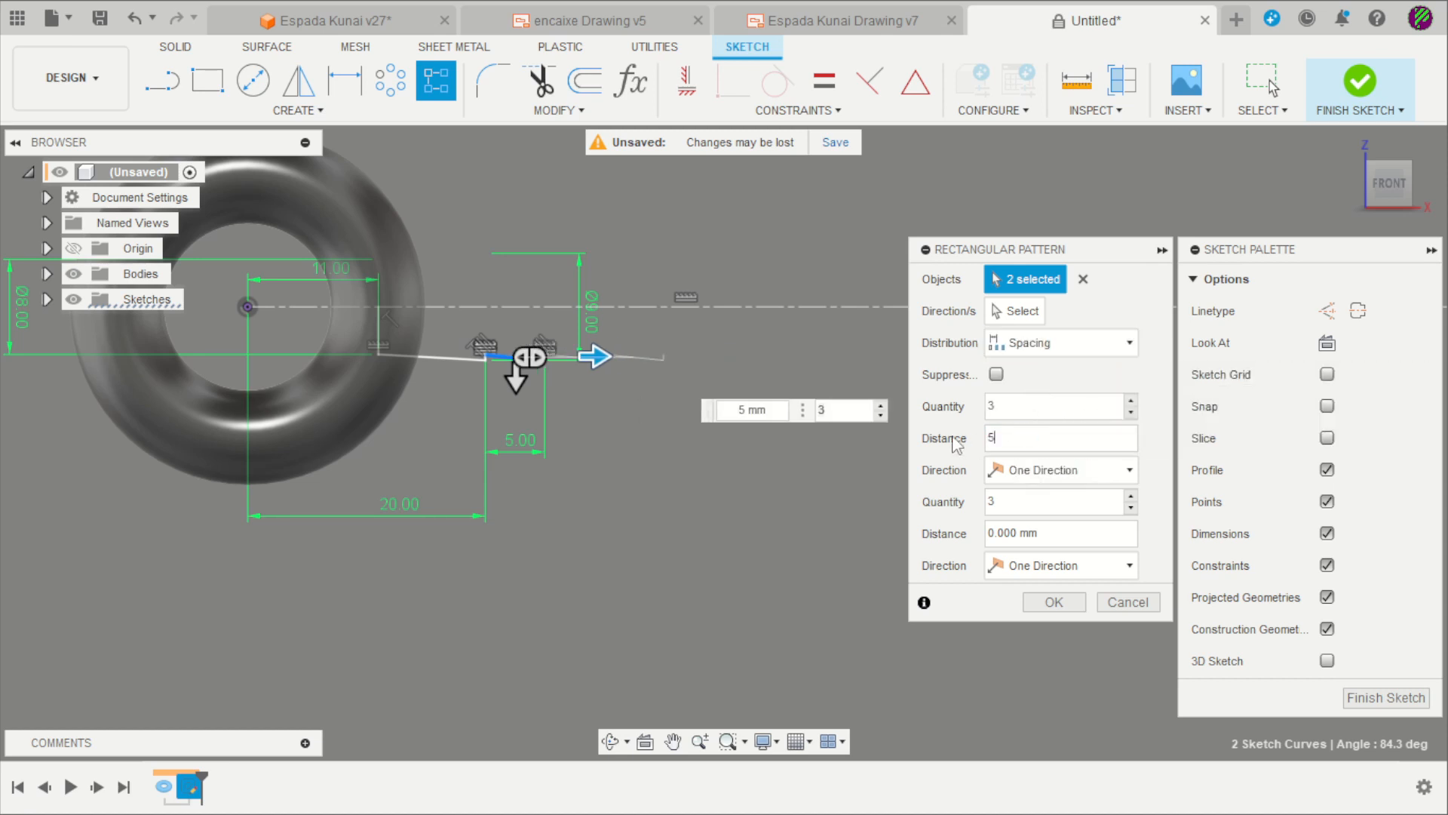
{"action": "scroll", "coordinate": [530, 394], "scroll_direction": "up", "scroll_amount": 2}
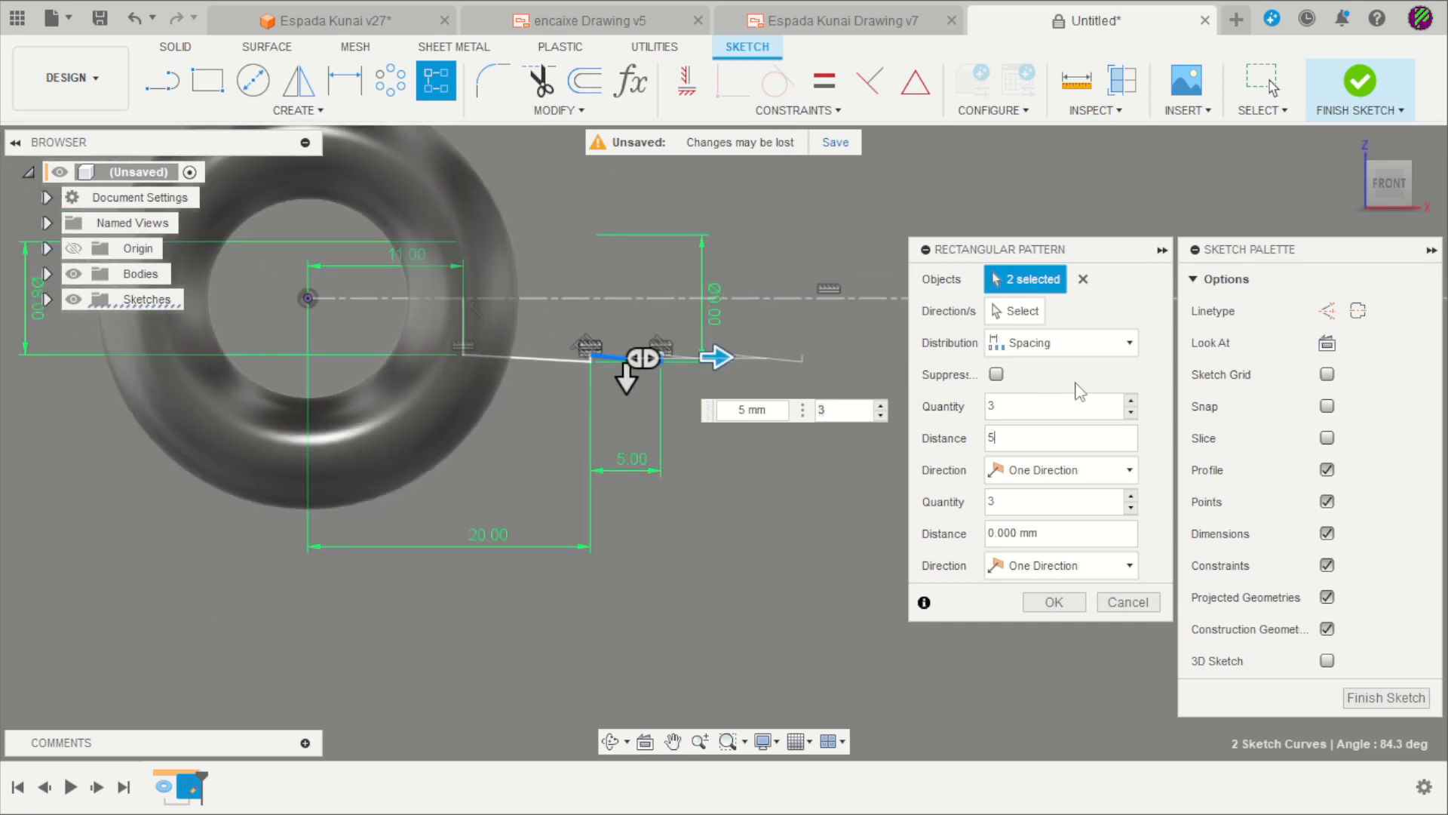
{"action": "double_click", "coordinate": [989, 405]}
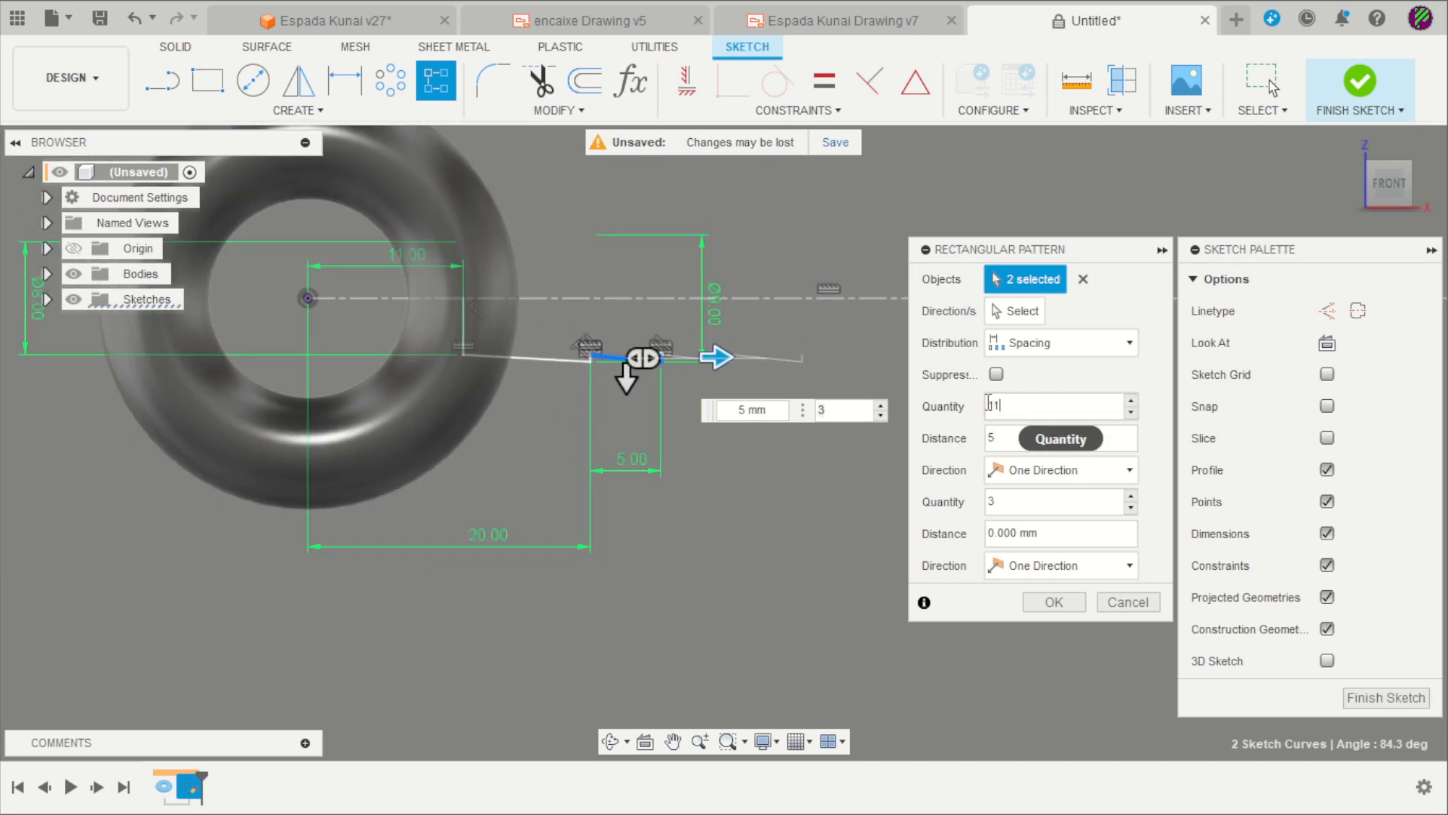
{"action": "type", "text": "11"}
{"action": "scroll", "coordinate": [600, 379], "scroll_direction": "down", "scroll_amount": 4}
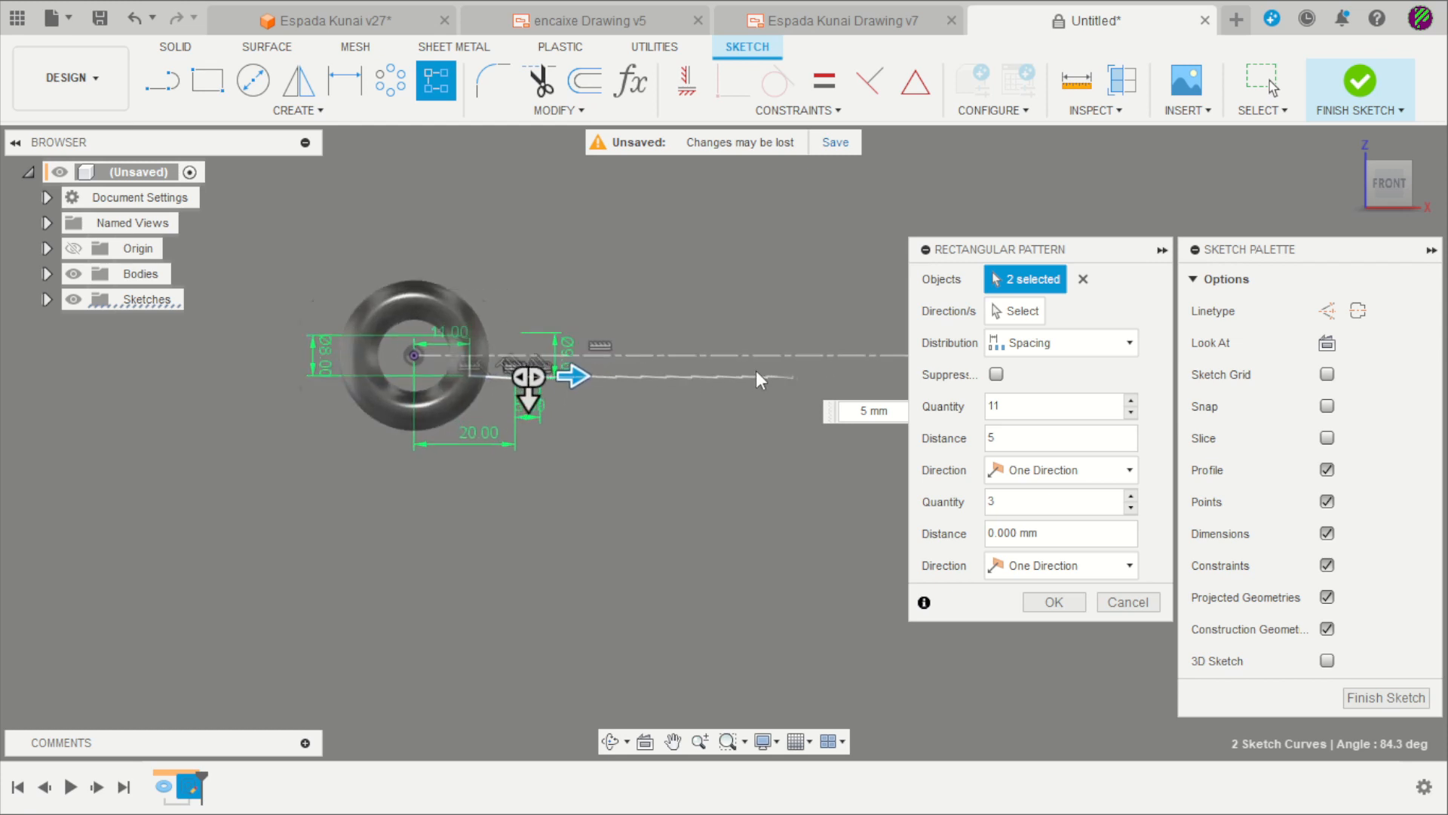
{"action": "scroll", "coordinate": [766, 366], "scroll_direction": "up", "scroll_amount": 4}
{"action": "left_click", "coordinate": [1071, 604]}
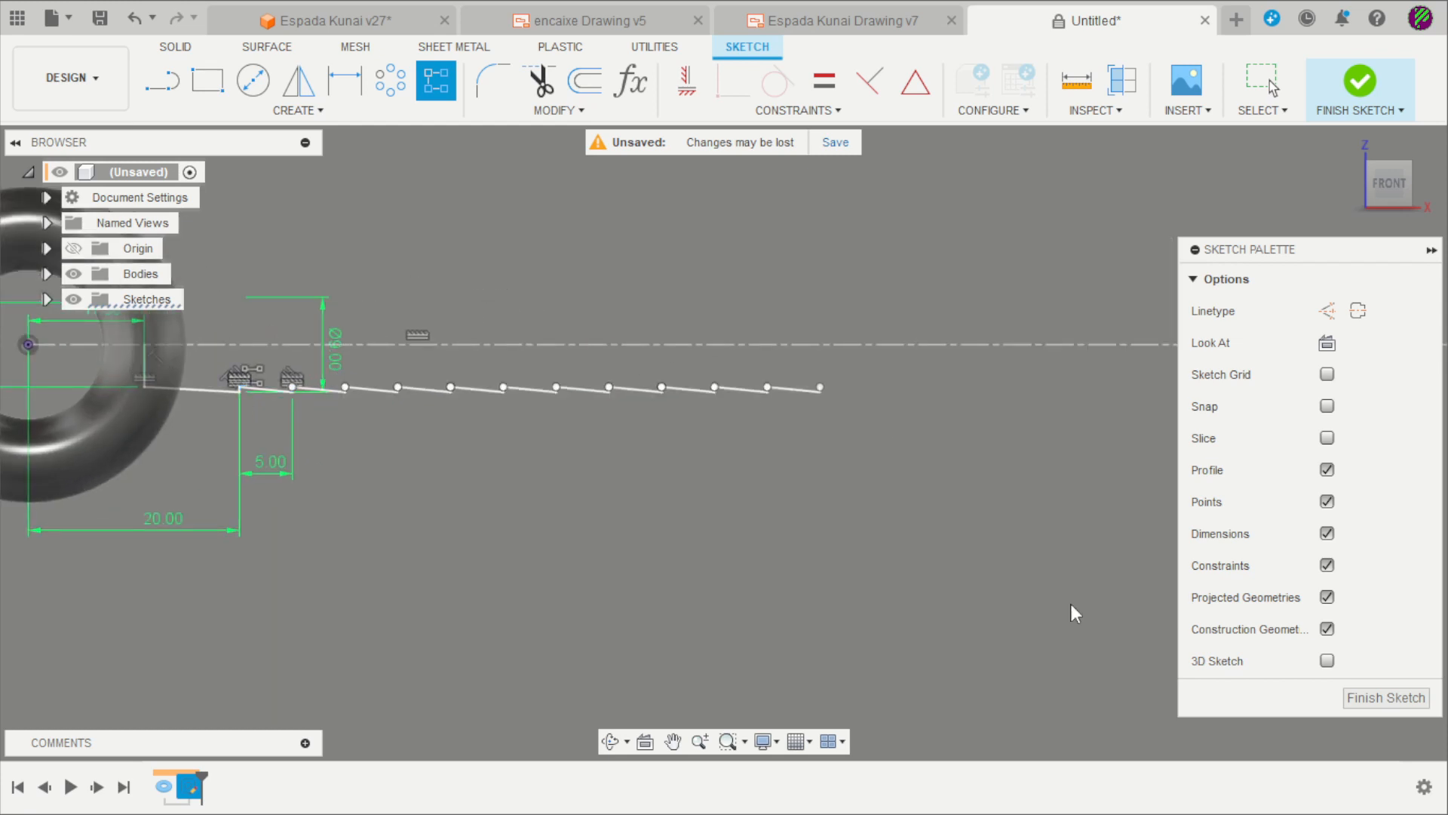
- Check the handle dimensions in the Espada Kunai drawing, and dimension the untitled design's construction centerline as 79 mm long
{"action": "left_click", "coordinate": [804, 30]}
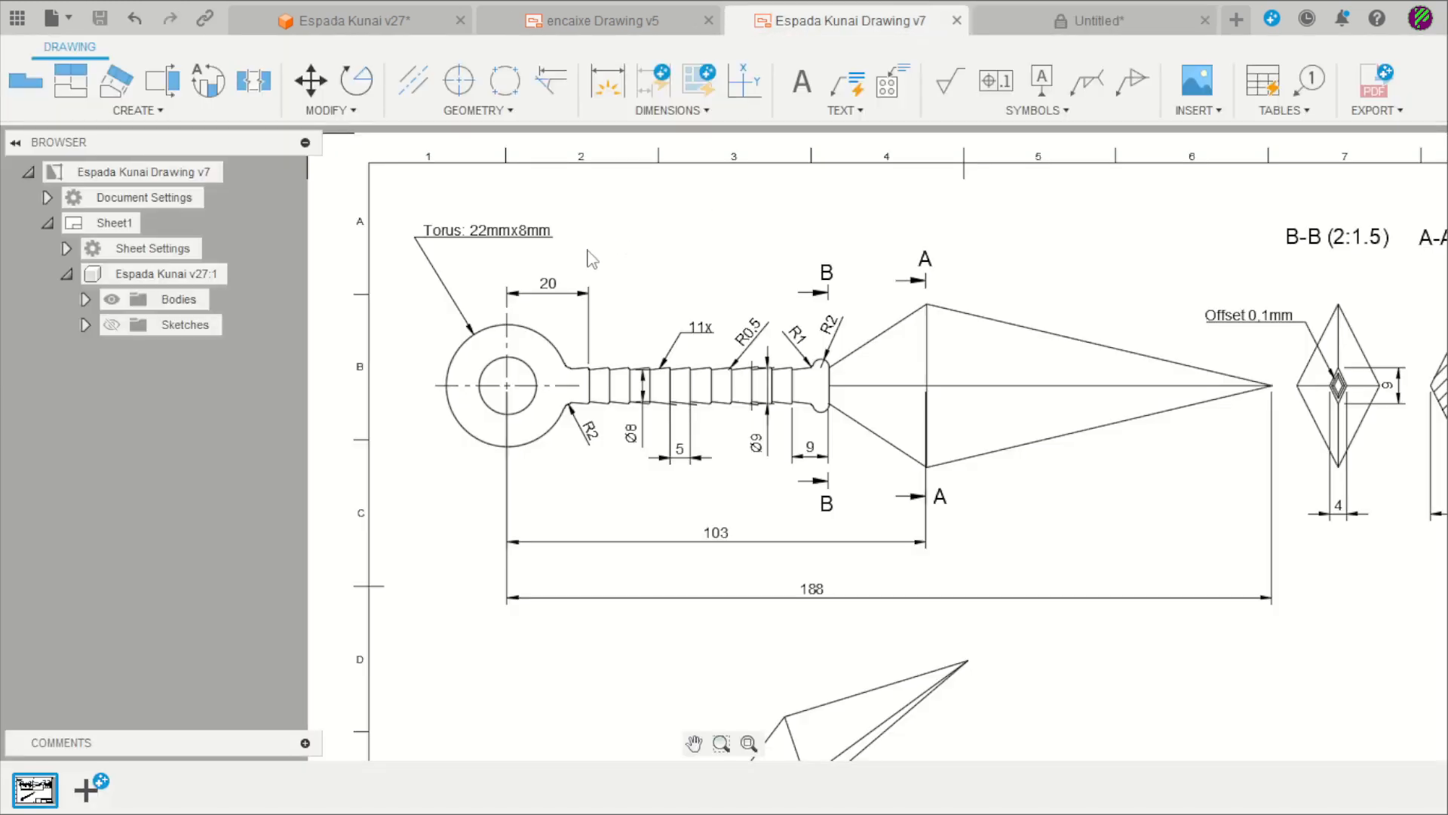
{"action": "scroll", "coordinate": [700, 326], "scroll_direction": "up", "scroll_amount": 3}
{"action": "scroll", "coordinate": [702, 332], "scroll_direction": "up", "scroll_amount": 1}
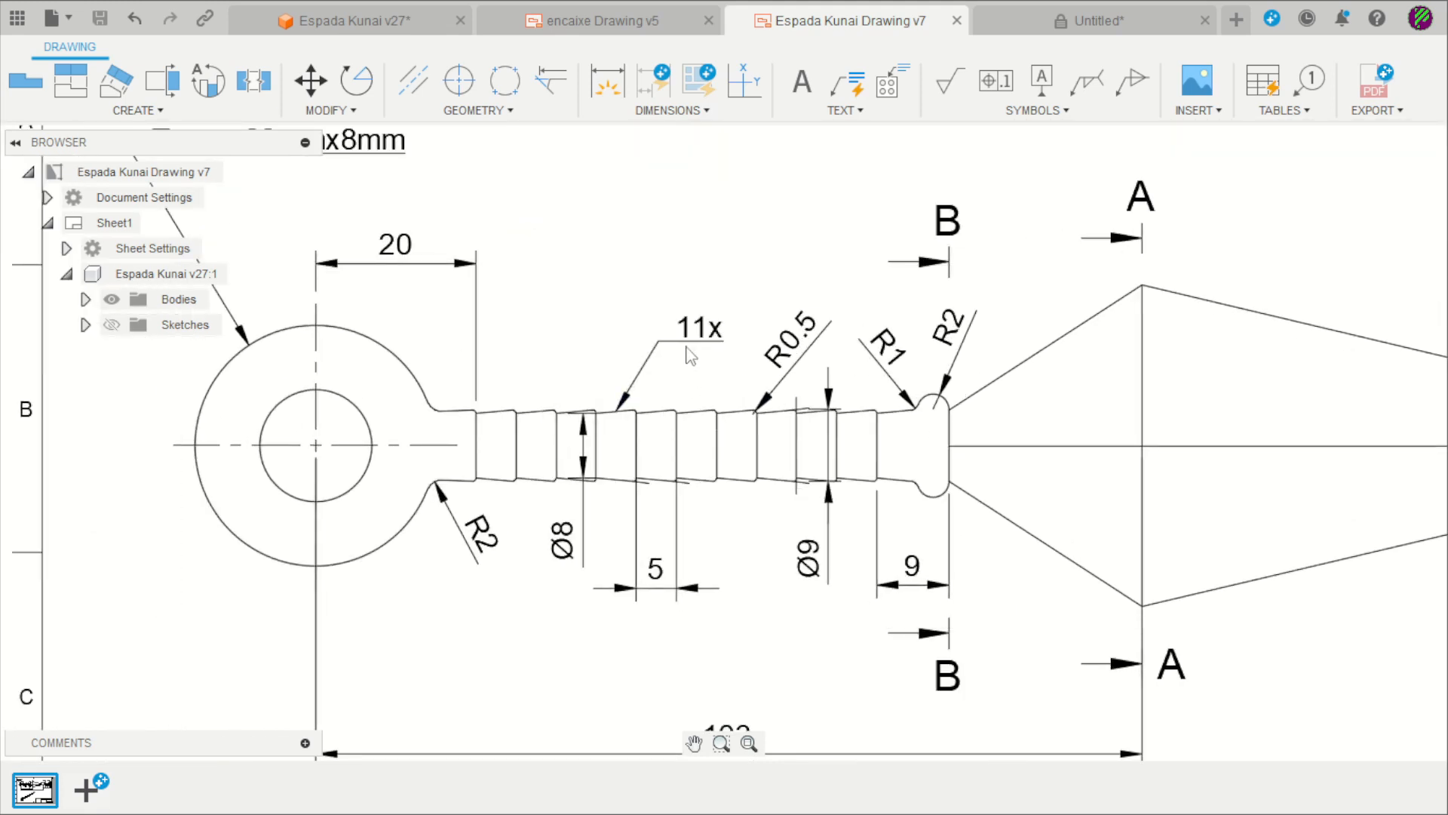
{"action": "scroll", "coordinate": [713, 349], "scroll_direction": "down", "scroll_amount": 3}
{"action": "scroll", "coordinate": [633, 449], "scroll_direction": "up", "scroll_amount": 4}
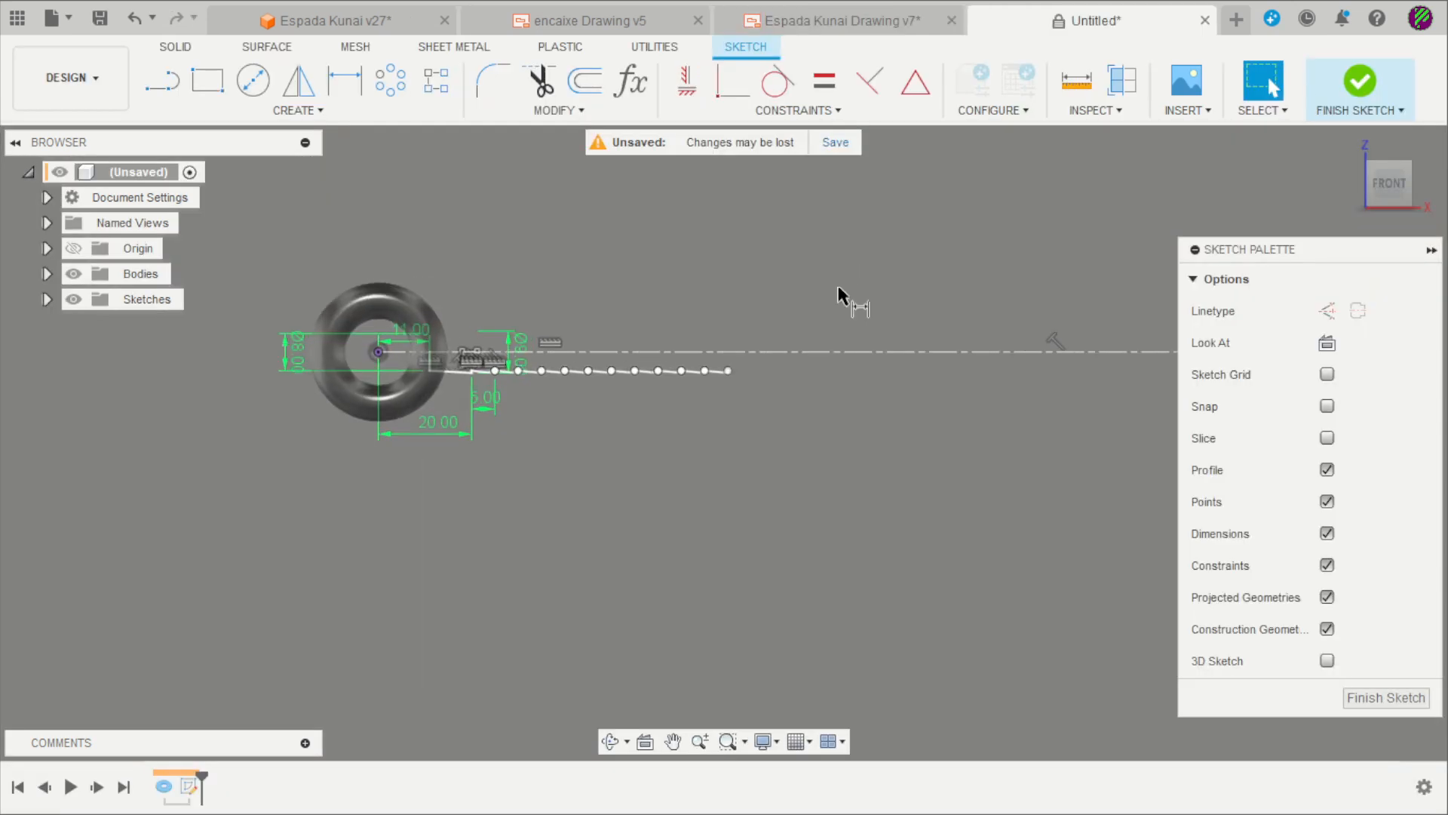
{"action": "key", "text": "d"}
{"action": "left_click", "coordinate": [822, 350]}
{"action": "left_click", "coordinate": [827, 287]}
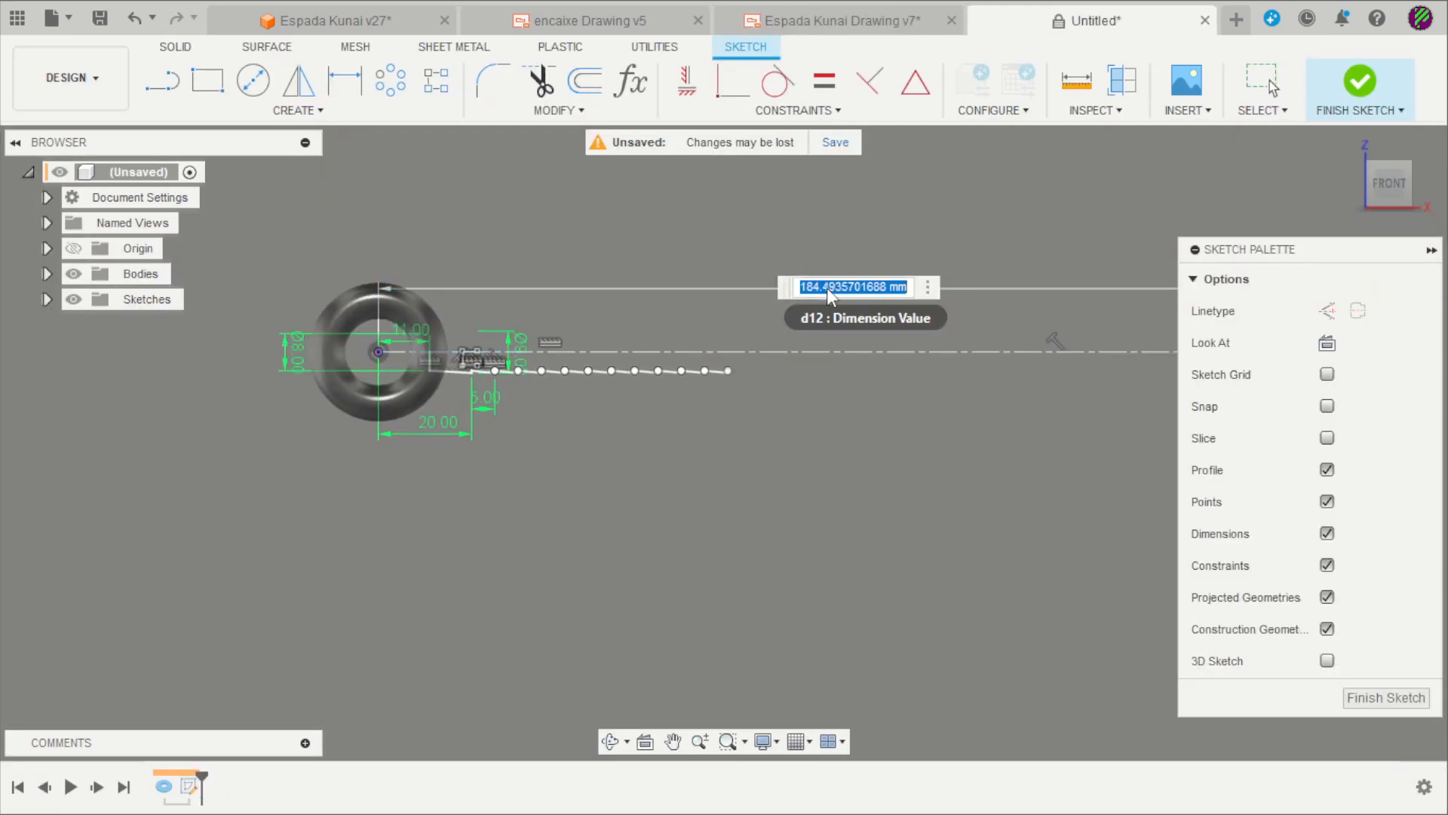
{"action": "type", "text": "79"}
{"action": "key", "text": "Return"}
{"action": "scroll", "coordinate": [747, 400], "scroll_direction": "up", "scroll_amount": 10}
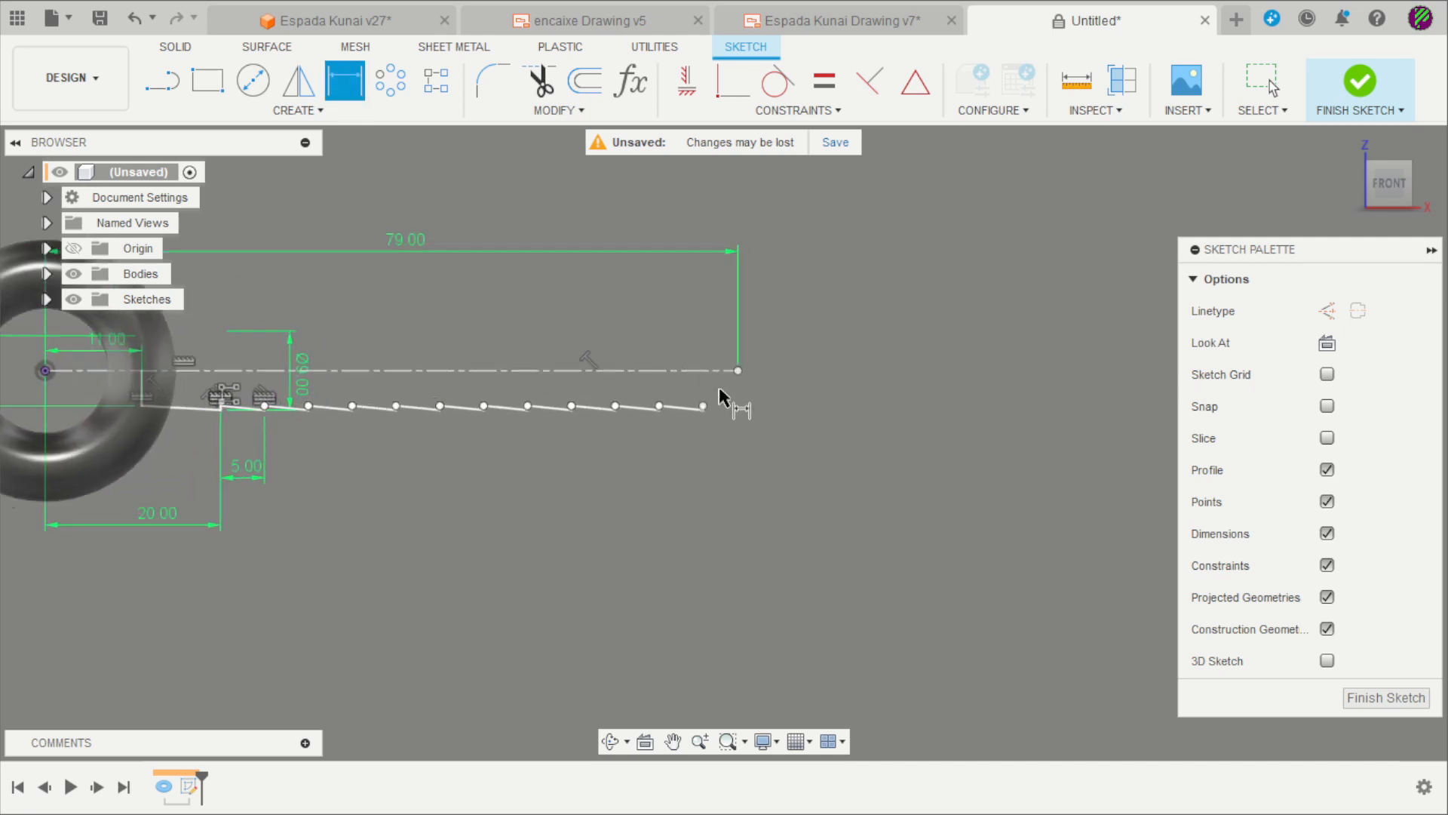
{"action": "key", "text": "Escape"}
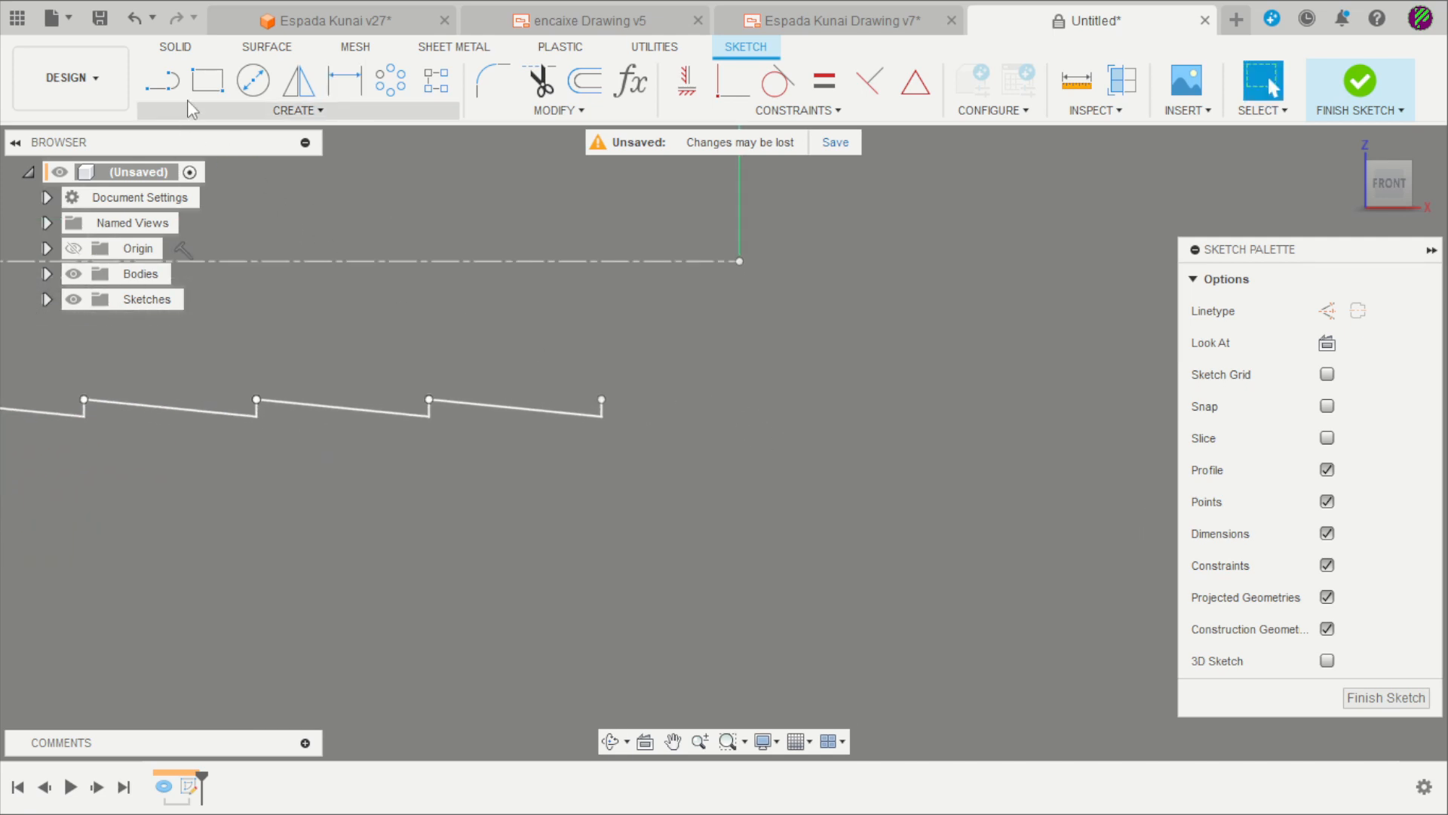
- Sketch a vertical line about 4.9 mm long straight down from the free end of the construction centerline
{"action": "left_click", "coordinate": [163, 81]}
{"action": "scroll", "coordinate": [658, 347], "scroll_direction": "up", "scroll_amount": 2}
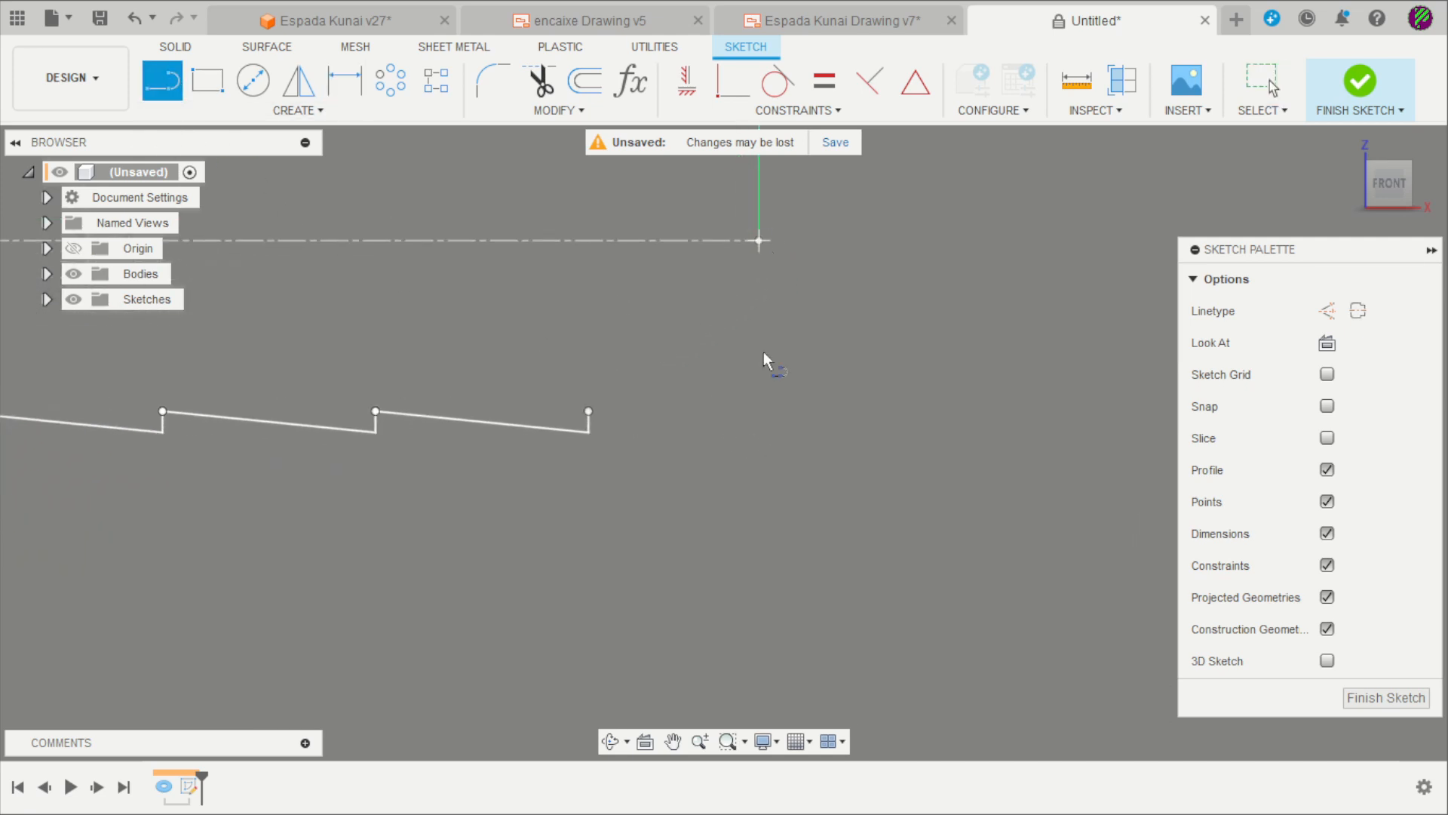
{"action": "left_click", "coordinate": [759, 241]}
{"action": "left_click", "coordinate": [759, 450]}
{"action": "scroll", "coordinate": [762, 450], "scroll_direction": "up", "scroll_amount": 2}
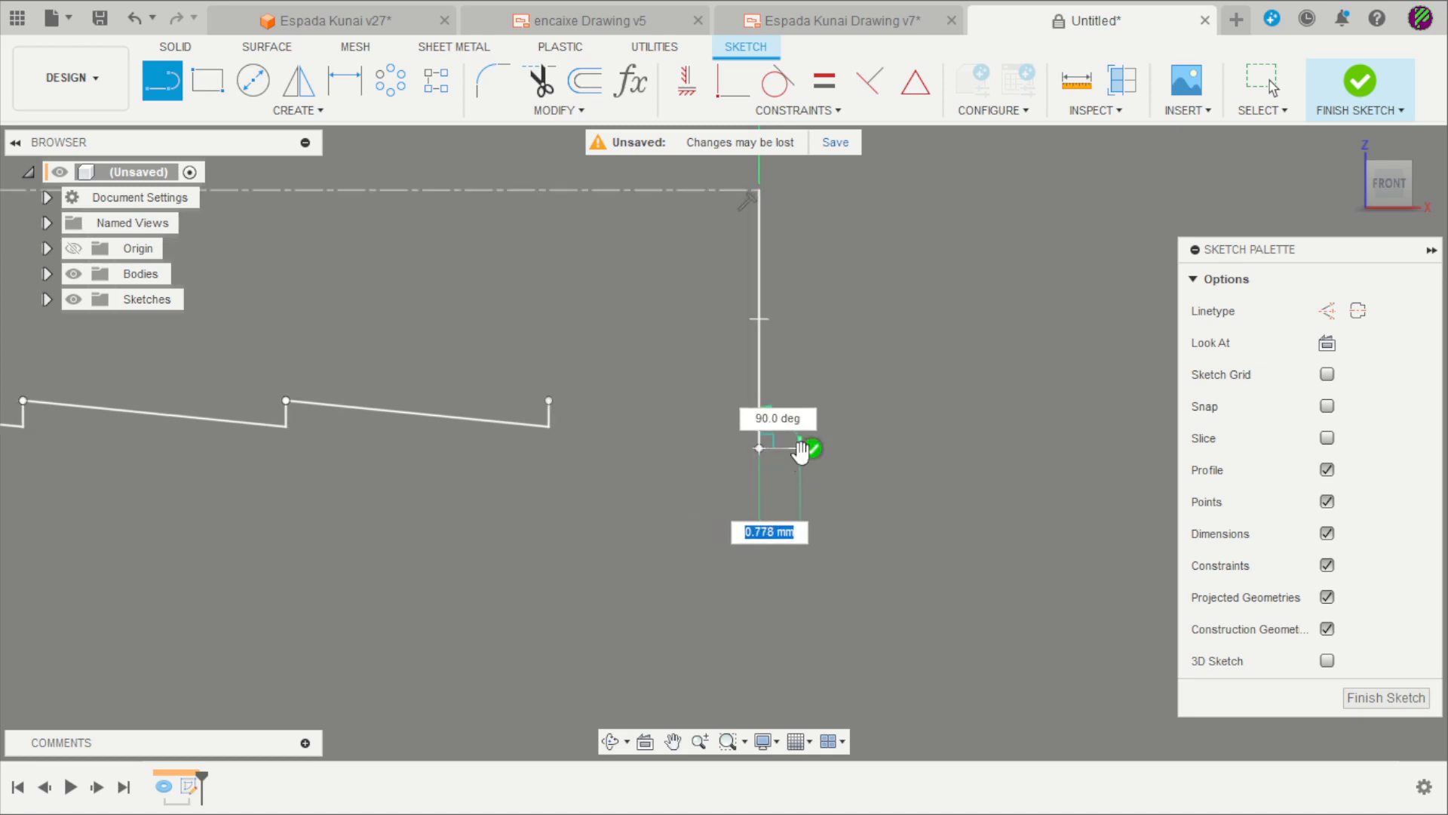
{"action": "key", "text": "Escape"}
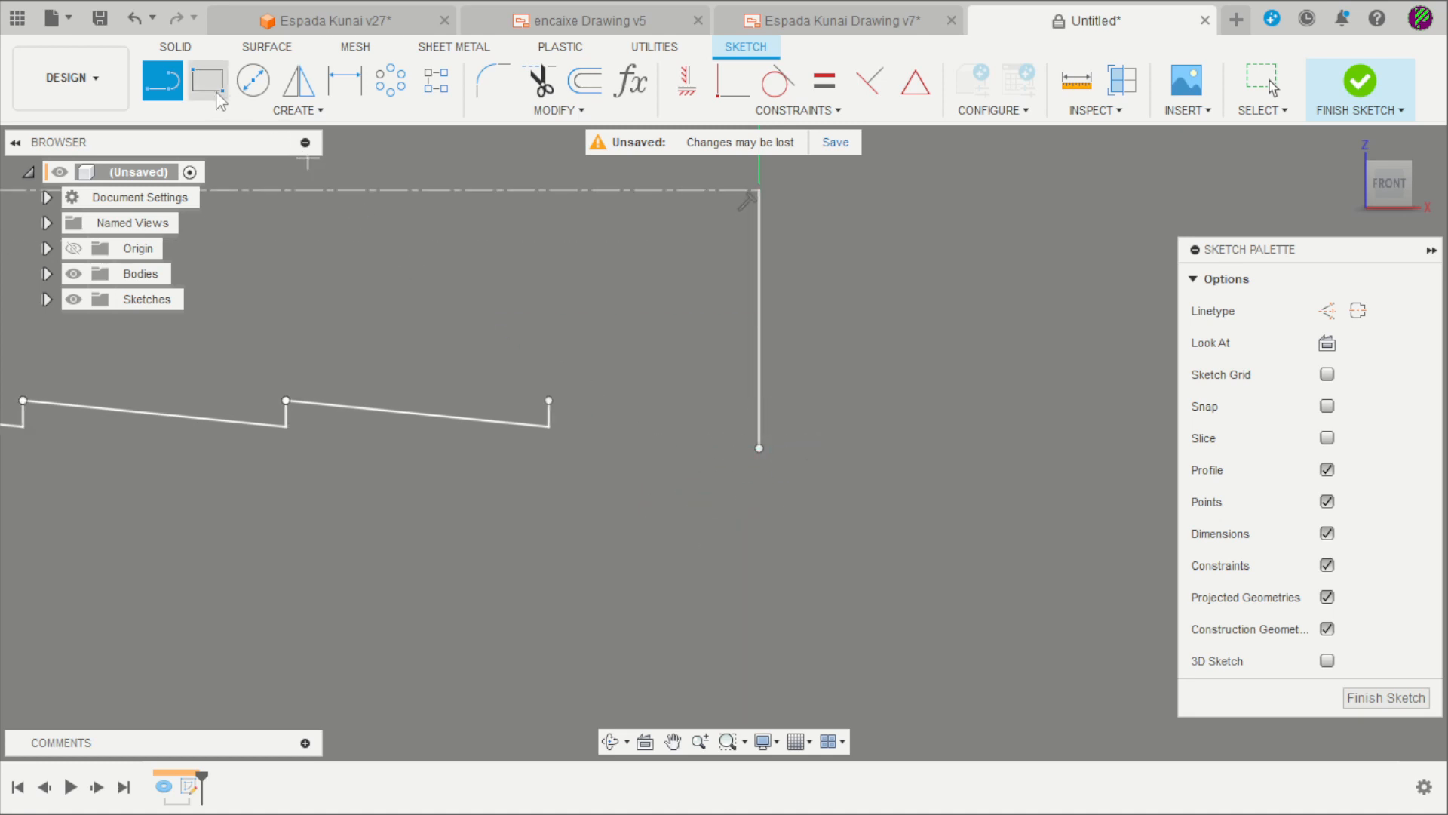
- Draw a downward-bulging 3-point arc about 3.7 mm wide from the new vertical line's lower end back toward the patterned profile
{"action": "left_click", "coordinate": [258, 109]}
{"action": "mouse_move", "coordinate": [218, 210]}
{"action": "left_click", "coordinate": [351, 218]}
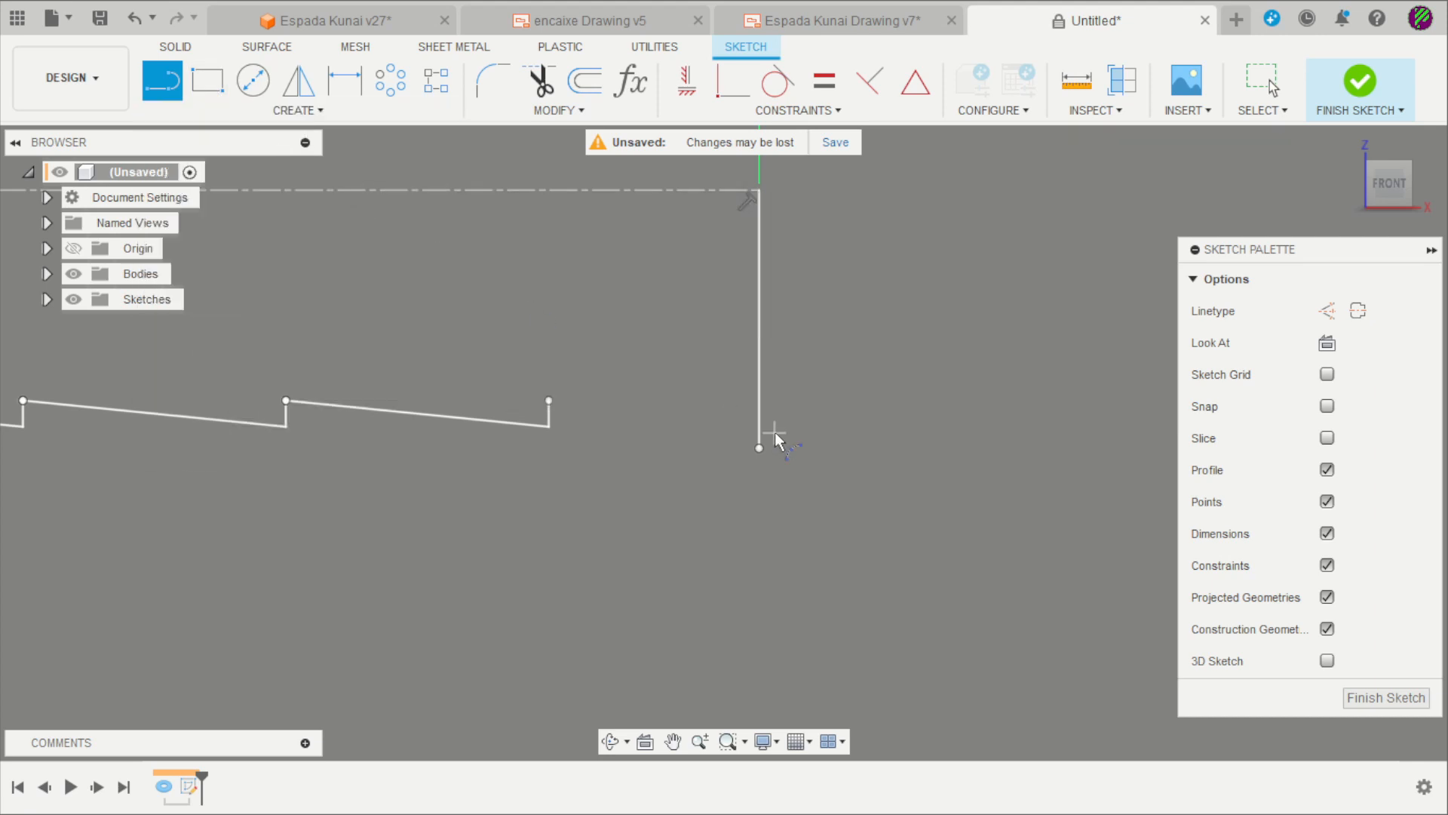
{"action": "left_click", "coordinate": [759, 448]}
{"action": "scroll", "coordinate": [690, 460], "scroll_direction": "up", "scroll_amount": 2}
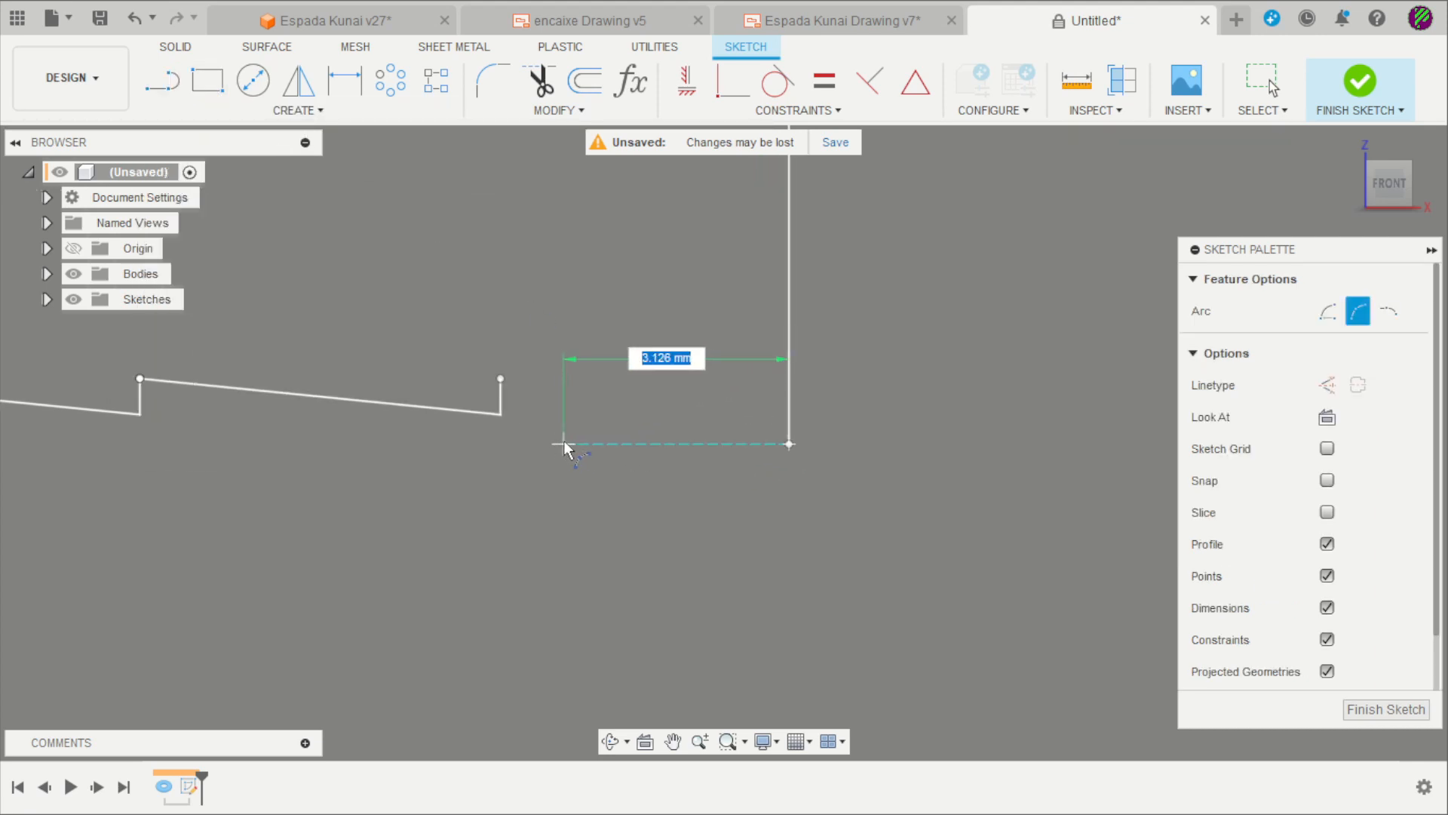
{"action": "left_click", "coordinate": [522, 444]}
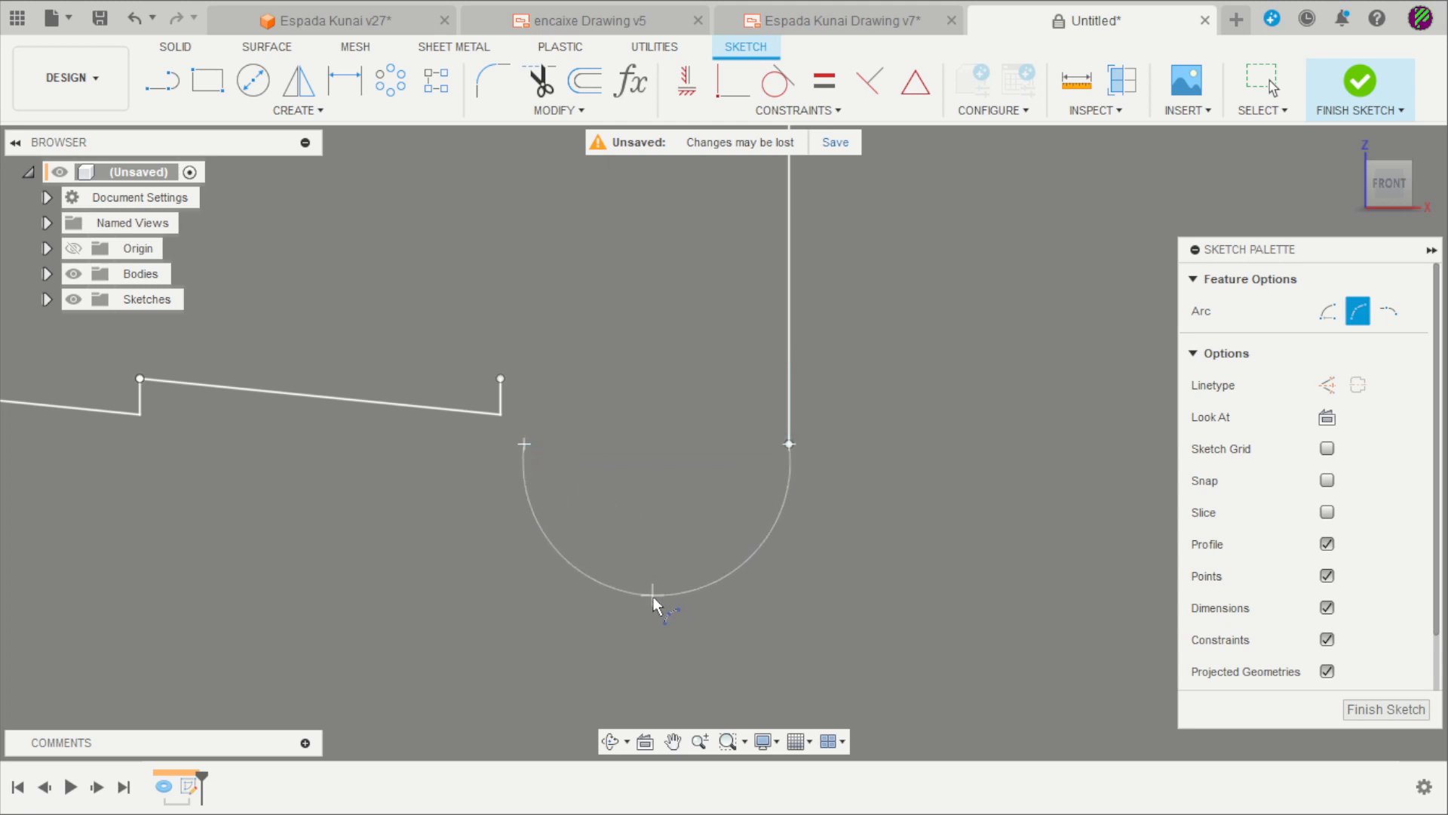
{"action": "left_click", "coordinate": [652, 582]}
{"action": "scroll", "coordinate": [803, 472], "scroll_direction": "up", "scroll_amount": 3}
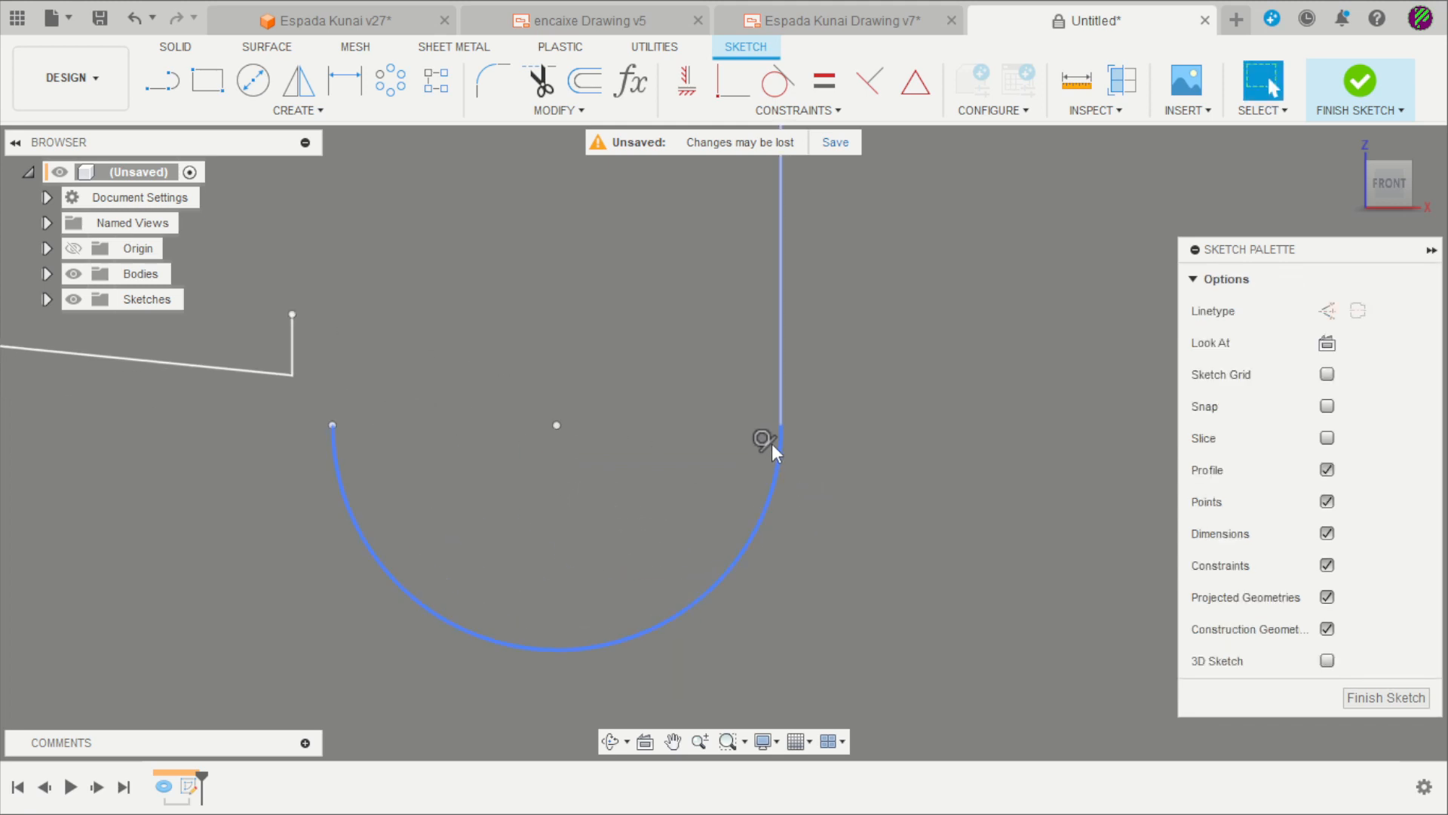
- Delete the last short vertical line of the patterned profile, next to the arc
{"action": "scroll", "coordinate": [907, 475], "scroll_direction": "down", "scroll_amount": 4}
{"action": "scroll", "coordinate": [697, 409], "scroll_direction": "up", "scroll_amount": 1}
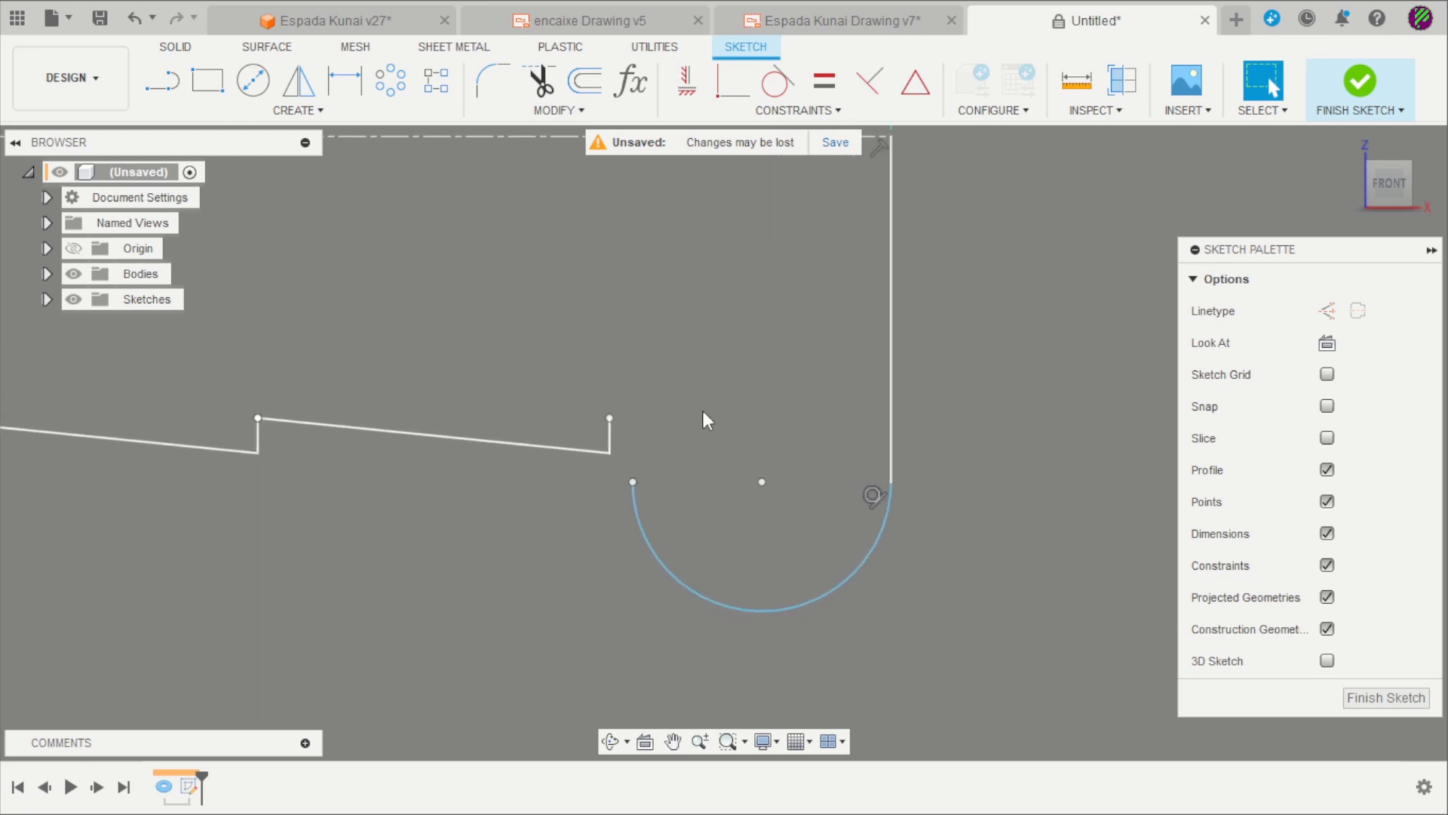
{"action": "key", "text": "Delete"}
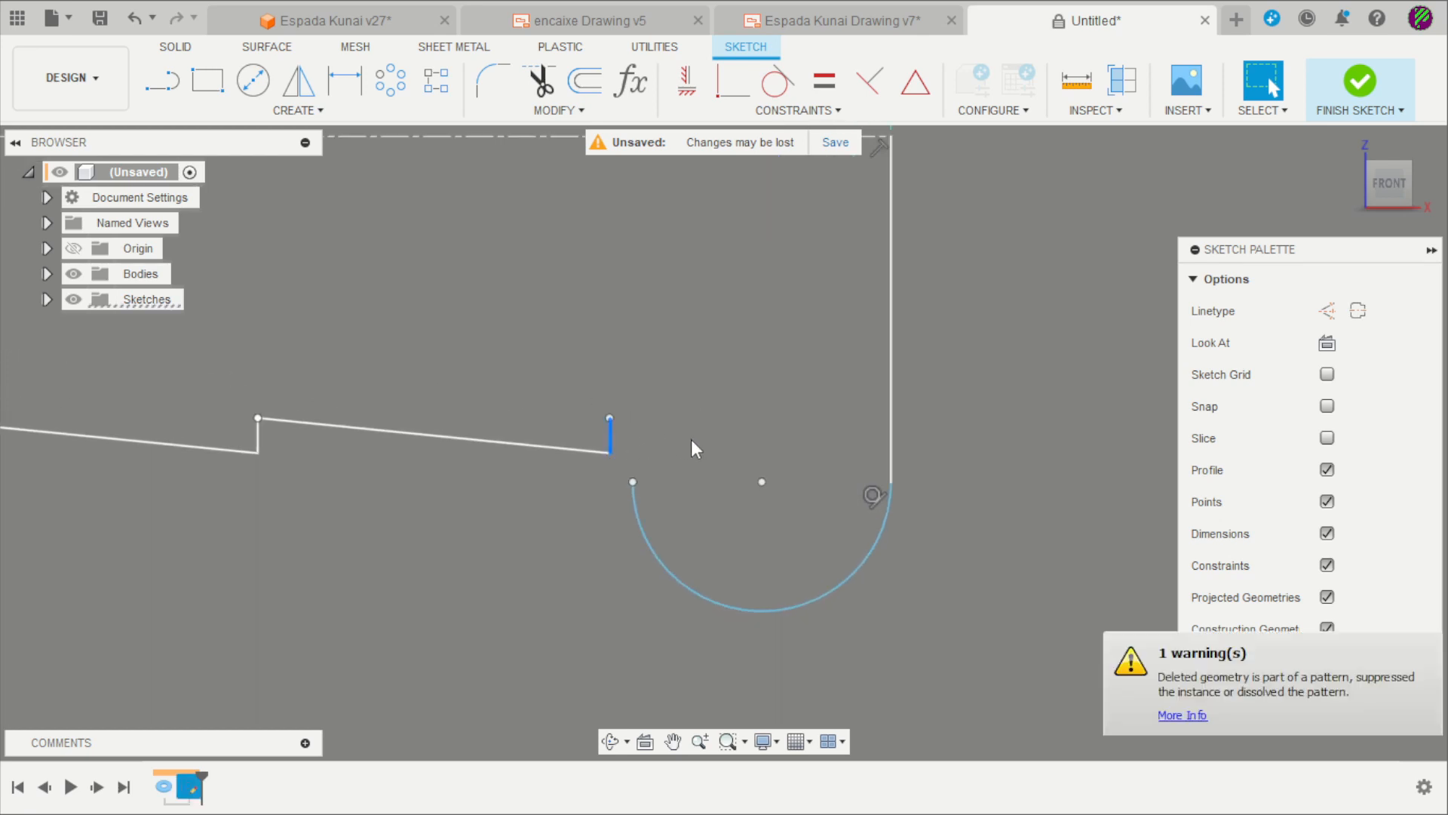
{"action": "scroll", "coordinate": [664, 434], "scroll_direction": "down", "scroll_amount": 3}
{"action": "scroll", "coordinate": [676, 426], "scroll_direction": "up", "scroll_amount": 1}
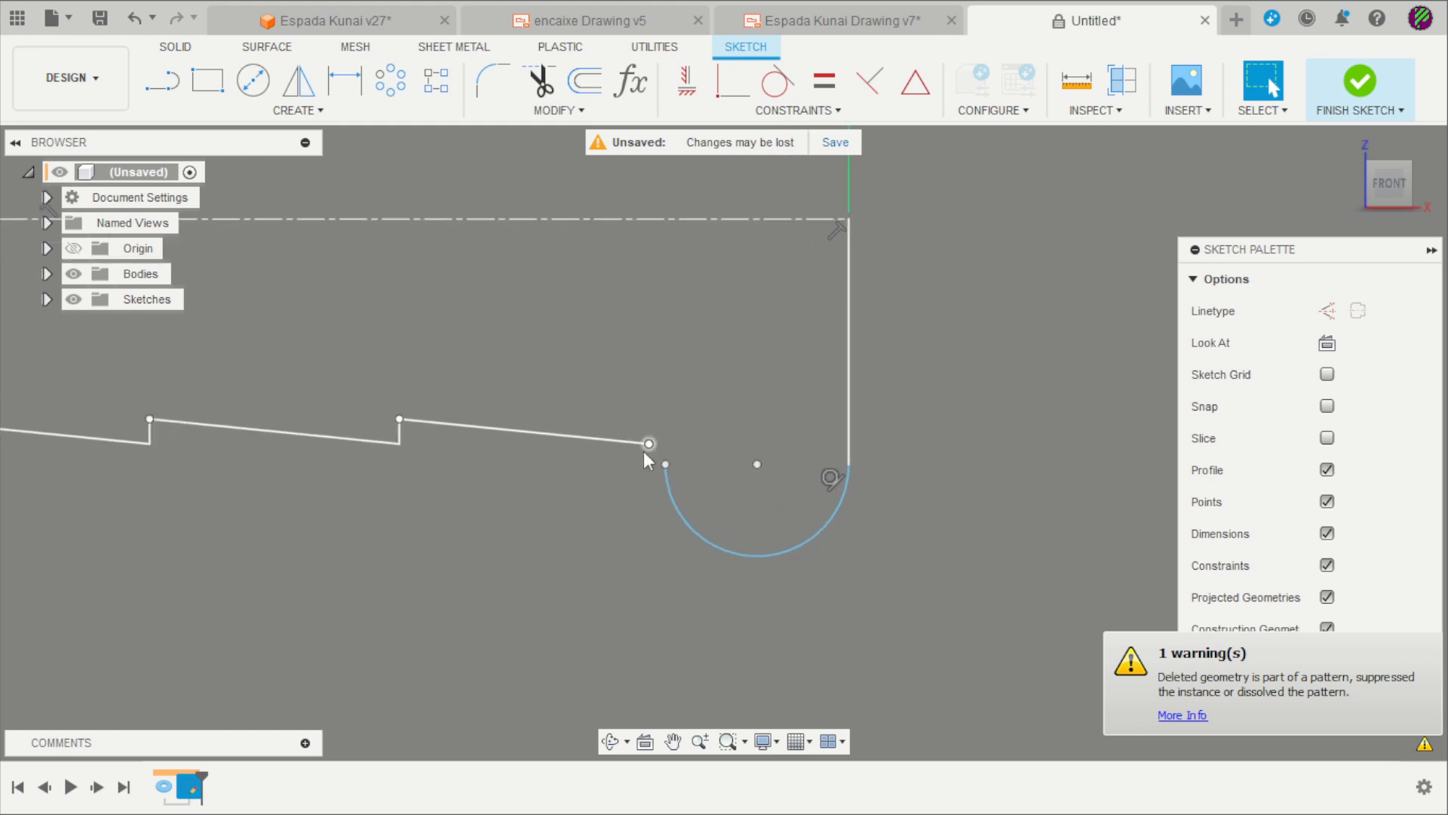
- Make the arc's free end coincident with the end of the last sloped line in the pattern
{"action": "scroll", "coordinate": [714, 451], "scroll_direction": "down", "scroll_amount": 1}
{"action": "scroll", "coordinate": [562, 495], "scroll_direction": "up", "scroll_amount": 3}
{"action": "key", "text": "c"}
{"action": "left_click", "coordinate": [739, 442]}
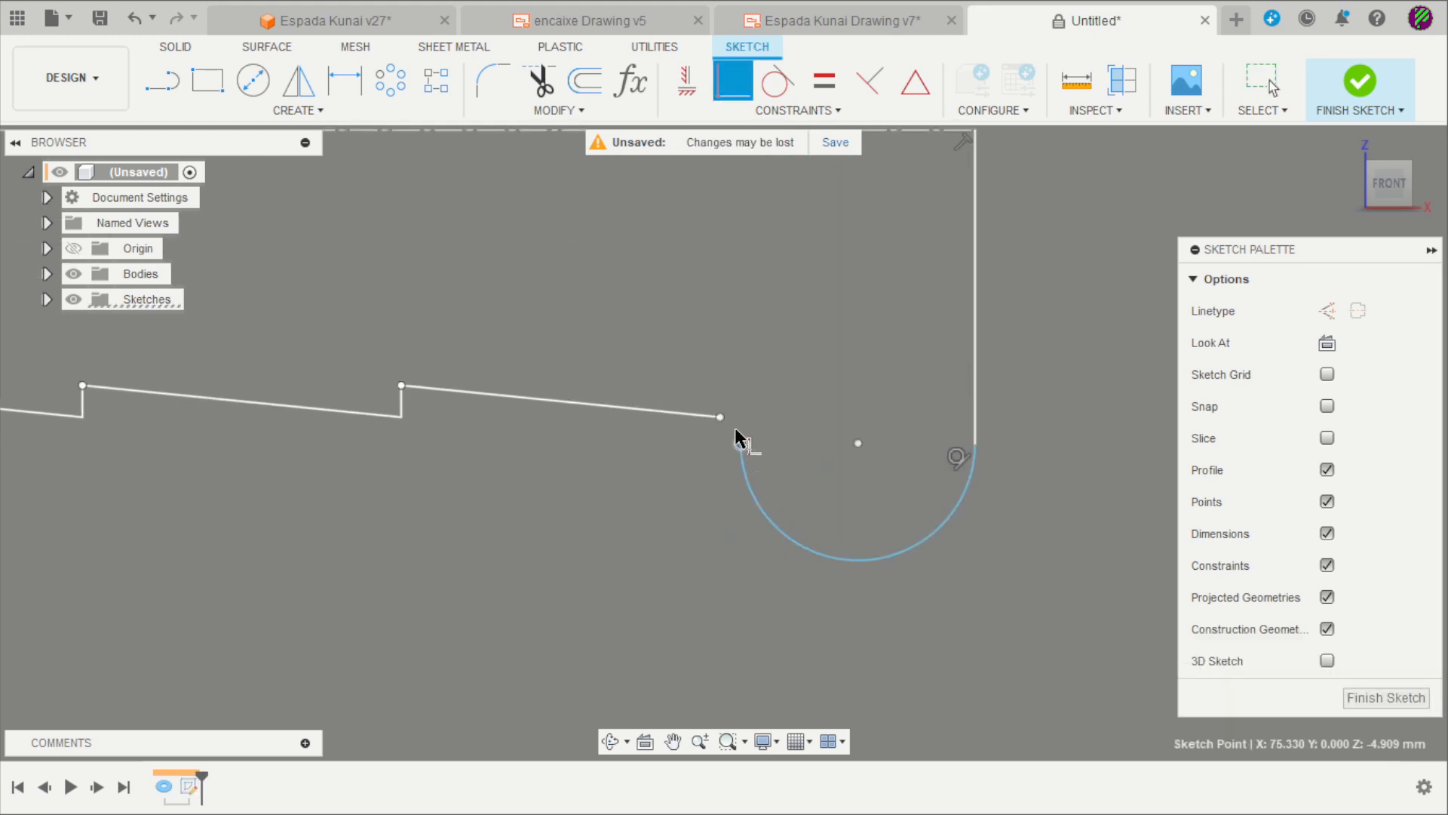
{"action": "left_click", "coordinate": [722, 417]}
{"action": "scroll", "coordinate": [794, 457], "scroll_direction": "down", "scroll_amount": 2}
{"action": "scroll", "coordinate": [638, 407], "scroll_direction": "up", "scroll_amount": 3}
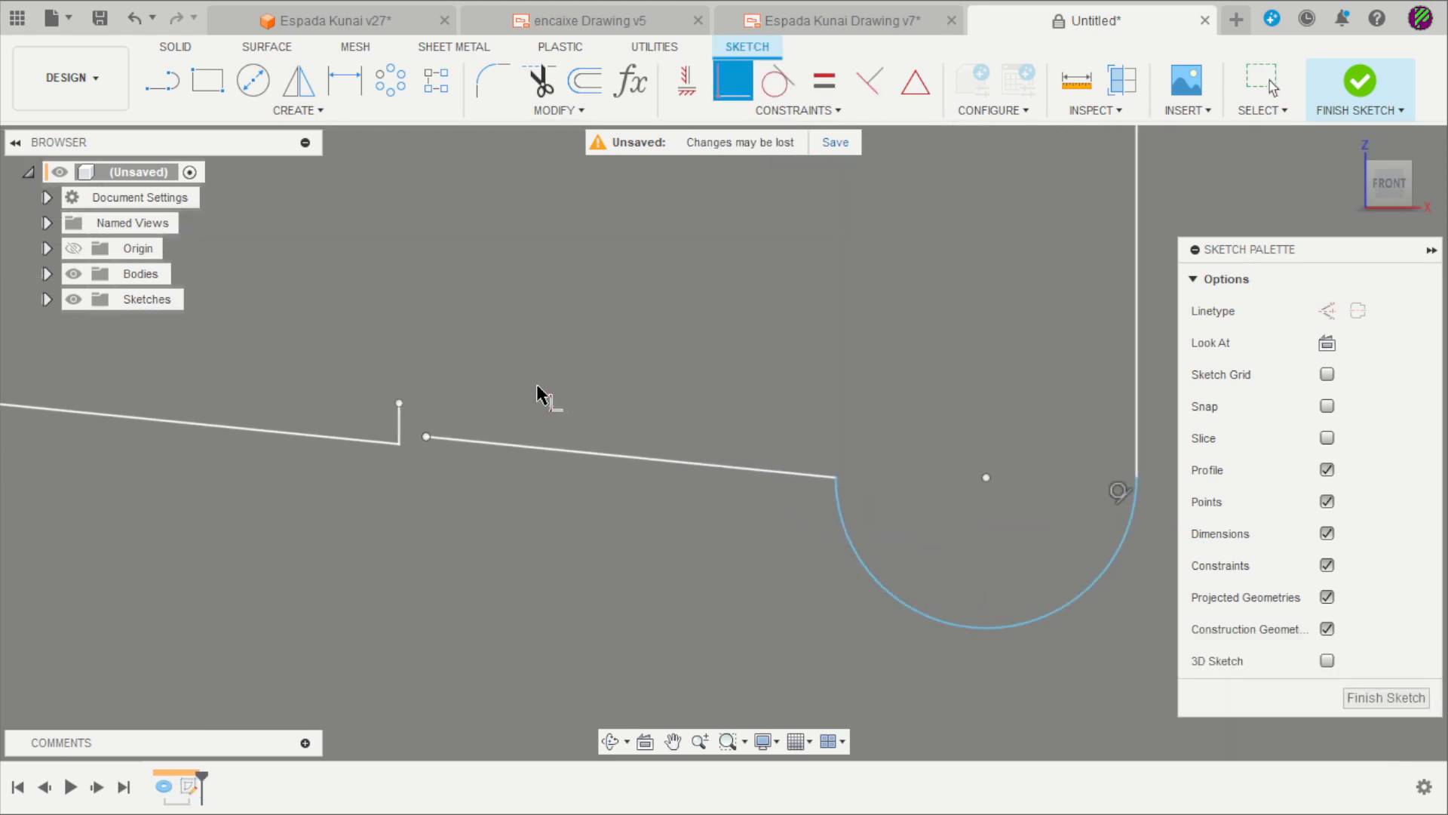
{"action": "key", "text": "Escape"}
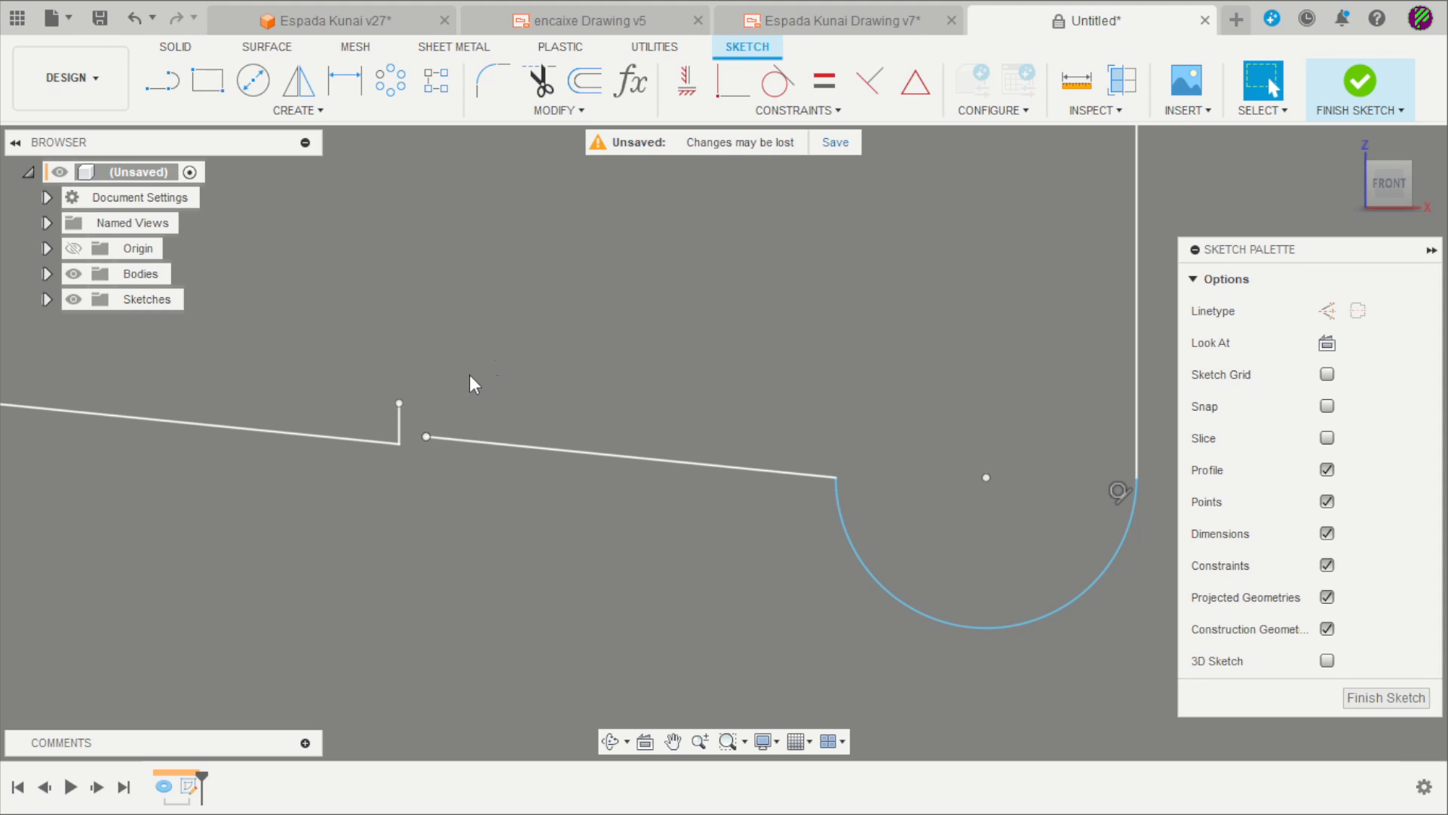
- Make the last sloped line's free end coincident with the upper end of the neighbouring short vertical line, closing the handle profile
{"action": "left_click", "coordinate": [743, 87]}
{"action": "left_click", "coordinate": [427, 437]}
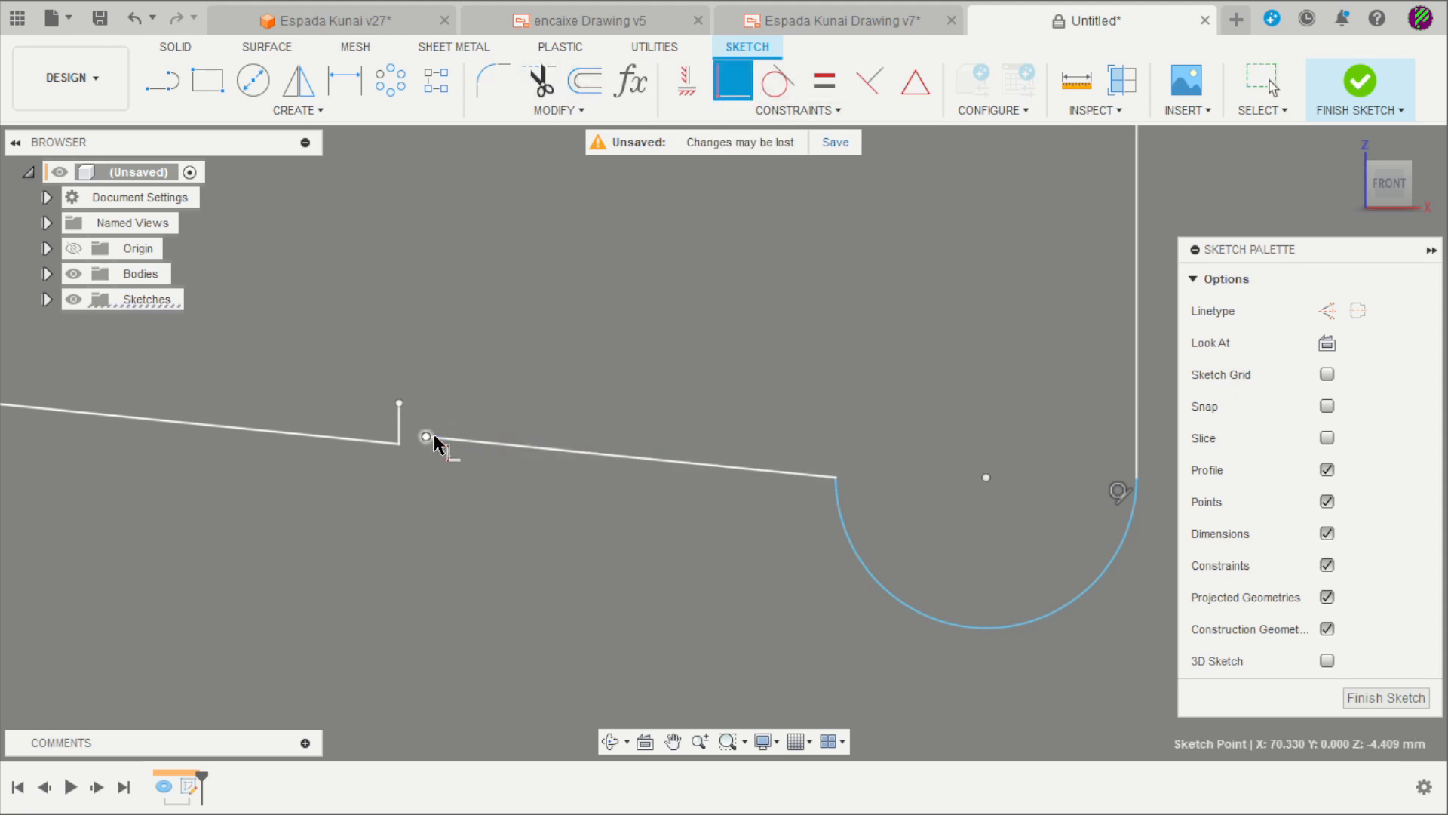
{"action": "left_click", "coordinate": [399, 403]}
{"action": "scroll", "coordinate": [520, 316], "scroll_direction": "down", "scroll_amount": 2}
{"action": "scroll", "coordinate": [804, 549], "scroll_direction": "down", "scroll_amount": 3}
{"action": "scroll", "coordinate": [875, 452], "scroll_direction": "up", "scroll_amount": 2}
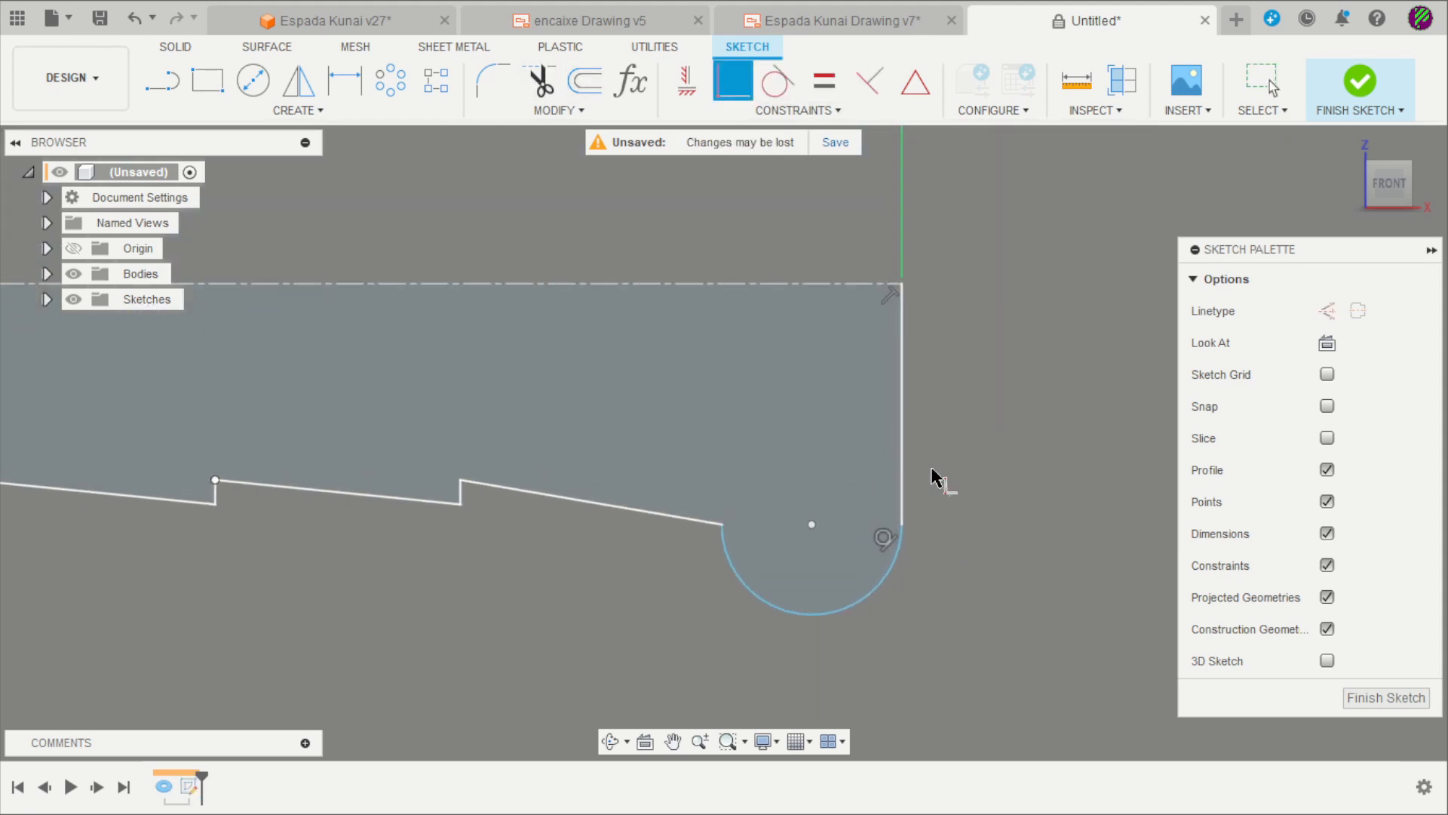
{"action": "key", "text": "Escape"}
{"action": "scroll", "coordinate": [939, 513], "scroll_direction": "down", "scroll_amount": 1}
{"action": "scroll", "coordinate": [803, 596], "scroll_direction": "up", "scroll_amount": 3}
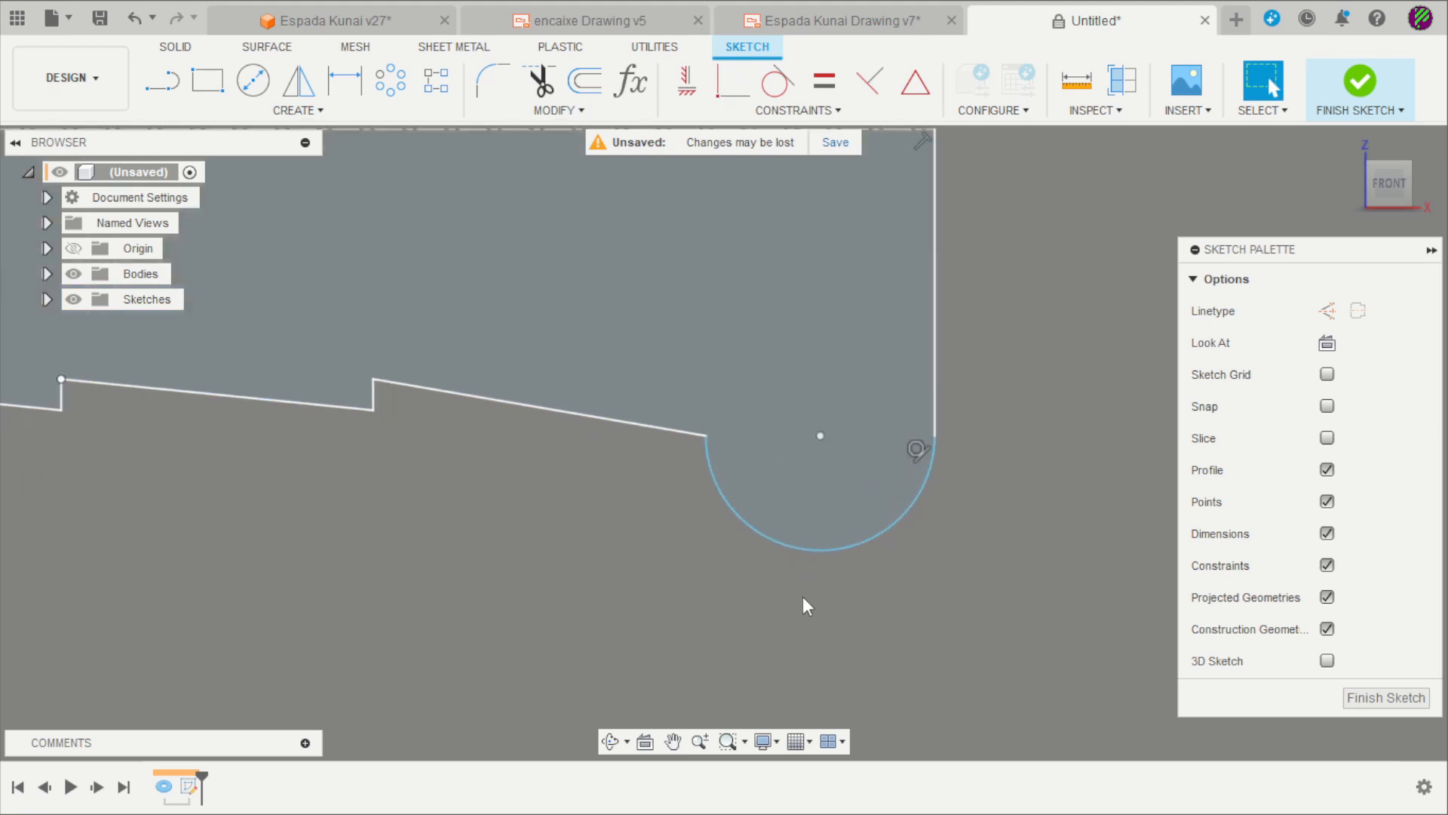
- Dimension the arc at the profile's far end to a 2 mm radius and finish the sketch
{"action": "key", "text": "d"}
{"action": "left_click", "coordinate": [799, 551]}
{"action": "left_click", "coordinate": [712, 581]}
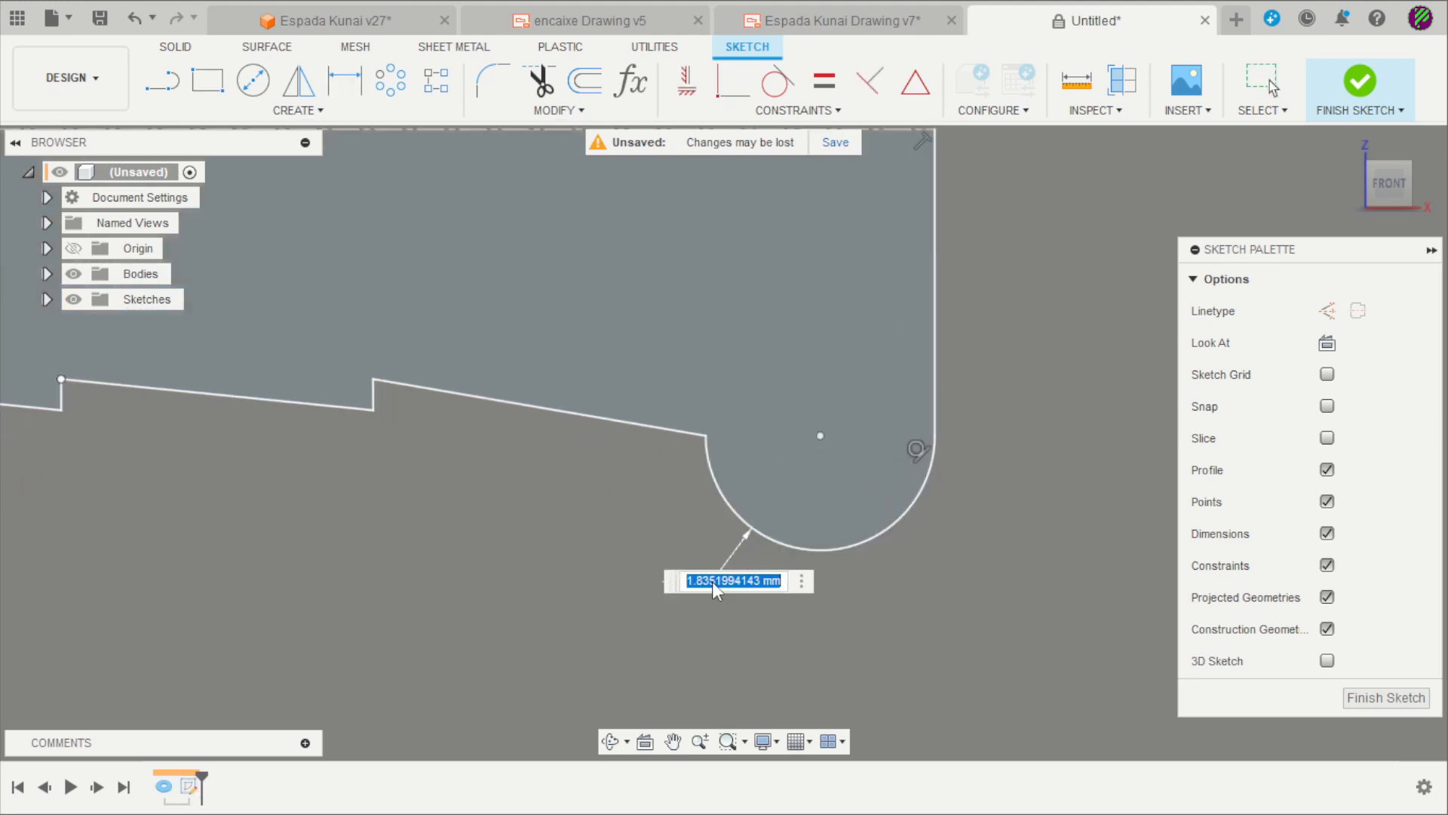
{"action": "type", "text": "2"}
{"action": "key", "text": "Return"}
{"action": "scroll", "coordinate": [898, 460], "scroll_direction": "down", "scroll_amount": 3}
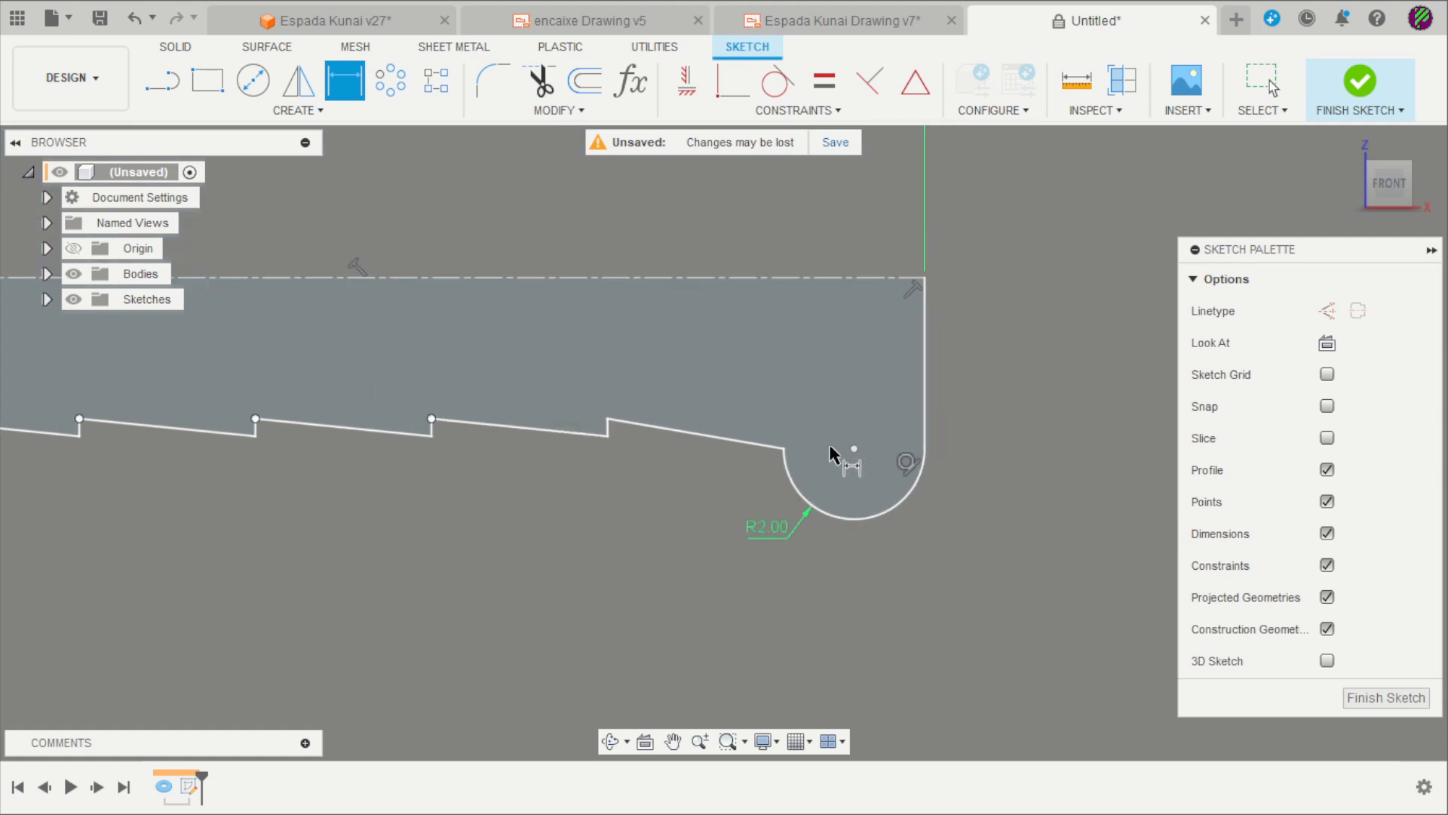
{"action": "scroll", "coordinate": [941, 261], "scroll_direction": "up", "scroll_amount": 1}
{"action": "left_click", "coordinate": [1361, 83]}
- Start a Revolve and clear its preselected axis and profile
{"action": "scroll", "coordinate": [1112, 307], "scroll_direction": "down", "scroll_amount": 2}
{"action": "mouse_move", "coordinate": [1112, 307]}
{"action": "middle_mouse_down", "text": "shift"}
{"action": "mouse_move", "coordinate": [1106, 378]}
{"action": "mouse_move", "coordinate": [1079, 420]}
{"action": "mouse_move", "coordinate": [1159, 488]}
{"action": "middle_mouse_up", "text": "shift"}
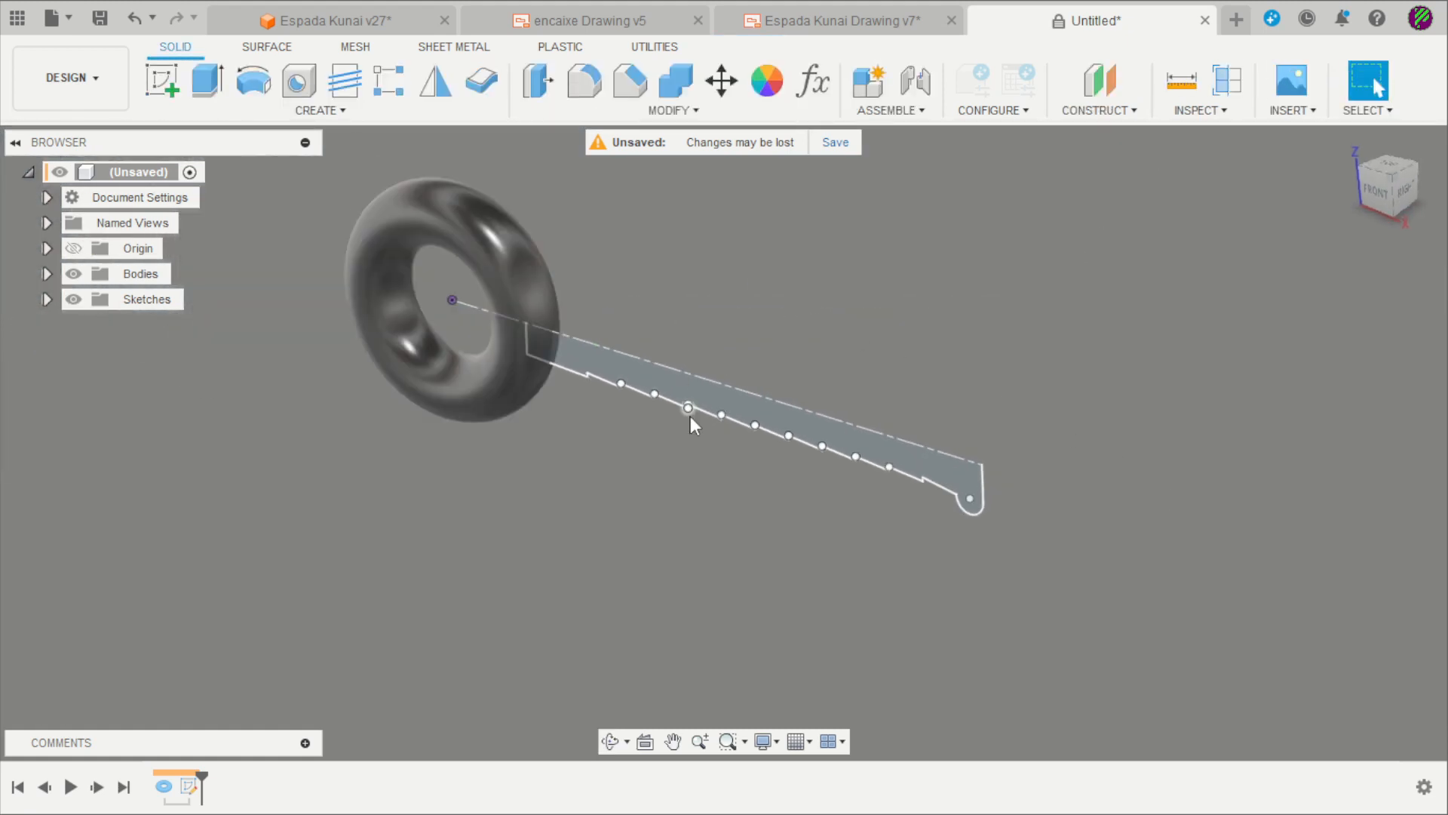
{"action": "scroll", "coordinate": [740, 289], "scroll_direction": "up", "scroll_amount": 2}
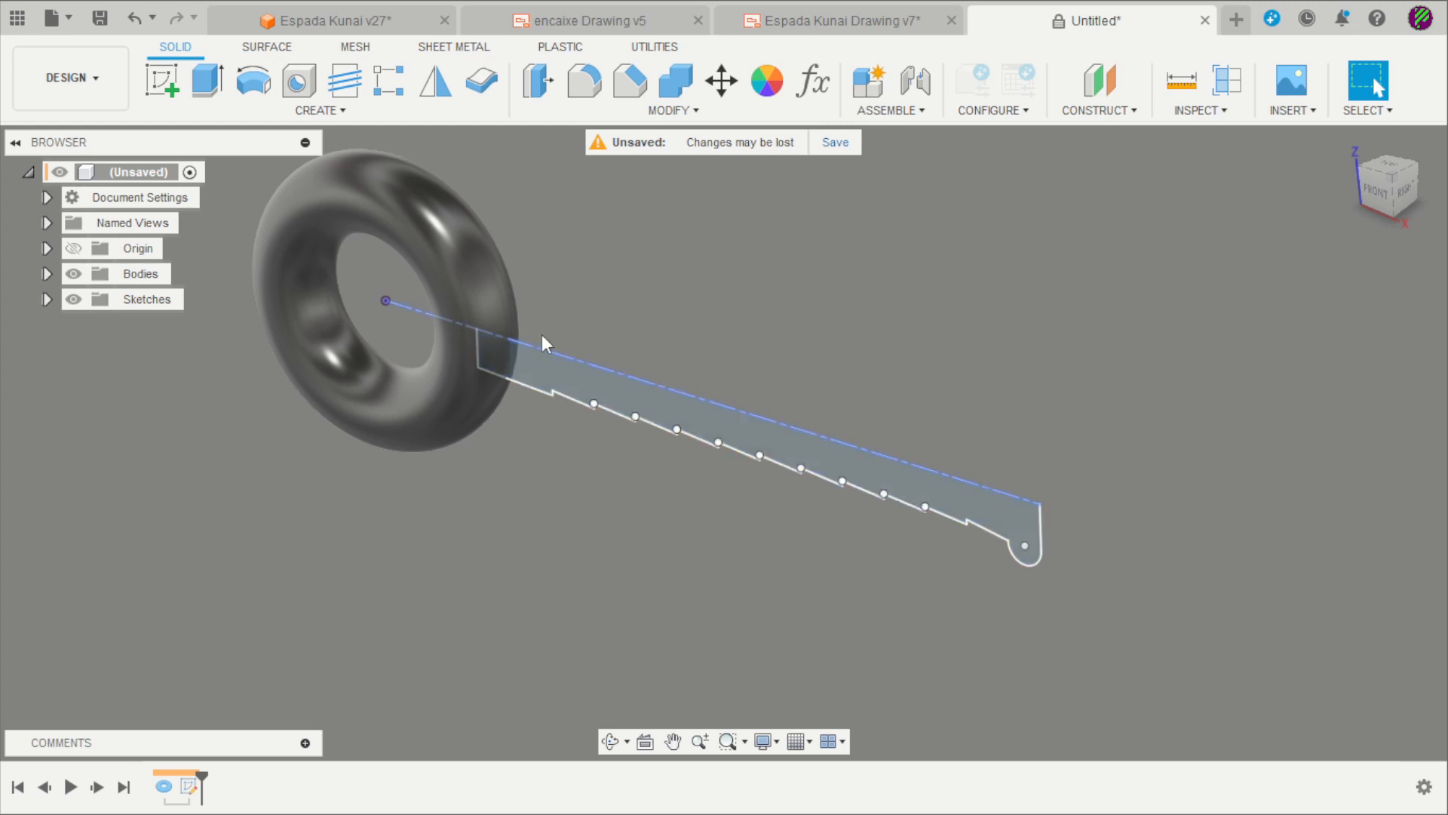
{"action": "left_click", "coordinate": [251, 89]}
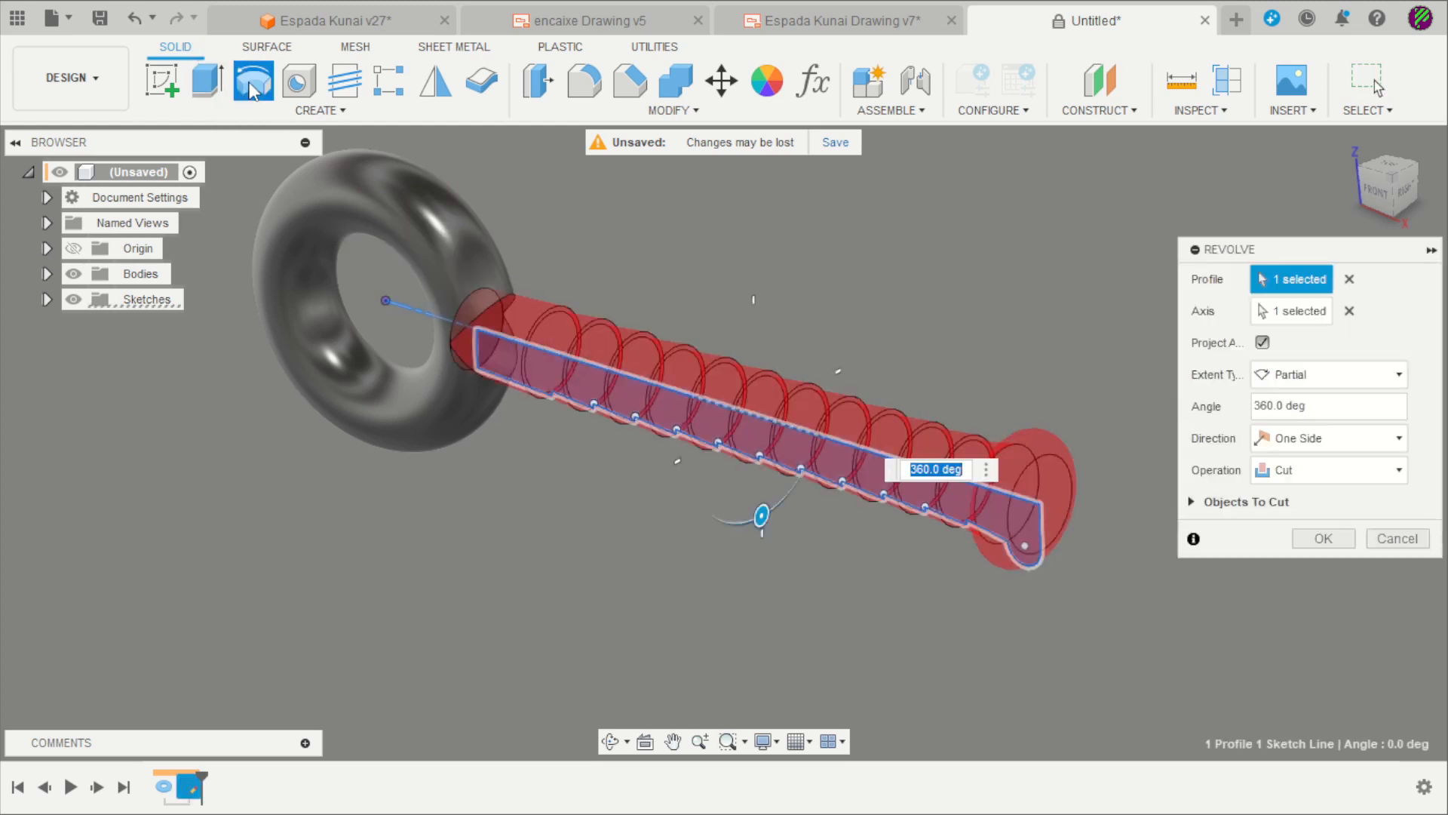
{"action": "scroll", "coordinate": [901, 305], "scroll_direction": "down", "scroll_amount": 1}
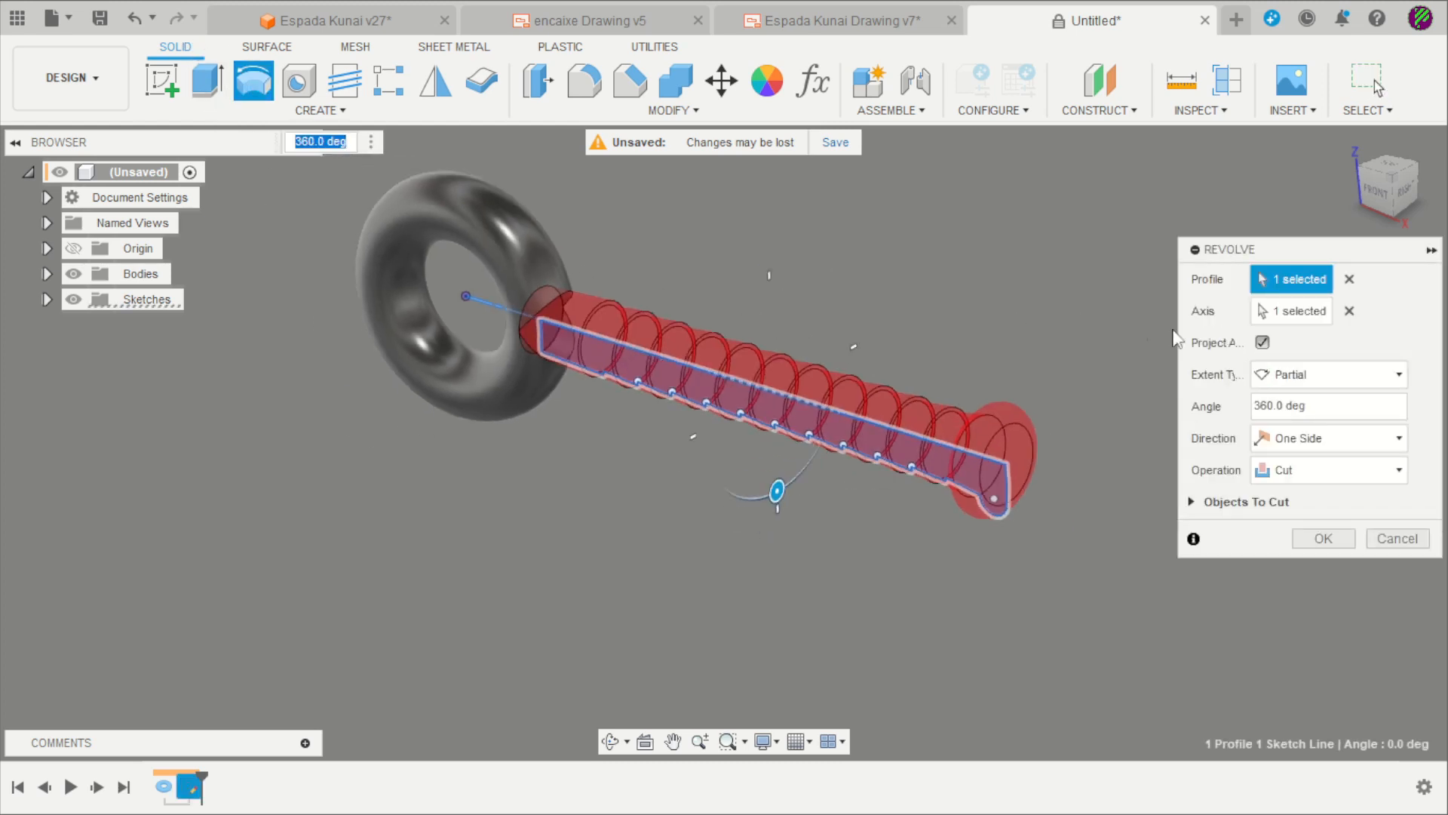
{"action": "scroll", "coordinate": [894, 318], "scroll_direction": "up", "scroll_amount": 2}
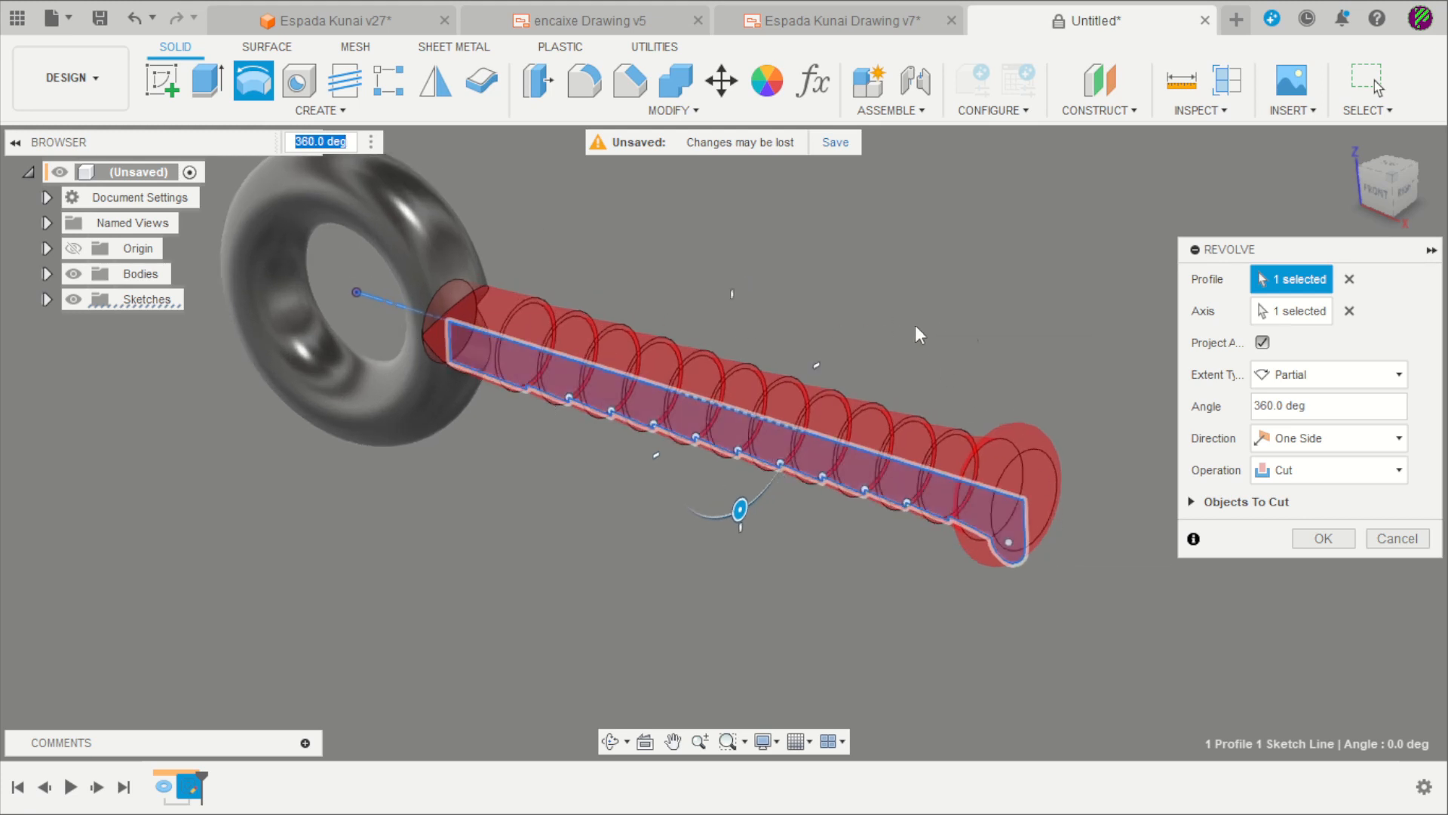
{"action": "left_click", "coordinate": [1350, 311]}
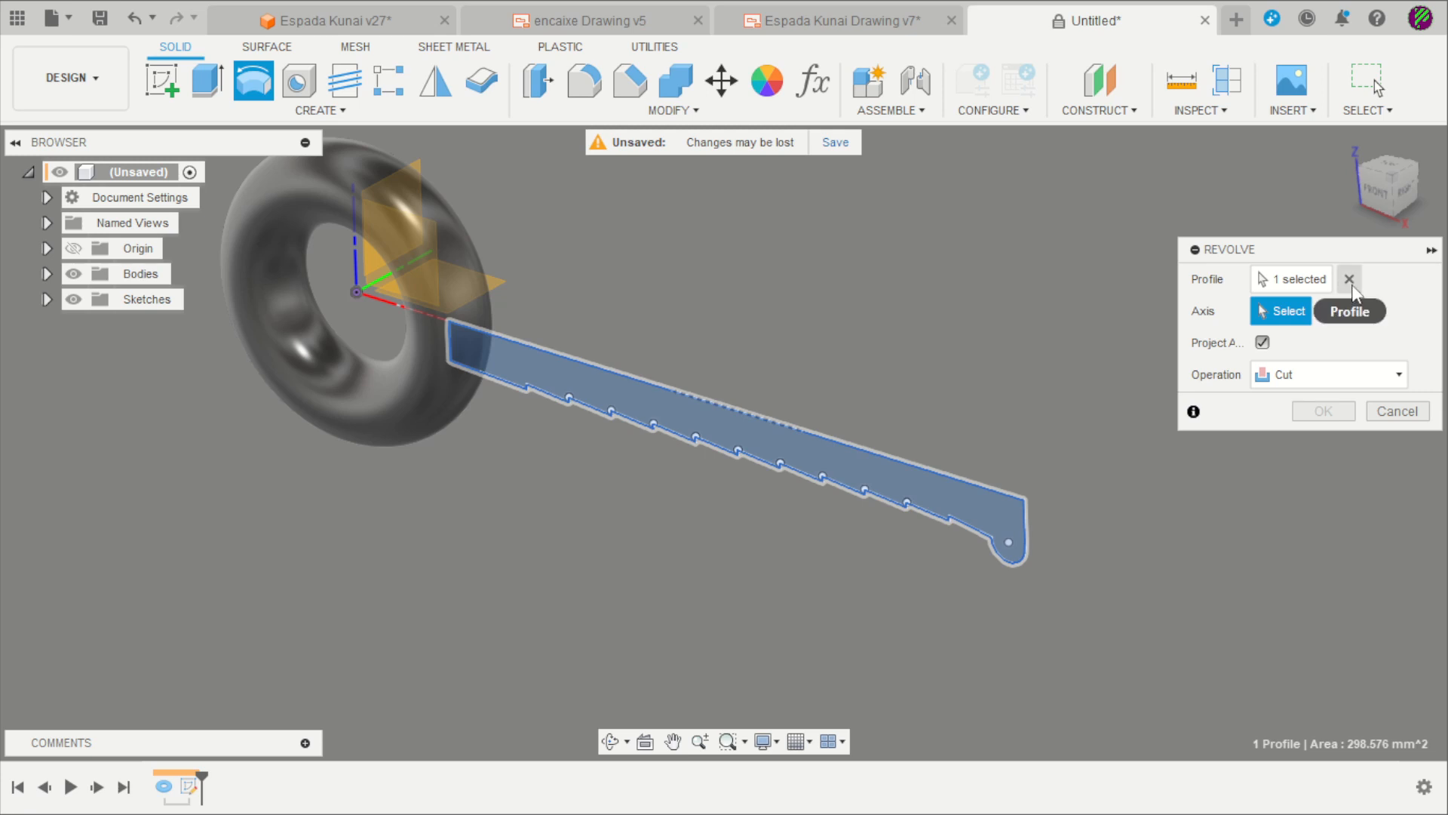
{"action": "left_click", "coordinate": [1349, 281]}
- Revolve the ridged handle profile 360° about the construction centerline, with the Join operation, onto the ring
{"action": "scroll", "coordinate": [790, 310], "scroll_direction": "up", "scroll_amount": 1}
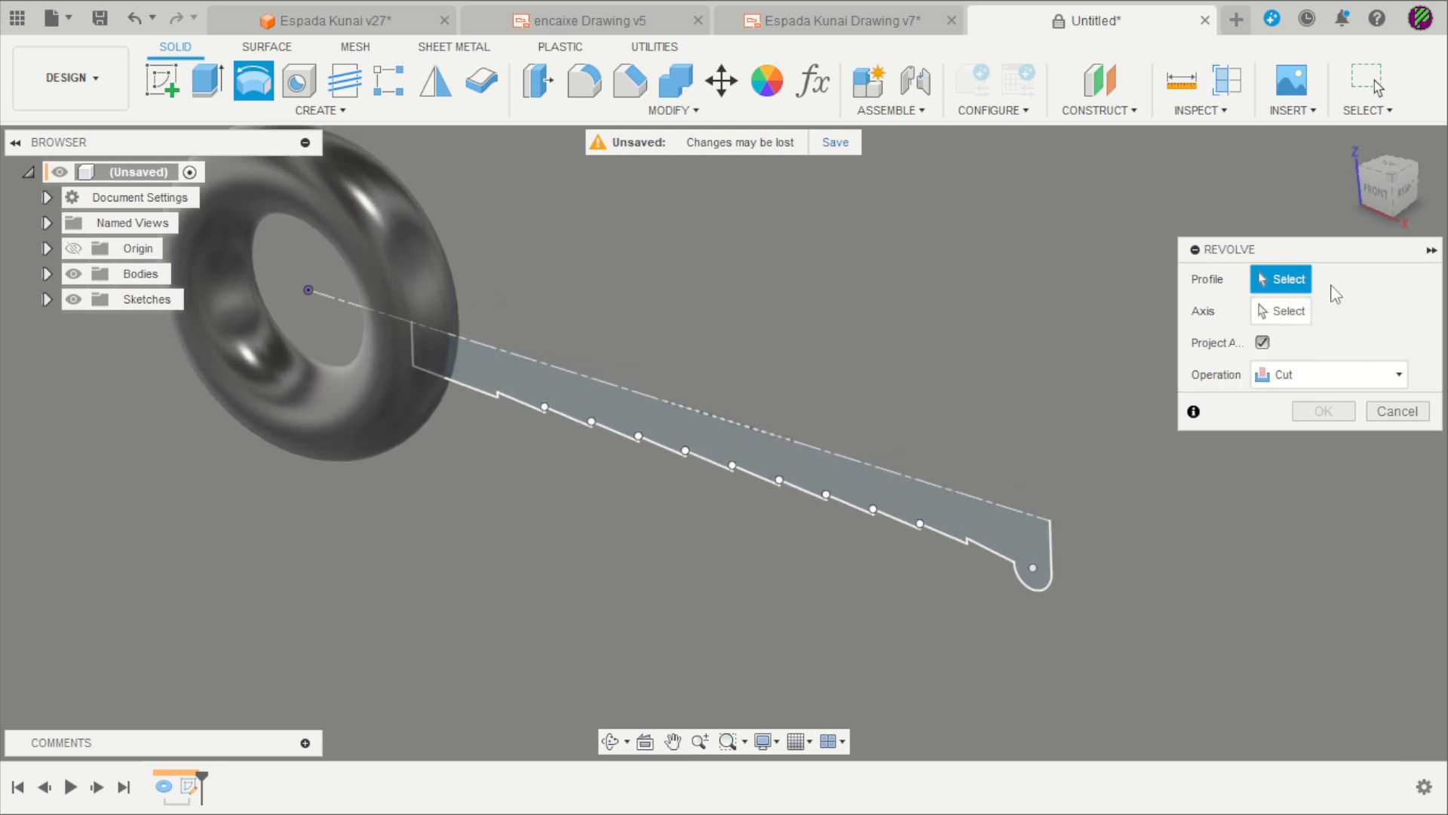
{"action": "left_click", "coordinate": [755, 450]}
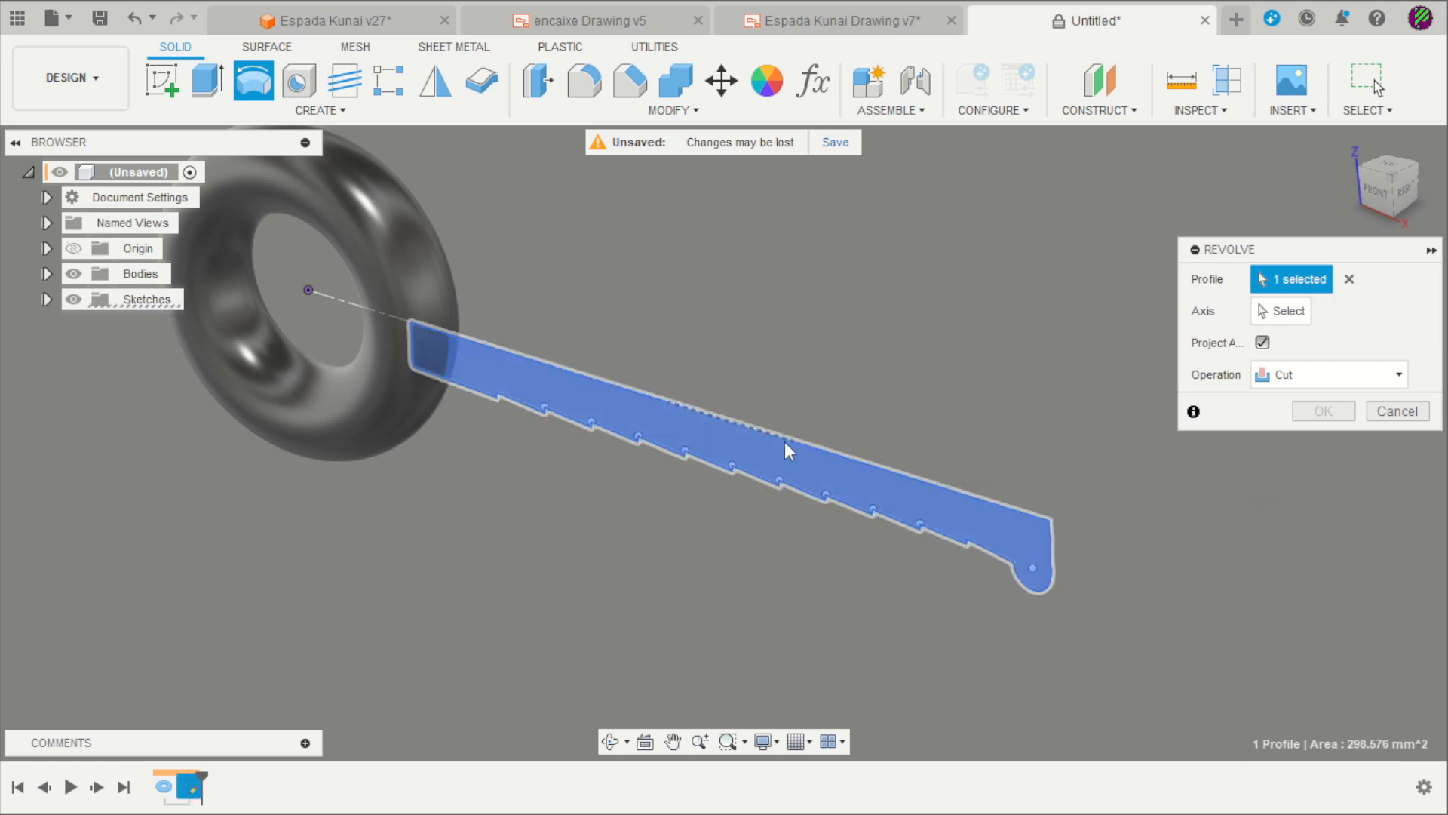
{"action": "left_click", "coordinate": [1290, 315]}
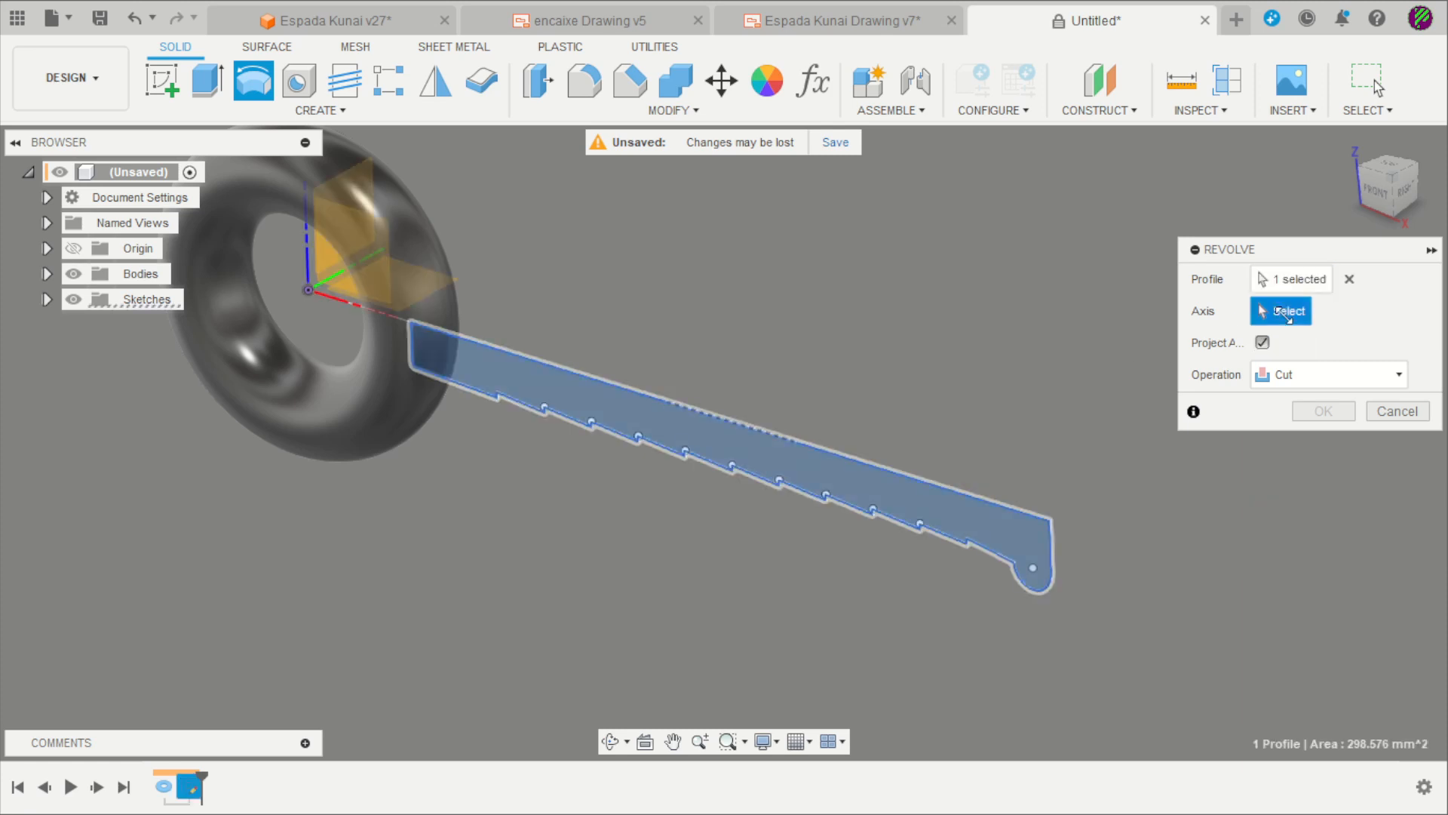
{"action": "left_click", "coordinate": [386, 314]}
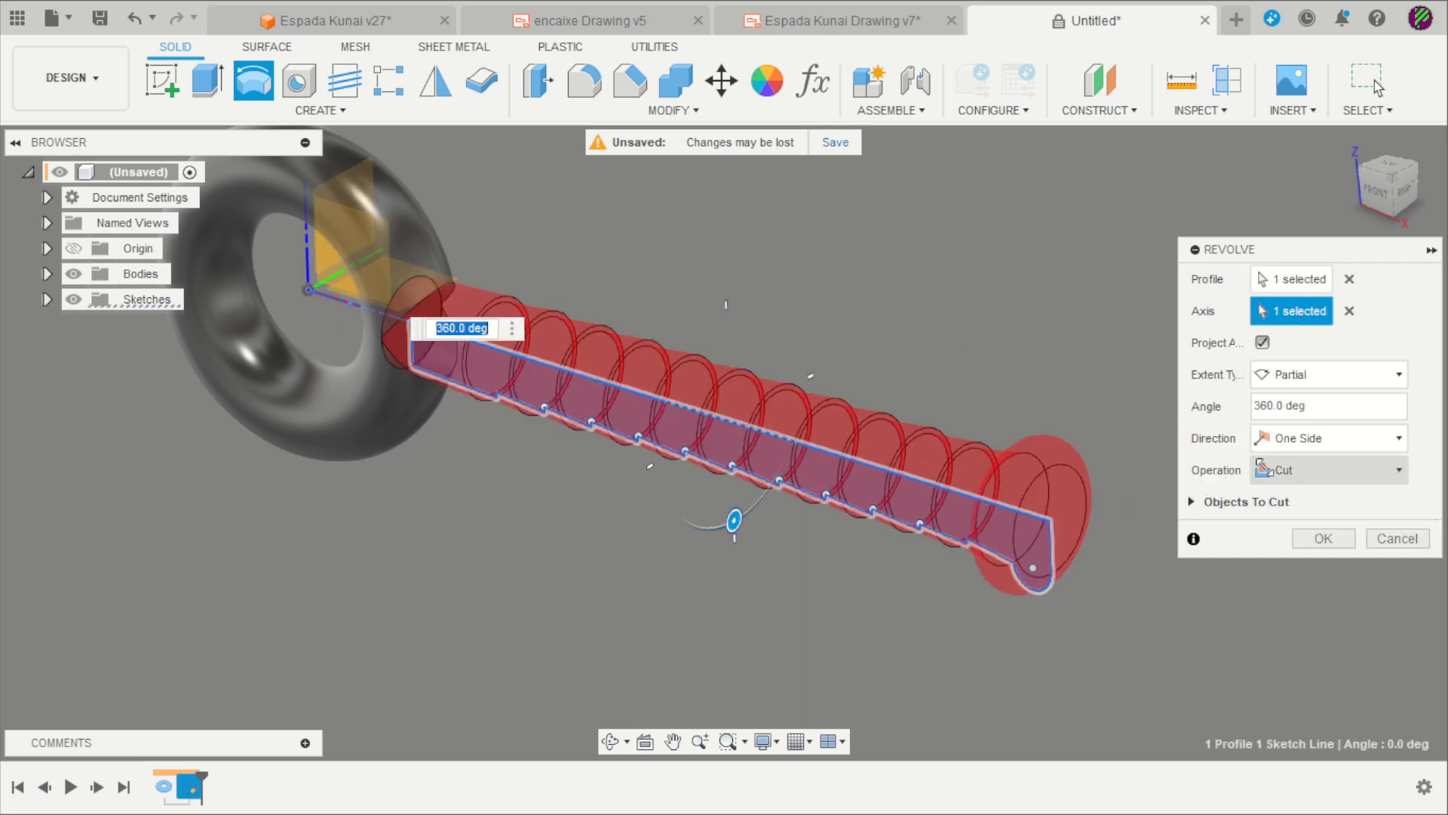
{"action": "left_click", "coordinate": [1280, 469]}
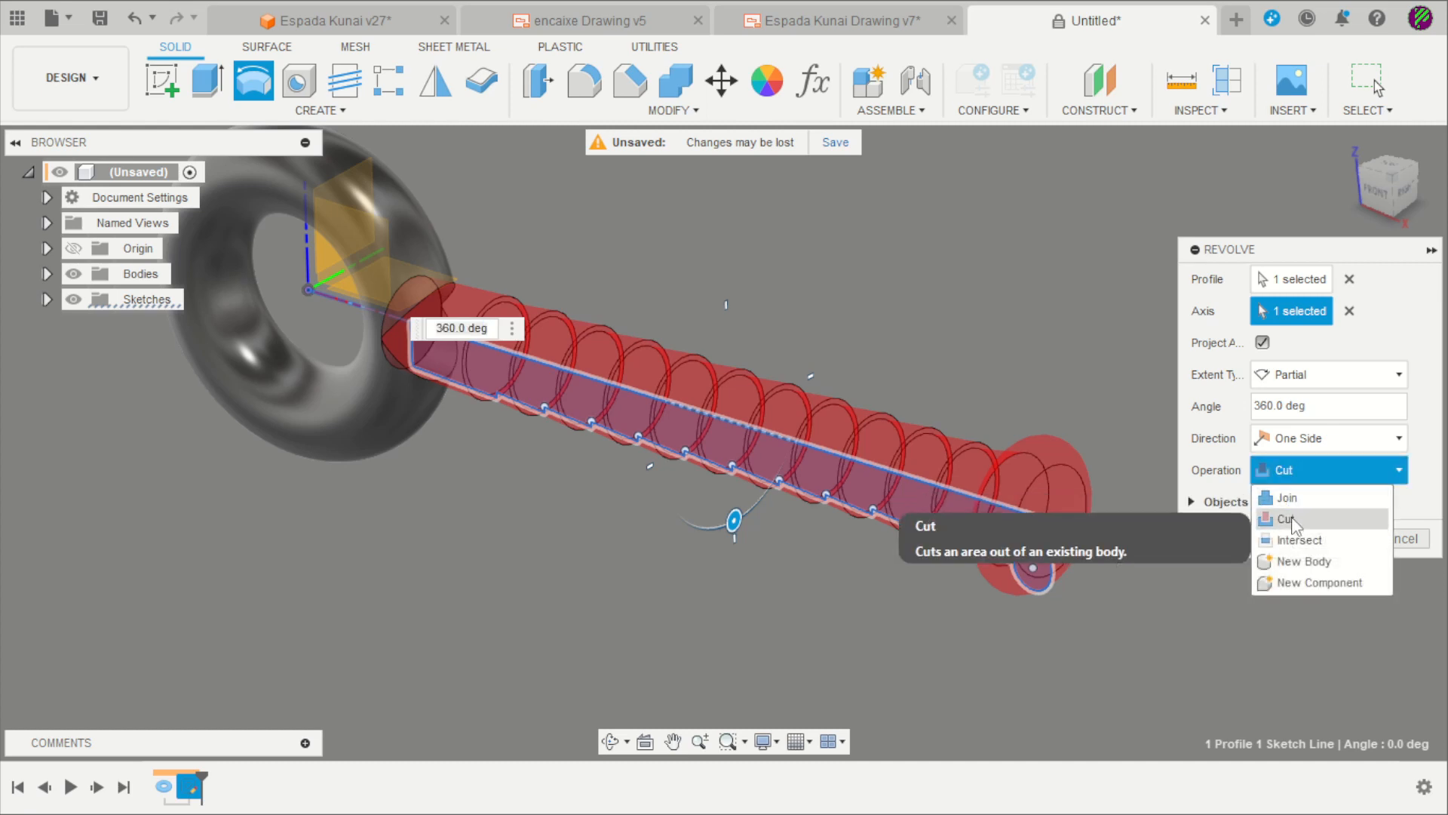
{"action": "left_click", "coordinate": [1292, 499]}
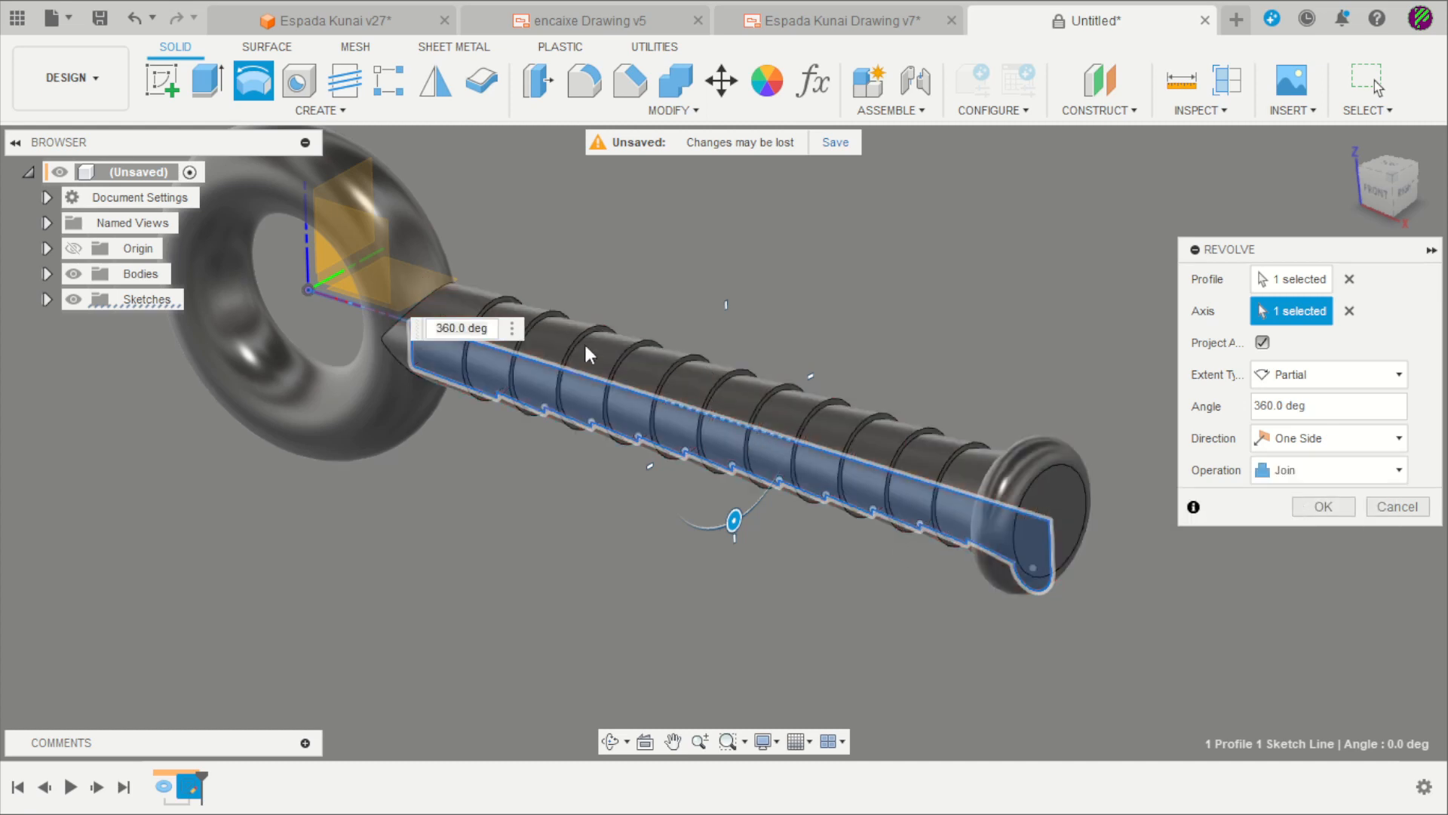
{"action": "left_click", "coordinate": [1324, 507]}
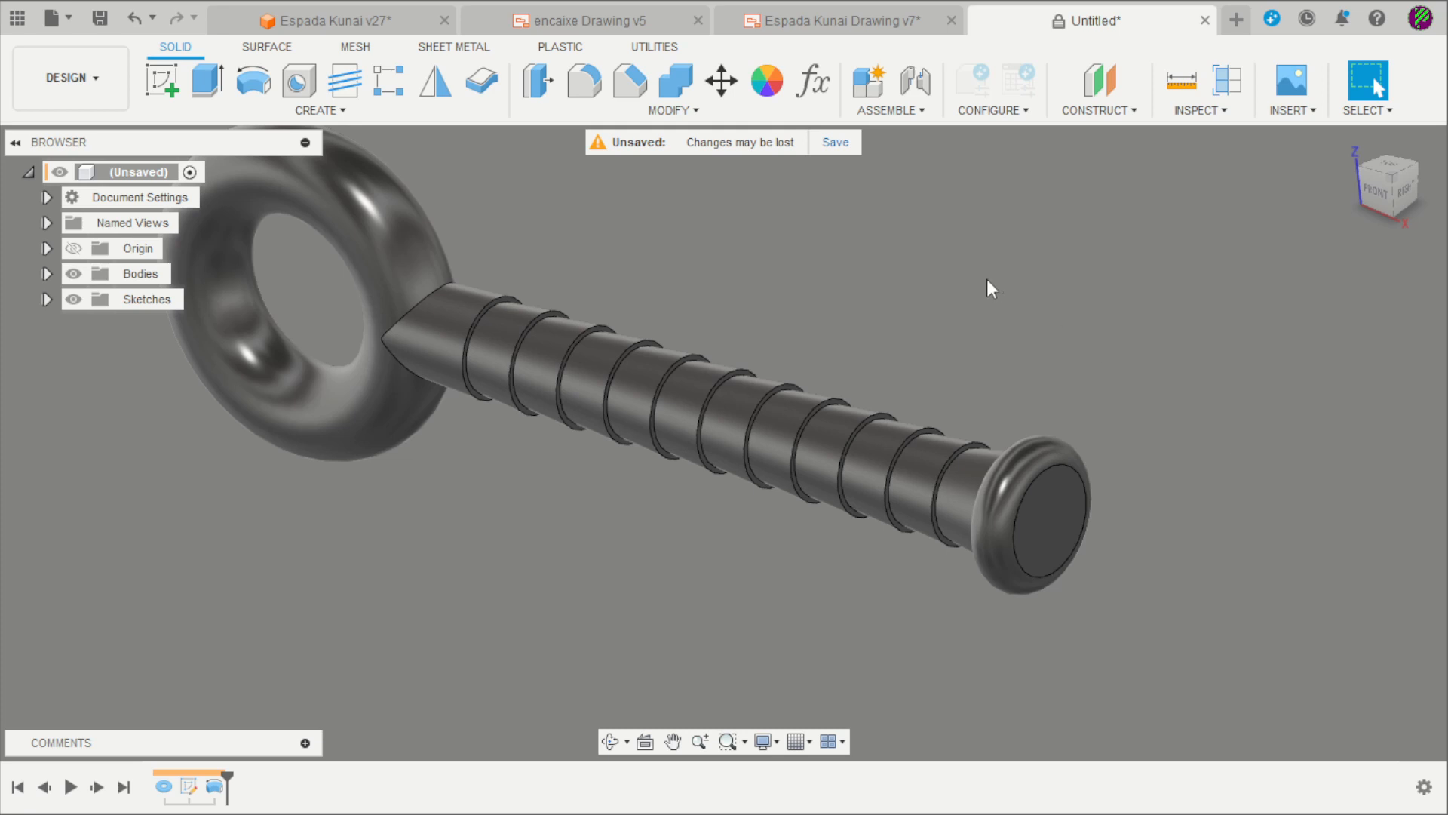
- Create a new sketch on the flat circular face at the handle's free end
{"action": "scroll", "coordinate": [959, 411], "scroll_direction": "down", "scroll_amount": 3}
{"action": "mouse_move", "coordinate": [880, 527]}
{"action": "middle_mouse_down", "text": "shift"}
{"action": "mouse_move", "coordinate": [944, 462]}
{"action": "mouse_move", "coordinate": [1040, 447]}
{"action": "mouse_move", "coordinate": [882, 518]}
{"action": "mouse_move", "coordinate": [1003, 508]}
{"action": "mouse_move", "coordinate": [935, 535]}
{"action": "mouse_move", "coordinate": [763, 524]}
{"action": "mouse_move", "coordinate": [785, 485]}
{"action": "mouse_move", "coordinate": [754, 453]}
{"action": "middle_mouse_up", "text": "shift"}
{"action": "left_click", "coordinate": [162, 79]}
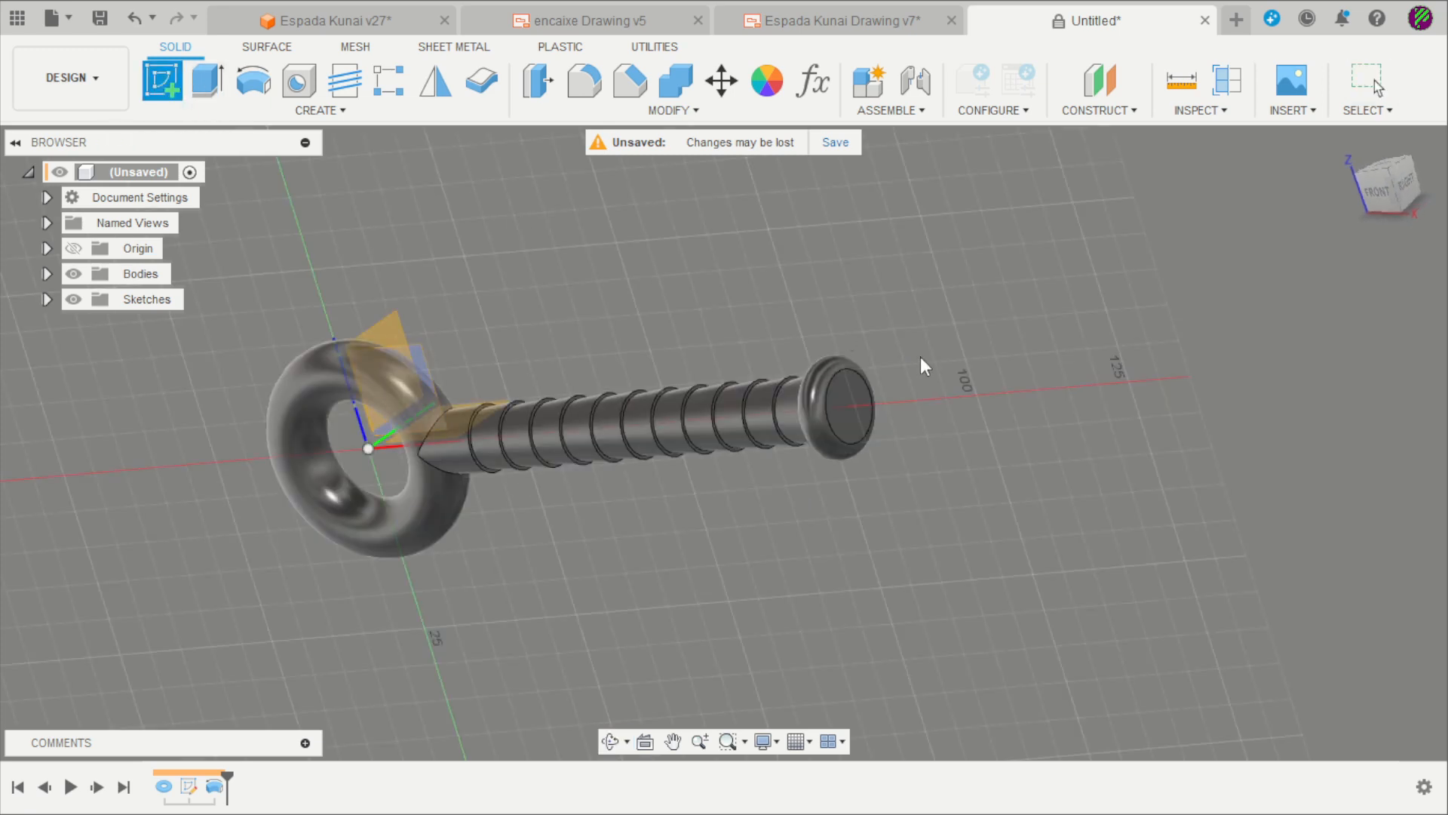
{"action": "scroll", "coordinate": [856, 446], "scroll_direction": "up", "scroll_amount": 3}
{"action": "middle_click_drag", "start_coordinate": [856, 446], "coordinate": [794, 426], "text": "shift"}
{"action": "left_click", "coordinate": [794, 424]}
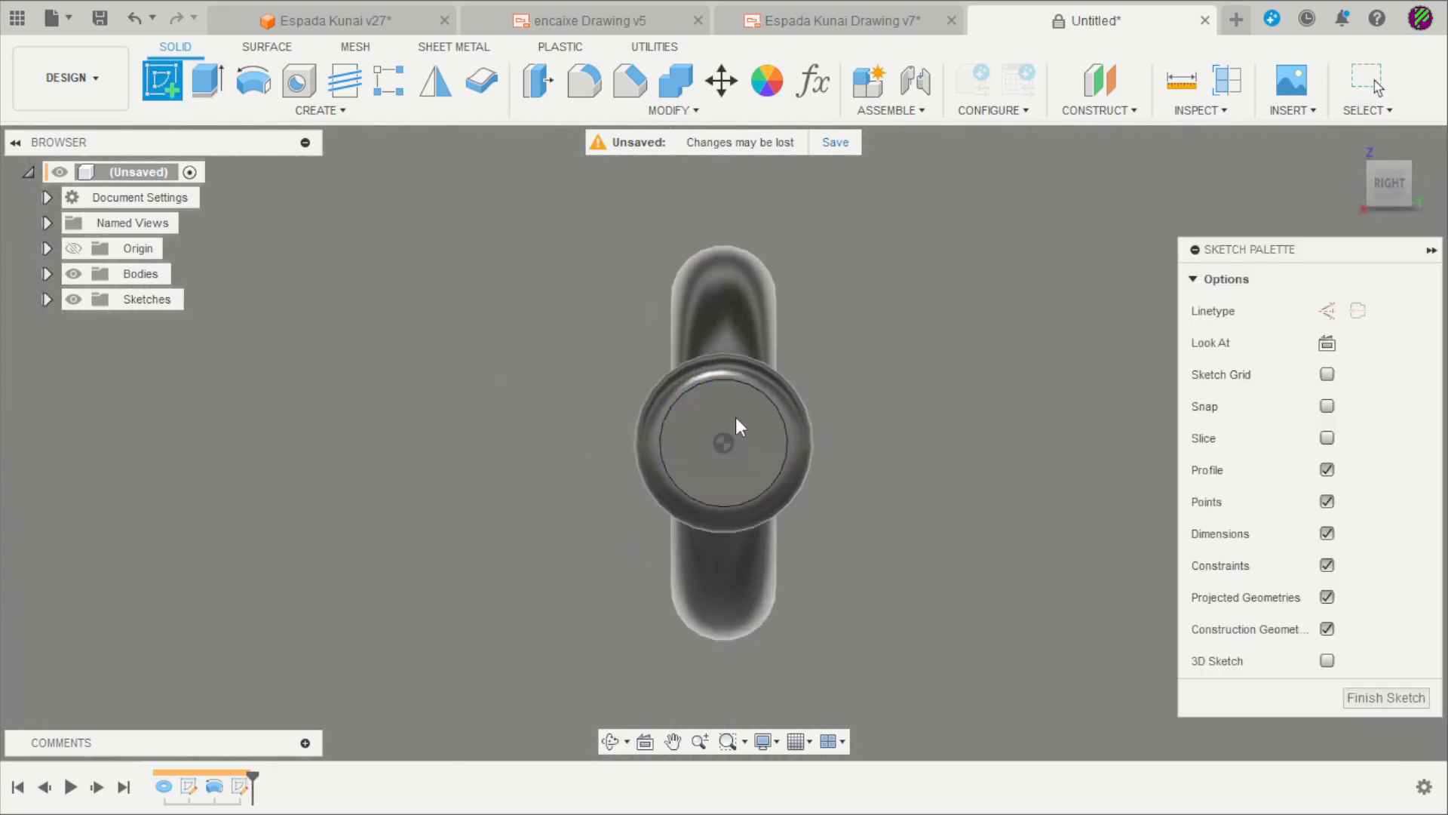
- Sketch a center rectangle in the empty area beside the handle's end face
{"action": "scroll", "coordinate": [749, 465], "scroll_direction": "up", "scroll_amount": 4}
{"action": "scroll", "coordinate": [392, 354], "scroll_direction": "down", "scroll_amount": 3}
{"action": "scroll", "coordinate": [884, 379], "scroll_direction": "up", "scroll_amount": 2}
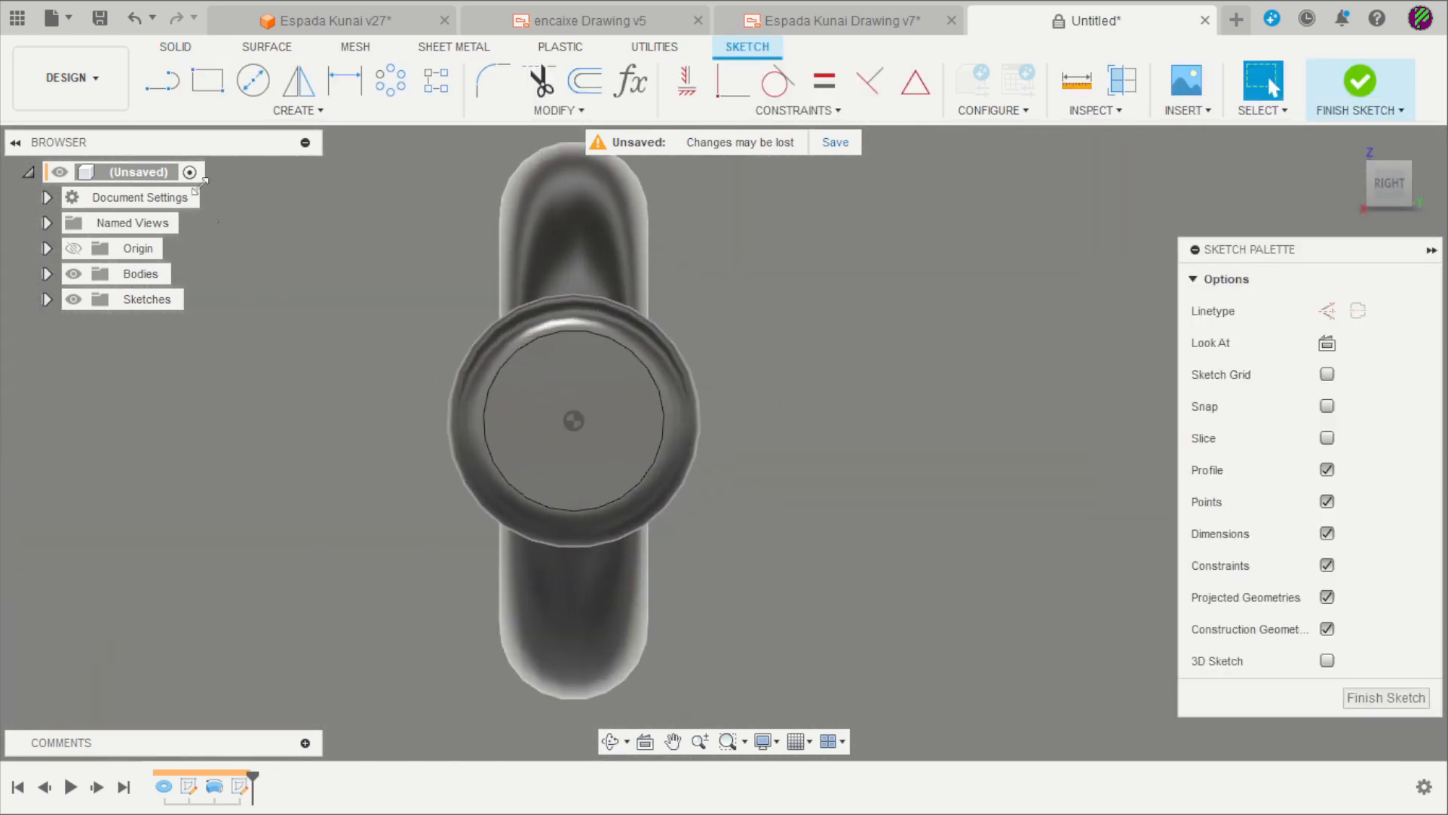
{"action": "key", "text": "r"}
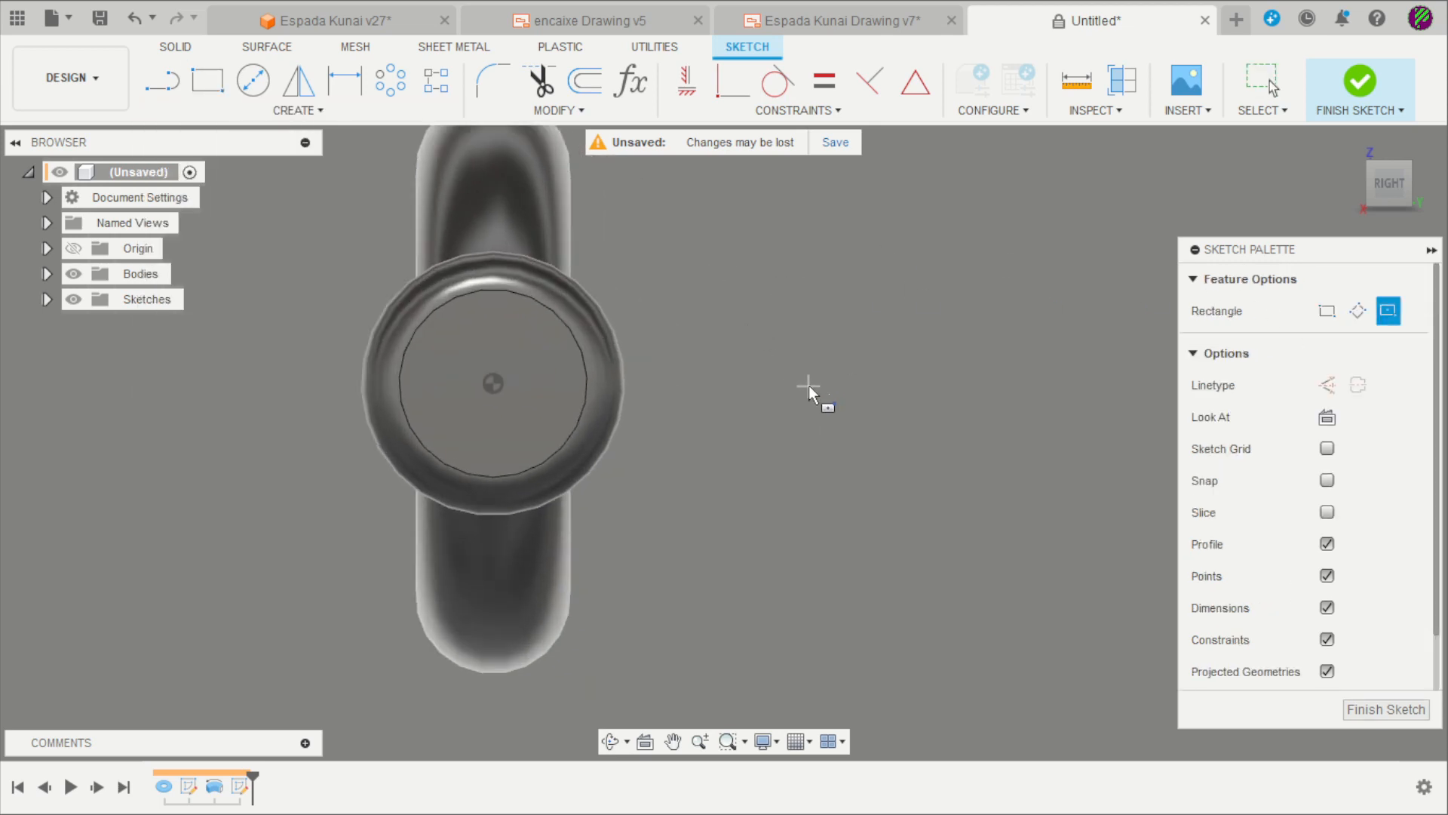
{"action": "left_click", "coordinate": [809, 386]}
{"action": "left_click", "coordinate": [925, 483]}
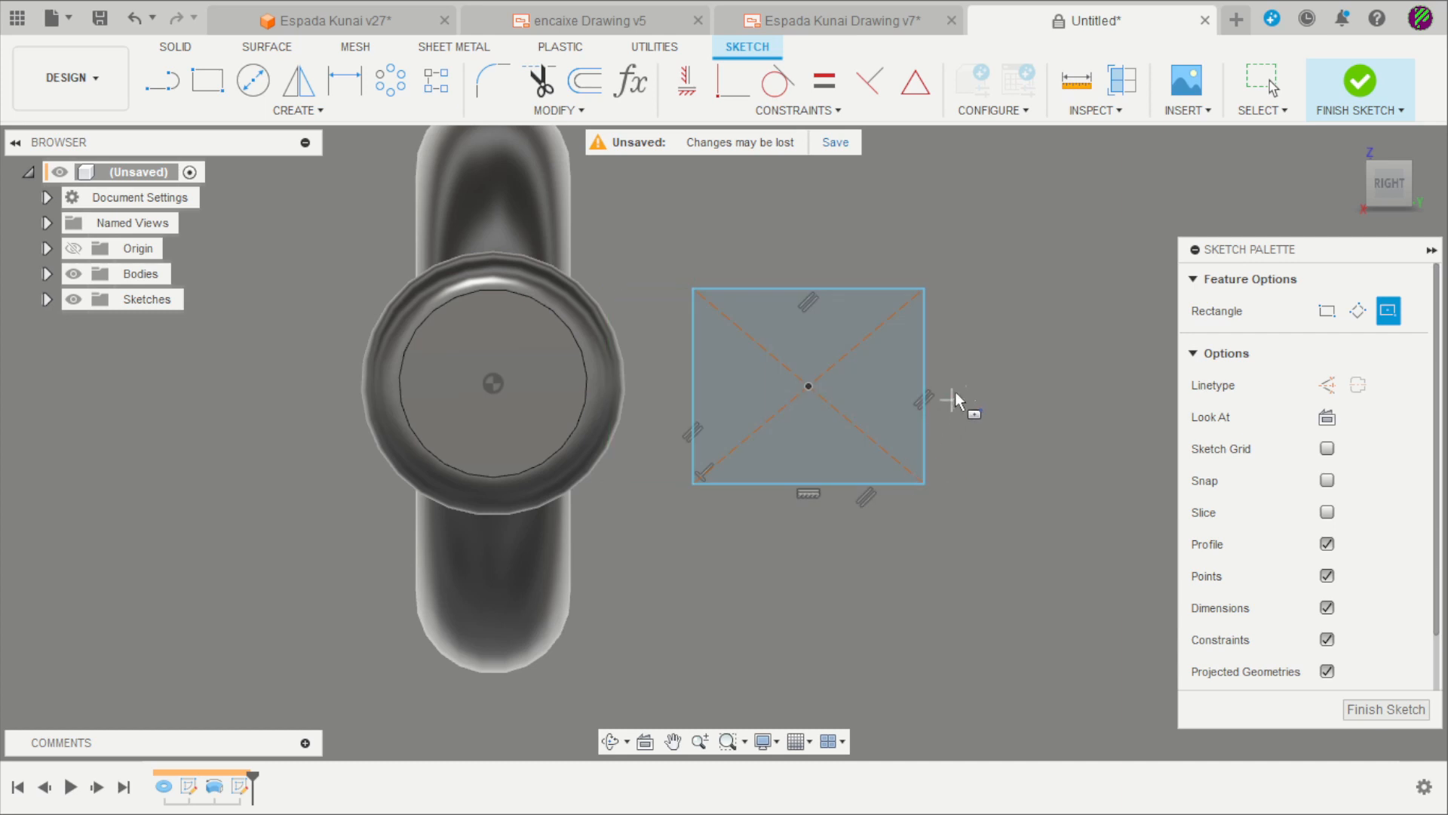
{"action": "scroll", "coordinate": [958, 390], "scroll_direction": "up", "scroll_amount": 1}
{"action": "key", "text": "Escape"}
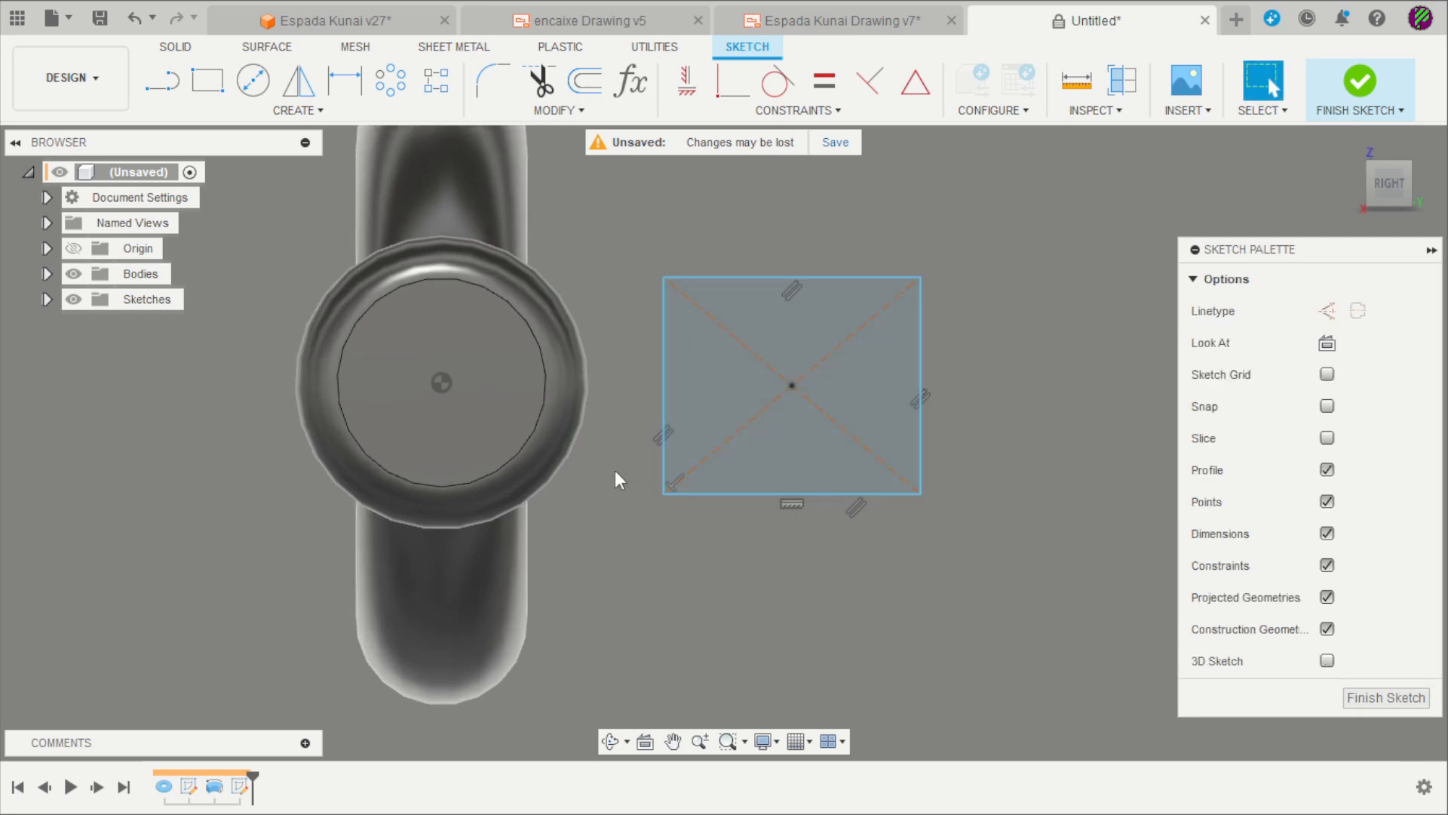
- Delete the perpendicular constraint at the rectangle's lower corner and the horizontal constraint on its lower edge
{"action": "left_click_drag", "start_coordinate": [620, 468], "coordinate": [715, 536]}
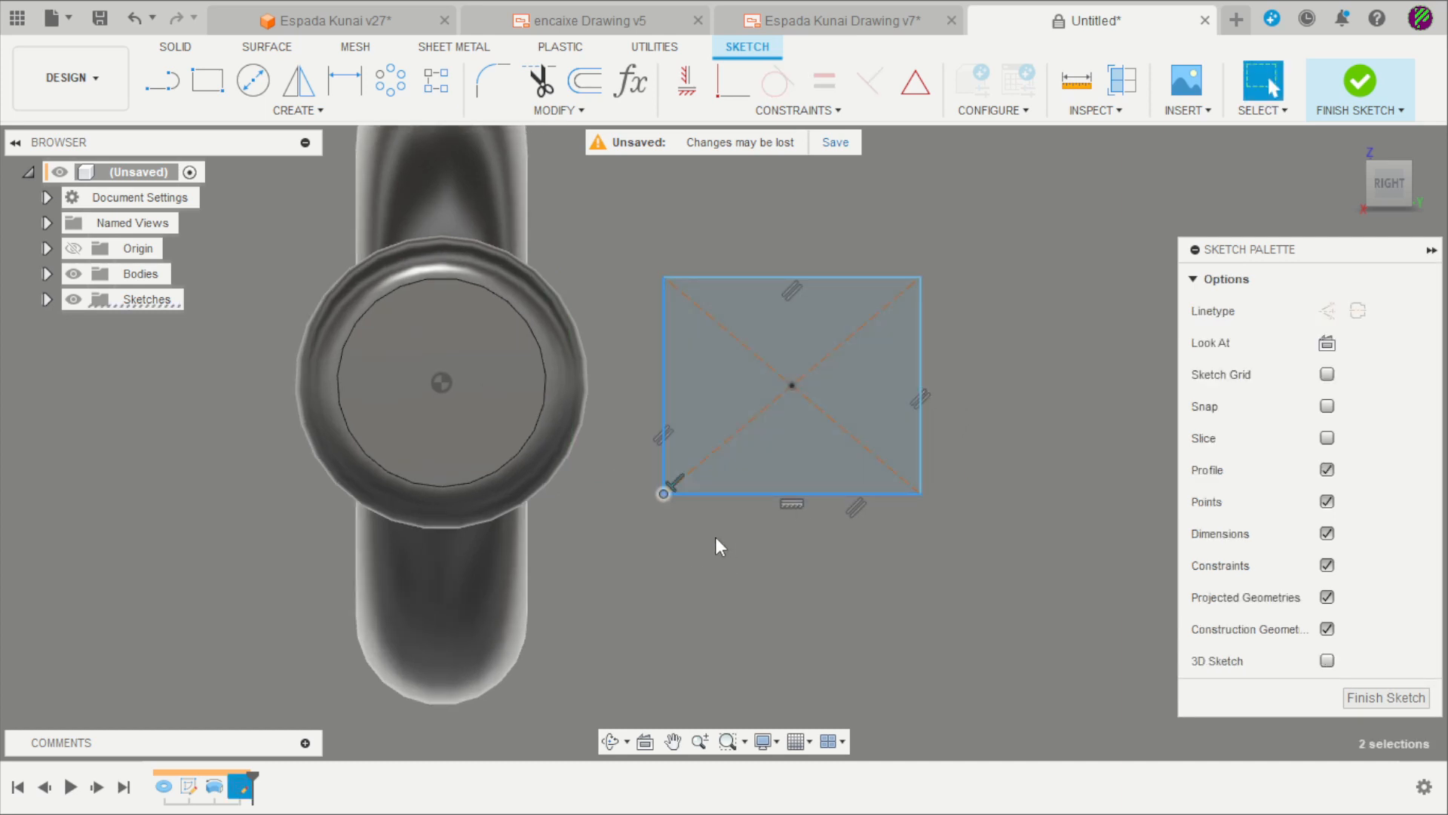
{"action": "key", "text": "Delete"}
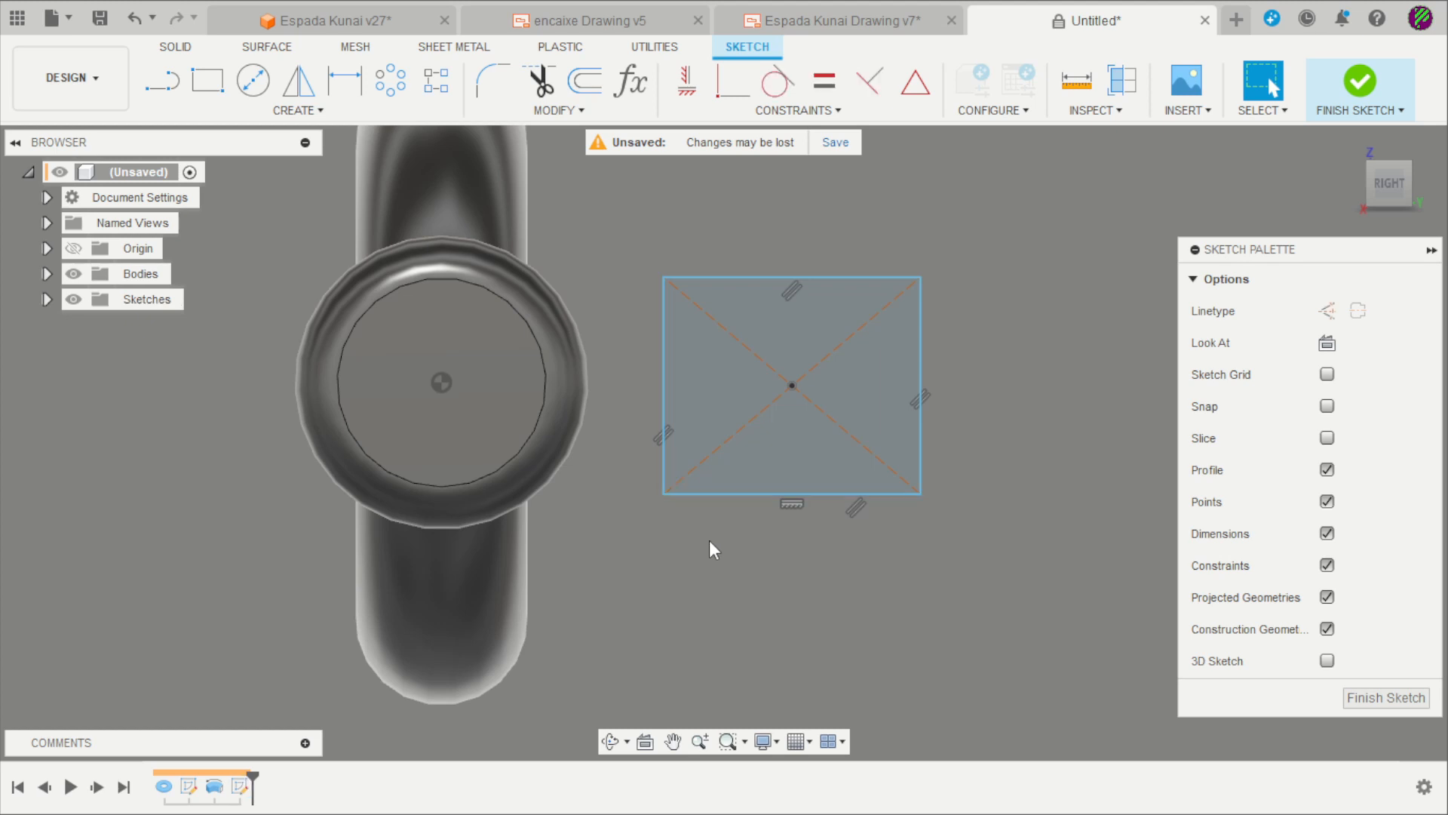
{"action": "left_click", "coordinate": [792, 504]}
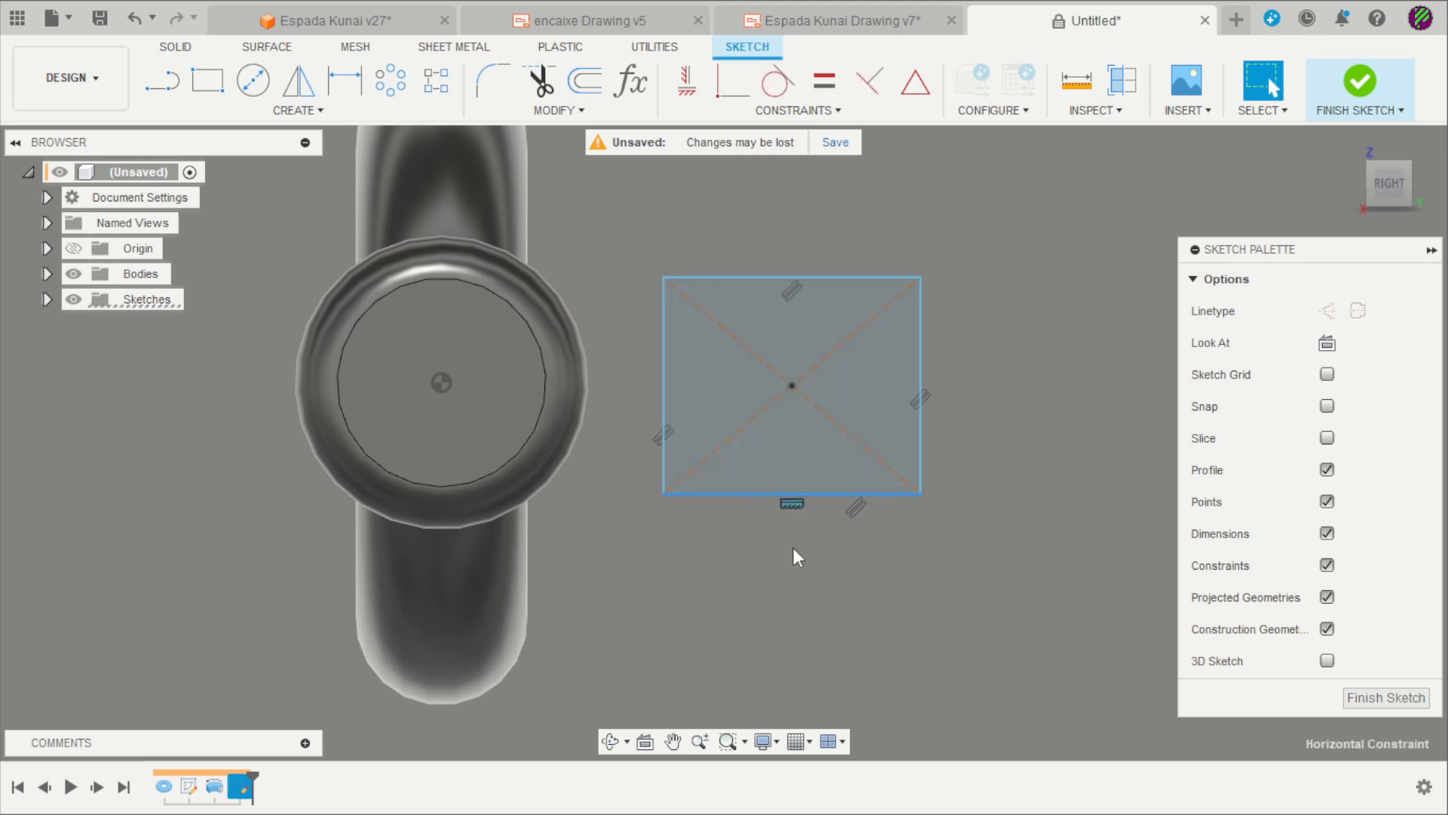
{"action": "key", "text": "Delete"}
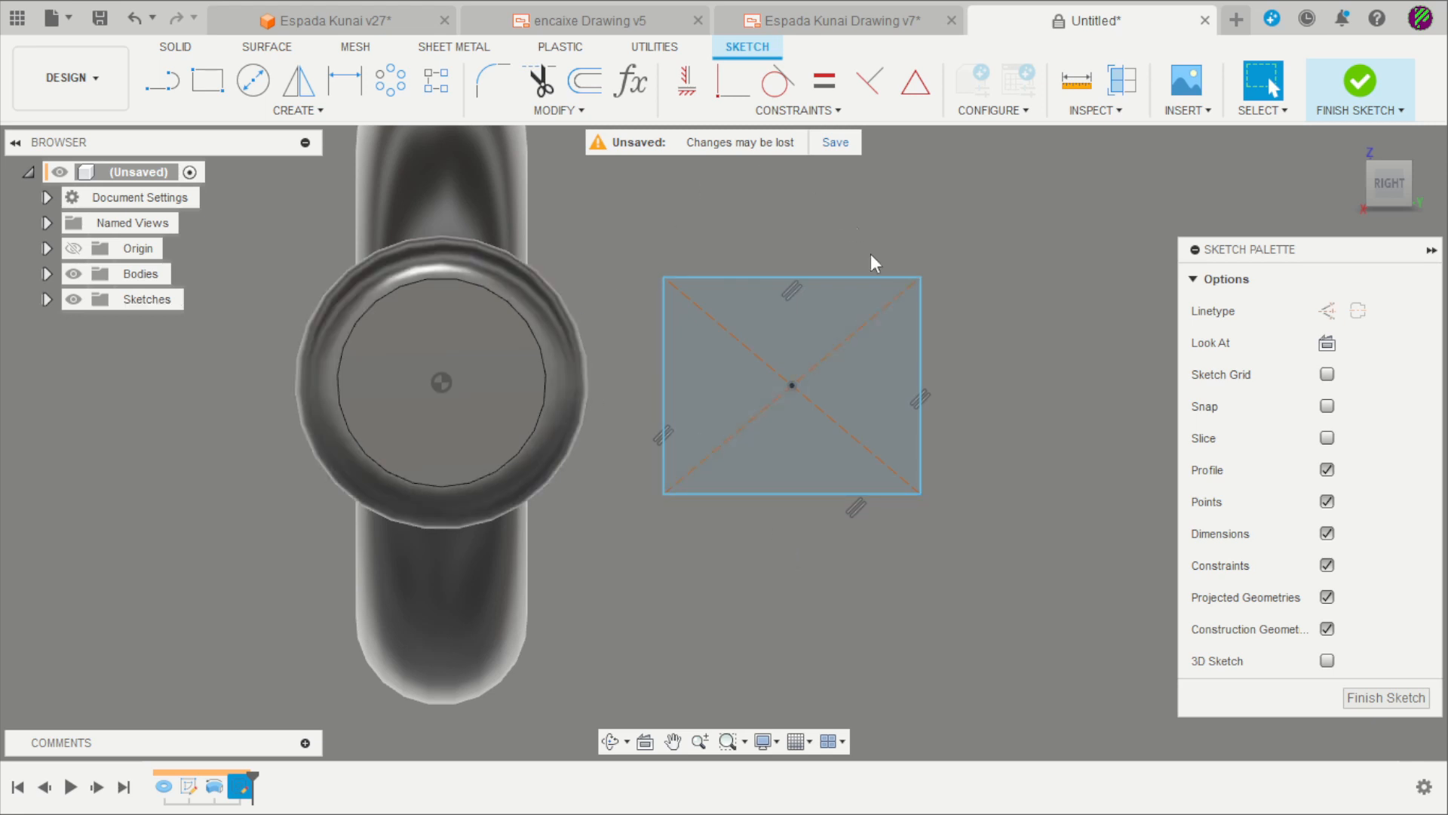
- Constrain one diagonal of the rectangle horizontal and the other vertical, turning it into a diamond
{"action": "scroll", "coordinate": [870, 255], "scroll_direction": "down", "scroll_amount": 1}
{"action": "left_click", "coordinate": [687, 81]}
{"action": "left_click", "coordinate": [765, 324]}
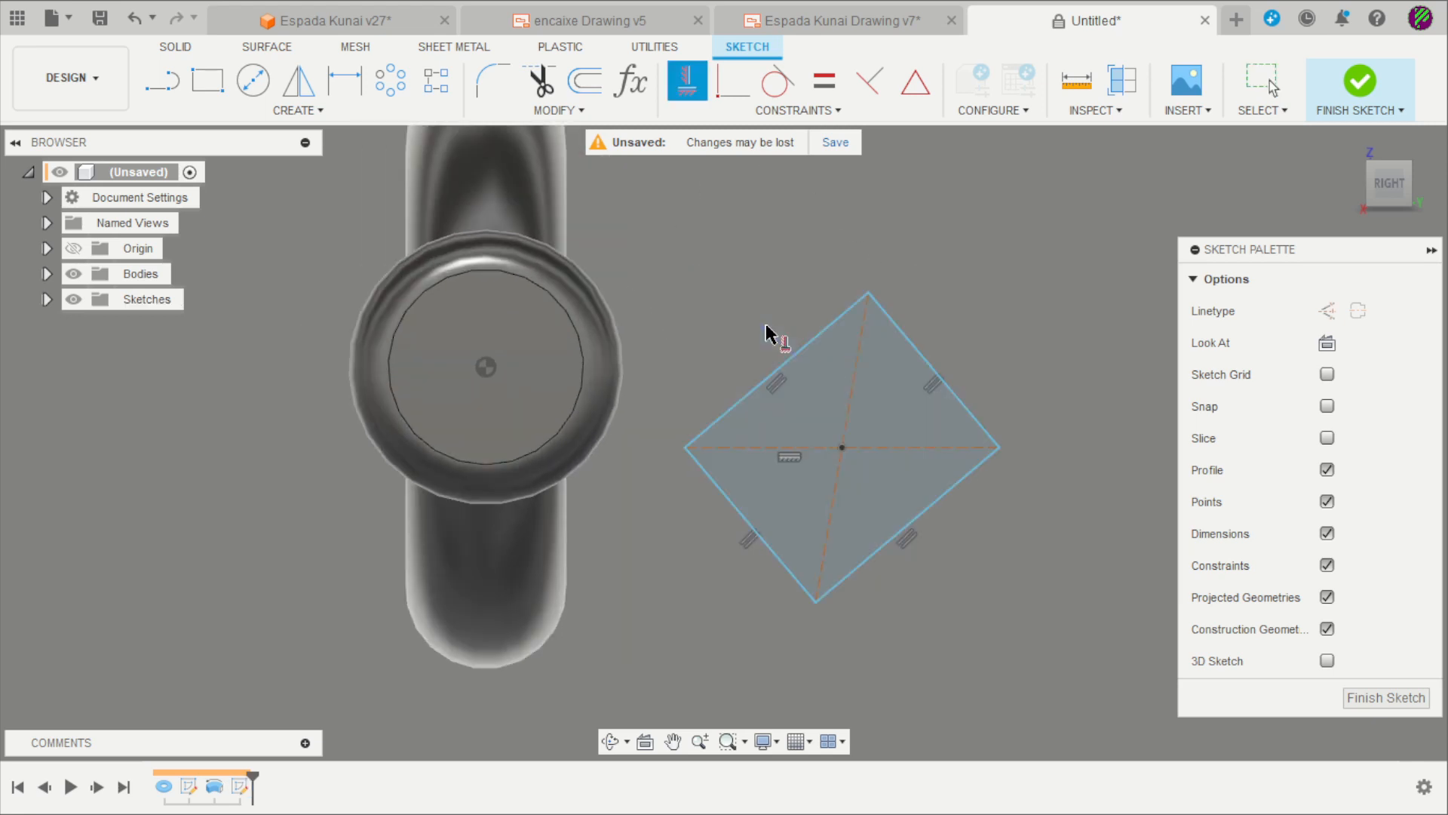
{"action": "left_click", "coordinate": [852, 411]}
{"action": "scroll", "coordinate": [865, 453], "scroll_direction": "down", "scroll_amount": 3}
{"action": "scroll", "coordinate": [860, 458], "scroll_direction": "up", "scroll_amount": 3}
{"action": "scroll", "coordinate": [853, 460], "scroll_direction": "down", "scroll_amount": 2}
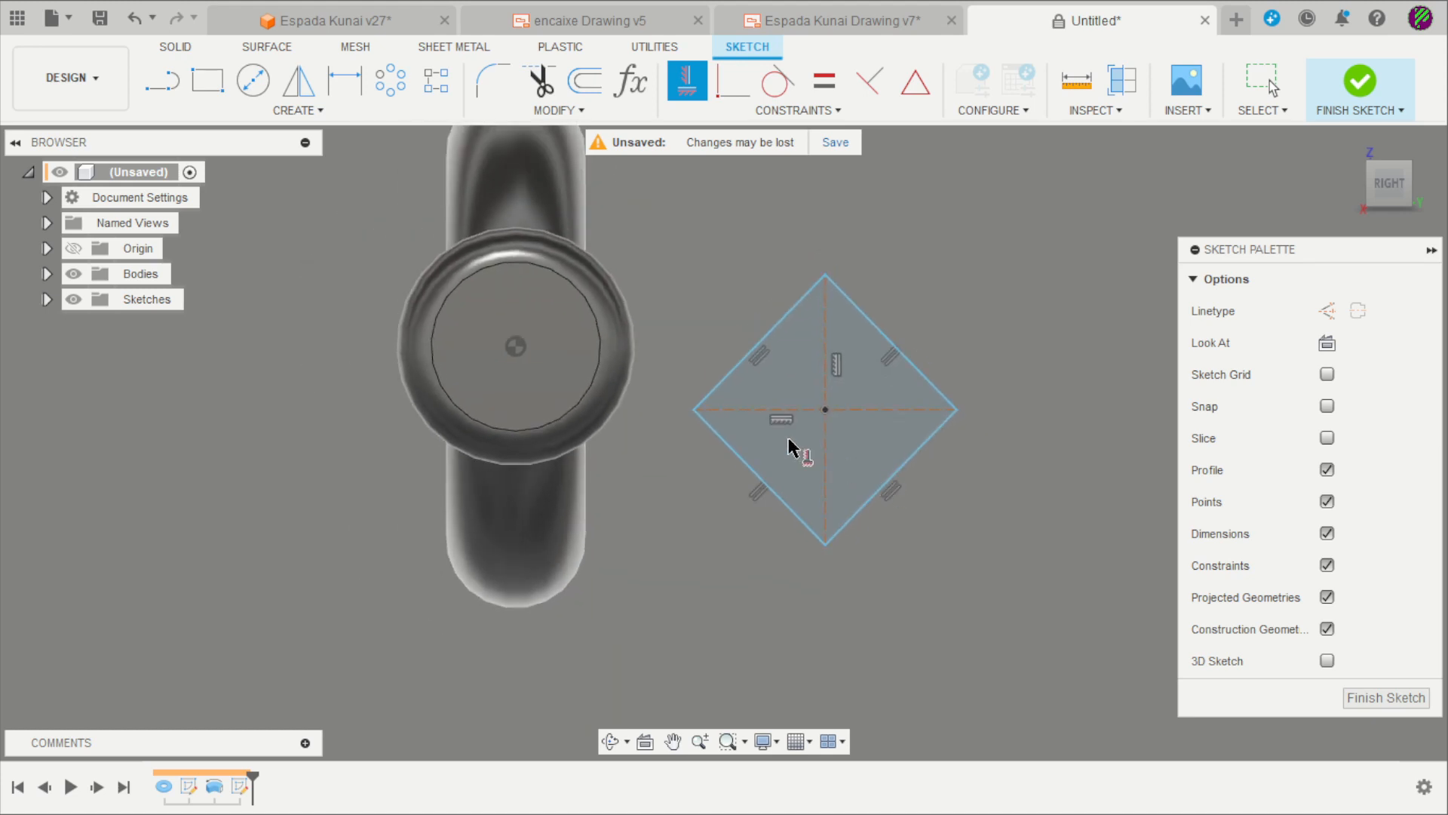
- Make the diamond's center point coincident with the center of the handle's end face
{"action": "left_click", "coordinate": [732, 81]}
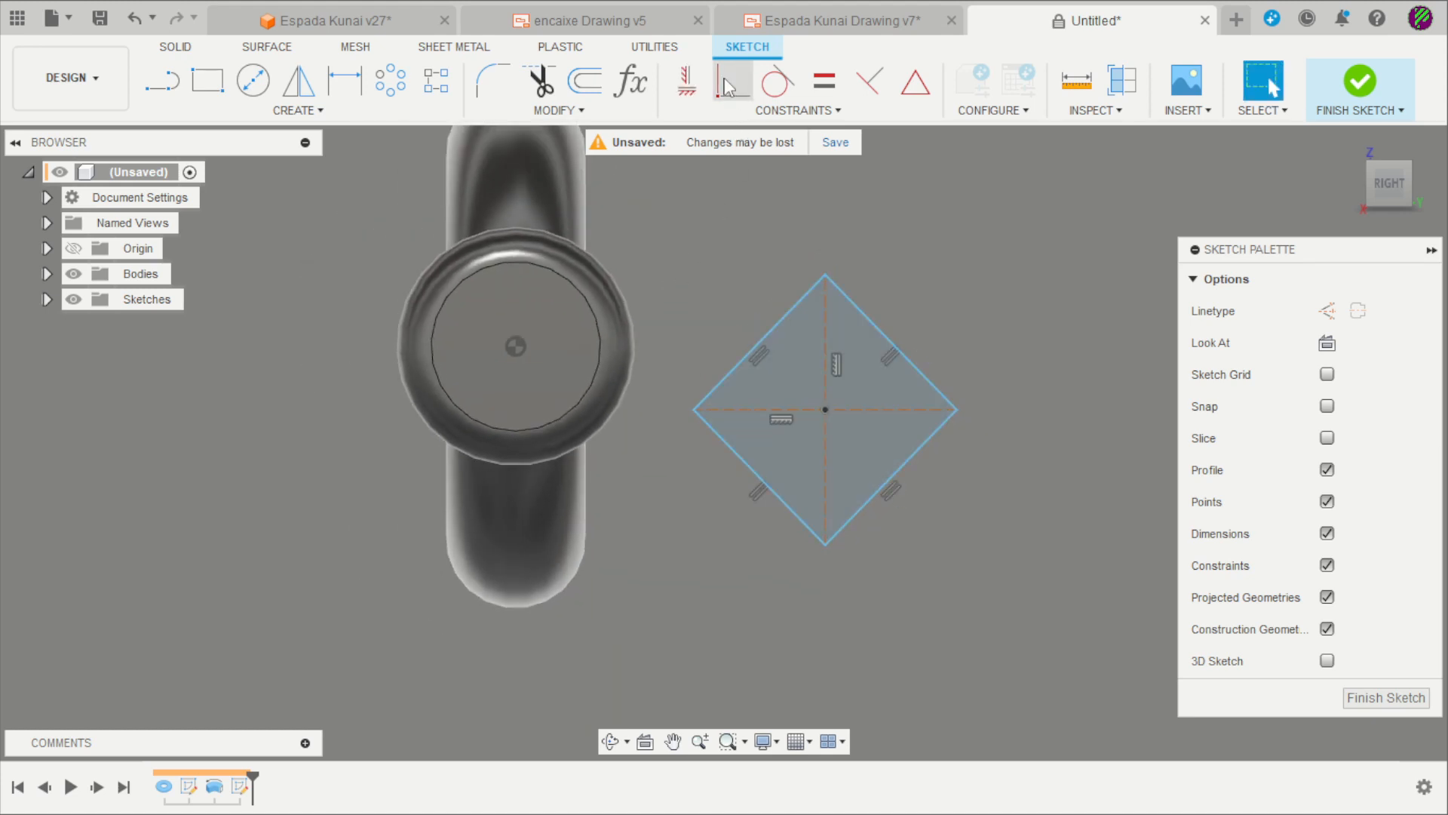
{"action": "left_click", "coordinate": [825, 411]}
{"action": "left_click", "coordinate": [517, 347]}
{"action": "scroll", "coordinate": [565, 356], "scroll_direction": "up", "scroll_amount": 3}
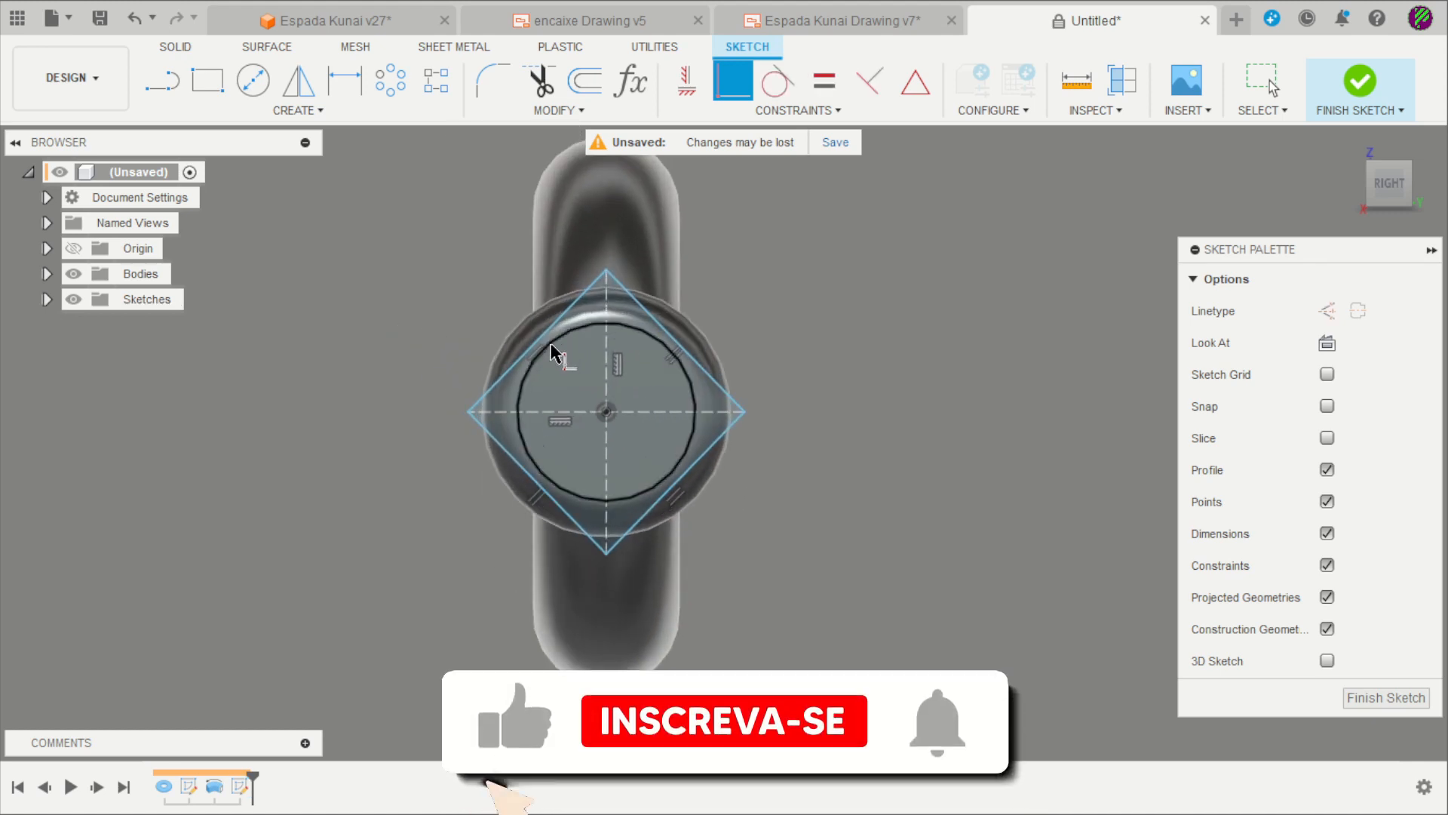
- Dimension the diamond's vertical diagonal on the handle's end face to 9 mm
{"action": "key", "text": "d"}
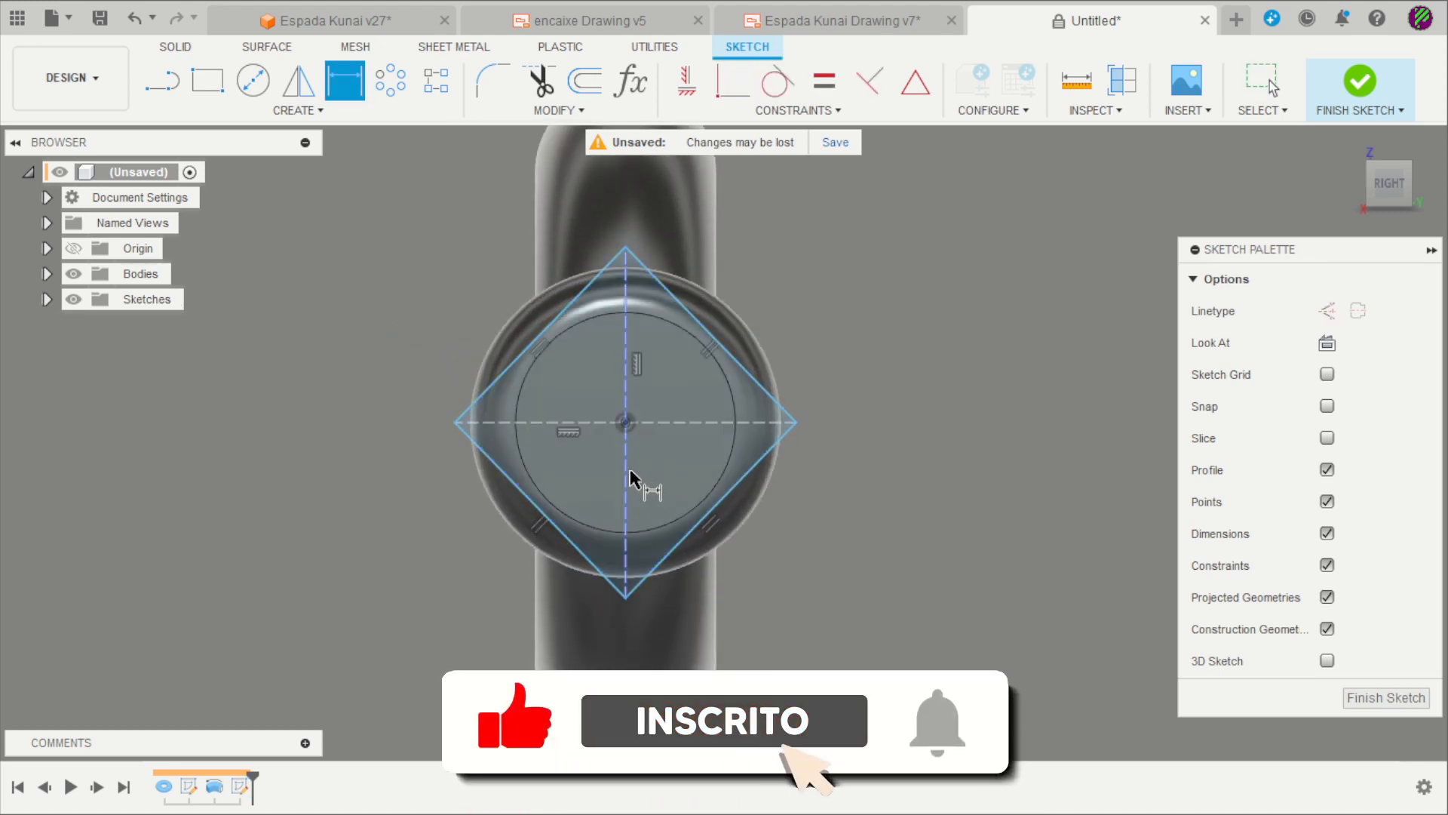
{"action": "left_click", "coordinate": [628, 479]}
{"action": "left_click", "coordinate": [932, 463]}
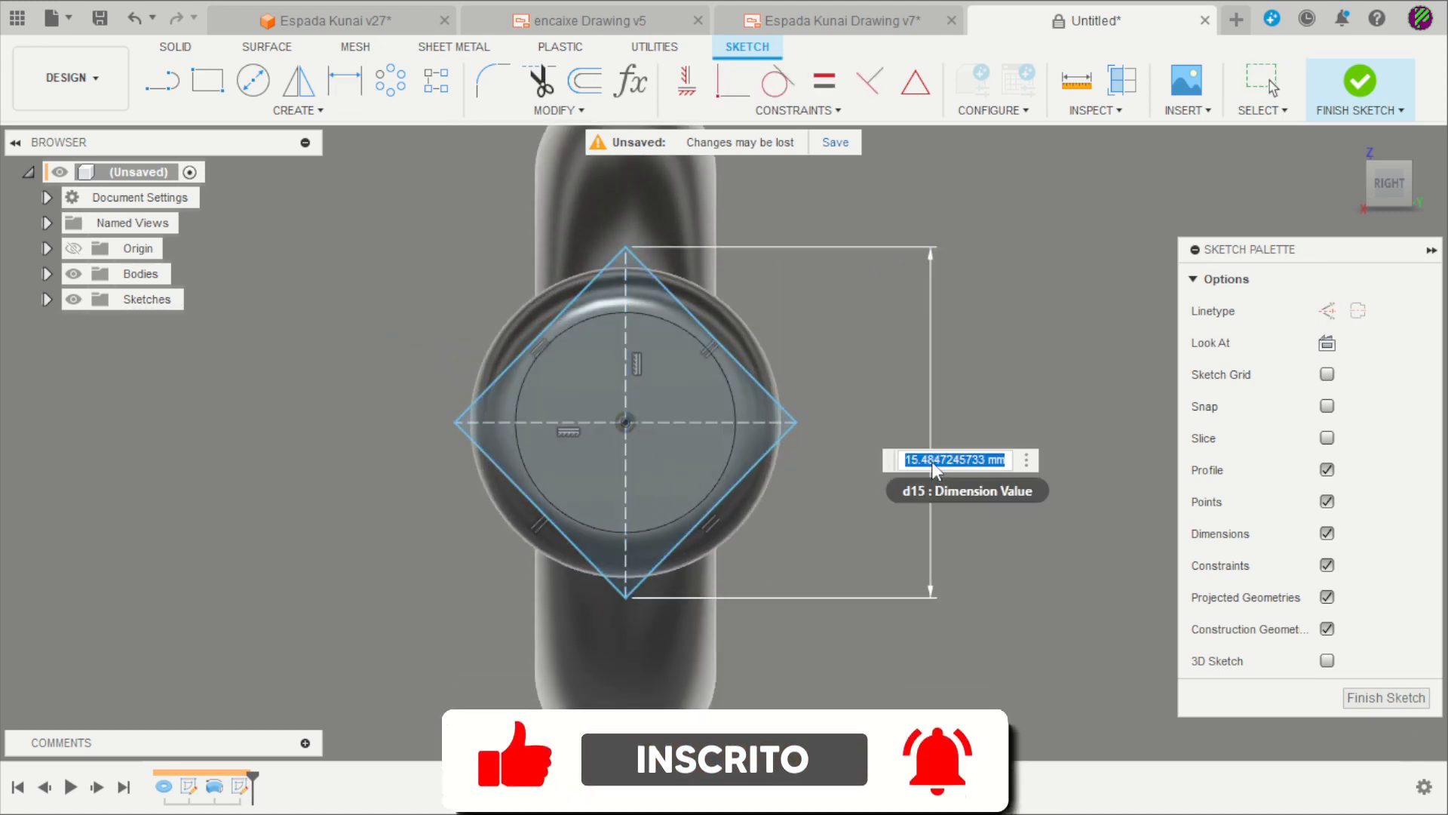
{"action": "type", "text": "9"}
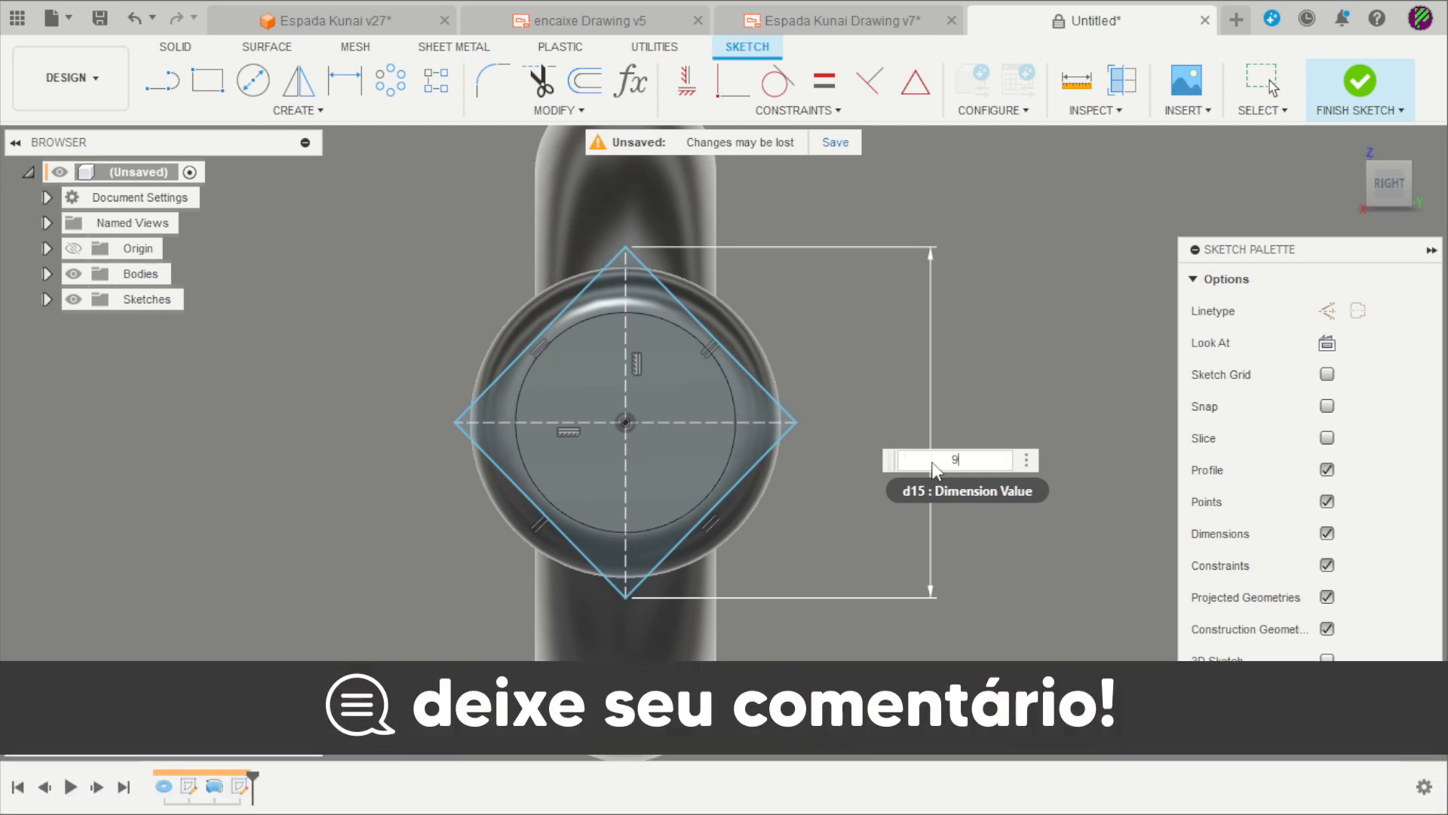
{"action": "key", "text": "Return"}
{"action": "scroll", "coordinate": [736, 449], "scroll_direction": "up", "scroll_amount": 2}
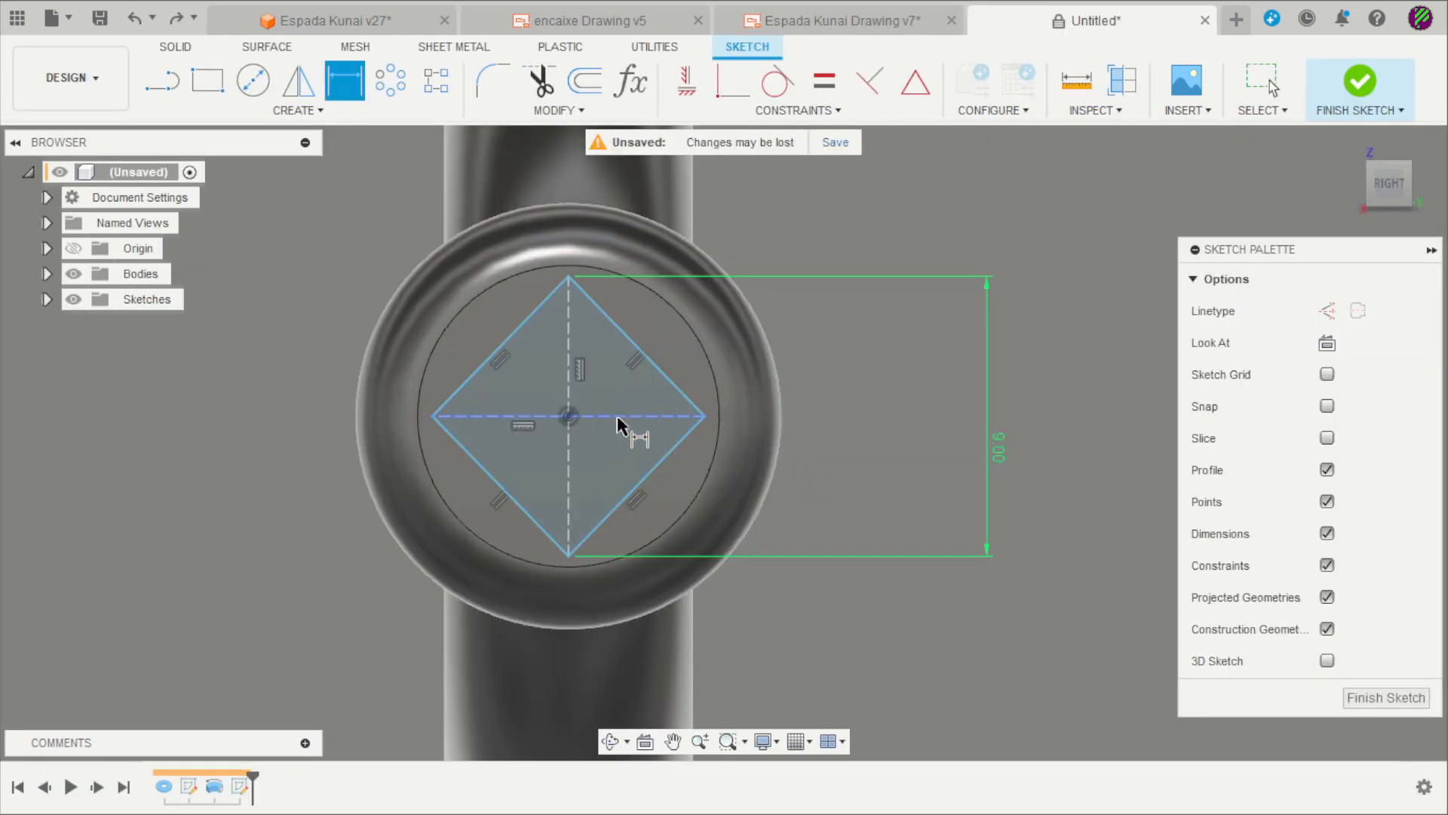
- Dimension the diamond's horizontal diagonal to 4 mm and finish the sketch
{"action": "left_click", "coordinate": [625, 498]}
{"action": "scroll", "coordinate": [604, 562], "scroll_direction": "down", "scroll_amount": 2}
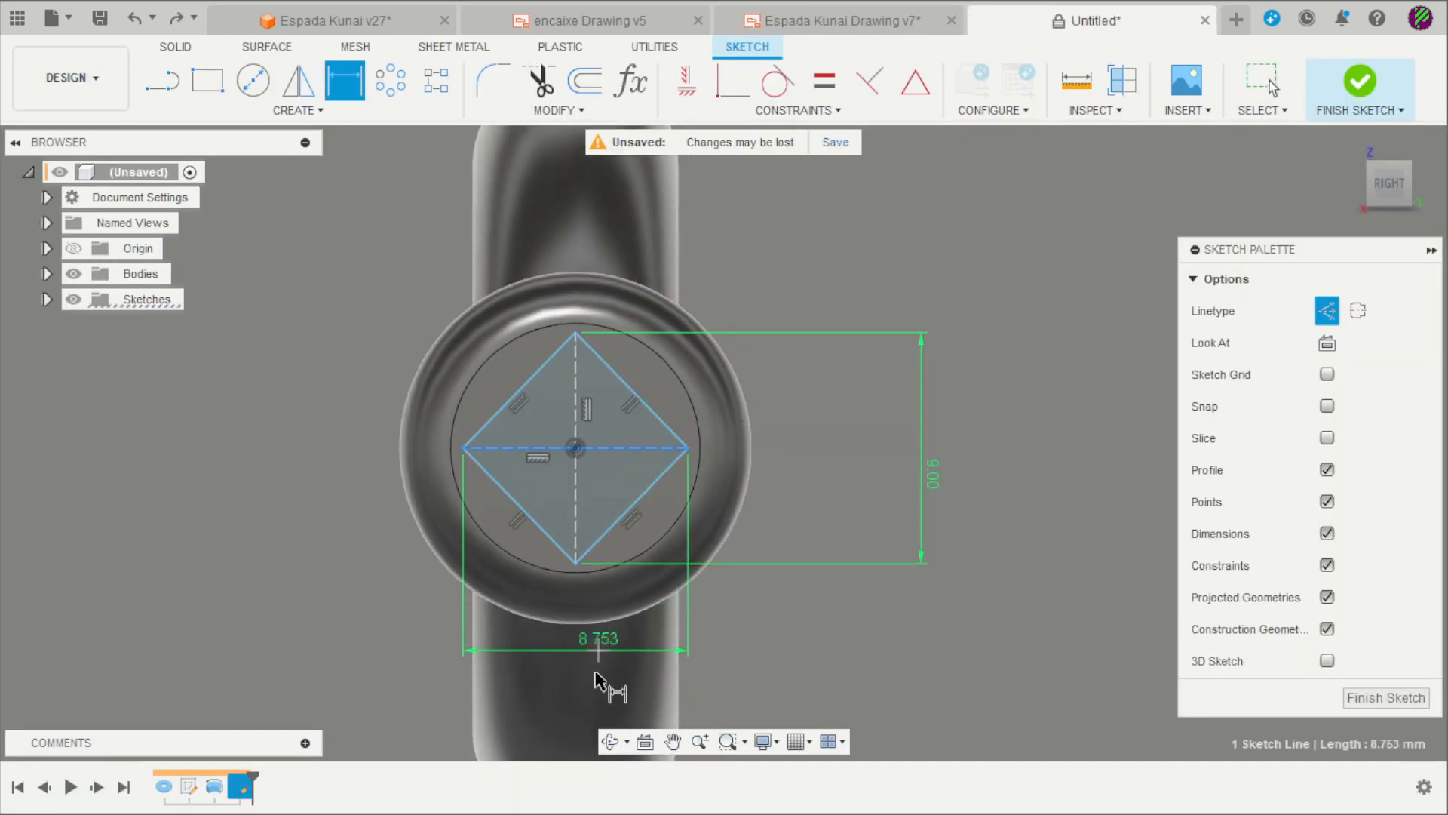
{"action": "left_click", "coordinate": [591, 677]}
{"action": "type", "text": "4"}
{"action": "key", "text": "Return"}
{"action": "scroll", "coordinate": [837, 385], "scroll_direction": "down", "scroll_amount": 4}
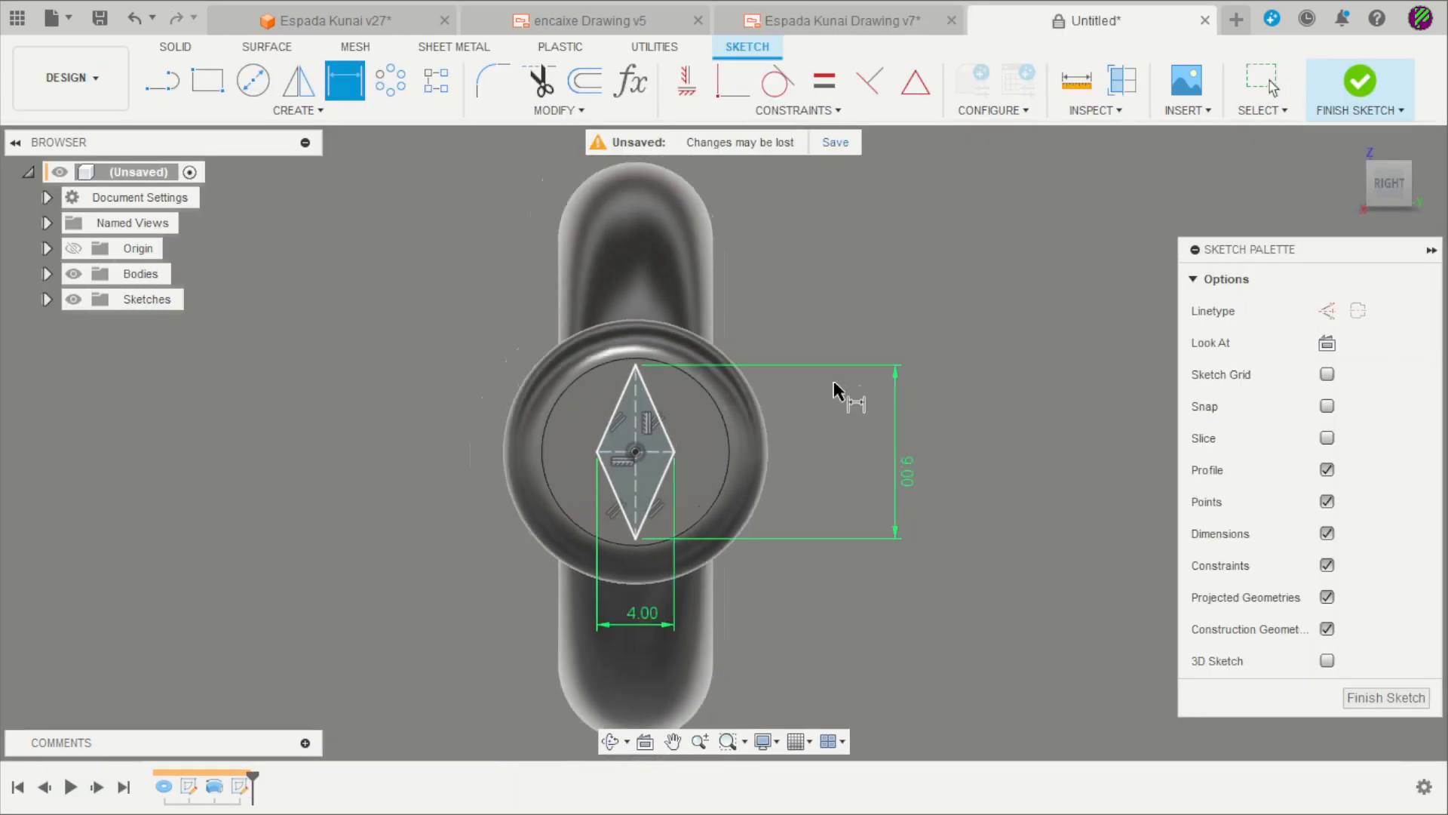
{"action": "left_click", "coordinate": [1360, 84]}
- Begin an offset construction plane based on the YZ origin plane
{"action": "middle_click_drag", "start_coordinate": [795, 328], "coordinate": [999, 423], "text": "shift"}
{"action": "scroll", "coordinate": [588, 433], "scroll_direction": "down", "scroll_amount": 4}
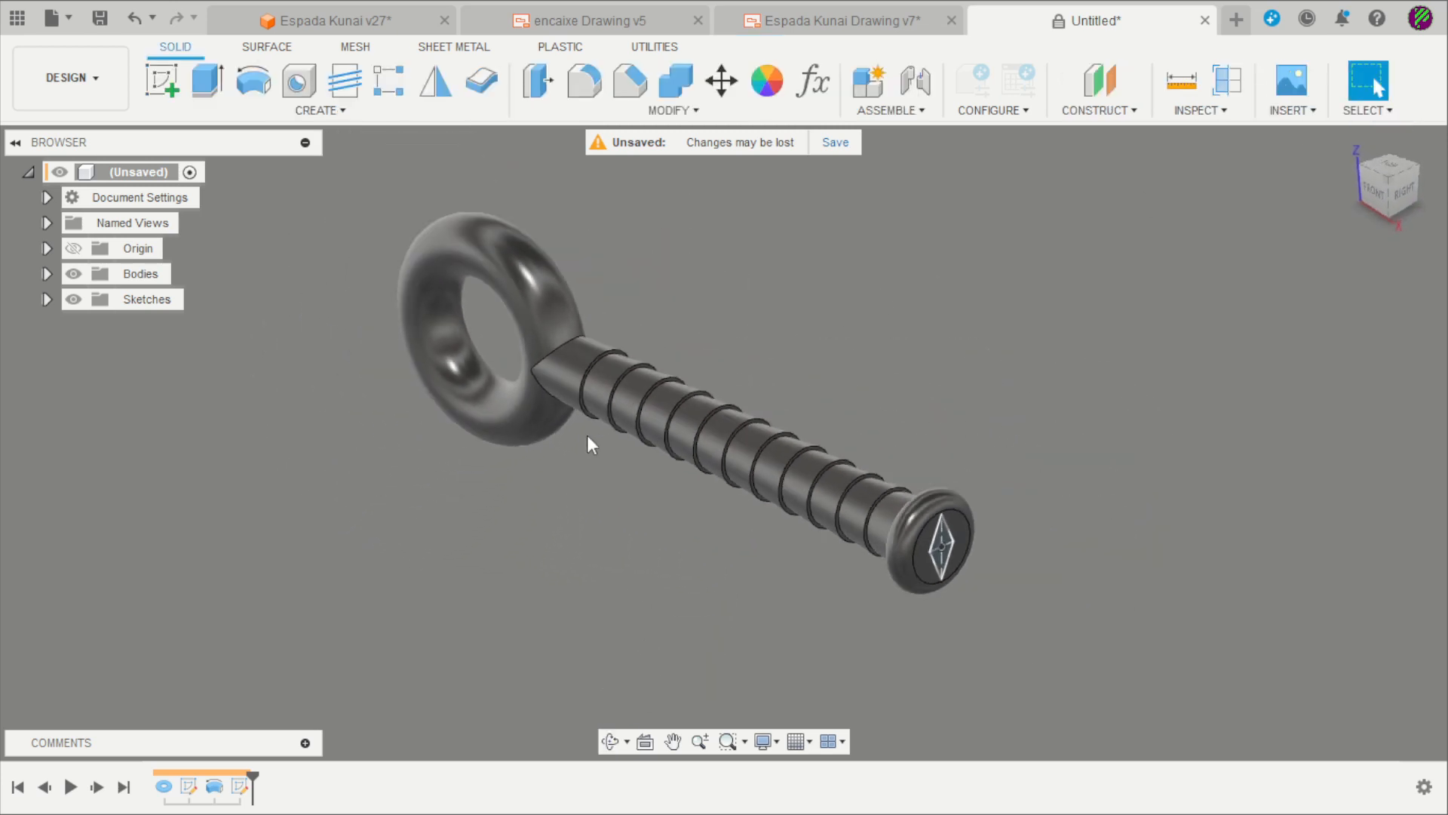
{"action": "left_click", "coordinate": [1101, 86]}
{"action": "scroll", "coordinate": [701, 223], "scroll_direction": "down", "scroll_amount": 1}
{"action": "left_click", "coordinate": [554, 219]}
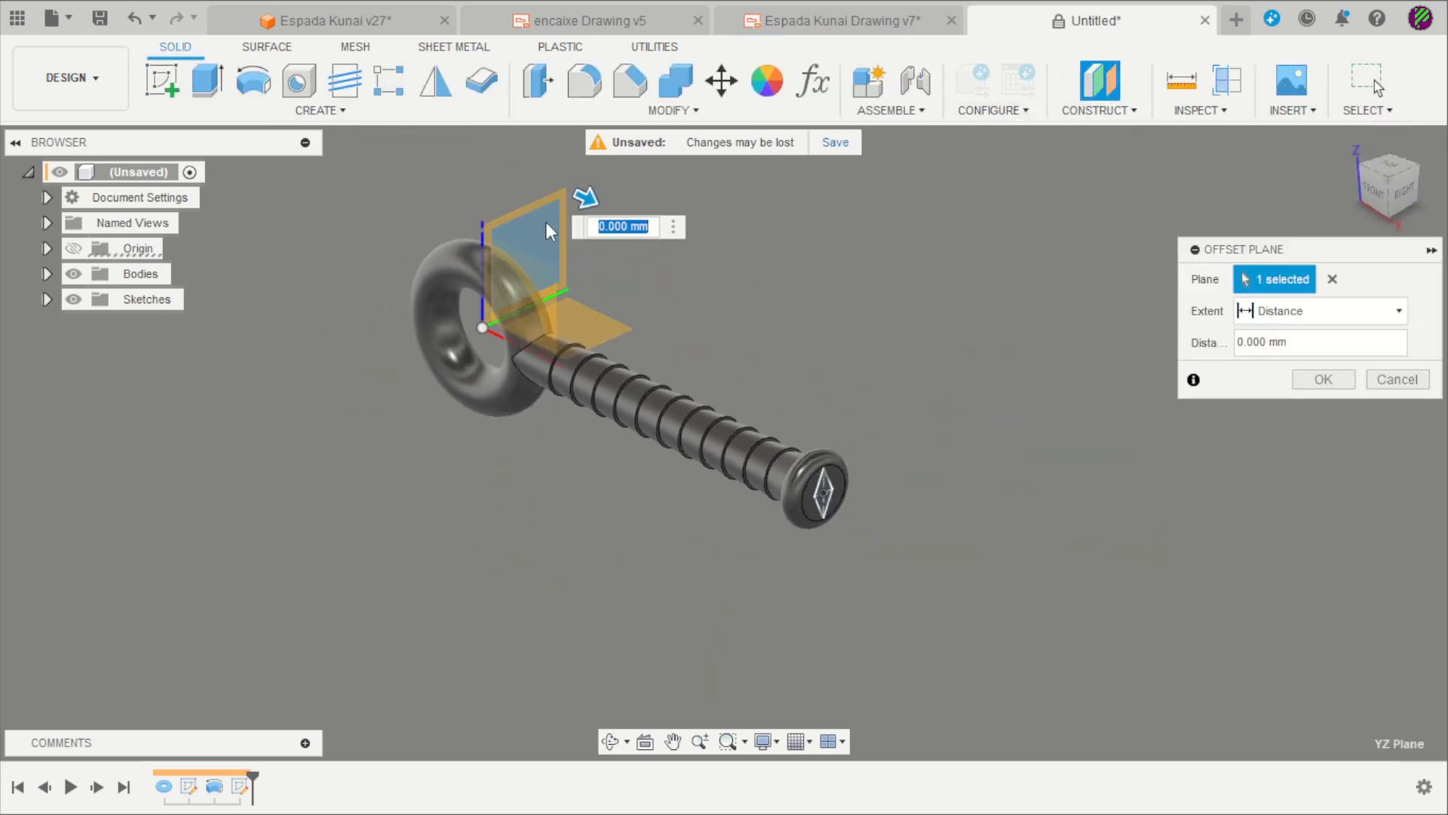
- Check the Espada Kunai drawing for the distances from the ring center to the blade's widest section and tip
{"action": "left_click", "coordinate": [838, 20]}
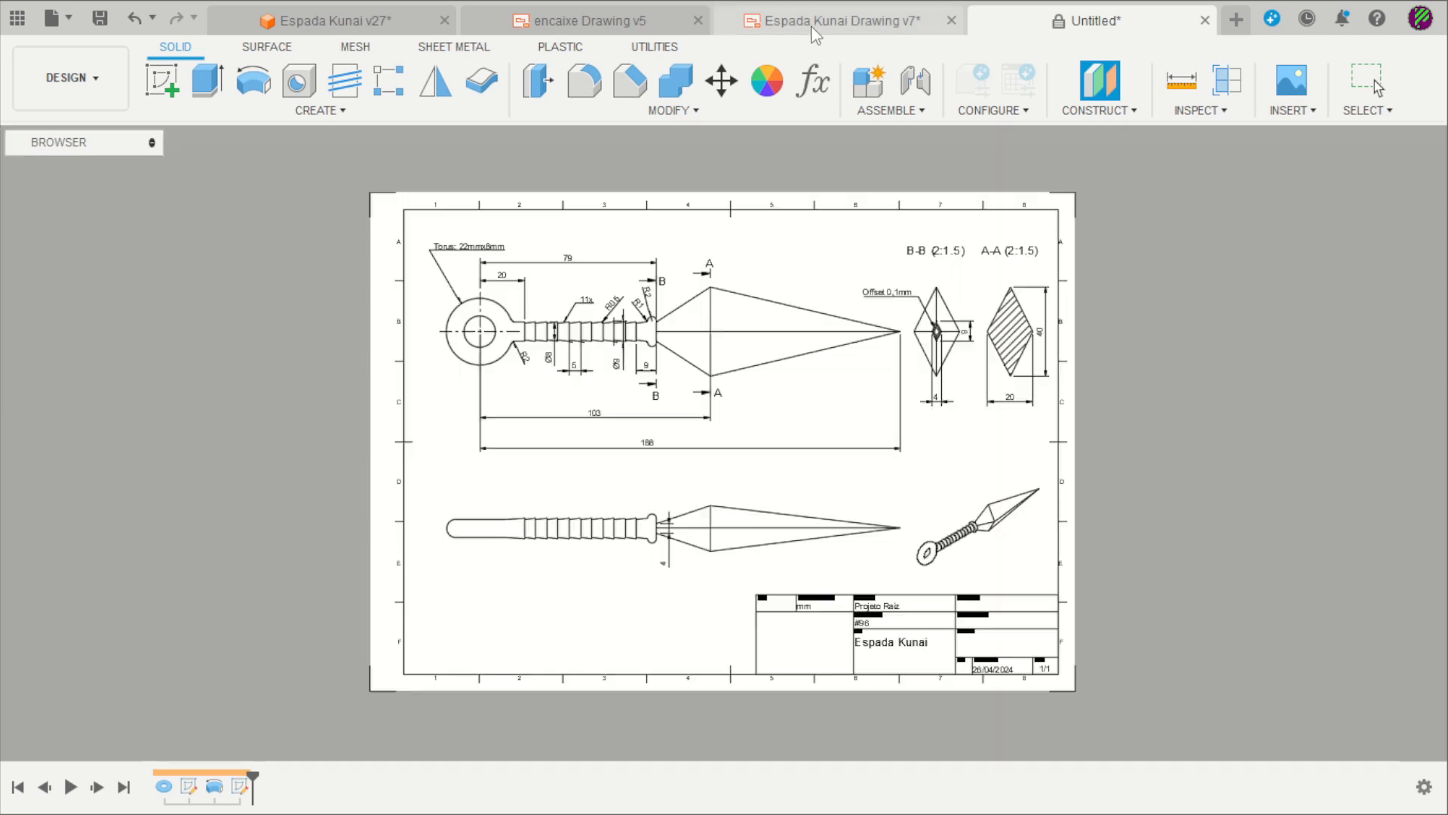
{"action": "scroll", "coordinate": [586, 443], "scroll_direction": "up", "scroll_amount": 2}
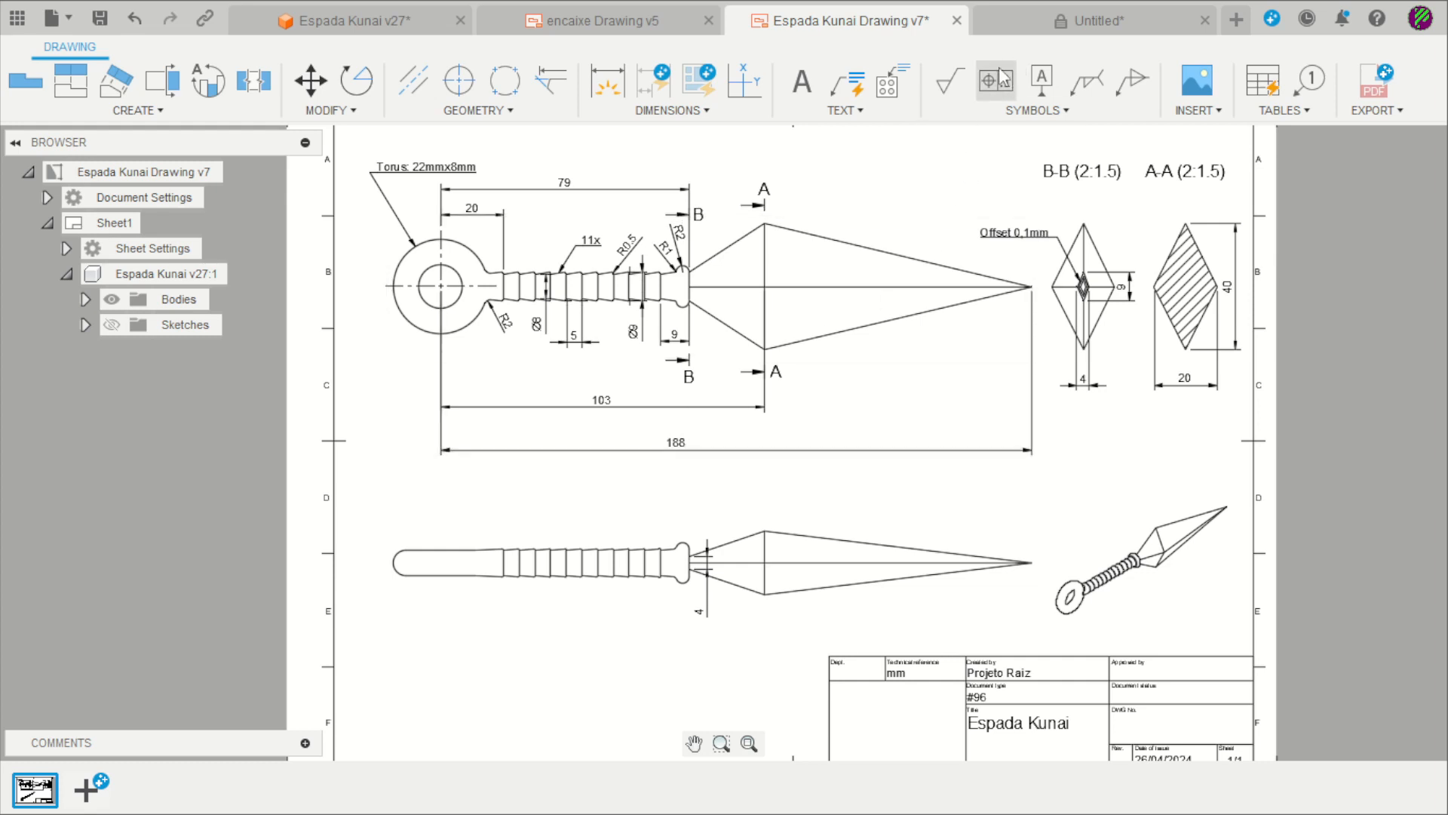
{"action": "left_click", "coordinate": [1034, 23]}
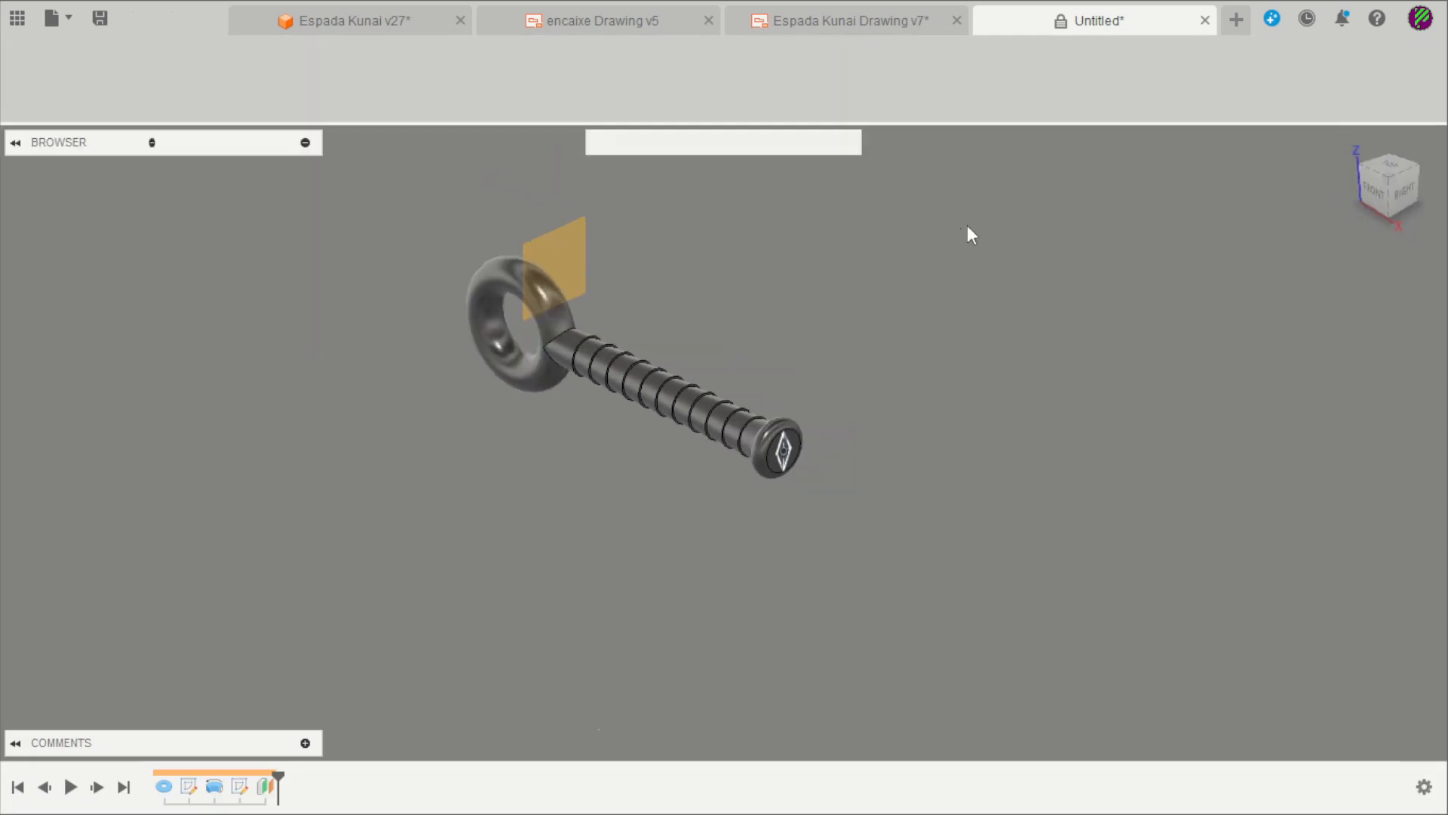
{"action": "left_click", "coordinate": [1100, 82]}
{"action": "middle_click_drag", "start_coordinate": [887, 229], "coordinate": [835, 276], "text": "shift"}
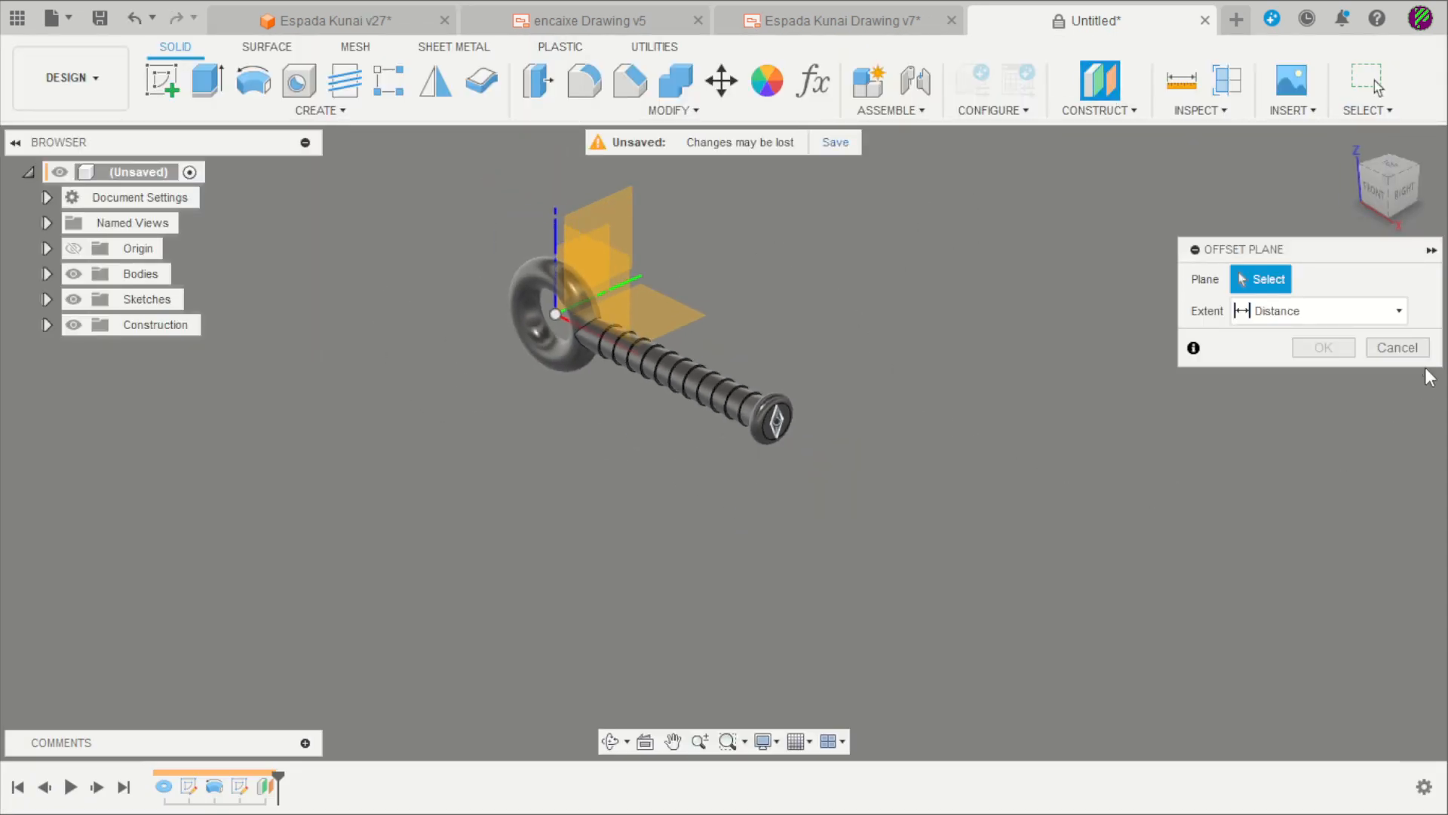
{"action": "left_click", "coordinate": [1398, 347]}
- Edit the existing offset plane and set its distance from the YZ plane to 103 mm
{"action": "double_click", "coordinate": [267, 787]}
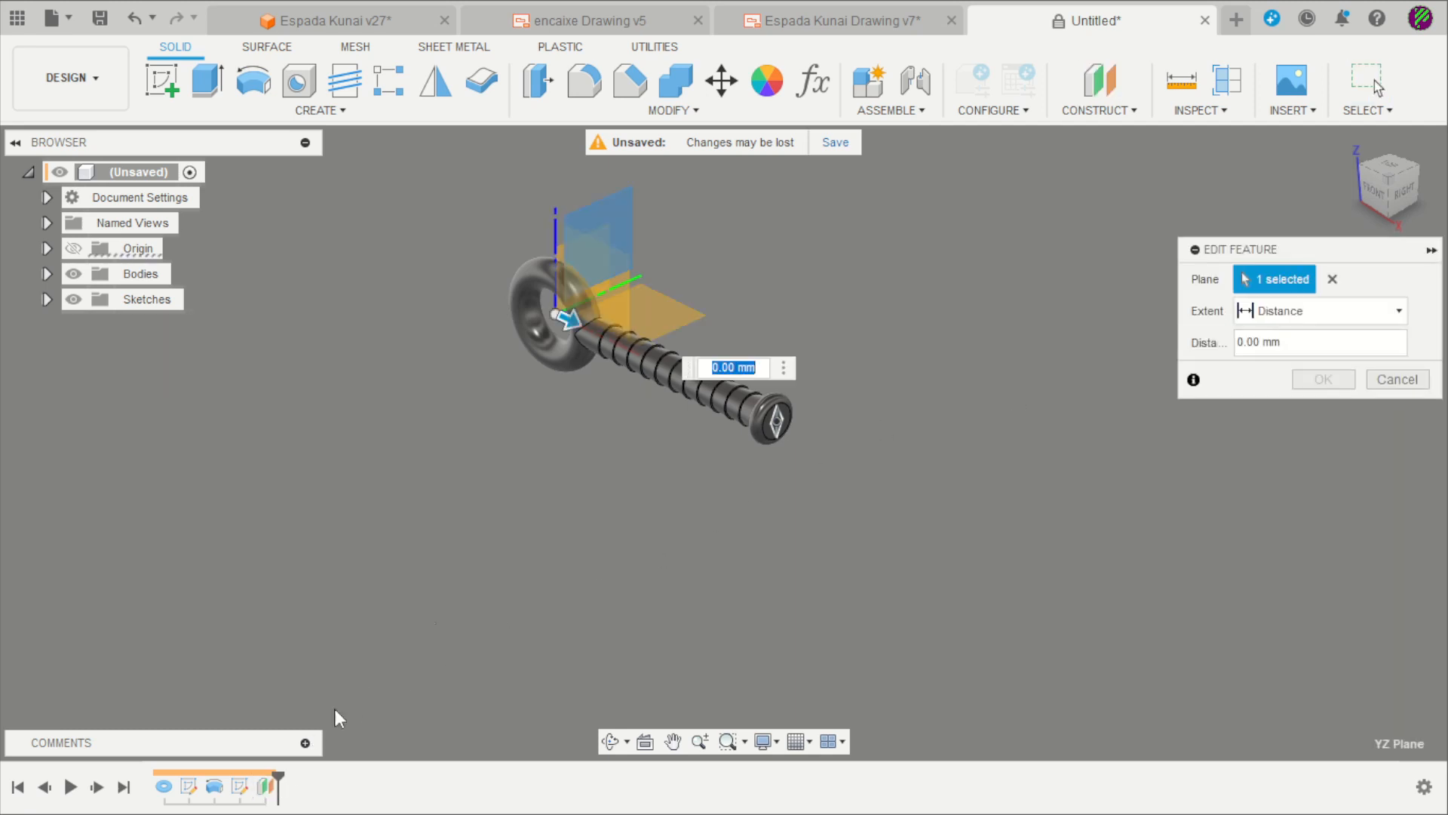
{"action": "type", "text": "10"}
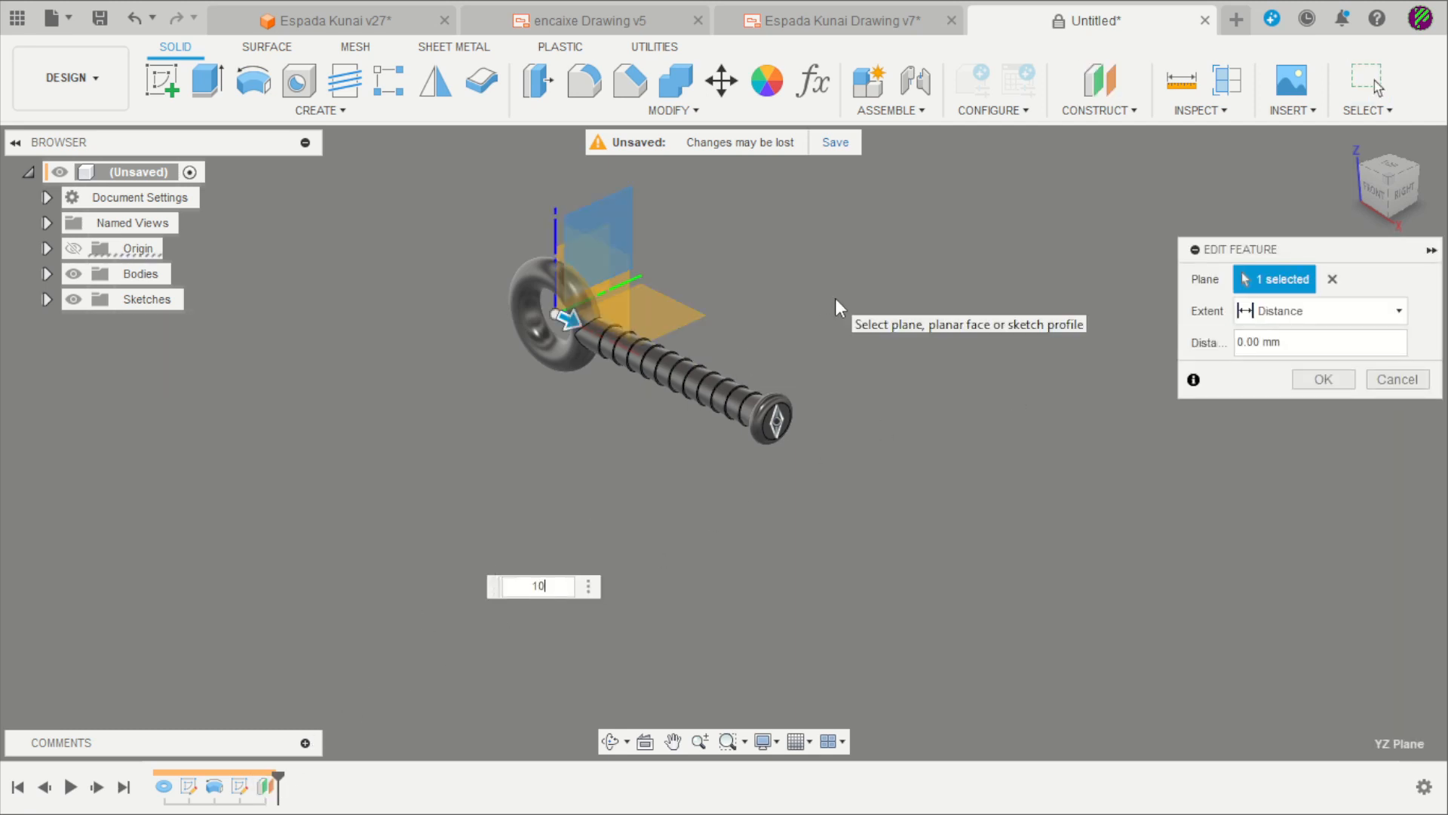
{"action": "type", "text": "3"}
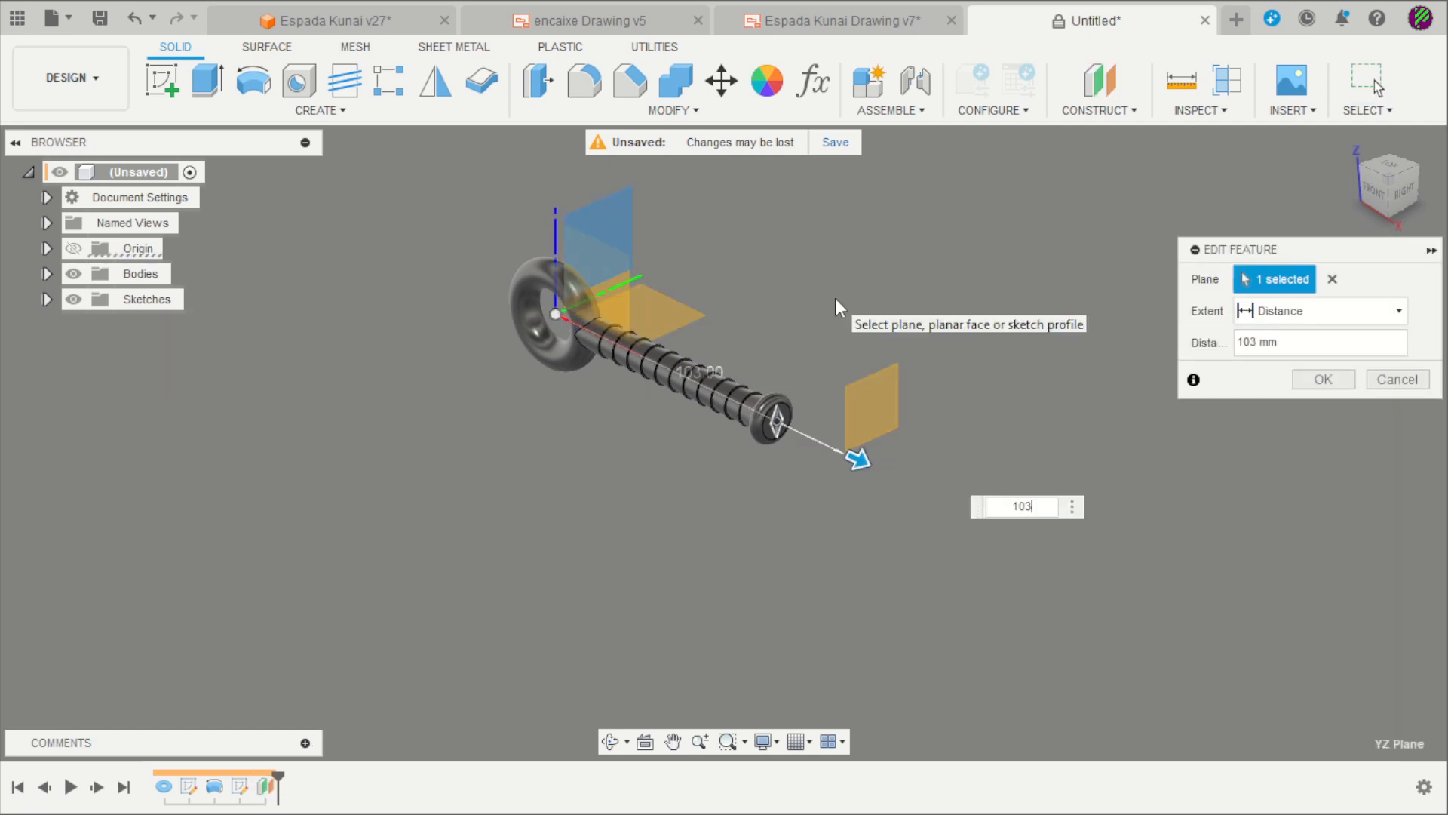
{"action": "left_click", "coordinate": [1324, 379]}
- Create a second construction plane offset 188 mm from the YZ plane, on the blade side
{"action": "left_click", "coordinate": [1100, 79]}
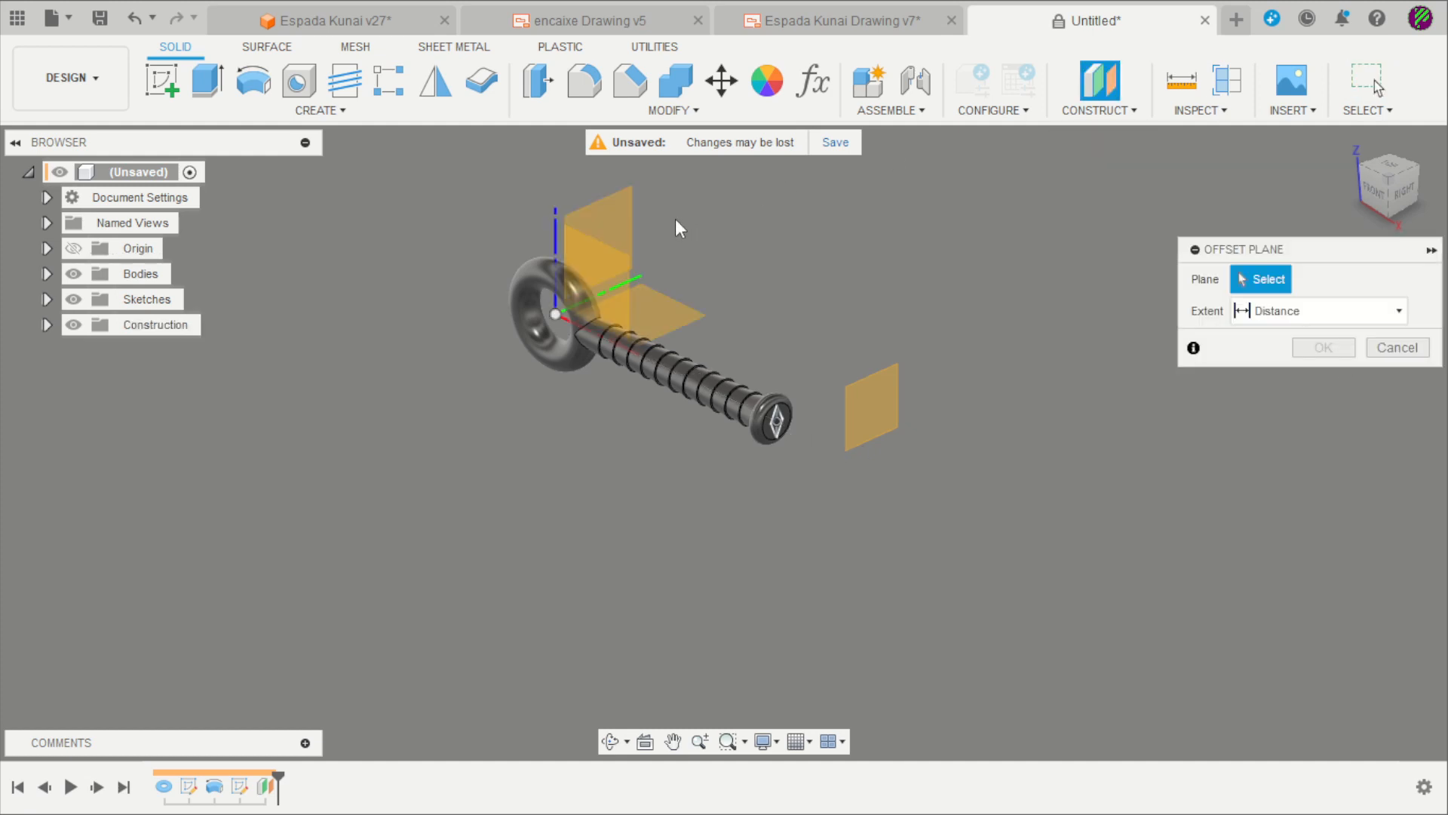
{"action": "left_click", "coordinate": [630, 213]}
{"action": "left_click_drag", "start_coordinate": [630, 240], "coordinate": [1015, 415]}
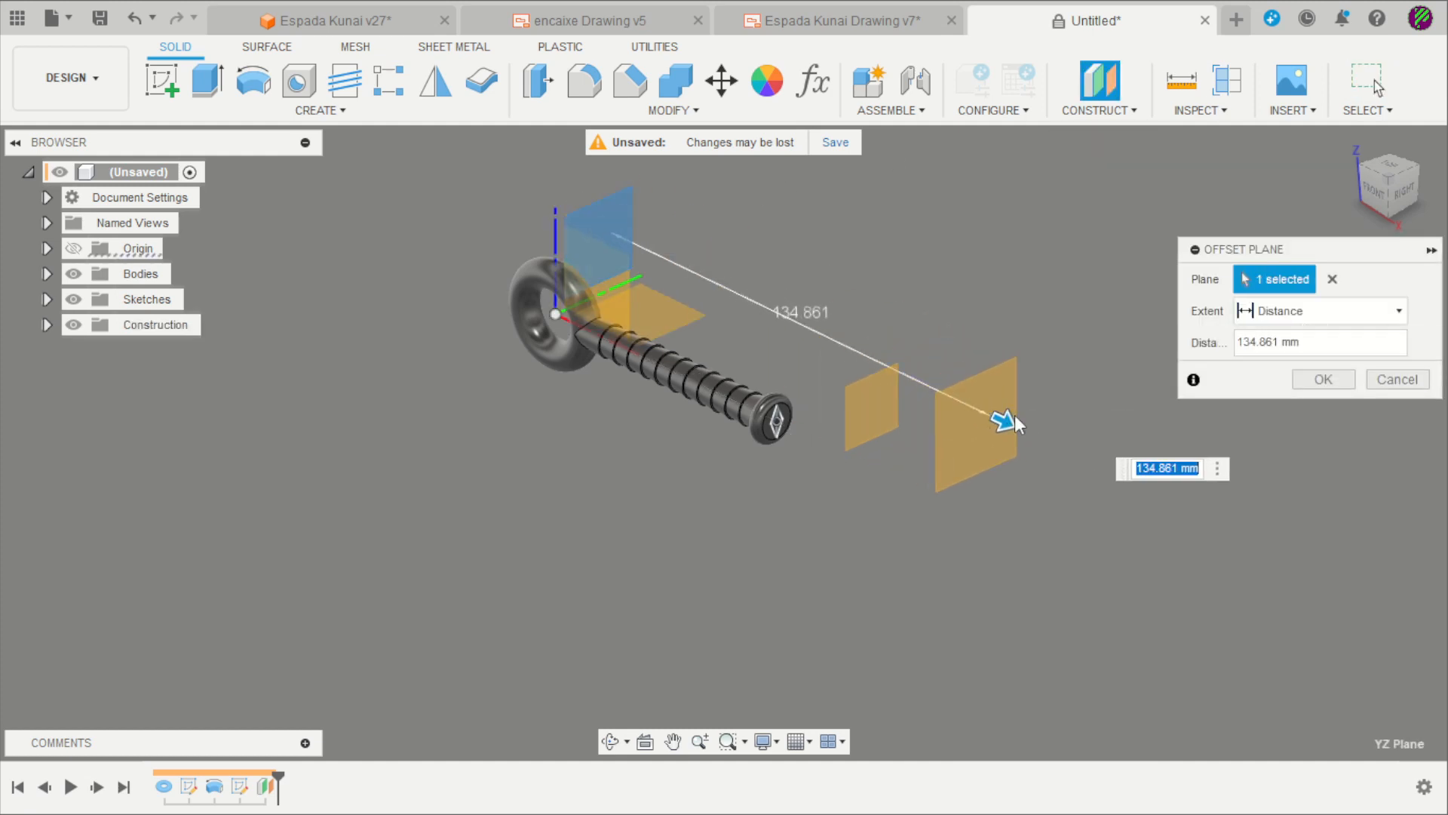
{"action": "type", "text": "188"}
{"action": "key", "text": "Return"}
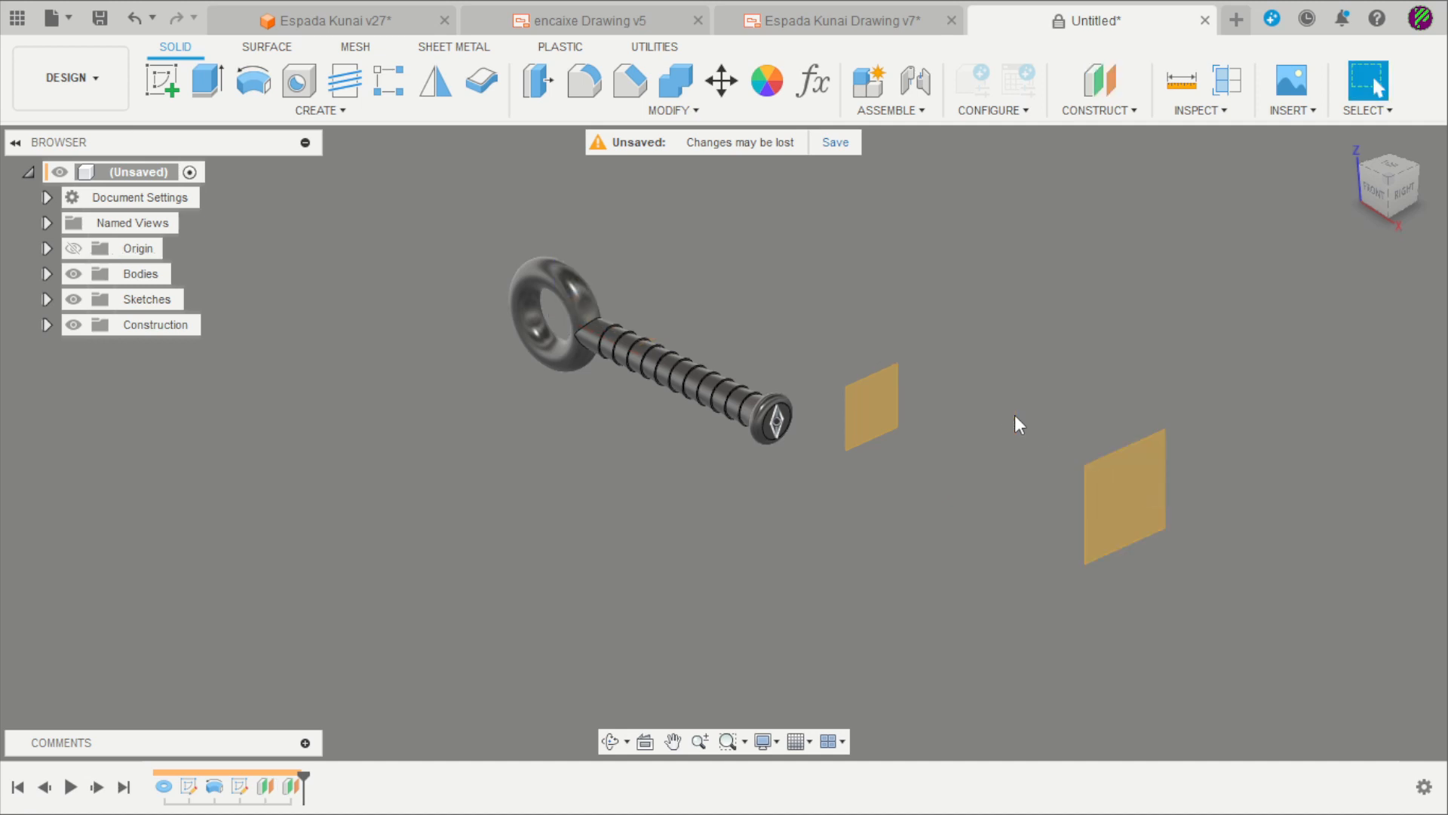
- Start a sketch on the 103 mm offset plane and draw a center rectangle in the empty area beside the handle
{"action": "left_click", "coordinate": [162, 80]}
{"action": "left_click", "coordinate": [880, 385]}
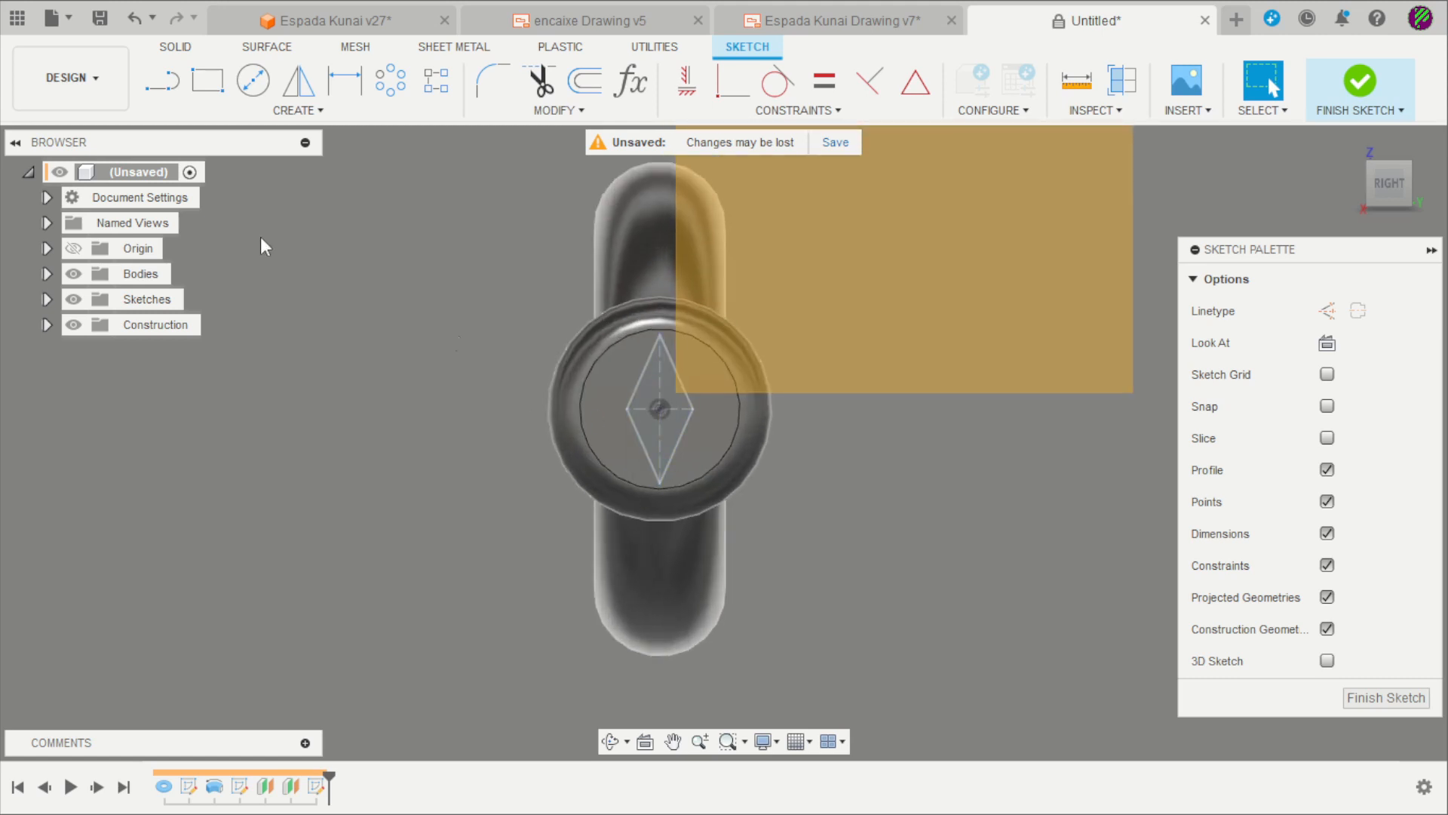
{"action": "left_click", "coordinate": [207, 80]}
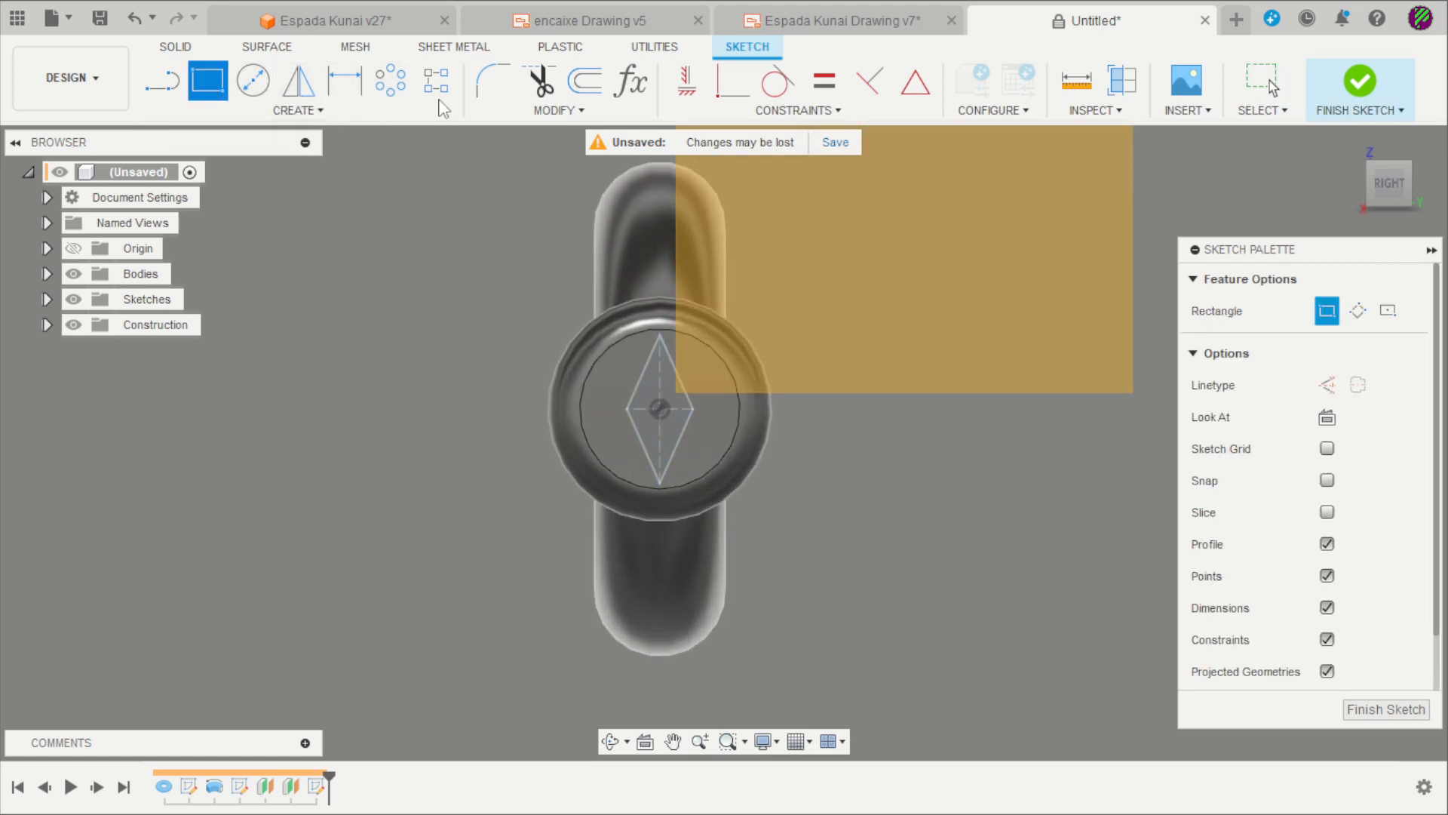
{"action": "left_click", "coordinate": [1388, 310]}
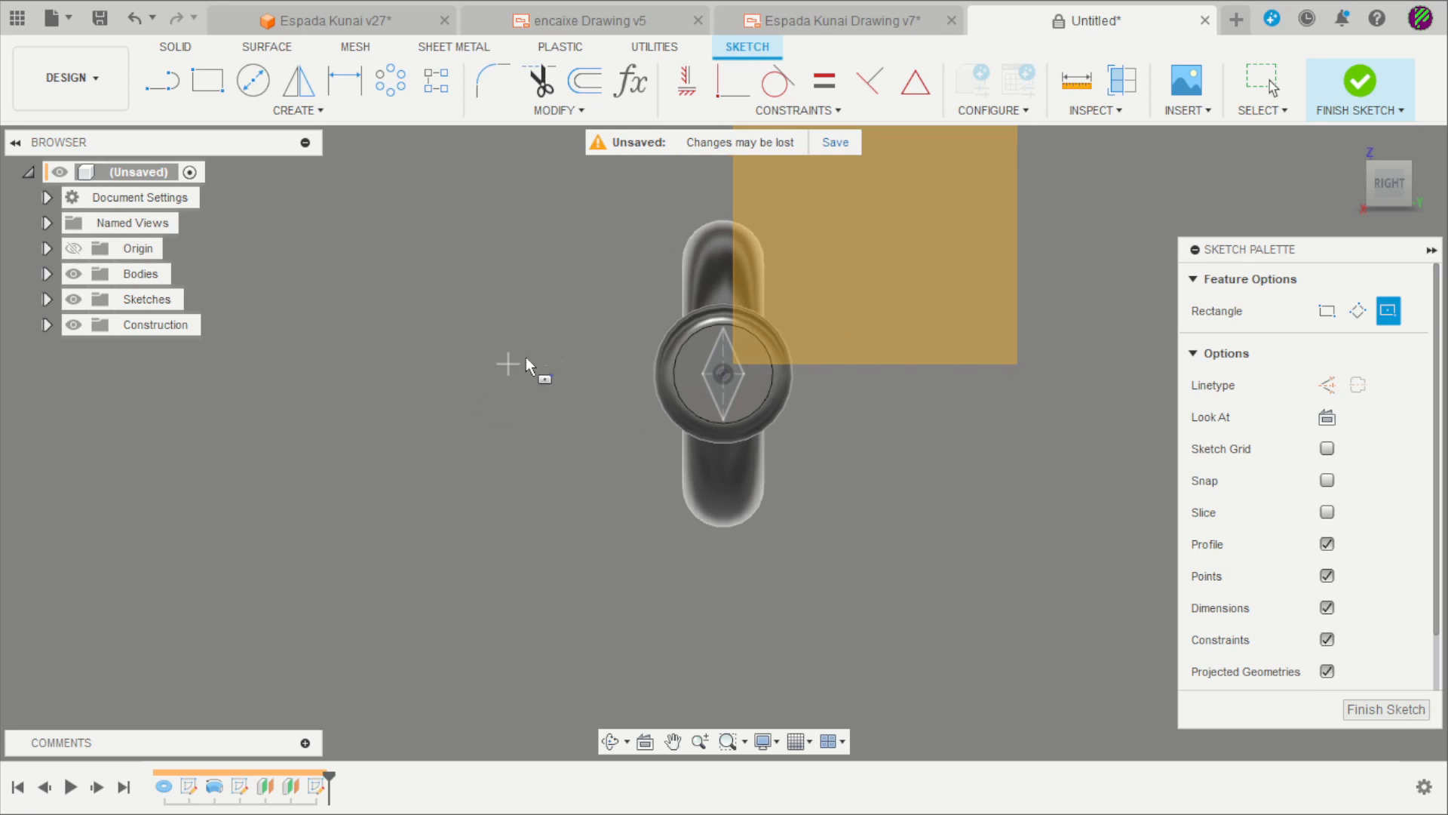
{"action": "left_click", "coordinate": [453, 359]}
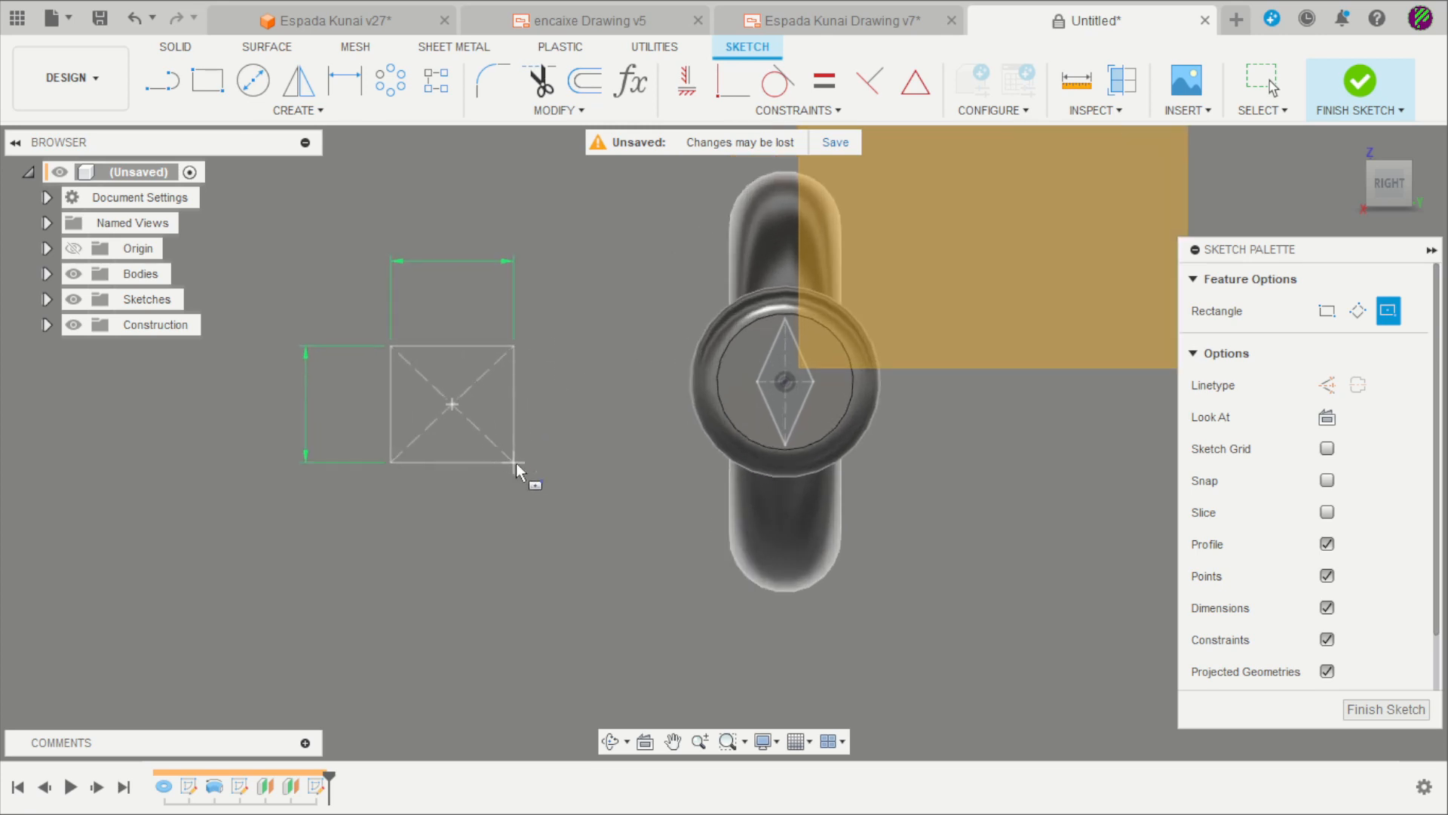
{"action": "left_click", "coordinate": [569, 486]}
{"action": "scroll", "coordinate": [457, 430], "scroll_direction": "up", "scroll_amount": 2}
{"action": "key", "text": "Escape"}
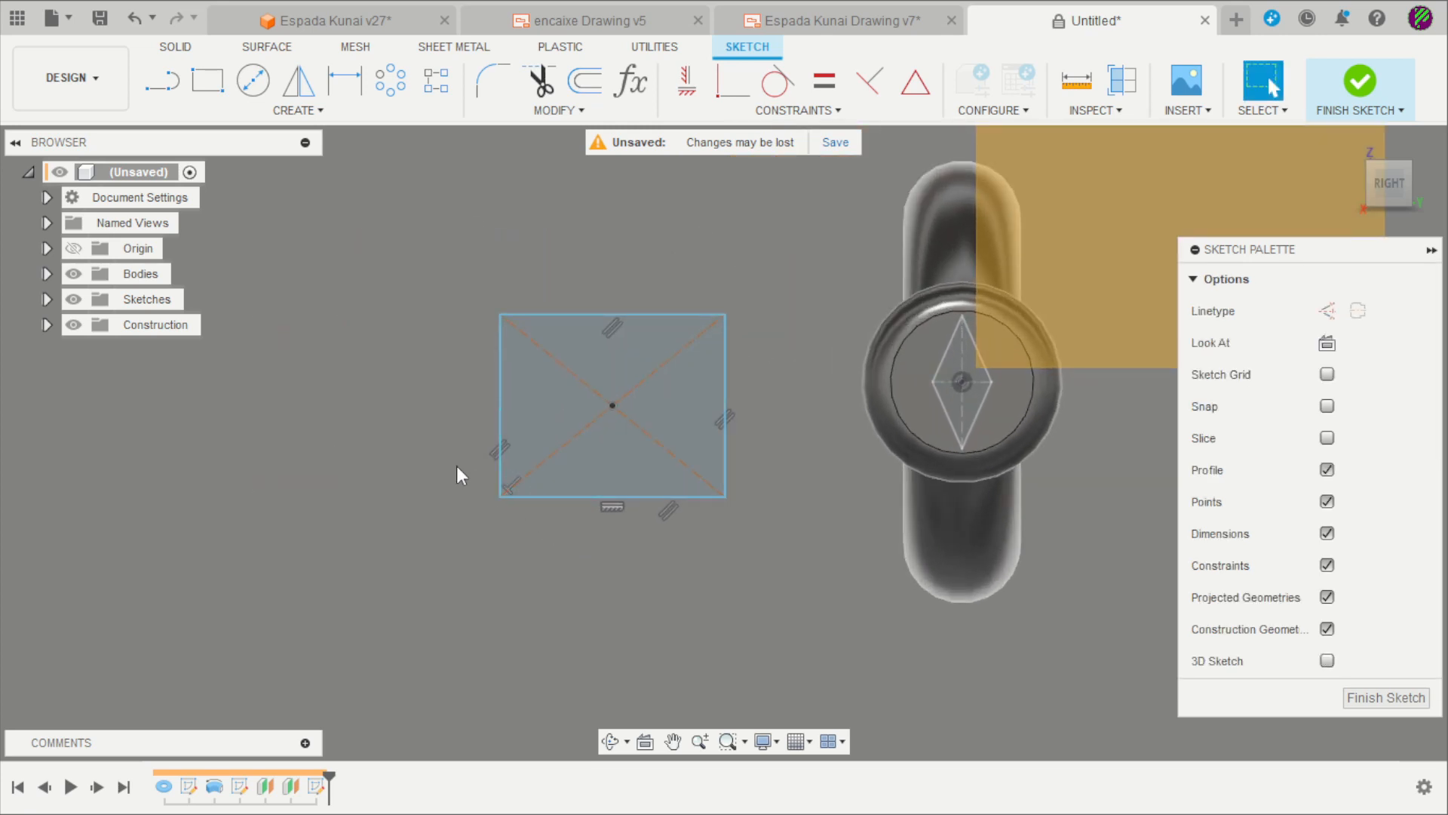
- Delete the new rectangle's perpendicular constraint at its lower corner and the horizontal constraint on its lower edge
{"action": "left_click_drag", "start_coordinate": [455, 463], "coordinate": [550, 522]}
{"action": "left_click", "coordinate": [549, 522]}
{"action": "scroll", "coordinate": [600, 525], "scroll_direction": "down", "scroll_amount": 2}
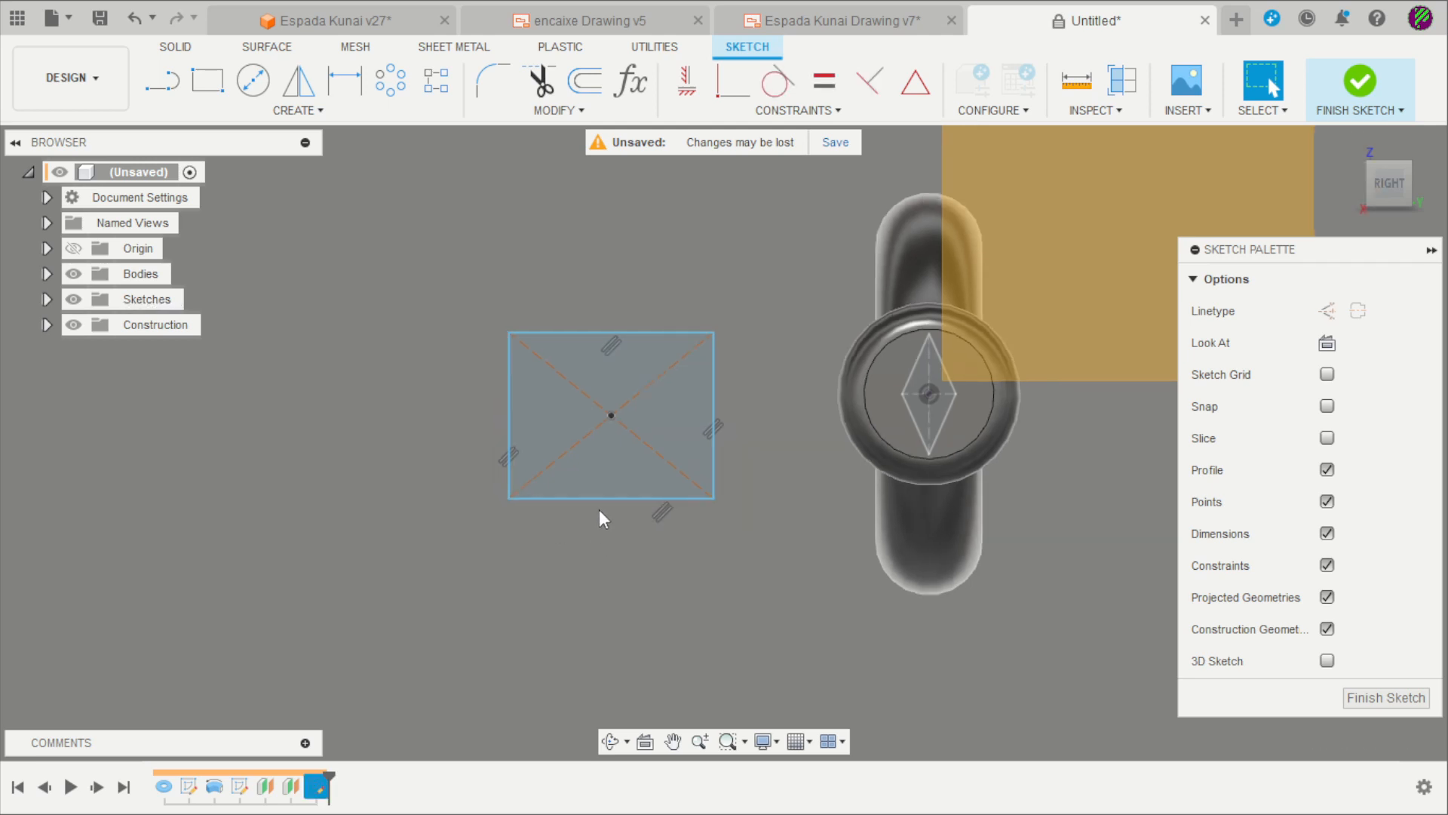
{"action": "scroll", "coordinate": [765, 401], "scroll_direction": "up", "scroll_amount": 2}
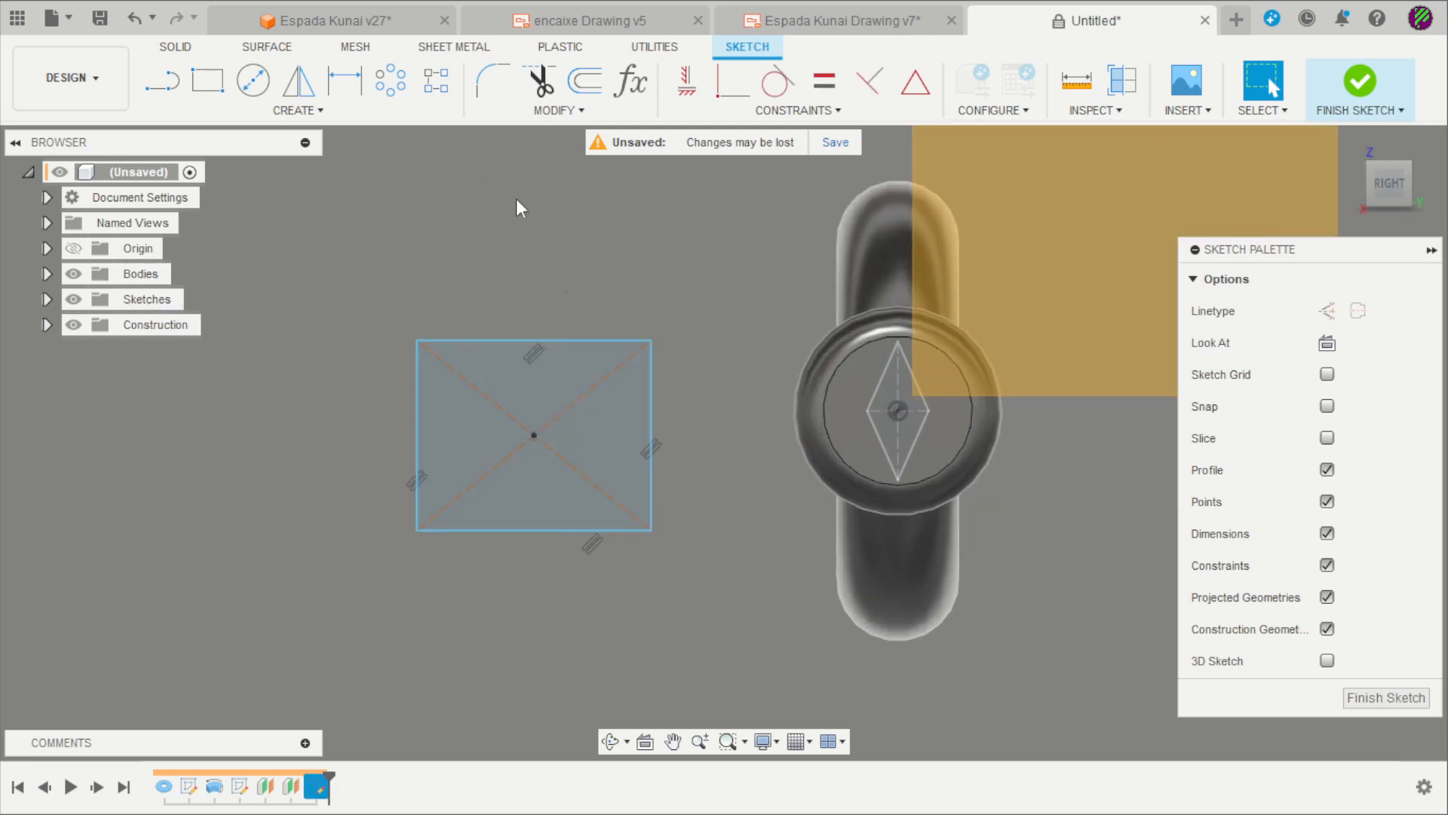
- Make the new rectangle's center point coincident with the center of the small diamond on the handle's end face
{"action": "left_click", "coordinate": [734, 80]}
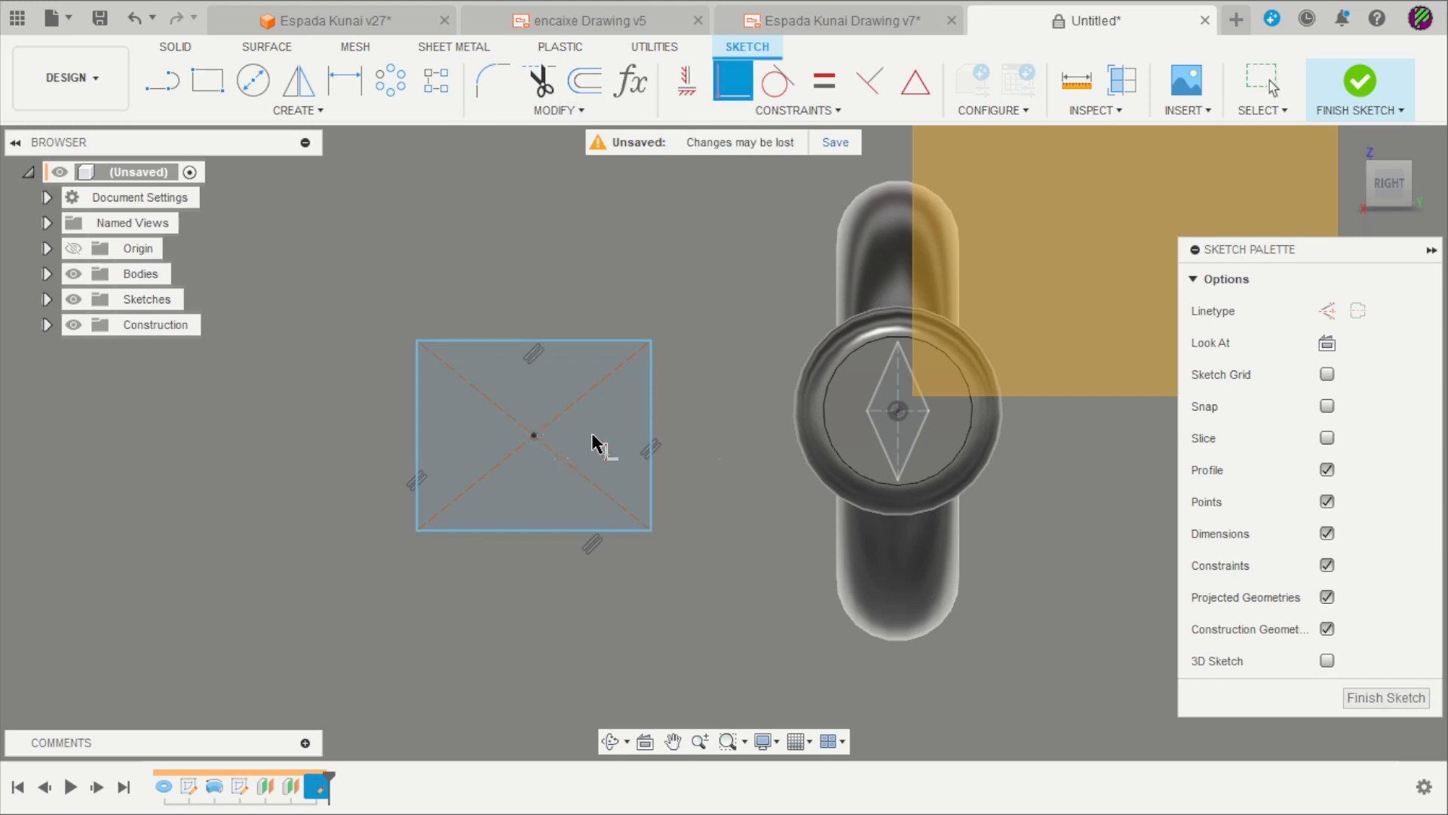
{"action": "left_click", "coordinate": [898, 413]}
{"action": "scroll", "coordinate": [702, 421], "scroll_direction": "down", "scroll_amount": 2}
{"action": "scroll", "coordinate": [826, 411], "scroll_direction": "up", "scroll_amount": 2}
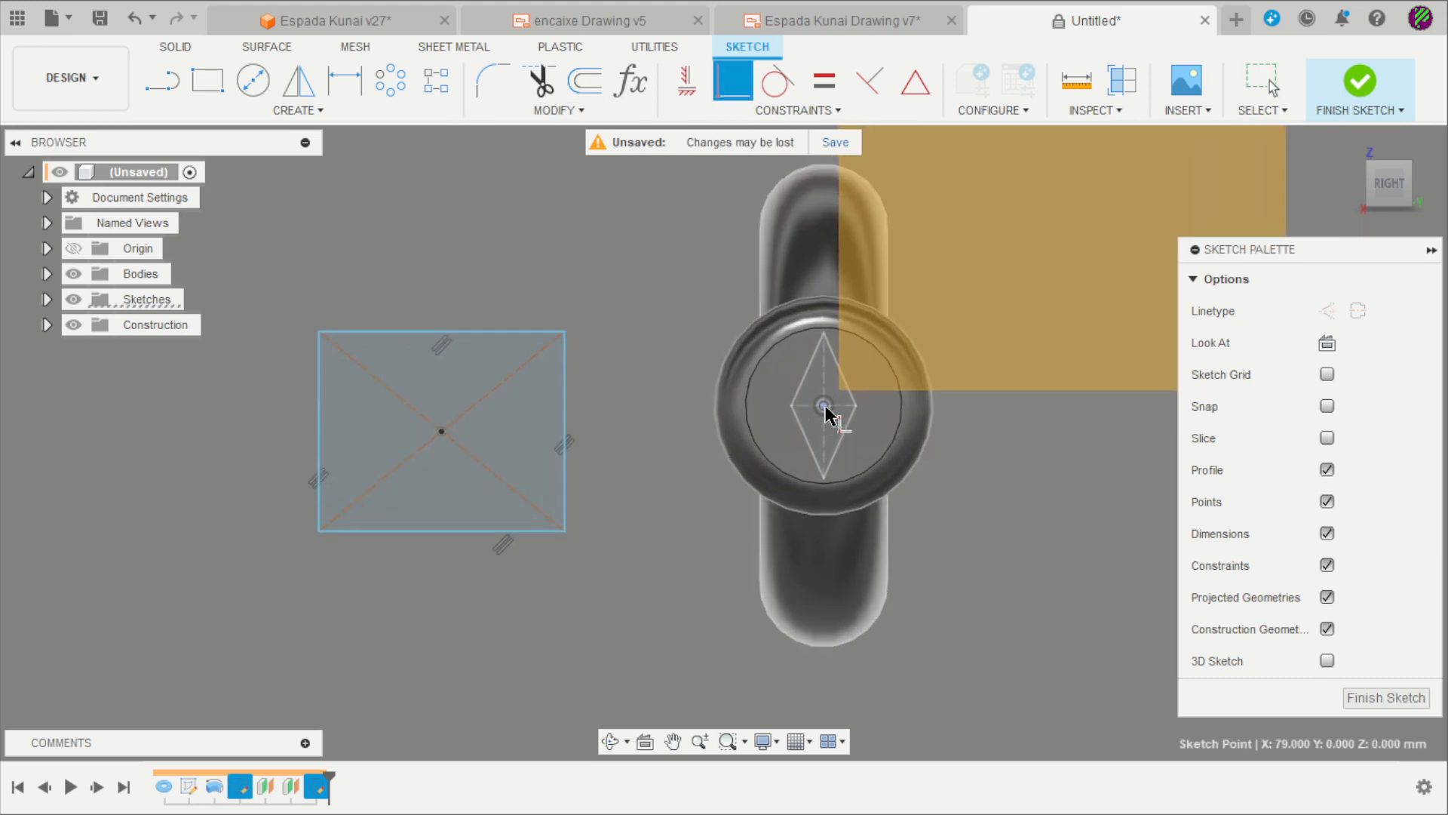
{"action": "left_click", "coordinate": [442, 432]}
{"action": "scroll", "coordinate": [909, 404], "scroll_direction": "up", "scroll_amount": 1}
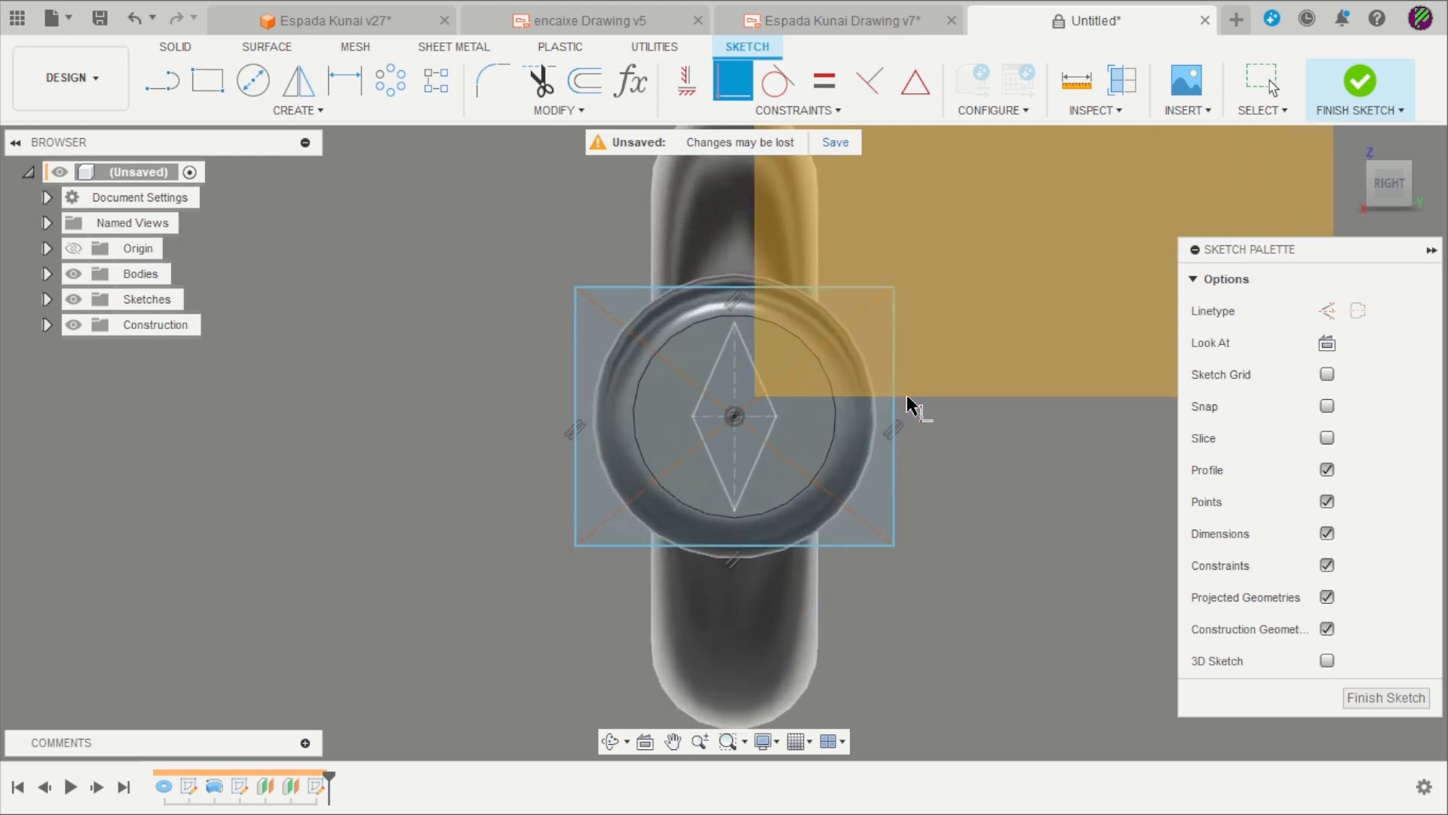
{"action": "key", "text": "Escape"}
{"action": "scroll", "coordinate": [874, 415], "scroll_direction": "down", "scroll_amount": 1}
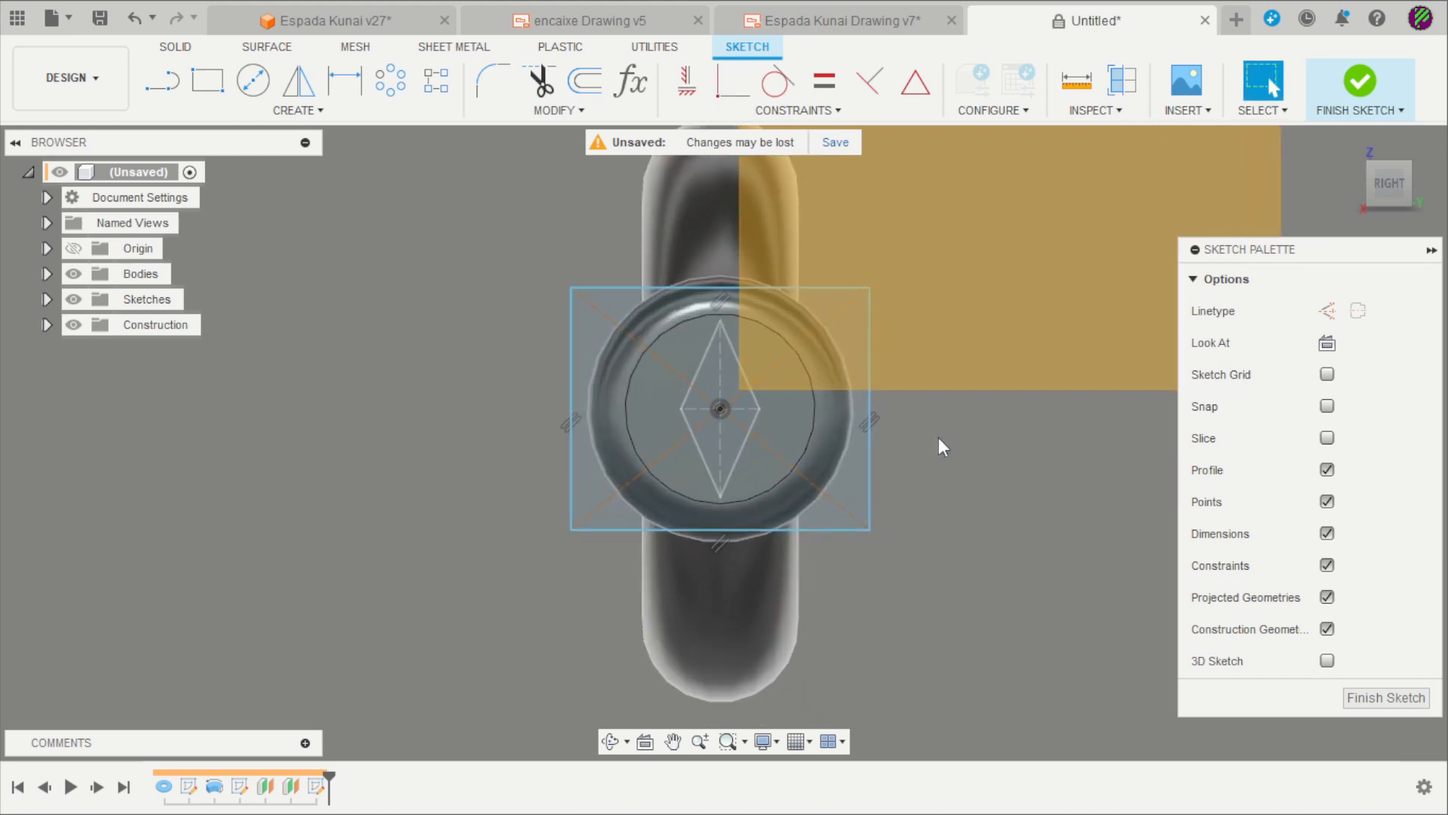
- Constrain one diagonal of the new rectangle horizontal and the other vertical to form a larger diamond
{"action": "left_click", "coordinate": [703, 85]}
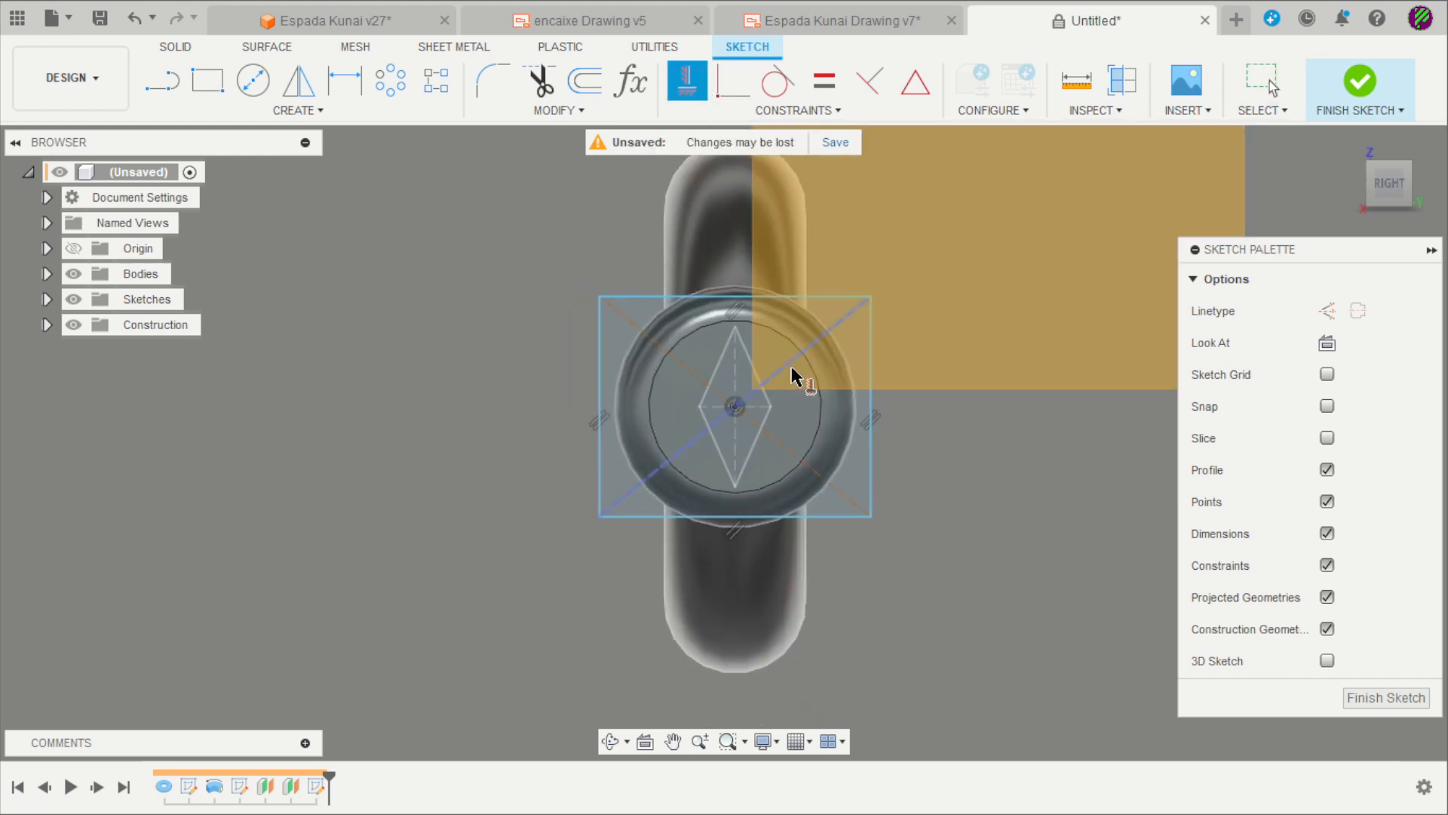
{"action": "left_click", "coordinate": [792, 375]}
{"action": "left_click", "coordinate": [726, 368]}
{"action": "scroll", "coordinate": [816, 497], "scroll_direction": "down", "scroll_amount": 1}
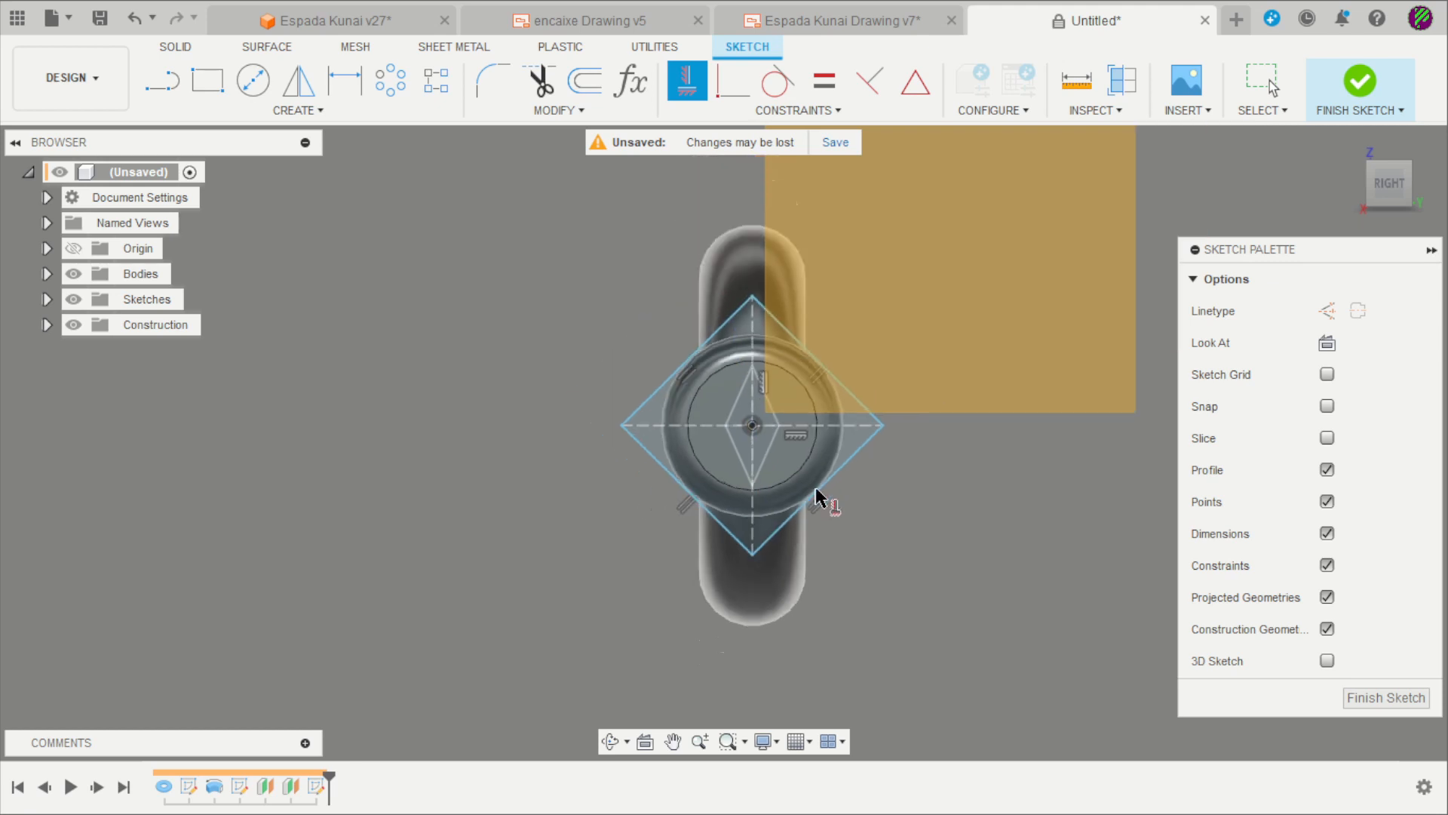
{"action": "scroll", "coordinate": [897, 450], "scroll_direction": "up", "scroll_amount": 1}
{"action": "key", "text": "Escape"}
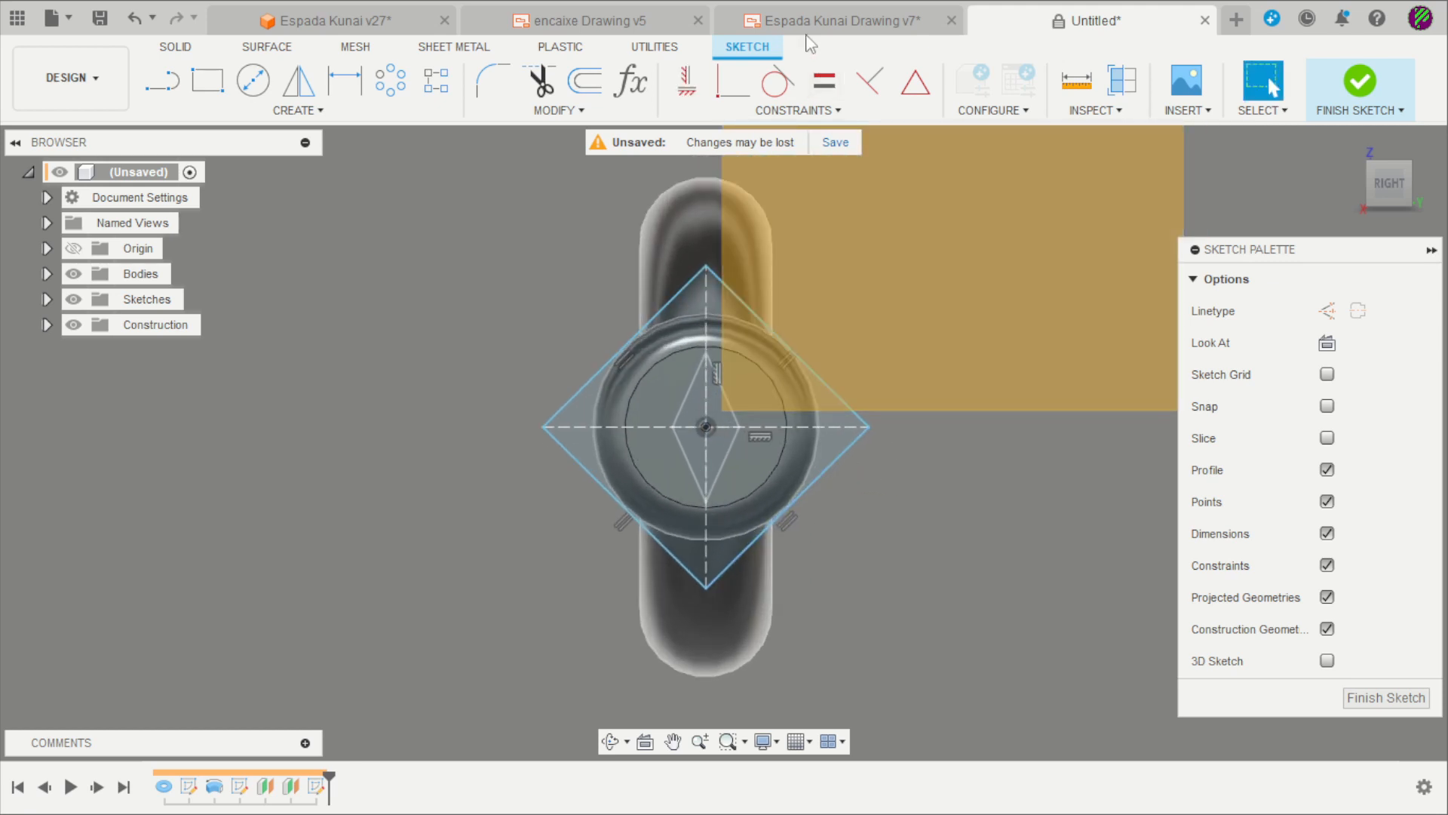
- Check section A-A in the Espada Kunai drawing for the height and width of the blade's diamond profile
{"action": "left_click", "coordinate": [811, 23]}
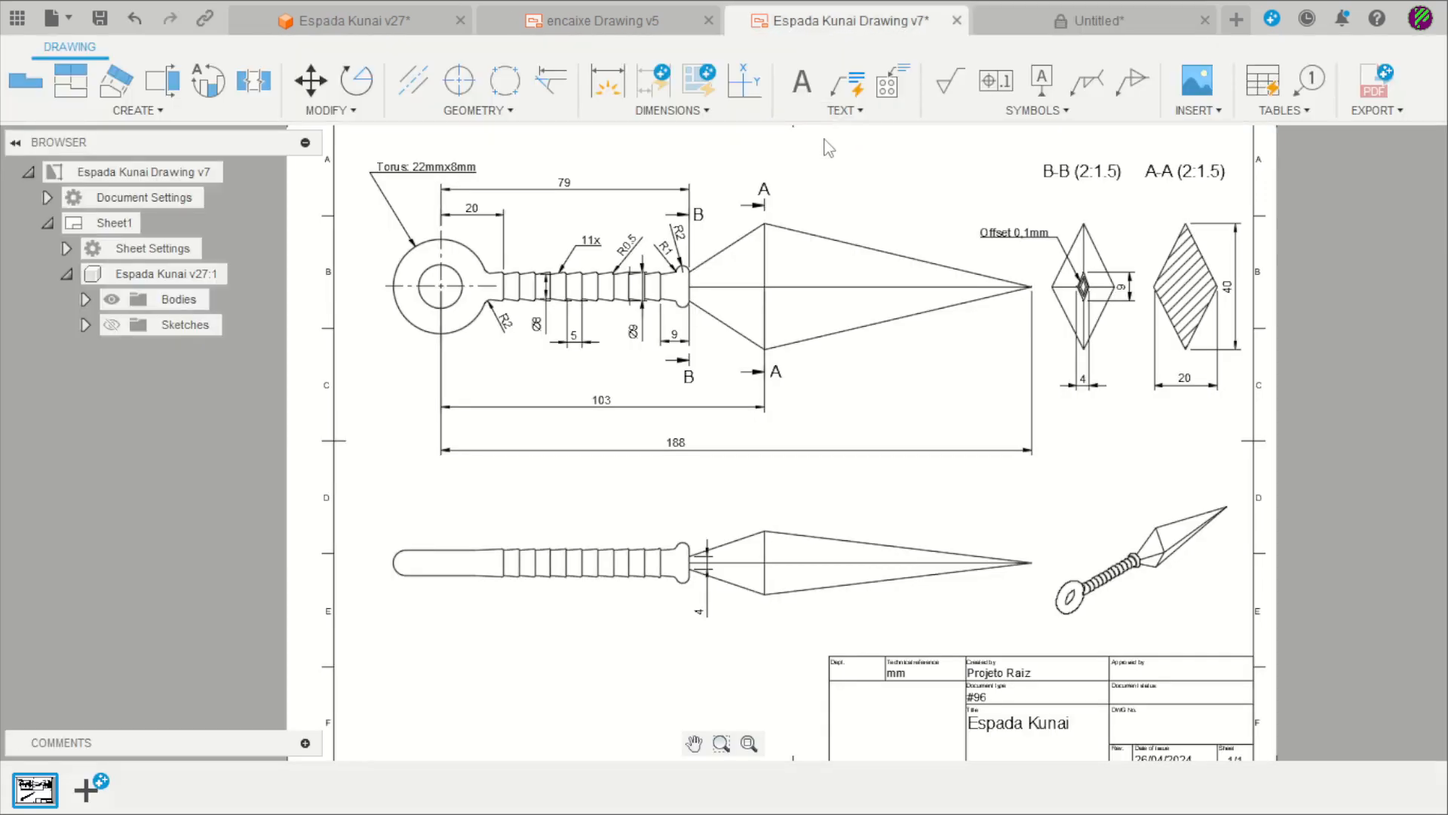
{"action": "scroll", "coordinate": [1301, 191], "scroll_direction": "up", "scroll_amount": 2}
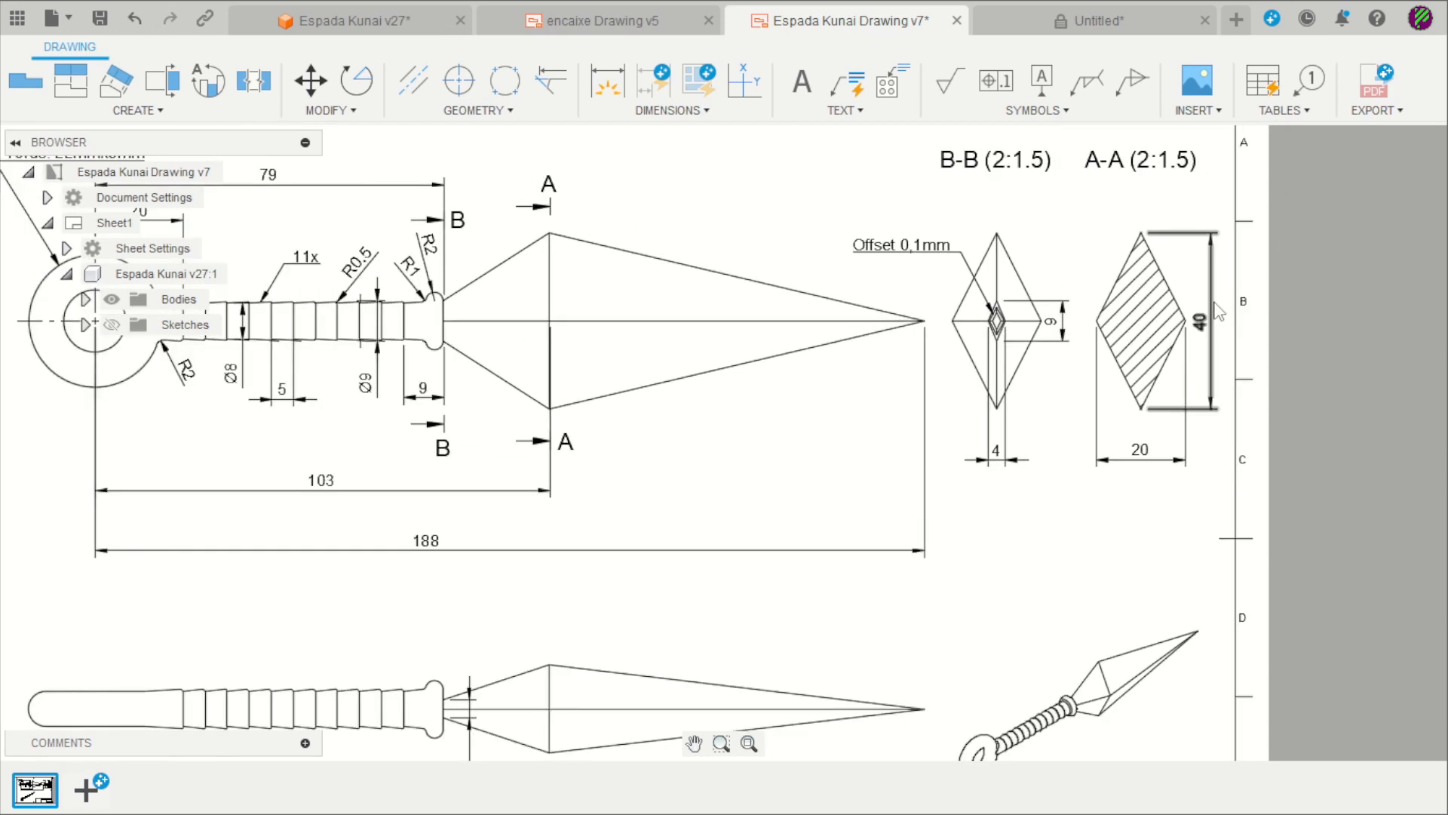
{"action": "left_click", "coordinate": [1011, 23]}
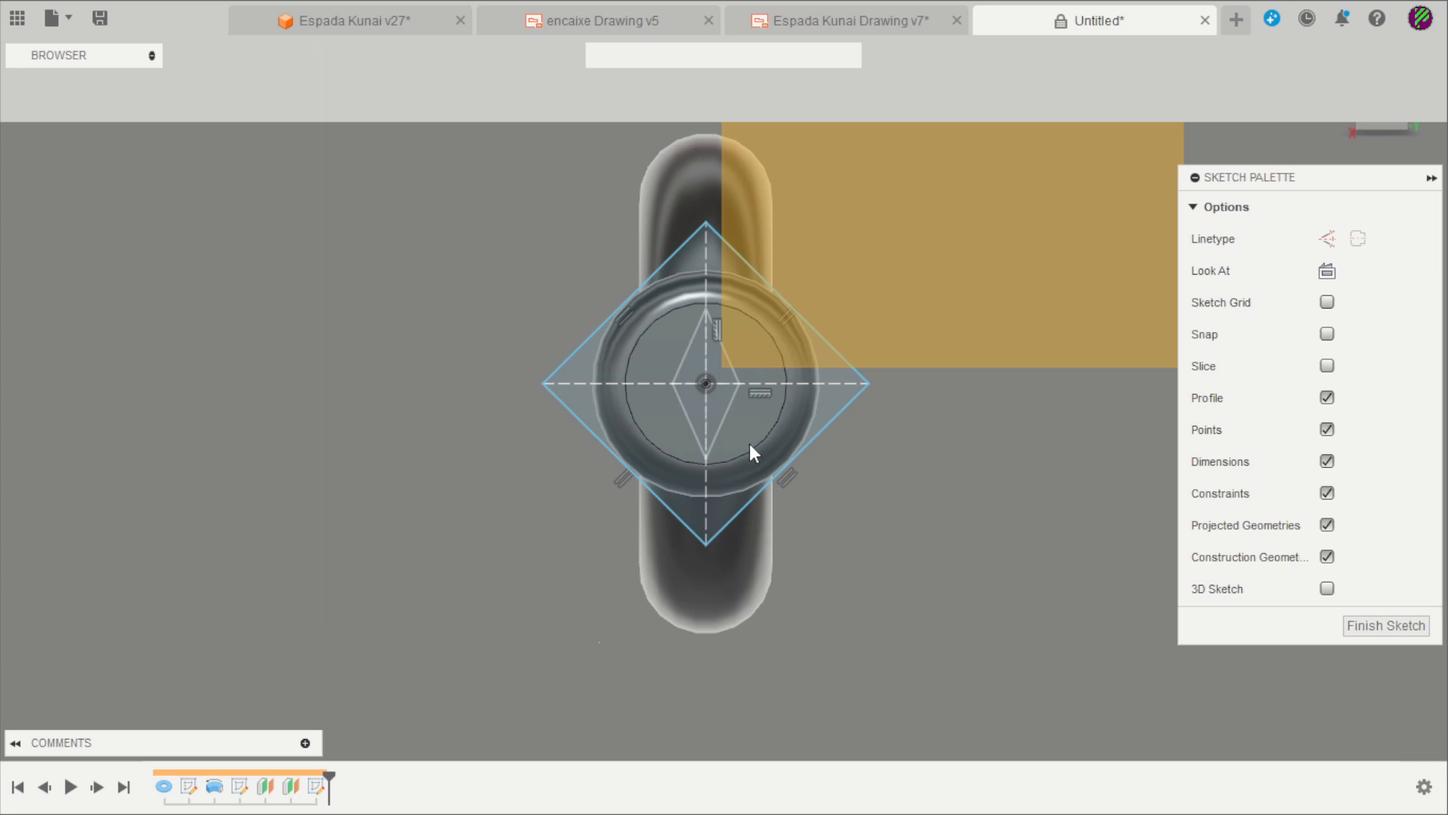
- Dimension the larger diamond 20 mm wide and 40 mm high, and finish the sketch
{"action": "left_click", "coordinate": [786, 427]}
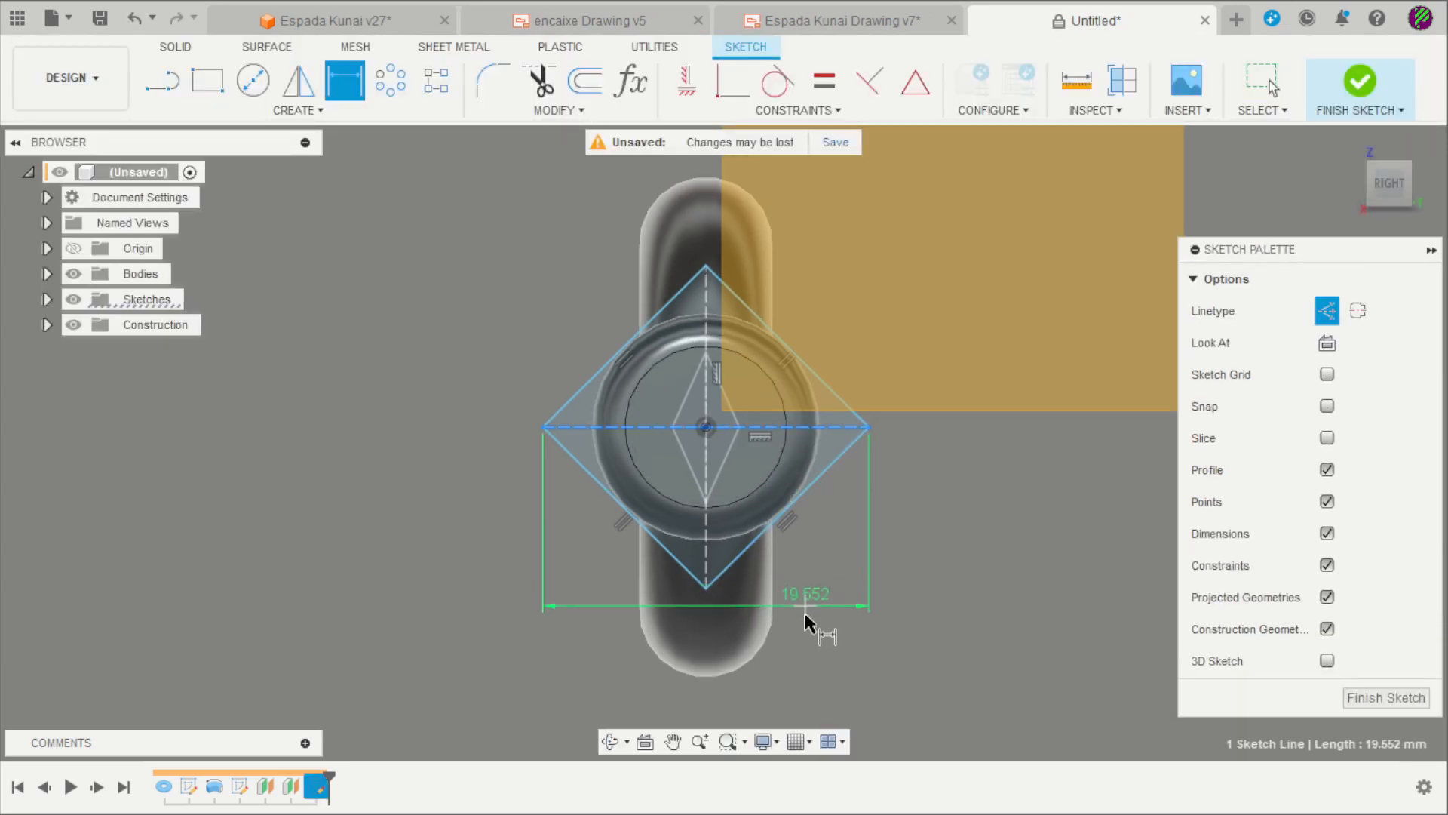
{"action": "left_click", "coordinate": [805, 615]}
{"action": "type", "text": "20"}
{"action": "key", "text": "Return"}
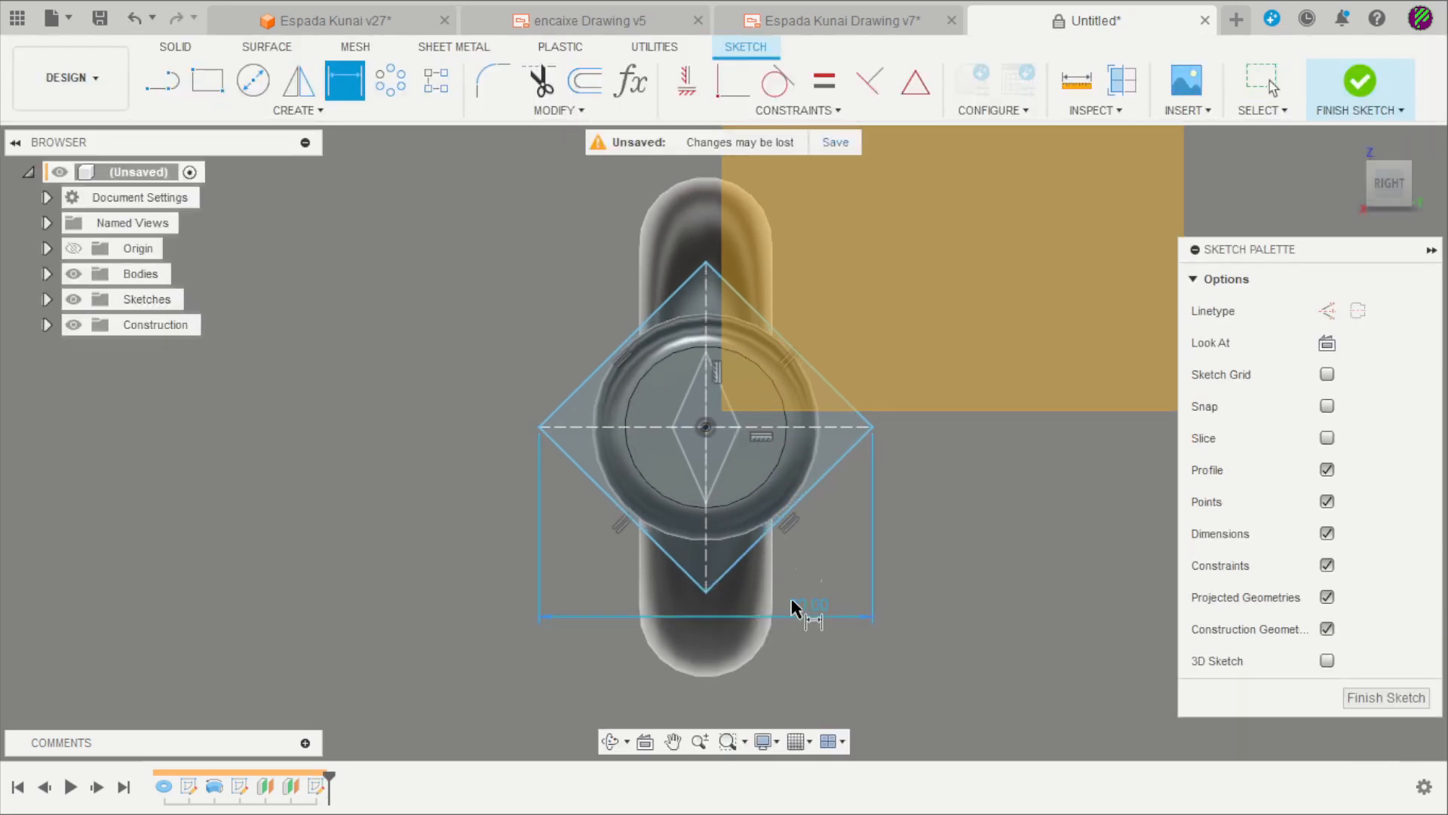
{"action": "left_click", "coordinate": [704, 341]}
{"action": "left_click", "coordinate": [435, 351]}
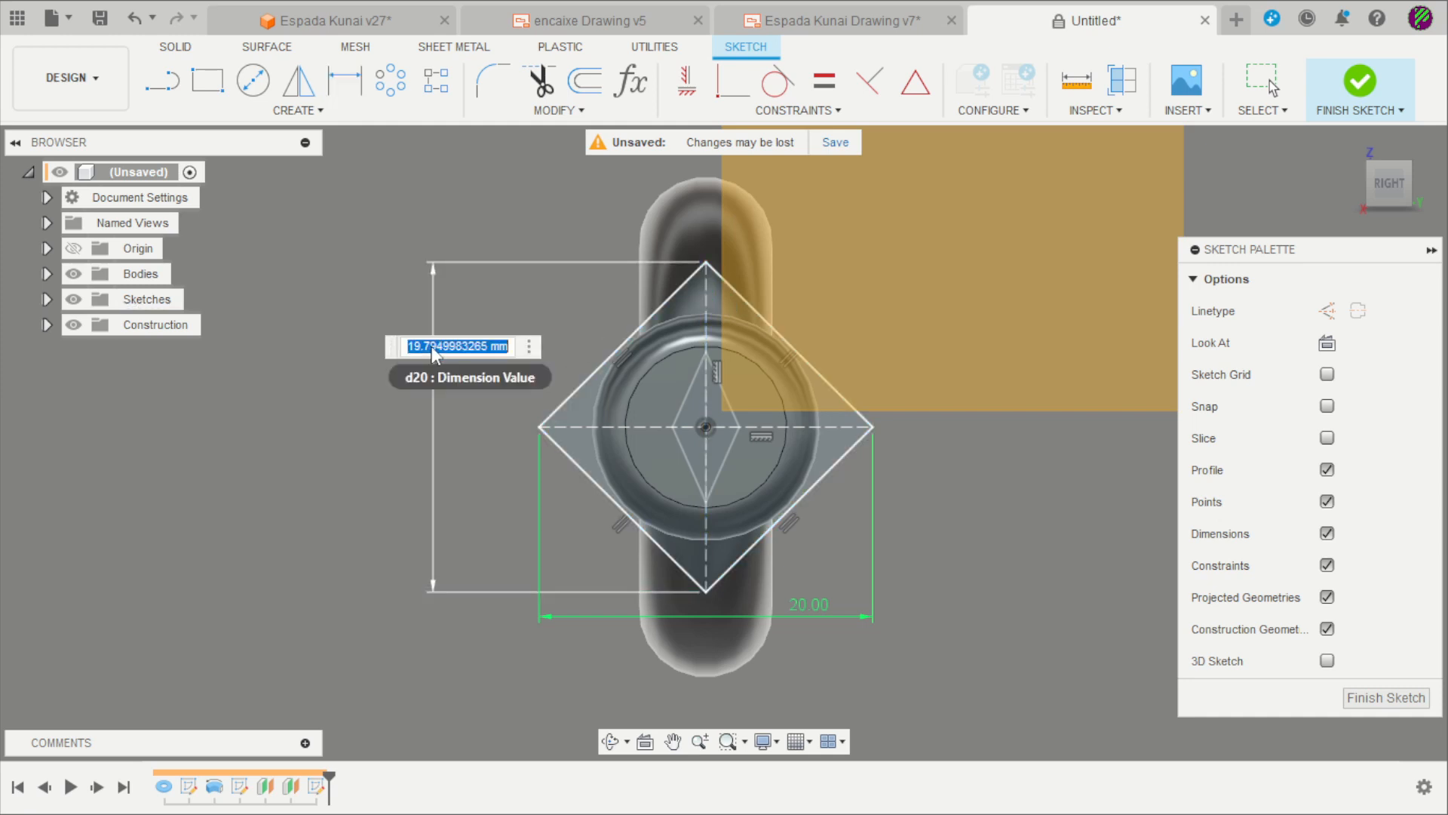
{"action": "type", "text": "40"}
{"action": "key", "text": "Return"}
{"action": "scroll", "coordinate": [393, 369], "scroll_direction": "down", "scroll_amount": 5}
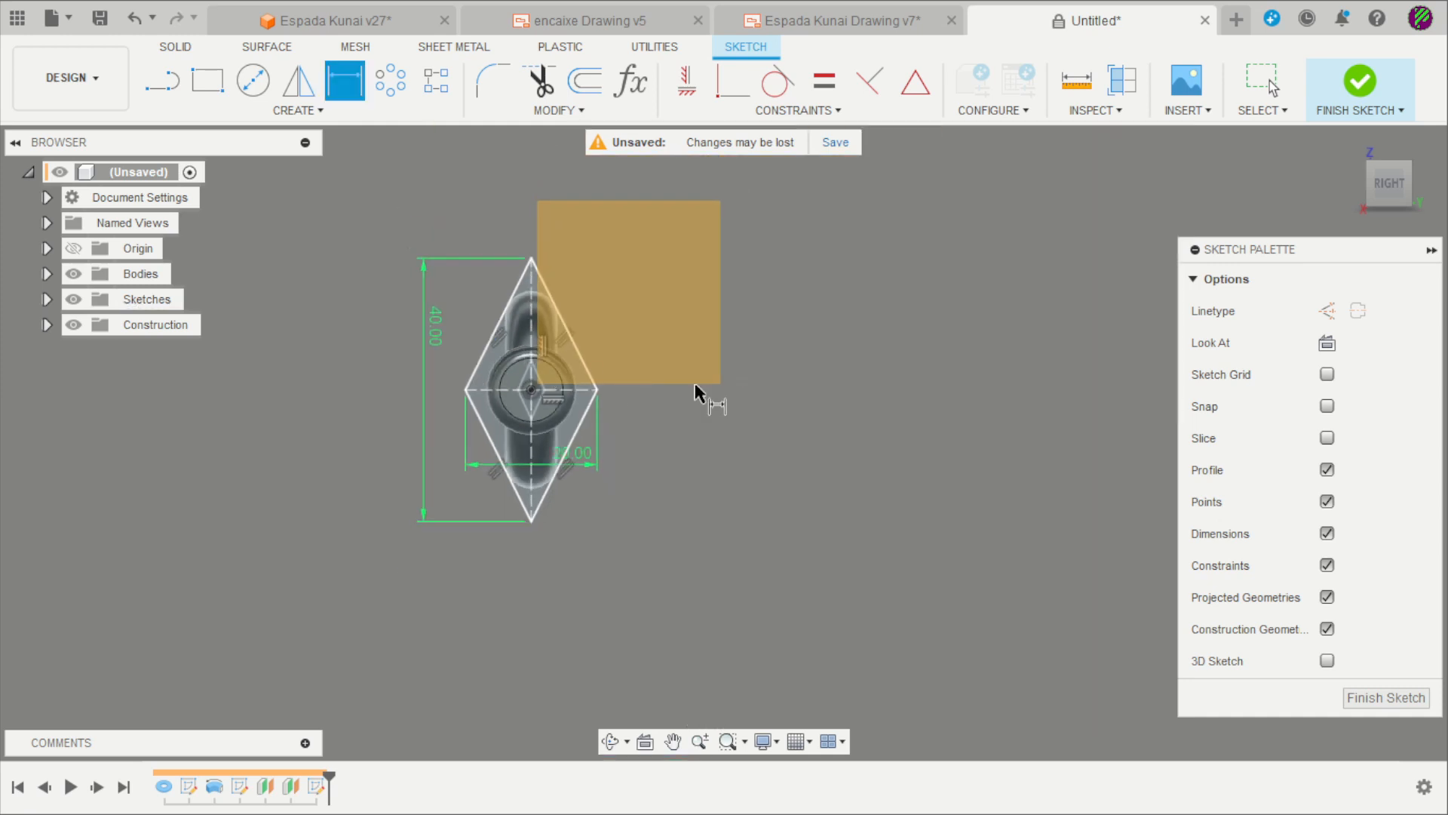
{"action": "mouse_move", "coordinate": [694, 389]}
{"action": "middle_mouse_down", "text": "shift"}
{"action": "mouse_move", "coordinate": [976, 382]}
{"action": "mouse_move", "coordinate": [1002, 434]}
{"action": "middle_mouse_up", "text": "shift"}
{"action": "key", "text": "Escape"}
{"action": "left_click", "coordinate": [1360, 83]}
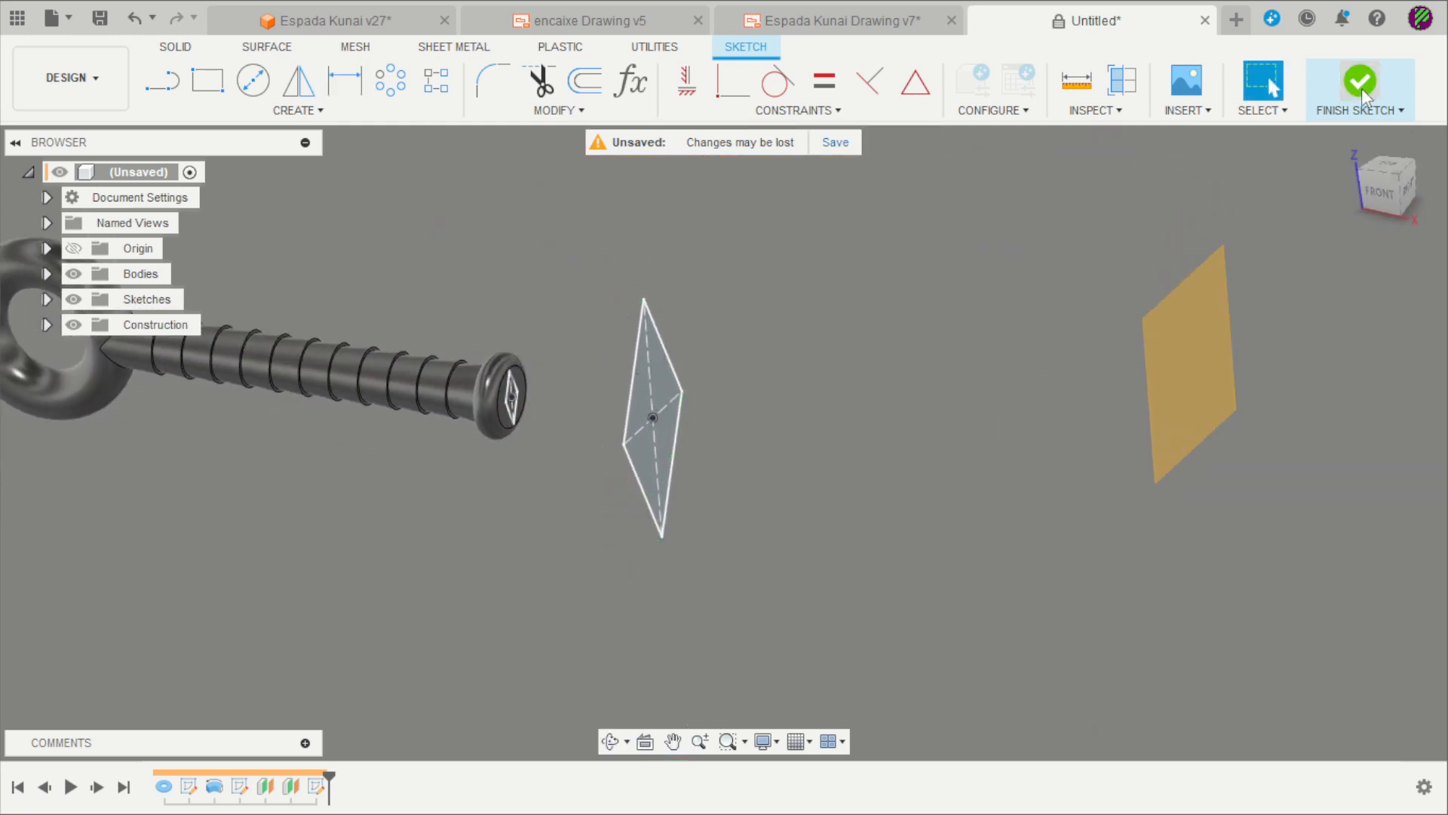
- Sketch a single point for the blade tip on the far construction plane, centered on the handle's axis, and finish the sketch
{"action": "scroll", "coordinate": [931, 323], "scroll_direction": "down", "scroll_amount": 2}
{"action": "left_click", "coordinate": [162, 80]}
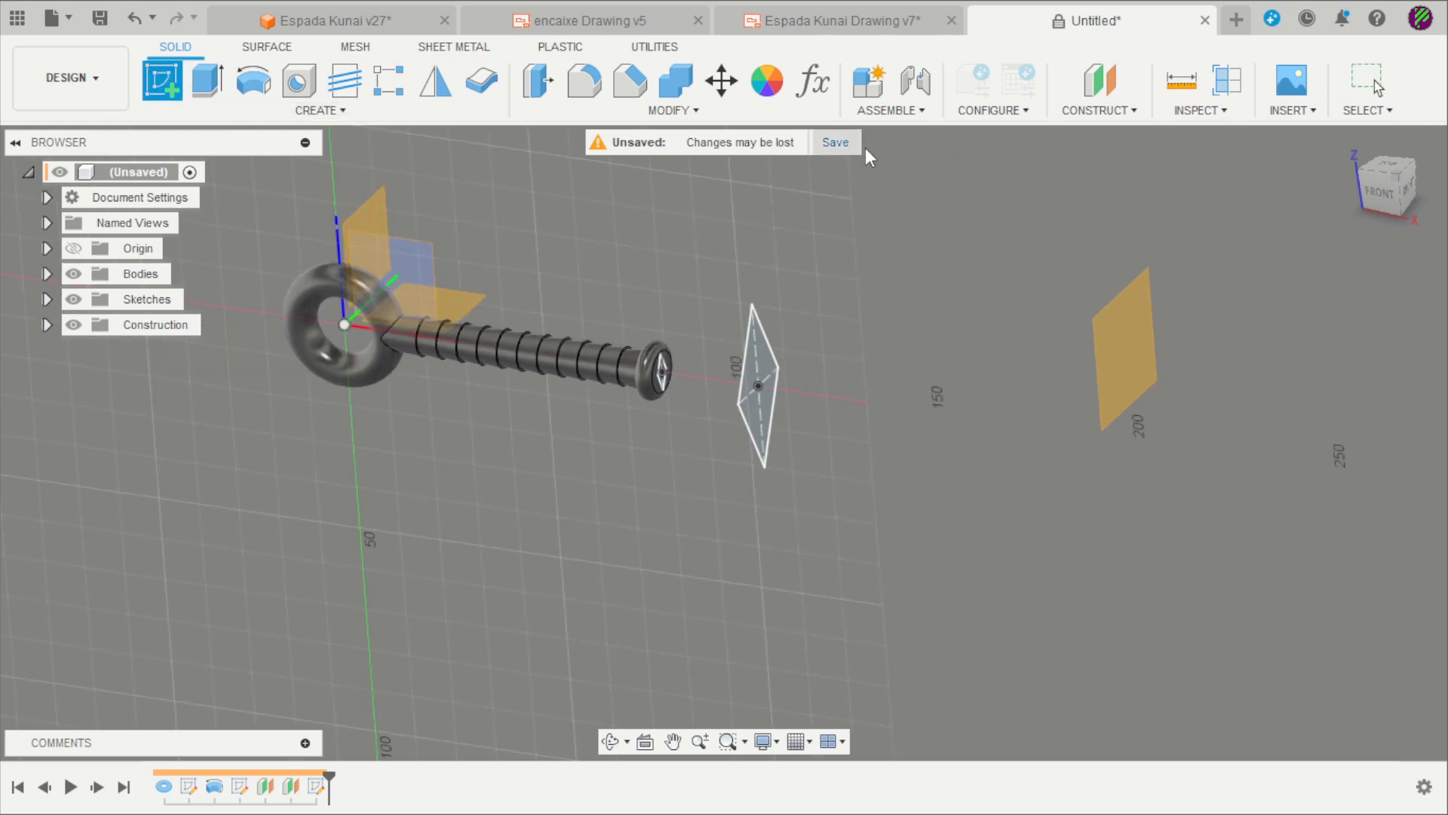
{"action": "left_click", "coordinate": [1129, 310]}
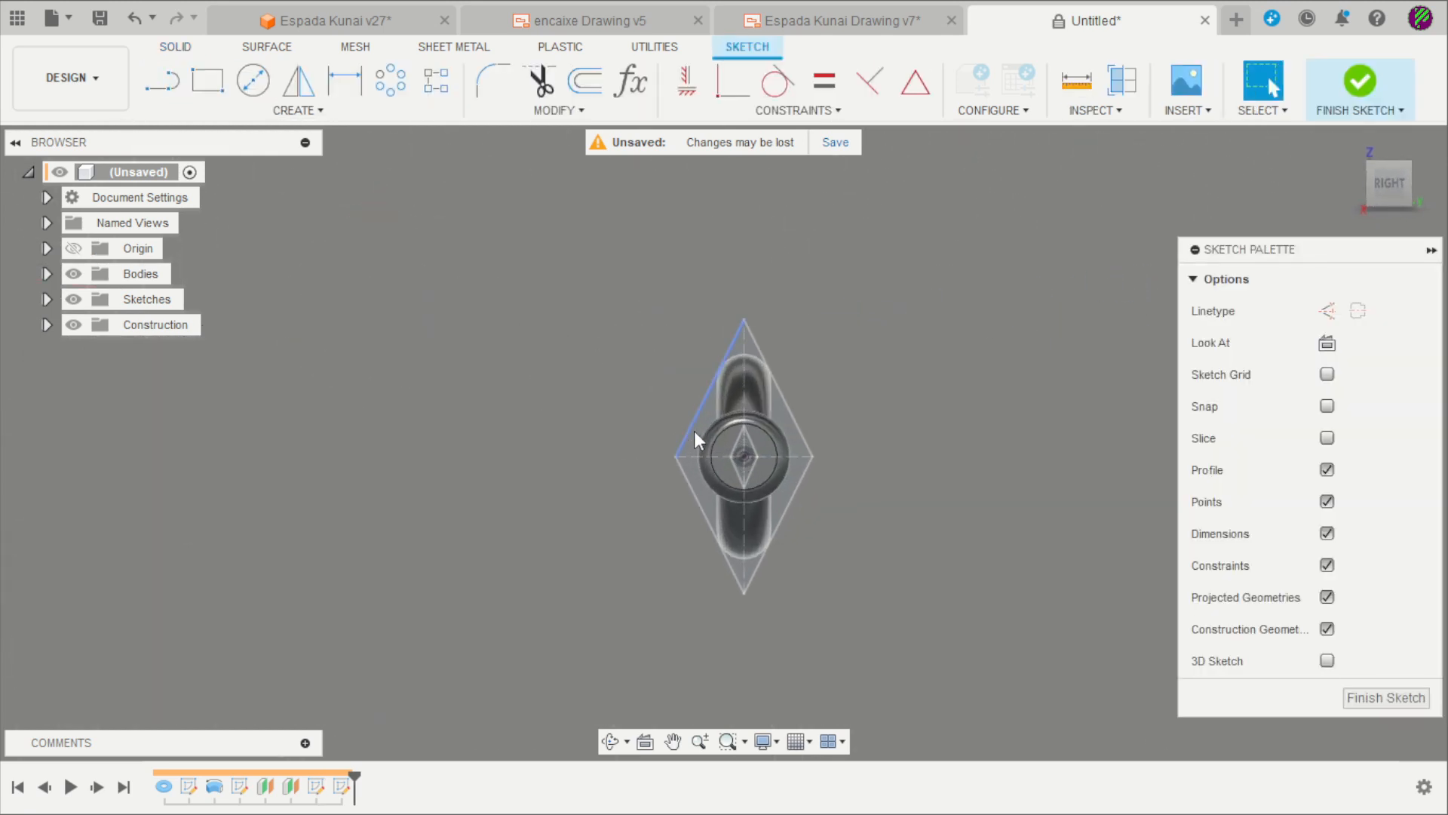
{"action": "left_click", "coordinate": [324, 112]}
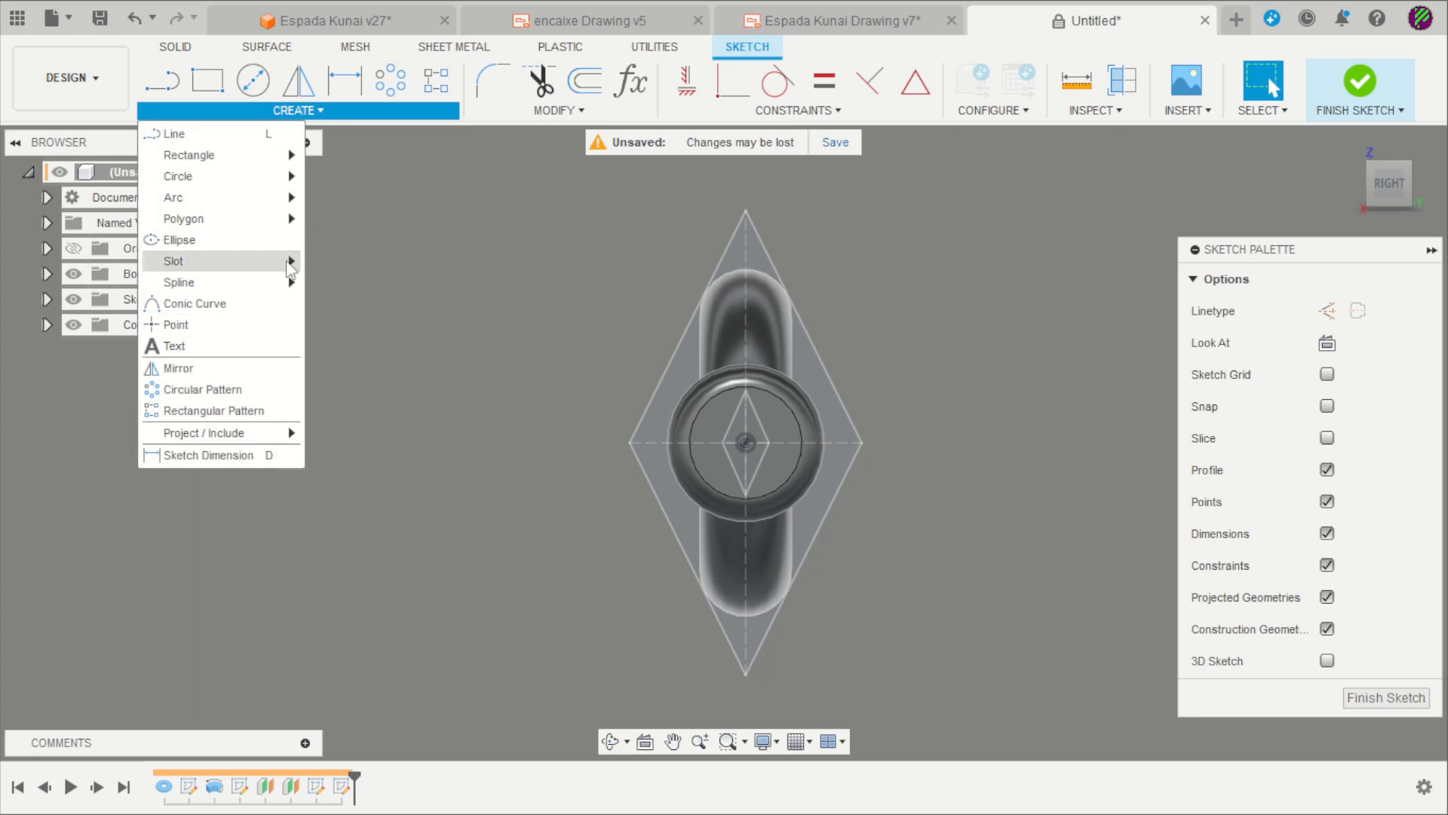
{"action": "left_click", "coordinate": [176, 324]}
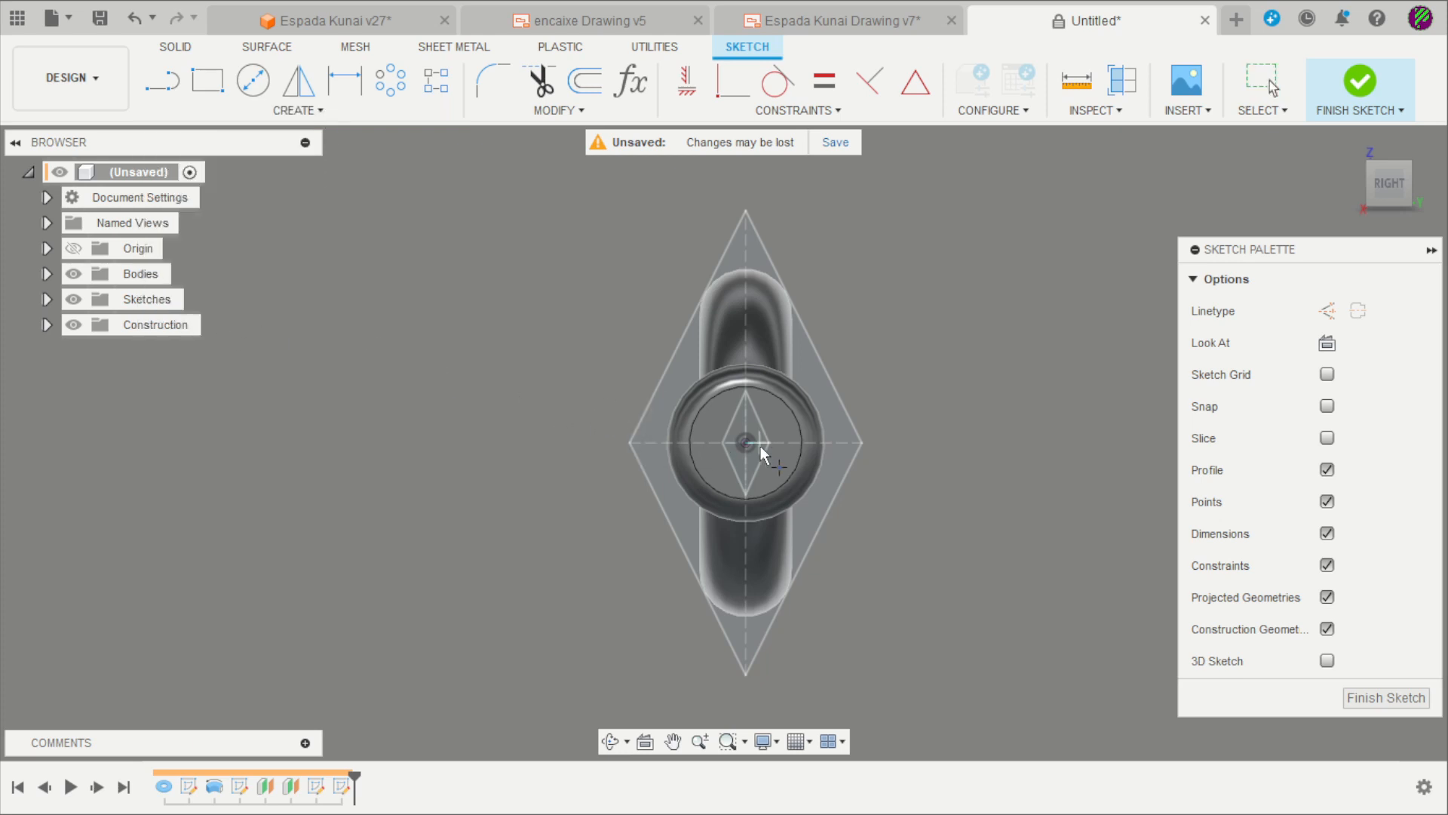
{"action": "mouse_move", "coordinate": [967, 360]}
{"action": "middle_mouse_down", "text": "shift"}
{"action": "mouse_move", "coordinate": [1028, 375]}
{"action": "mouse_move", "coordinate": [663, 282]}
{"action": "mouse_move", "coordinate": [866, 250]}
{"action": "mouse_move", "coordinate": [937, 265]}
{"action": "middle_mouse_up", "text": "shift"}
{"action": "scroll", "coordinate": [934, 408], "scroll_direction": "down", "scroll_amount": 3}
{"action": "scroll", "coordinate": [1022, 452], "scroll_direction": "up", "scroll_amount": 3}
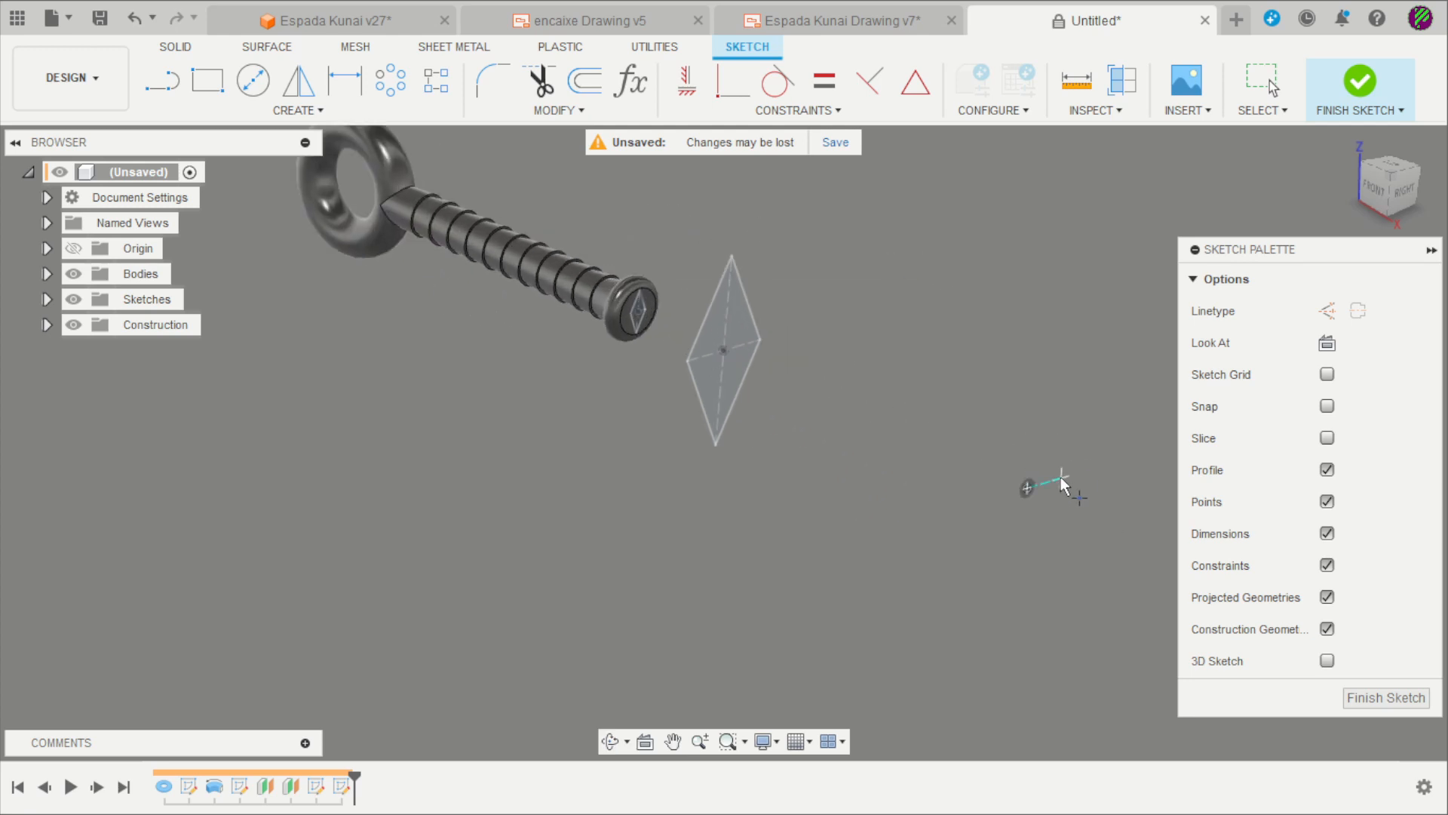
{"action": "left_click", "coordinate": [1351, 110]}
- Start a Loft with the small diamond on the handle's end face and the large diamond as its profiles
{"action": "mouse_move", "coordinate": [760, 412]}
{"action": "middle_mouse_down", "text": "shift"}
{"action": "mouse_move", "coordinate": [868, 430]}
{"action": "mouse_move", "coordinate": [898, 457]}
{"action": "middle_mouse_up", "text": "shift"}
{"action": "left_click", "coordinate": [321, 110]}
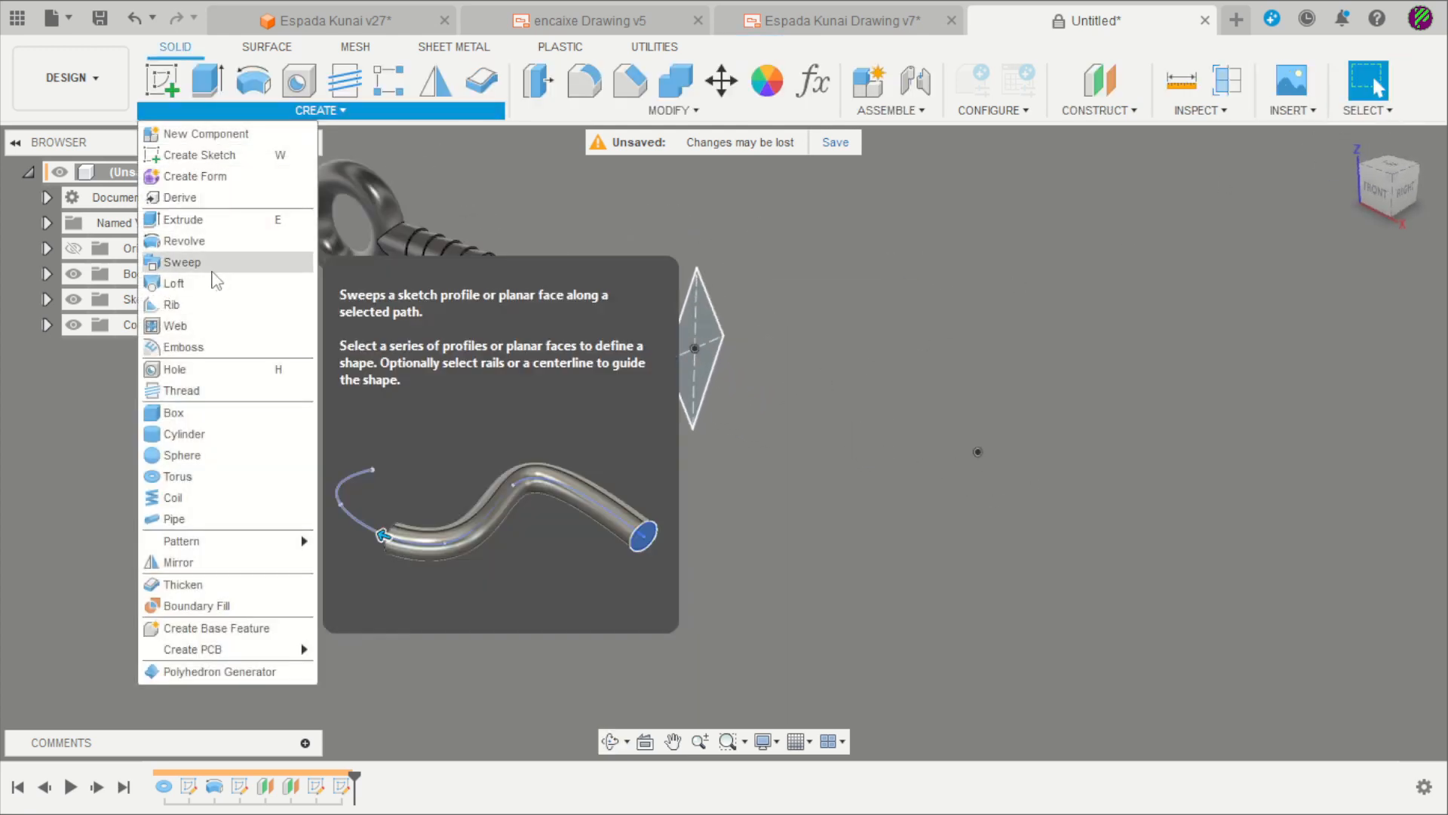
{"action": "left_click", "coordinate": [201, 281]}
{"action": "scroll", "coordinate": [672, 326], "scroll_direction": "up", "scroll_amount": 8}
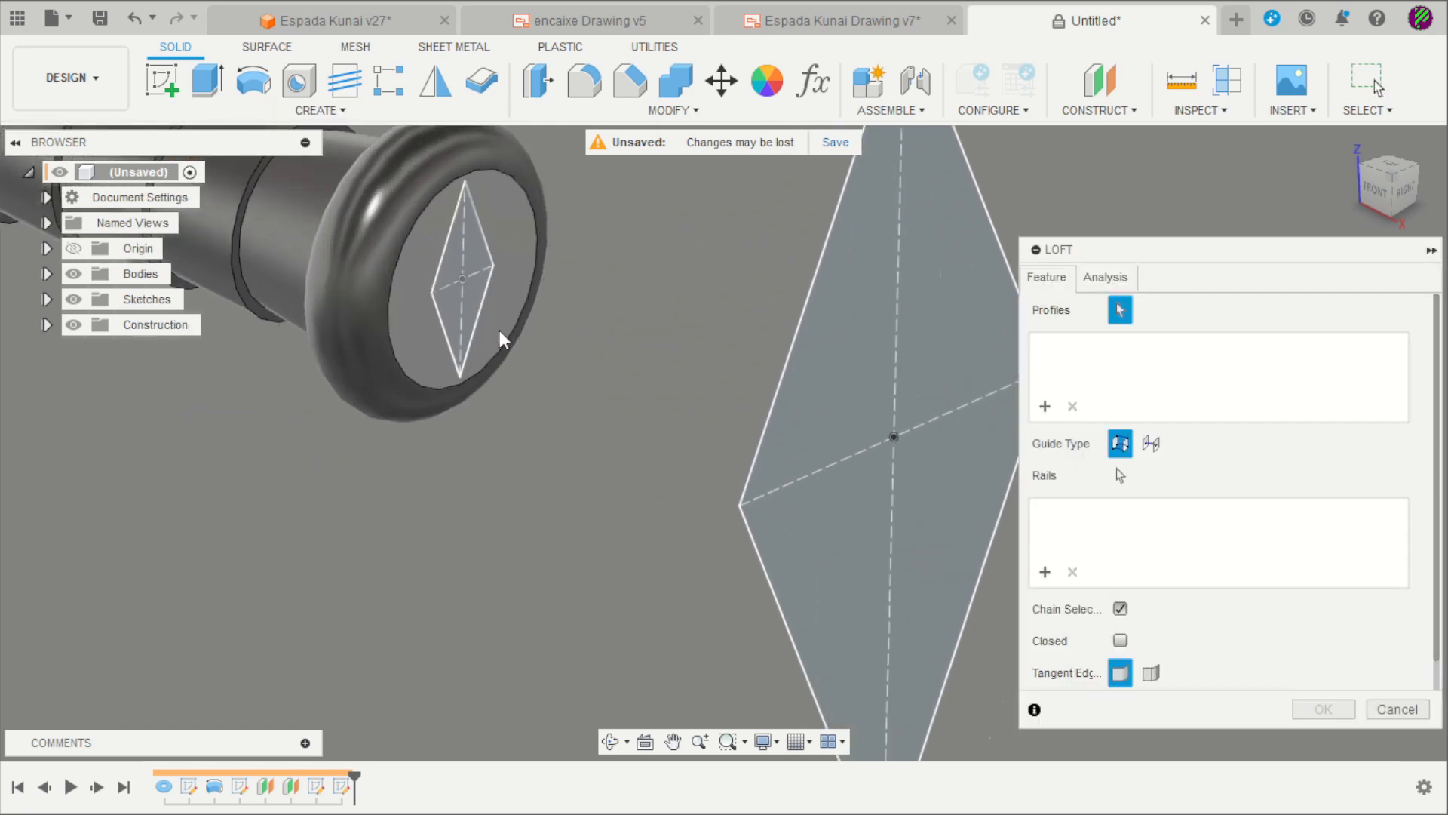
{"action": "left_click", "coordinate": [463, 317]}
{"action": "scroll", "coordinate": [483, 320], "scroll_direction": "down", "scroll_amount": 3}
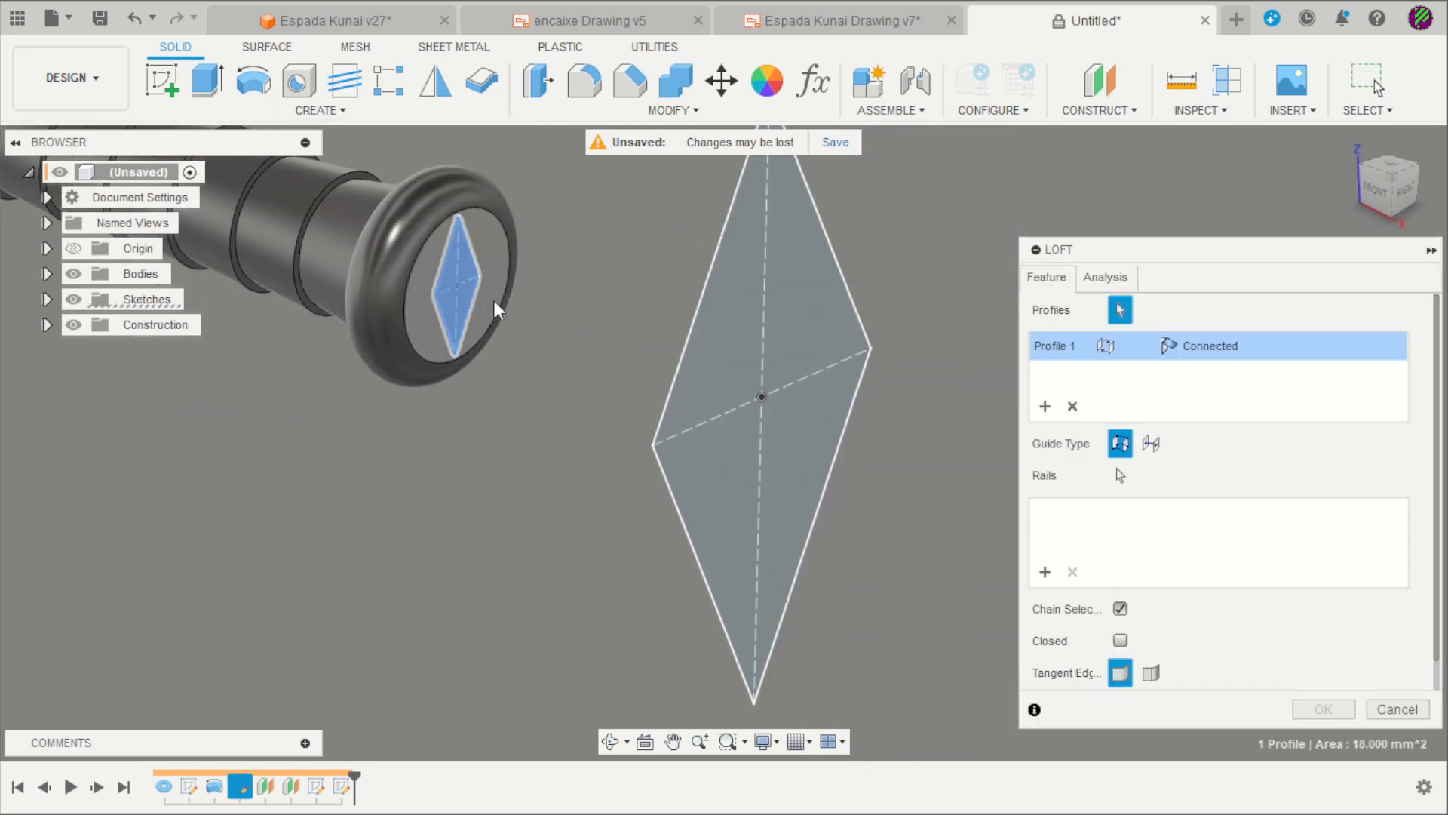
{"action": "left_click", "coordinate": [715, 286]}
{"action": "scroll", "coordinate": [755, 317], "scroll_direction": "down", "scroll_amount": 3}
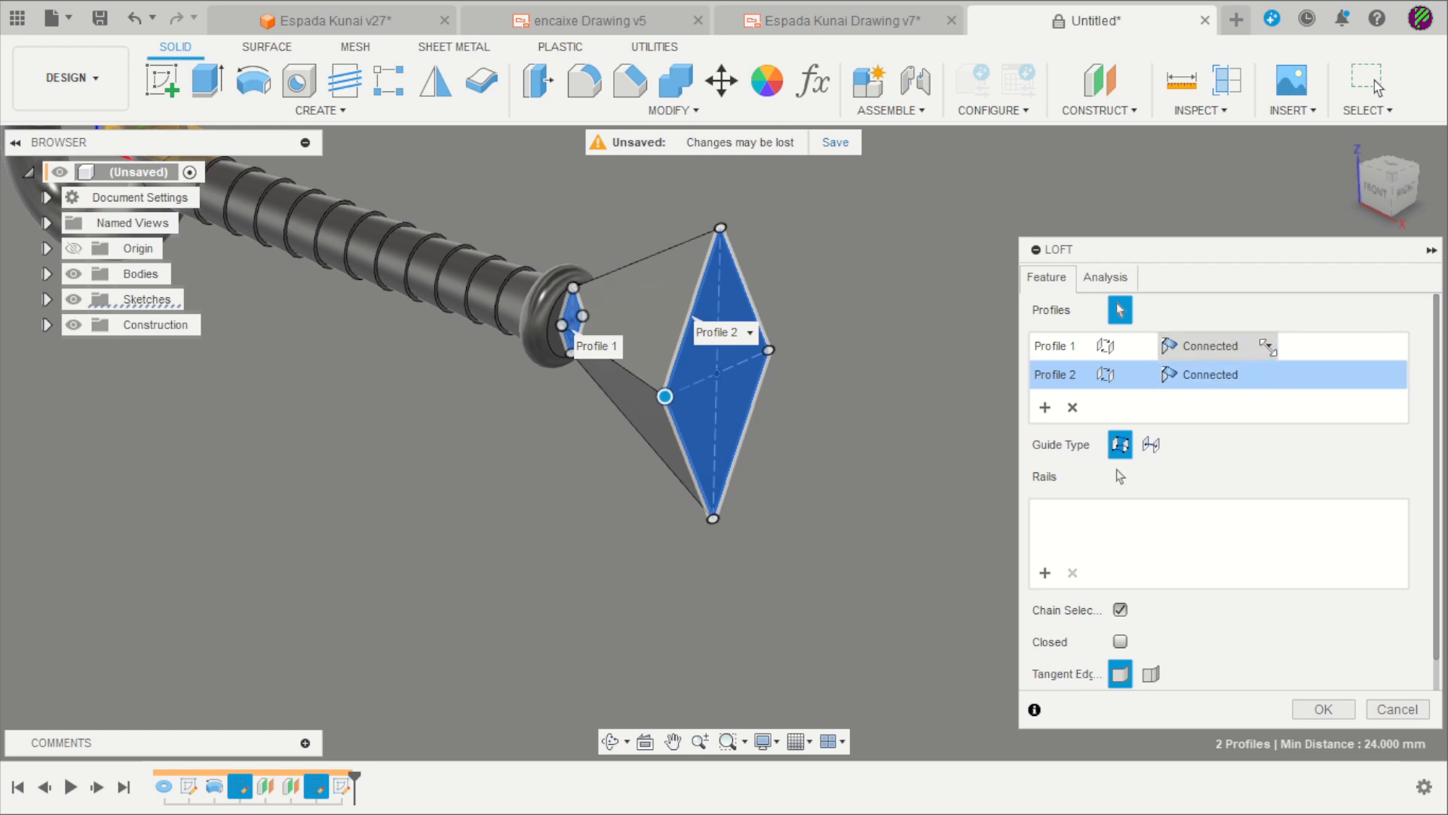
- Try the Direction condition on both loft profiles, and set both back to Connected
{"action": "left_click", "coordinate": [1256, 347]}
{"action": "left_click", "coordinate": [1241, 394]}
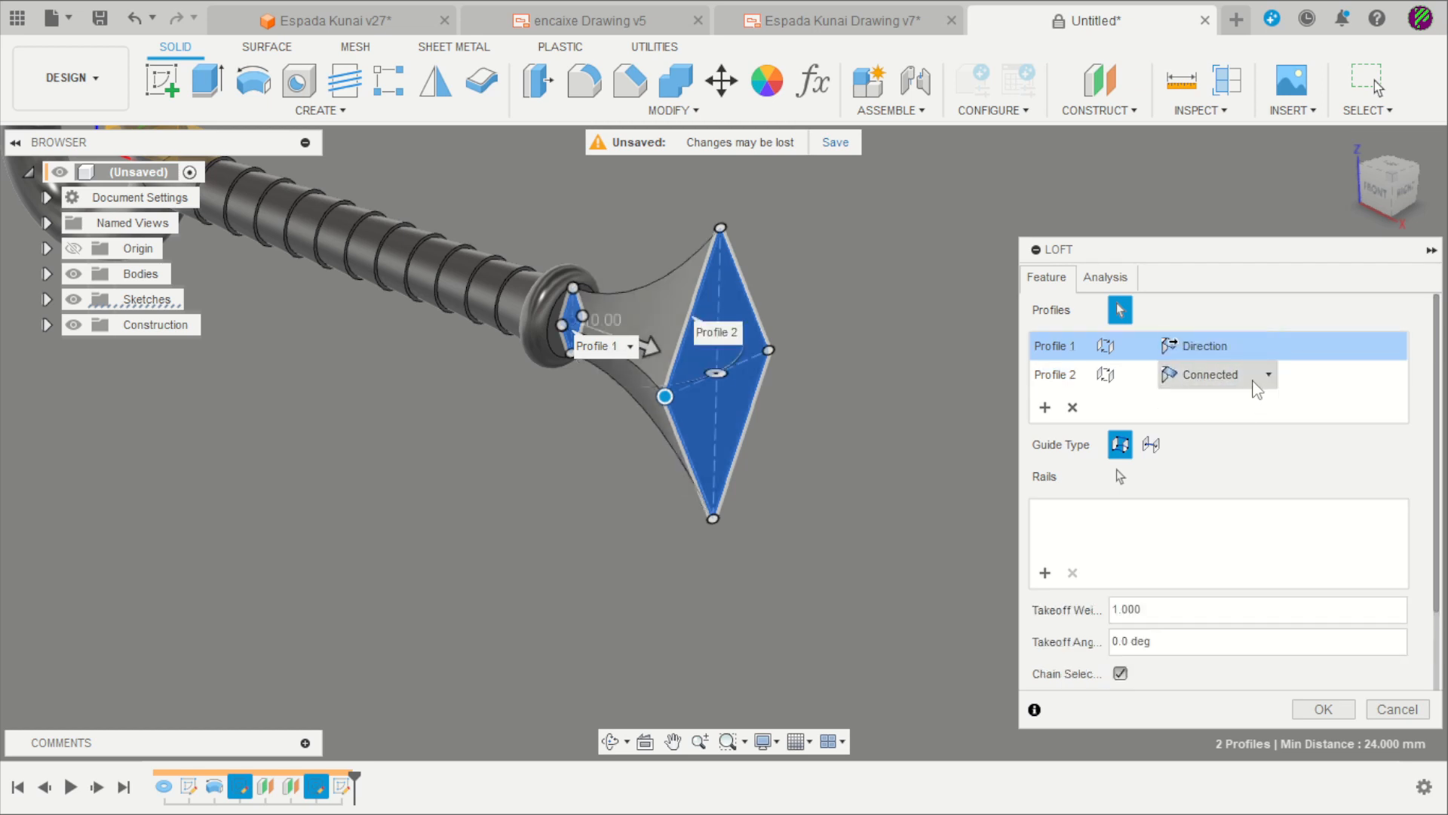
{"action": "left_click", "coordinate": [1256, 375]}
{"action": "left_click", "coordinate": [1241, 421]}
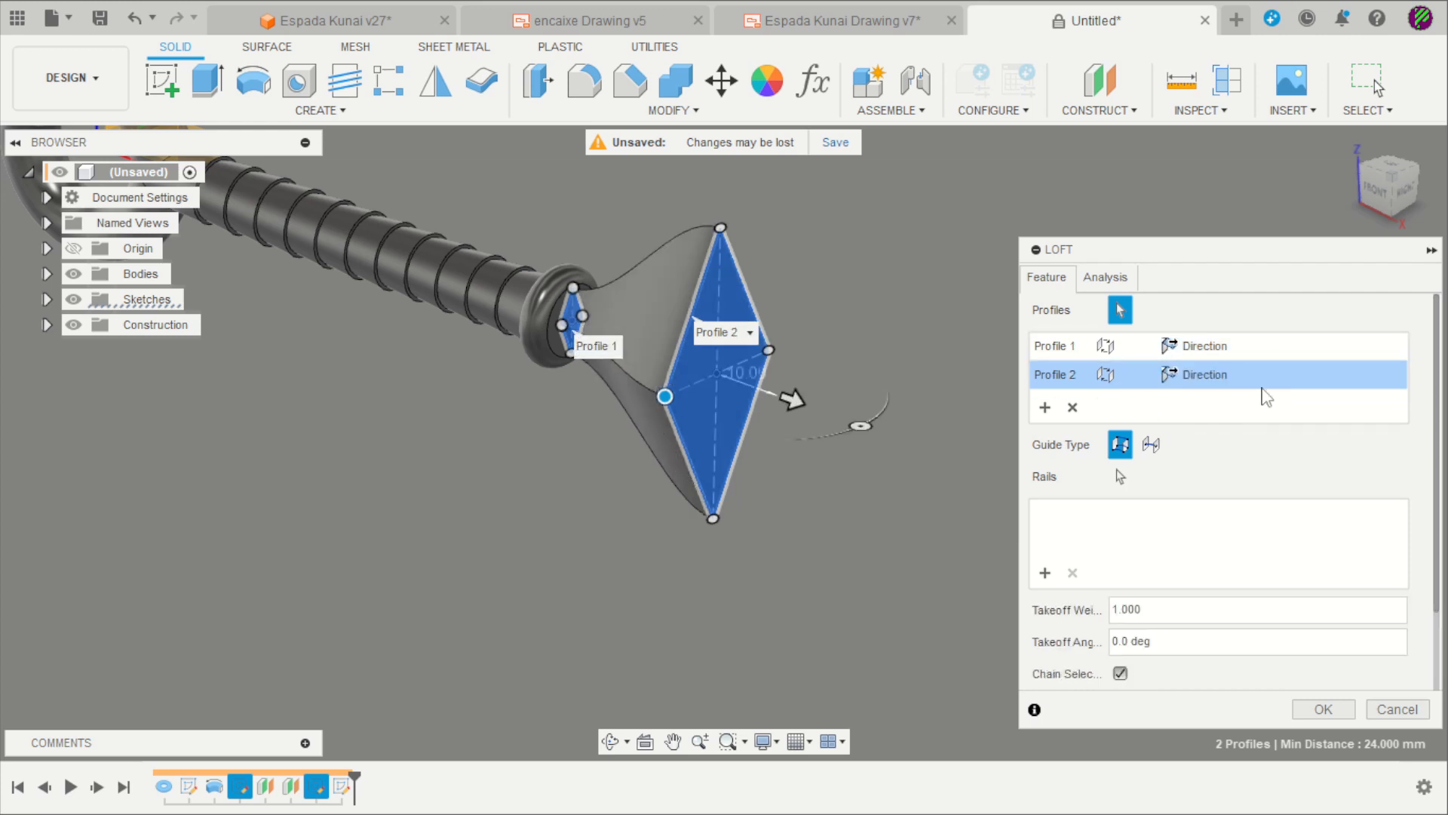
{"action": "left_click", "coordinate": [1253, 347]}
{"action": "left_click", "coordinate": [1211, 373]}
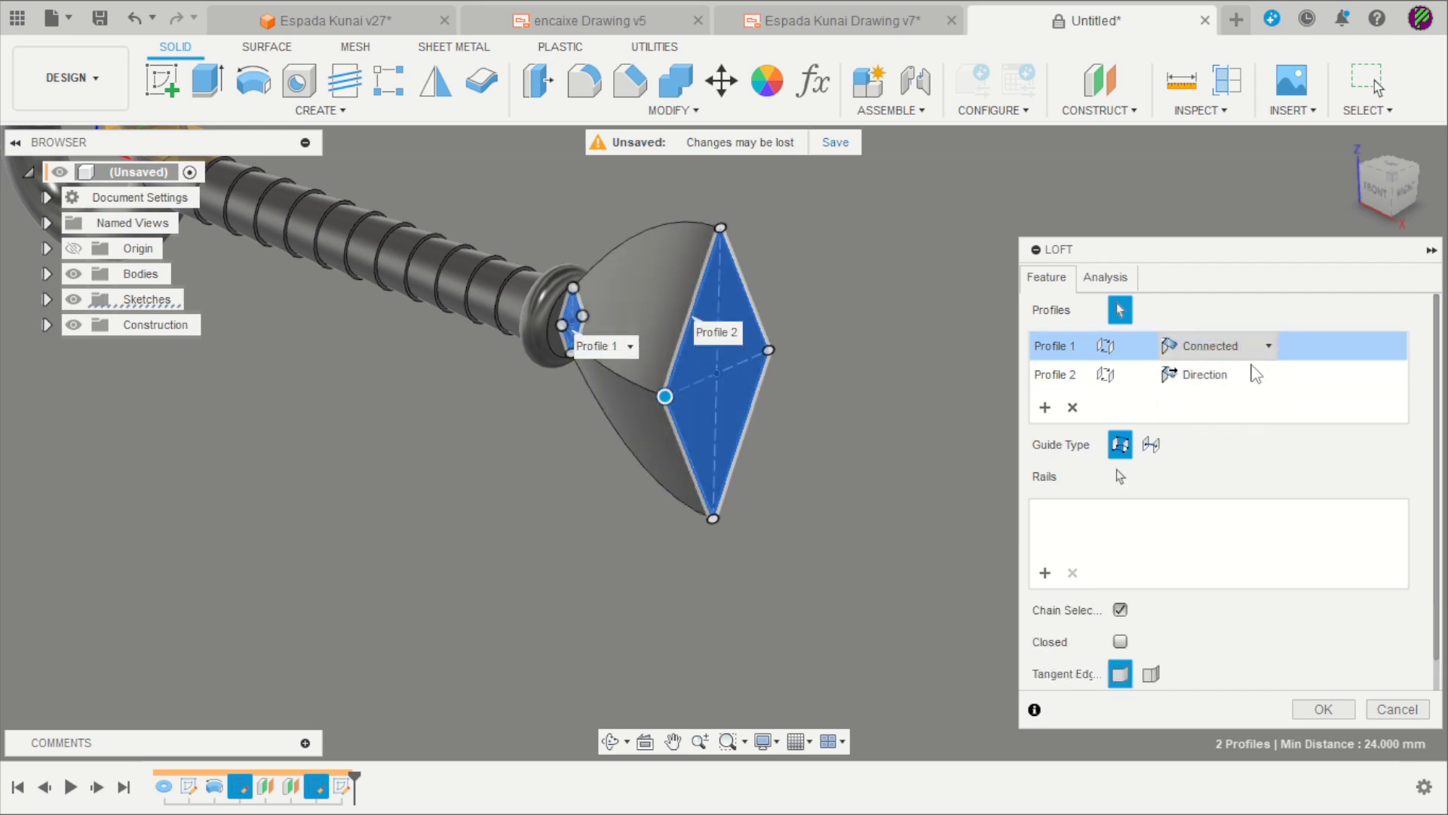
{"action": "left_click", "coordinate": [1256, 375]}
{"action": "left_click", "coordinate": [1211, 403]}
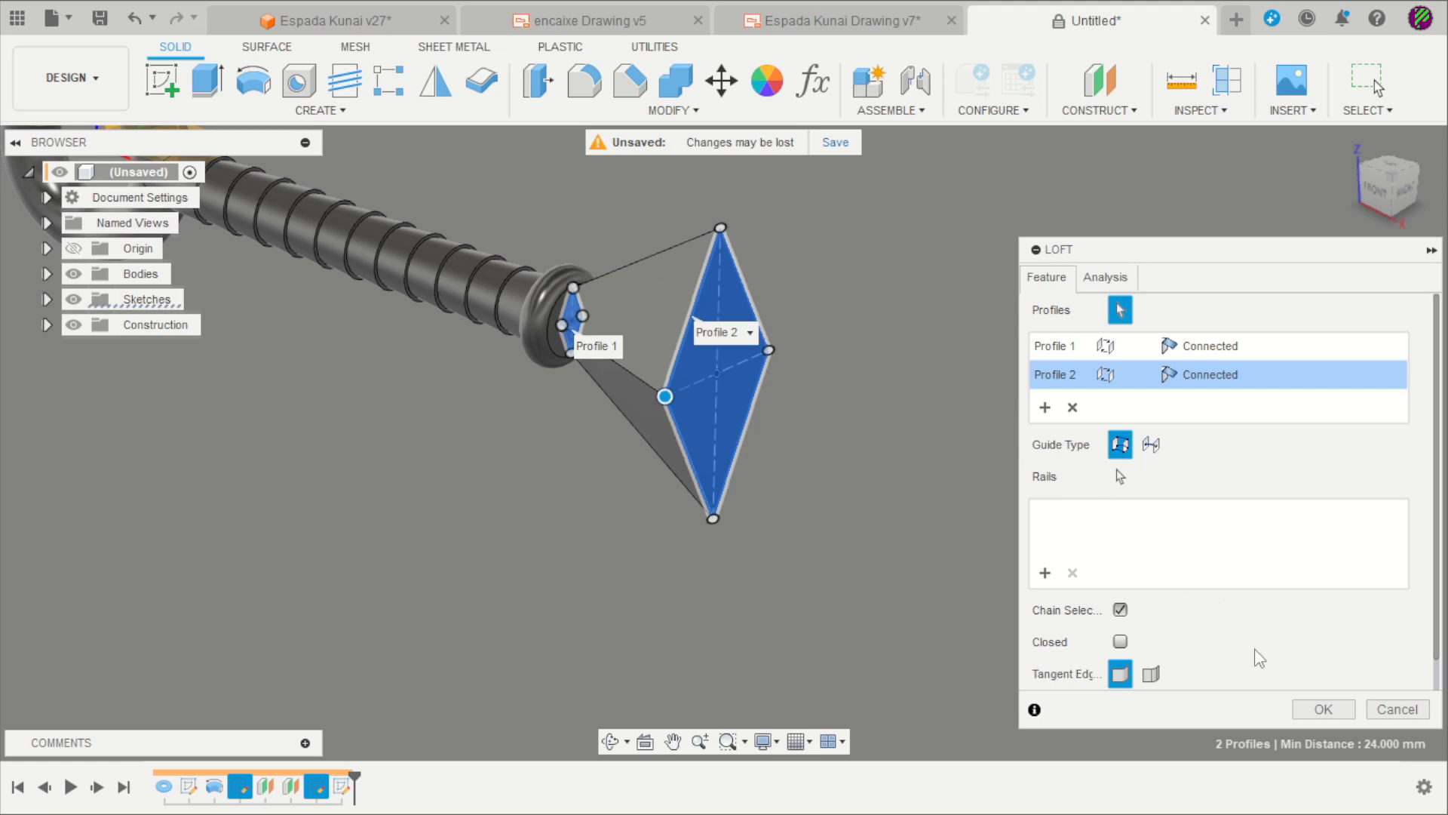
- Complete the loft between the two diamonds with both profiles Connected
{"action": "left_click", "coordinate": [1321, 710]}
{"action": "scroll", "coordinate": [744, 389], "scroll_direction": "down", "scroll_amount": 3}
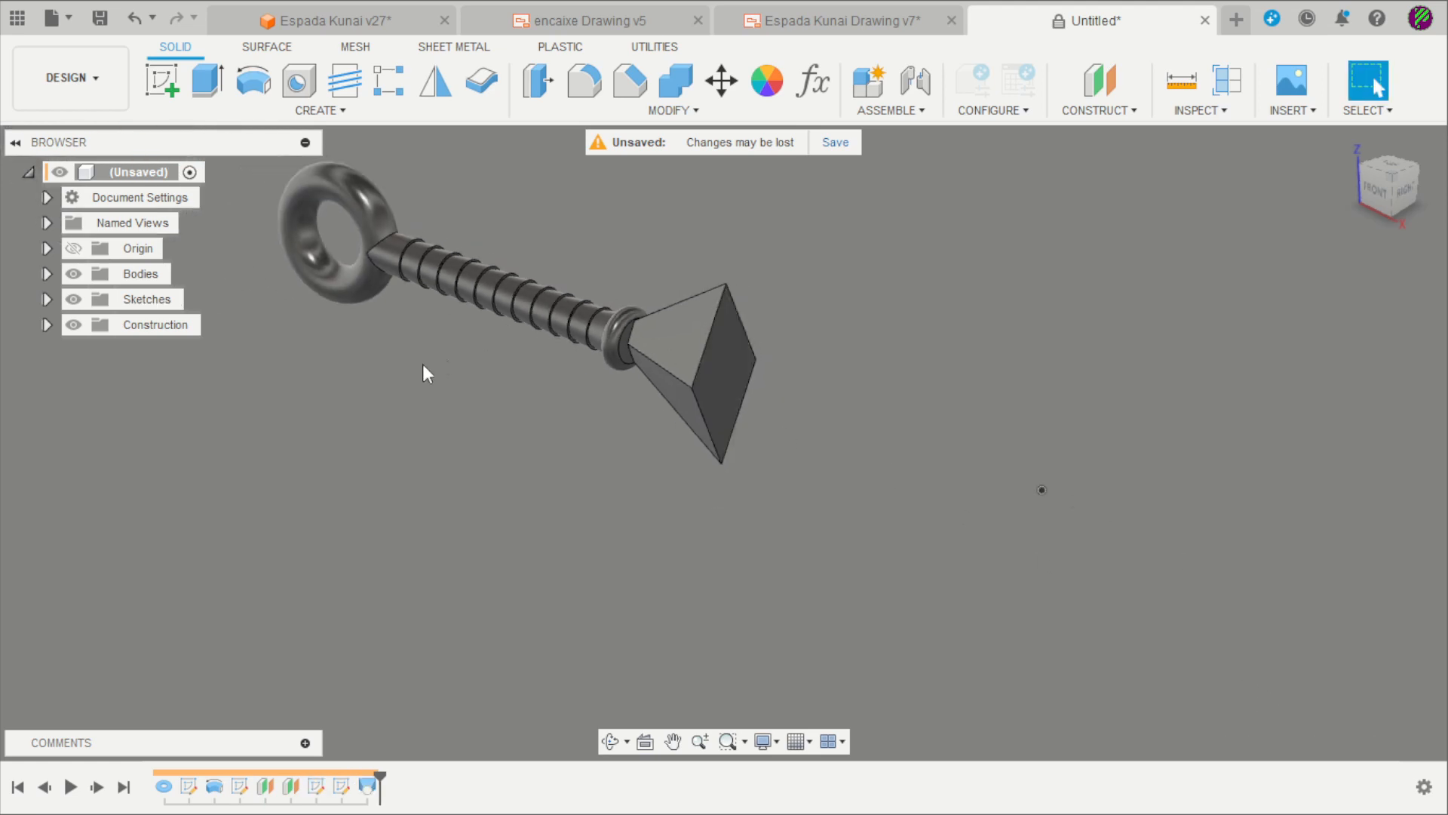
- Show Sketch4 and loft its large diamond to the tip point to form the rest of the blade
{"action": "left_click", "coordinate": [46, 299]}
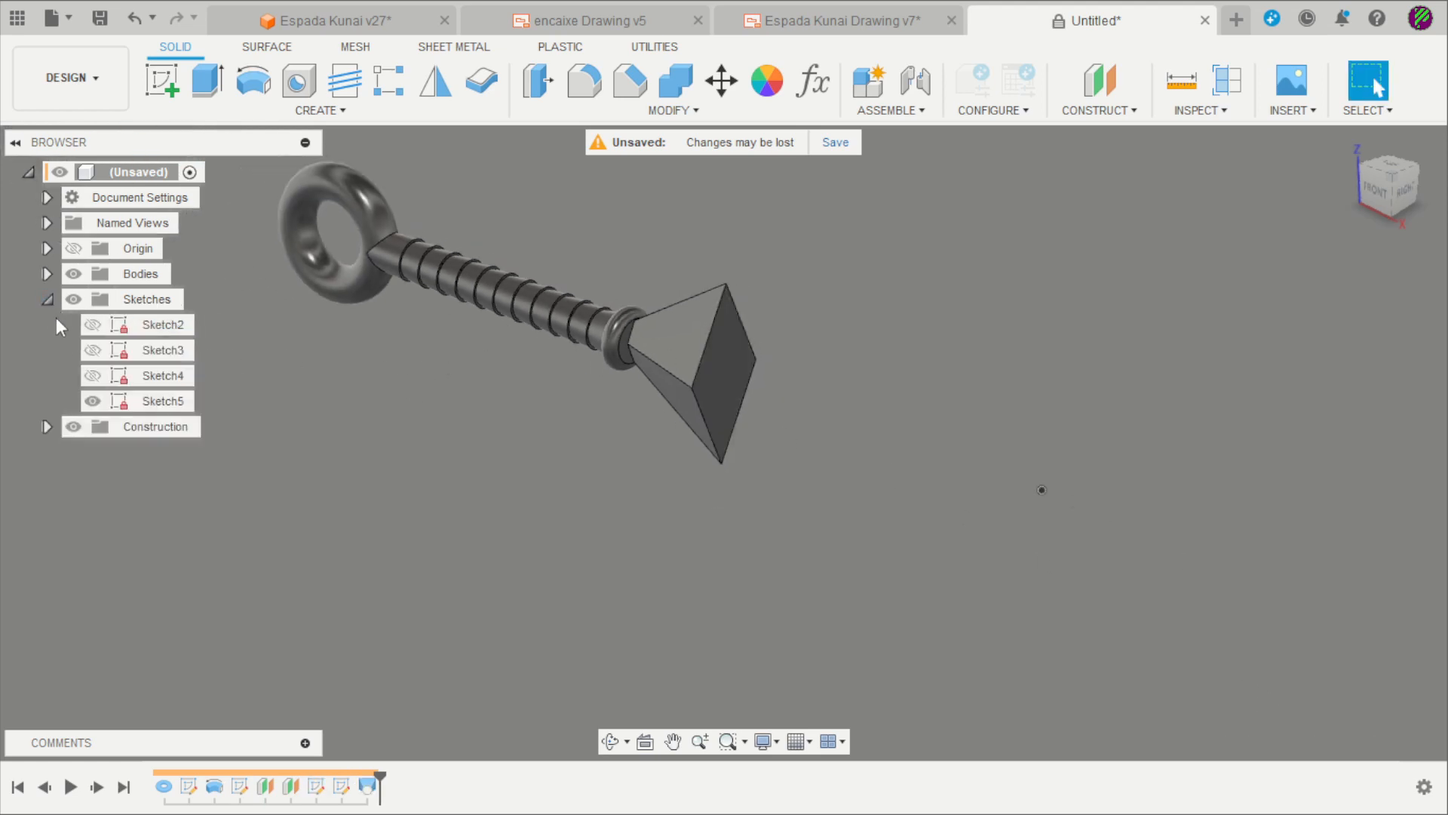
{"action": "left_click", "coordinate": [92, 375]}
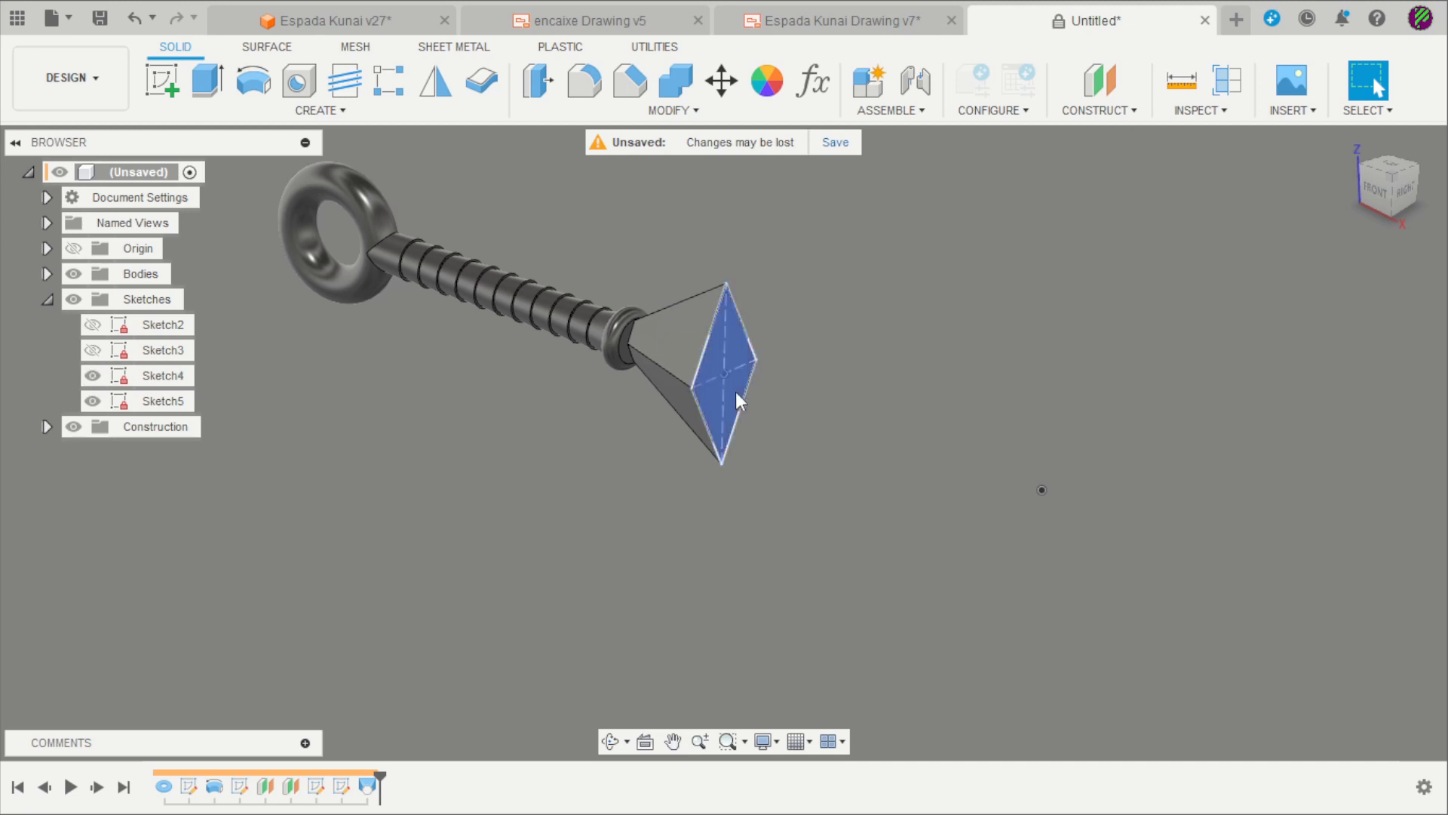
{"action": "left_click", "coordinate": [319, 110]}
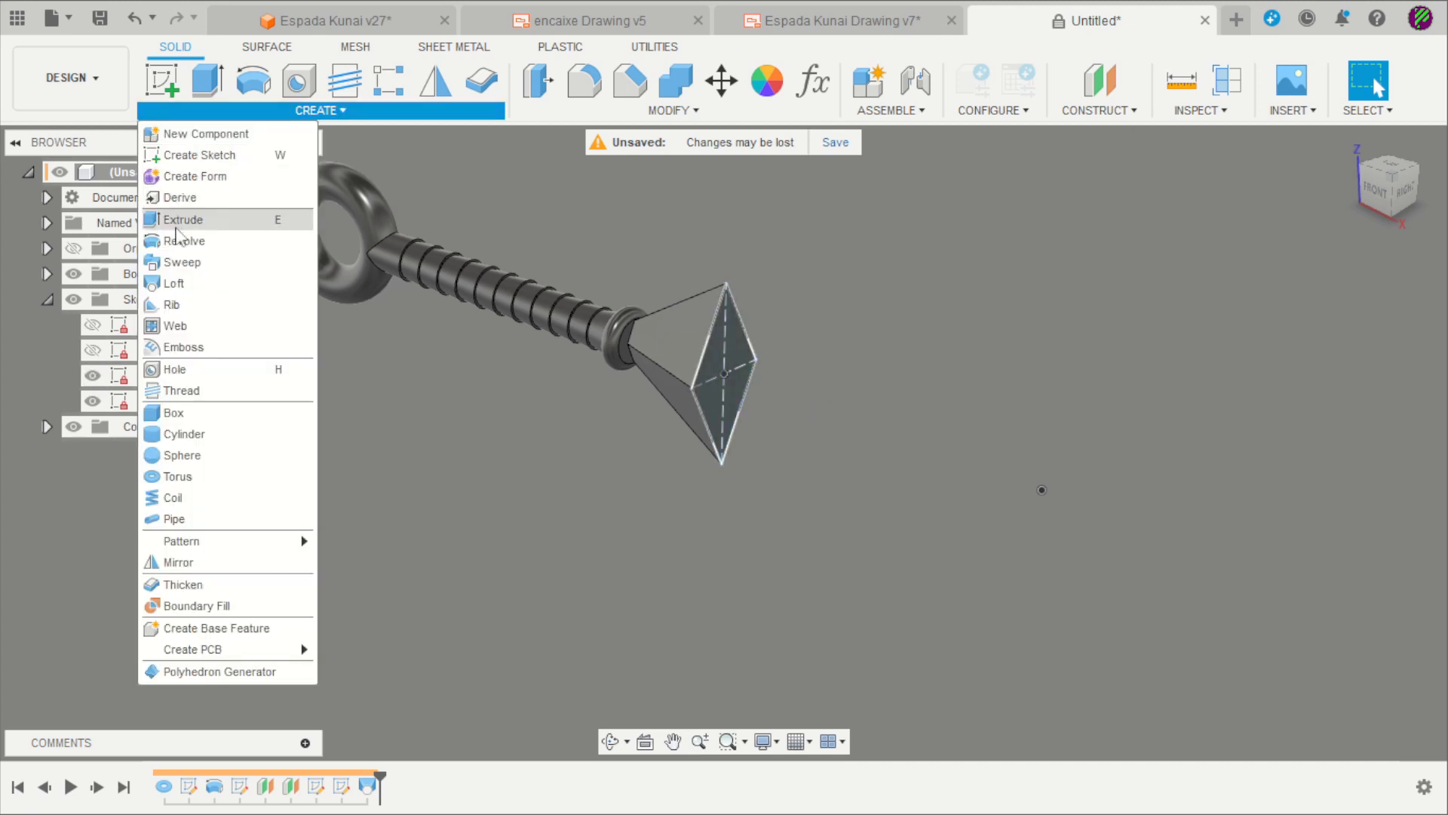
{"action": "left_click", "coordinate": [181, 281]}
{"action": "scroll", "coordinate": [875, 389], "scroll_direction": "up", "scroll_amount": 3}
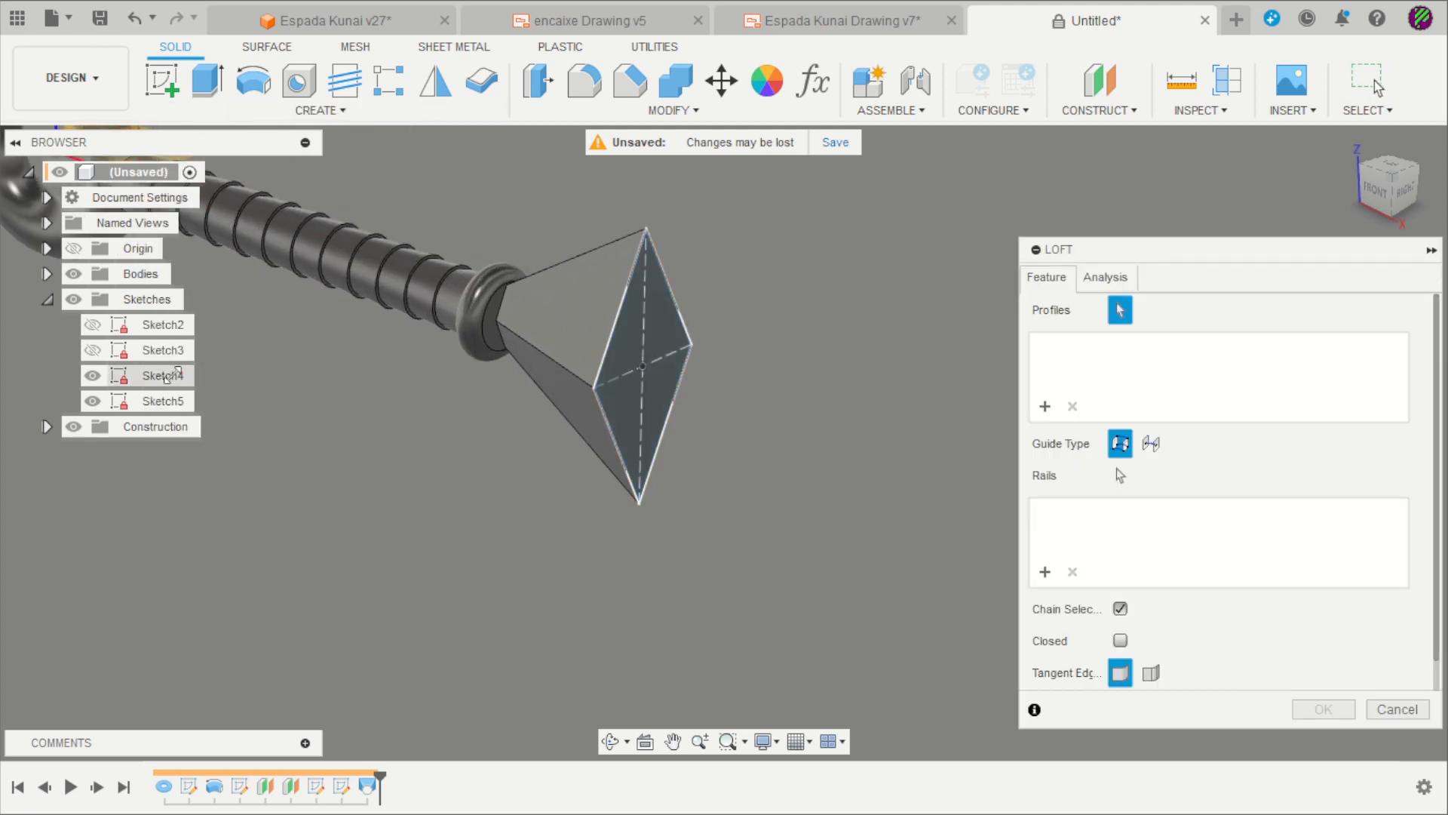
{"action": "left_click", "coordinate": [166, 375]}
{"action": "scroll", "coordinate": [649, 354], "scroll_direction": "down", "scroll_amount": 3}
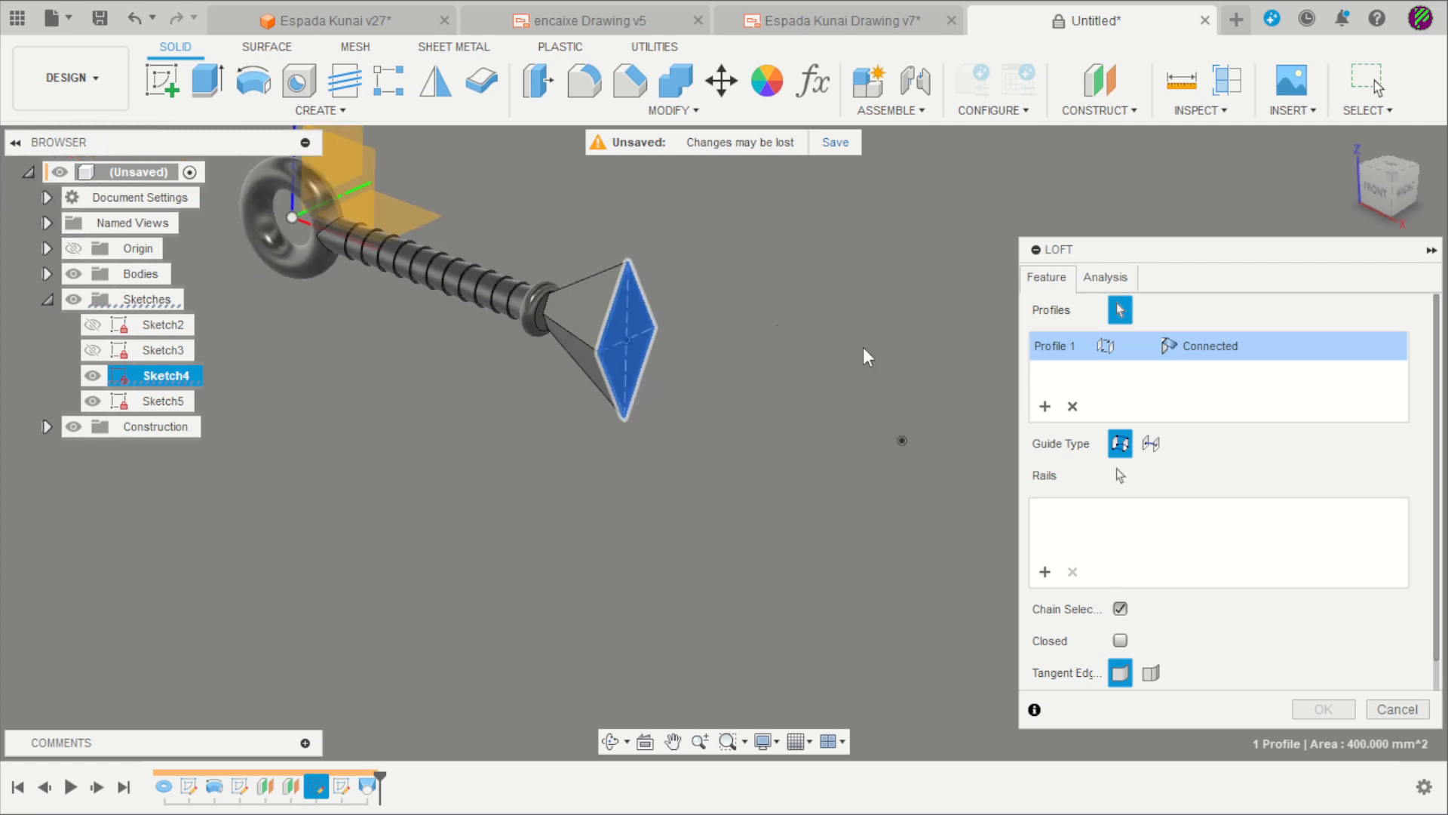
{"action": "scroll", "coordinate": [918, 435], "scroll_direction": "up", "scroll_amount": 2}
{"action": "left_click", "coordinate": [900, 433]}
{"action": "scroll", "coordinate": [897, 432], "scroll_direction": "down", "scroll_amount": 2}
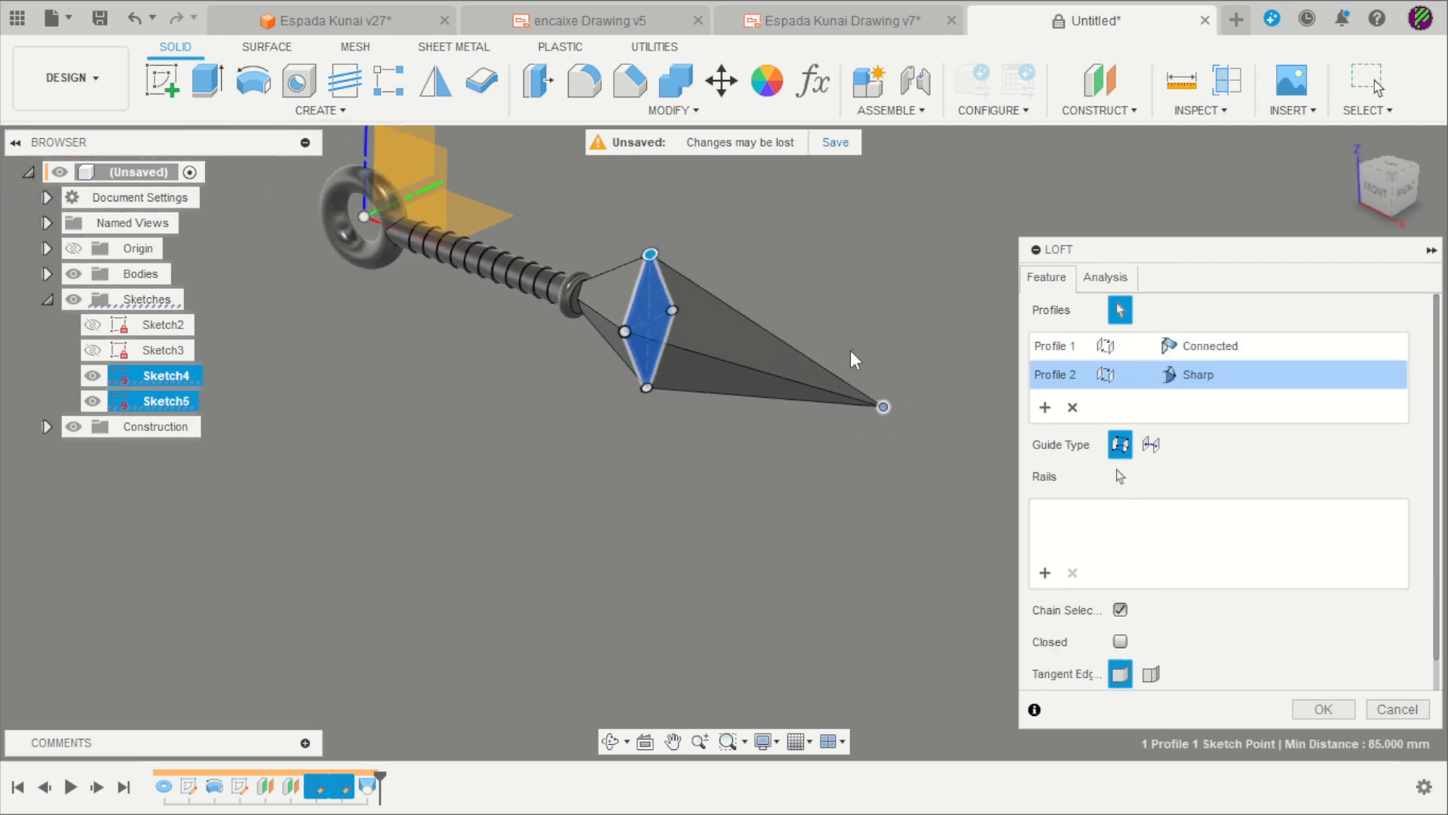
{"action": "mouse_move", "coordinate": [784, 520]}
{"action": "middle_mouse_down", "text": "shift"}
{"action": "mouse_move", "coordinate": [867, 411]}
{"action": "mouse_move", "coordinate": [873, 424]}
{"action": "mouse_move", "coordinate": [747, 528]}
{"action": "mouse_move", "coordinate": [669, 559]}
{"action": "mouse_move", "coordinate": [785, 502]}
{"action": "middle_mouse_up", "text": "shift"}
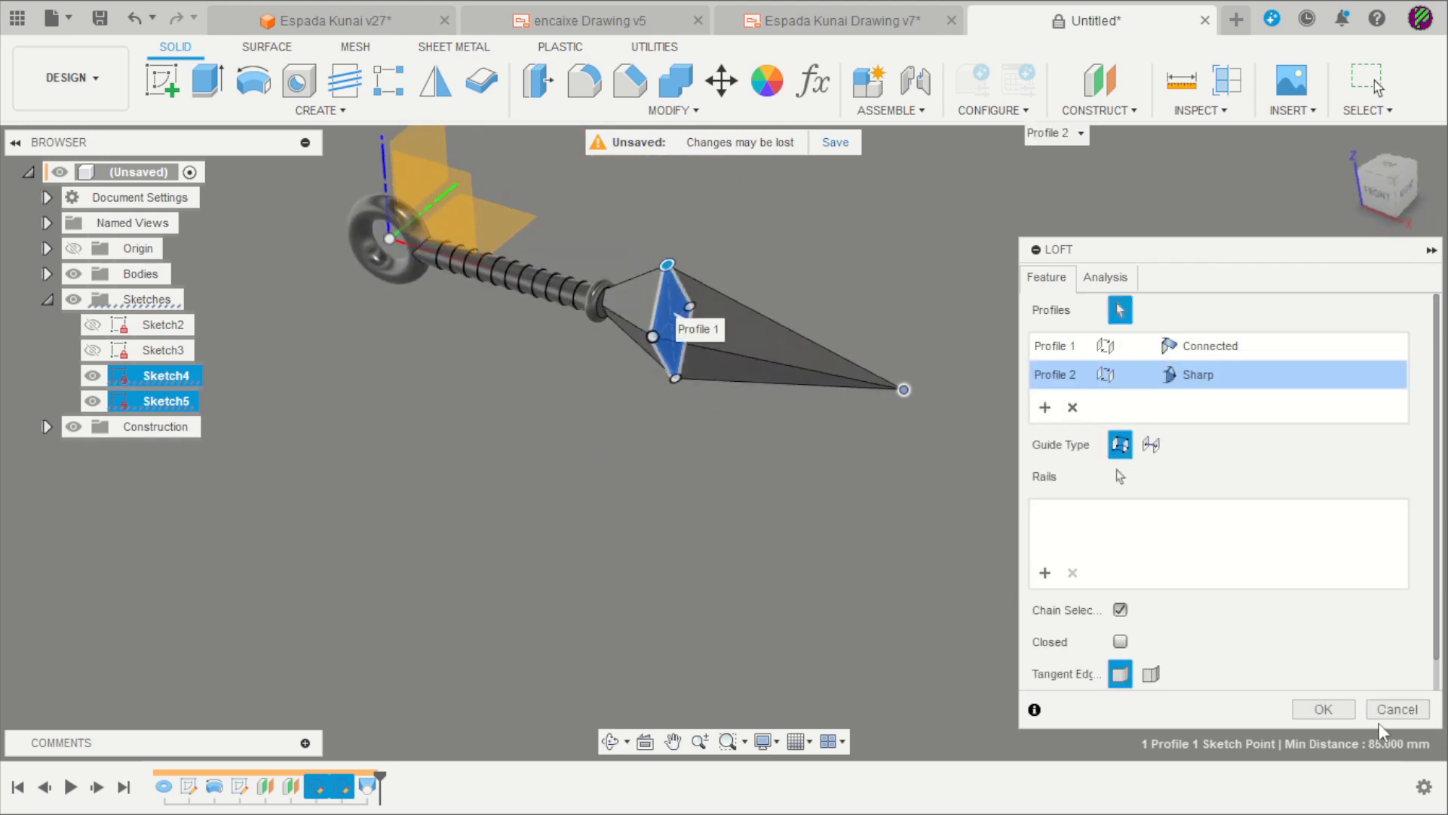
{"action": "left_click", "coordinate": [1334, 710]}
{"action": "scroll", "coordinate": [916, 559], "scroll_direction": "down", "scroll_amount": 2}
{"action": "scroll", "coordinate": [1080, 507], "scroll_direction": "up", "scroll_amount": 3}
{"action": "mouse_move", "coordinate": [915, 559]}
{"action": "middle_mouse_down", "text": "shift"}
{"action": "mouse_move", "coordinate": [1080, 507]}
{"action": "mouse_move", "coordinate": [755, 473]}
{"action": "mouse_move", "coordinate": [830, 506]}
{"action": "mouse_move", "coordinate": [747, 517]}
{"action": "mouse_move", "coordinate": [636, 290]}
{"action": "middle_mouse_up", "text": "shift"}
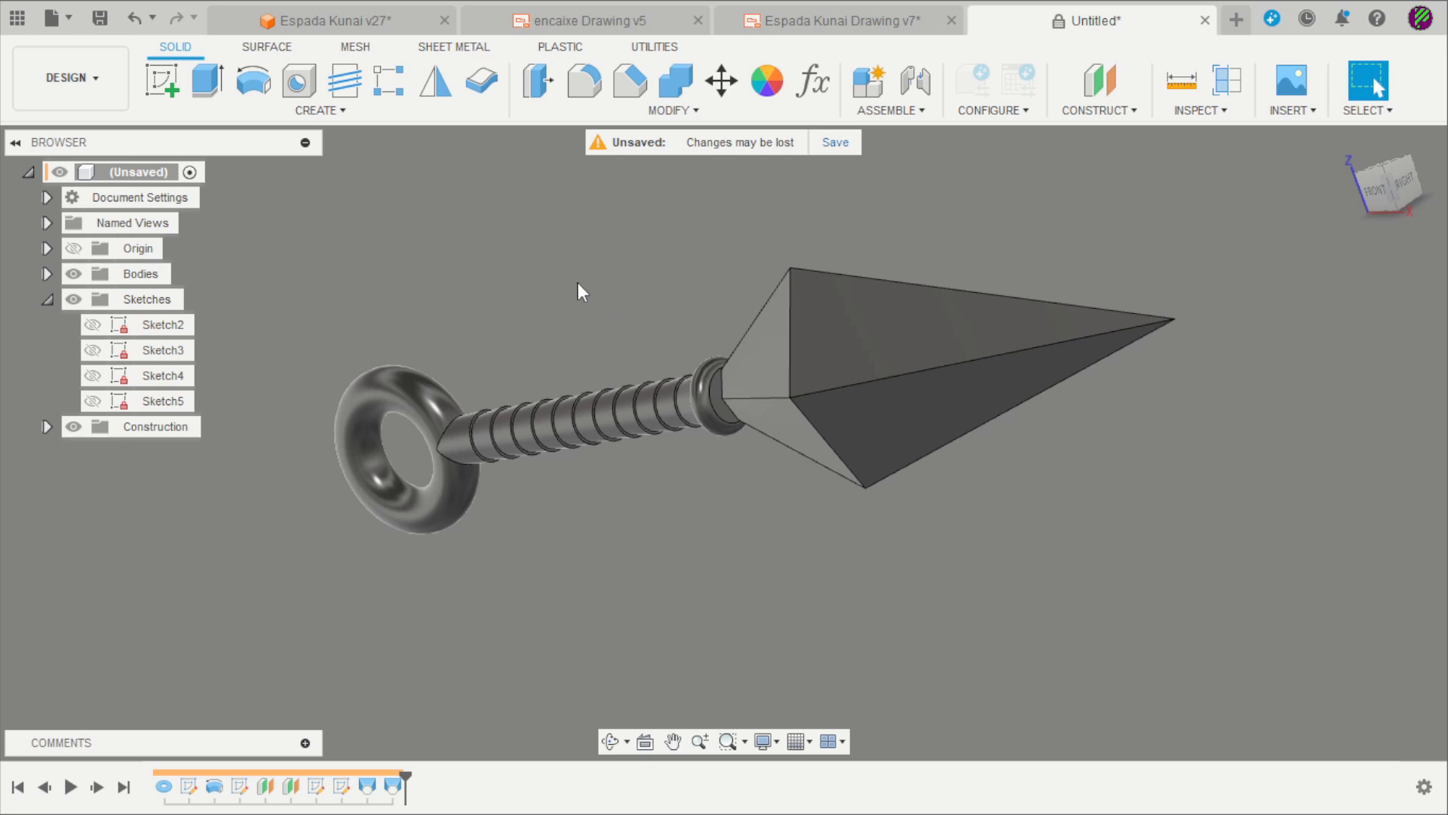
{"action": "mouse_move", "coordinate": [568, 286]}
{"action": "middle_mouse_down", "text": "shift"}
{"action": "mouse_move", "coordinate": [614, 258]}
{"action": "mouse_move", "coordinate": [590, 290]}
{"action": "middle_mouse_up", "text": "shift"}
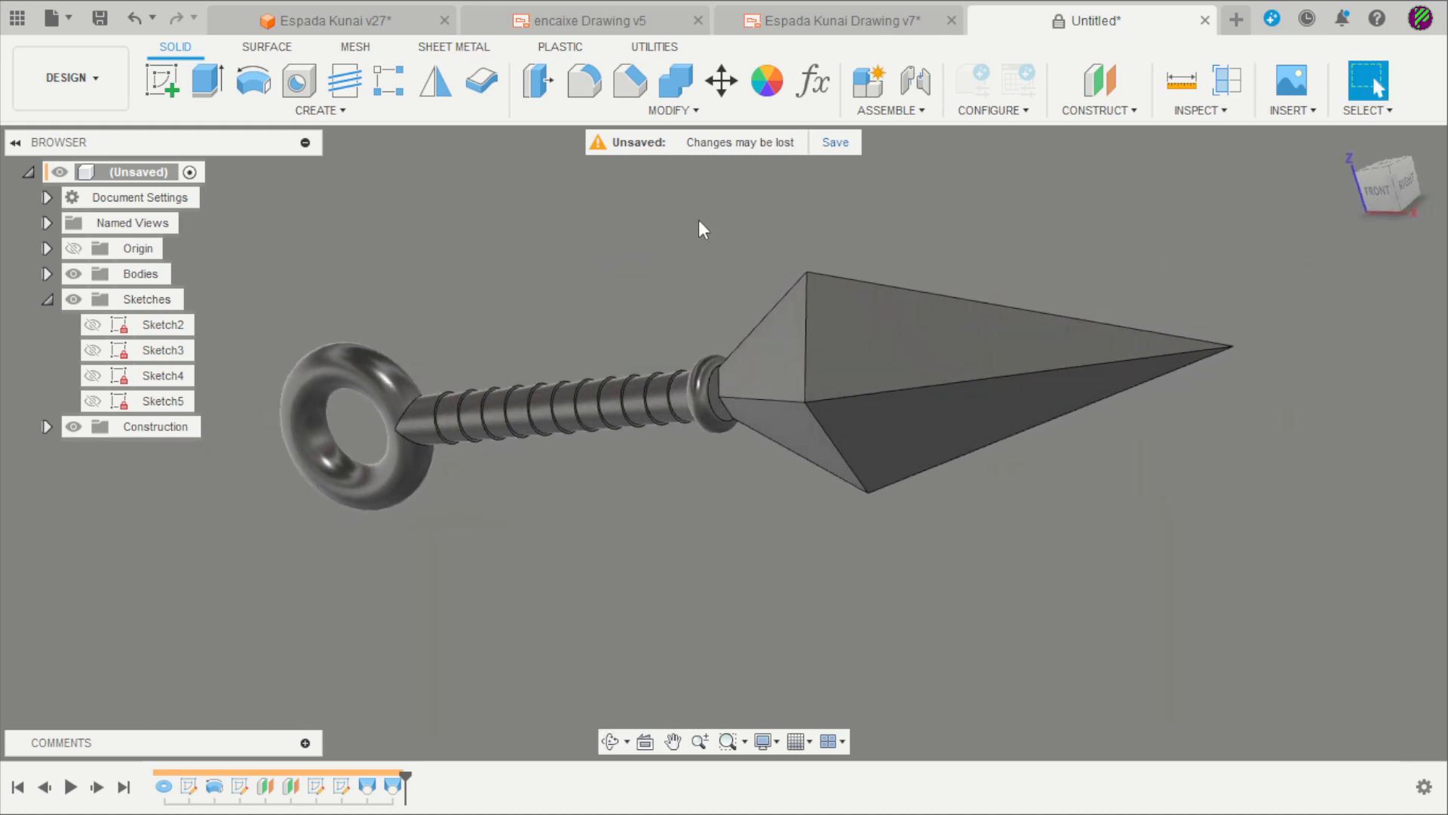
- Split the kunai body with the flat end face of the handle as splitting tool, and expand the list of bodies
{"action": "left_click", "coordinate": [691, 112]}
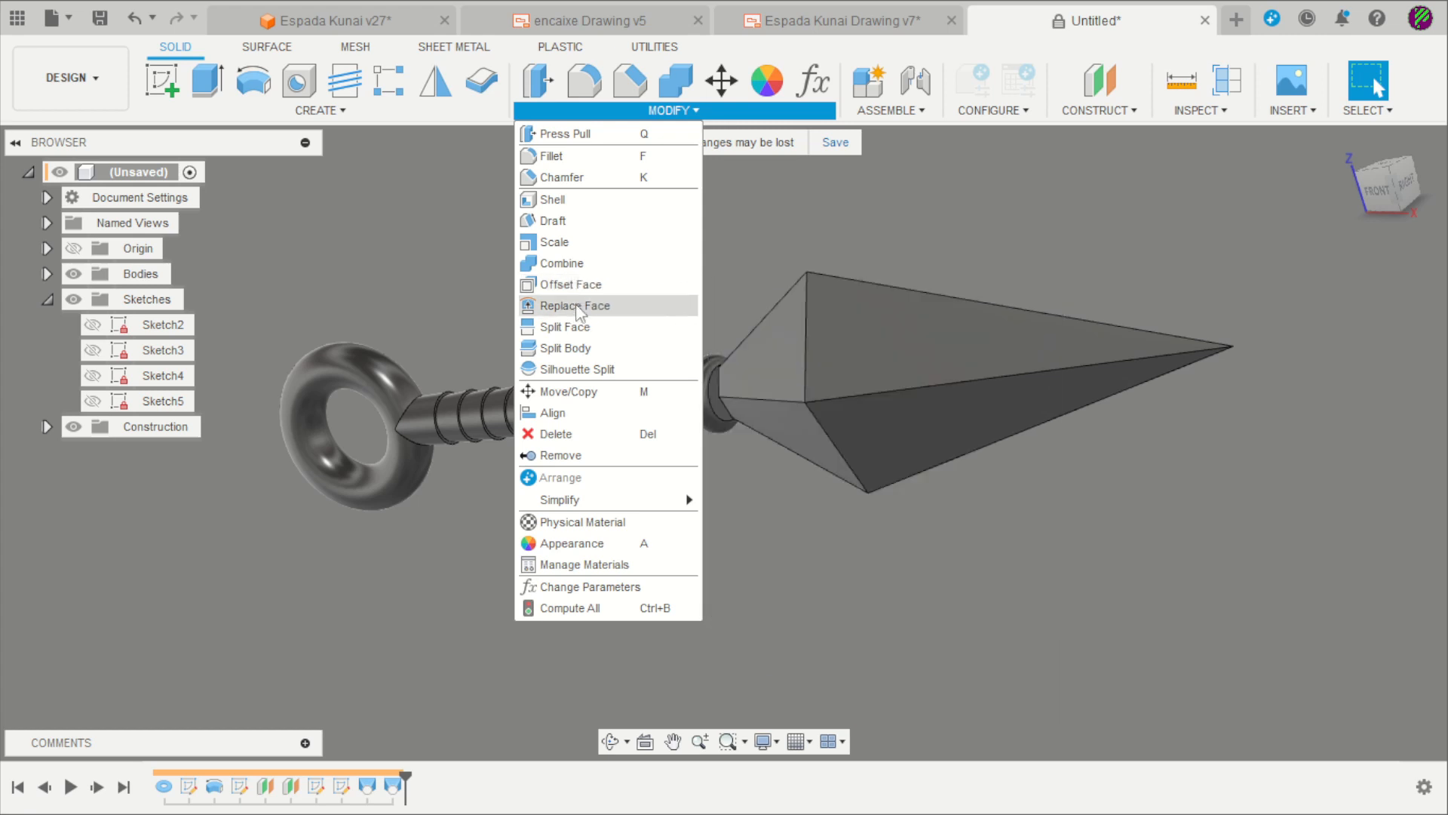
{"action": "left_click", "coordinate": [564, 349]}
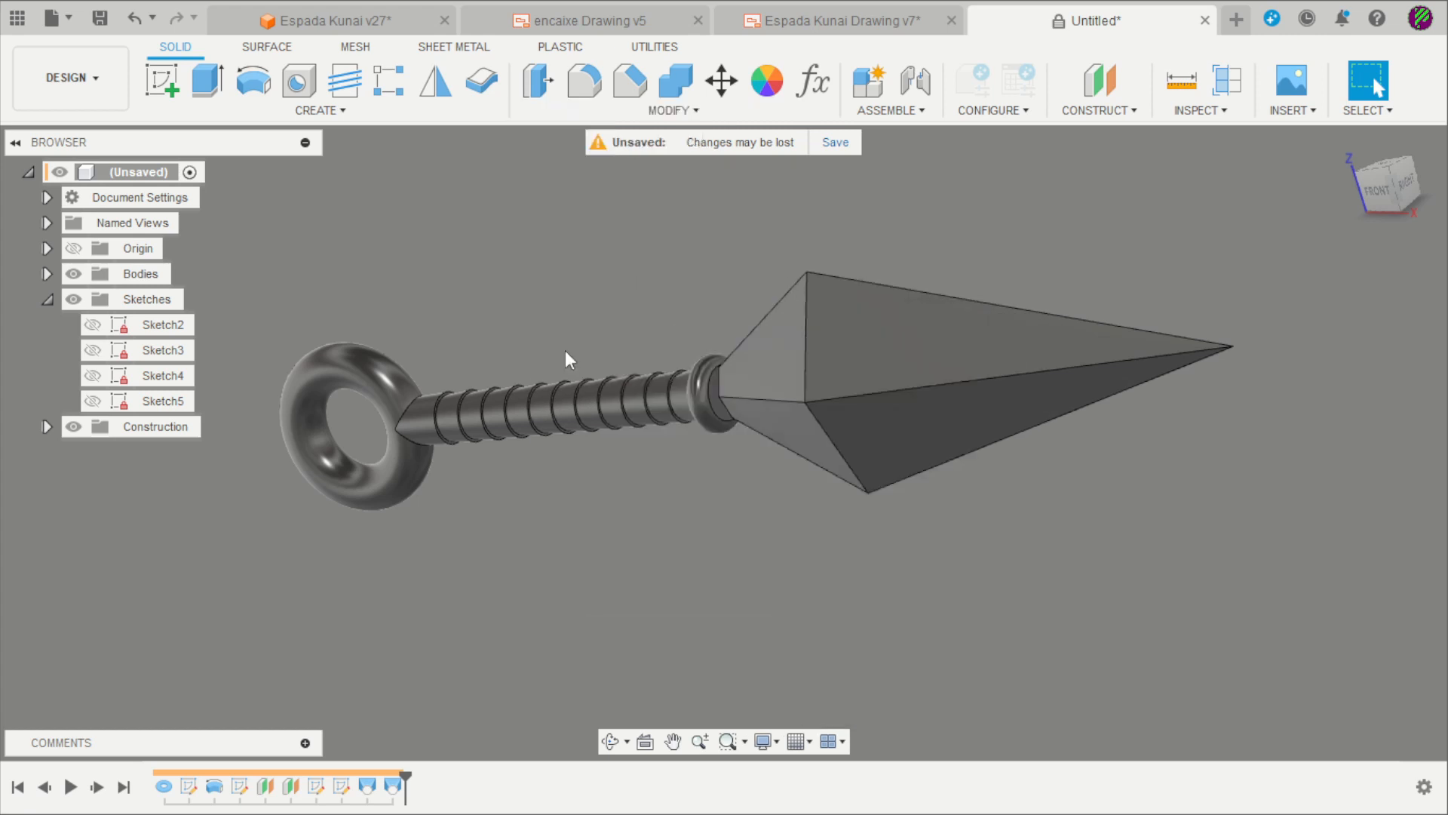
{"action": "scroll", "coordinate": [749, 439], "scroll_direction": "up", "scroll_amount": 3}
{"action": "left_click", "coordinate": [775, 406]}
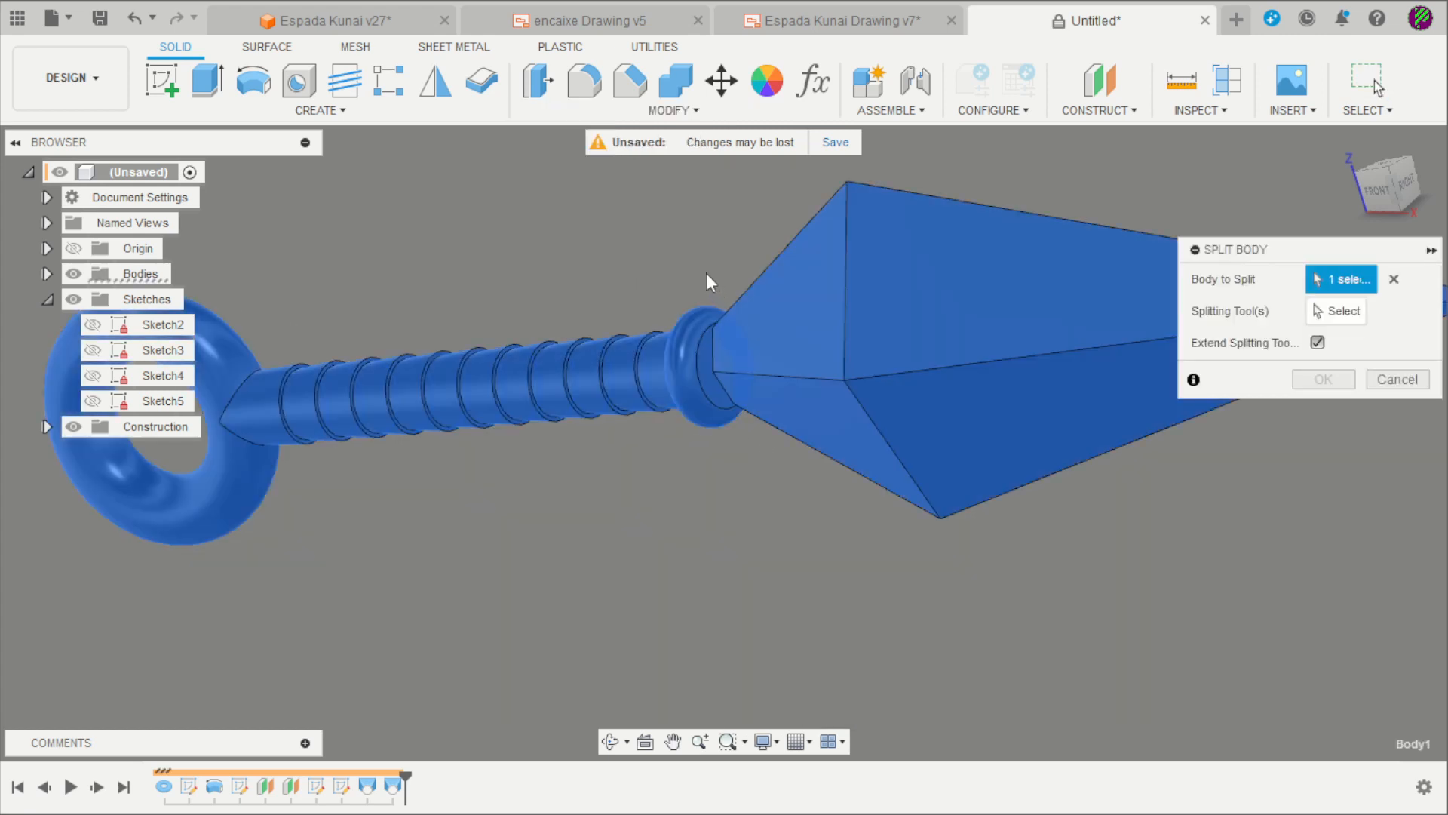
{"action": "scroll", "coordinate": [736, 341], "scroll_direction": "up", "scroll_amount": 3}
{"action": "left_click", "coordinate": [1345, 311]}
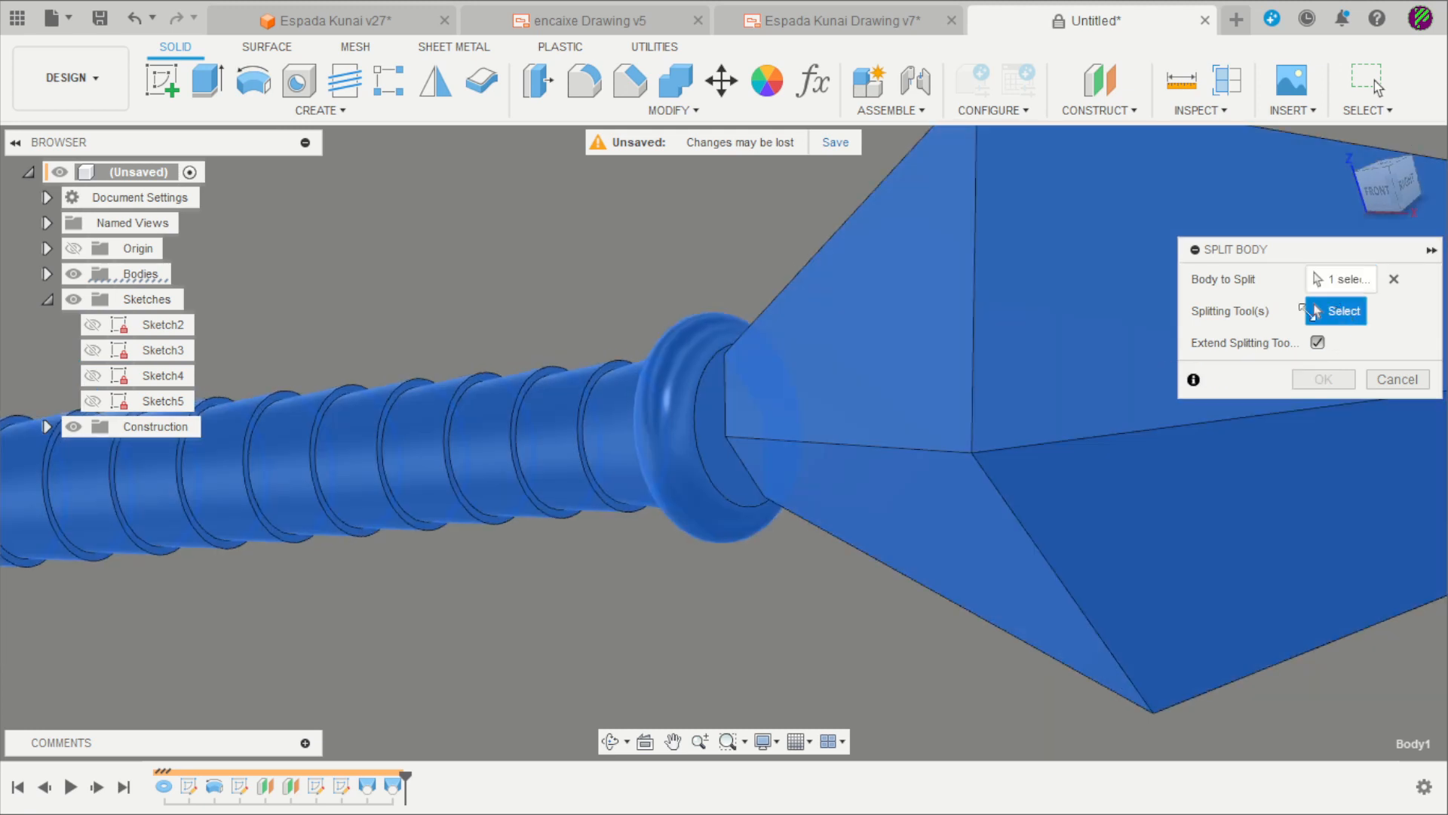
{"action": "left_click", "coordinate": [715, 433]}
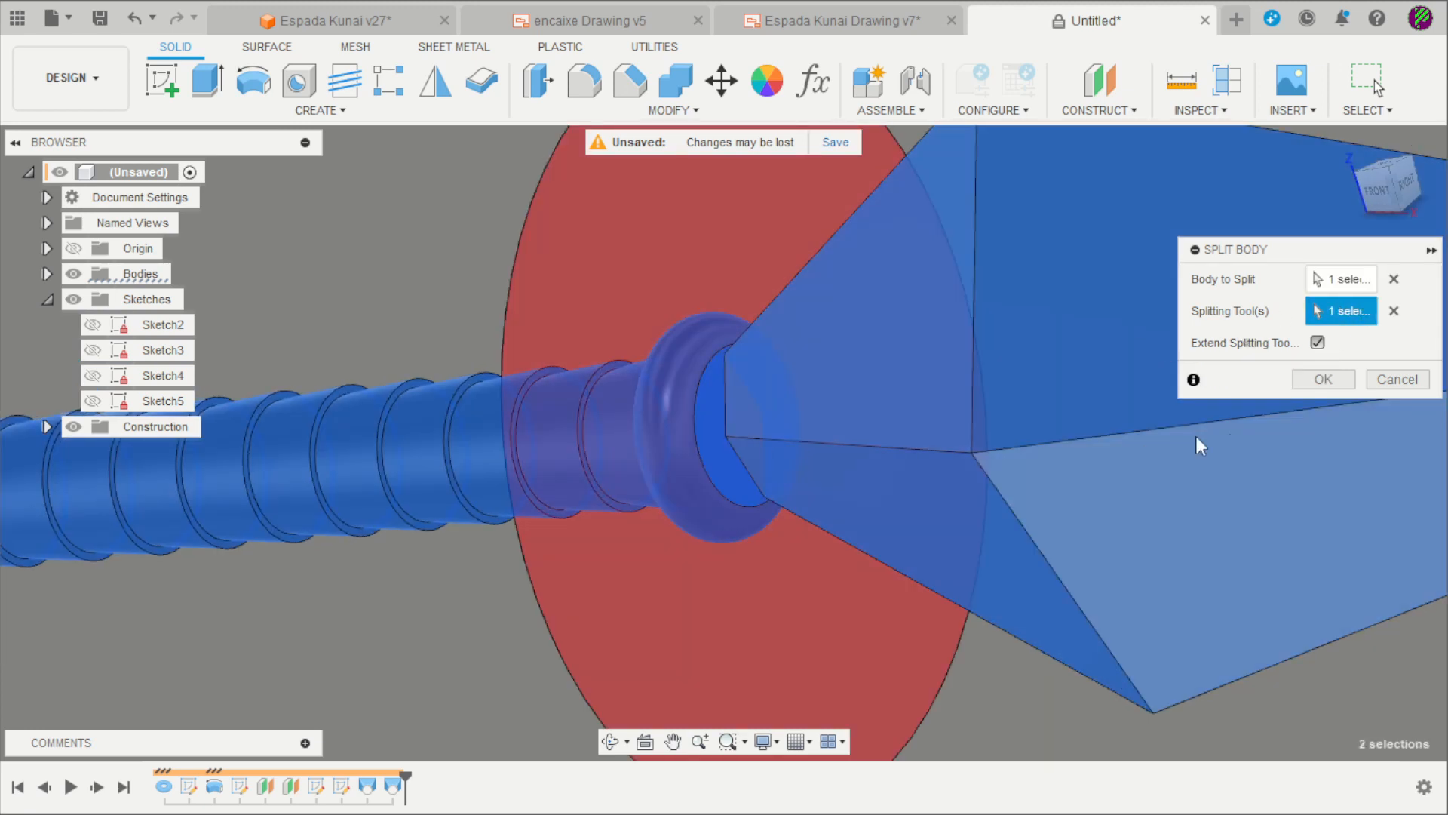
{"action": "left_click", "coordinate": [1323, 379]}
{"action": "scroll", "coordinate": [1315, 383], "scroll_direction": "down", "scroll_amount": 5}
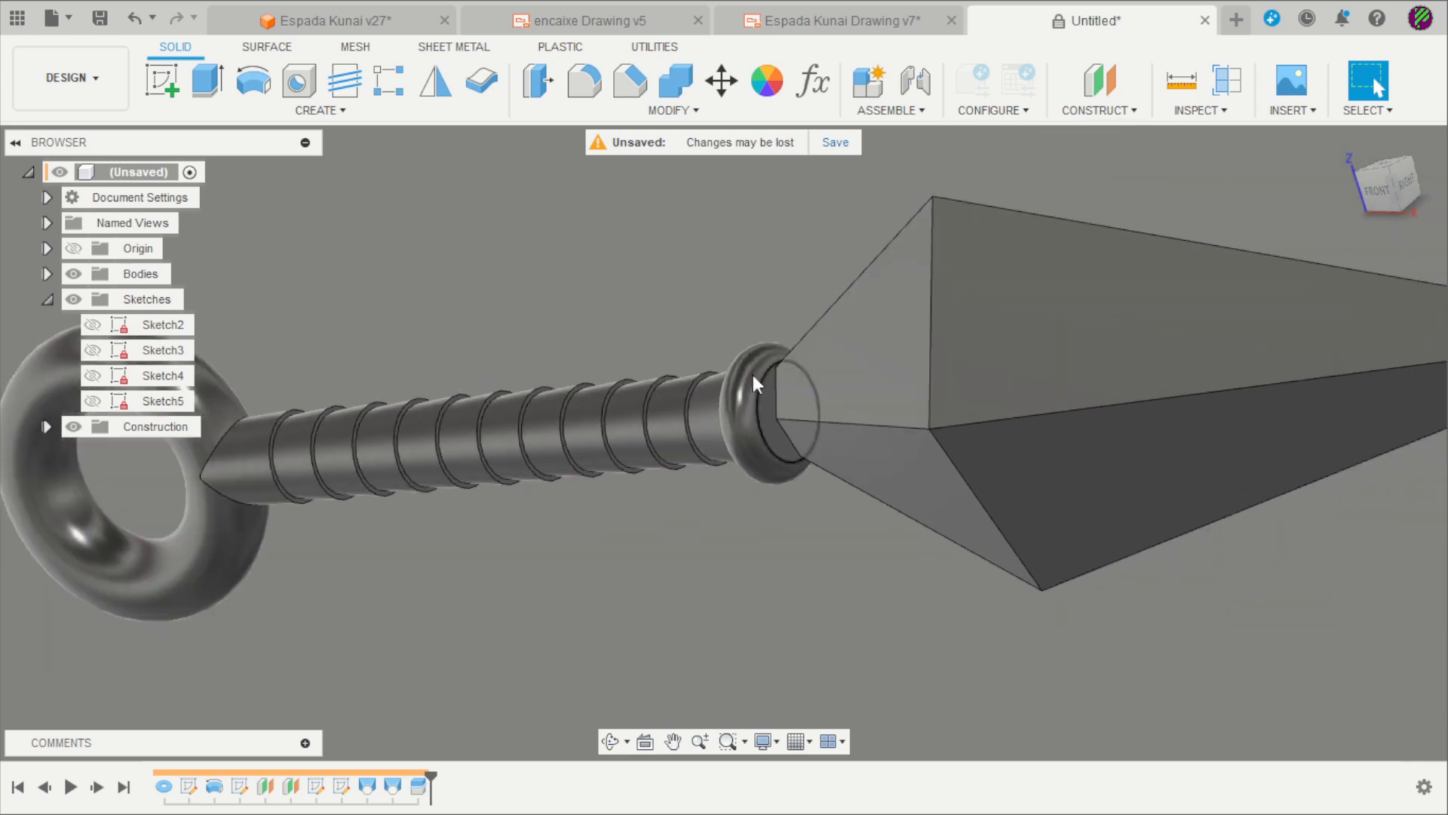
{"action": "left_click", "coordinate": [50, 276]}
{"action": "scroll", "coordinate": [495, 306], "scroll_direction": "down", "scroll_amount": 2}
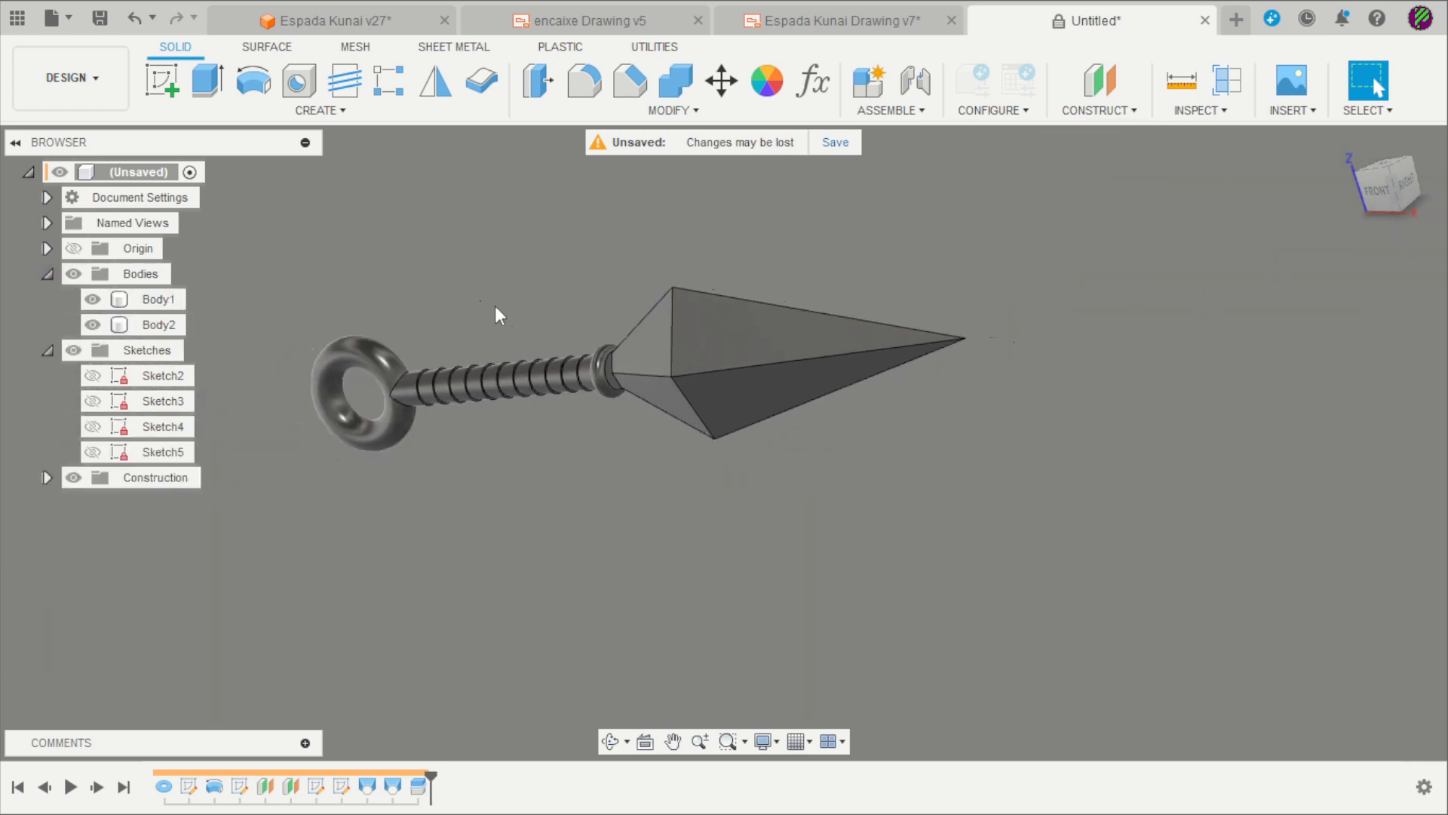
- Hide and show the handle body and the blade body one at a time to check the split
{"action": "scroll", "coordinate": [420, 296], "scroll_direction": "up", "scroll_amount": 3}
{"action": "left_click", "coordinate": [94, 299]}
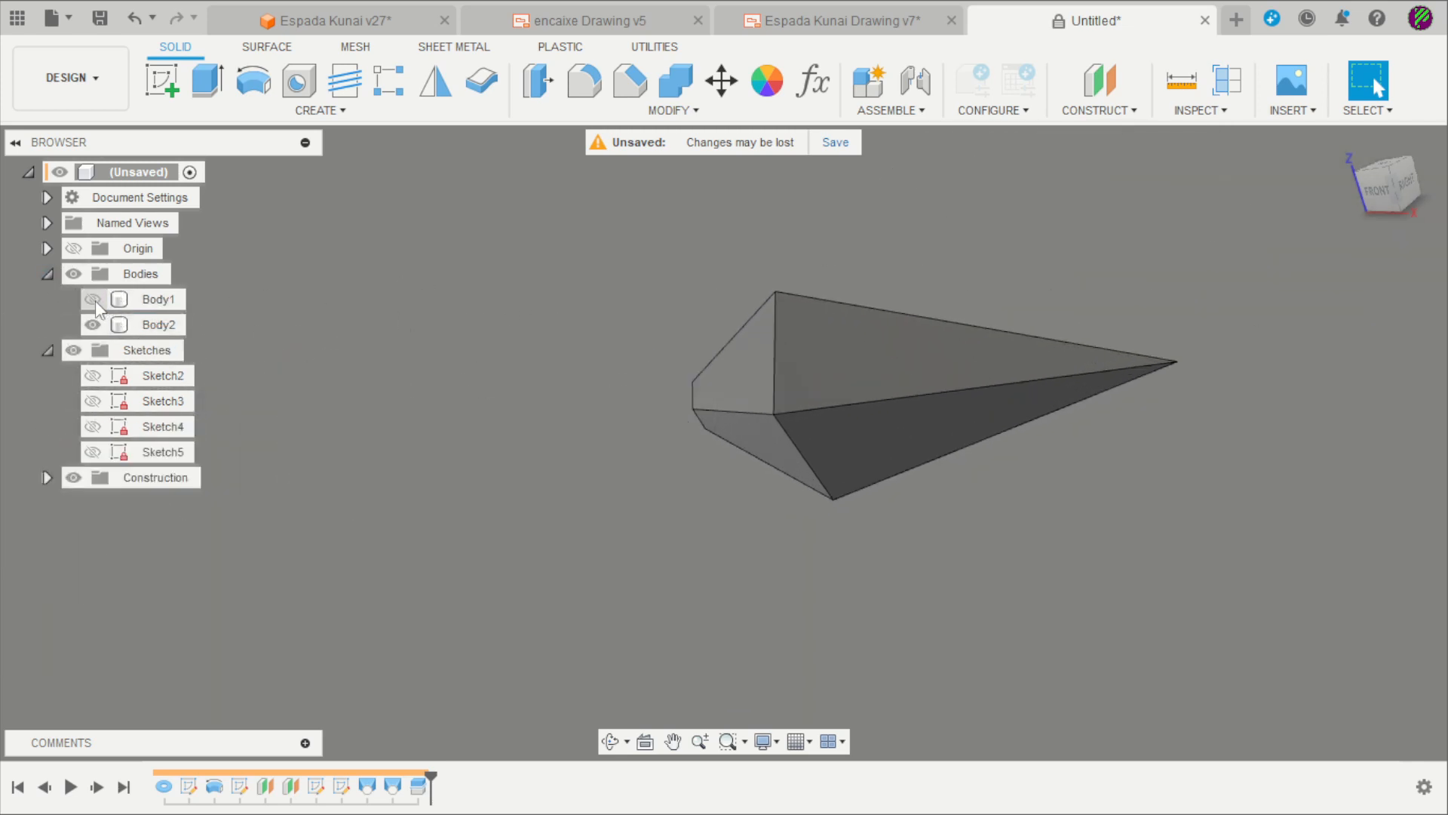
{"action": "left_click", "coordinate": [92, 325]}
{"action": "left_click", "coordinate": [93, 326]}
{"action": "left_click", "coordinate": [92, 300]}
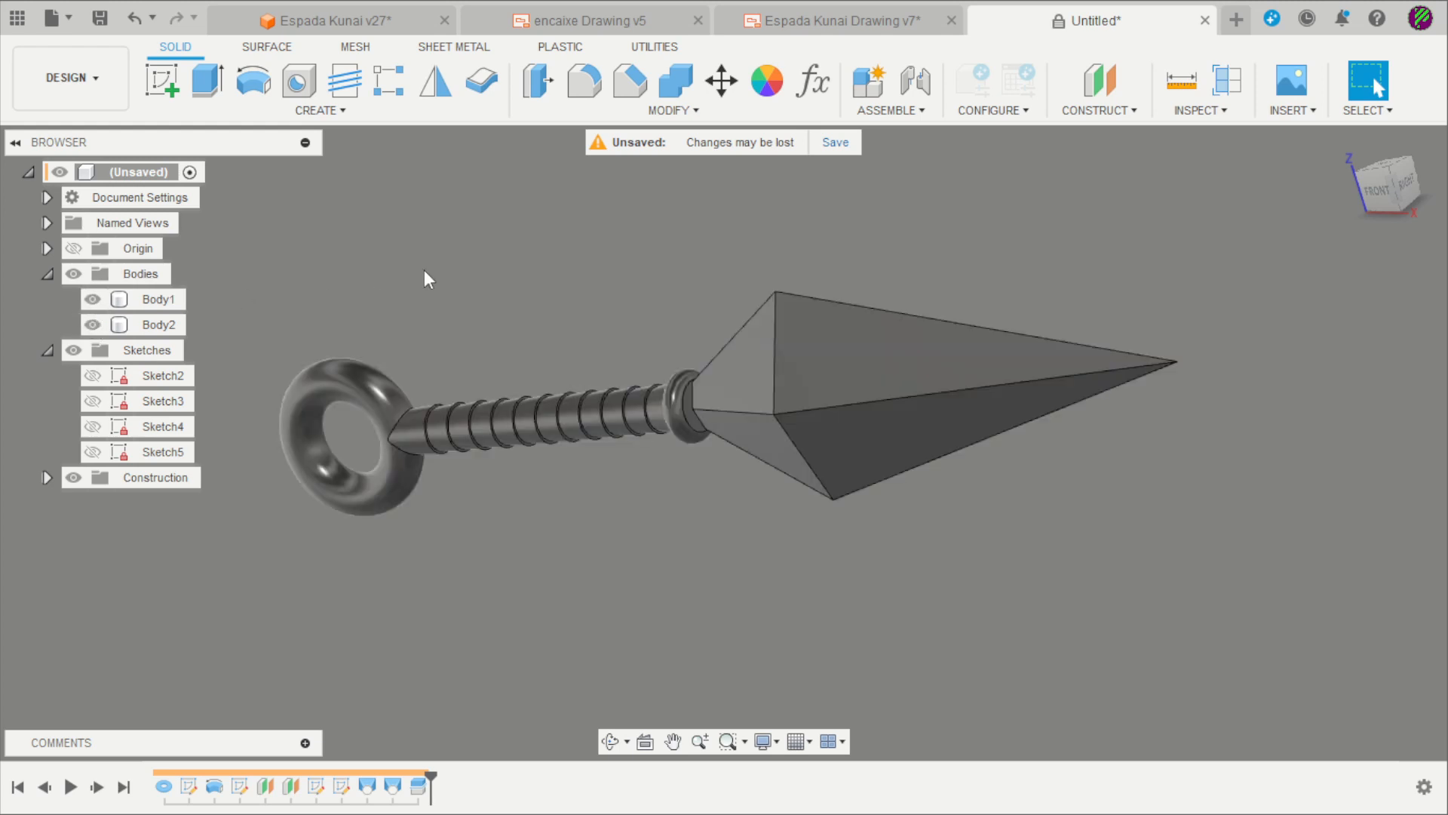
- Hide the blade body and start a sketch on the flat end face of the handle
{"action": "left_click", "coordinate": [92, 325]}
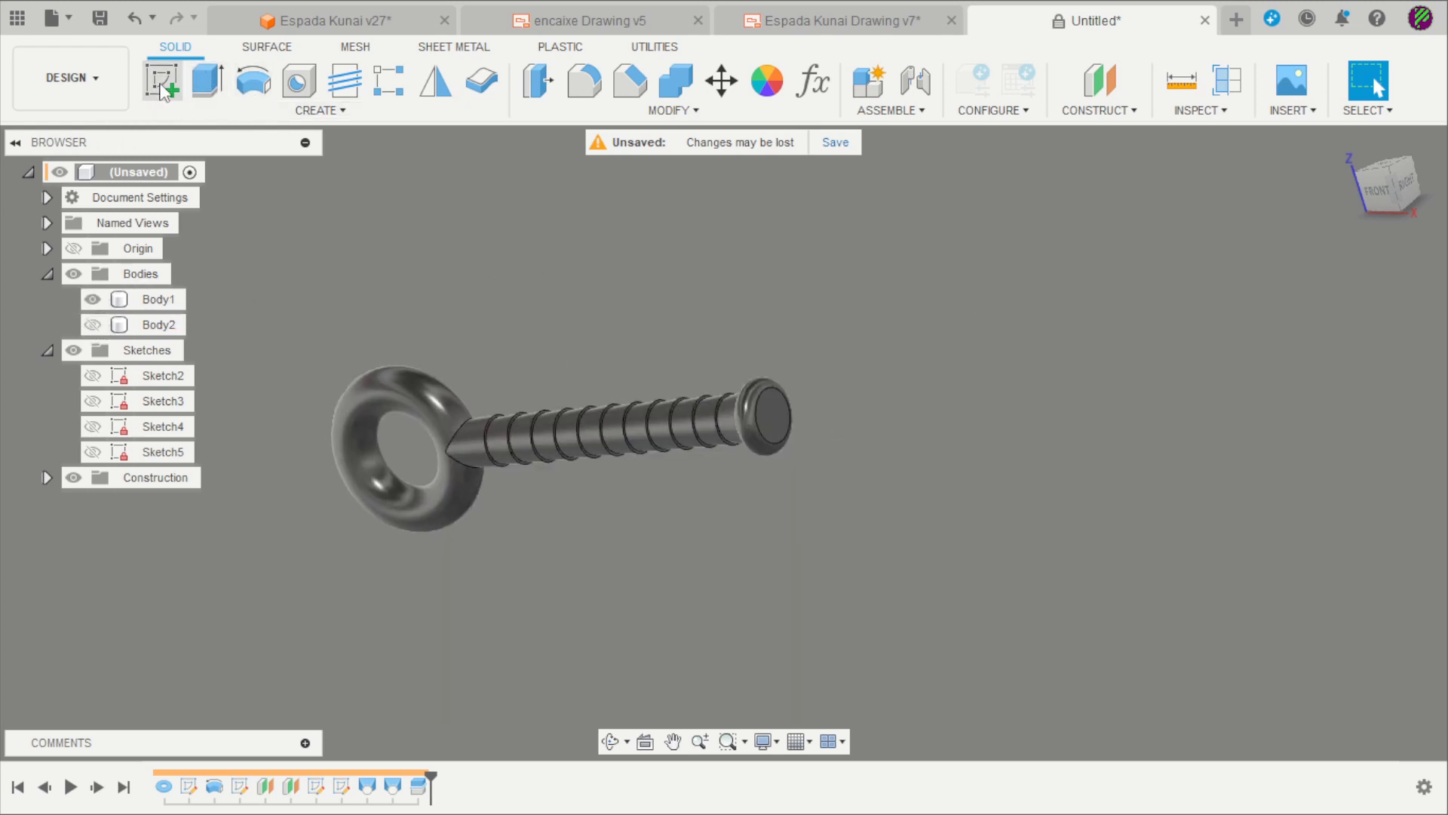
{"action": "left_click", "coordinate": [161, 88]}
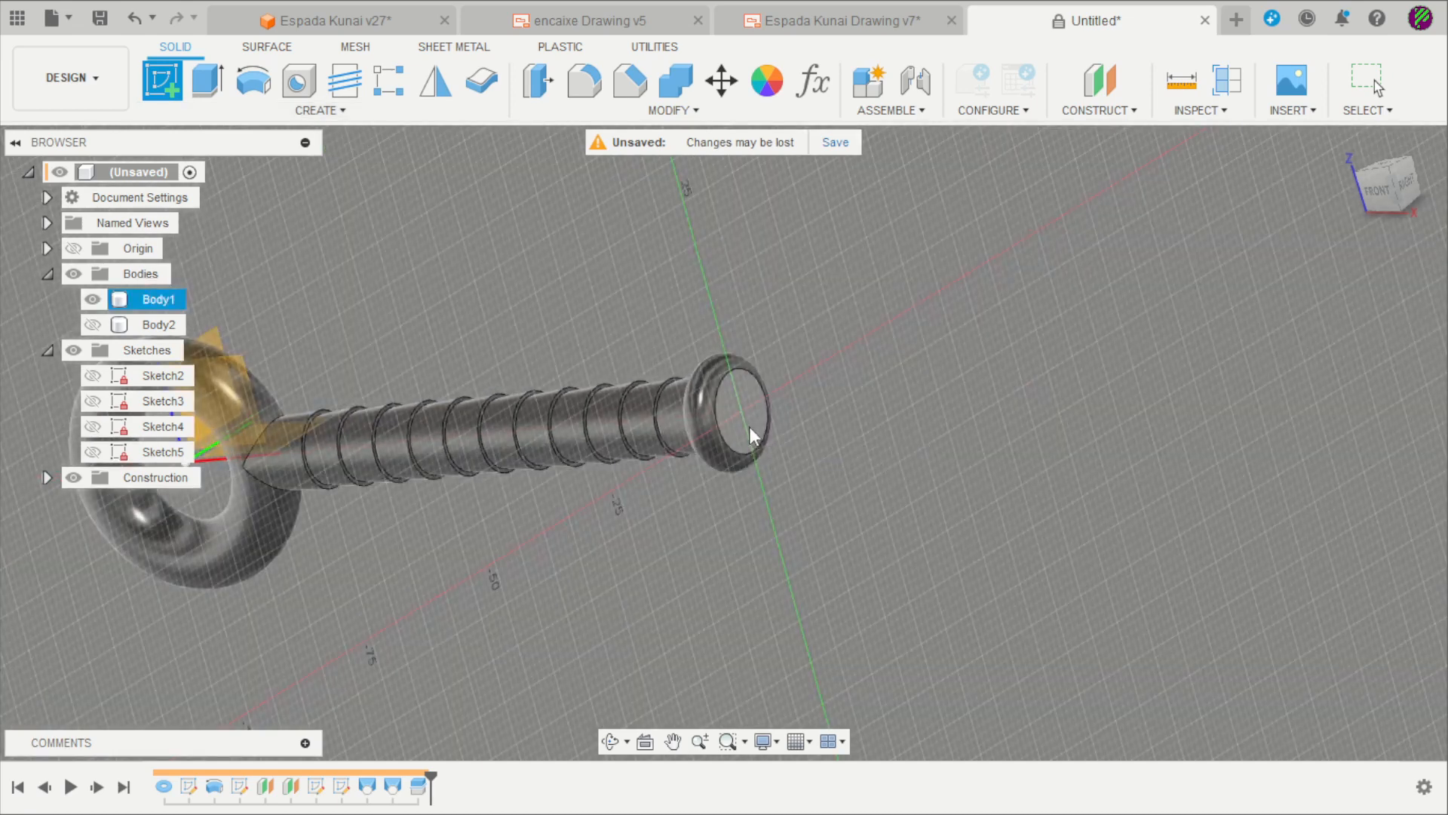
{"action": "left_click", "coordinate": [749, 427]}
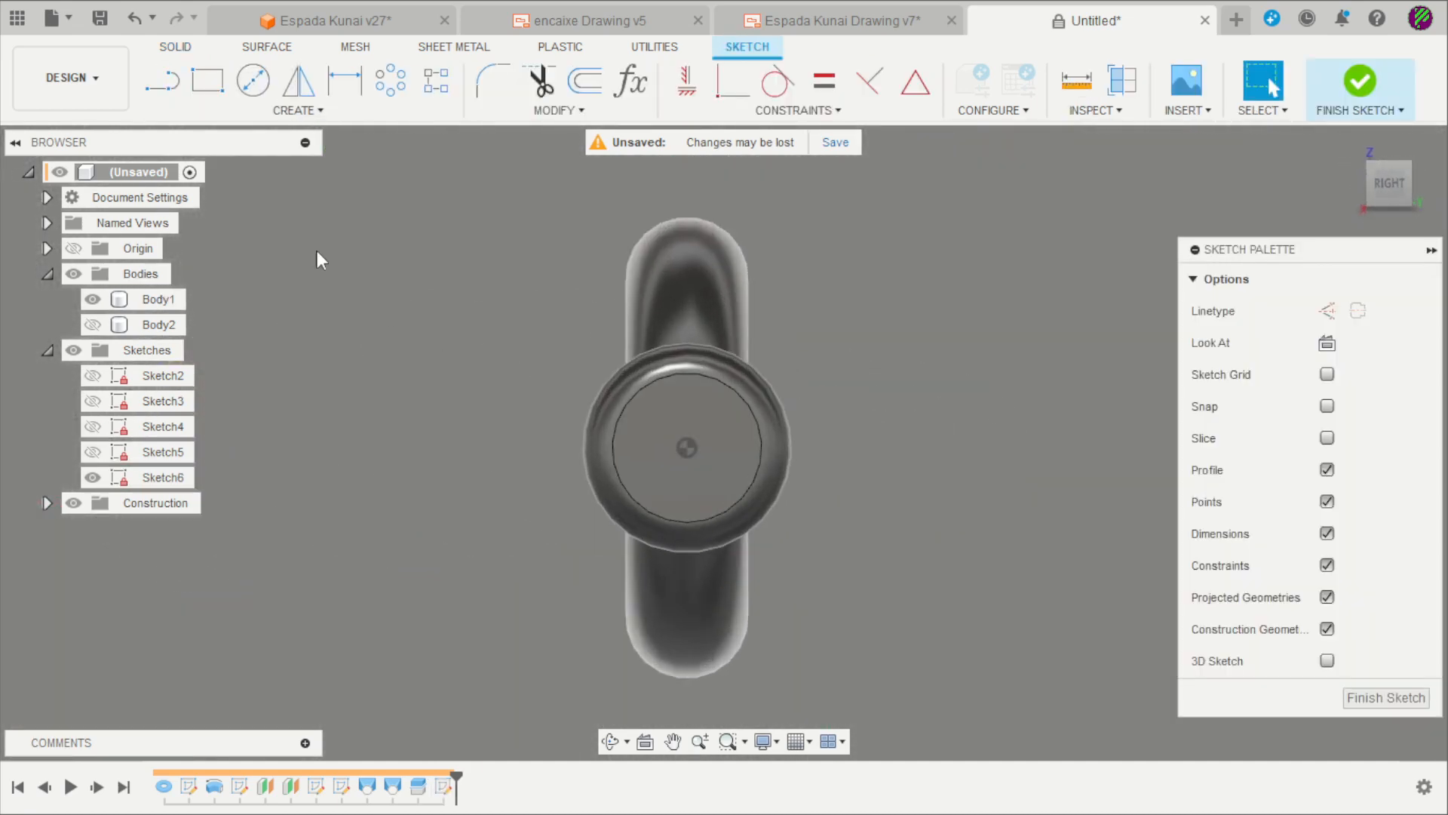
- Draw a center rectangle in the empty area beside the handle's end face
{"action": "left_click", "coordinate": [208, 80]}
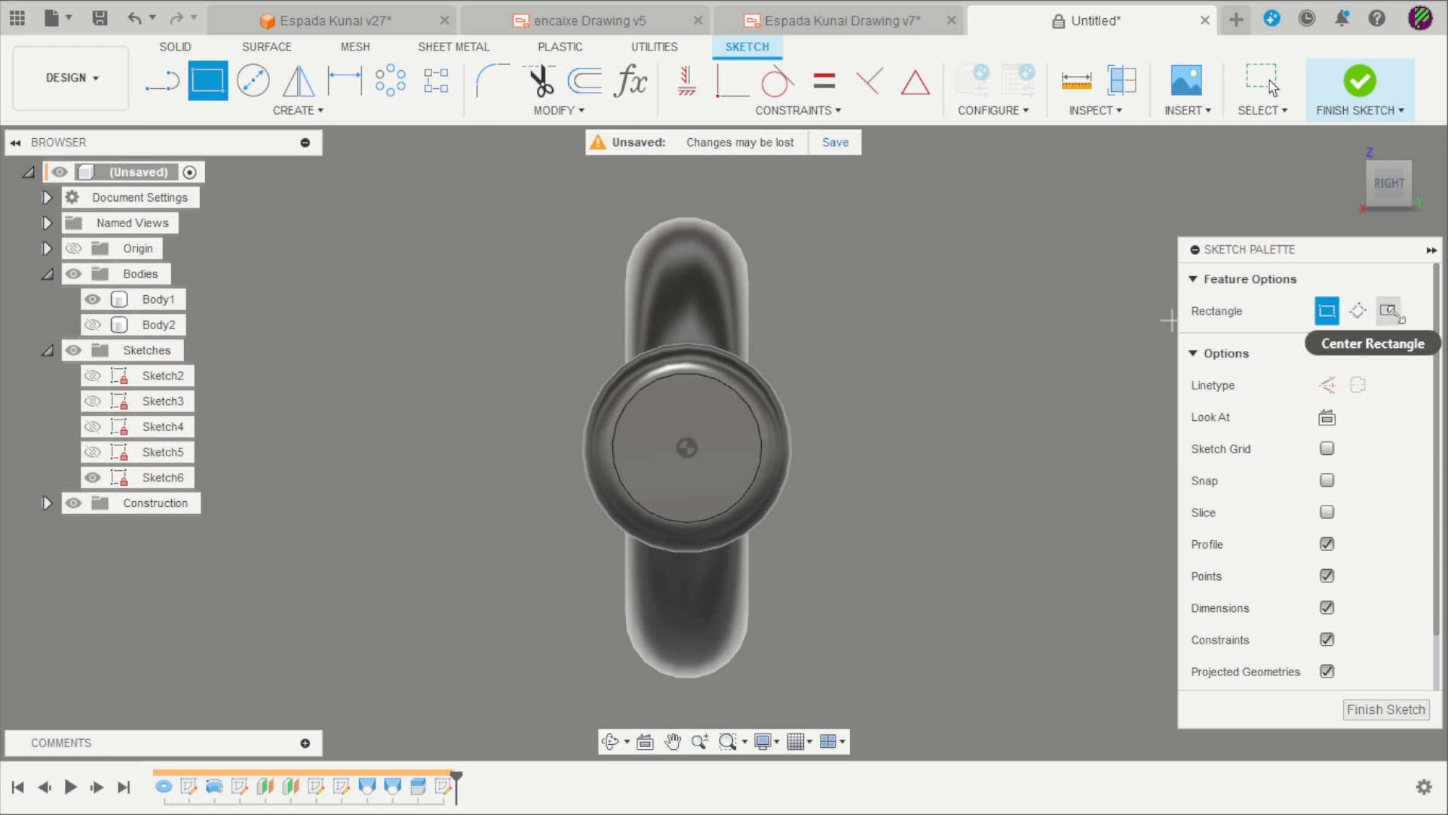
{"action": "left_click", "coordinate": [1390, 311]}
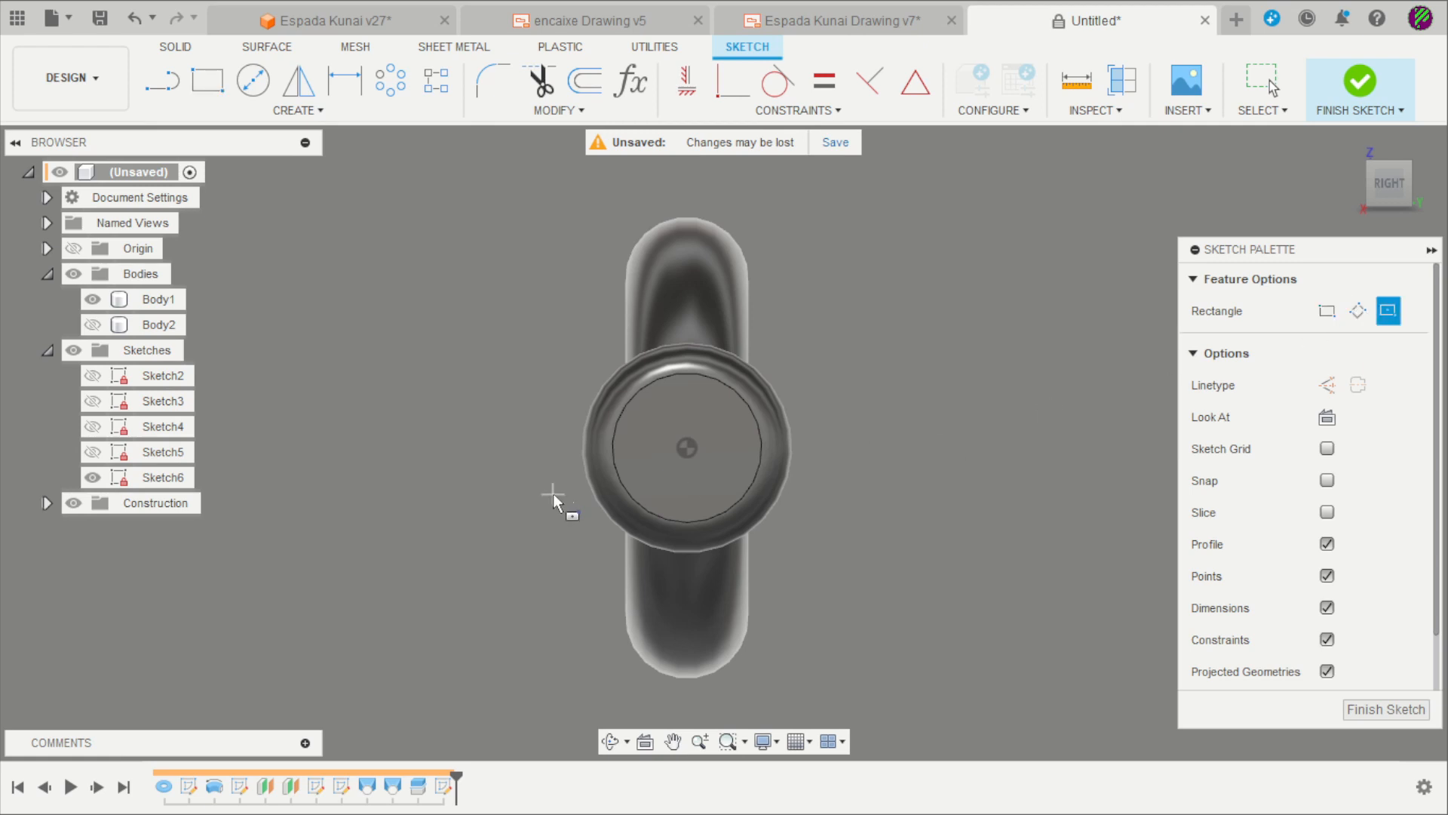
{"action": "left_click", "coordinate": [512, 537]}
{"action": "scroll", "coordinate": [902, 462], "scroll_direction": "down", "scroll_amount": 2}
{"action": "scroll", "coordinate": [460, 481], "scroll_direction": "up", "scroll_amount": 4}
{"action": "key", "text": "Escape"}
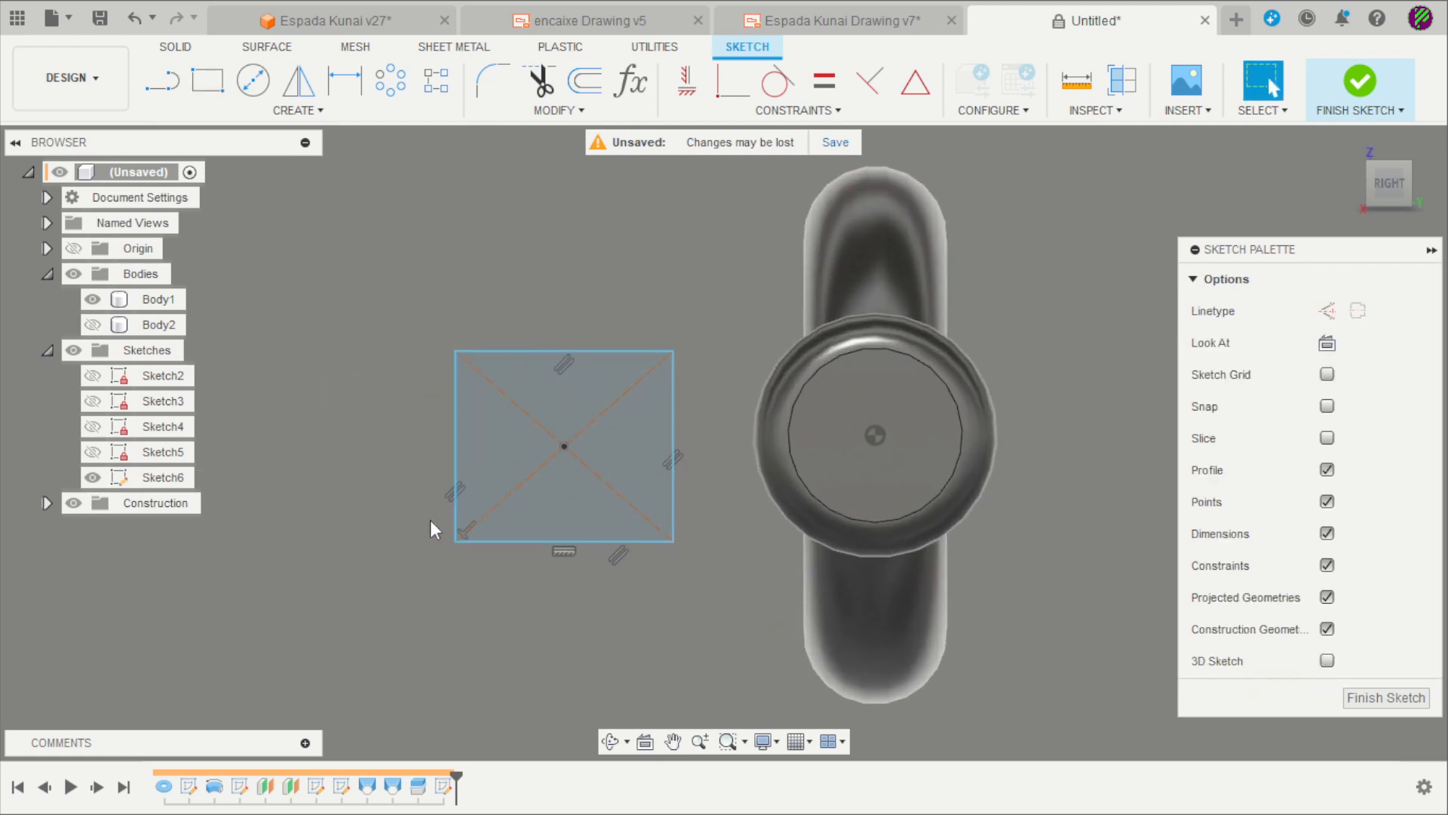
- Delete the rectangle's perpendicular constraint at its lower-left corner and the horizontal constraint on its bottom edge
{"action": "left_click_drag", "start_coordinate": [427, 517], "coordinate": [493, 552]}
{"action": "key", "text": "Delete"}
{"action": "left_click", "coordinate": [568, 554]}
{"action": "key", "text": "Delete"}
- Make the rectangle's center point coincident with the center of the handle's end face
{"action": "left_click", "coordinate": [737, 97]}
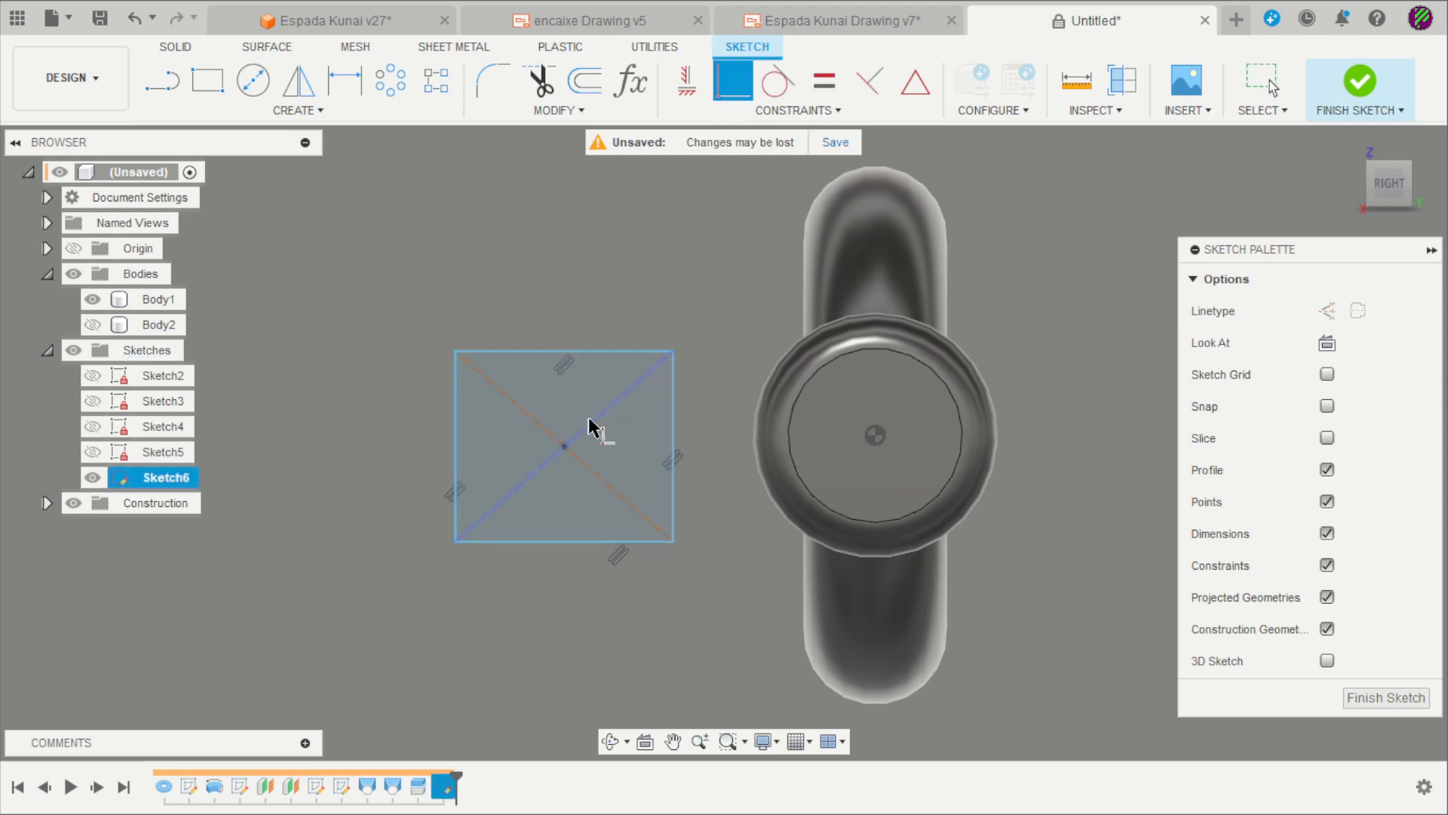
{"action": "left_click", "coordinate": [565, 447]}
{"action": "left_click", "coordinate": [875, 436]}
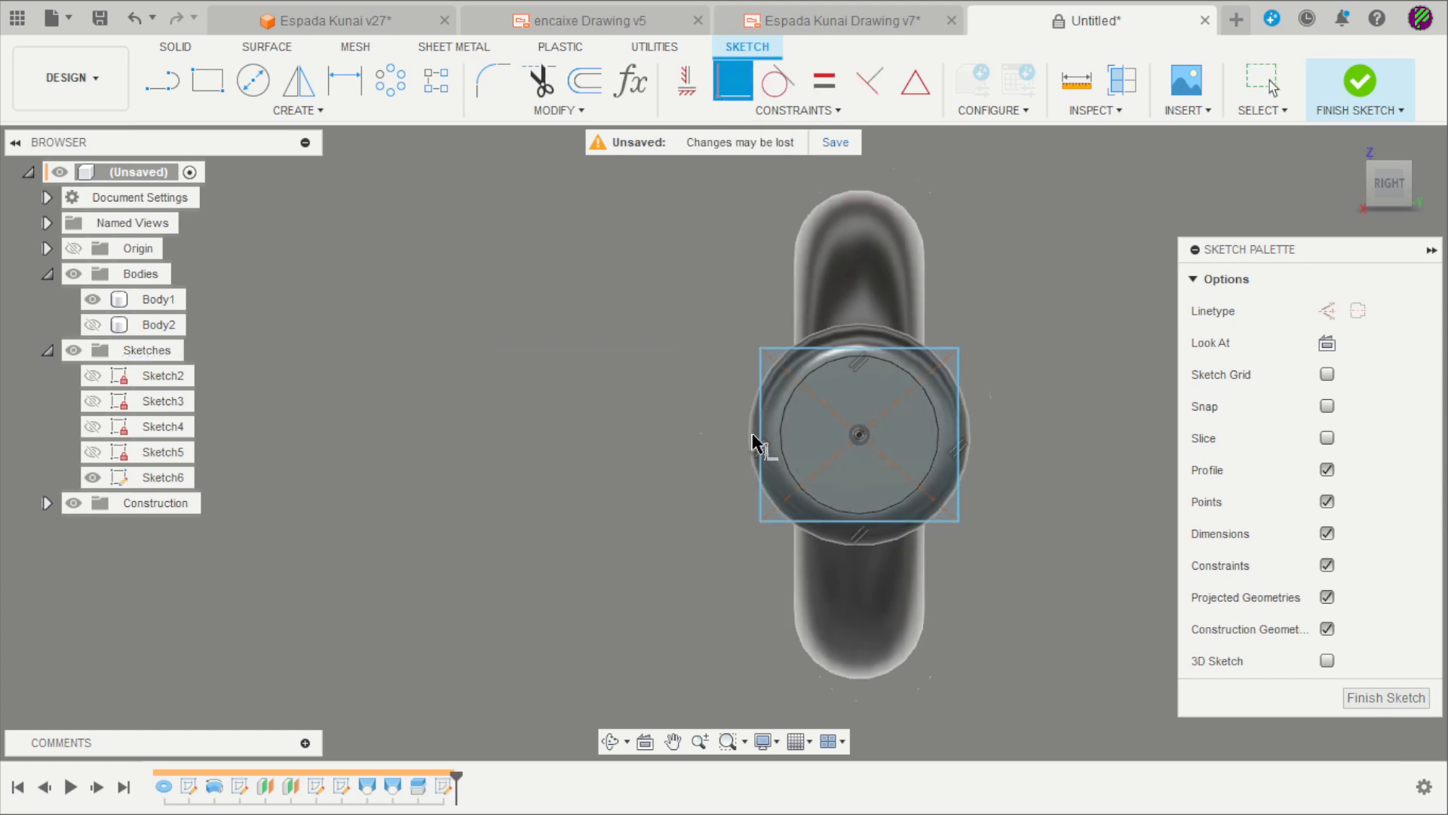
- Constrain the rectangle's two diagonals horizontal and vertical so that it forms a diamond
{"action": "left_click", "coordinate": [688, 80]}
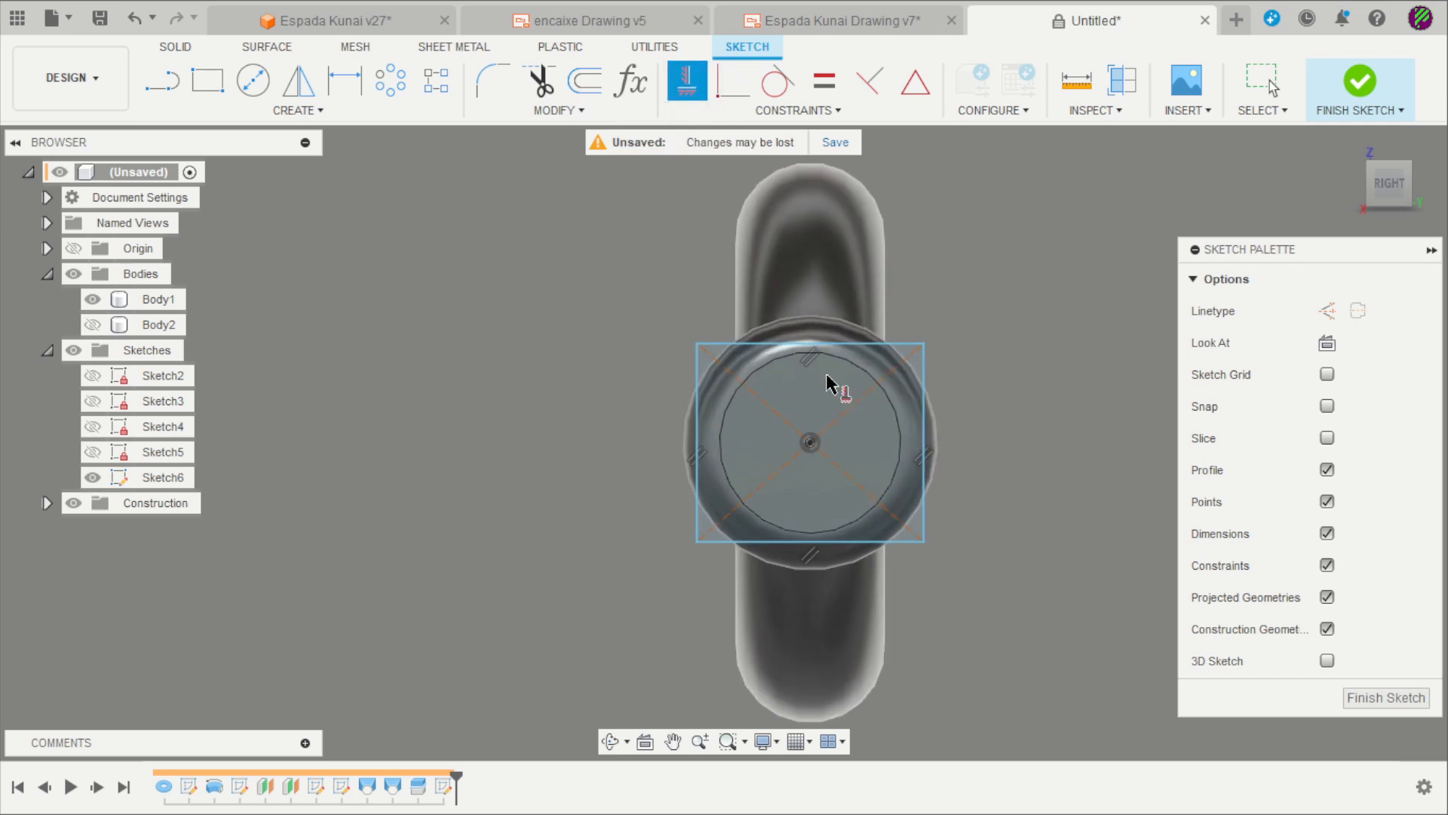
{"action": "left_click", "coordinate": [845, 412]}
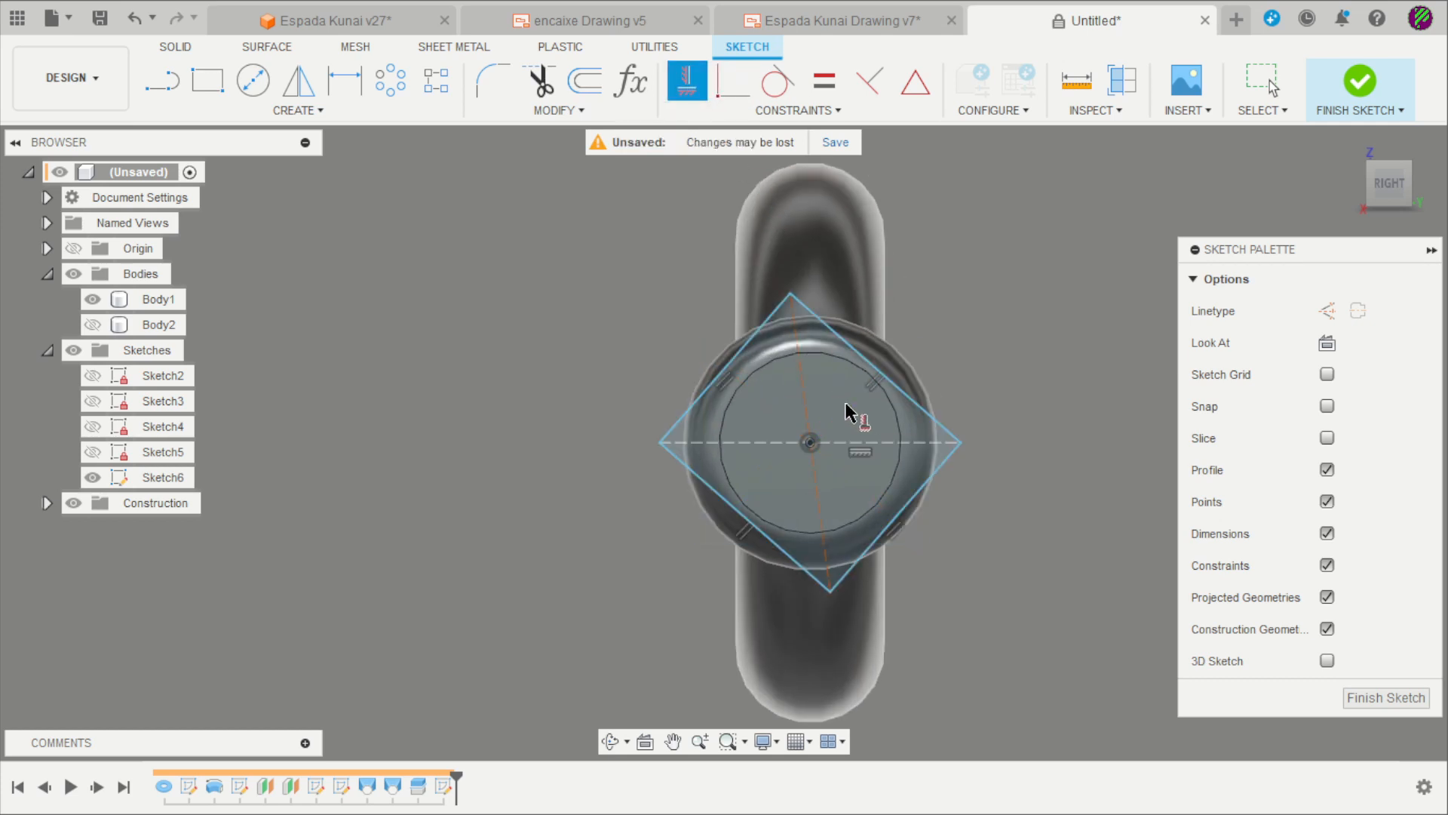
{"action": "left_click", "coordinate": [806, 409]}
{"action": "scroll", "coordinate": [841, 452], "scroll_direction": "down", "scroll_amount": 3}
{"action": "scroll", "coordinate": [966, 407], "scroll_direction": "up", "scroll_amount": 2}
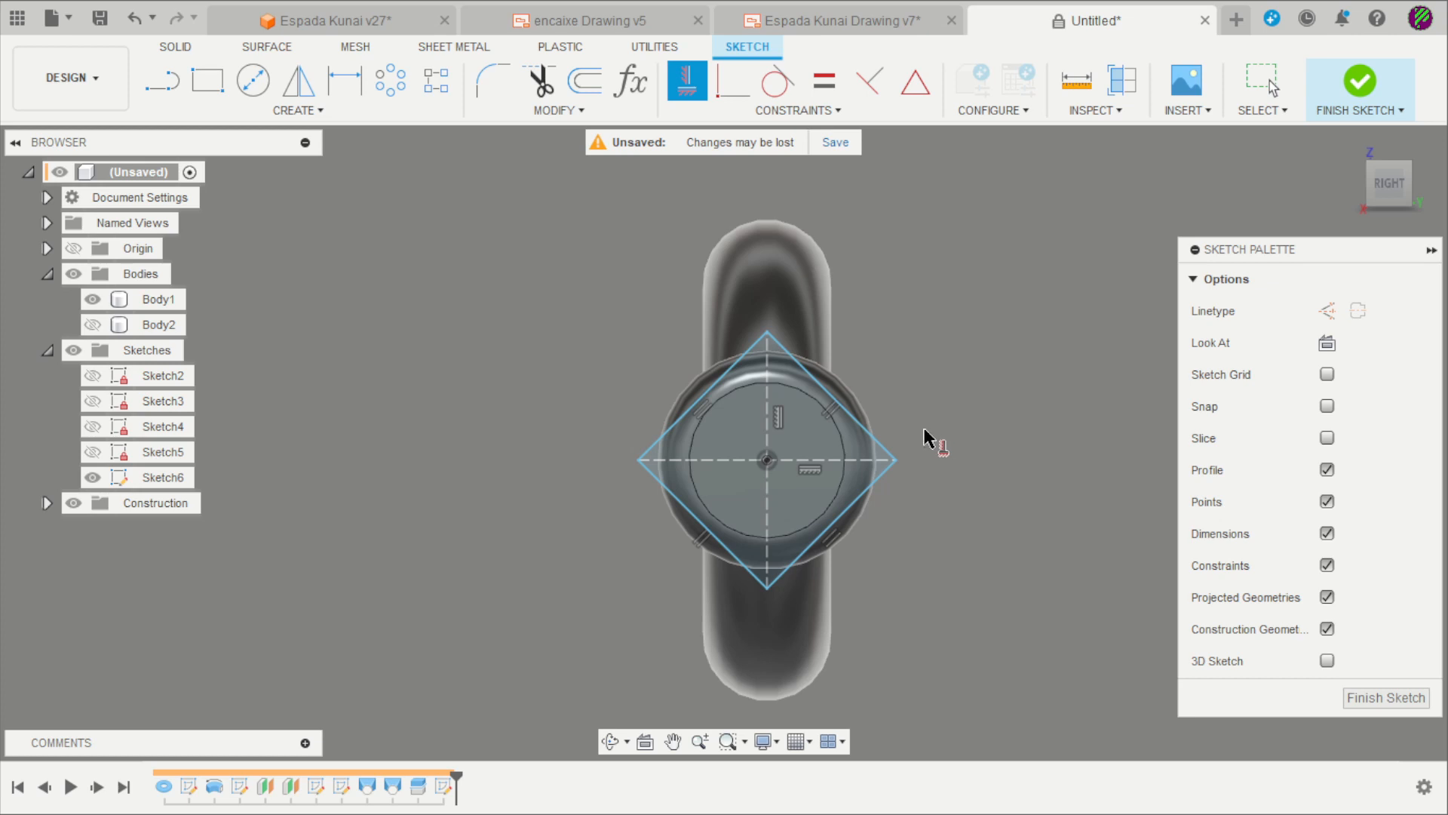
{"action": "key", "text": "Escape"}
- Look up the connector's diamond width and height in the encaixe drawing, and return to the untitled design
{"action": "left_click", "coordinate": [875, 23]}
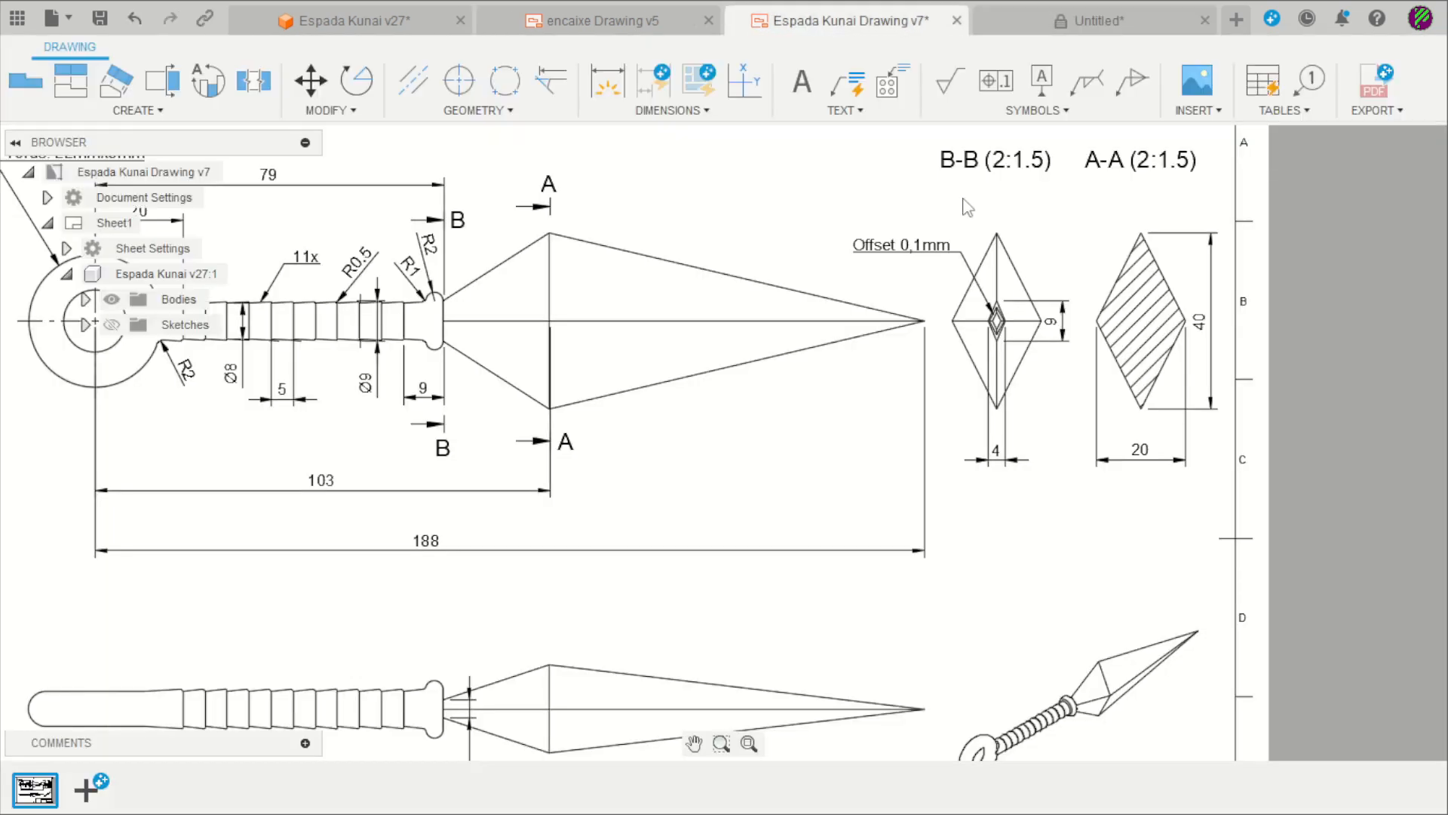
{"action": "left_click", "coordinate": [608, 24]}
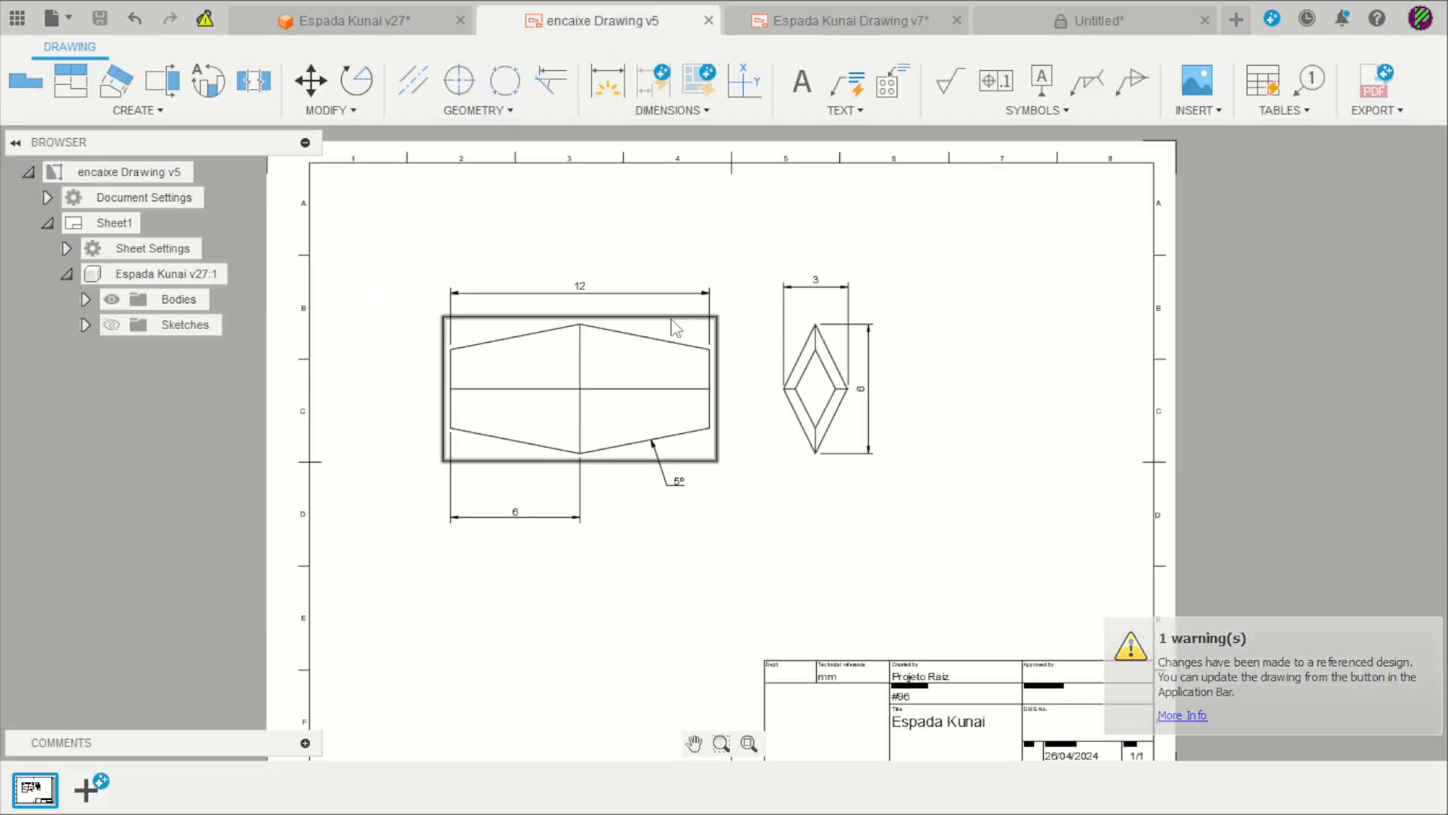
{"action": "scroll", "coordinate": [587, 453], "scroll_direction": "up", "scroll_amount": 2}
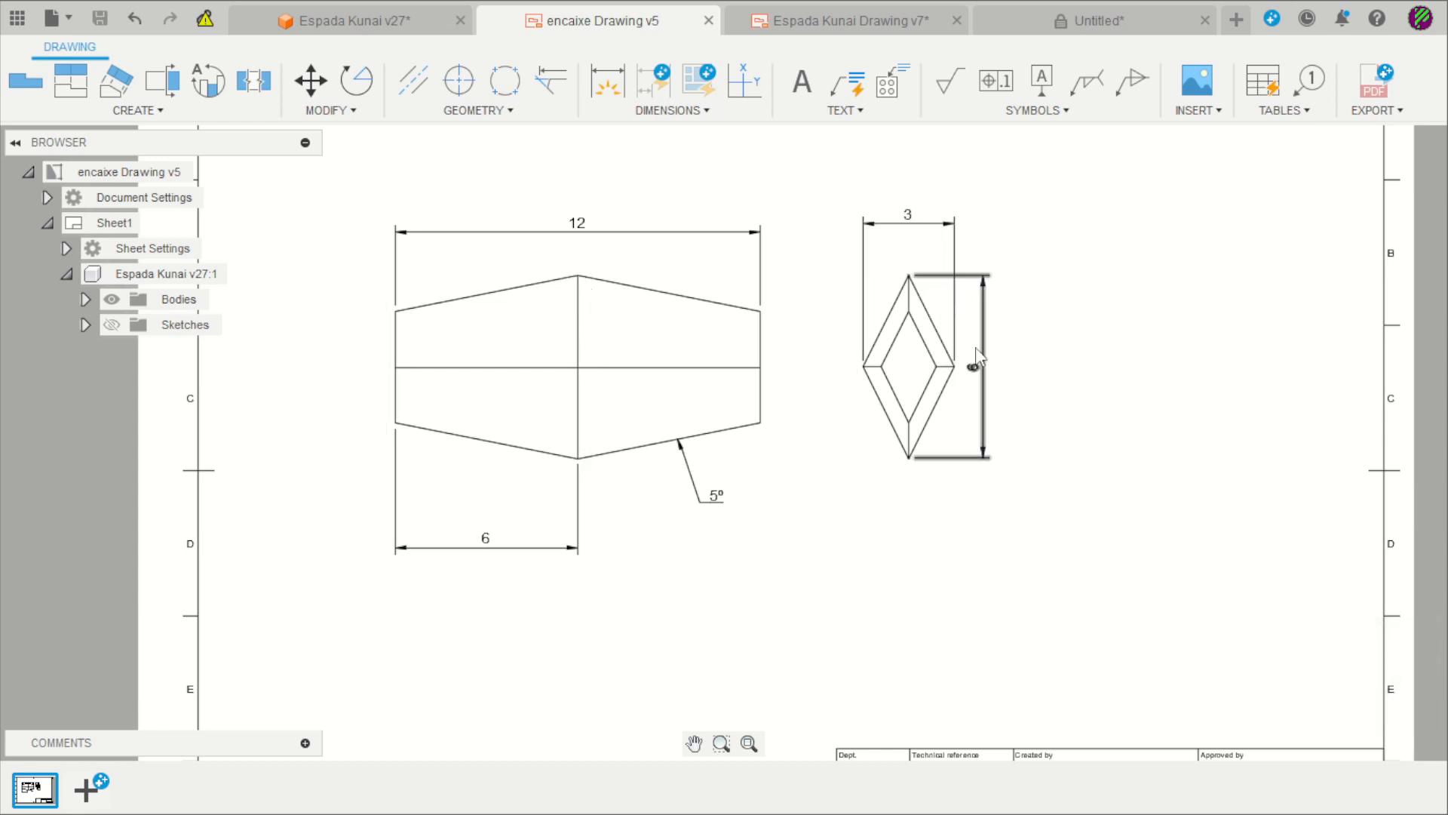
{"action": "left_click", "coordinate": [1045, 25]}
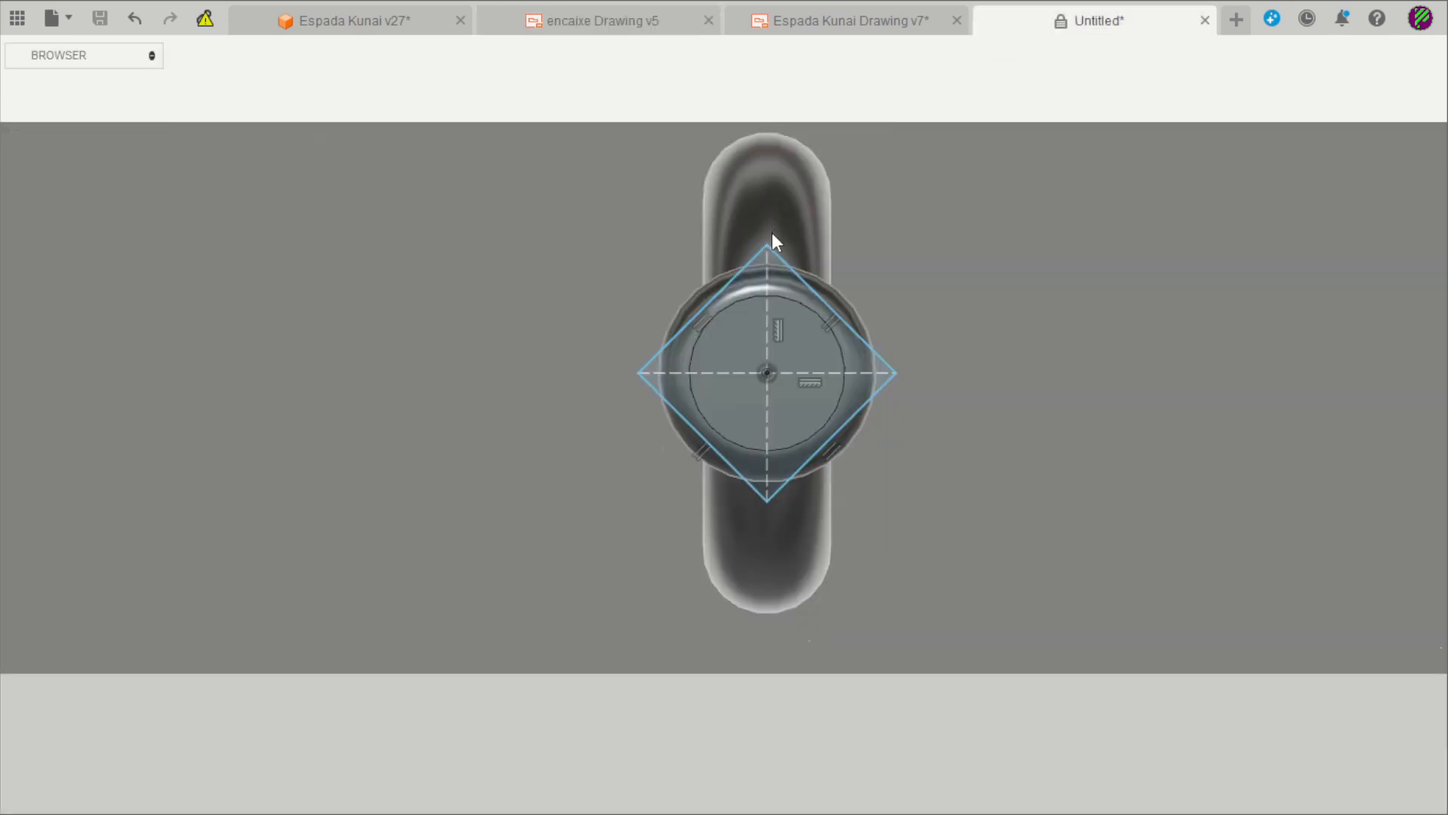
- Dimension the diamond's vertical diagonal at 6 mm
{"action": "left_click", "coordinate": [761, 406]}
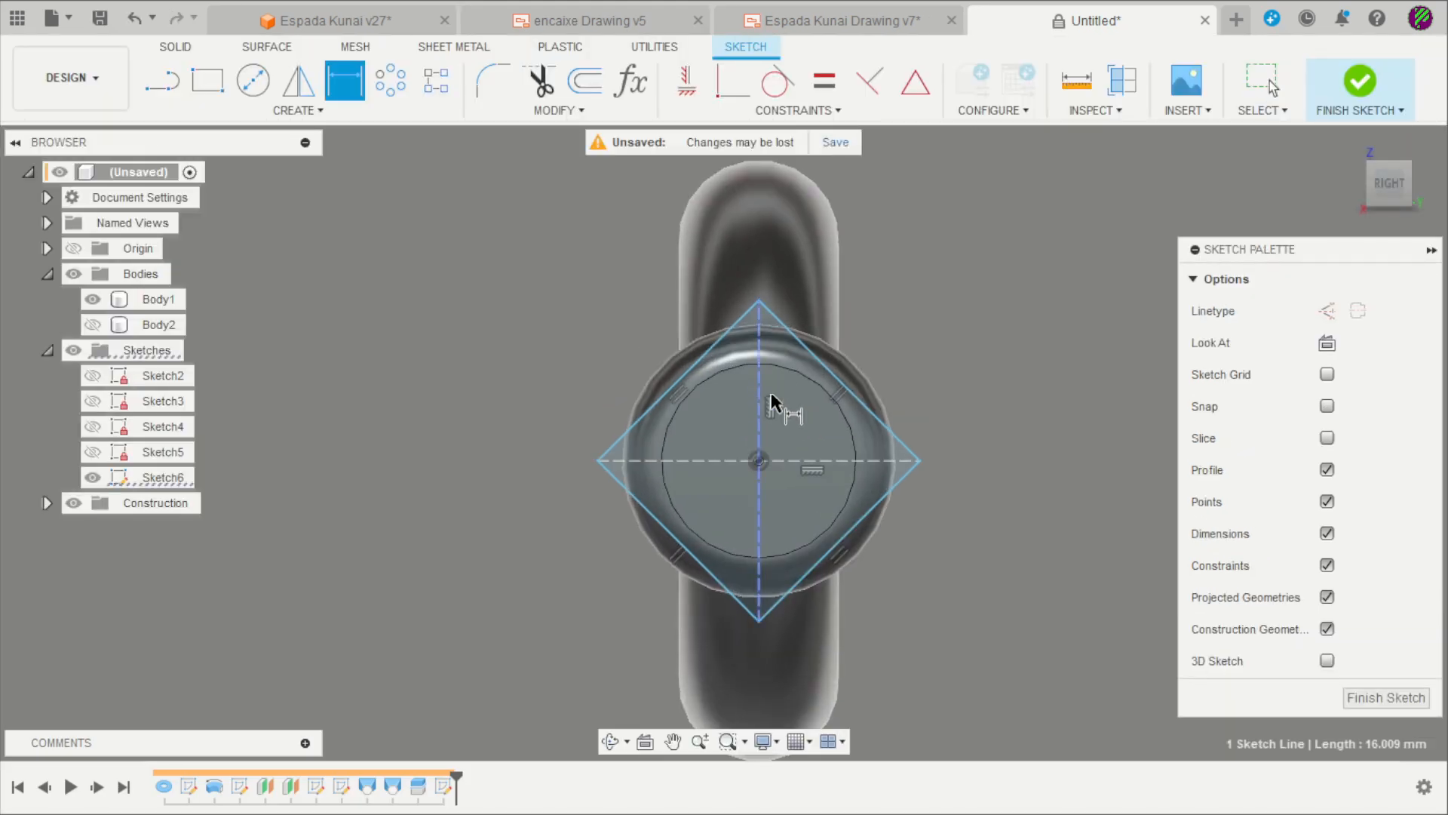
{"action": "key", "text": "d"}
{"action": "left_click", "coordinate": [1011, 413]}
{"action": "type", "text": "6"}
{"action": "key", "text": "Return"}
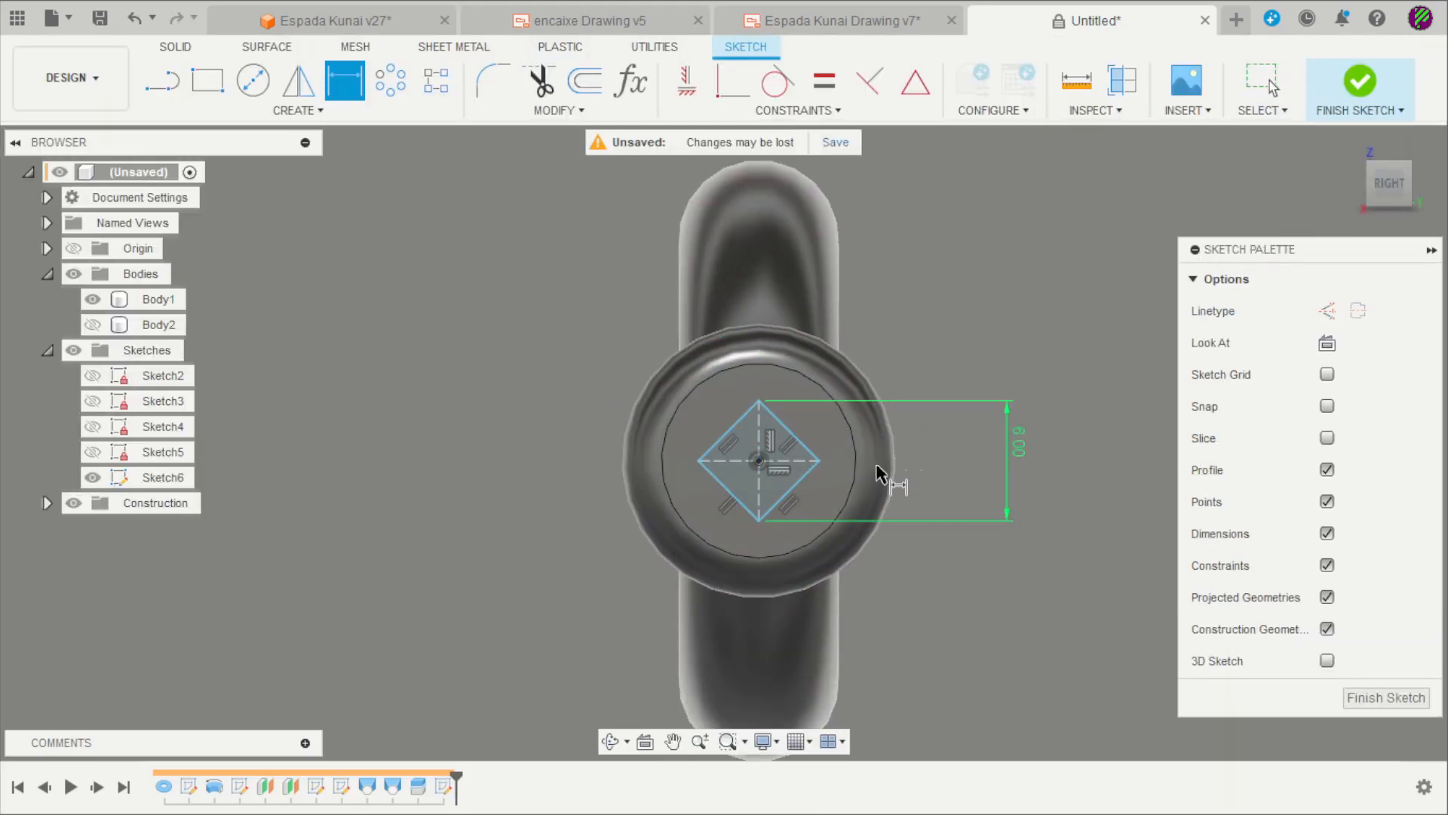
- Dimension the diamond's horizontal diagonal at 3 mm and finish the sketch
{"action": "scroll", "coordinate": [792, 472], "scroll_direction": "up", "scroll_amount": 2}
{"action": "left_click", "coordinate": [785, 460]}
{"action": "left_click", "coordinate": [768, 567]}
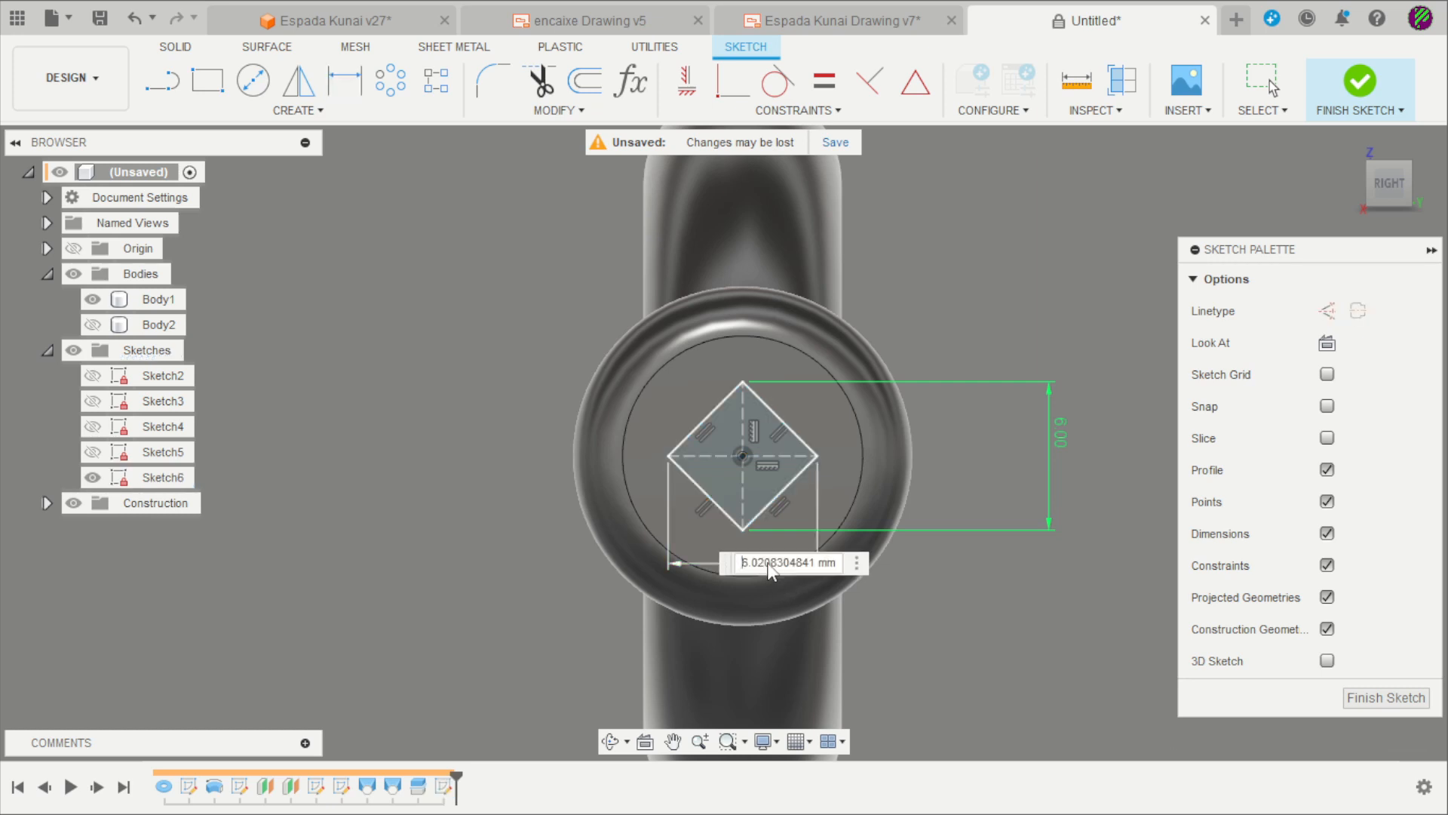
{"action": "type", "text": "3"}
{"action": "key", "text": "Return"}
{"action": "scroll", "coordinate": [776, 556], "scroll_direction": "down", "scroll_amount": 3}
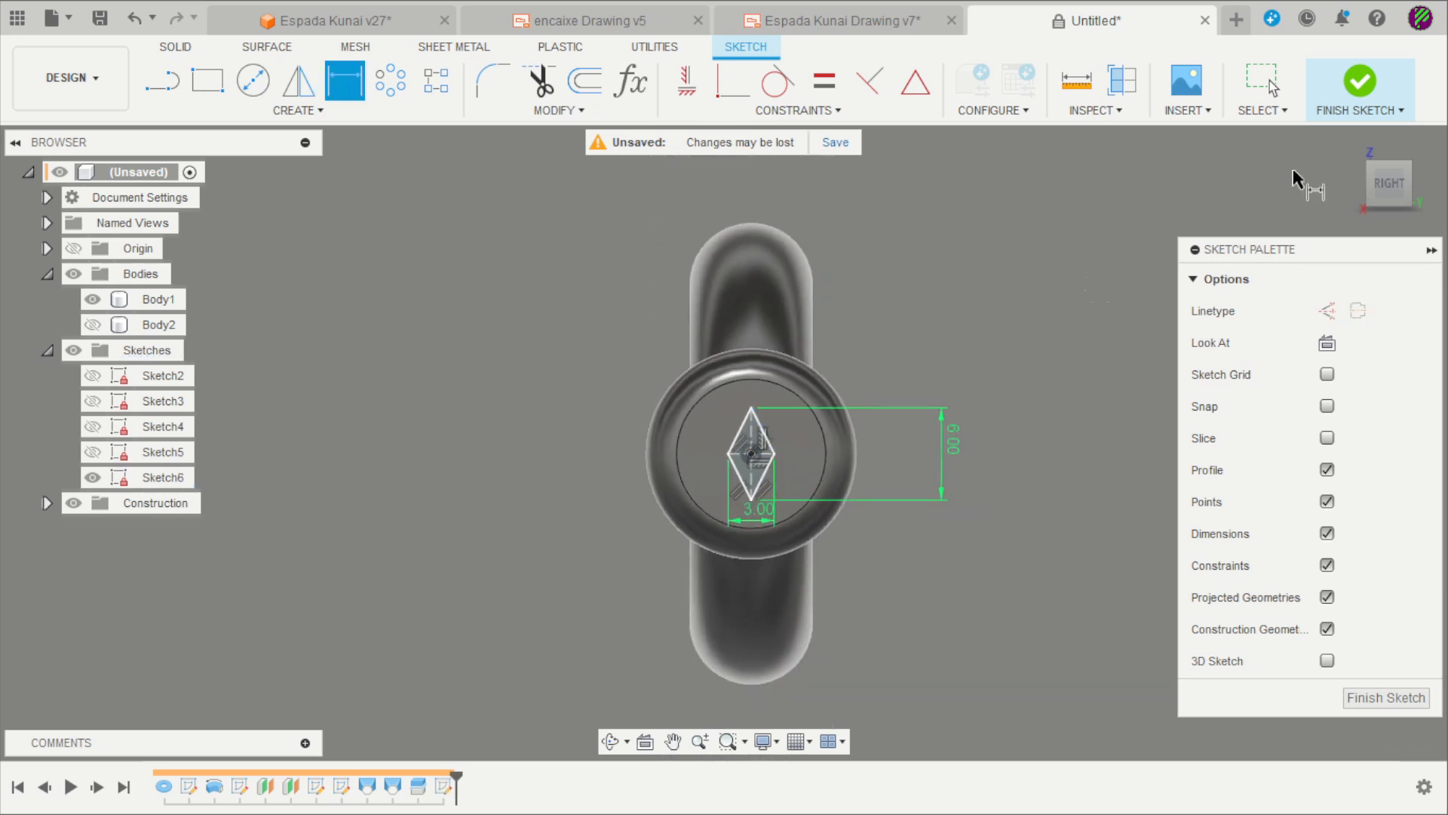
{"action": "left_click", "coordinate": [1360, 83]}
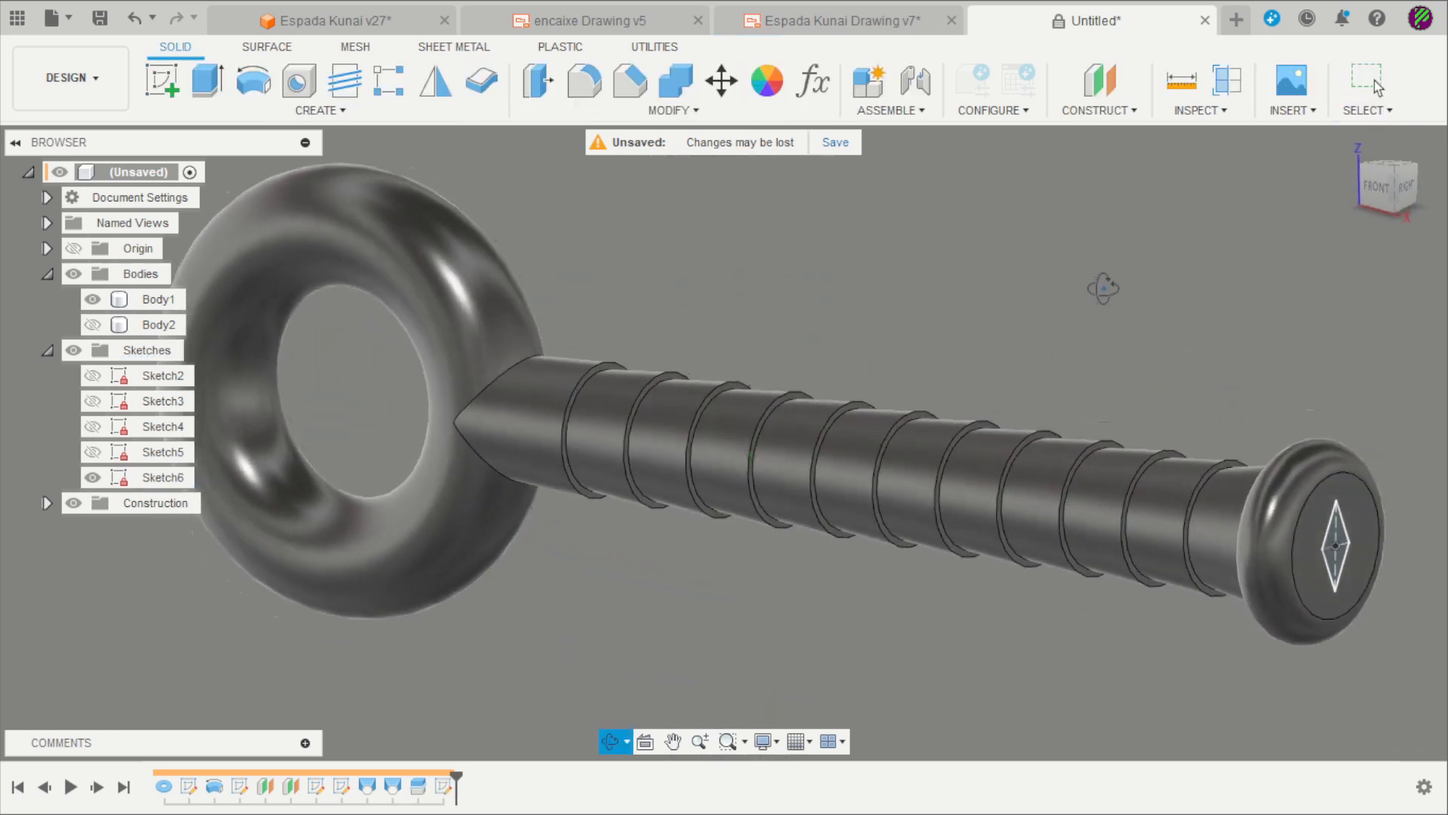
- Check the connector's length and taper angle in the encaixe drawing, and return to the untitled design
{"action": "scroll", "coordinate": [708, 375], "scroll_direction": "down", "scroll_amount": 3}
{"action": "scroll", "coordinate": [1006, 482], "scroll_direction": "up", "scroll_amount": 3}
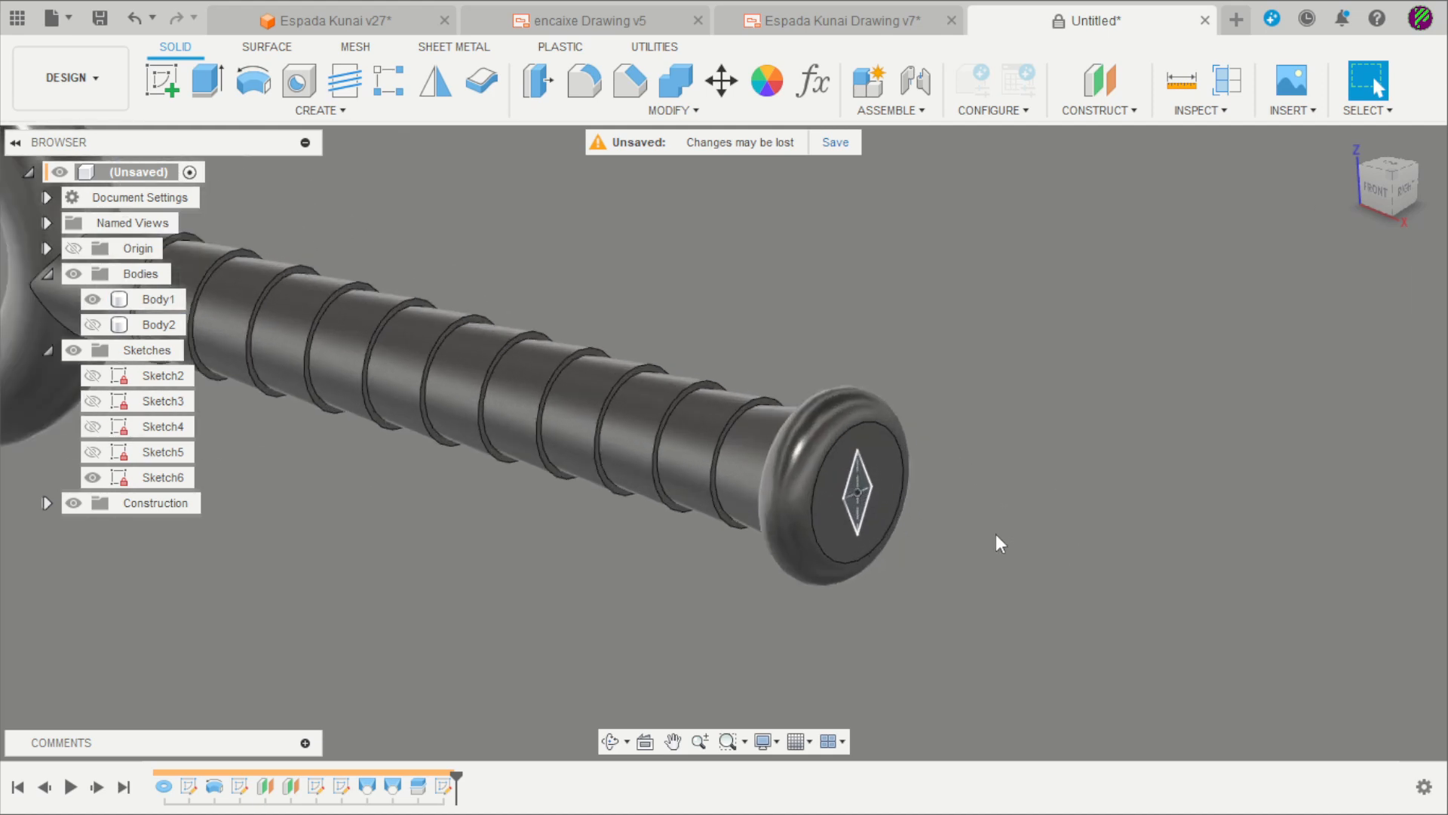
{"action": "left_click", "coordinate": [596, 20]}
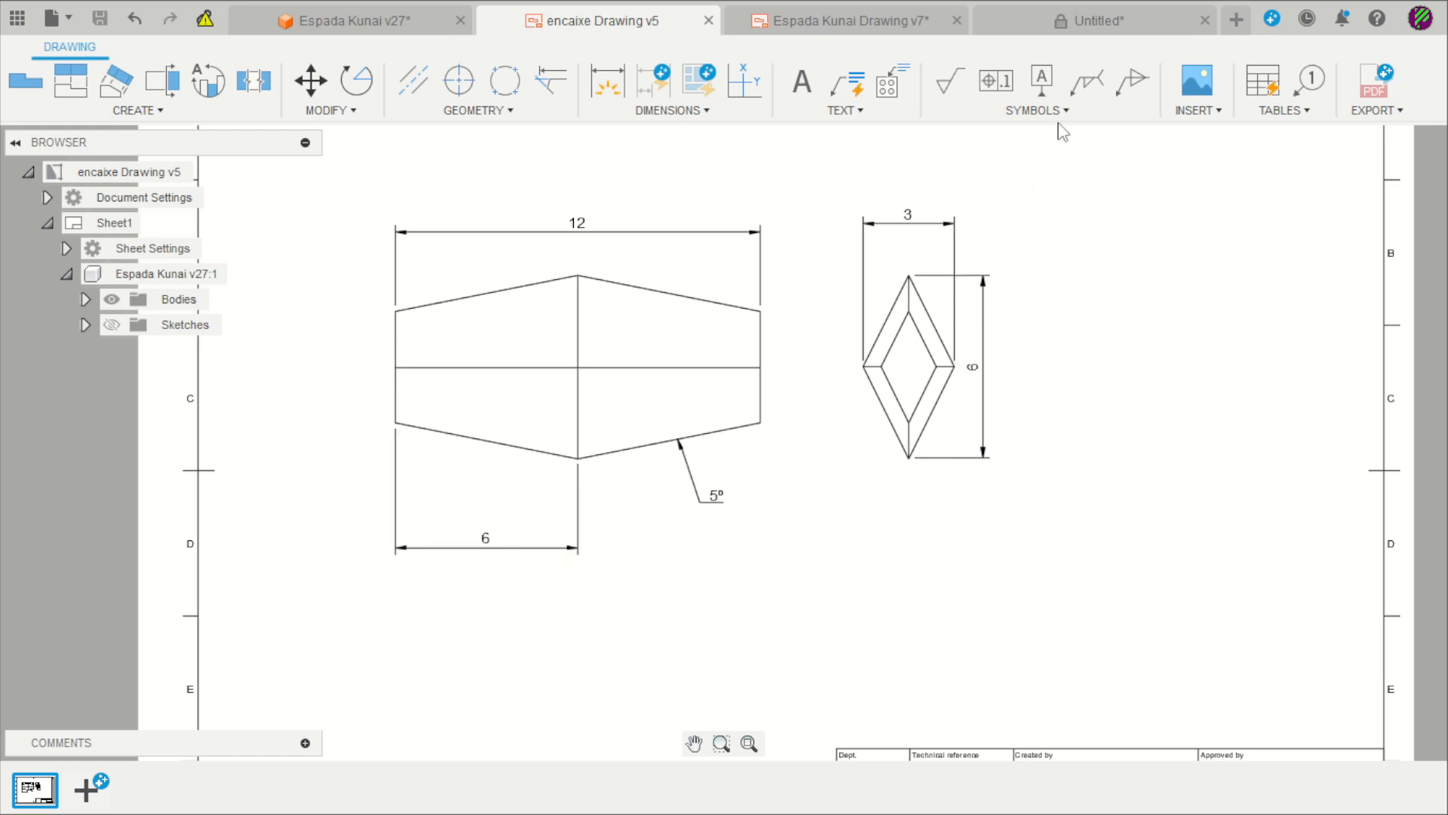
{"action": "left_click", "coordinate": [1055, 24]}
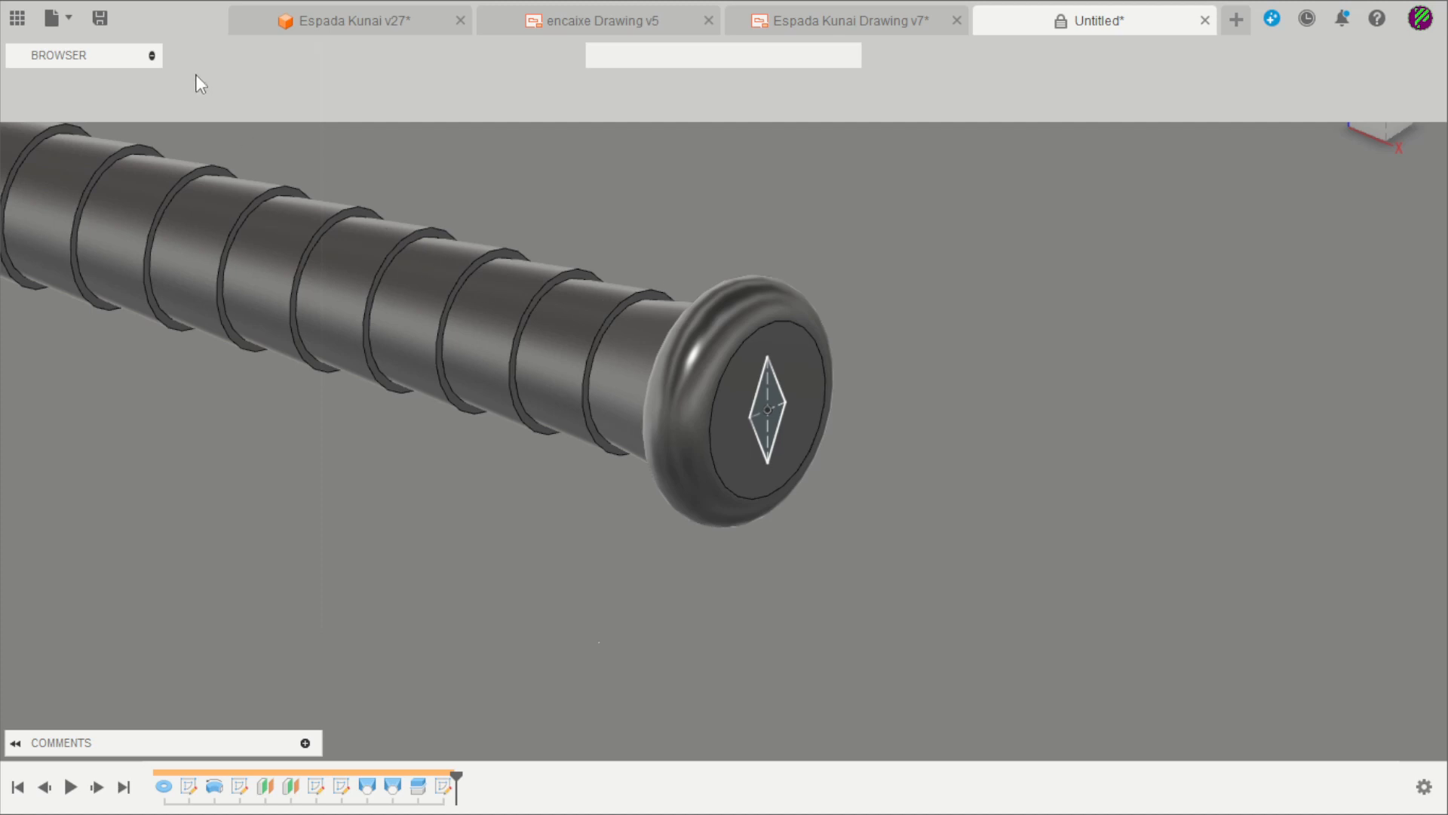
- Extrude the diamond symmetrically 6 mm to each side with a -5° taper as a new body, and show the blade body again
{"action": "left_click", "coordinate": [210, 82]}
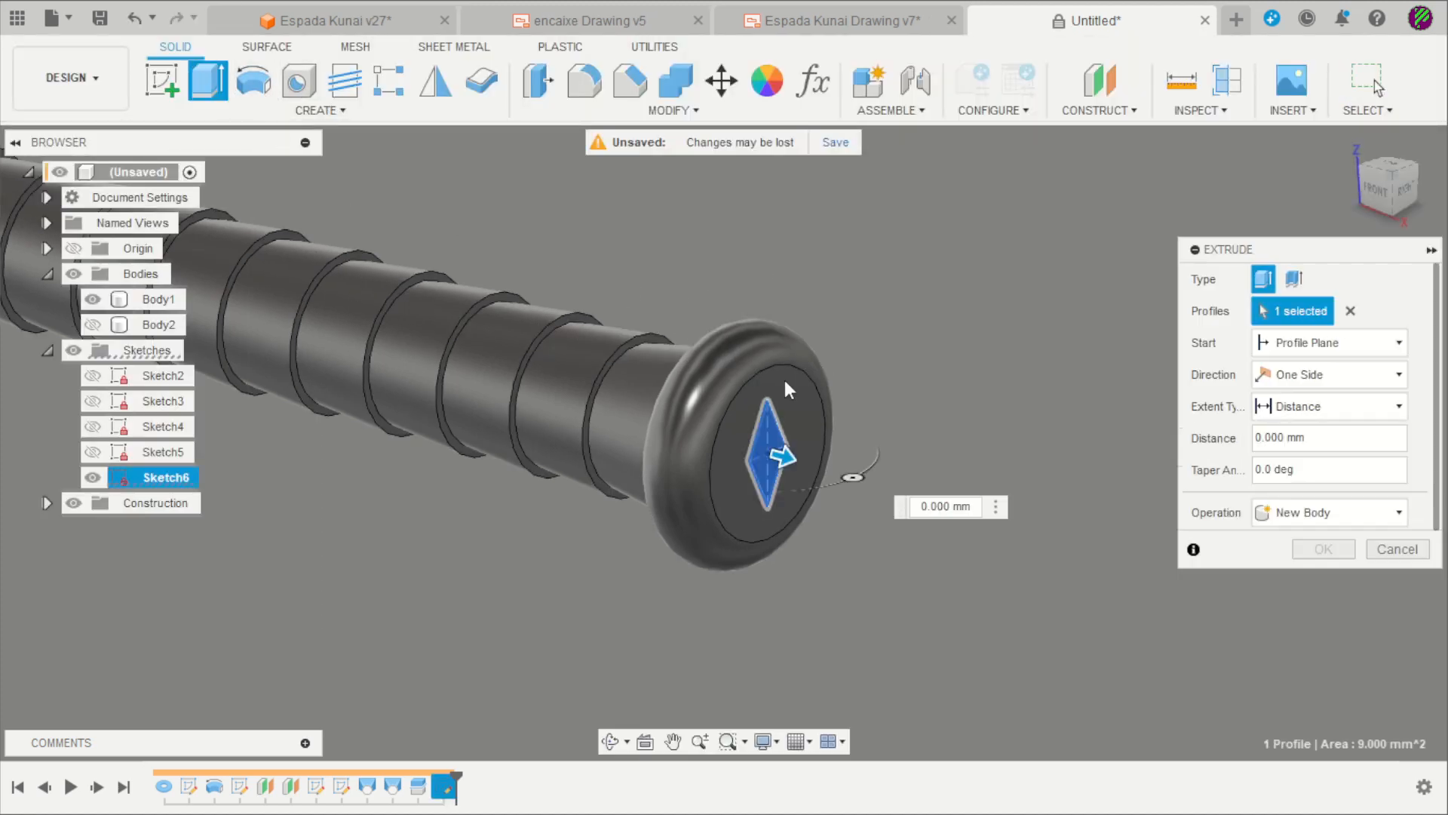
{"action": "left_click_drag", "start_coordinate": [785, 457], "coordinate": [909, 499]}
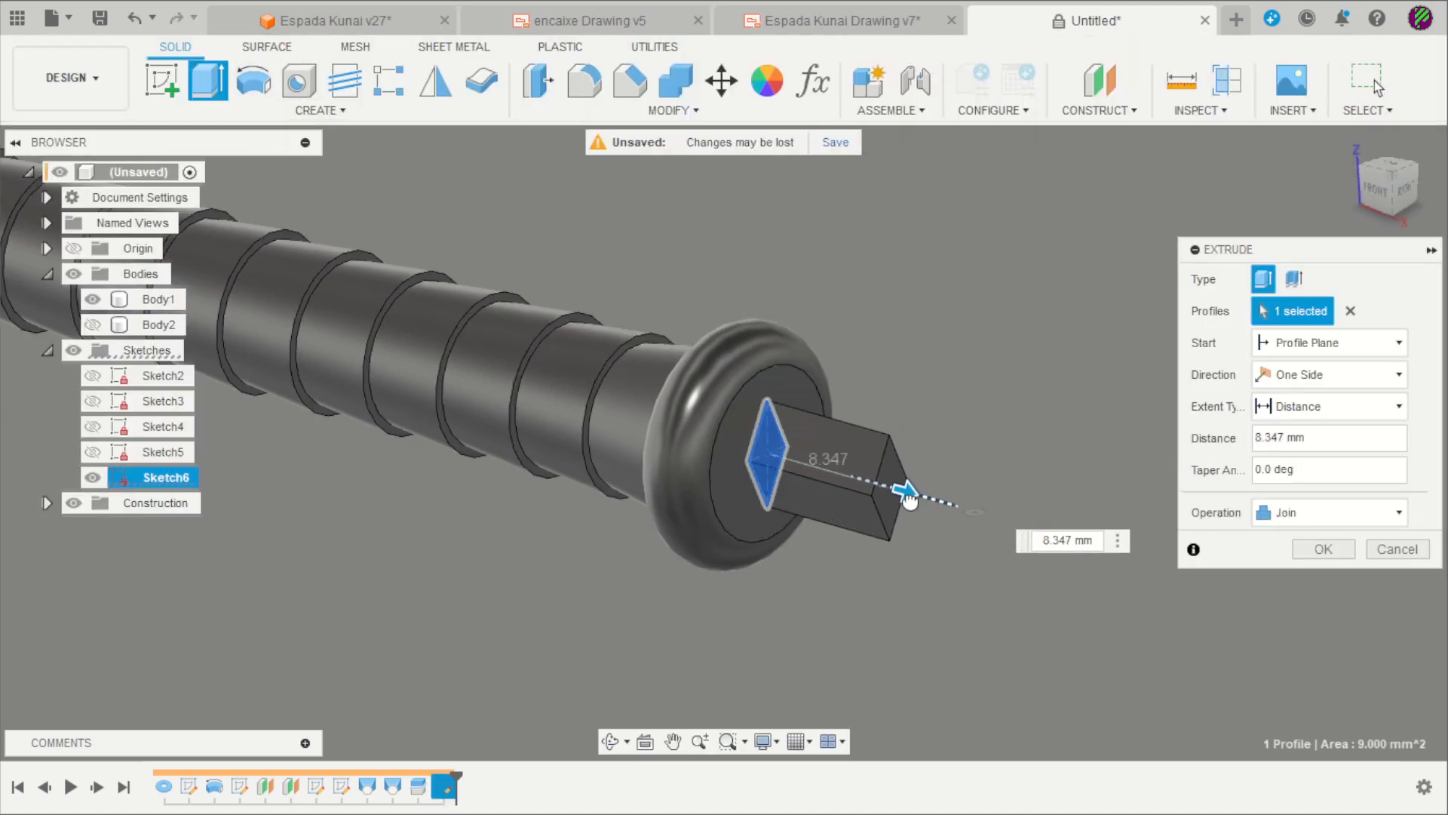
{"action": "left_click", "coordinate": [1312, 375]}
{"action": "left_click", "coordinate": [1302, 439]}
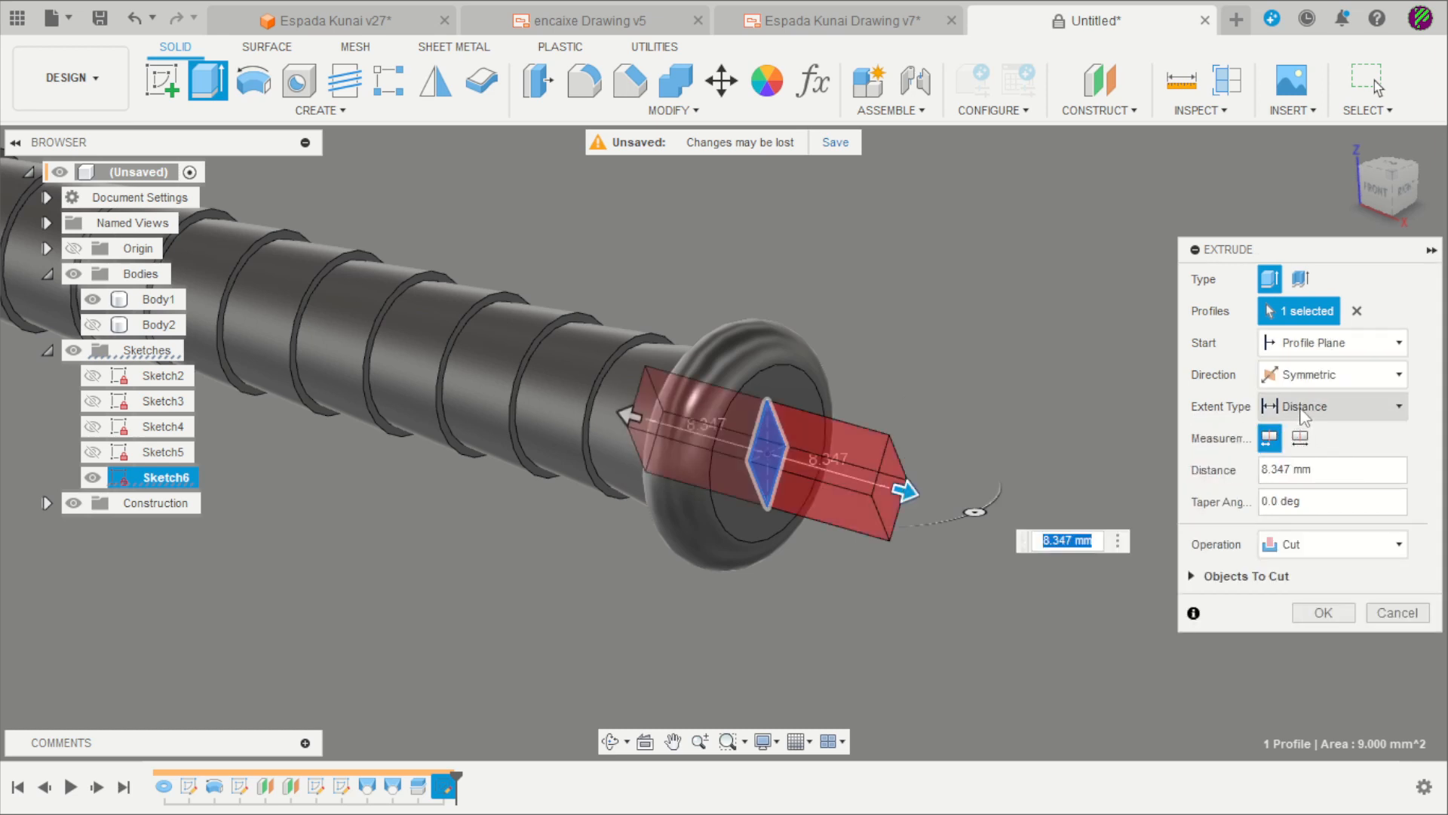
{"action": "left_click", "coordinate": [1298, 469]}
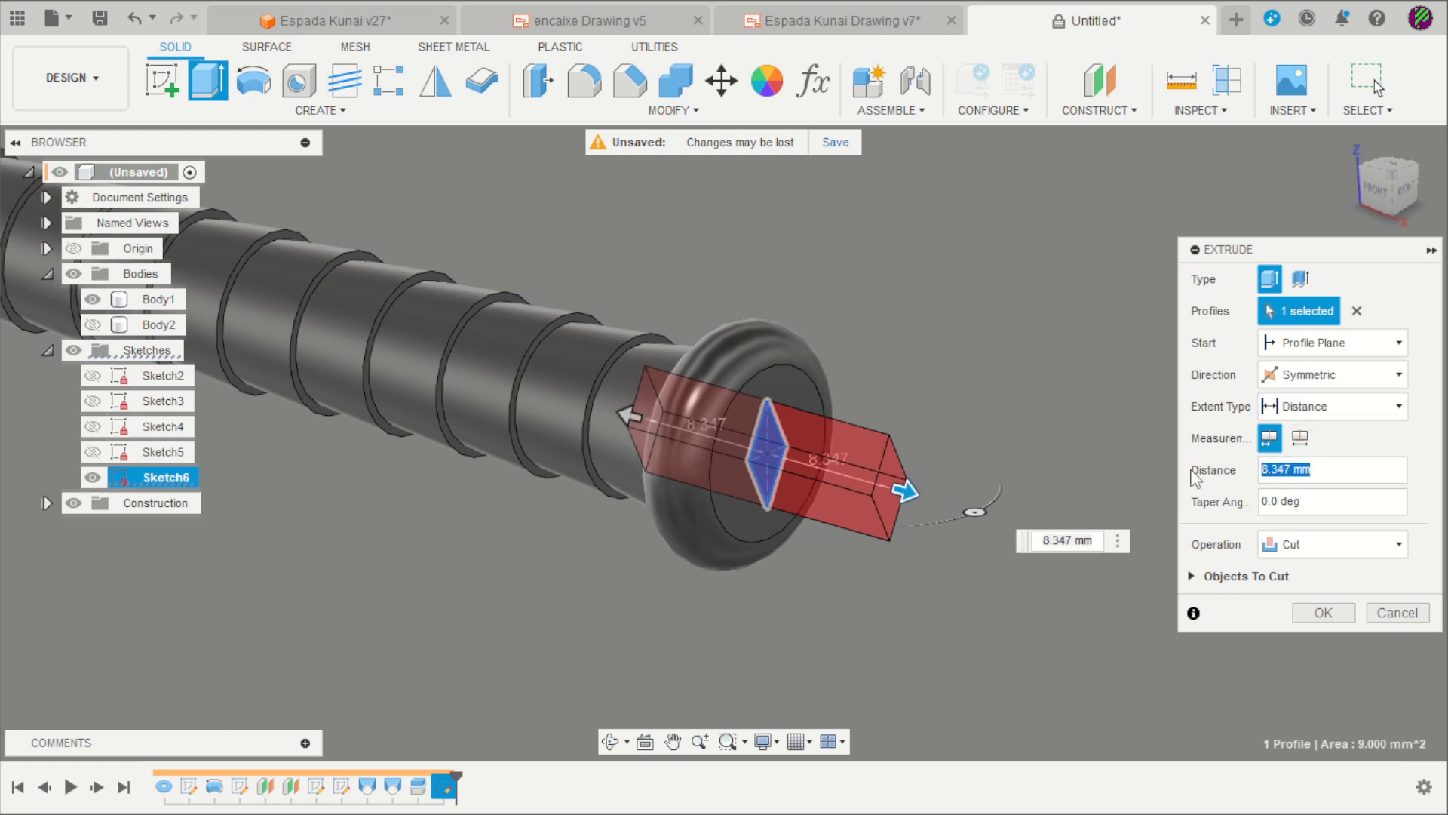
{"action": "type", "text": "6"}
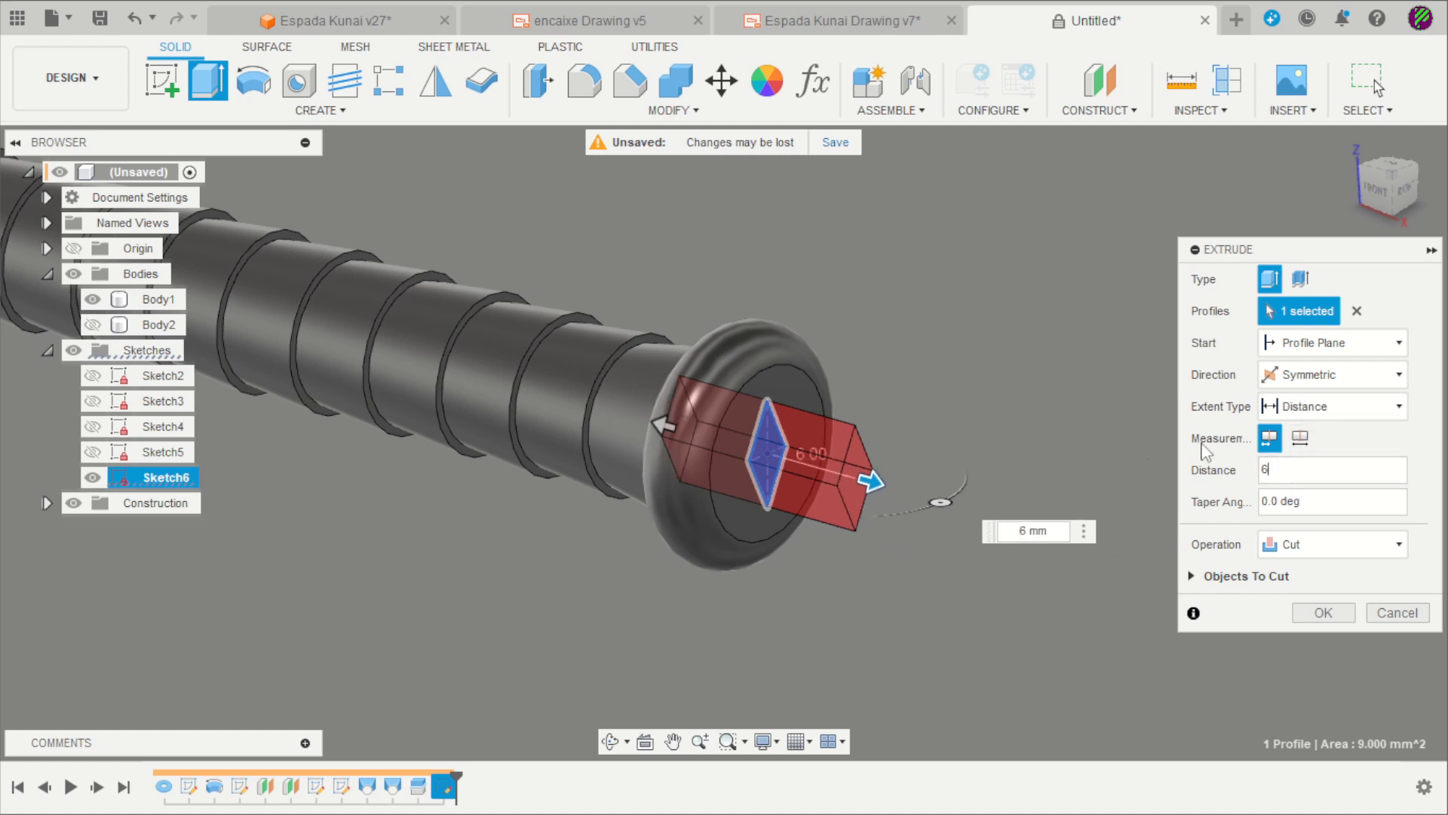
{"action": "key", "text": "Tab"}
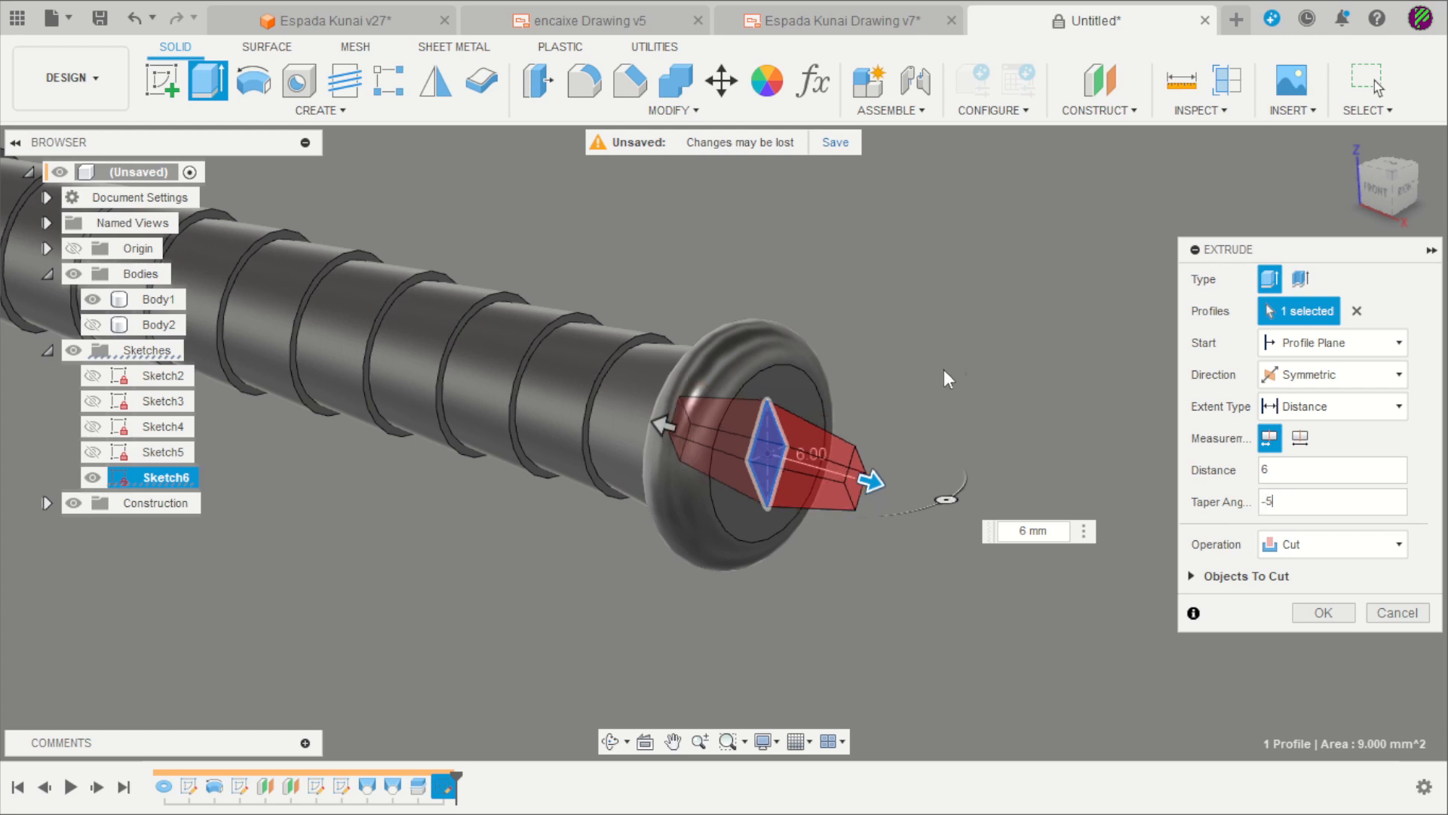
{"action": "left_click", "coordinate": [1338, 547]}
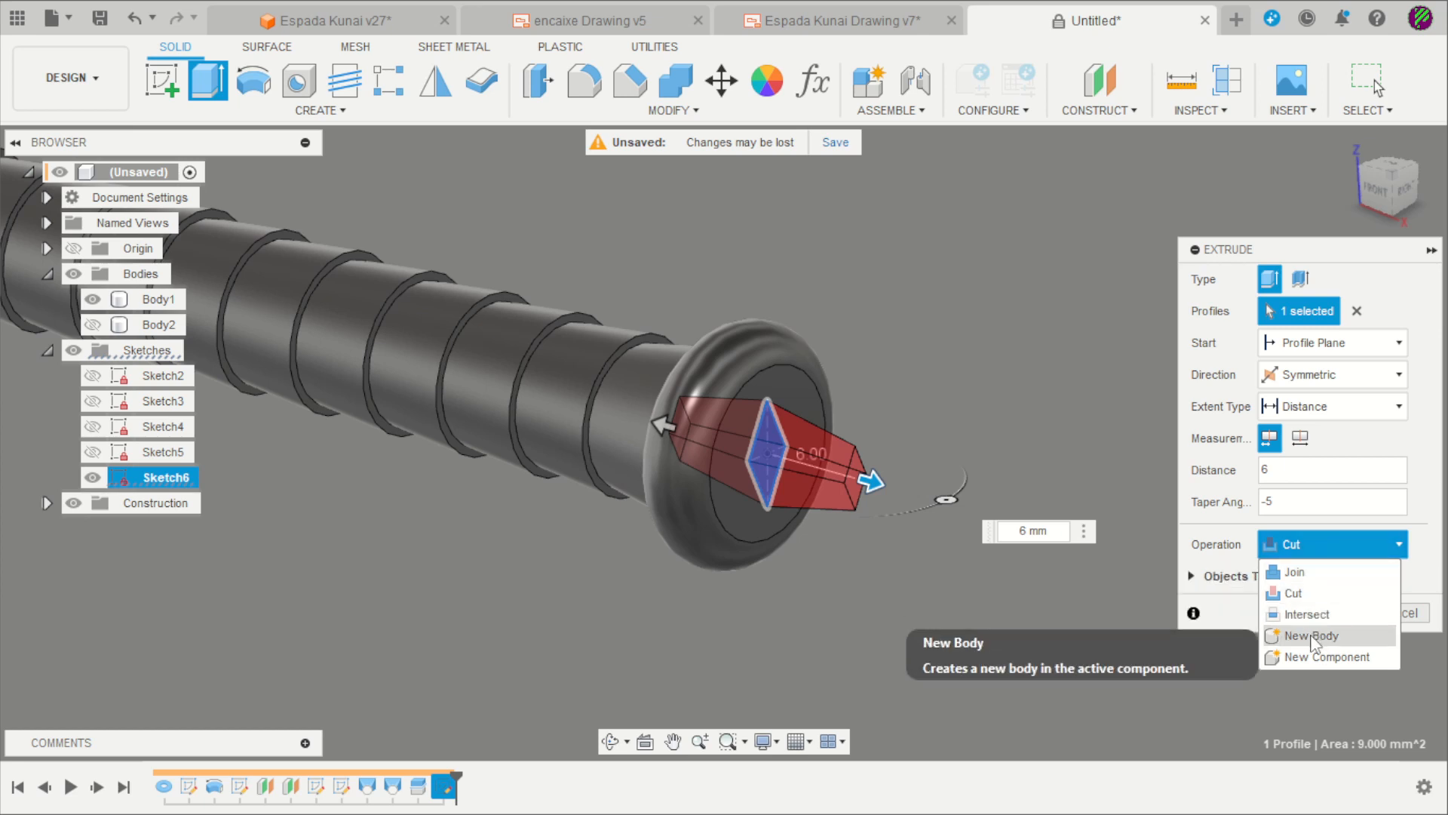
{"action": "left_click", "coordinate": [1312, 637]}
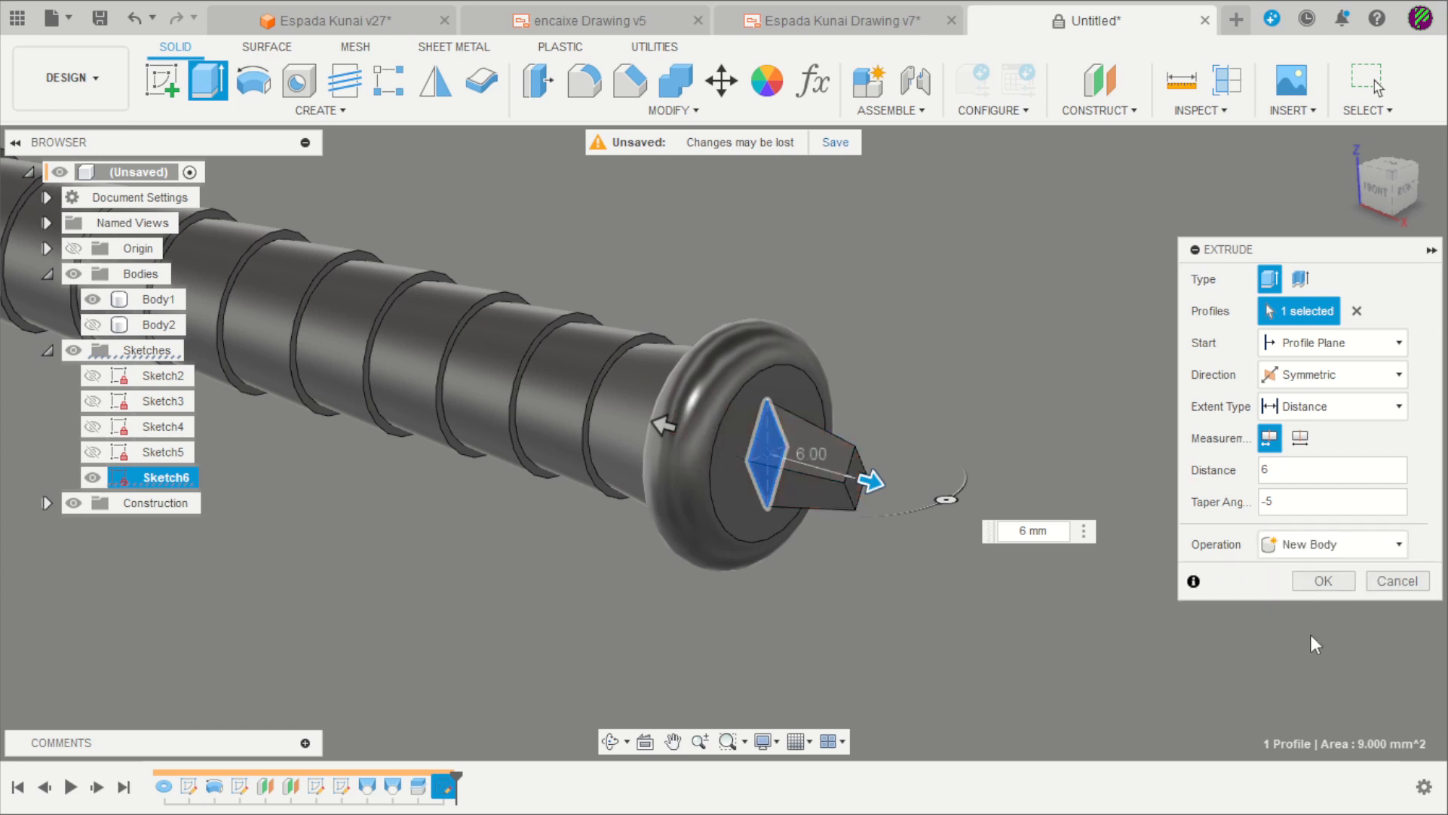
{"action": "left_click", "coordinate": [1324, 581]}
{"action": "scroll", "coordinate": [980, 314], "scroll_direction": "down", "scroll_amount": 2}
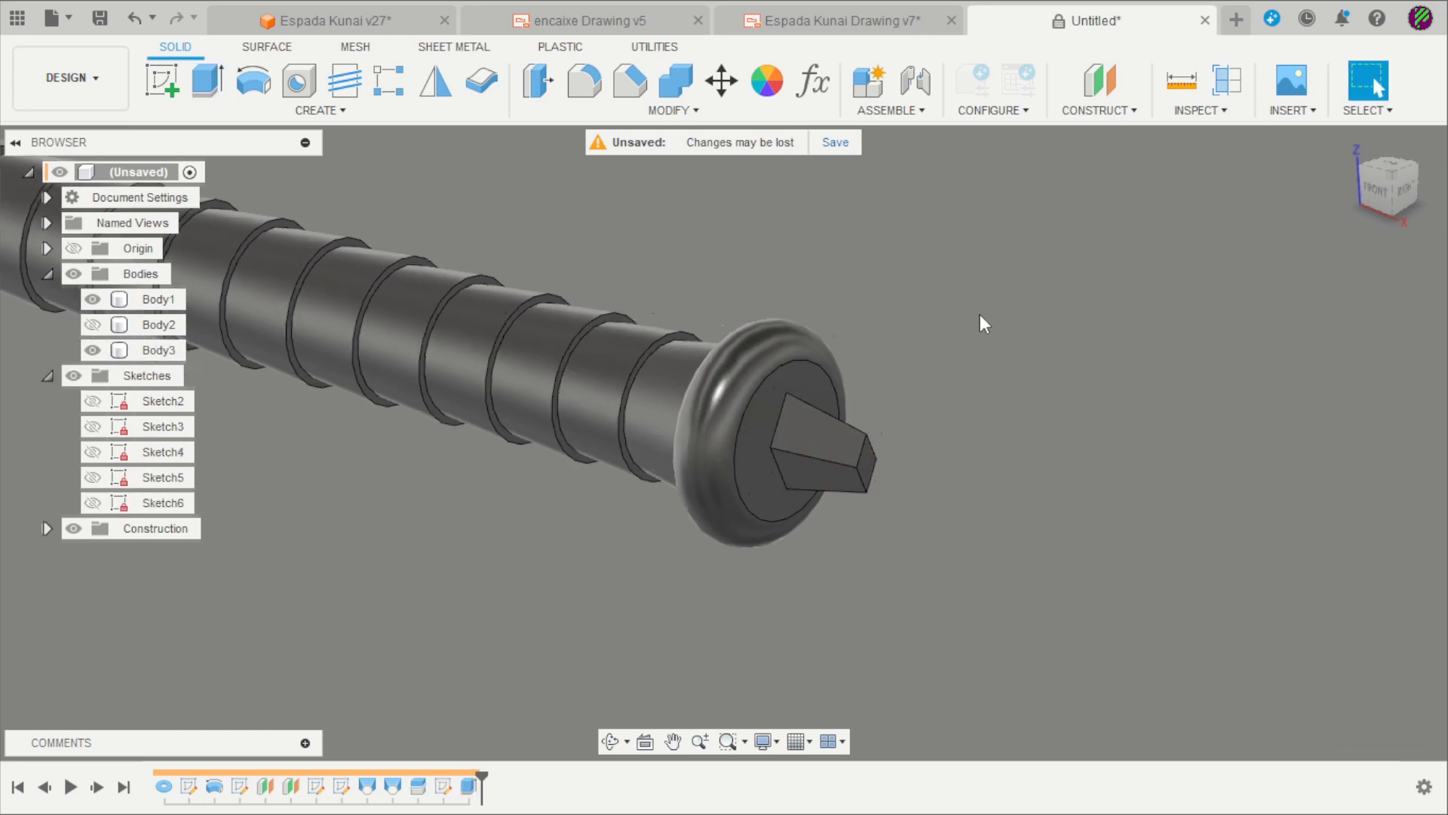
{"action": "left_click", "coordinate": [92, 324]}
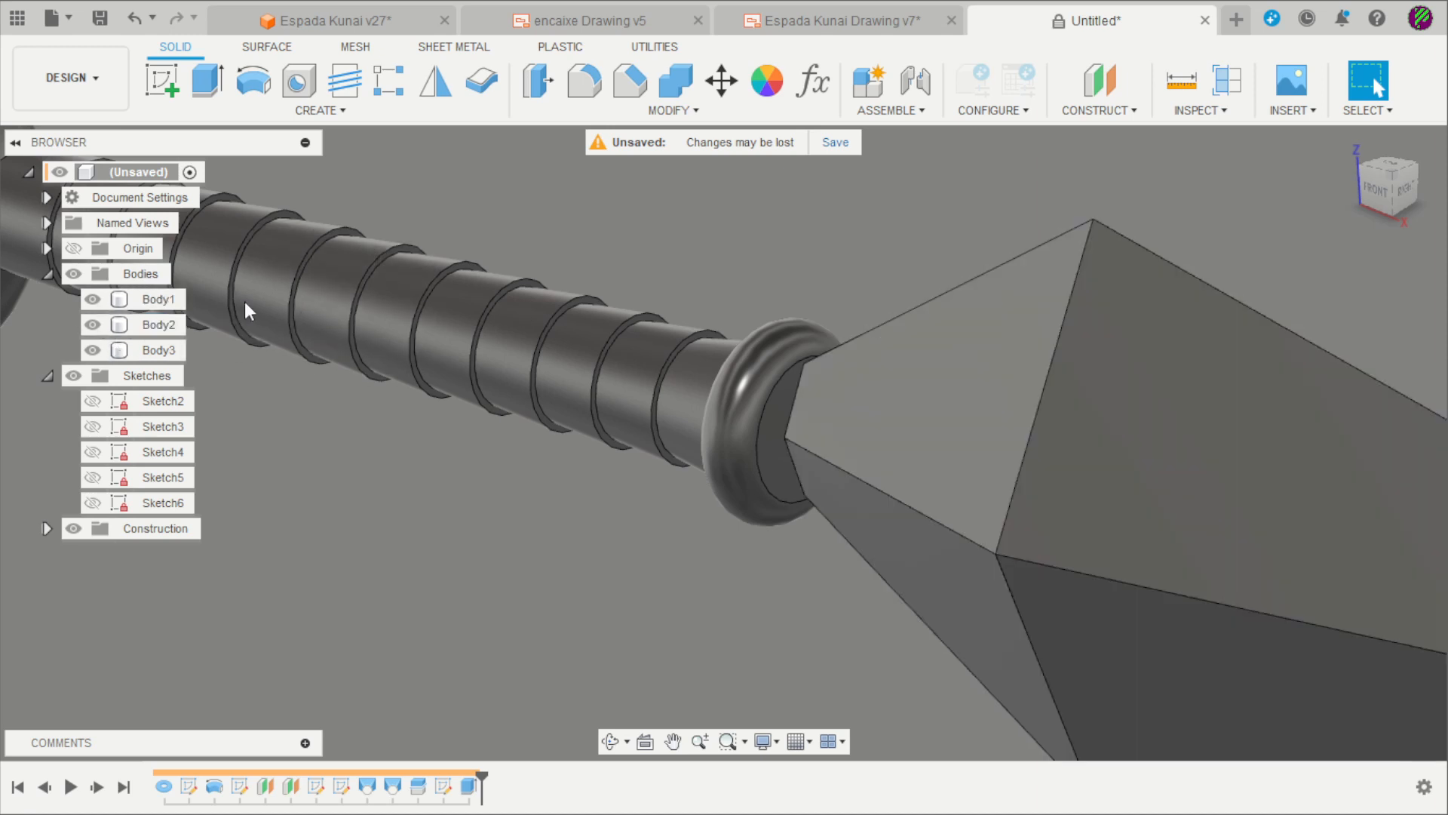
- Inspect the blade body's narrow end with the handle and connector bodies hidden, and show both bodies again
{"action": "scroll", "coordinate": [680, 576], "scroll_direction": "down", "scroll_amount": 1}
{"action": "middle_click_drag", "start_coordinate": [681, 578], "coordinate": [703, 600], "text": "shift"}
{"action": "left_click", "coordinate": [92, 299]}
{"action": "middle_click_drag", "start_coordinate": [568, 259], "coordinate": [265, 320], "text": "shift"}
{"action": "left_click", "coordinate": [93, 350]}
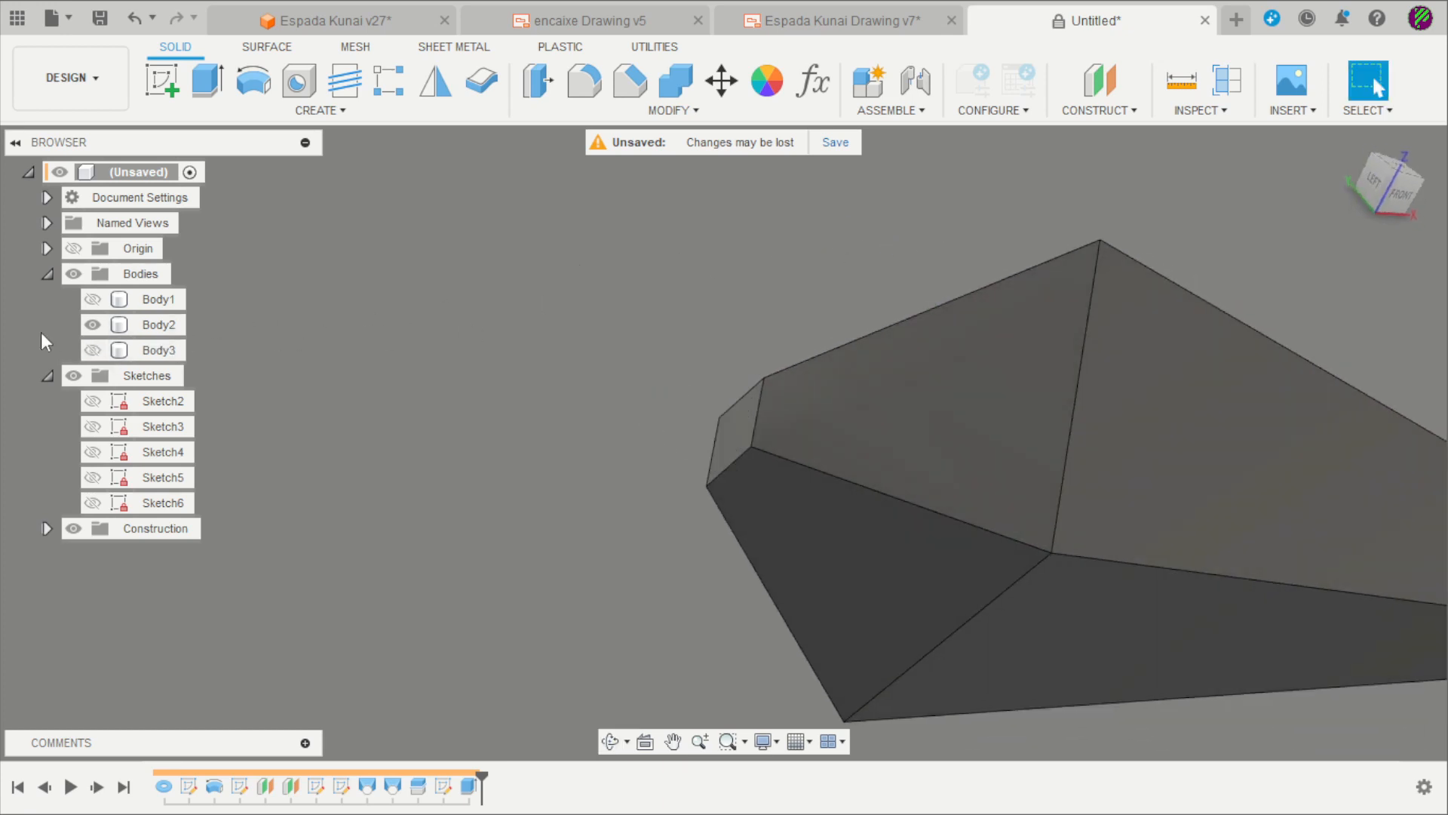
{"action": "left_click", "coordinate": [90, 349]}
{"action": "left_click", "coordinate": [92, 300]}
{"action": "scroll", "coordinate": [963, 288], "scroll_direction": "down", "scroll_amount": 2}
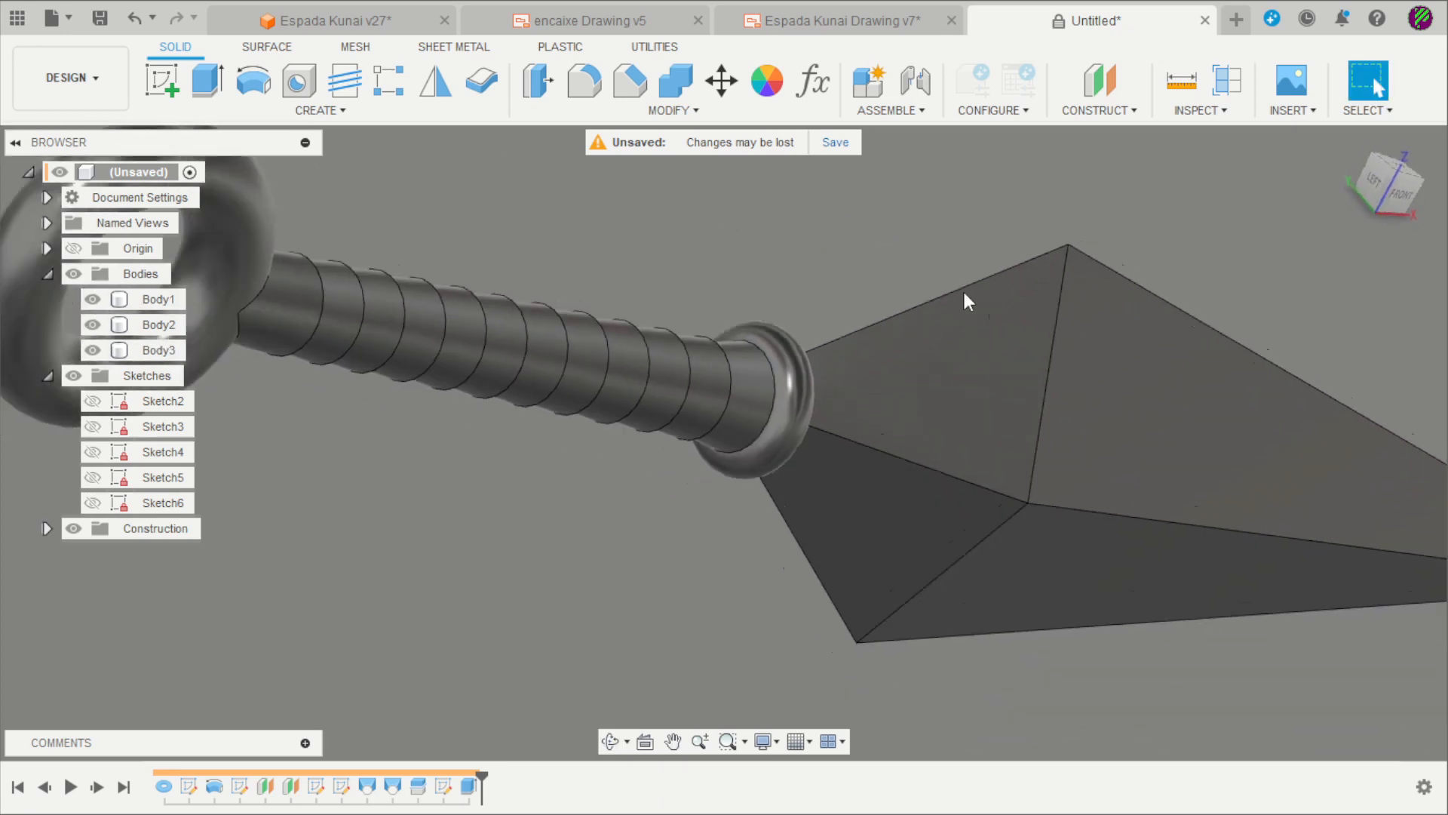
{"action": "middle_click_drag", "start_coordinate": [1041, 452], "coordinate": [284, 252], "text": "shift"}
- Rename the handle body cabo, the blade body lamina and the connector body encaixe
{"action": "left_click", "coordinate": [158, 299]}
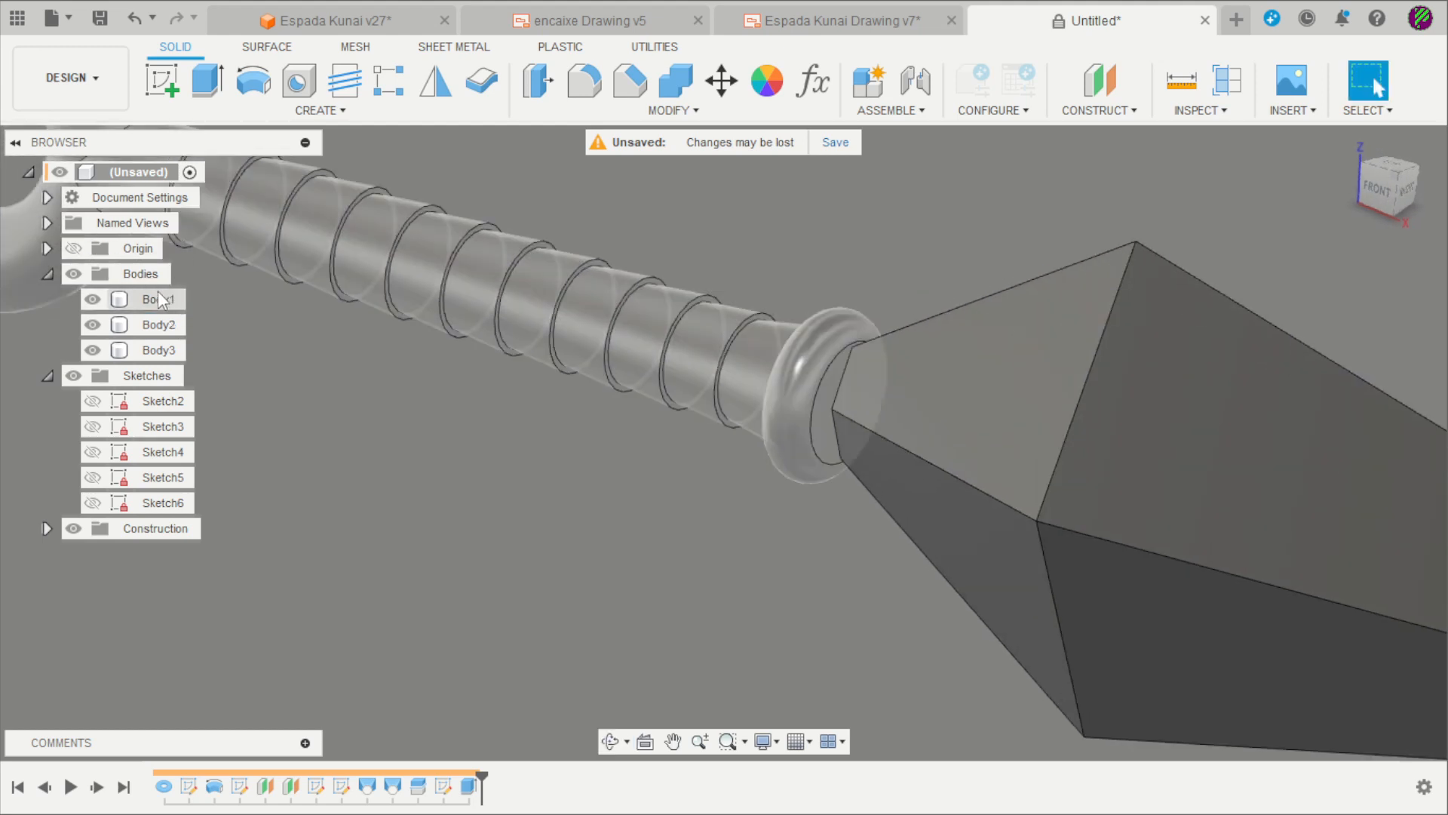
{"action": "double_click", "coordinate": [158, 301]}
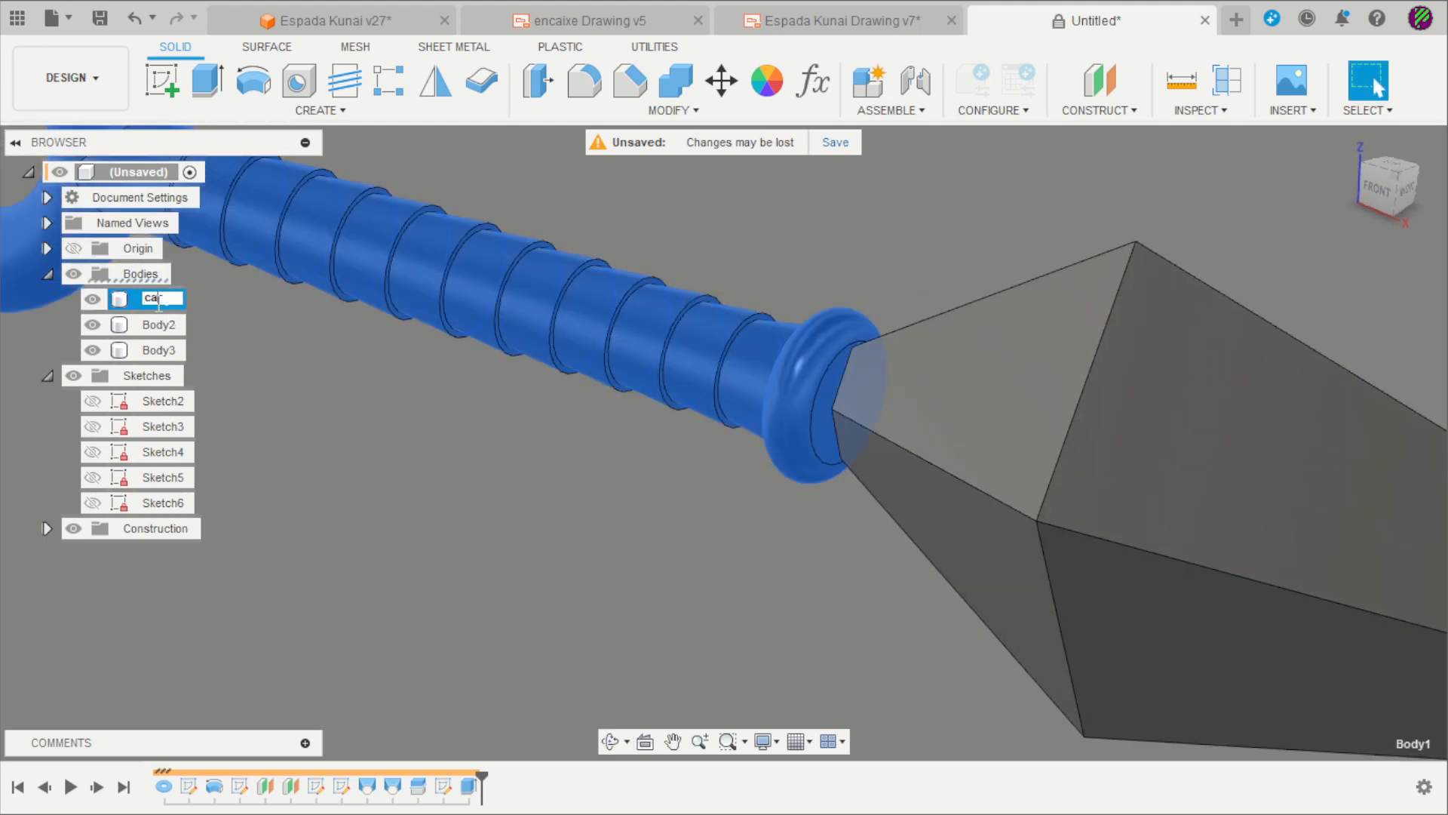
{"action": "key", "text": "Return"}
{"action": "left_click", "coordinate": [160, 324]}
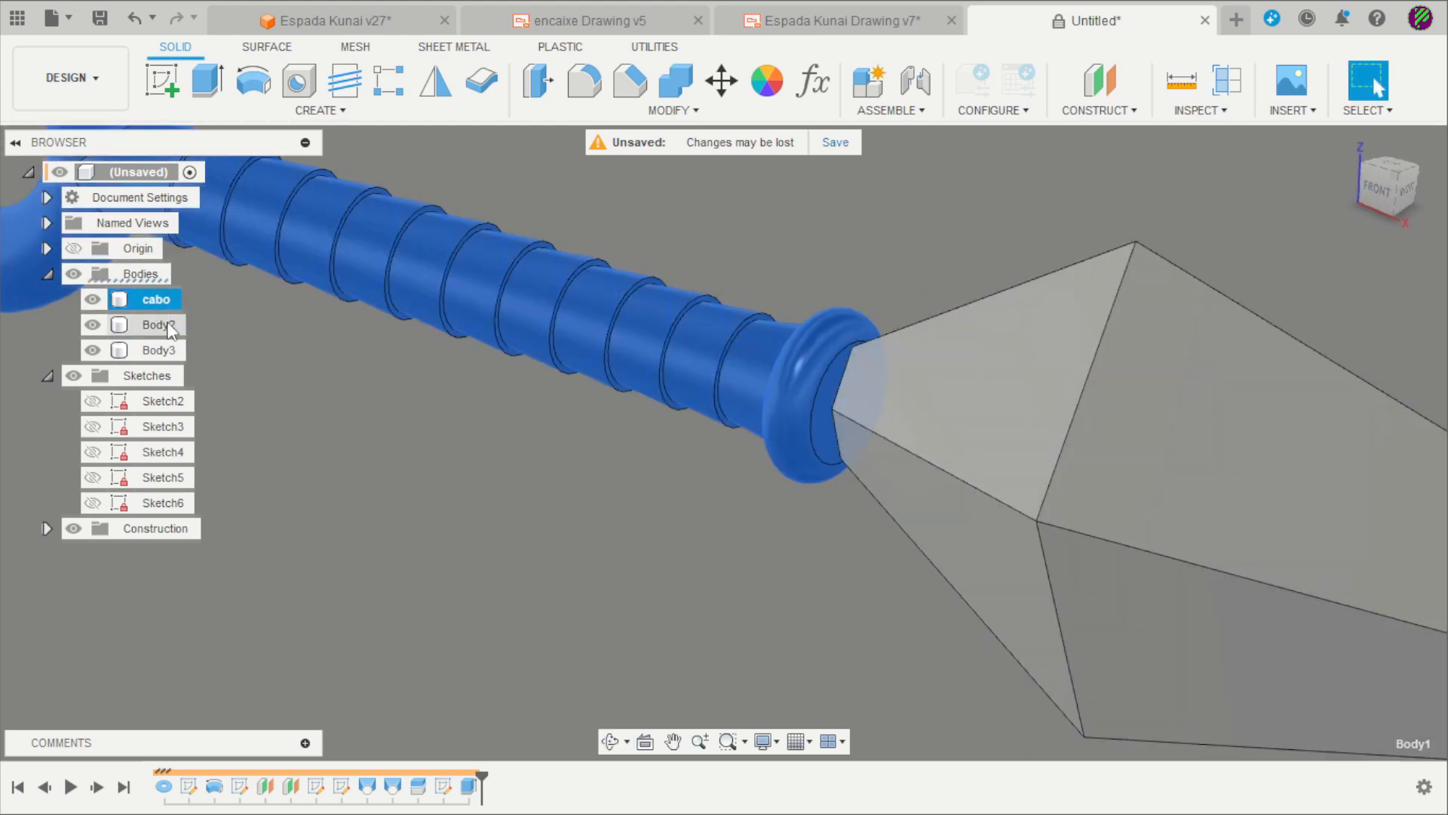
{"action": "double_click", "coordinate": [161, 324]}
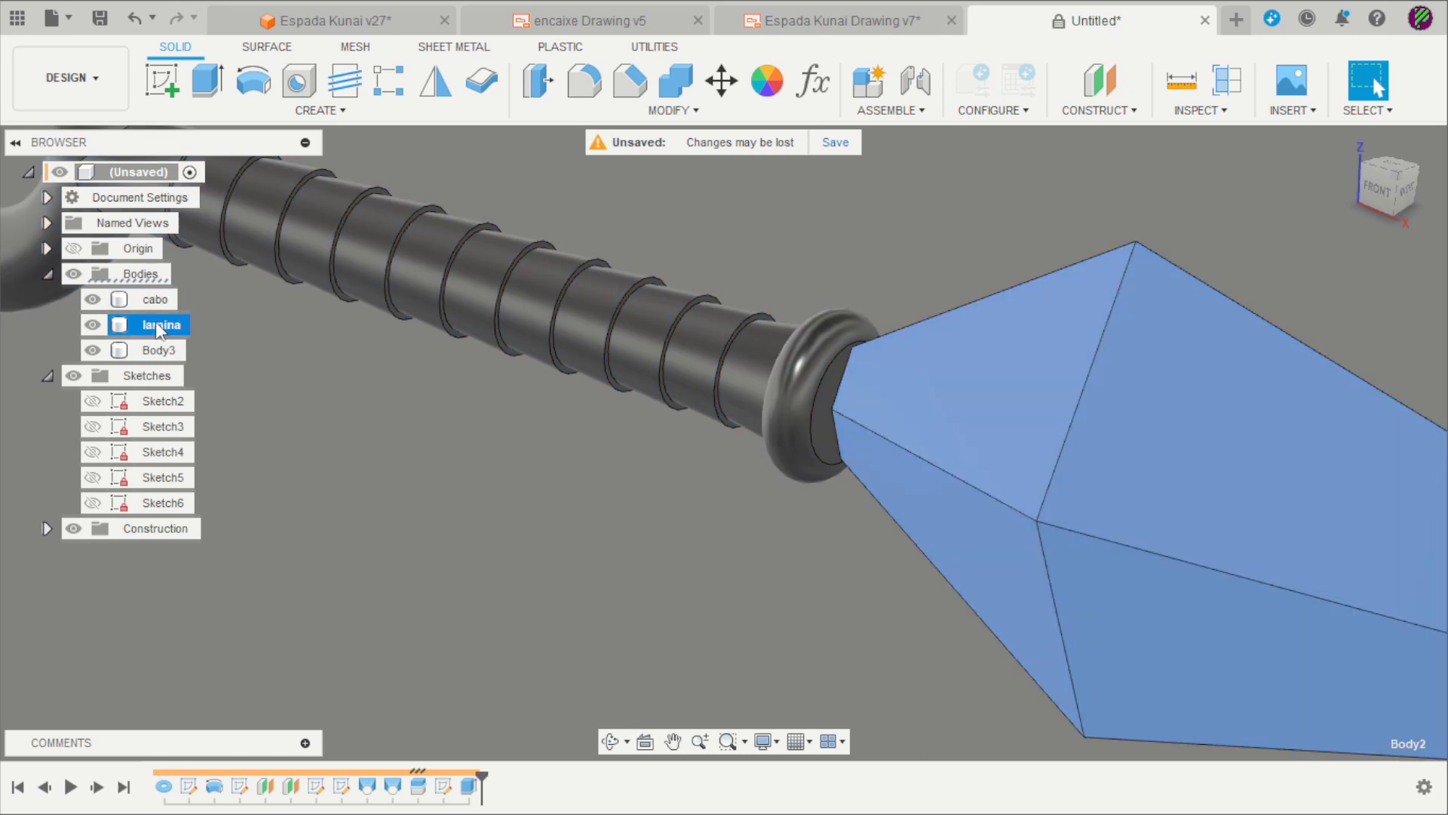
{"action": "left_click", "coordinate": [158, 350]}
{"action": "double_click", "coordinate": [158, 350]}
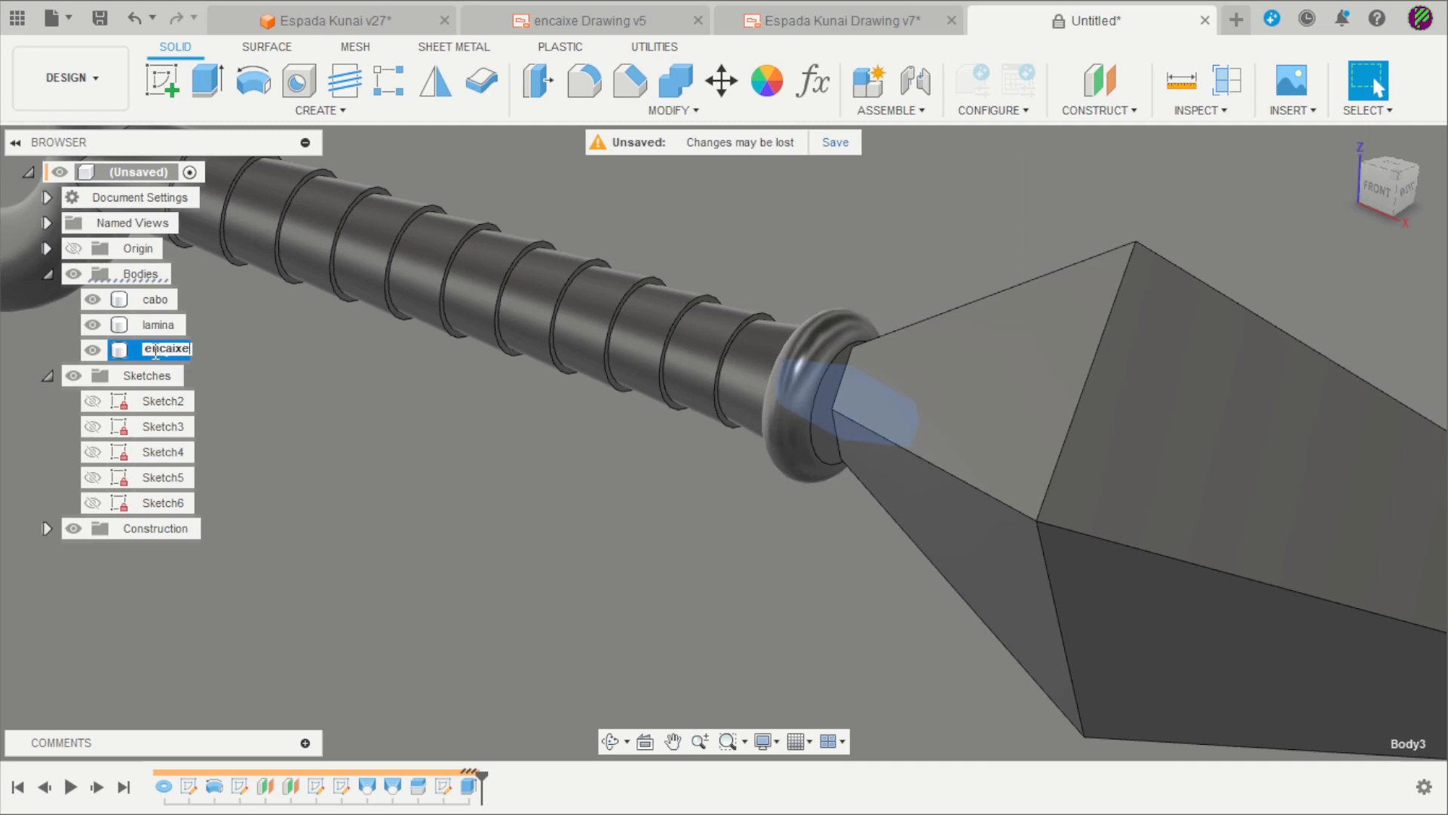
{"action": "key", "text": "Return"}
{"action": "left_click", "coordinate": [286, 383]}
{"action": "scroll", "coordinate": [339, 388], "scroll_direction": "down", "scroll_amount": 3}
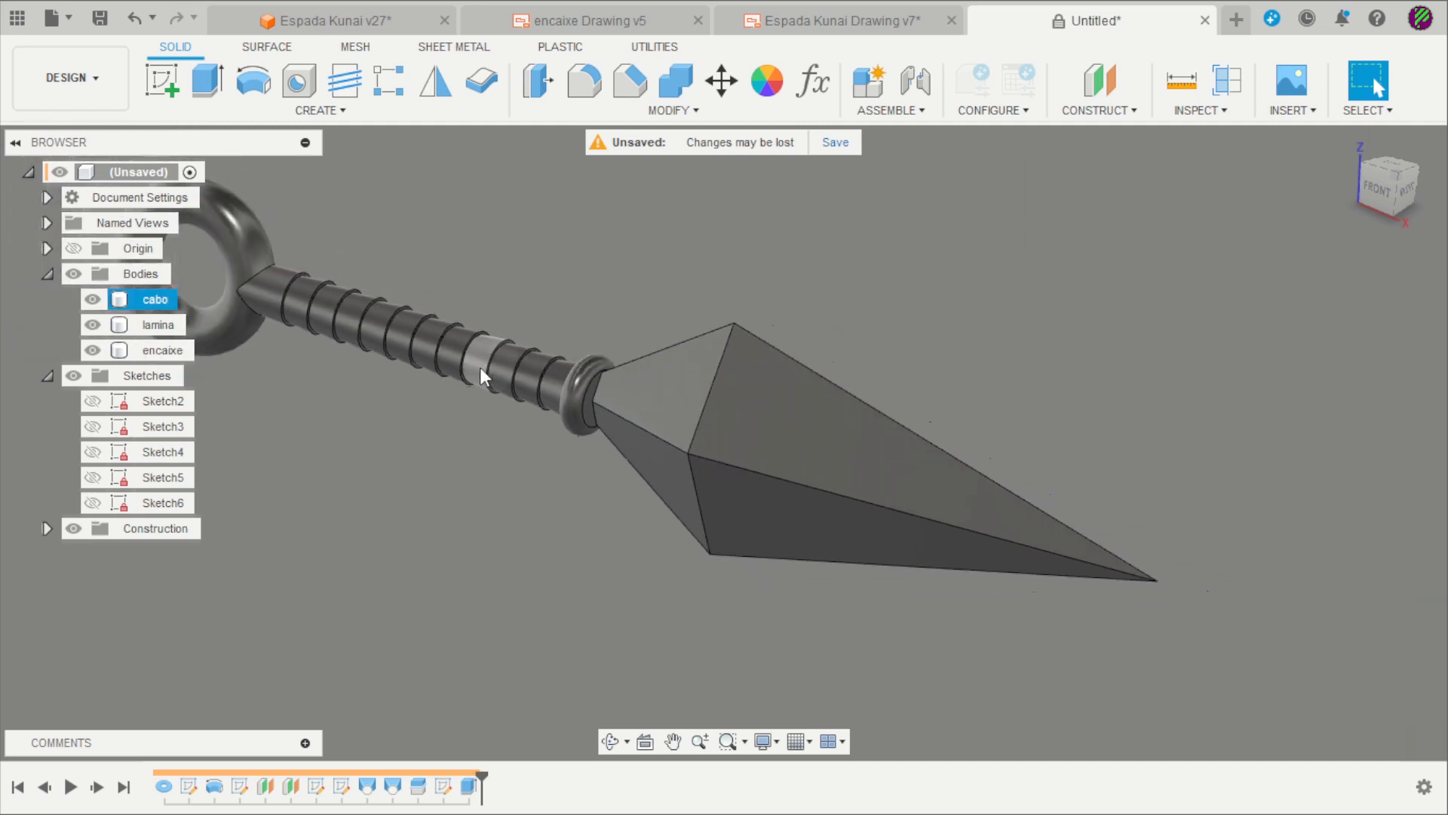
- Hide the cabo body so that only the lamina and encaixe bodies are shown
{"action": "scroll", "coordinate": [596, 211], "scroll_direction": "up", "scroll_amount": 2}
{"action": "middle_click_drag", "start_coordinate": [605, 196], "coordinate": [596, 270], "text": "shift"}
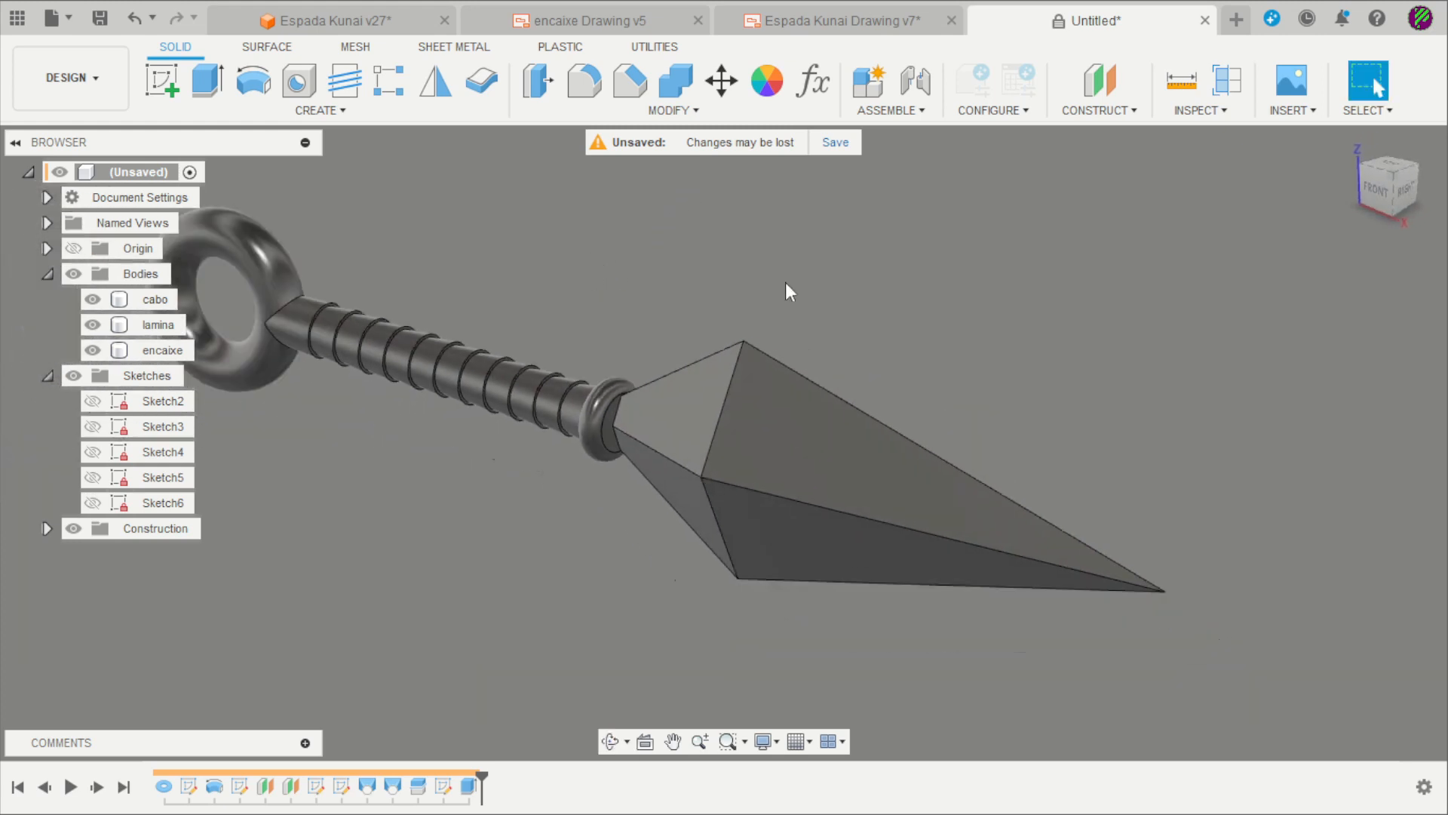
{"action": "left_click", "coordinate": [92, 299]}
{"action": "left_click", "coordinate": [92, 325]}
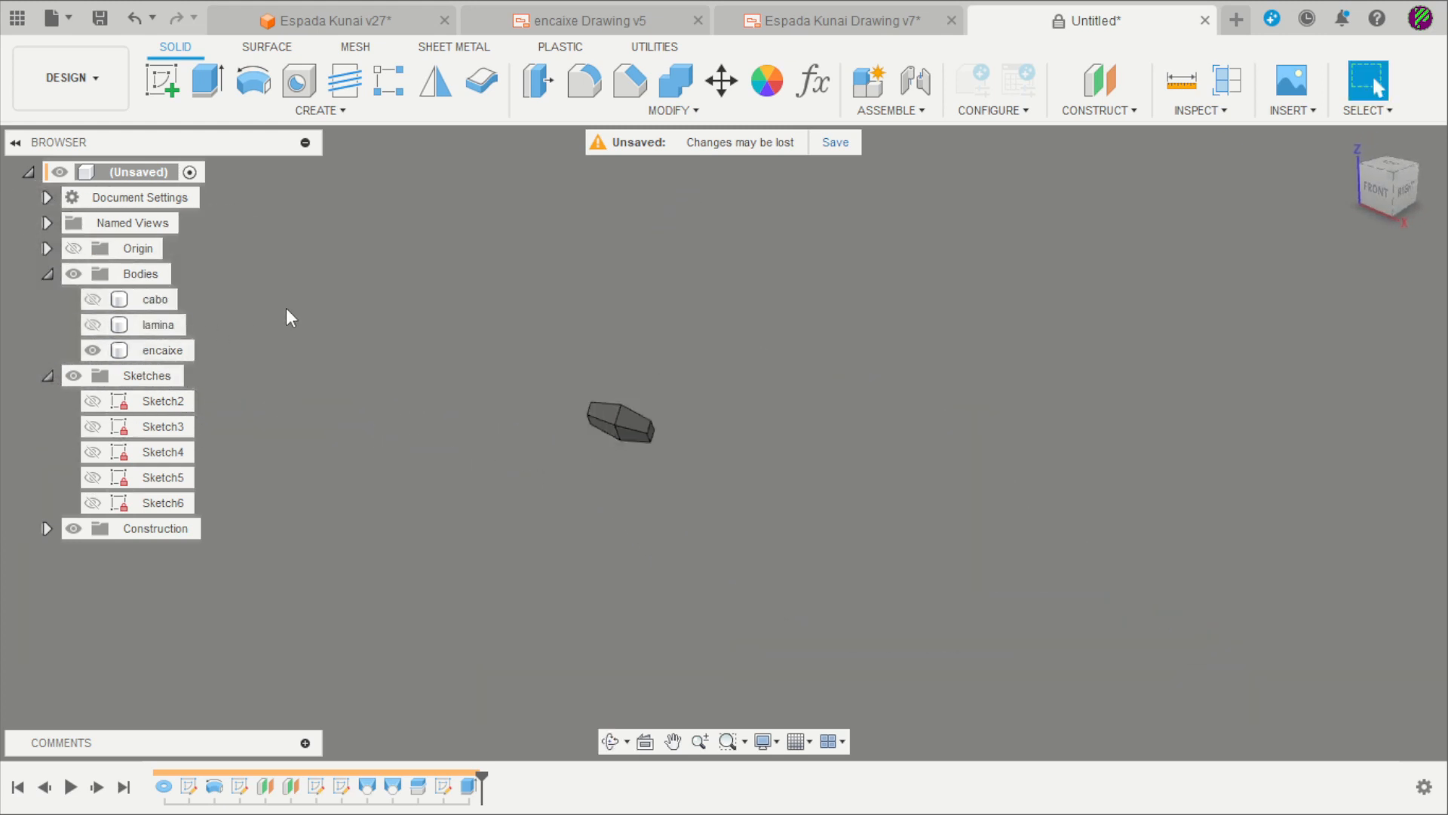
{"action": "middle_click_drag", "start_coordinate": [395, 357], "coordinate": [543, 491], "text": "shift"}
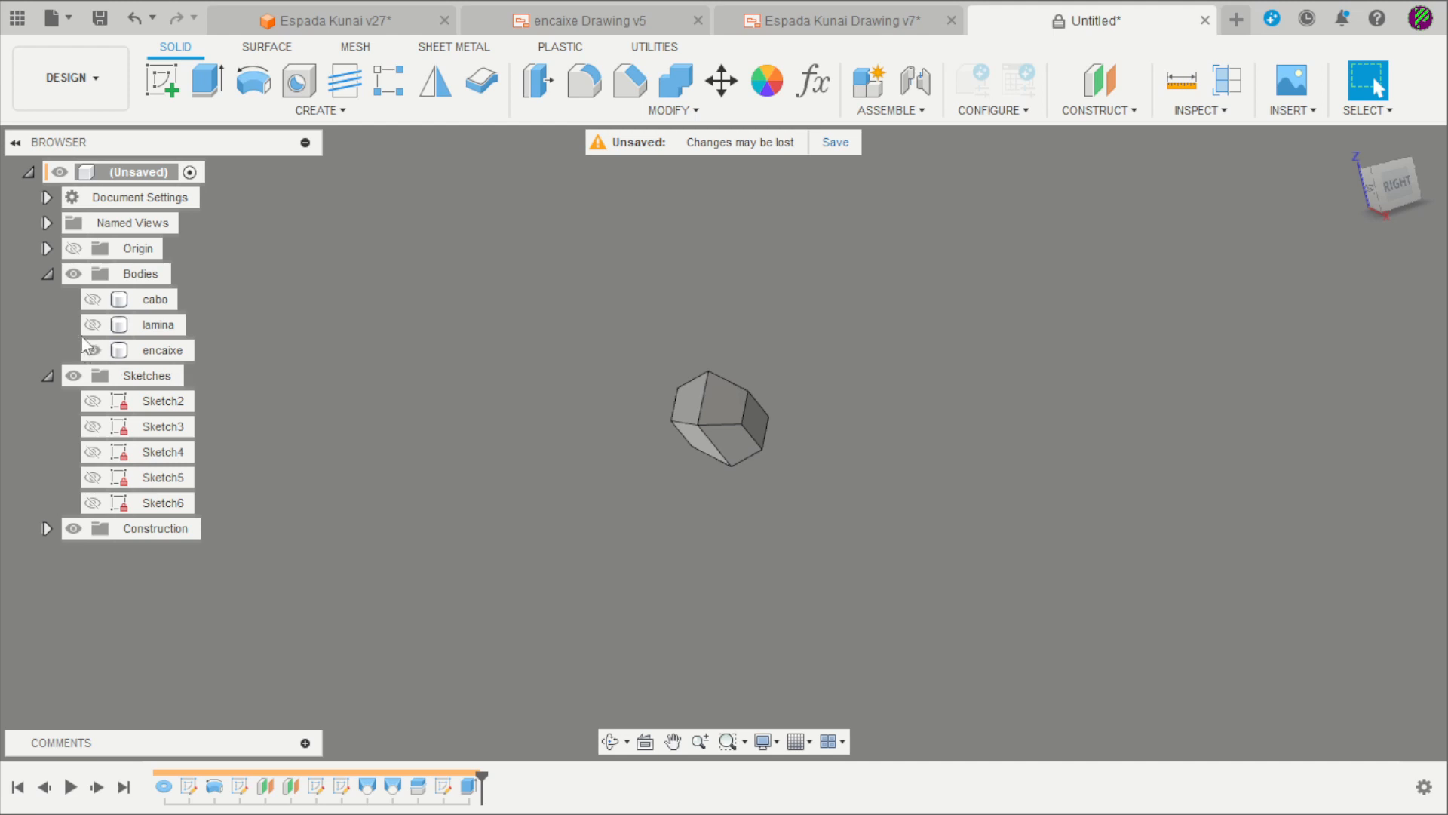
{"action": "left_click", "coordinate": [90, 327]}
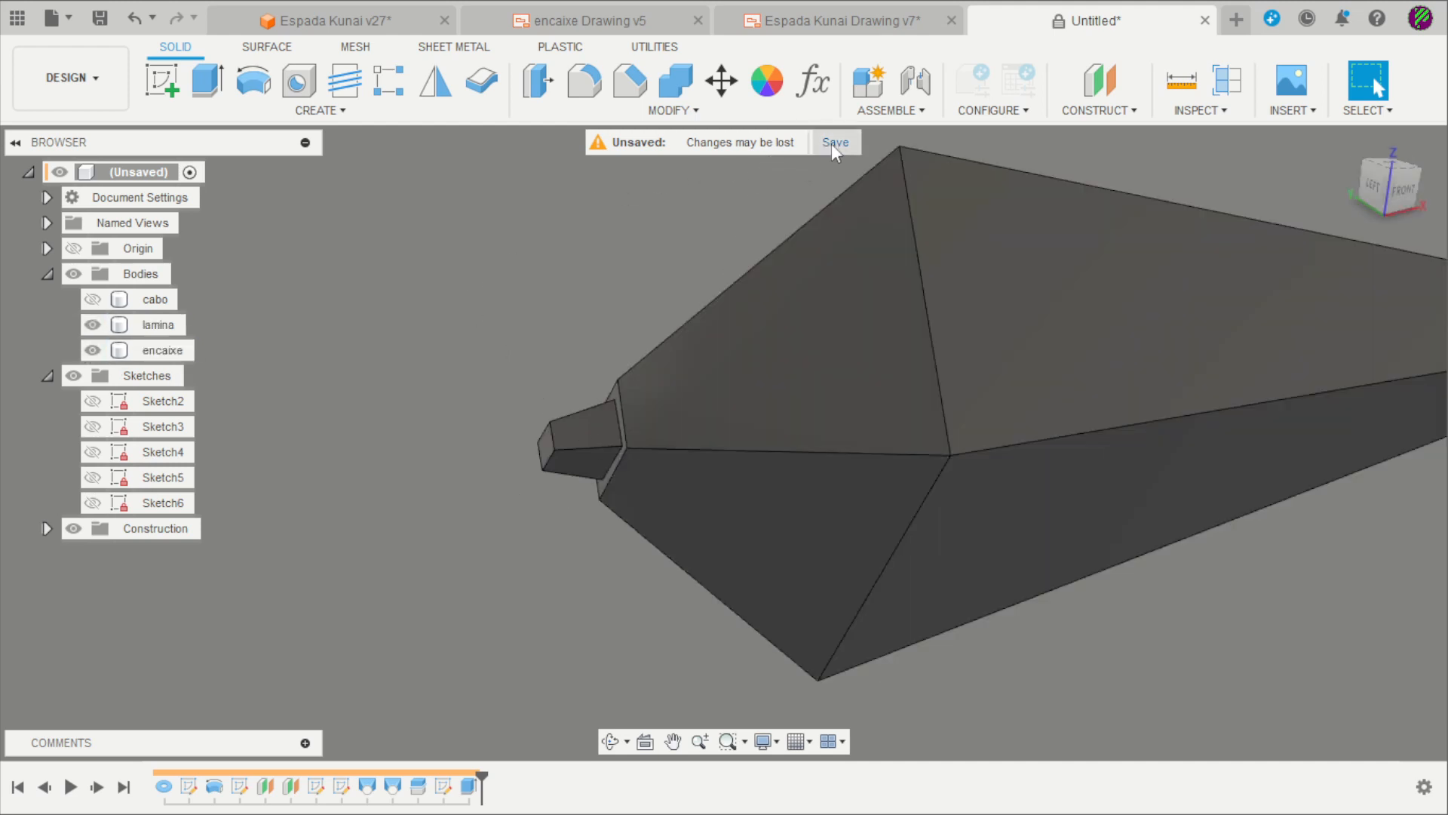
- Cut the encaixe body out of the lamina body with Combine, keeping the tool body
{"action": "left_click", "coordinate": [674, 110]}
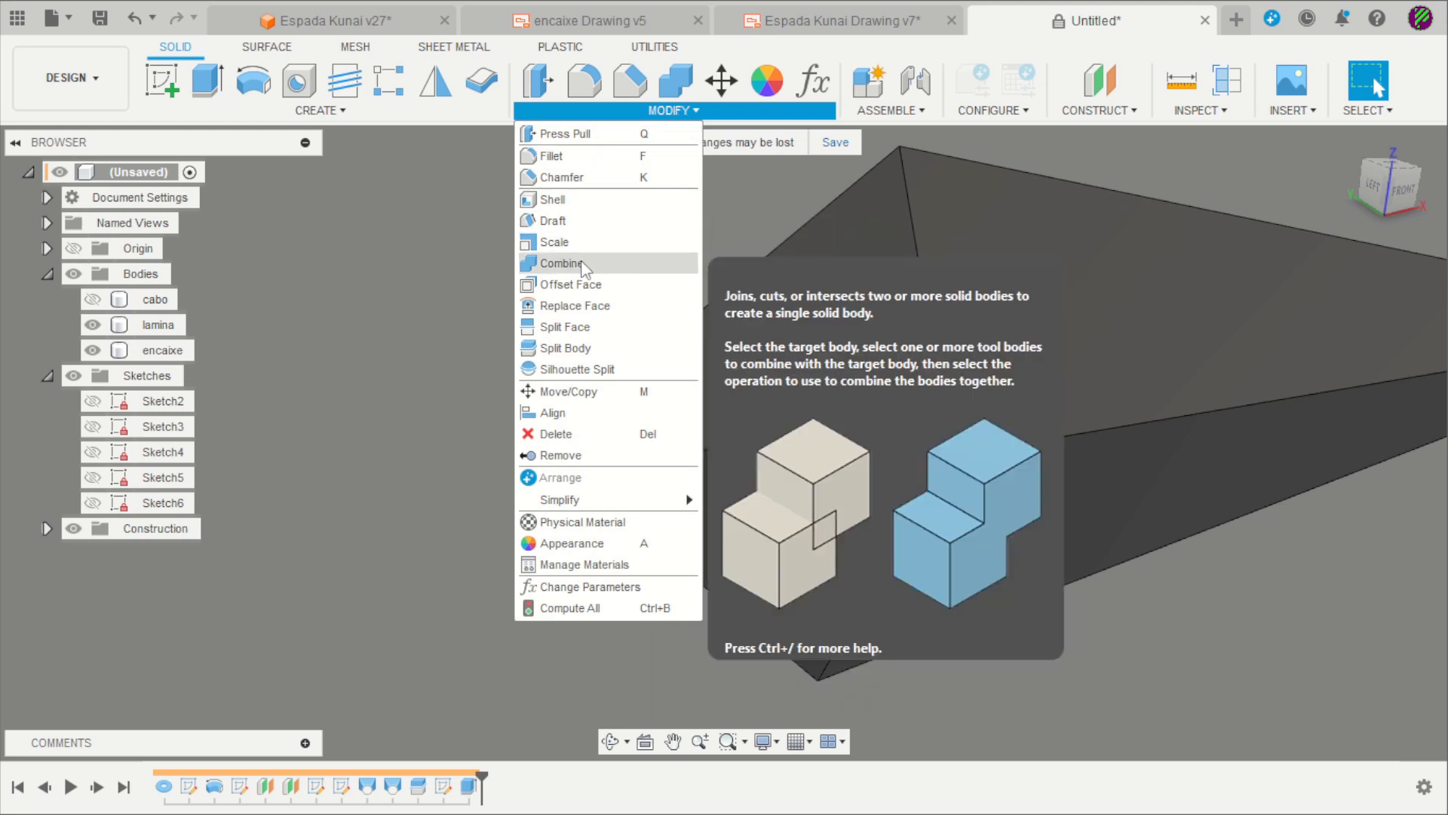
{"action": "left_click", "coordinate": [582, 264]}
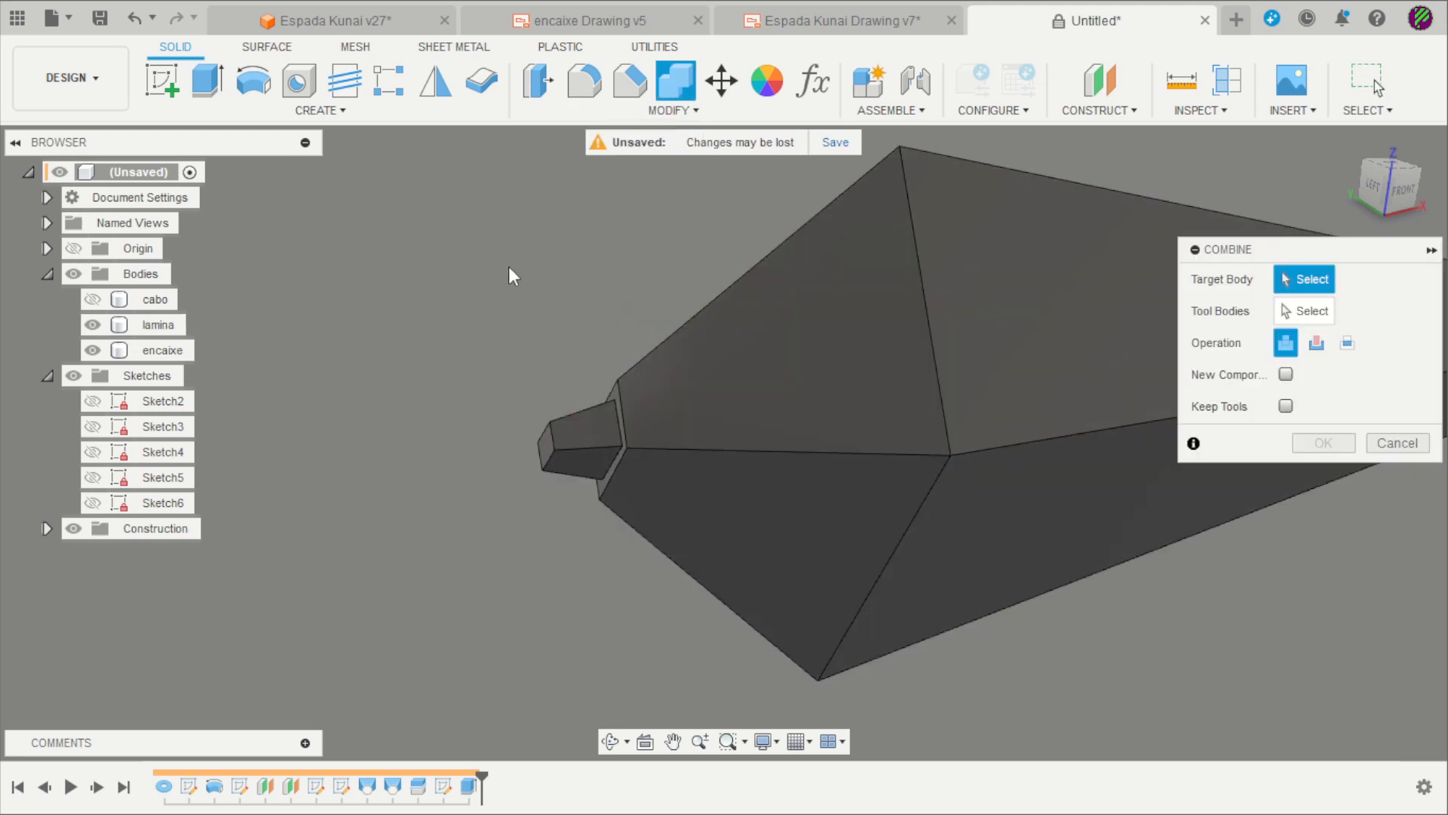
{"action": "scroll", "coordinate": [504, 255], "scroll_direction": "down", "scroll_amount": 1}
{"action": "scroll", "coordinate": [581, 236], "scroll_direction": "up", "scroll_amount": 1}
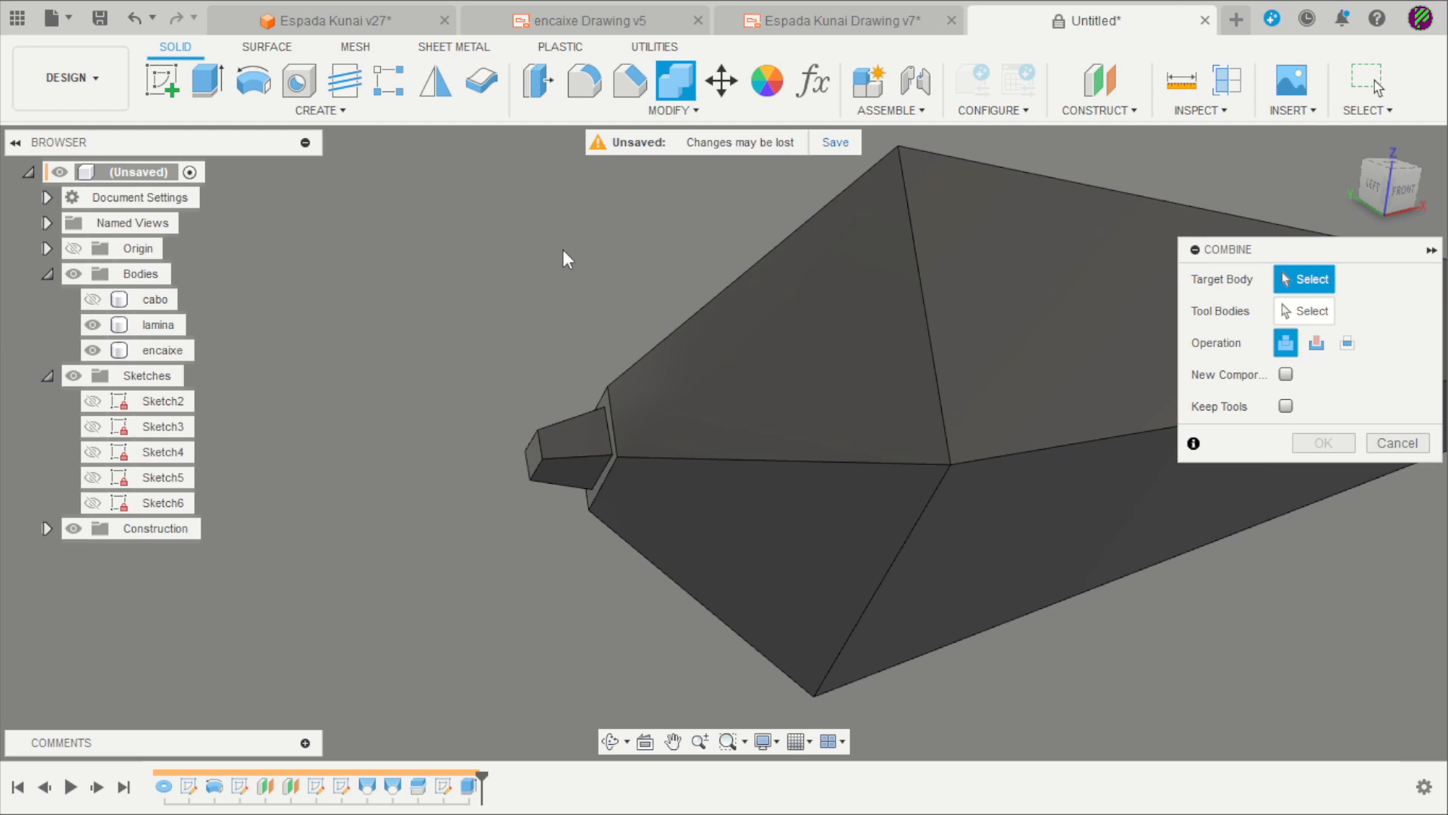
{"action": "left_click", "coordinate": [724, 368]}
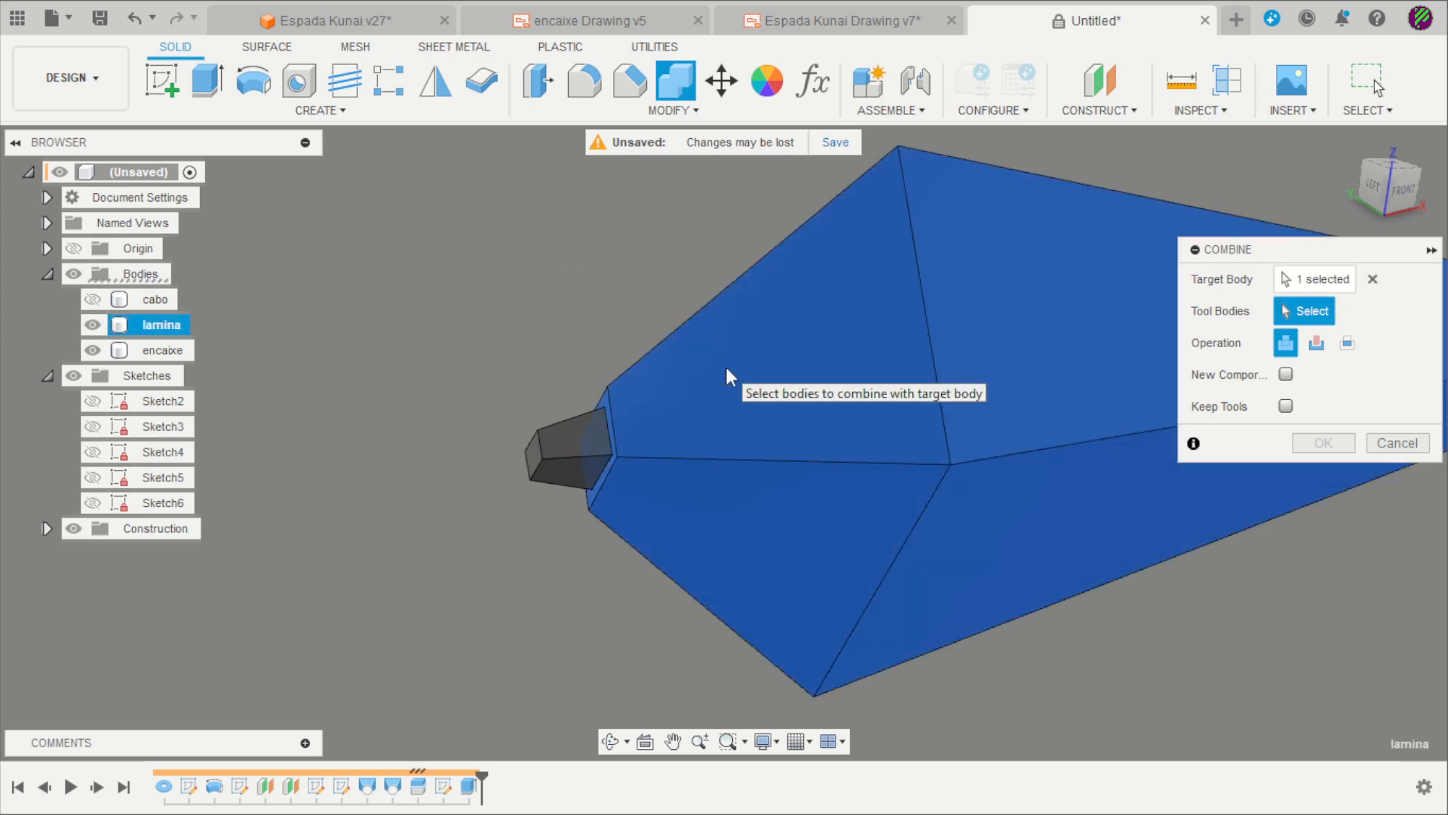
{"action": "left_click", "coordinate": [546, 441]}
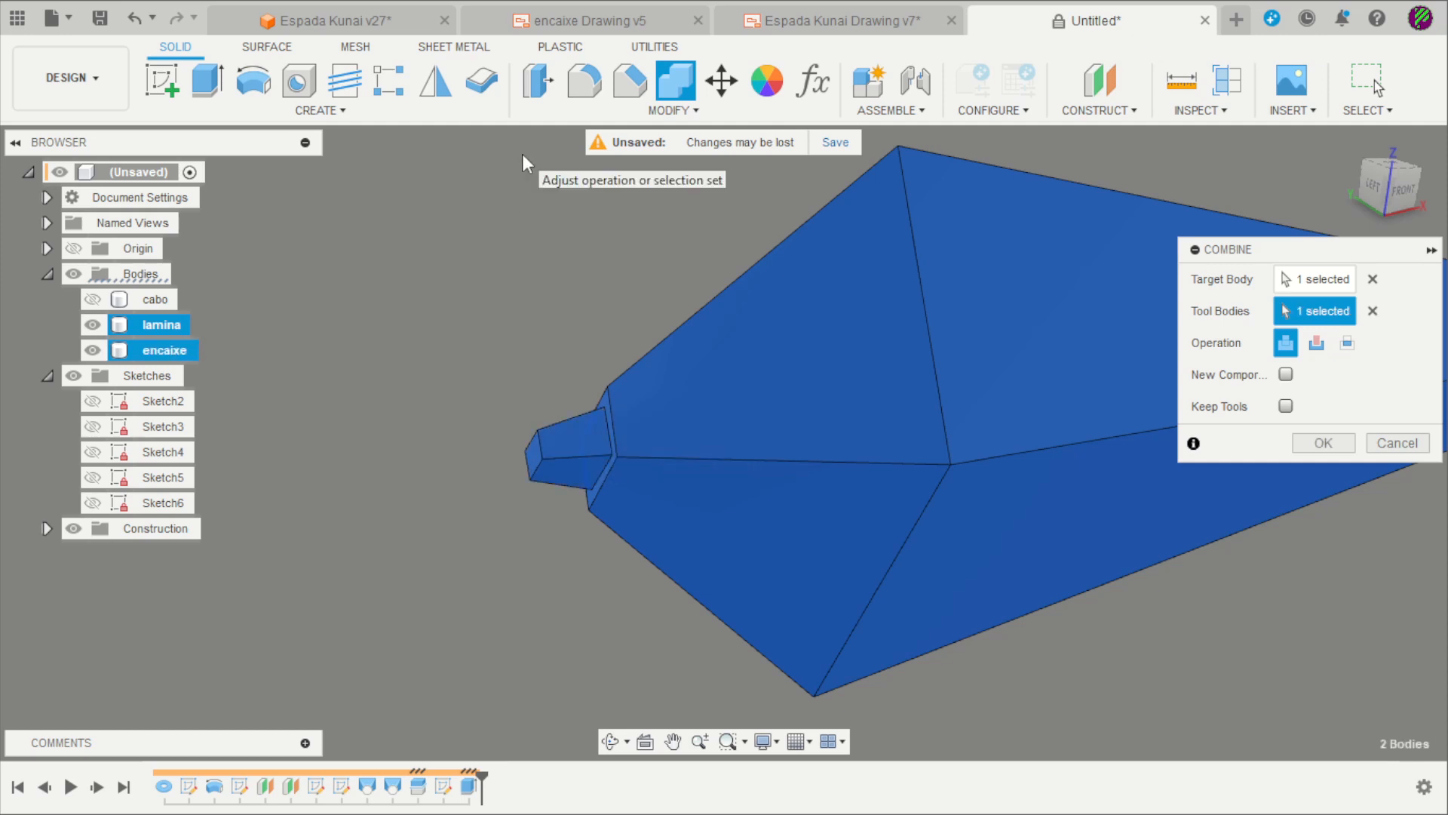
{"action": "left_click", "coordinate": [1317, 346]}
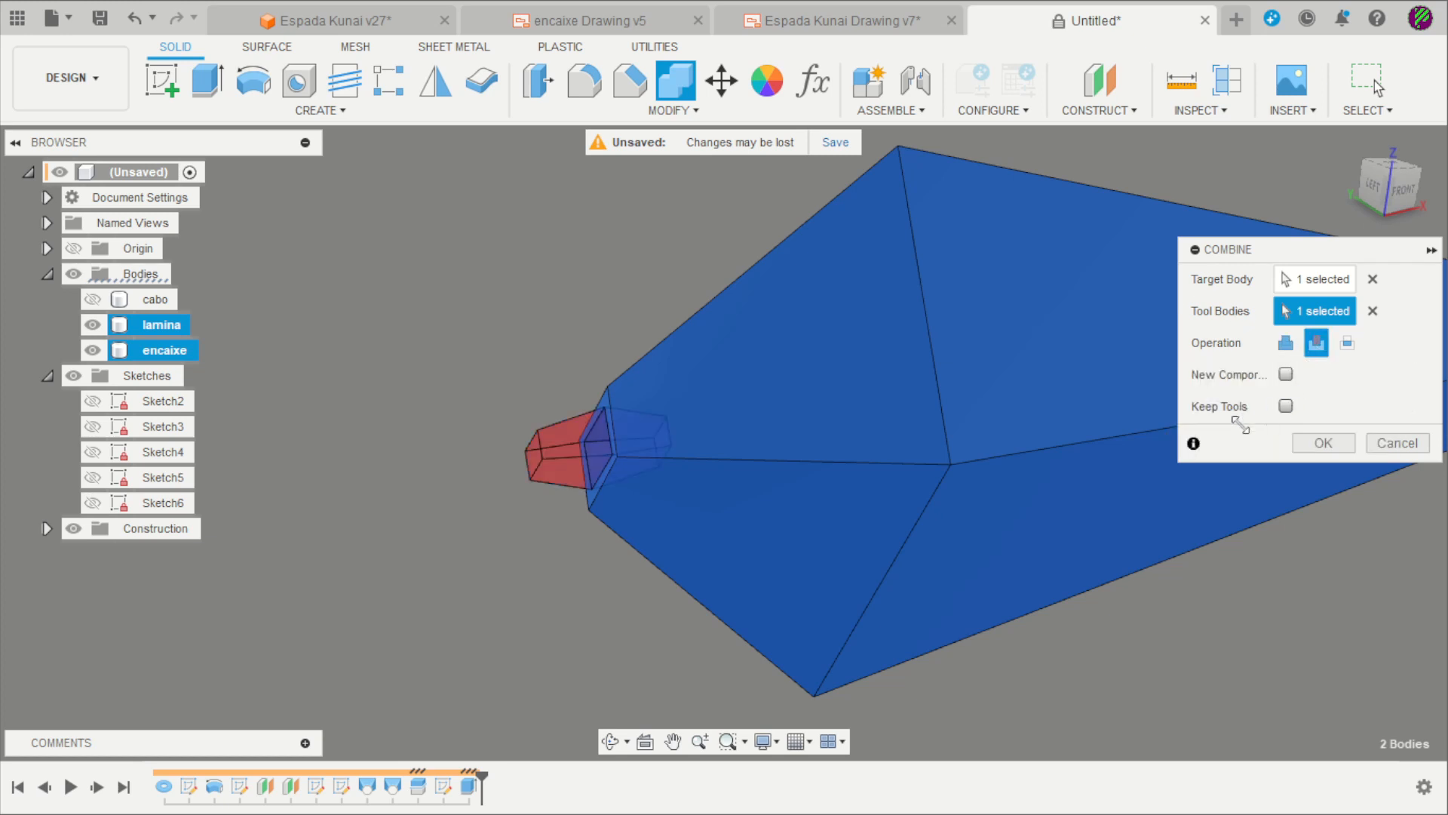
{"action": "scroll", "coordinate": [535, 503], "scroll_direction": "up", "scroll_amount": 2}
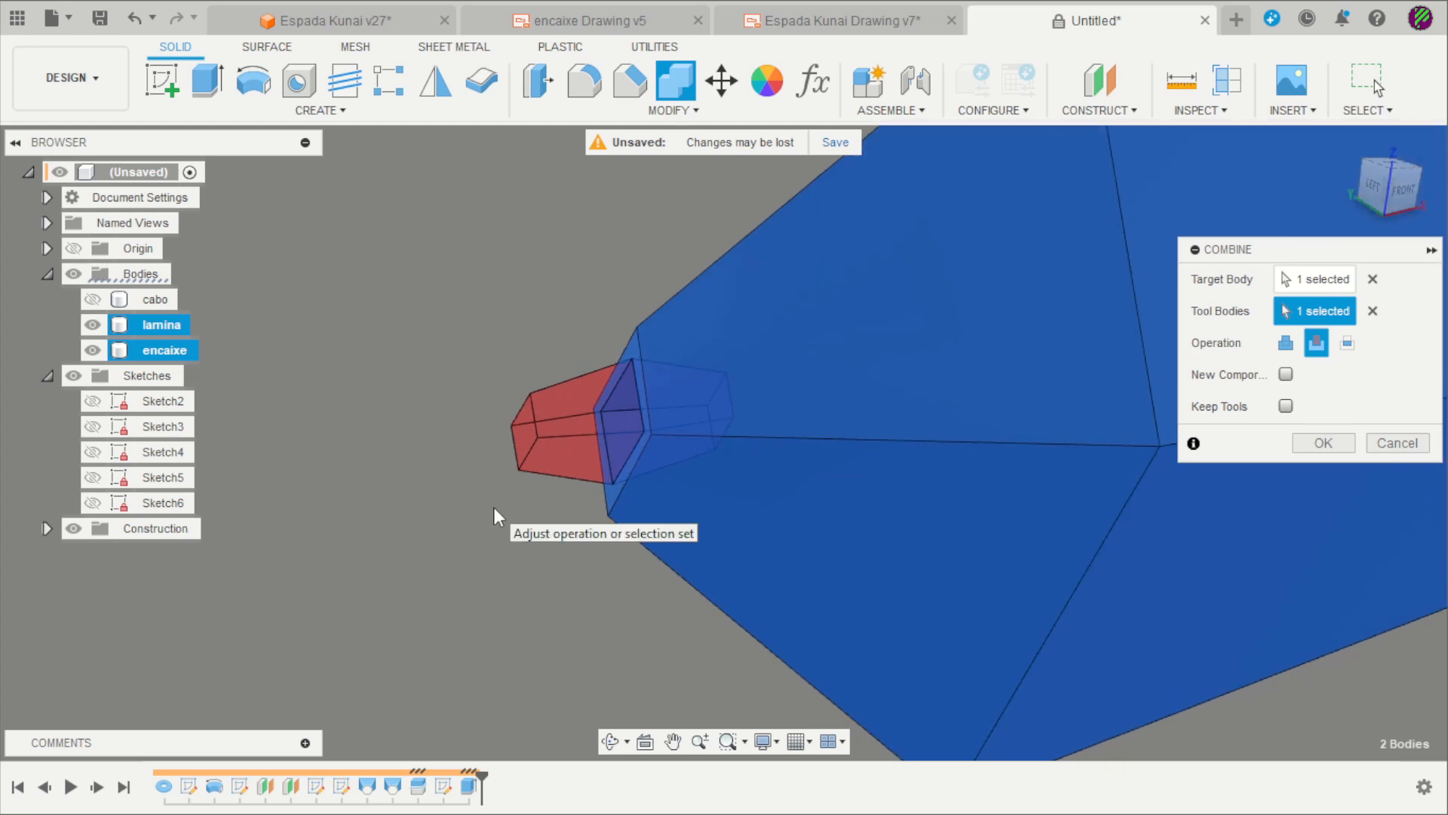
{"action": "left_click", "coordinate": [1286, 407]}
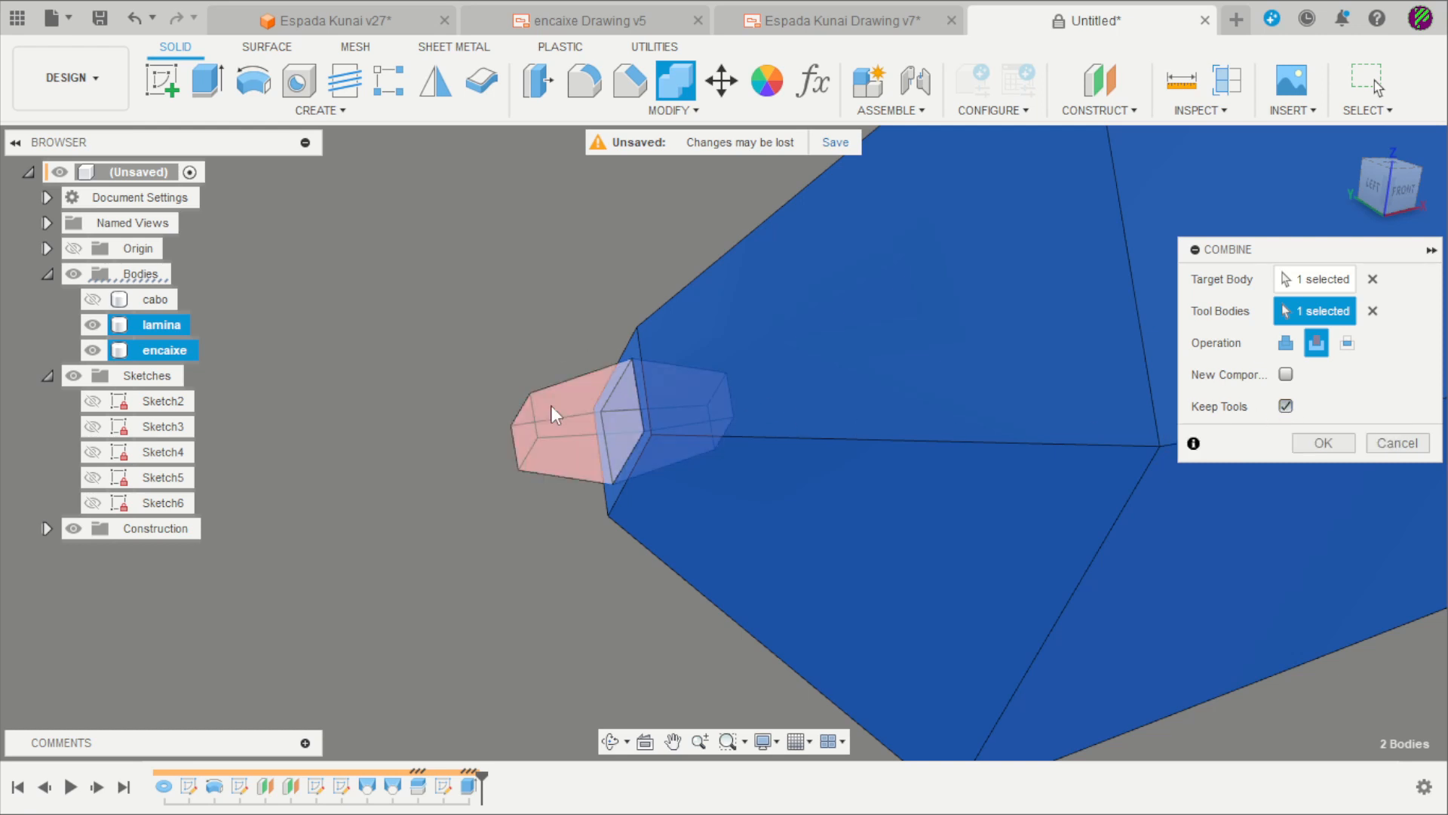
{"action": "left_click", "coordinate": [1323, 444]}
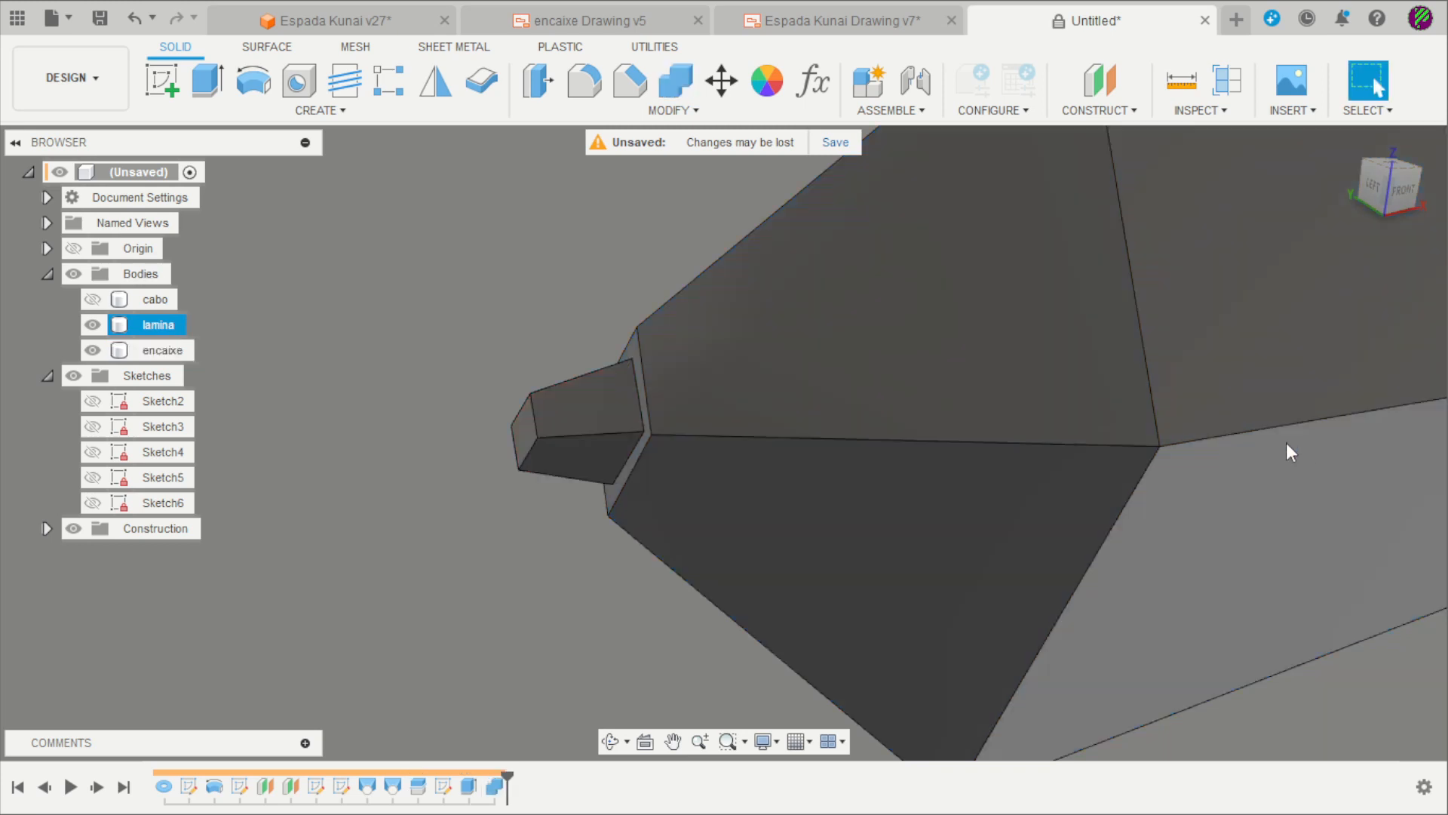
- Check the pocket cut into the blade's end by temporarily hiding the encaixe body
{"action": "middle_click_drag", "start_coordinate": [473, 292], "coordinate": [594, 364], "text": "shift"}
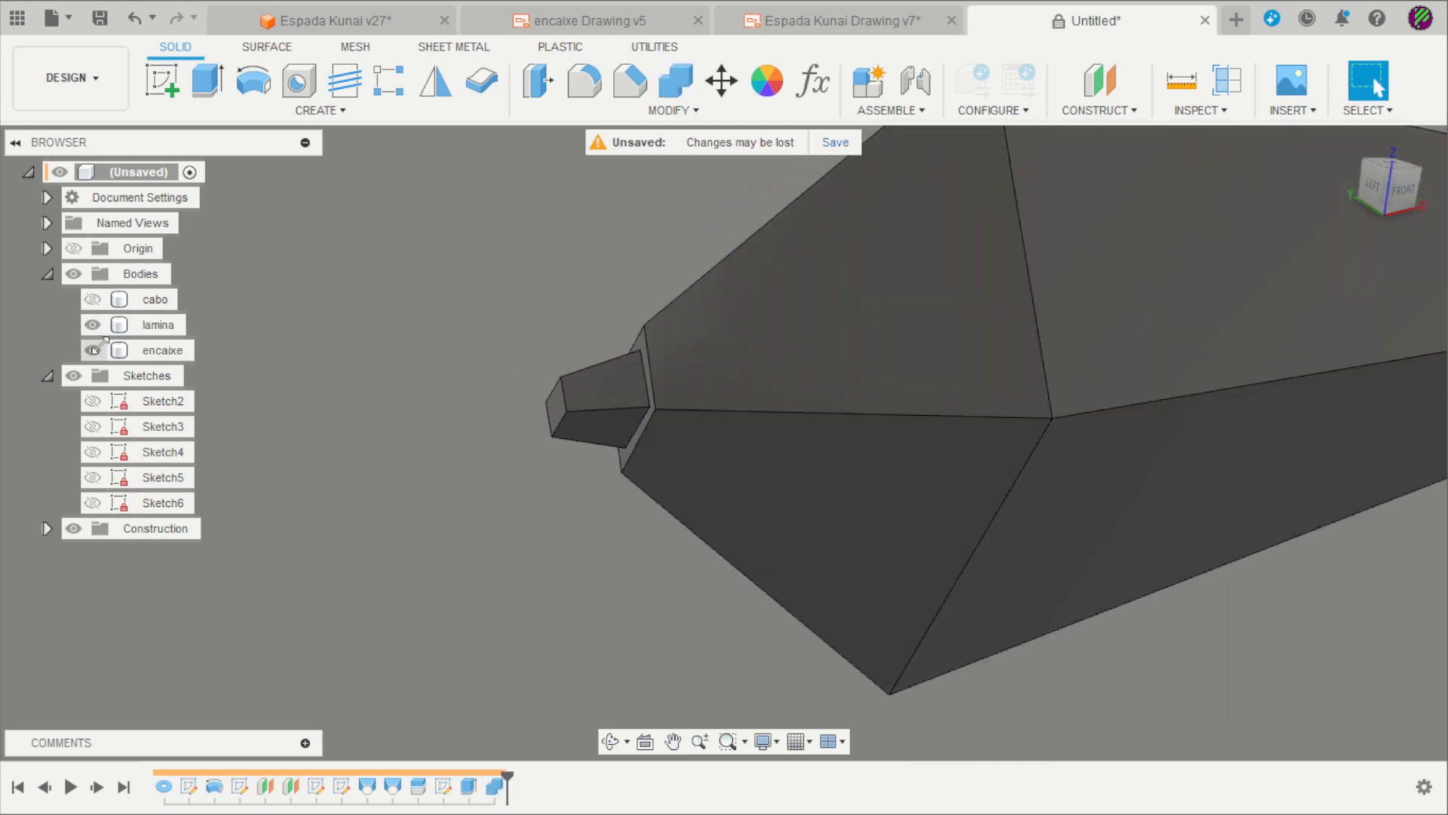
{"action": "left_click", "coordinate": [92, 350]}
{"action": "middle_click_drag", "start_coordinate": [443, 392], "coordinate": [495, 411], "text": "shift"}
{"action": "left_click", "coordinate": [94, 352]}
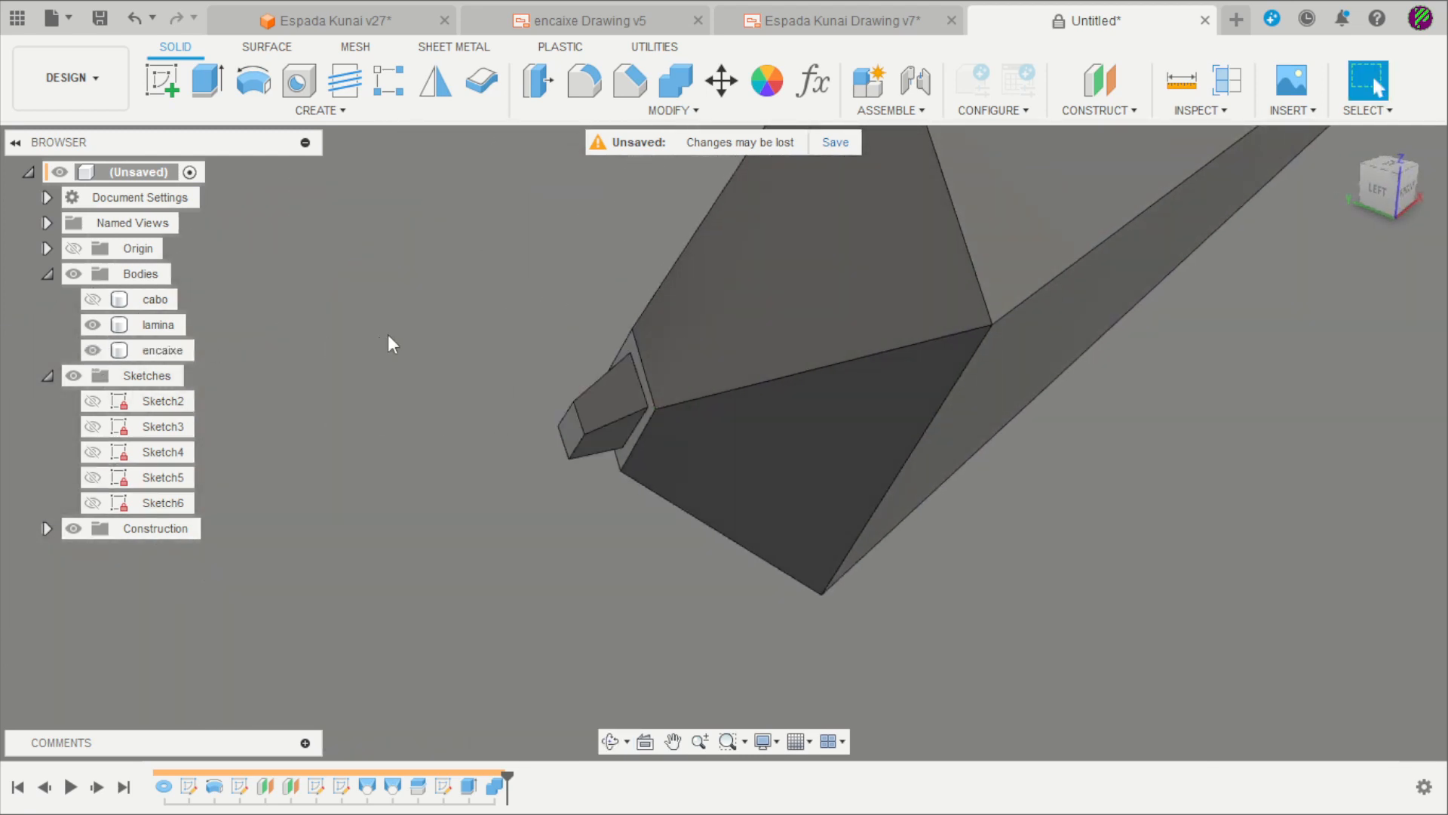
{"action": "middle_click_drag", "start_coordinate": [508, 381], "coordinate": [520, 351], "text": "shift"}
- Show the cabo body and hide the lamina body to expose the connector at the handle's end
{"action": "left_click", "coordinate": [92, 299]}
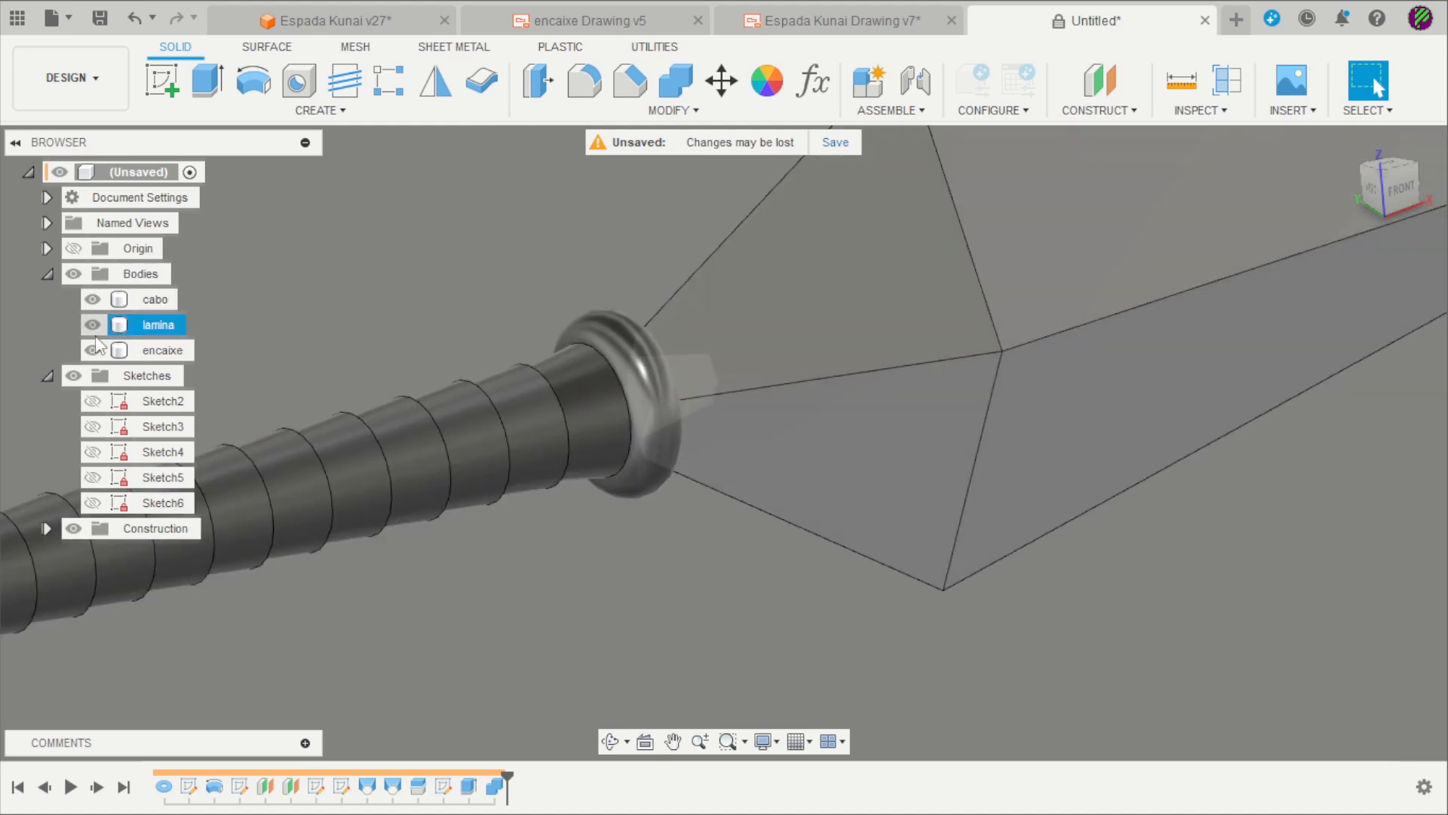
{"action": "left_click", "coordinate": [92, 324]}
{"action": "middle_click_drag", "start_coordinate": [456, 292], "coordinate": [577, 340], "text": "shift"}
{"action": "scroll", "coordinate": [866, 325], "scroll_direction": "up", "scroll_amount": 2}
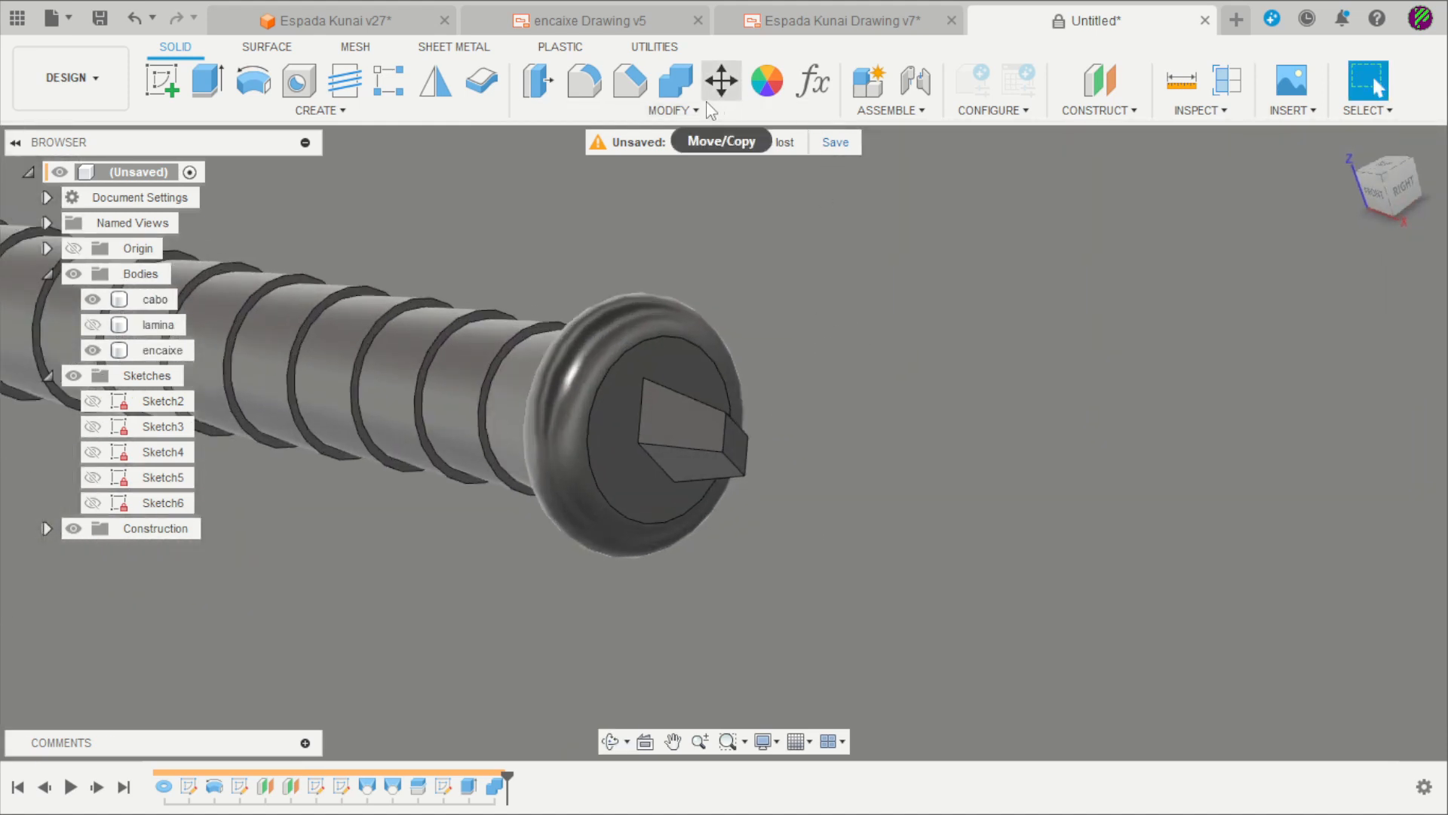
- Cut the encaixe body out of the cabo body with Combine, keeping the tool body, and hide encaixe
{"action": "left_click", "coordinate": [677, 82]}
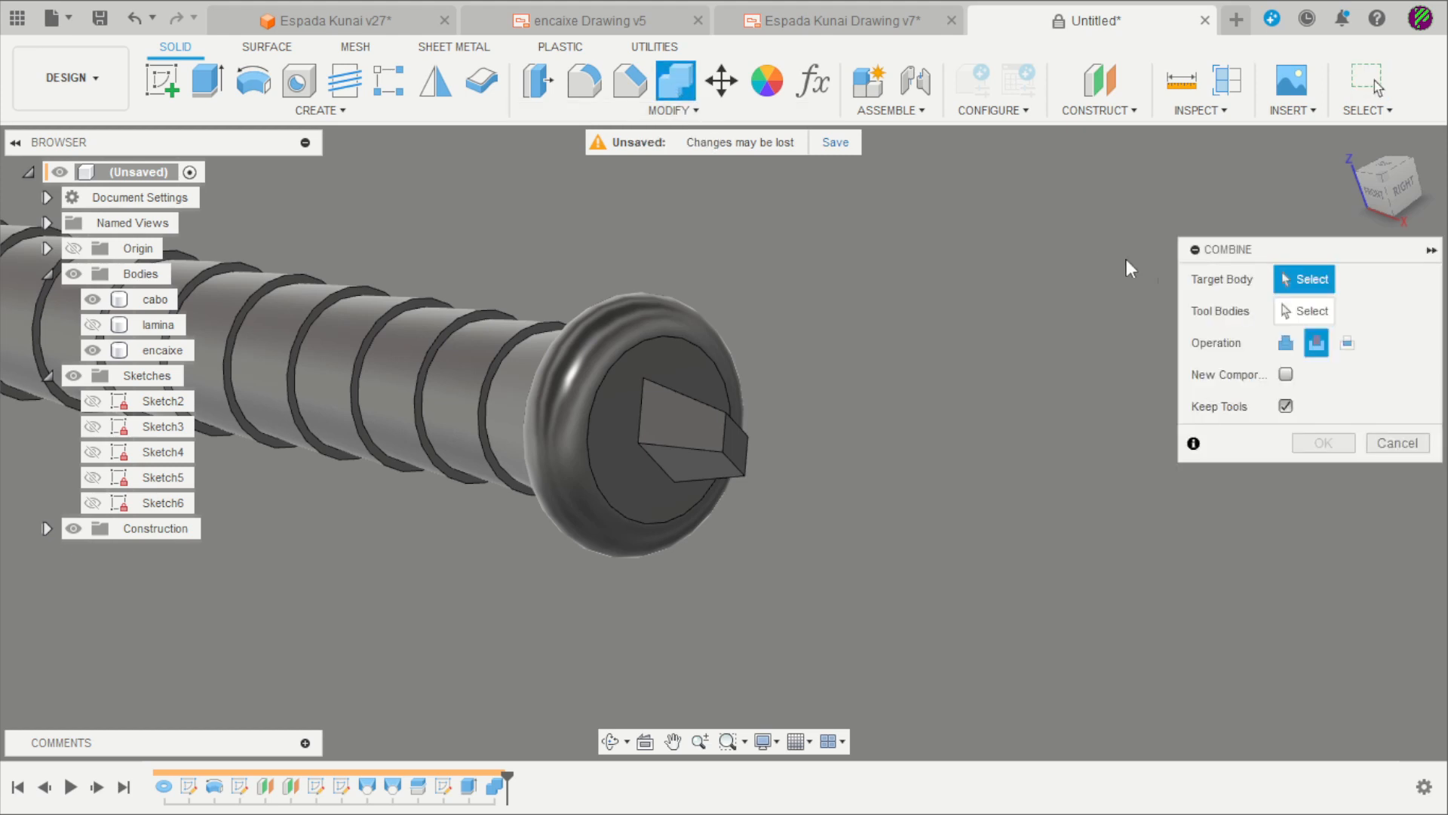
{"action": "left_click", "coordinate": [537, 356]}
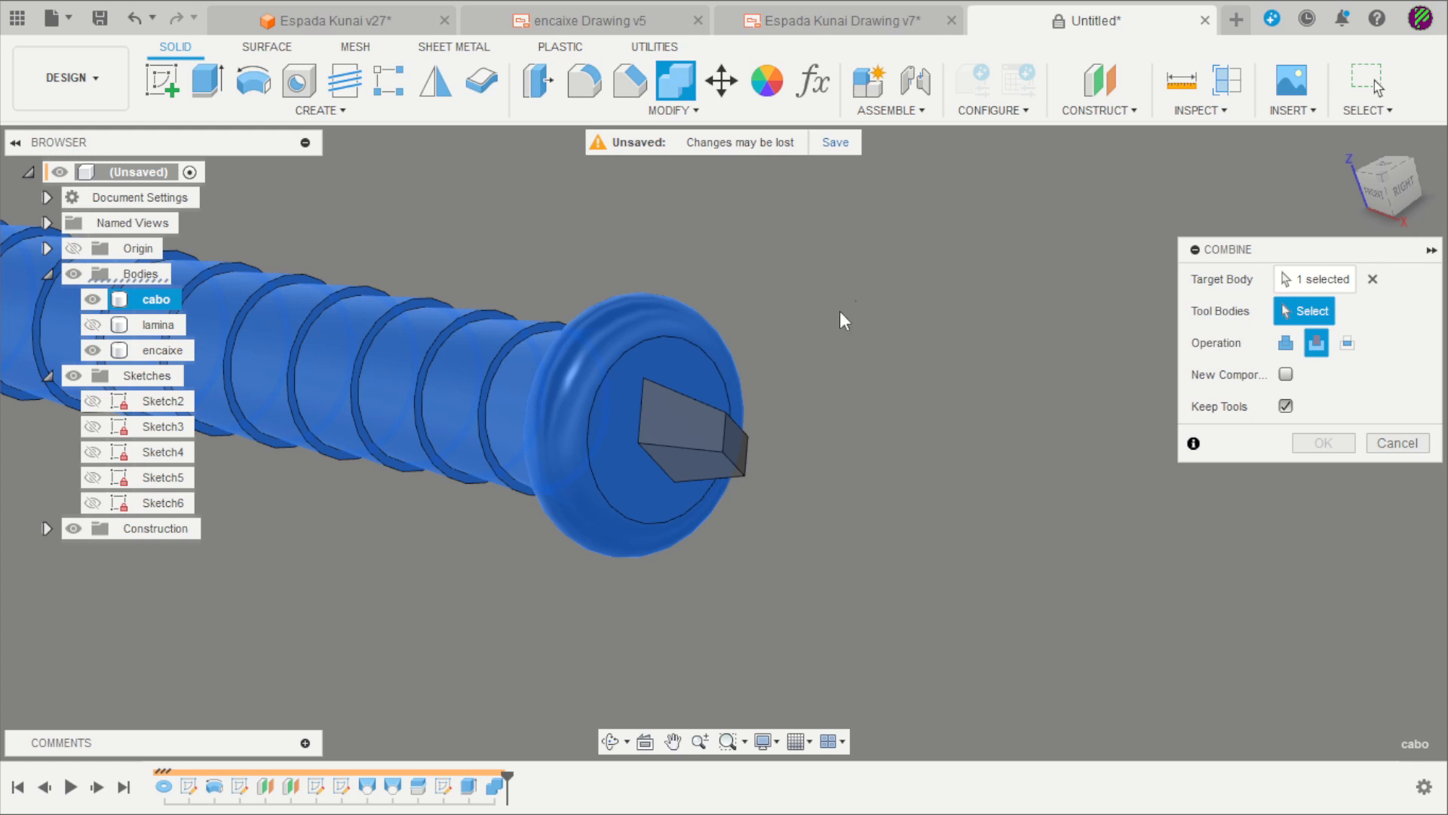
{"action": "left_click", "coordinate": [726, 428]}
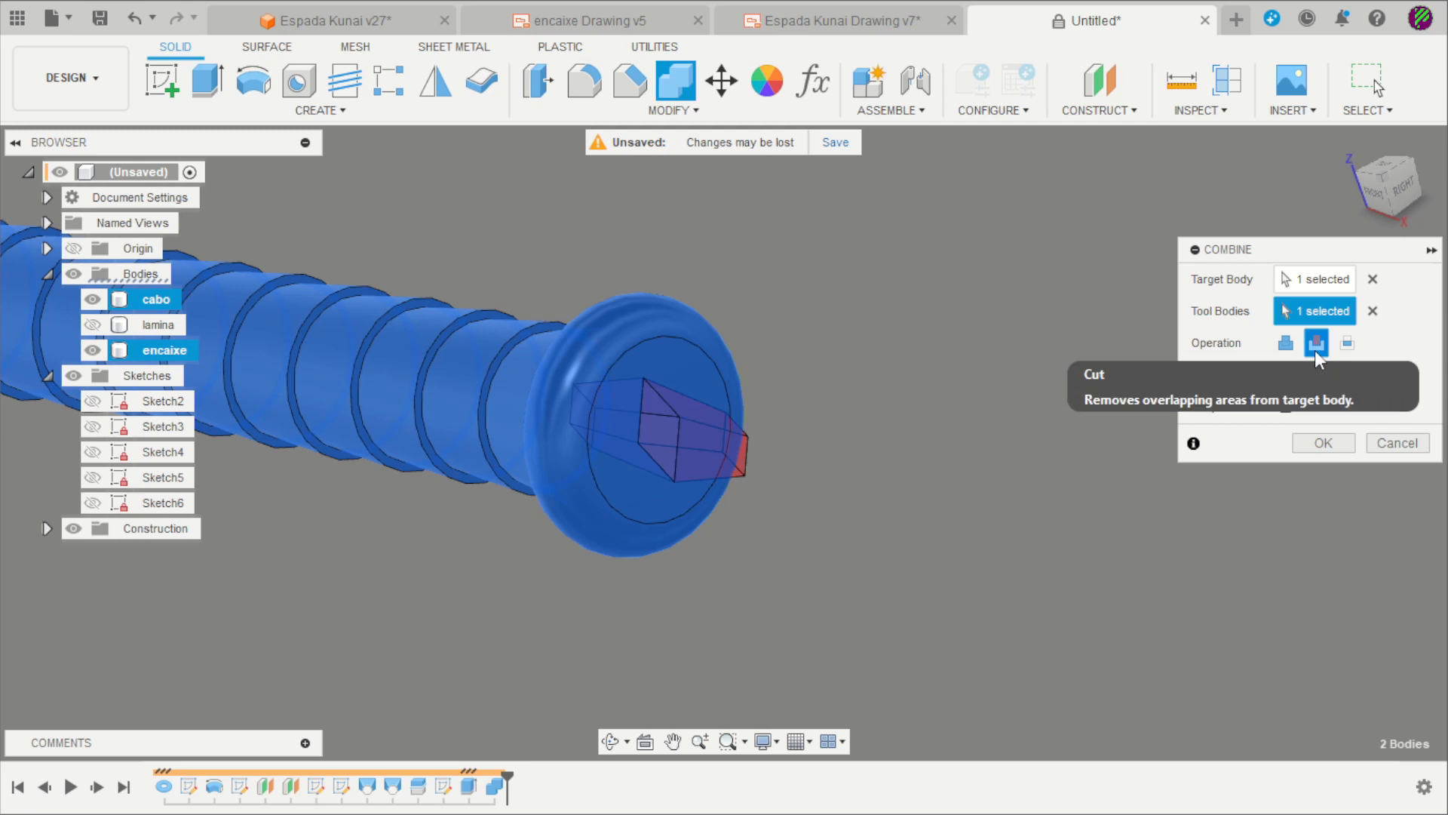
{"action": "left_click", "coordinate": [1286, 406]}
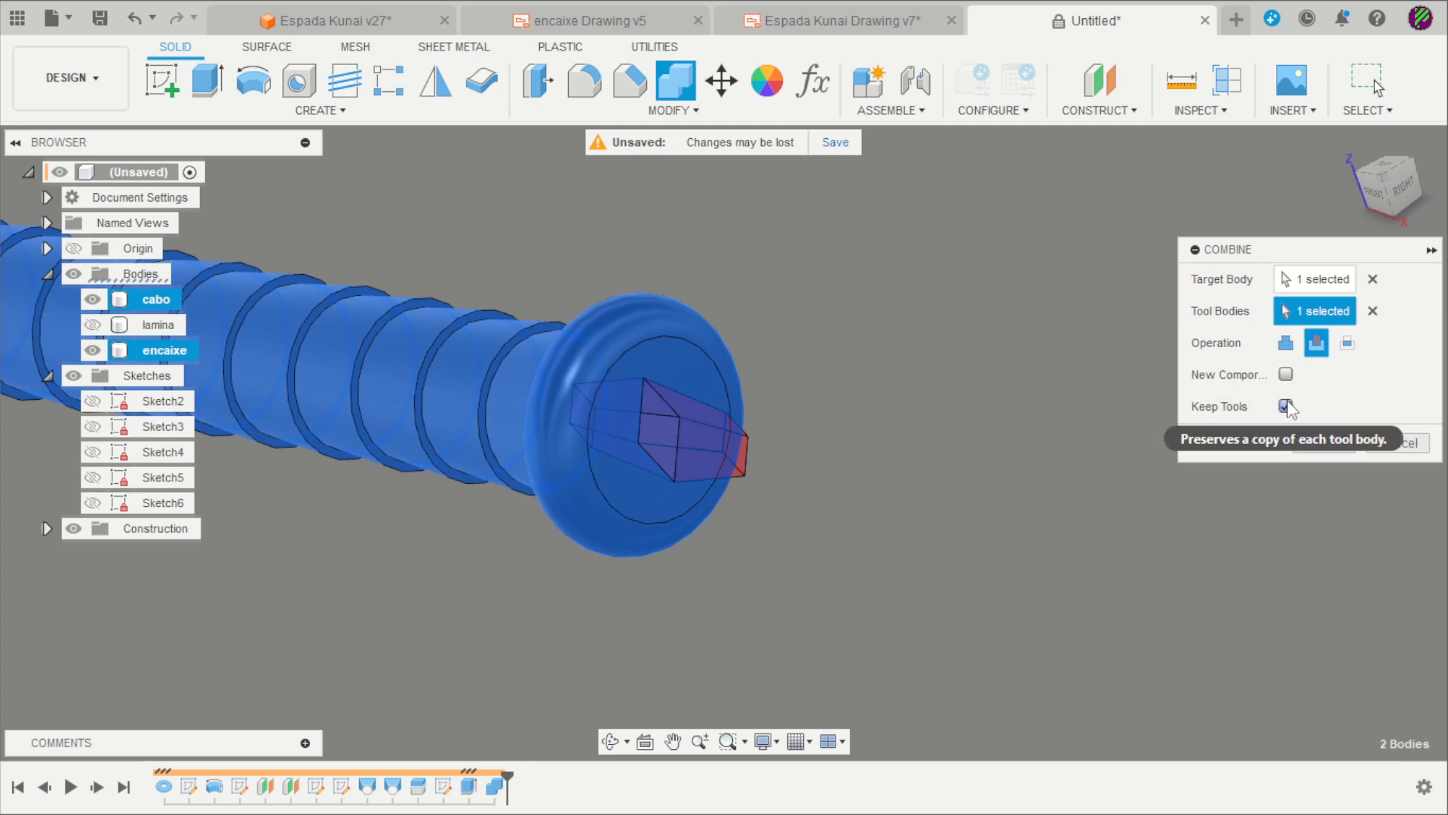
{"action": "left_click", "coordinate": [1307, 441]}
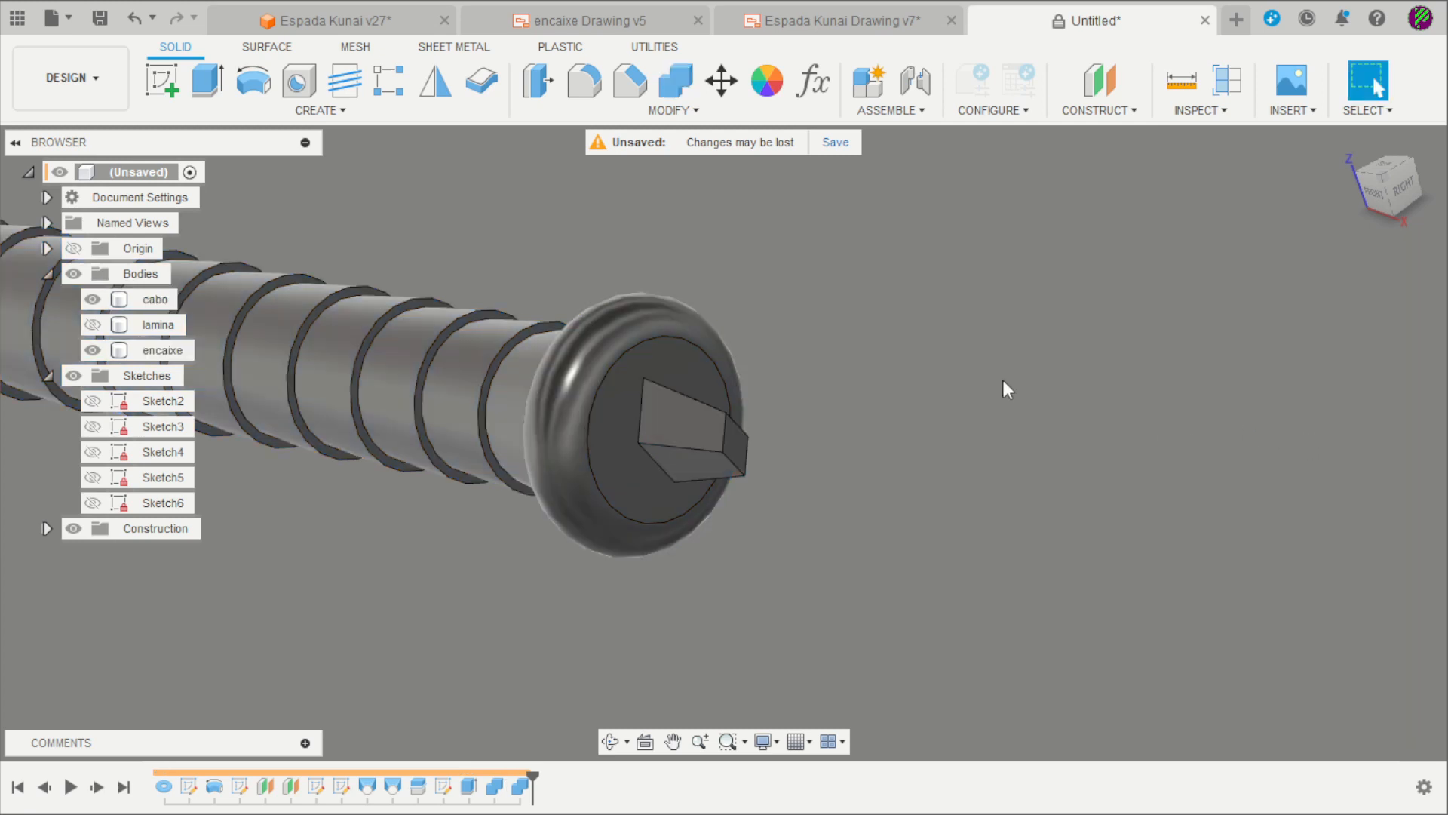
{"action": "left_click", "coordinate": [92, 350]}
{"action": "middle_click_drag", "start_coordinate": [837, 355], "coordinate": [779, 298], "text": "shift"}
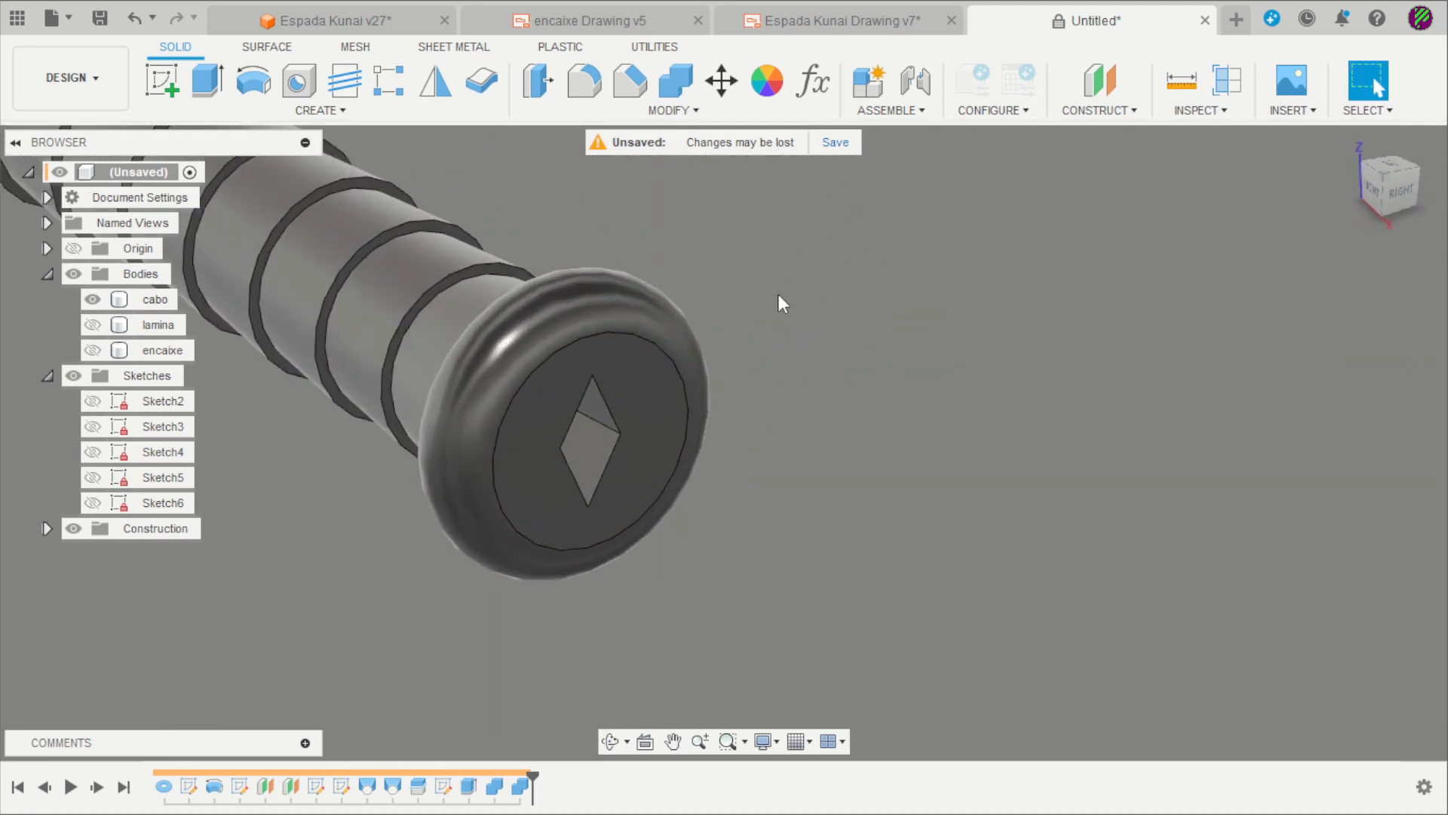
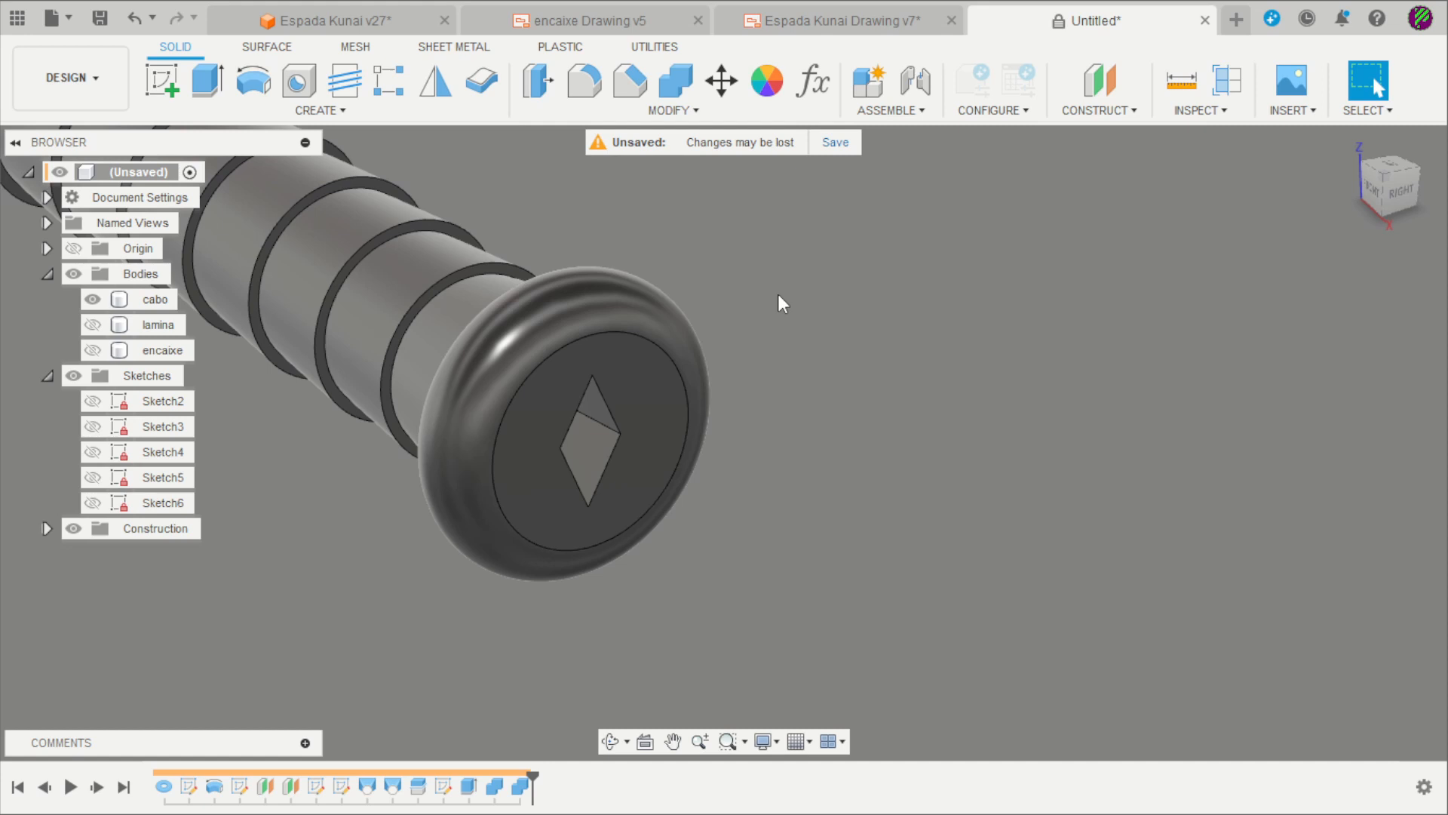
- Offset the four side faces of the diamond pocket in the cabo body by -0.1 mm with Offset Face
{"action": "left_click", "coordinate": [677, 112]}
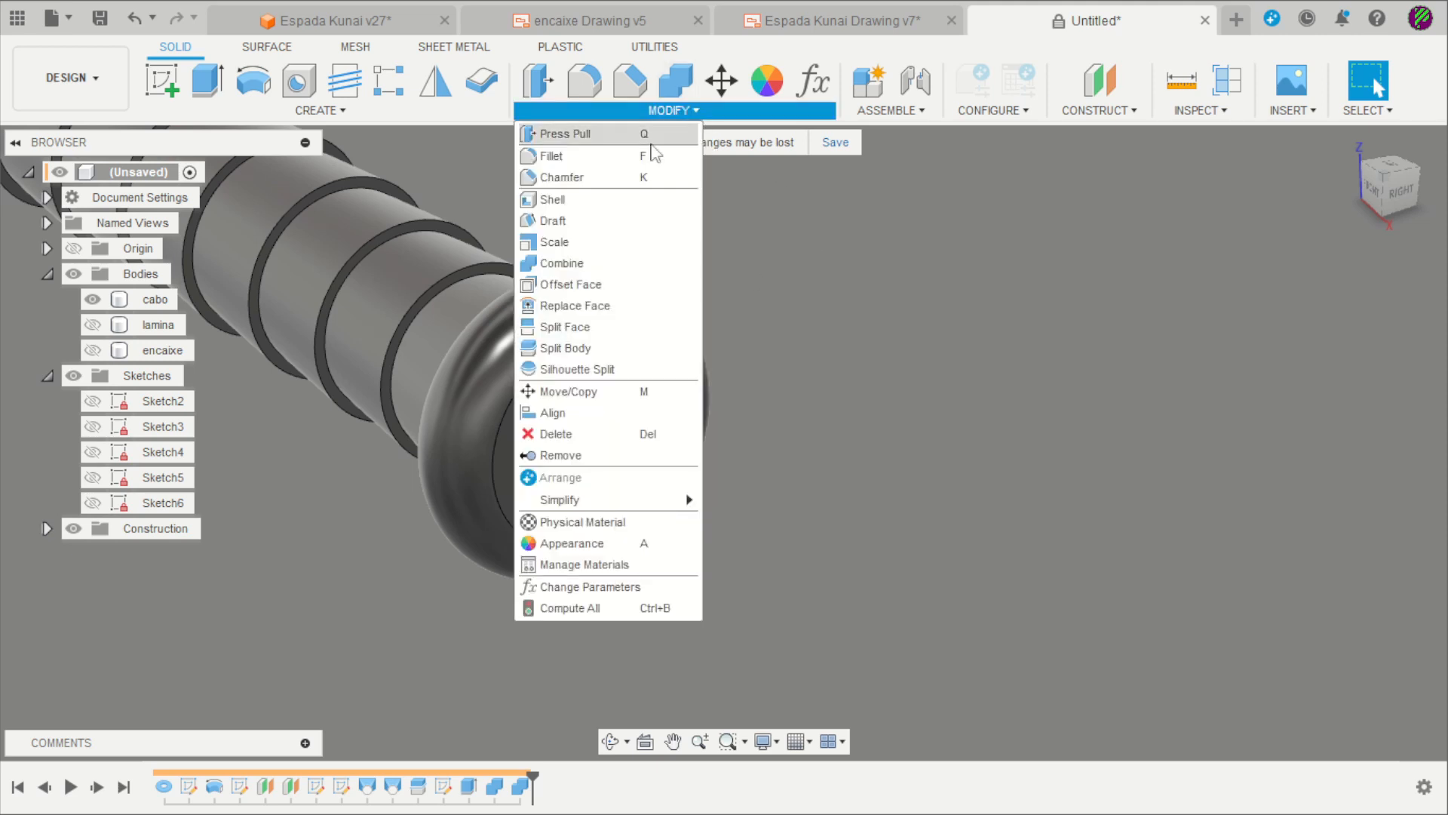
{"action": "left_click", "coordinate": [586, 291]}
{"action": "scroll", "coordinate": [600, 441], "scroll_direction": "up", "scroll_amount": 5}
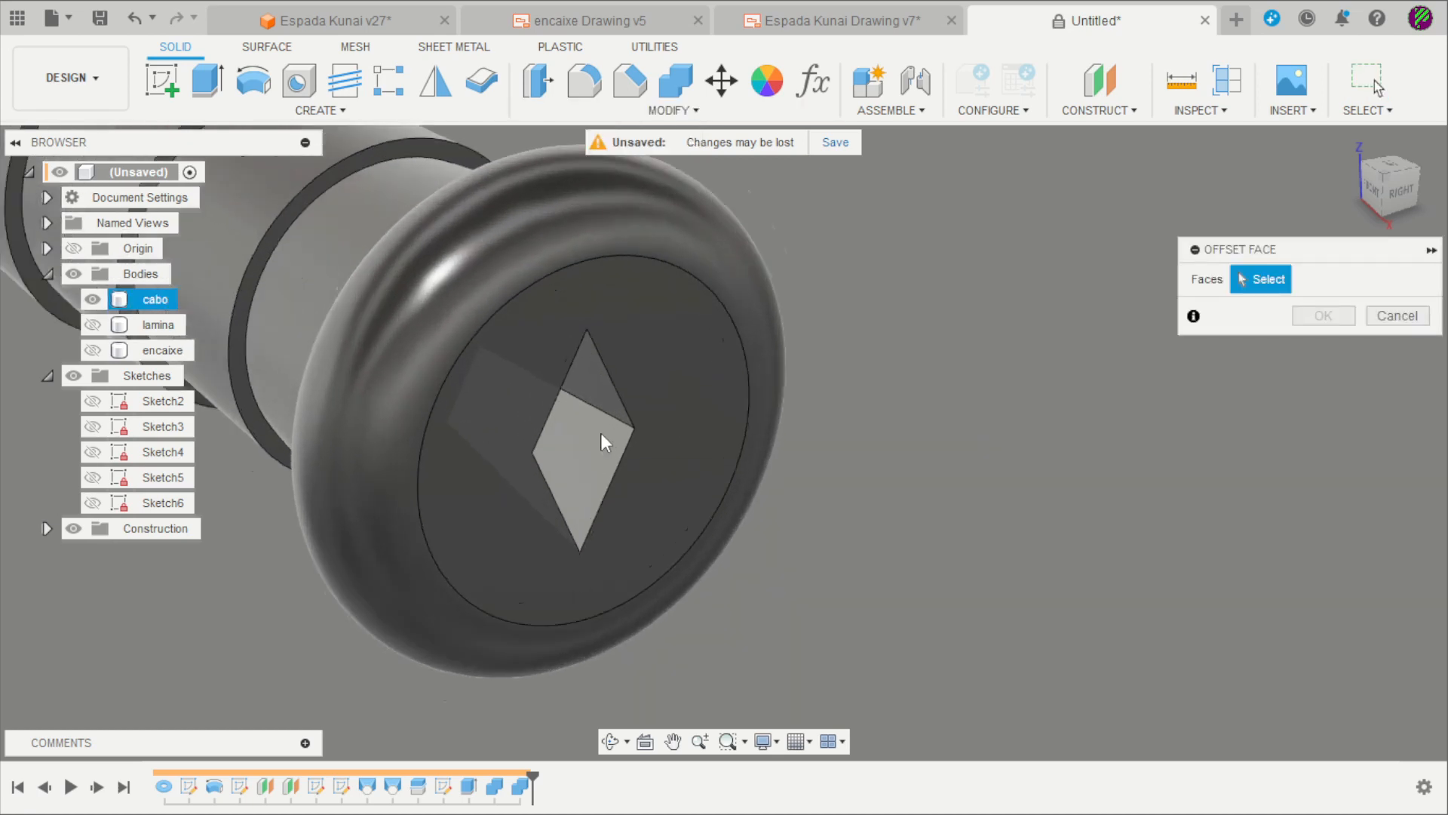
{"action": "left_click", "coordinate": [594, 381]}
{"action": "left_click", "coordinate": [585, 445]}
{"action": "middle_click_drag", "start_coordinate": [586, 445], "coordinate": [577, 451], "text": "shift"}
{"action": "left_click", "coordinate": [574, 438]}
{"action": "left_click", "coordinate": [555, 374]}
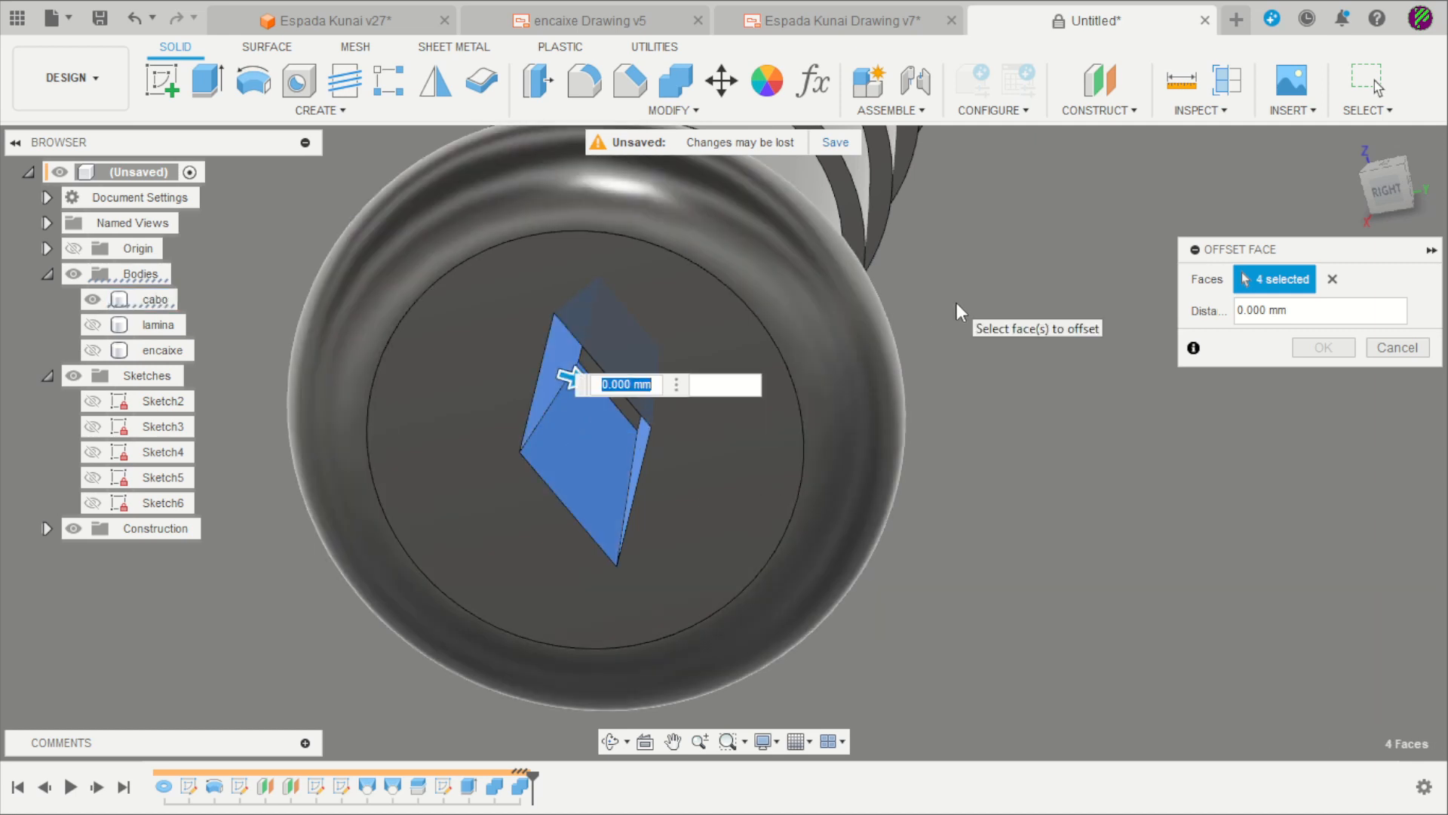
{"action": "left_click_drag", "start_coordinate": [1347, 317], "coordinate": [1265, 310]}
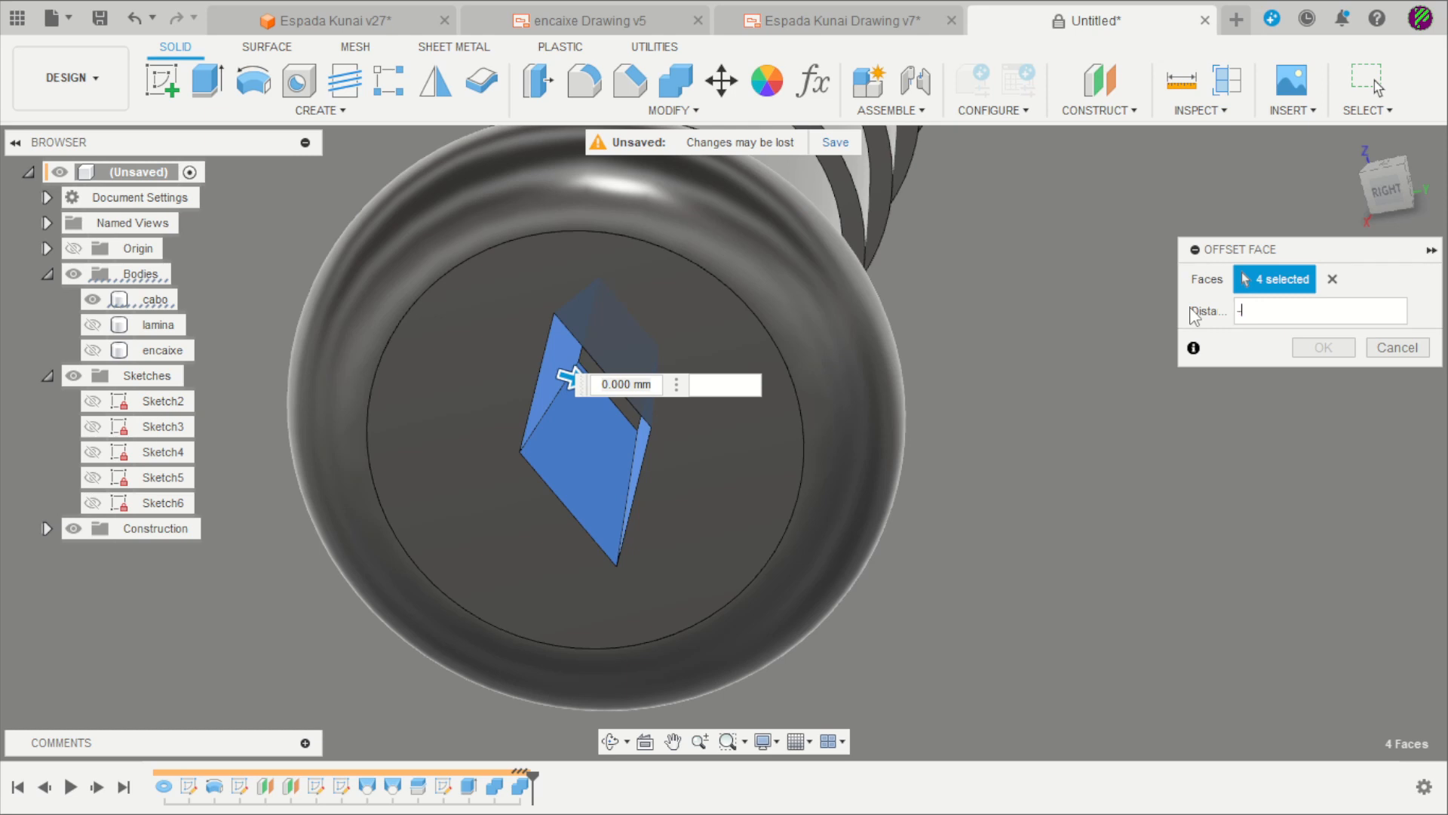
{"action": "type", "text": "-0,1"}
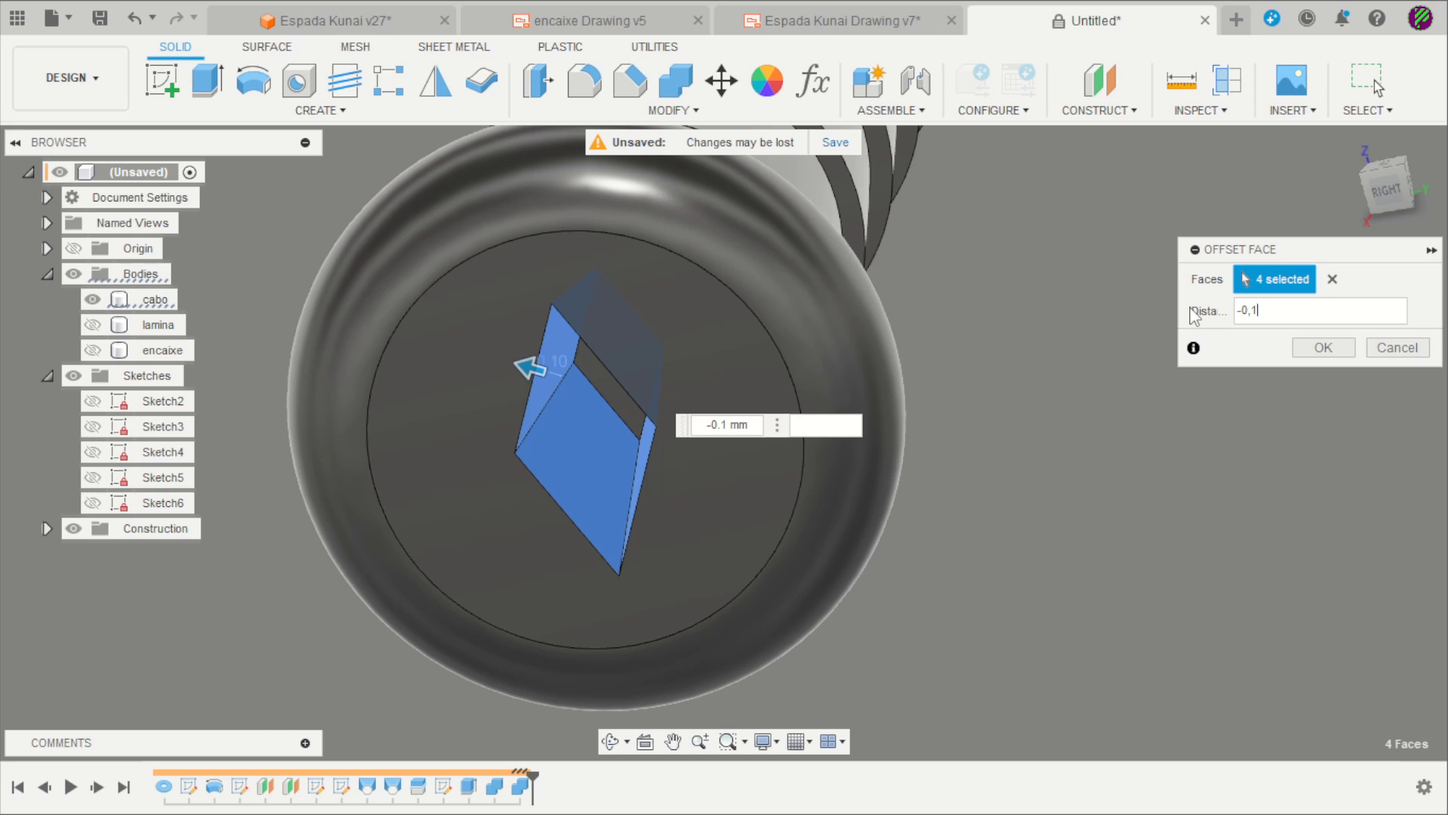
{"action": "key", "text": "Return"}
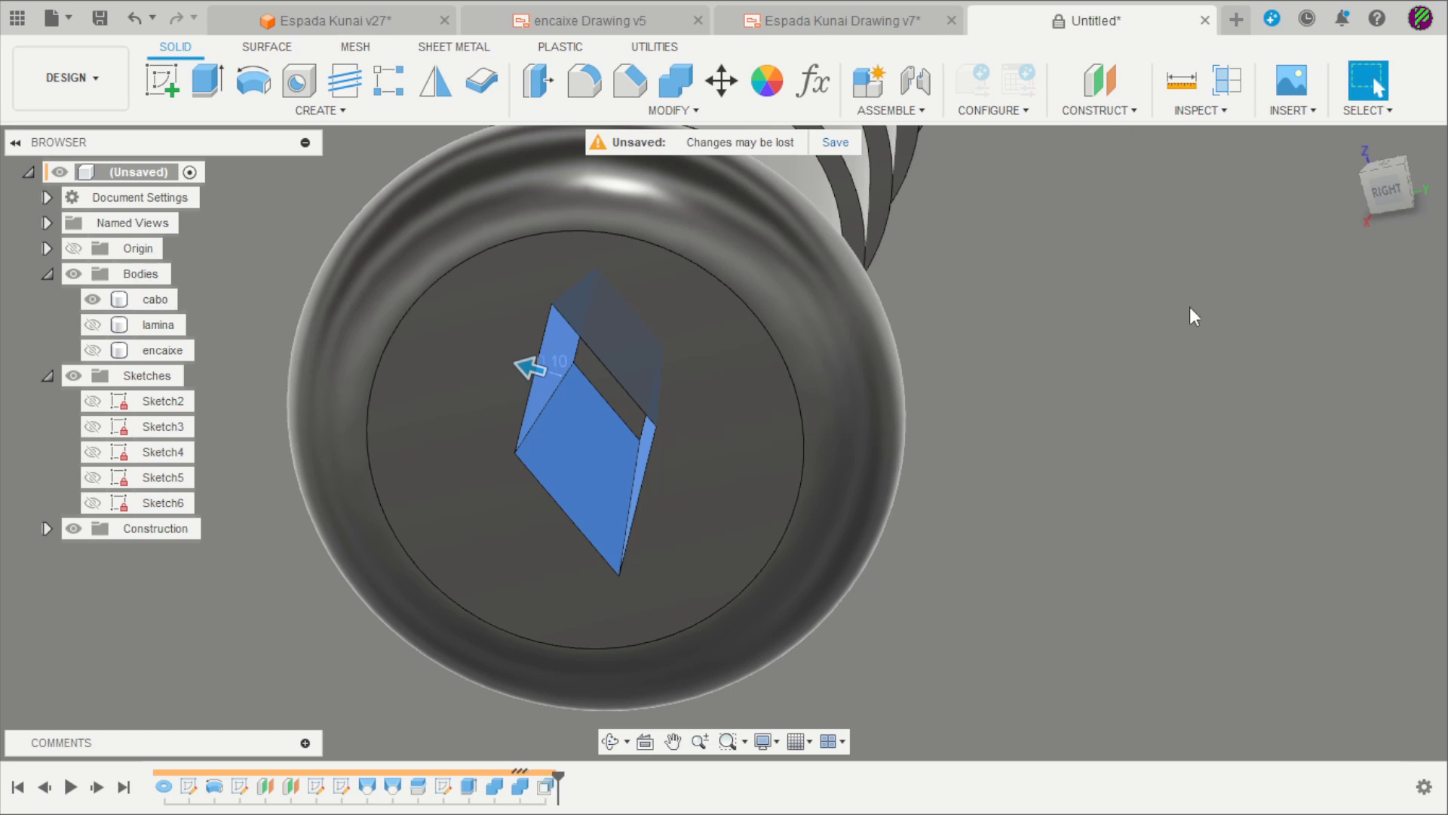
- Show the lamina body and hide the cabo body to expose the pocket at the blade's end
{"action": "scroll", "coordinate": [1183, 314], "scroll_direction": "down", "scroll_amount": 3}
{"action": "middle_click_drag", "start_coordinate": [1087, 347], "coordinate": [1114, 330], "text": "shift"}
{"action": "scroll", "coordinate": [934, 260], "scroll_direction": "up", "scroll_amount": 3}
{"action": "scroll", "coordinate": [799, 311], "scroll_direction": "down", "scroll_amount": 2}
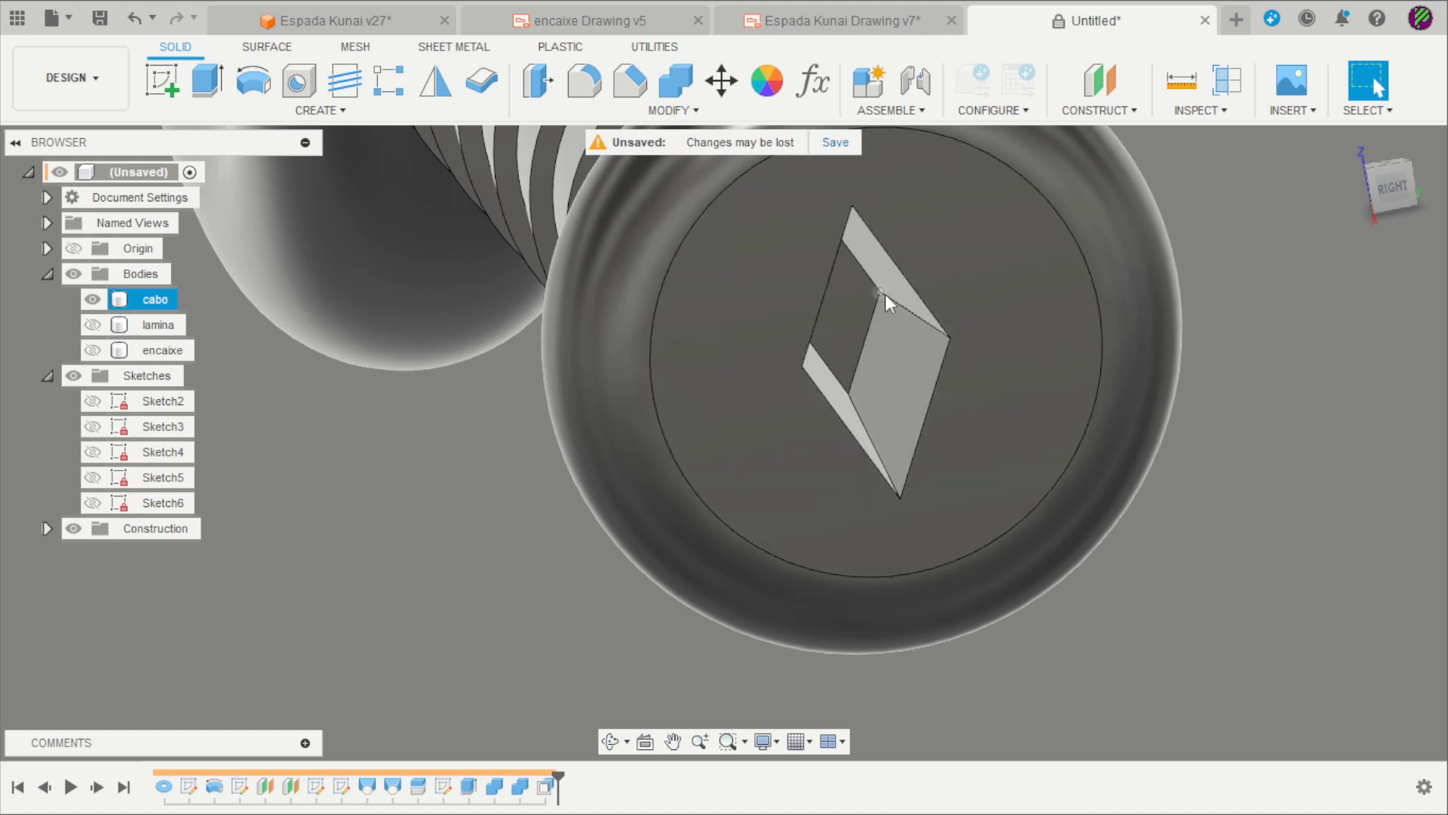
{"action": "scroll", "coordinate": [779, 326], "scroll_direction": "down", "scroll_amount": 2}
{"action": "left_click", "coordinate": [399, 548]}
{"action": "scroll", "coordinate": [452, 537], "scroll_direction": "down", "scroll_amount": 2}
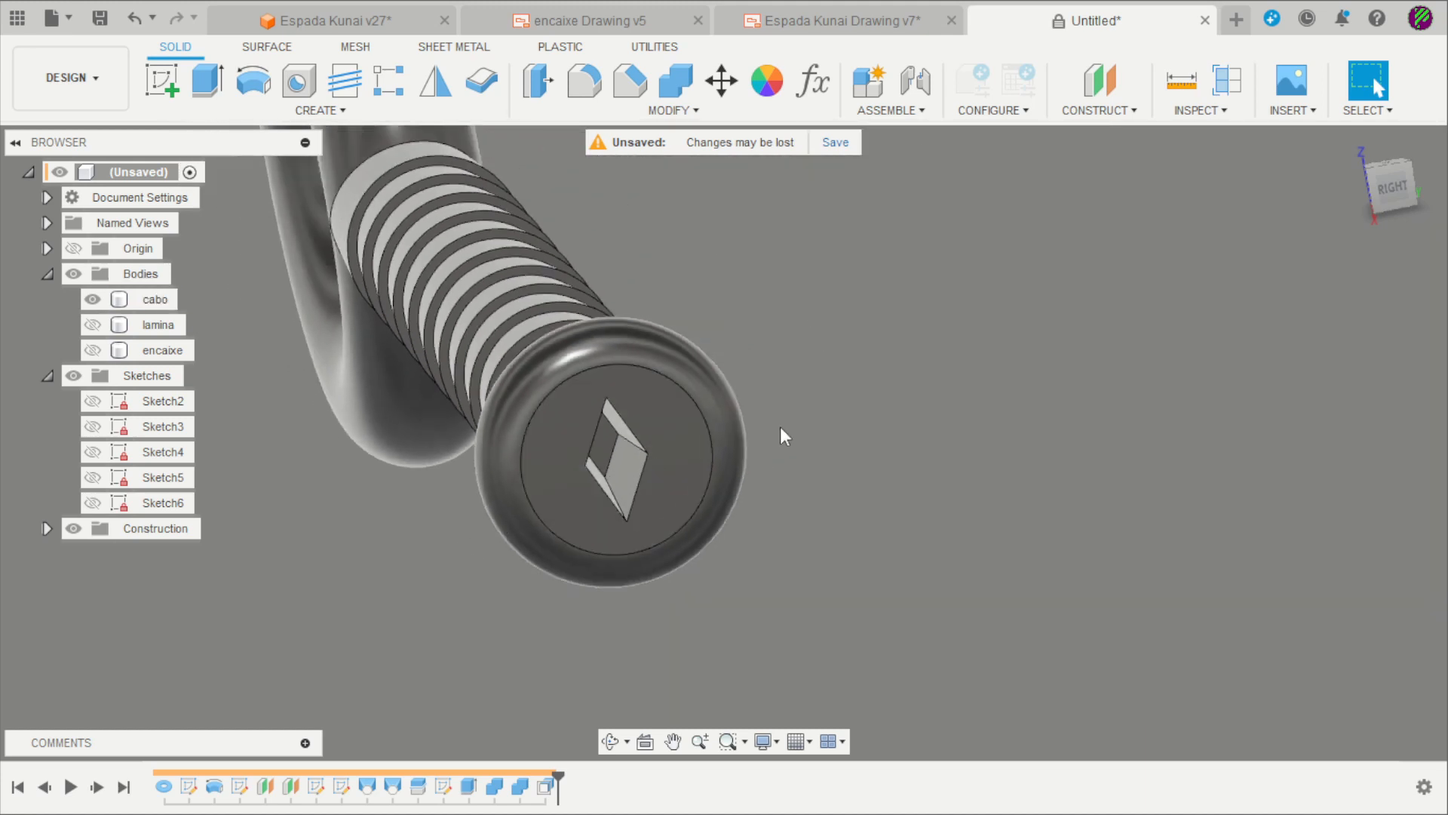
{"action": "left_click", "coordinate": [92, 324]}
{"action": "left_click", "coordinate": [93, 300]}
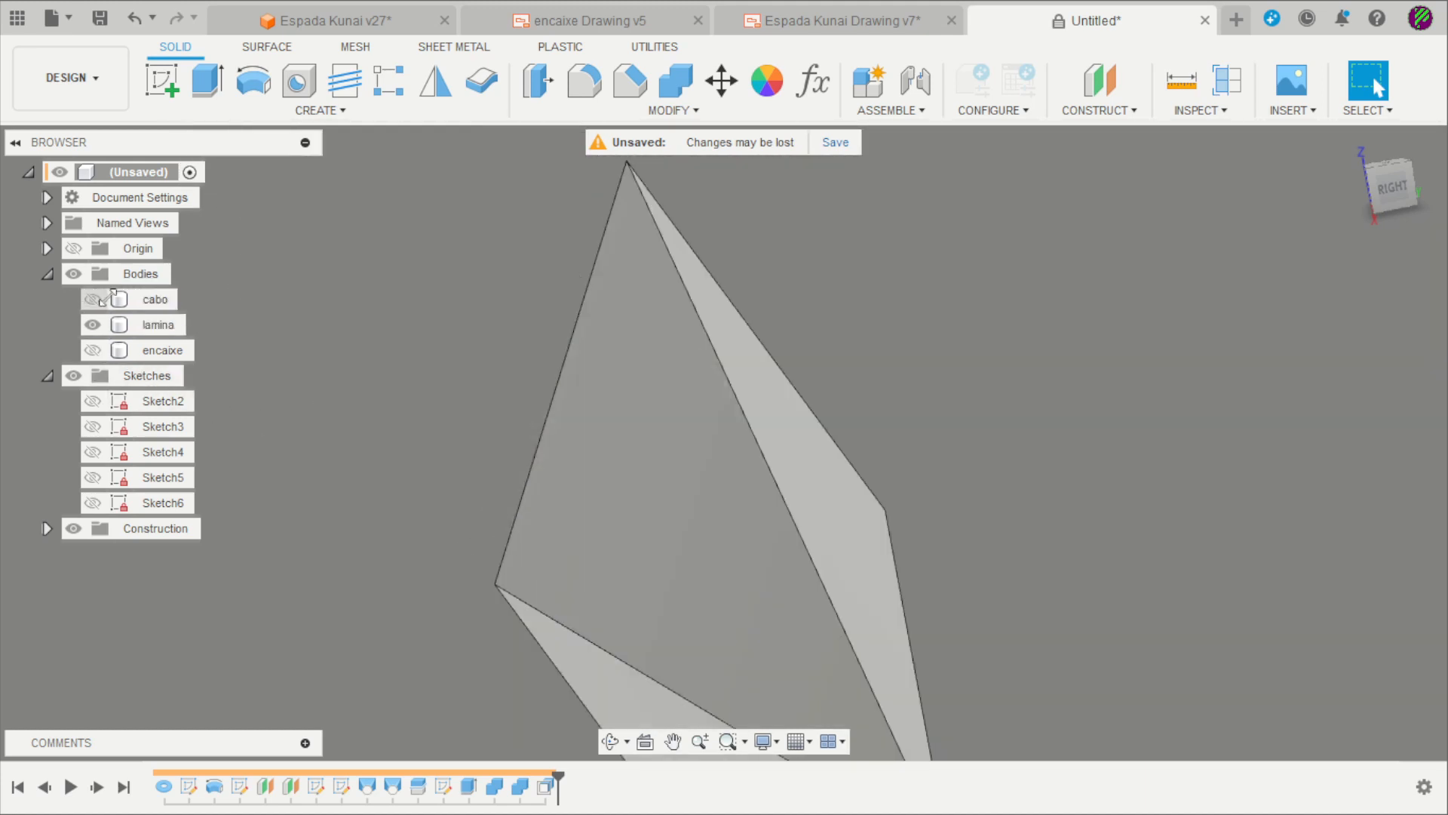
{"action": "middle_click_drag", "start_coordinate": [813, 304], "coordinate": [1057, 291], "text": "shift"}
{"action": "scroll", "coordinate": [511, 569], "scroll_direction": "up", "scroll_amount": 2}
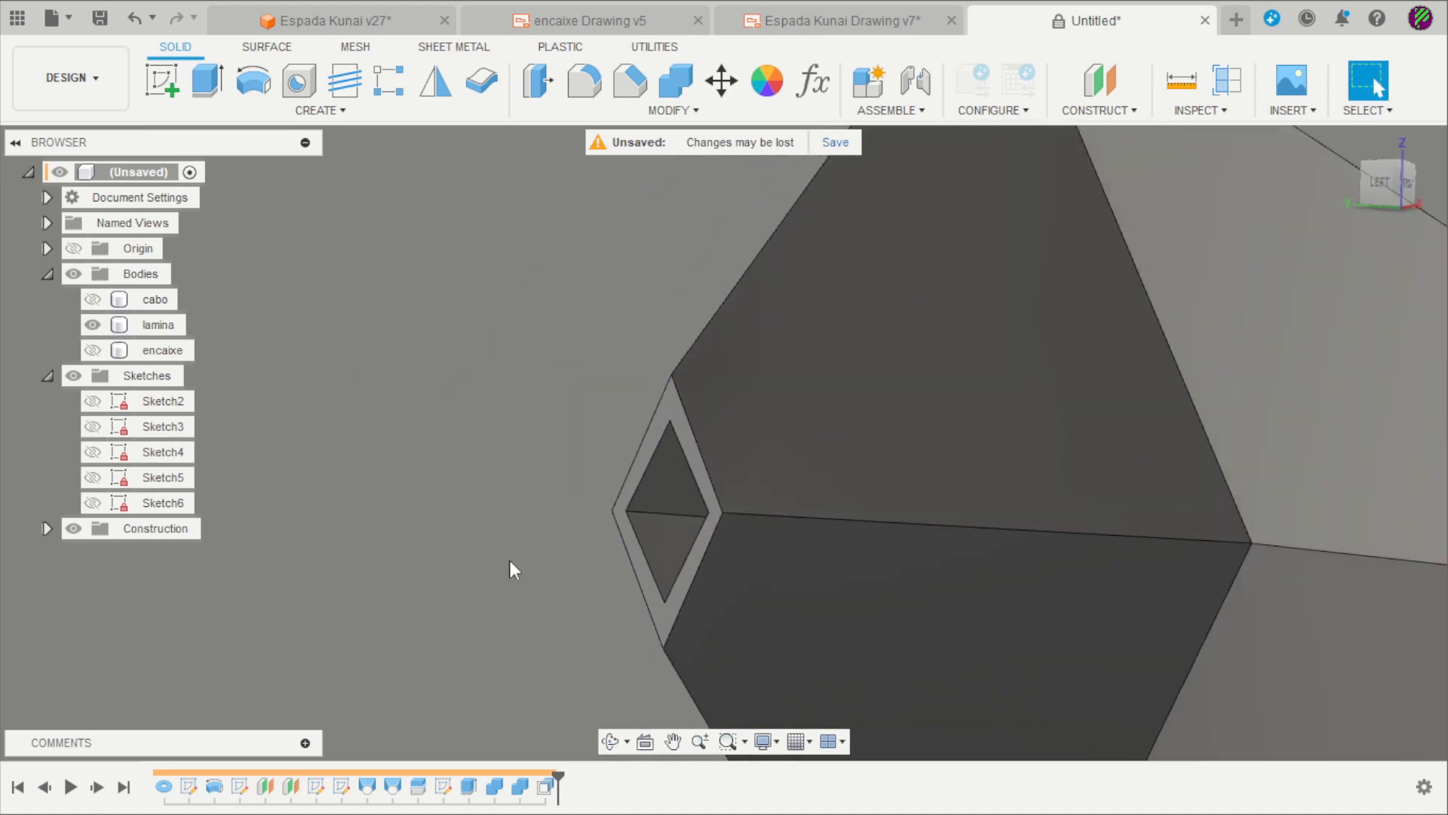
- Offset the four inner faces of the lamina body's pocket by -0.1 mm, matching the handle pocket's clearance
{"action": "left_click", "coordinate": [715, 111]}
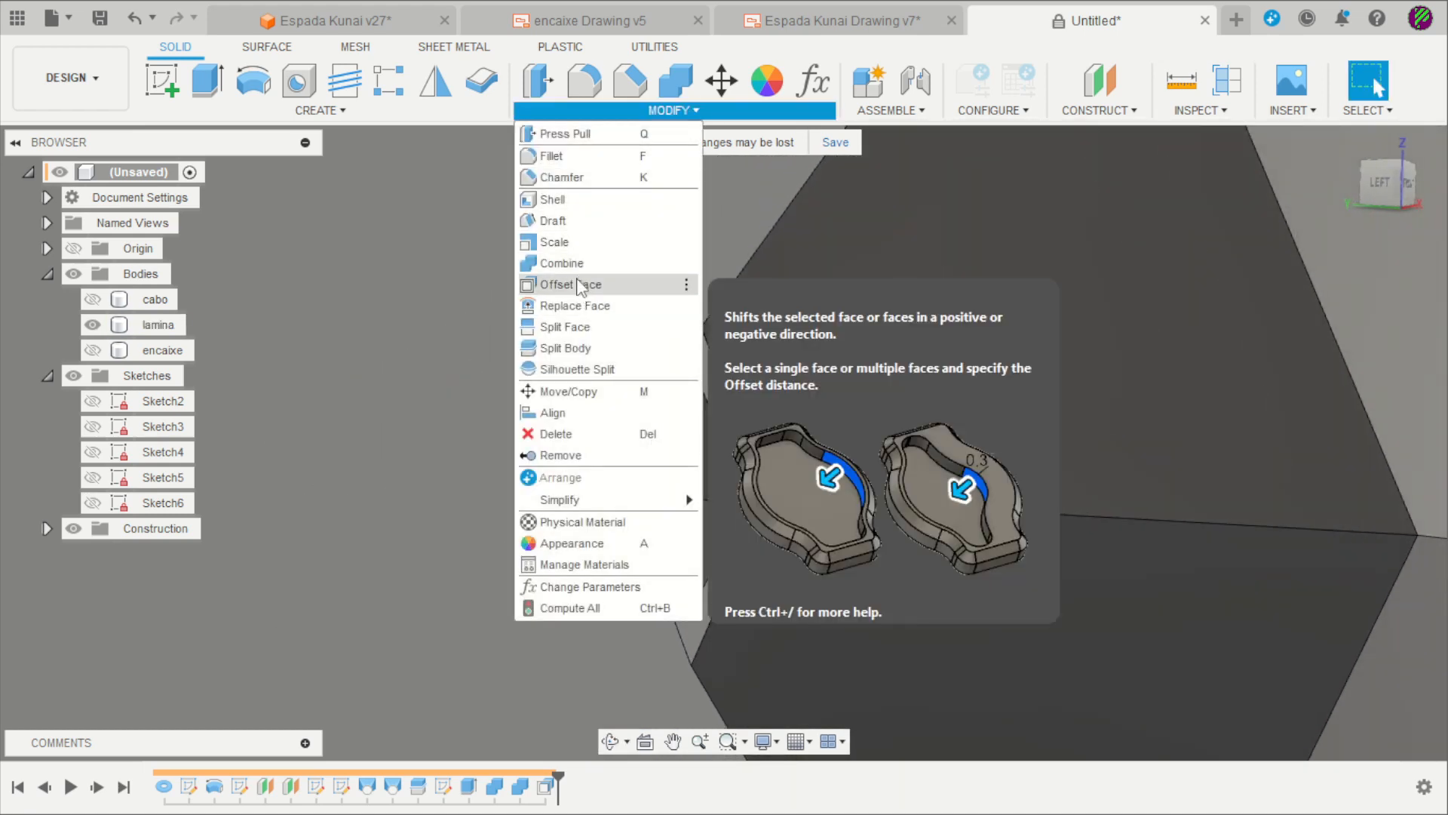
{"action": "left_click", "coordinate": [580, 285]}
{"action": "left_click", "coordinate": [696, 465]}
{"action": "left_click", "coordinate": [696, 533]}
{"action": "middle_click_drag", "start_coordinate": [576, 507], "coordinate": [677, 501], "text": "shift"}
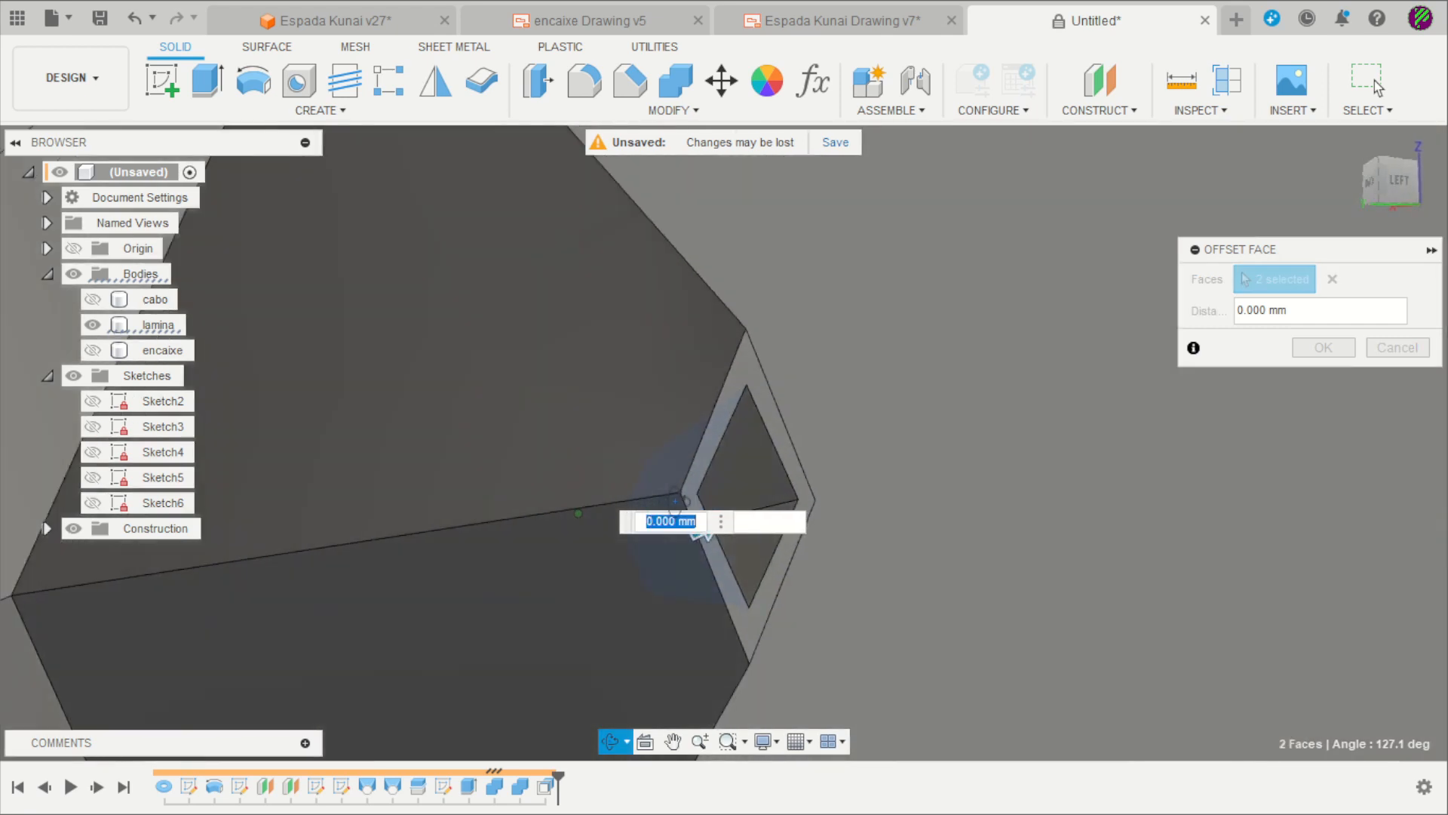
{"action": "left_click", "coordinate": [740, 483]}
{"action": "left_click", "coordinate": [754, 533]}
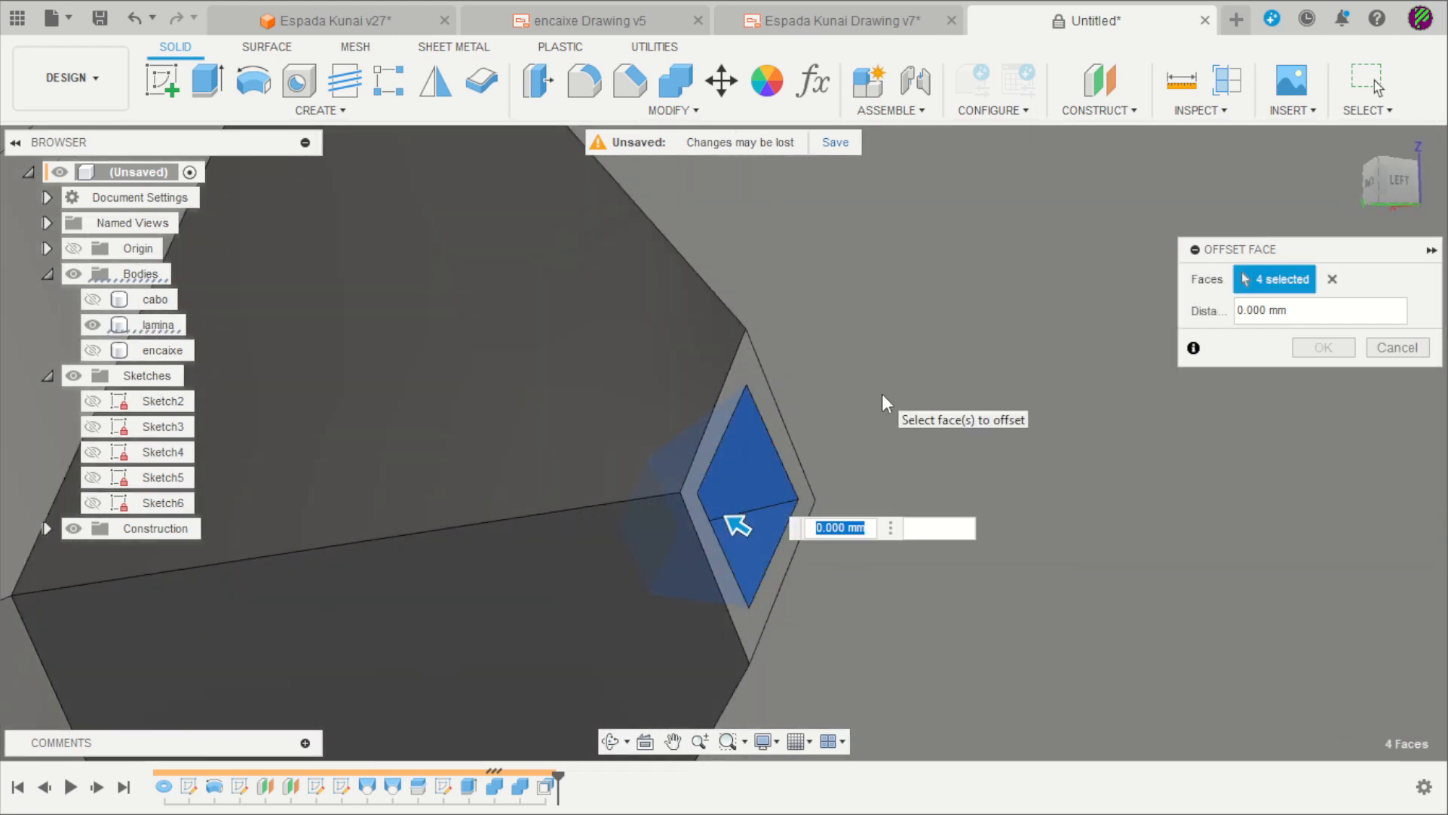
{"action": "type", "text": "-0.5"}
{"action": "key", "text": "Return"}
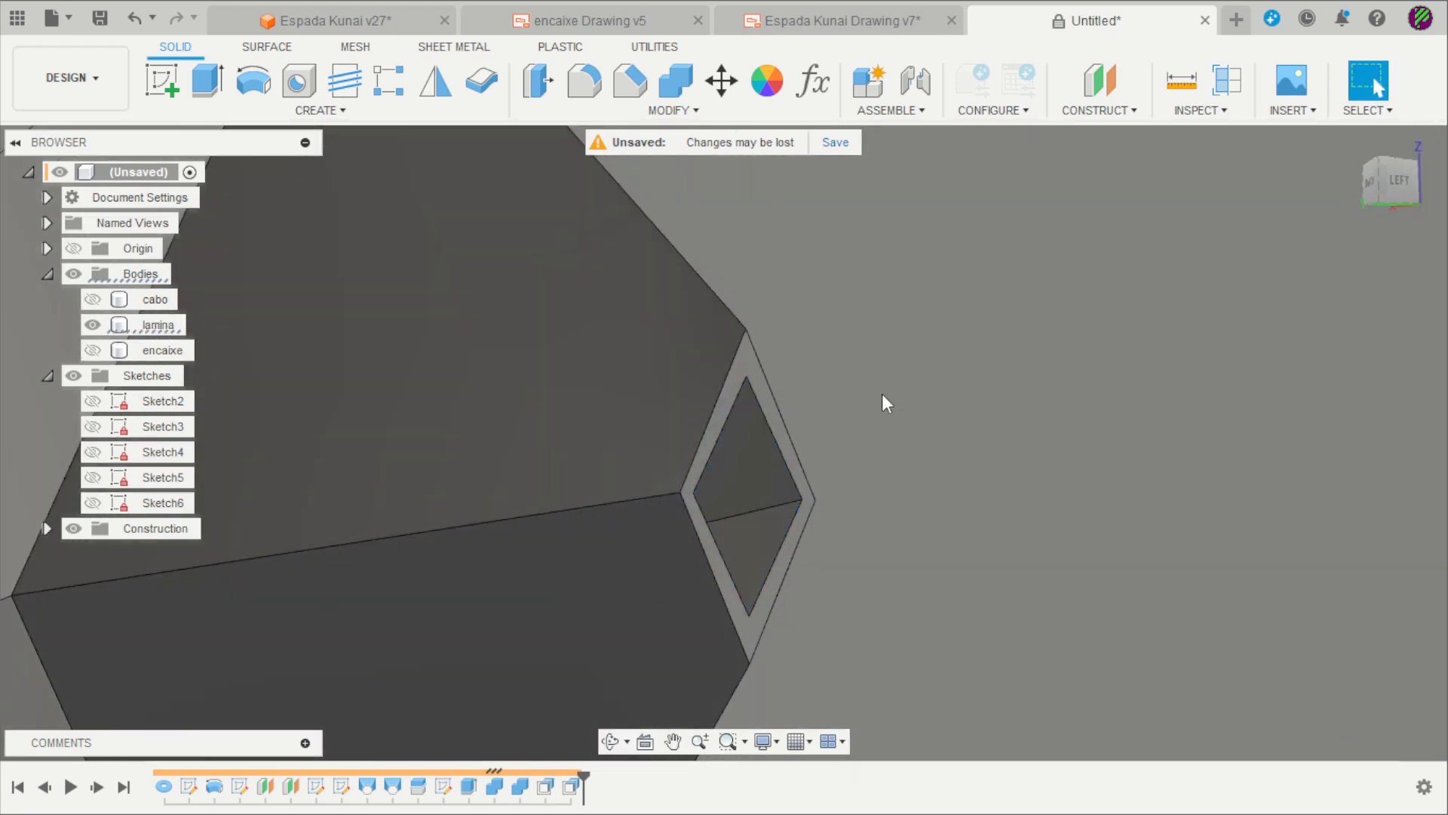
- Show the encaixe and cabo bodies together with the blade so the whole kunai is displayed
{"action": "middle_click_drag", "start_coordinate": [881, 394], "coordinate": [365, 370], "text": "shift"}
{"action": "left_click", "coordinate": [92, 350]}
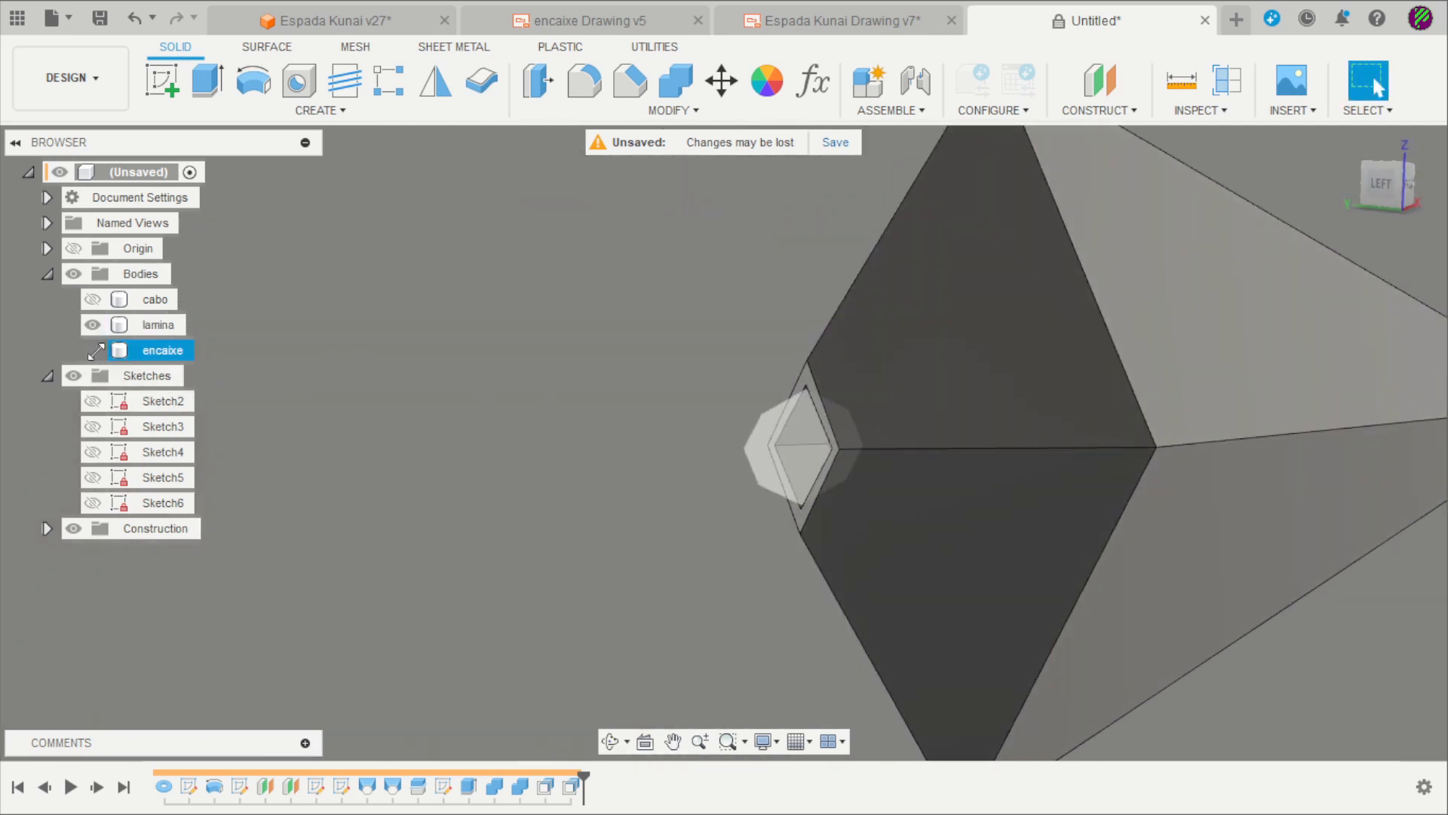
{"action": "left_click", "coordinate": [92, 299]}
{"action": "scroll", "coordinate": [603, 389], "scroll_direction": "down", "scroll_amount": 4}
{"action": "middle_click_drag", "start_coordinate": [1124, 520], "coordinate": [847, 556], "text": "shift"}
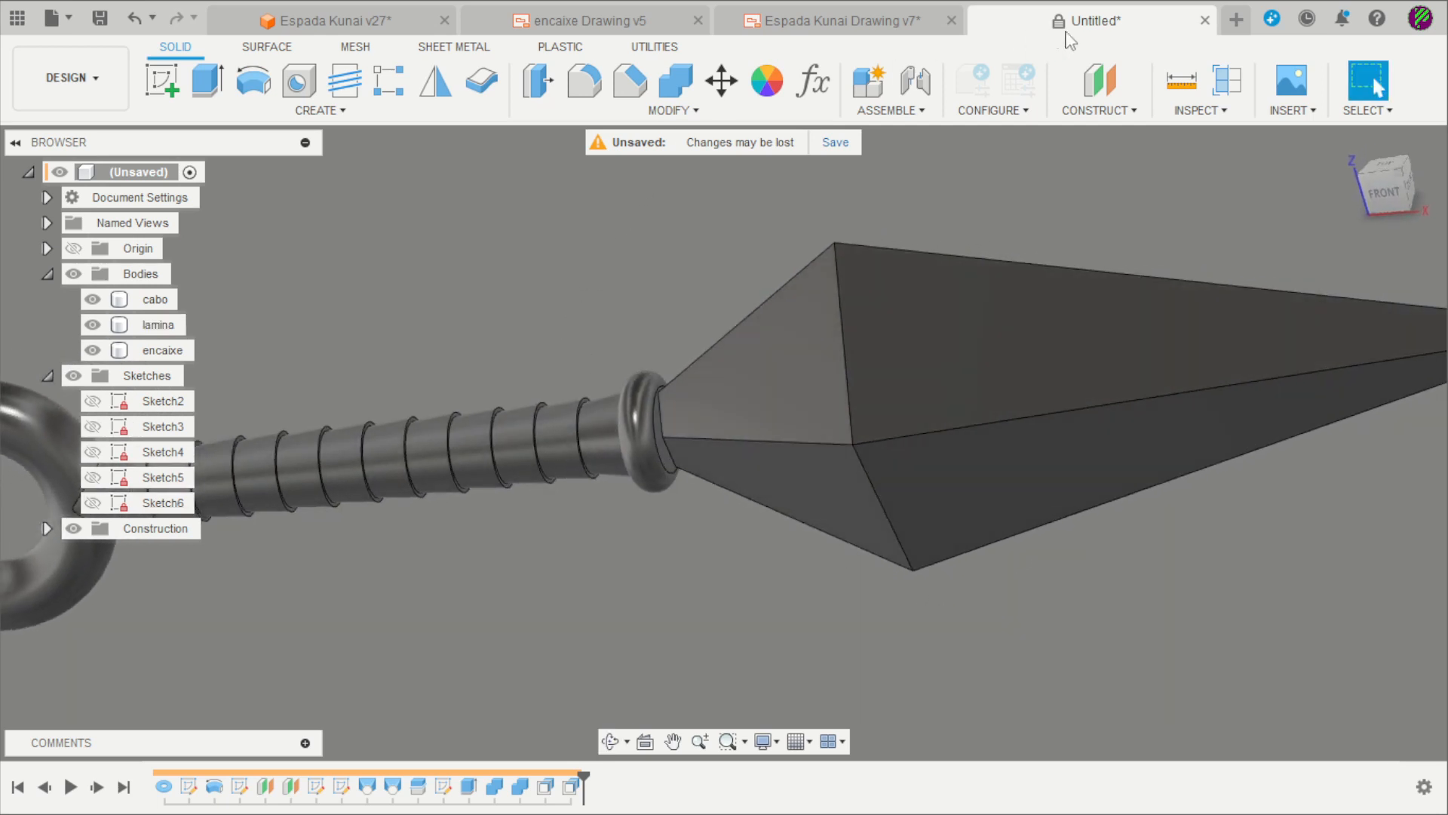
- Create a section analysis of the kunai through the XZ origin plane, with the cut direction flipped
{"action": "left_click", "coordinate": [1227, 80]}
{"action": "scroll", "coordinate": [1034, 369], "scroll_direction": "down", "scroll_amount": 3}
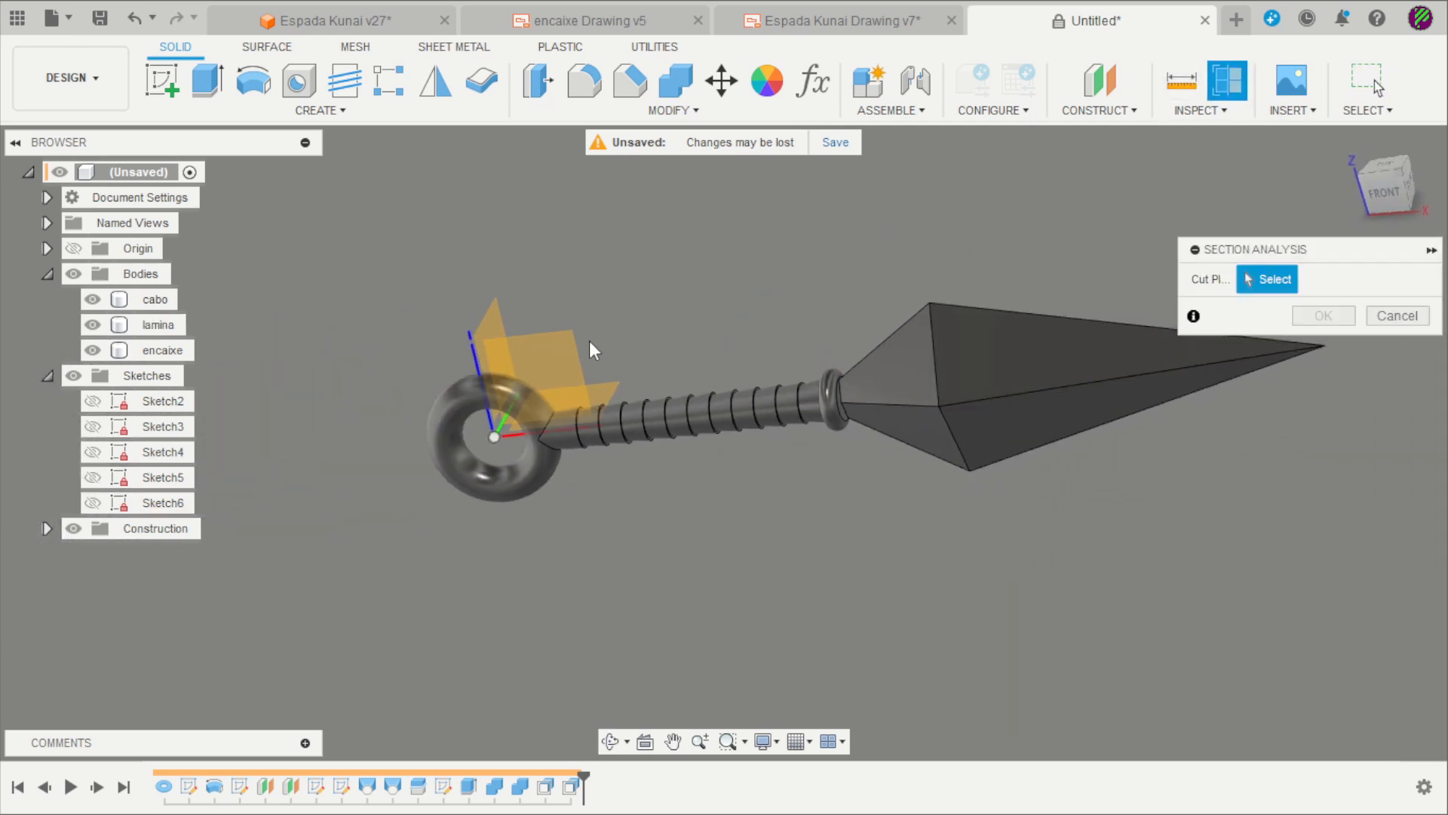
{"action": "left_click", "coordinate": [588, 352]}
{"action": "left_click", "coordinate": [1269, 406]}
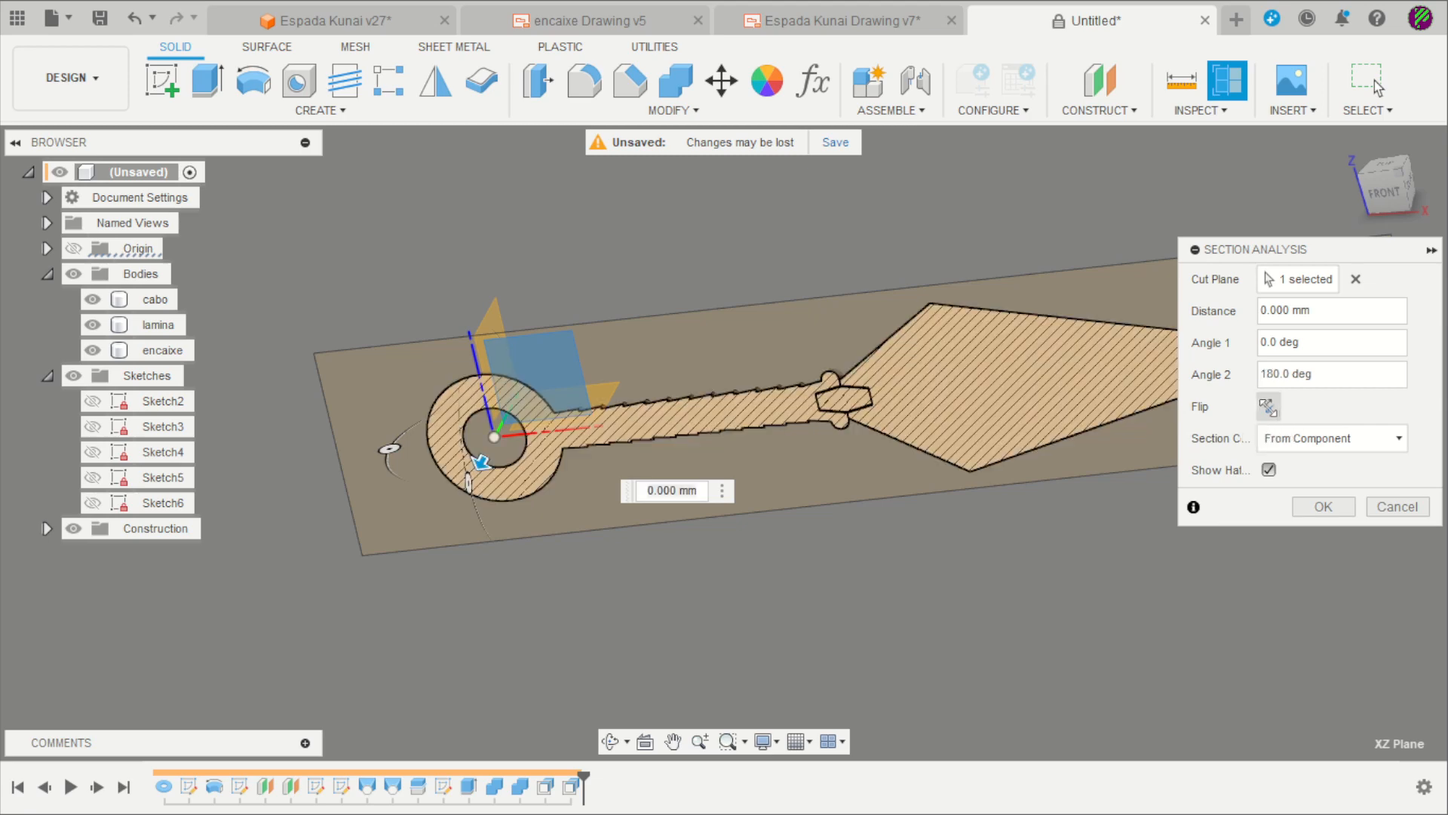
{"action": "left_click", "coordinate": [1322, 506]}
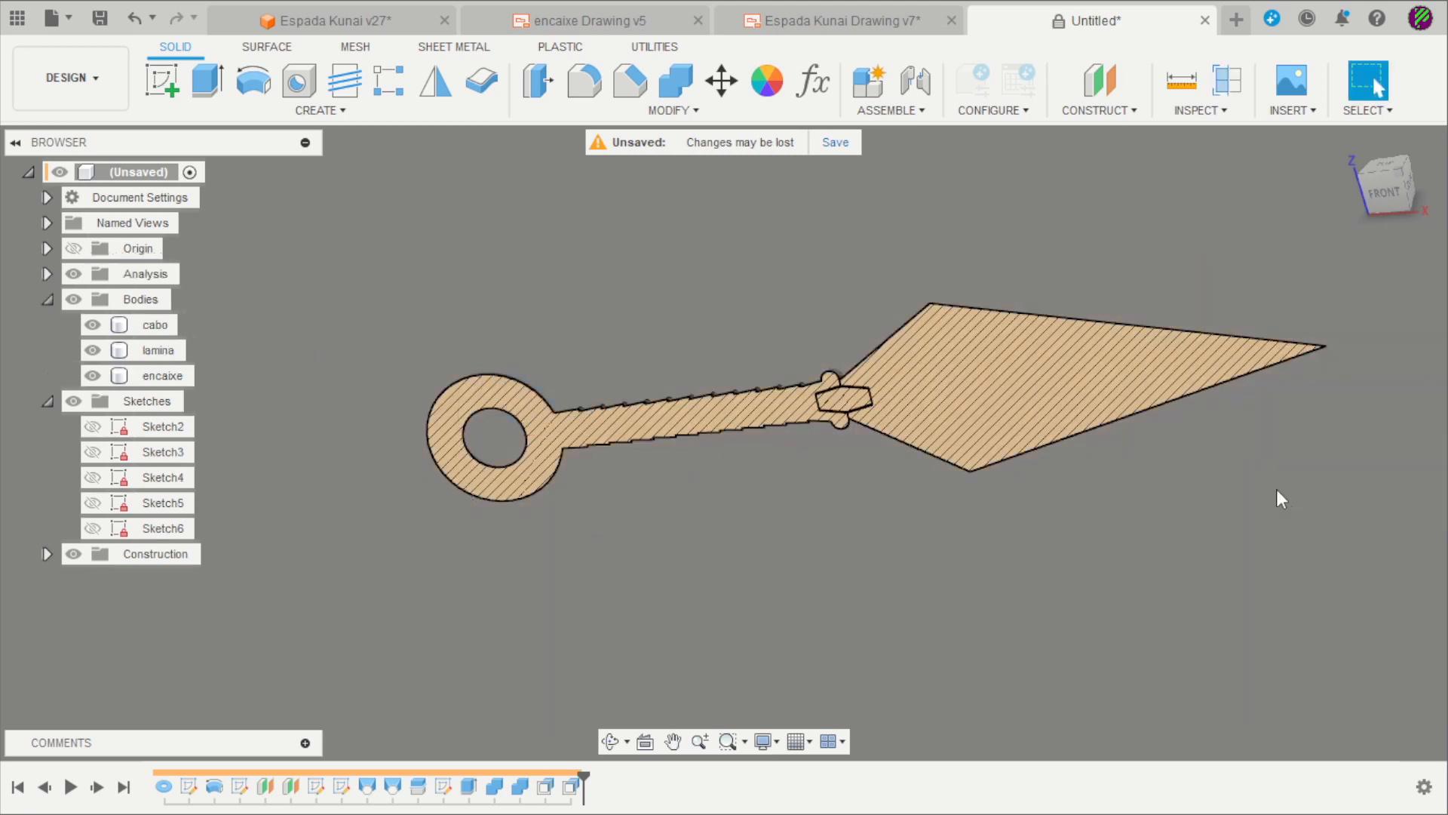
- Examine the clearance around the connector in the sectioned front view, and hide the section analysis
{"action": "left_click", "coordinate": [1365, 208]}
{"action": "scroll", "coordinate": [1041, 189], "scroll_direction": "up", "scroll_amount": 8}
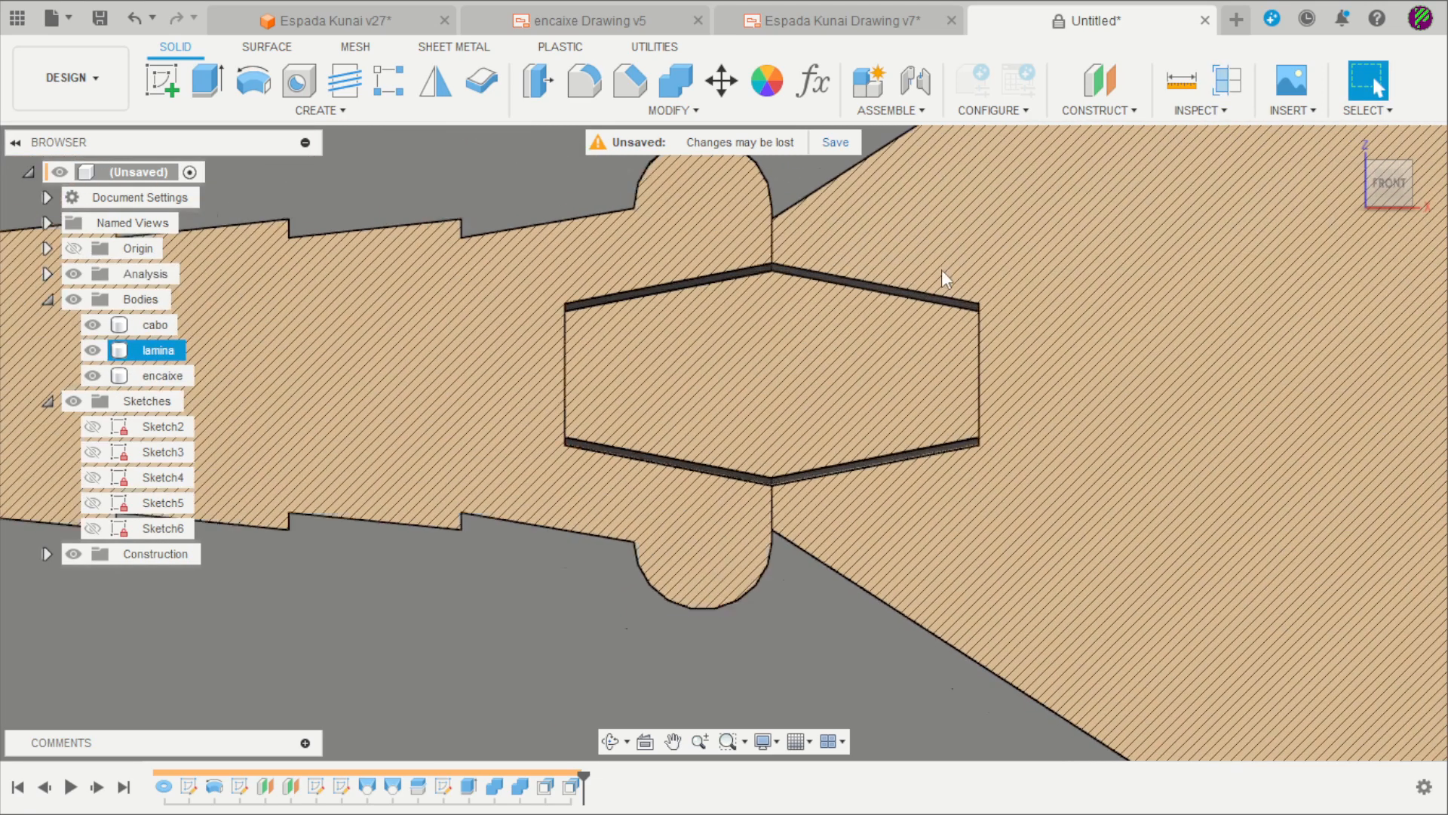
{"action": "scroll", "coordinate": [928, 302], "scroll_direction": "up", "scroll_amount": 5}
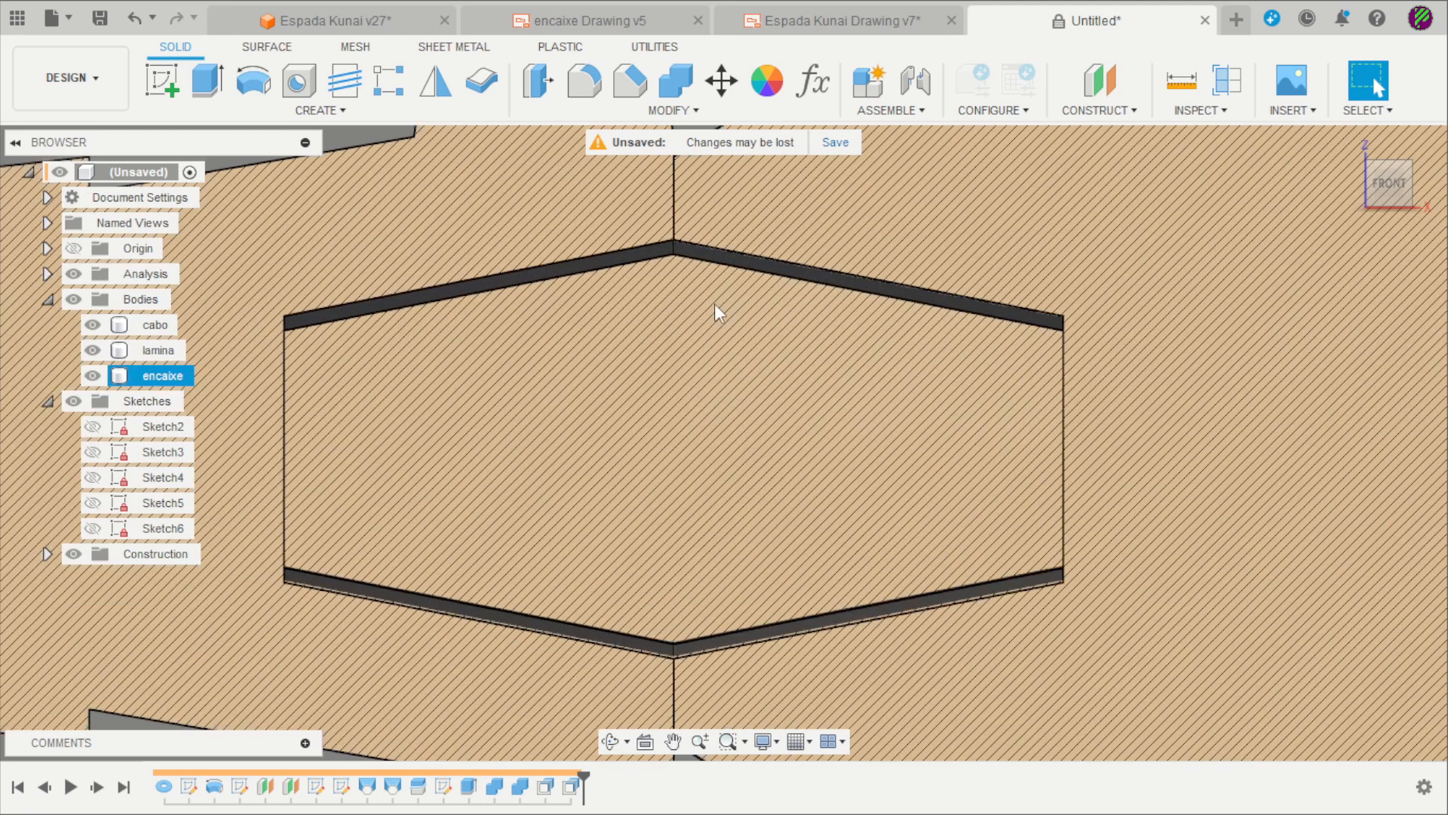
{"action": "scroll", "coordinate": [714, 302], "scroll_direction": "down", "scroll_amount": 8}
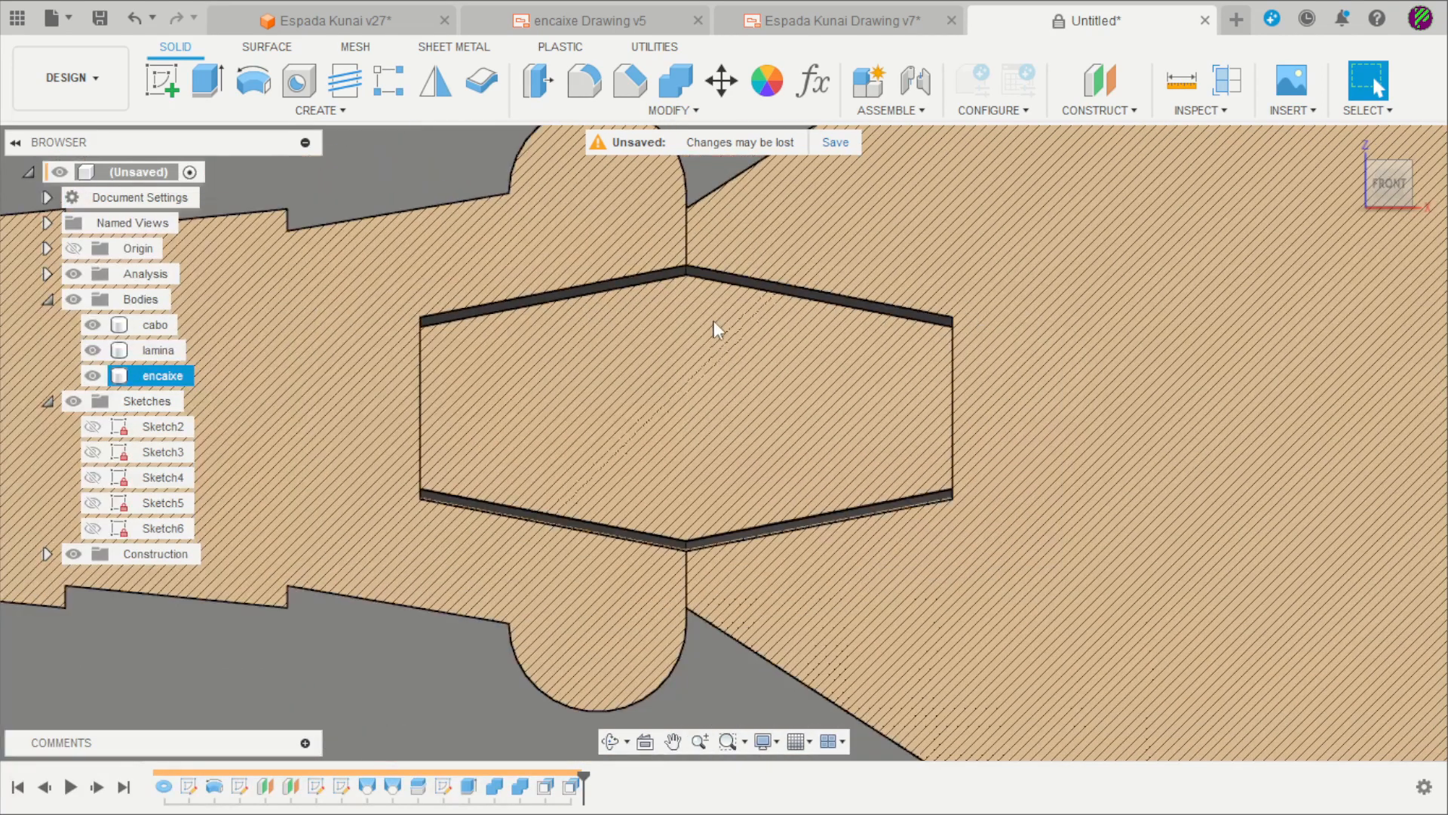
{"action": "scroll", "coordinate": [737, 352], "scroll_direction": "down", "scroll_amount": 6}
{"action": "middle_click_drag", "start_coordinate": [737, 355], "coordinate": [698, 520], "text": "shift"}
{"action": "middle_click_drag", "start_coordinate": [690, 347], "coordinate": [680, 412], "text": "shift"}
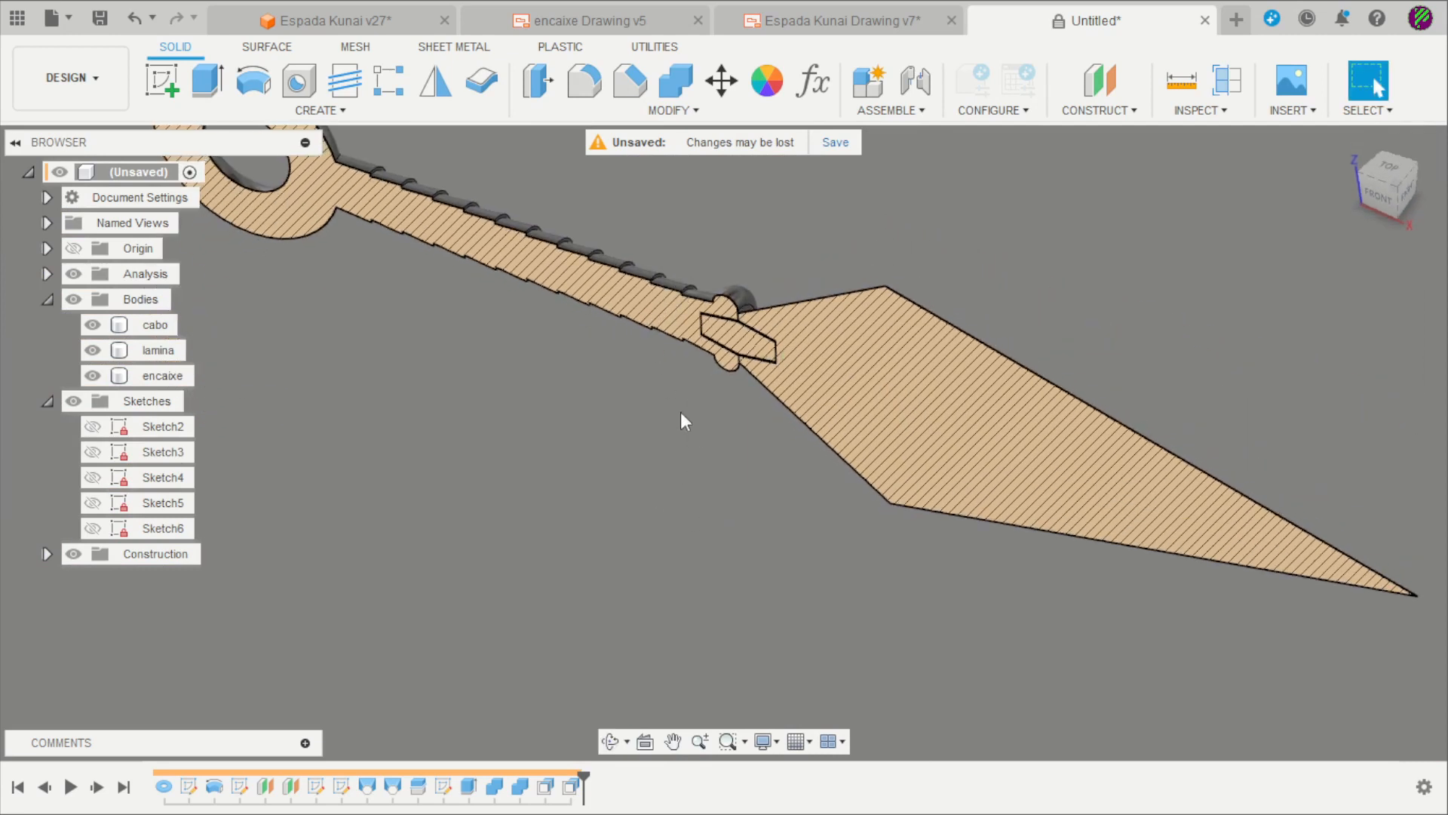
{"action": "scroll", "coordinate": [735, 498], "scroll_direction": "down", "scroll_amount": 3}
{"action": "scroll", "coordinate": [702, 461], "scroll_direction": "up", "scroll_amount": 2}
{"action": "scroll", "coordinate": [650, 471], "scroll_direction": "down", "scroll_amount": 2}
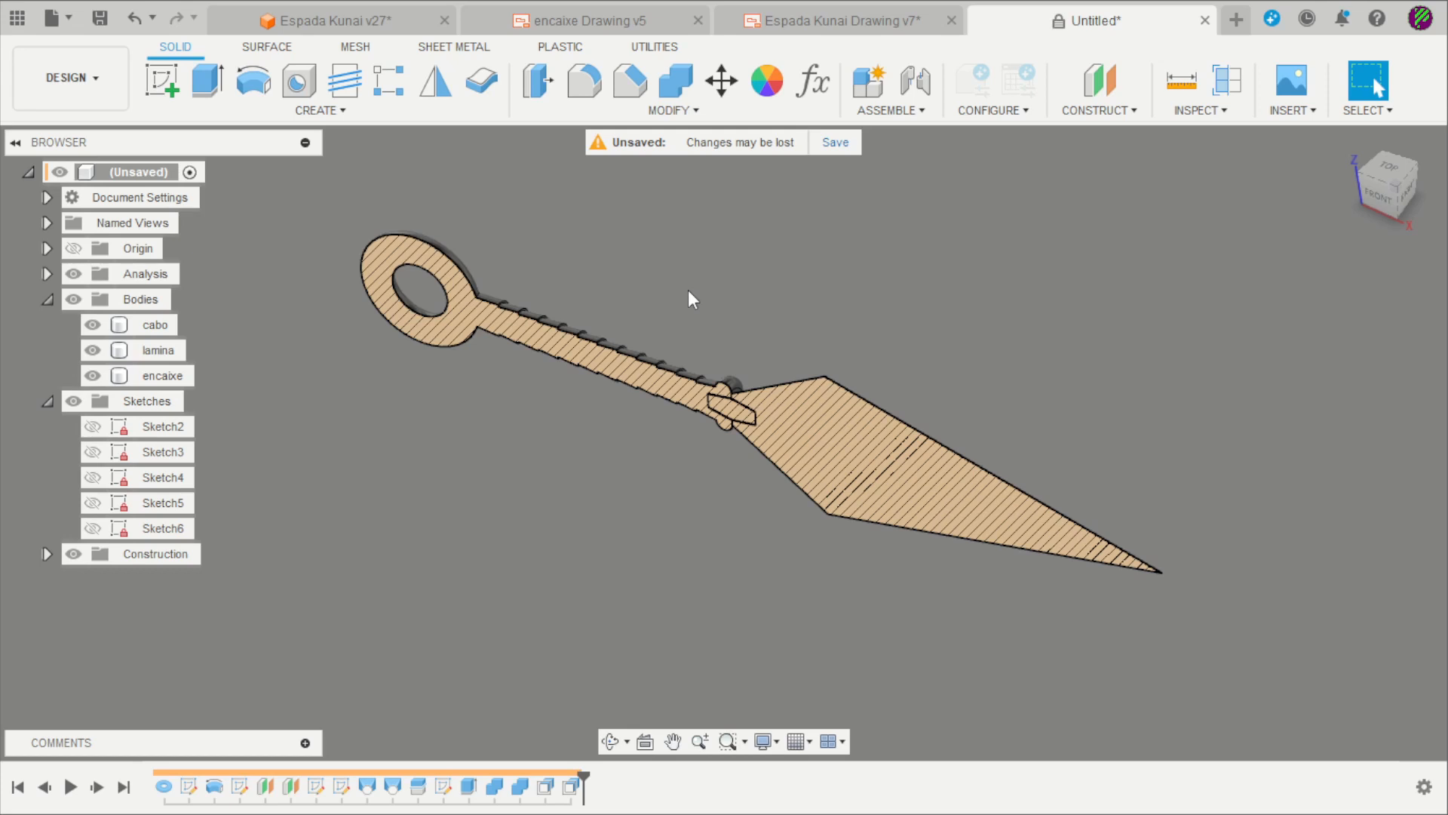
{"action": "left_click", "coordinate": [74, 272]}
{"action": "mouse_move", "coordinate": [550, 418]}
{"action": "middle_mouse_down", "text": "shift"}
{"action": "mouse_move", "coordinate": [545, 374]}
{"action": "mouse_move", "coordinate": [556, 406]}
{"action": "mouse_move", "coordinate": [451, 365]}
{"action": "middle_mouse_up", "text": "shift"}
- Check the kunai drawing and fillet the edge where the handle meets the ring with the R2 radius given there
{"action": "left_click", "coordinate": [837, 20]}
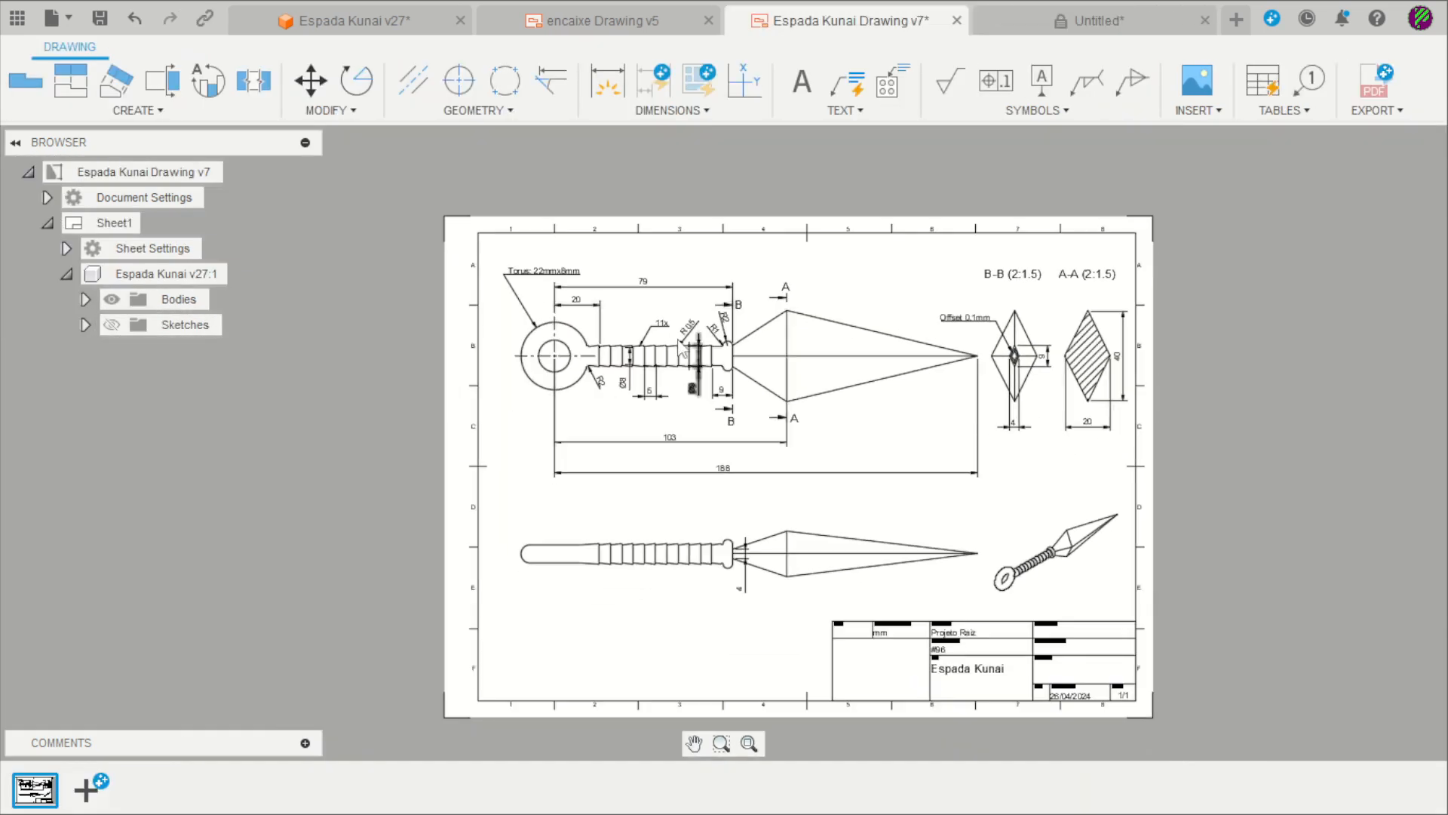
{"action": "scroll", "coordinate": [583, 461], "scroll_direction": "up", "scroll_amount": 5}
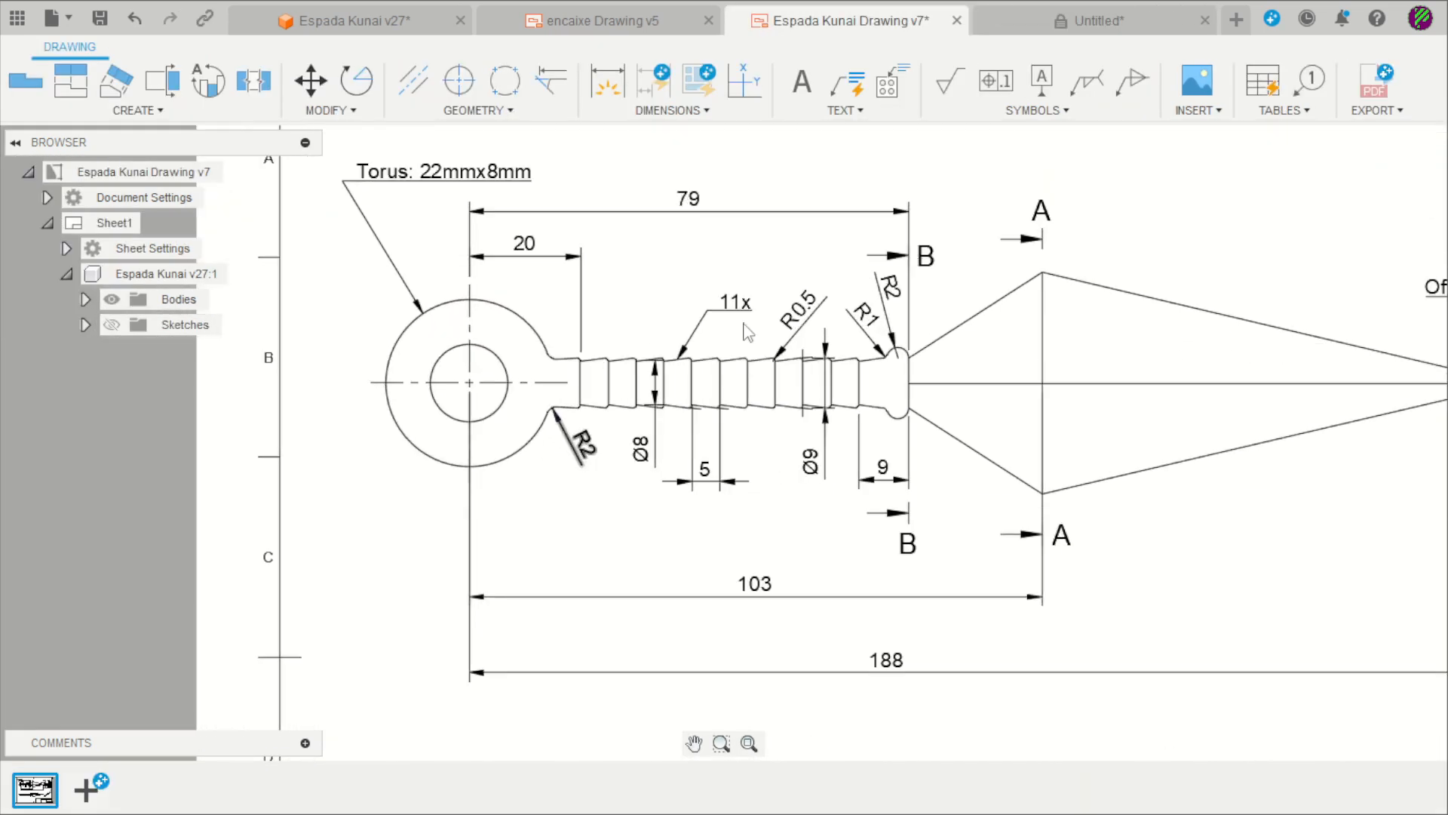
{"action": "left_click", "coordinate": [1094, 20]}
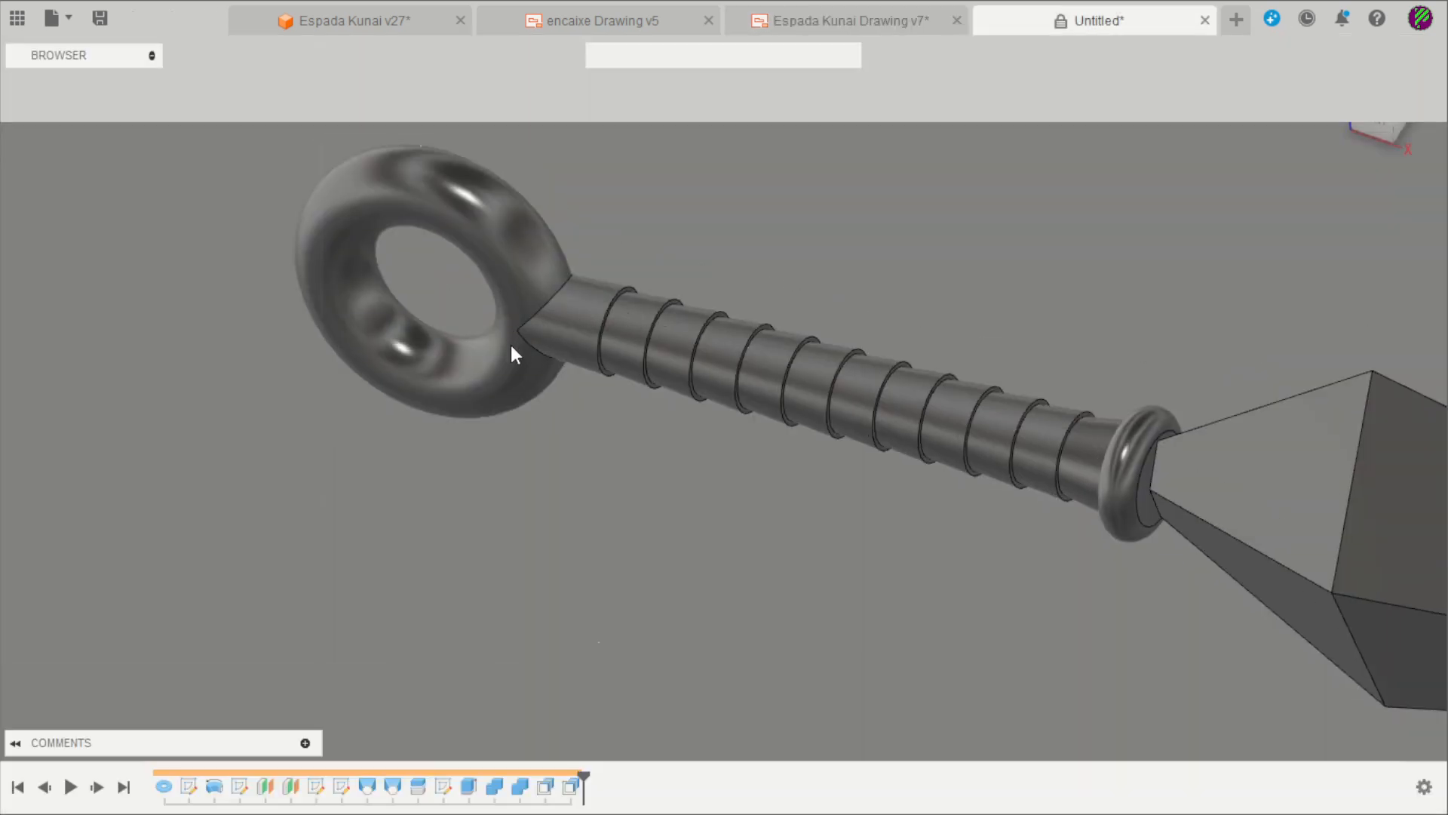
{"action": "key", "text": "f"}
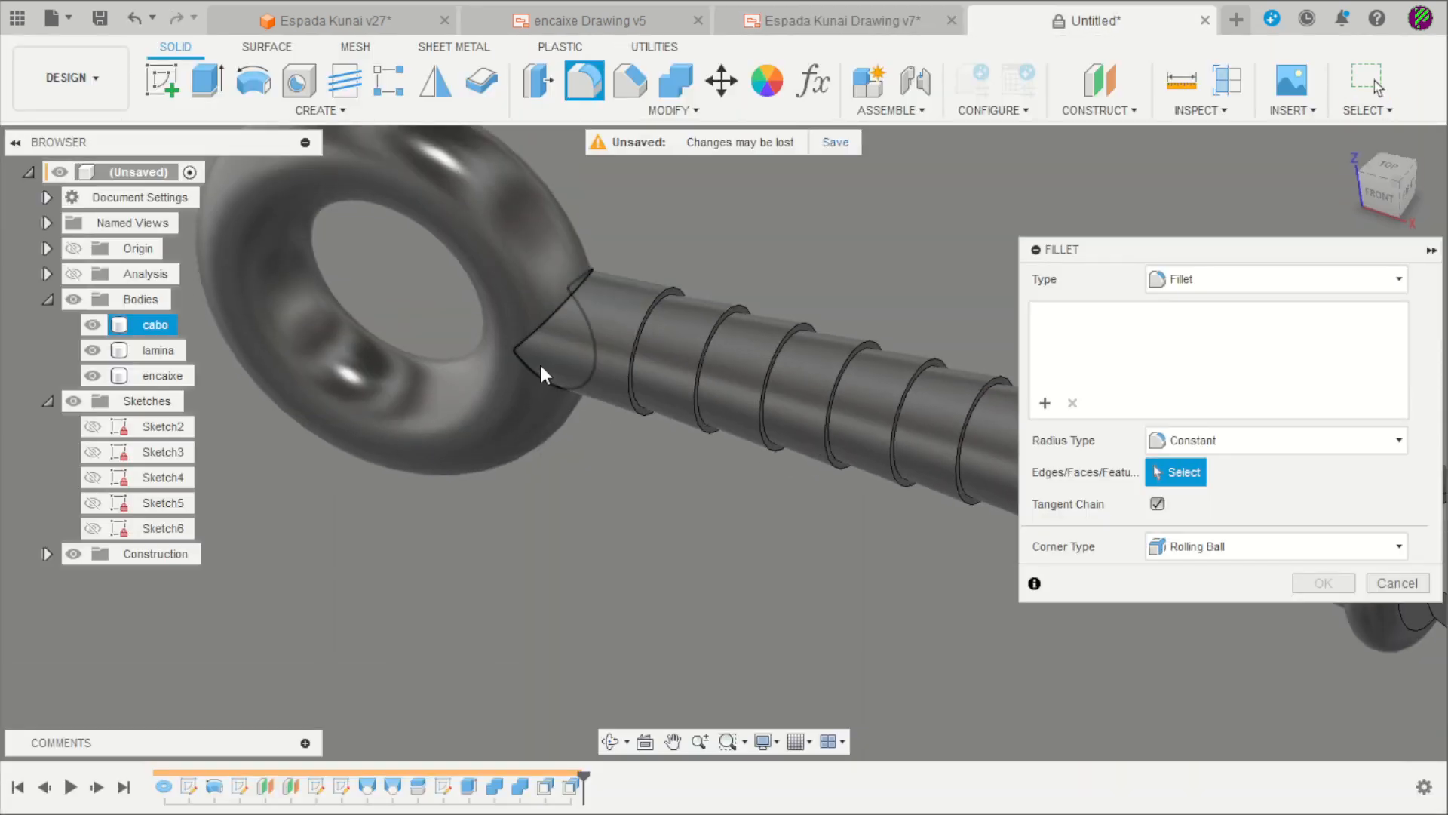
{"action": "left_click", "coordinate": [542, 328]}
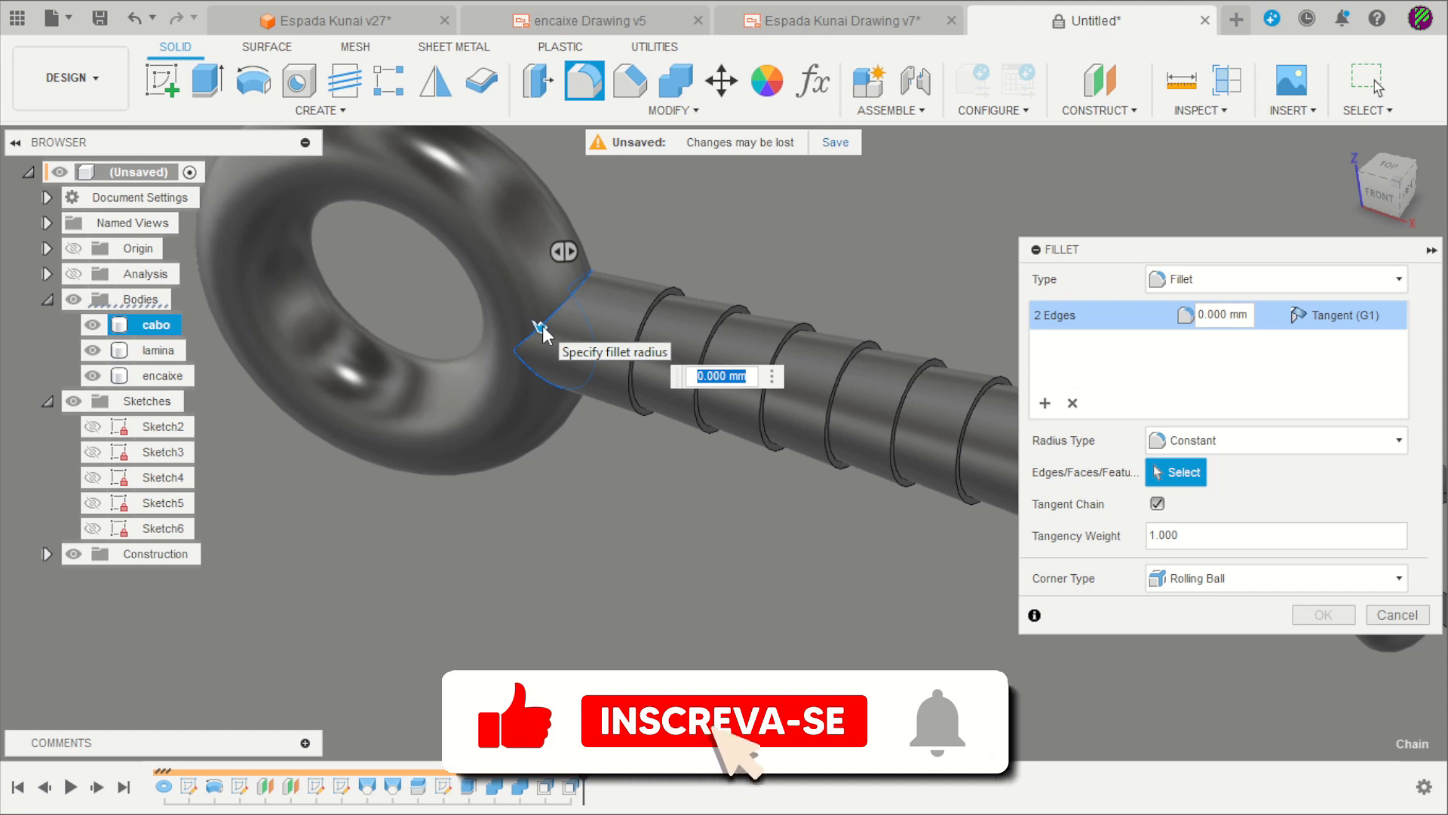
{"action": "type", "text": "3"}
{"action": "key", "text": "Return"}
- Check the kunai drawing and fillet the eleven circular ridge edges along the handle grip with a 0.5 mm radius
{"action": "scroll", "coordinate": [573, 292], "scroll_direction": "down", "scroll_amount": 3}
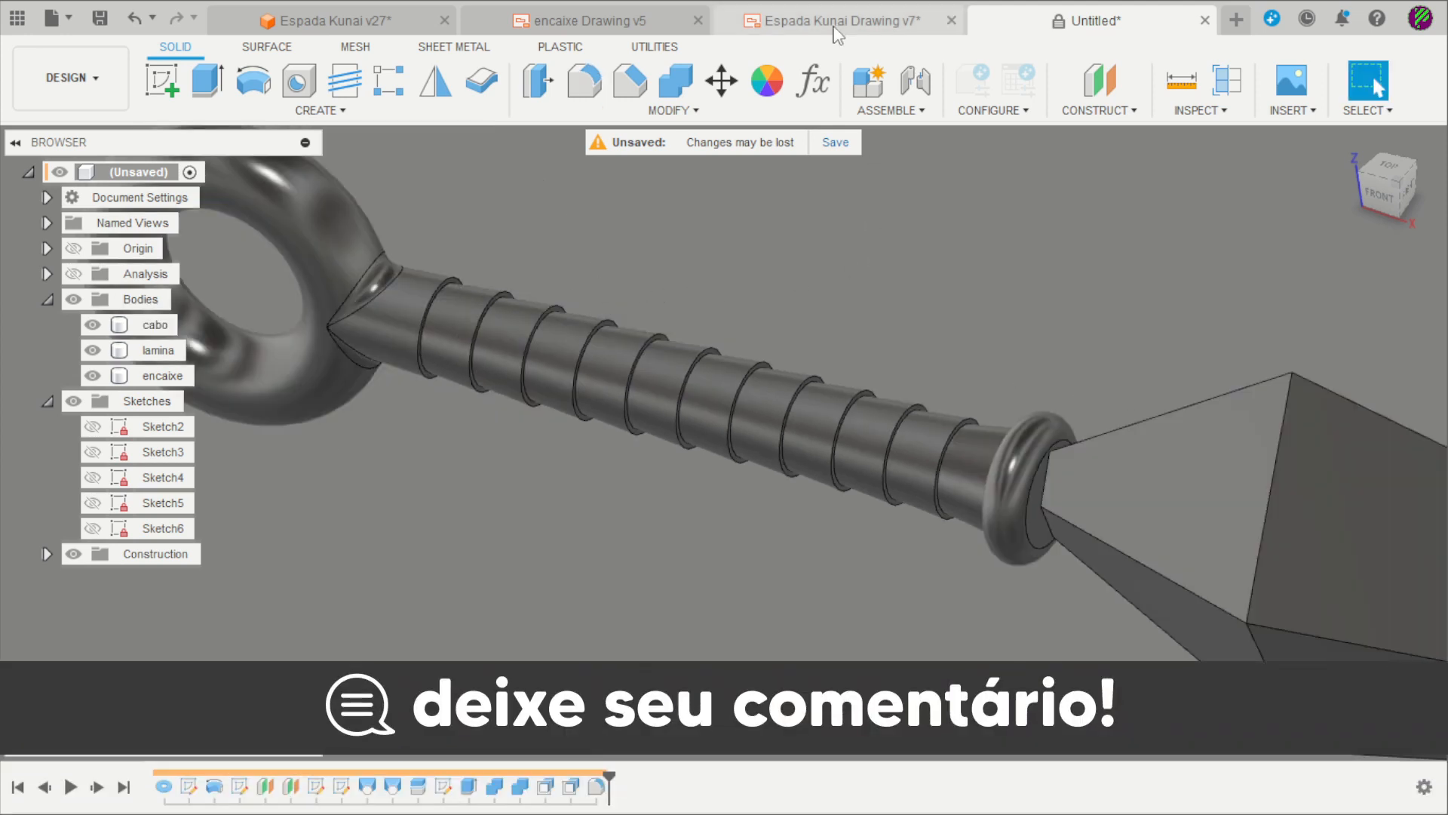
{"action": "left_click", "coordinate": [837, 22]}
{"action": "scroll", "coordinate": [769, 369], "scroll_direction": "up", "scroll_amount": 5}
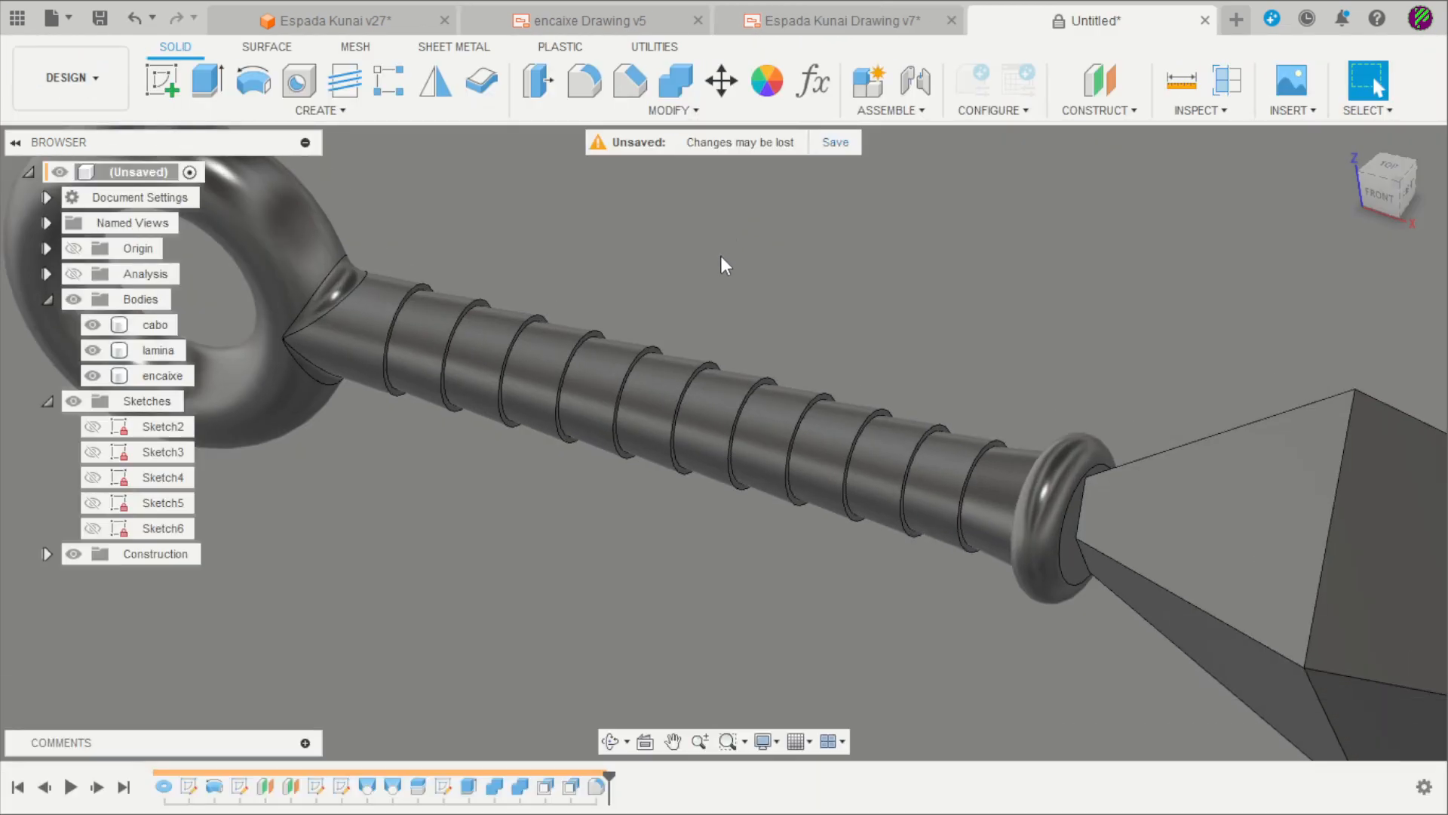
{"action": "key", "text": "f"}
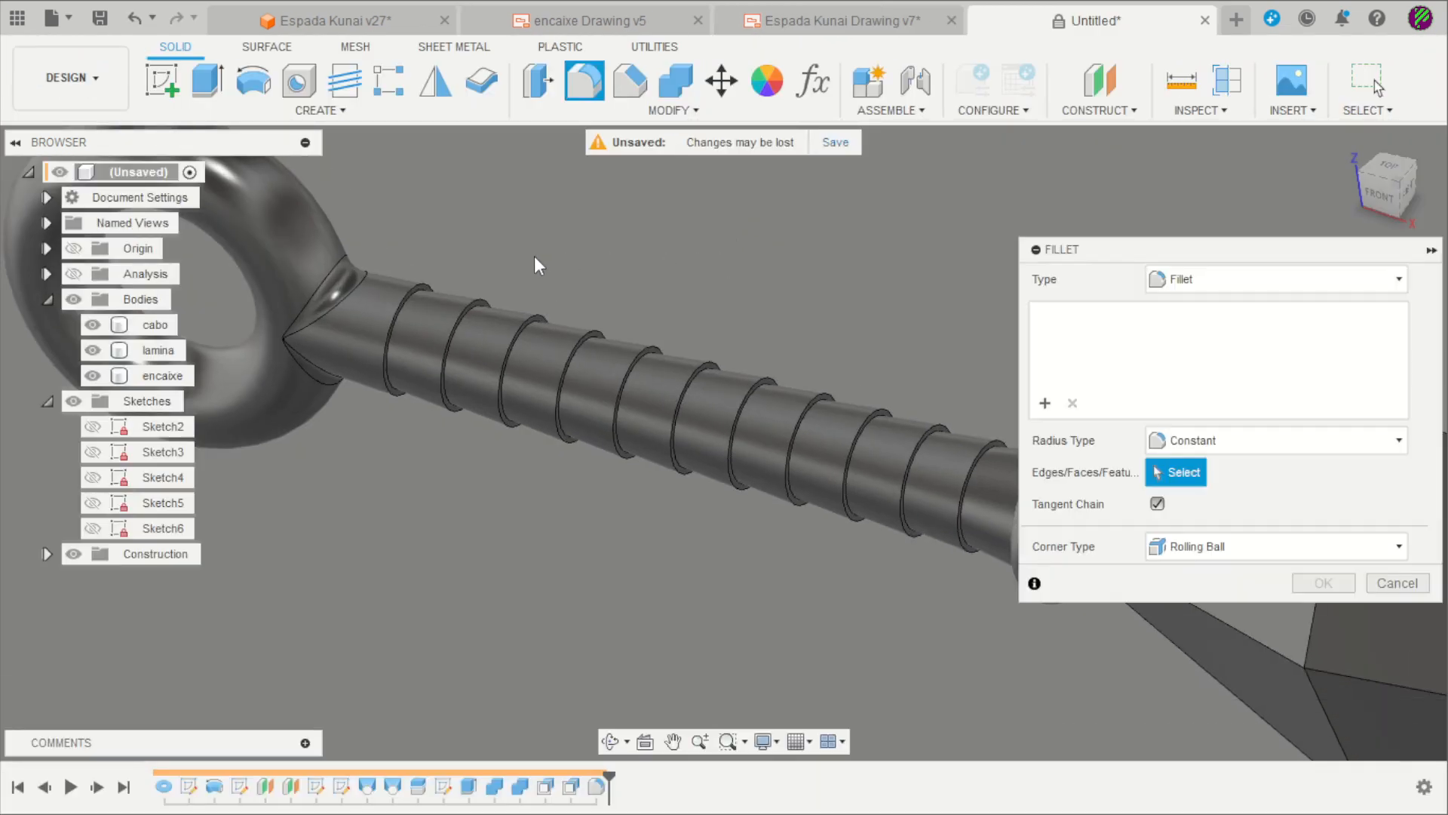
{"action": "left_click", "coordinate": [427, 279]}
{"action": "scroll", "coordinate": [504, 291], "scroll_direction": "up", "scroll_amount": 2}
{"action": "left_click", "coordinate": [478, 305]}
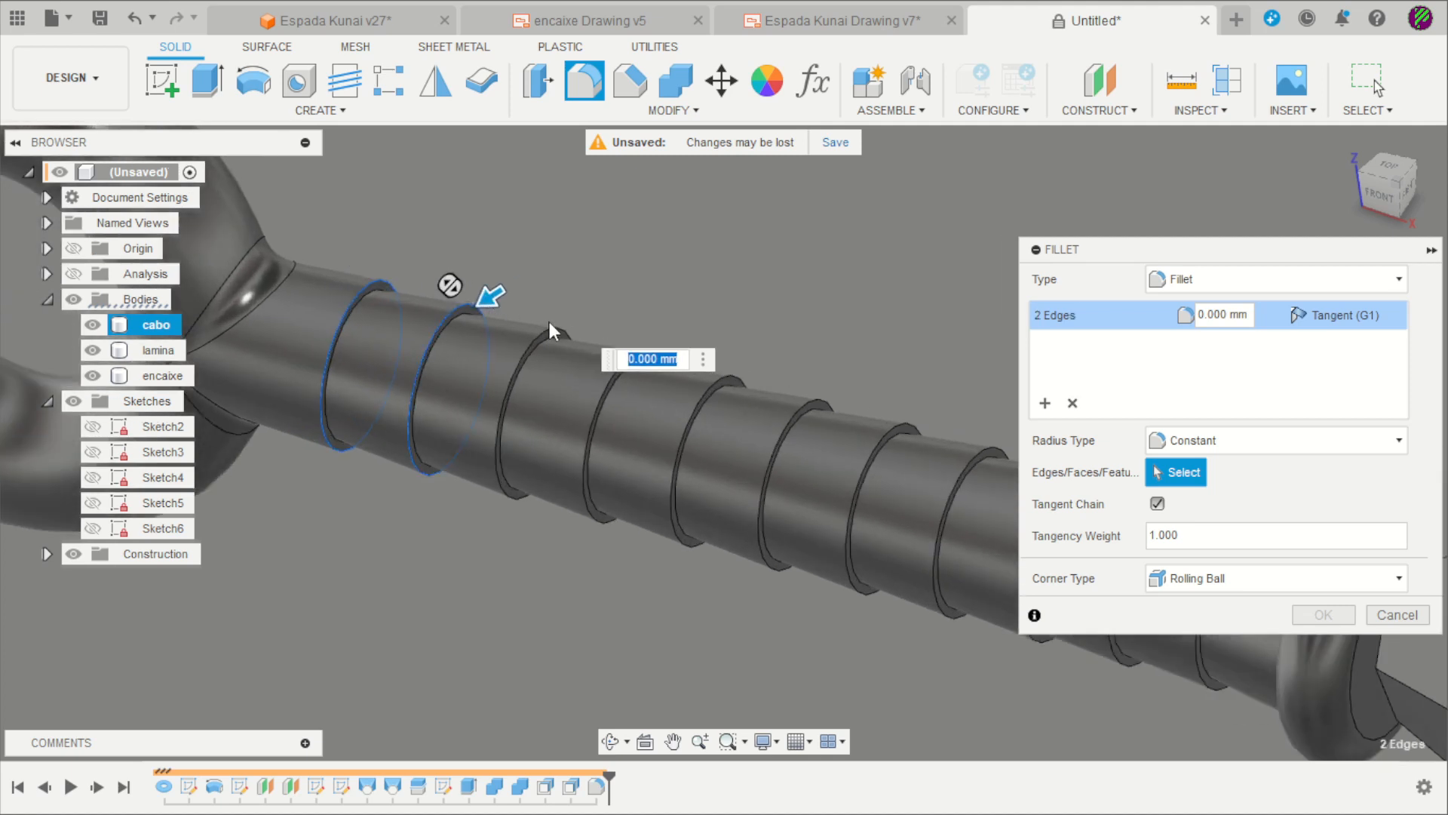
{"action": "left_click", "coordinate": [549, 322]}
{"action": "left_click", "coordinate": [650, 350]}
{"action": "left_click", "coordinate": [730, 371]}
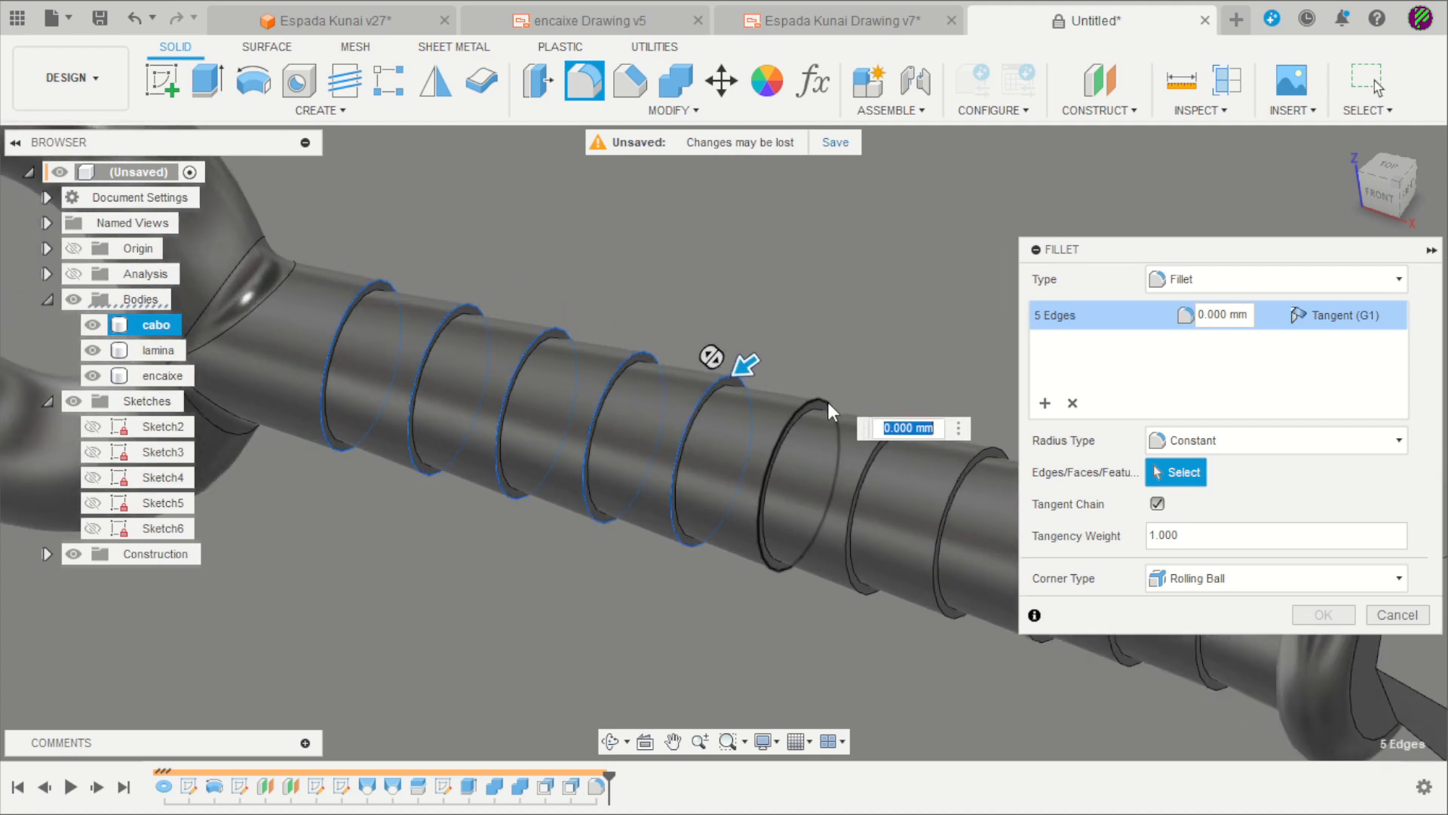
{"action": "left_click", "coordinate": [827, 401]}
{"action": "scroll", "coordinate": [889, 309], "scroll_direction": "down", "scroll_amount": 3}
{"action": "scroll", "coordinate": [971, 326], "scroll_direction": "up", "scroll_amount": 3}
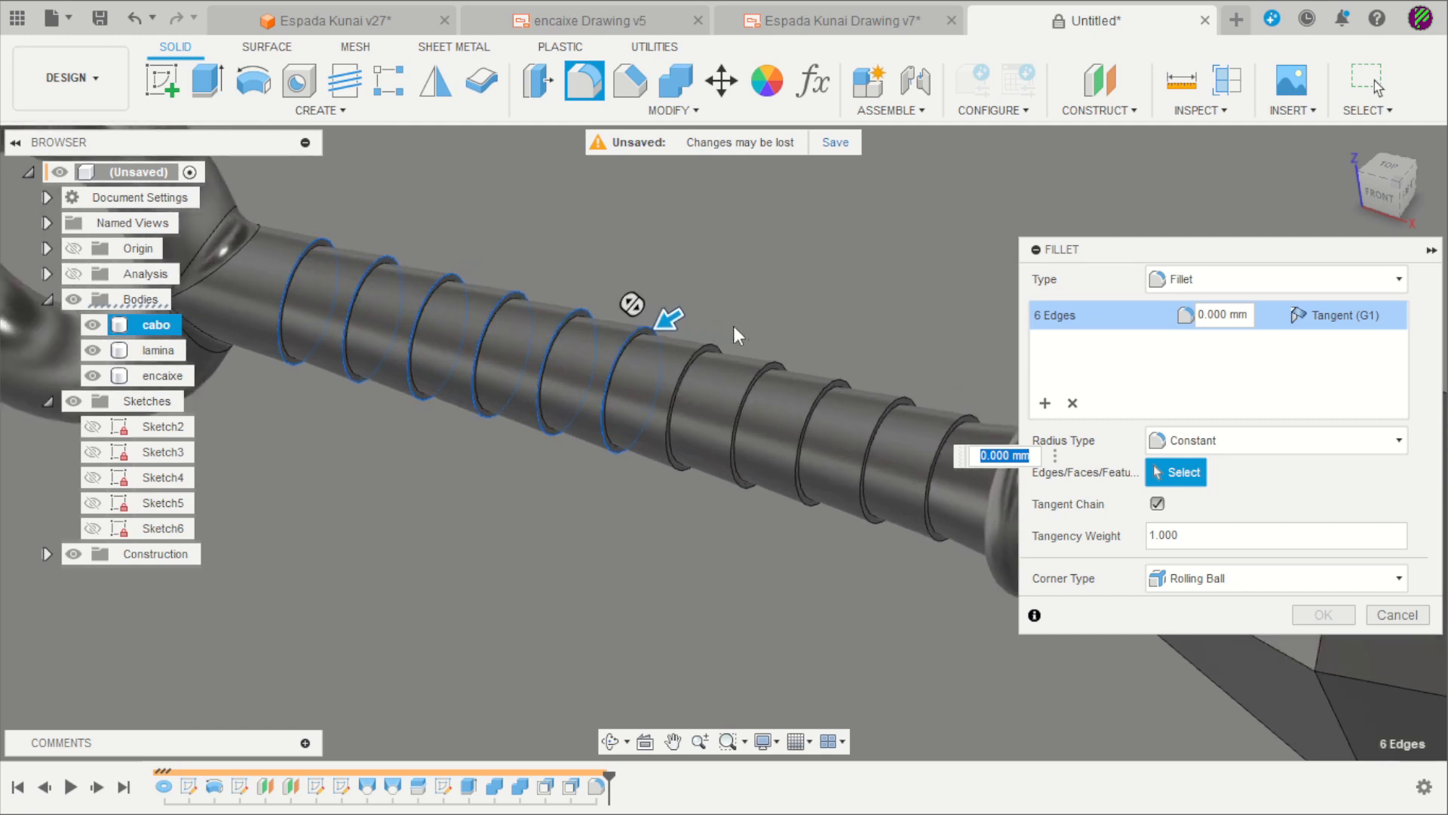
{"action": "left_click", "coordinate": [719, 343]}
{"action": "left_click", "coordinate": [771, 365]}
{"action": "left_click", "coordinate": [833, 381]}
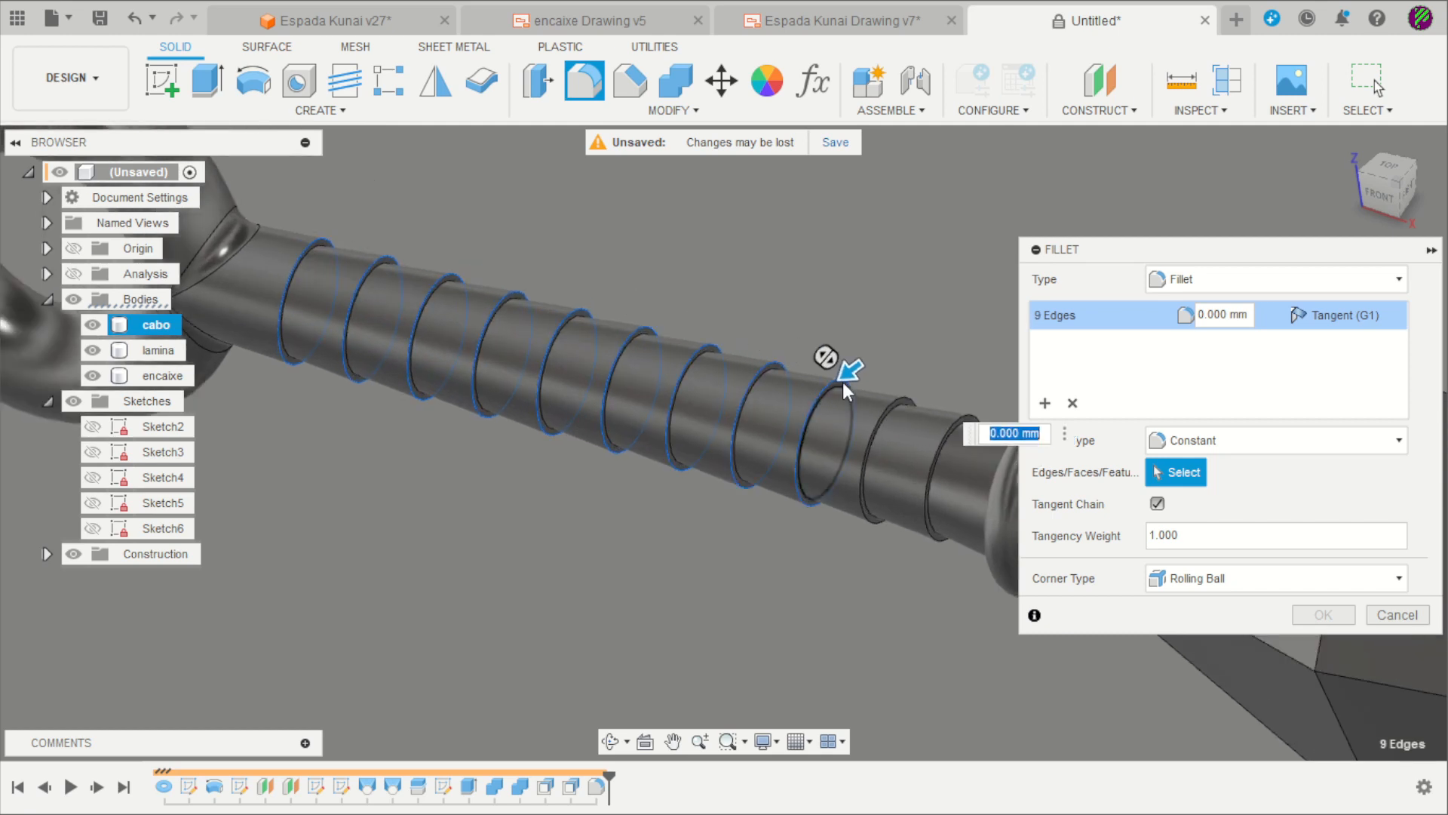
{"action": "left_click", "coordinate": [903, 401]}
{"action": "scroll", "coordinate": [868, 347], "scroll_direction": "down", "scroll_amount": 3}
{"action": "scroll", "coordinate": [895, 378], "scroll_direction": "up", "scroll_amount": 3}
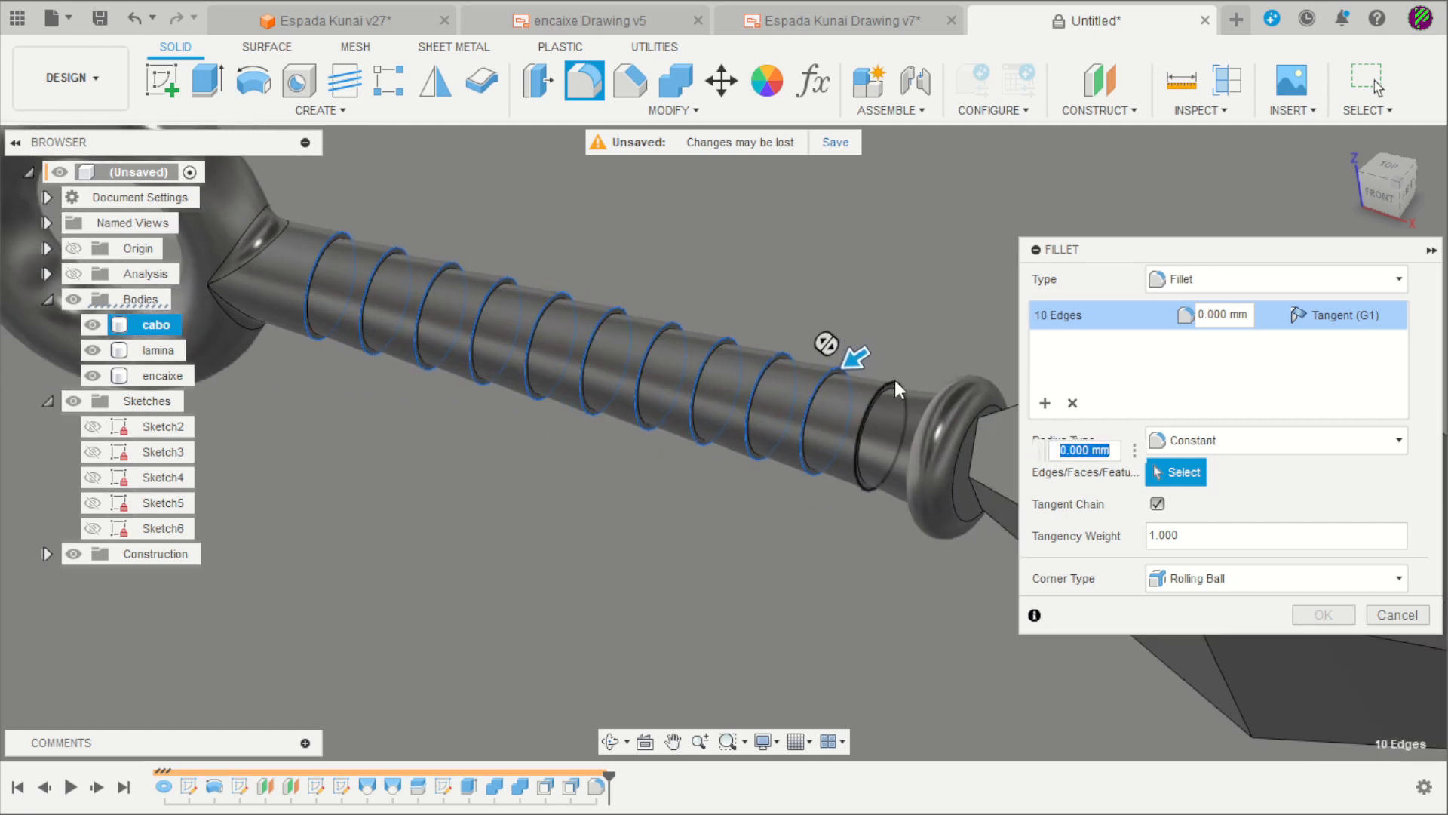
{"action": "left_click", "coordinate": [905, 378]}
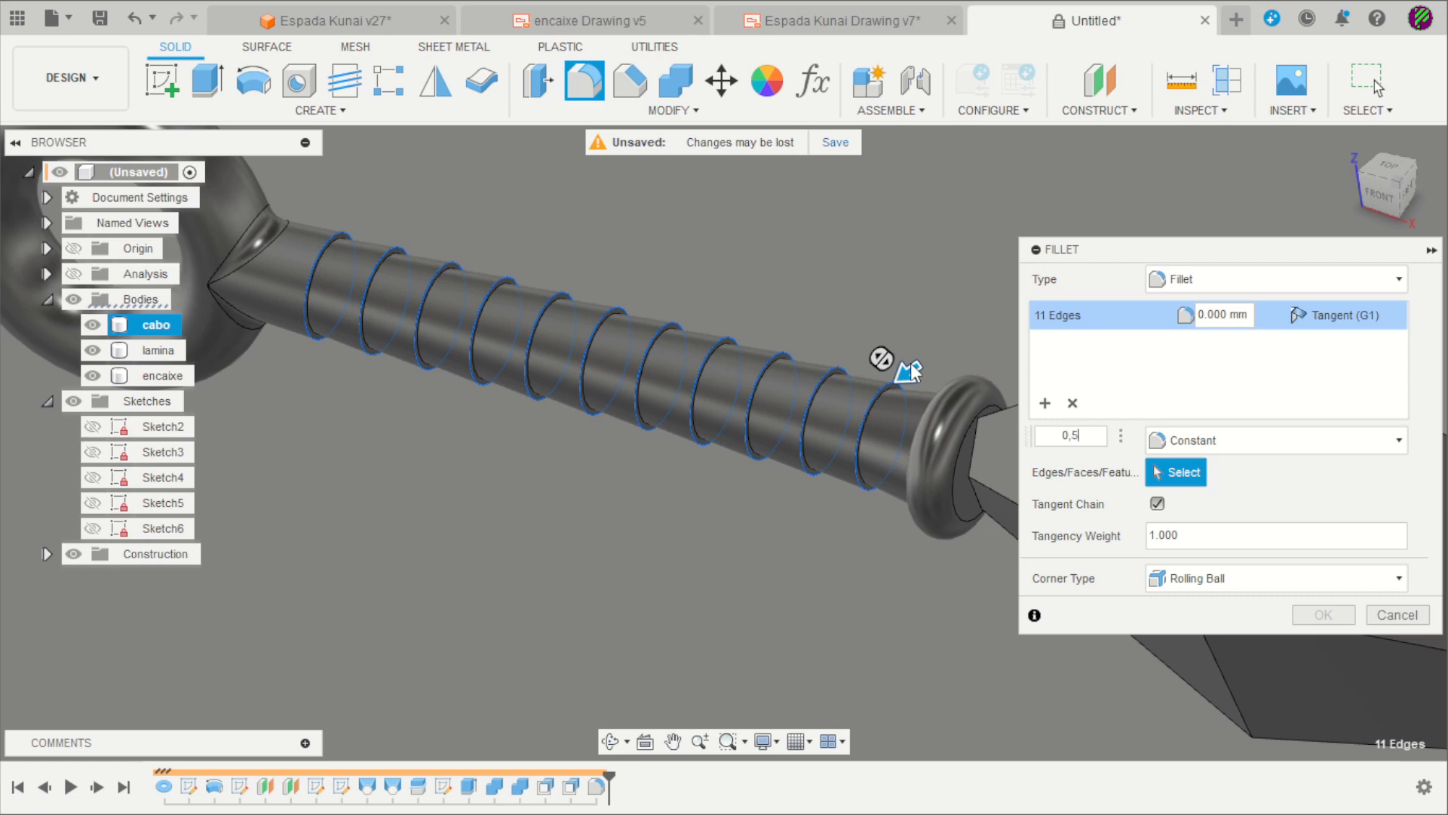
{"action": "key", "text": "Return"}
- Fillet the edge where the handle grip meets the rounded collar at the blade end with a 1 mm radius
{"action": "middle_click_drag", "start_coordinate": [912, 364], "coordinate": [967, 418], "text": "shift"}
{"action": "scroll", "coordinate": [967, 418], "scroll_direction": "up", "scroll_amount": 6}
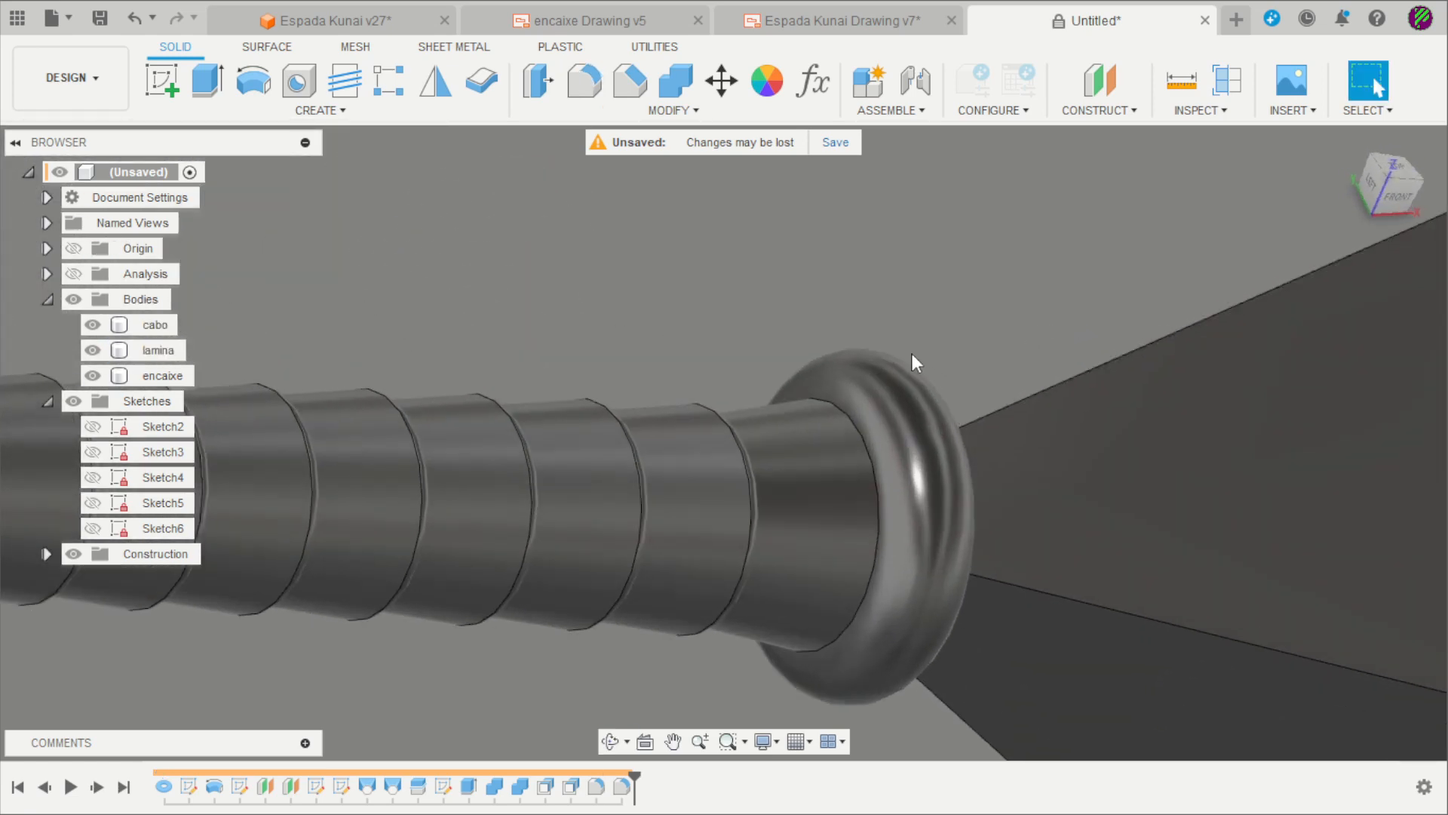
{"action": "key", "text": "f"}
{"action": "left_click", "coordinate": [840, 415]}
{"action": "type", "text": "1"}
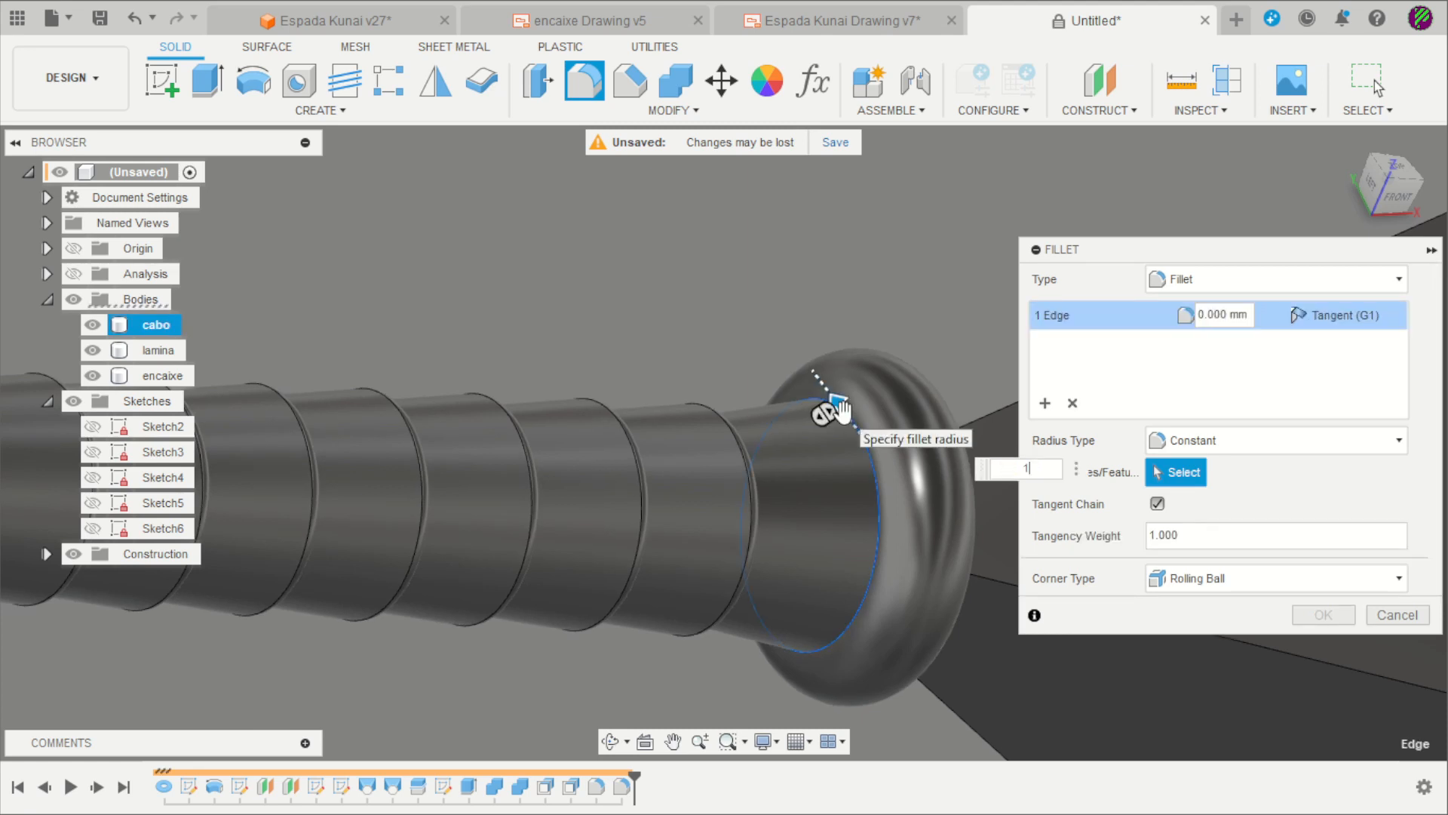
{"action": "key", "text": "Return"}
{"action": "scroll", "coordinate": [844, 395], "scroll_direction": "down", "scroll_amount": 5}
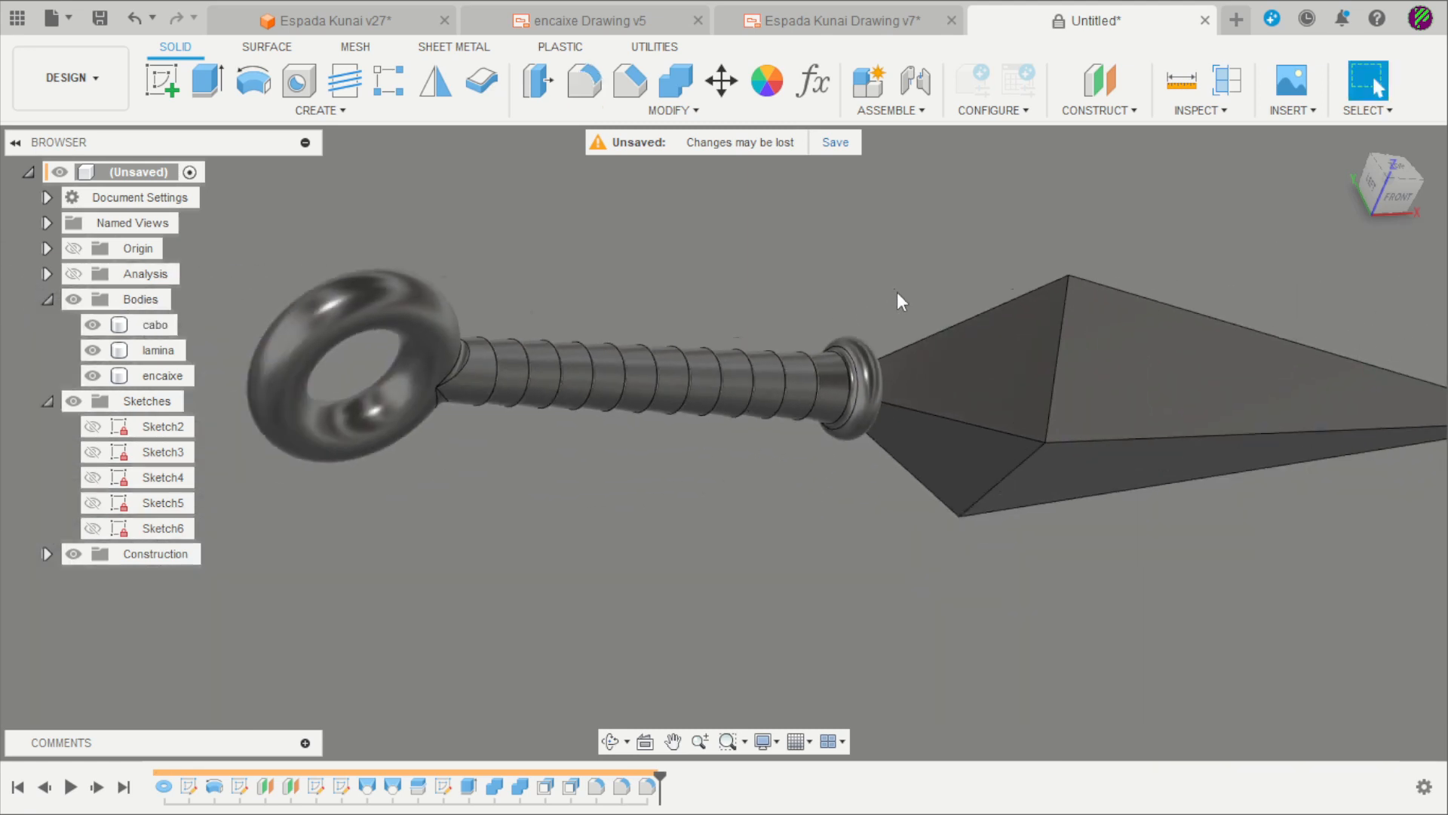
- Hide the lamina and encaixe bodies to view the cabo body on its own
{"action": "scroll", "coordinate": [898, 292], "scroll_direction": "down", "scroll_amount": 3}
{"action": "left_click", "coordinate": [92, 350]}
{"action": "middle_click_drag", "start_coordinate": [898, 292], "coordinate": [957, 468], "text": "shift"}
{"action": "left_click", "coordinate": [92, 376]}
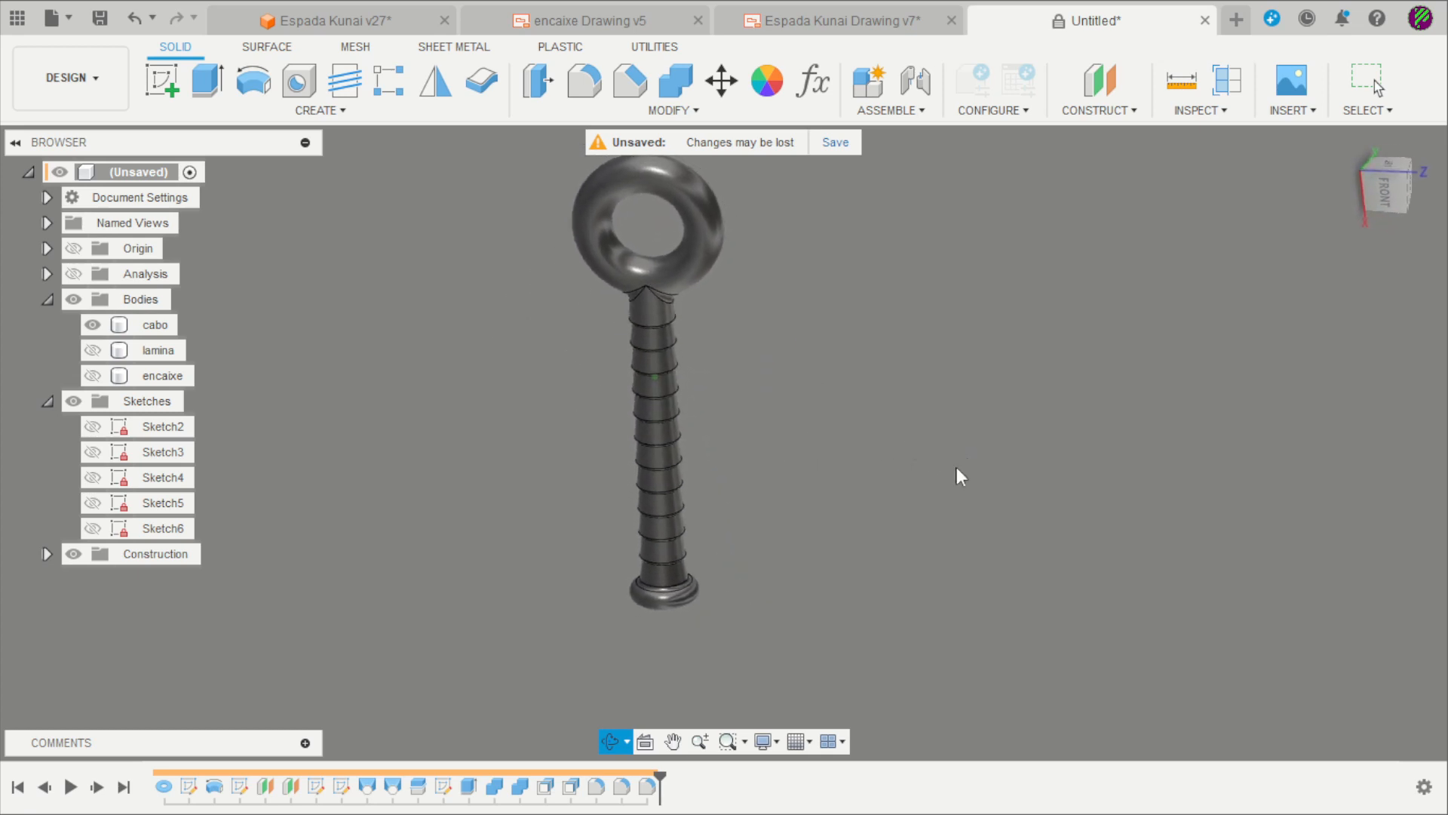
{"action": "scroll", "coordinate": [749, 533], "scroll_direction": "down", "scroll_amount": 2}
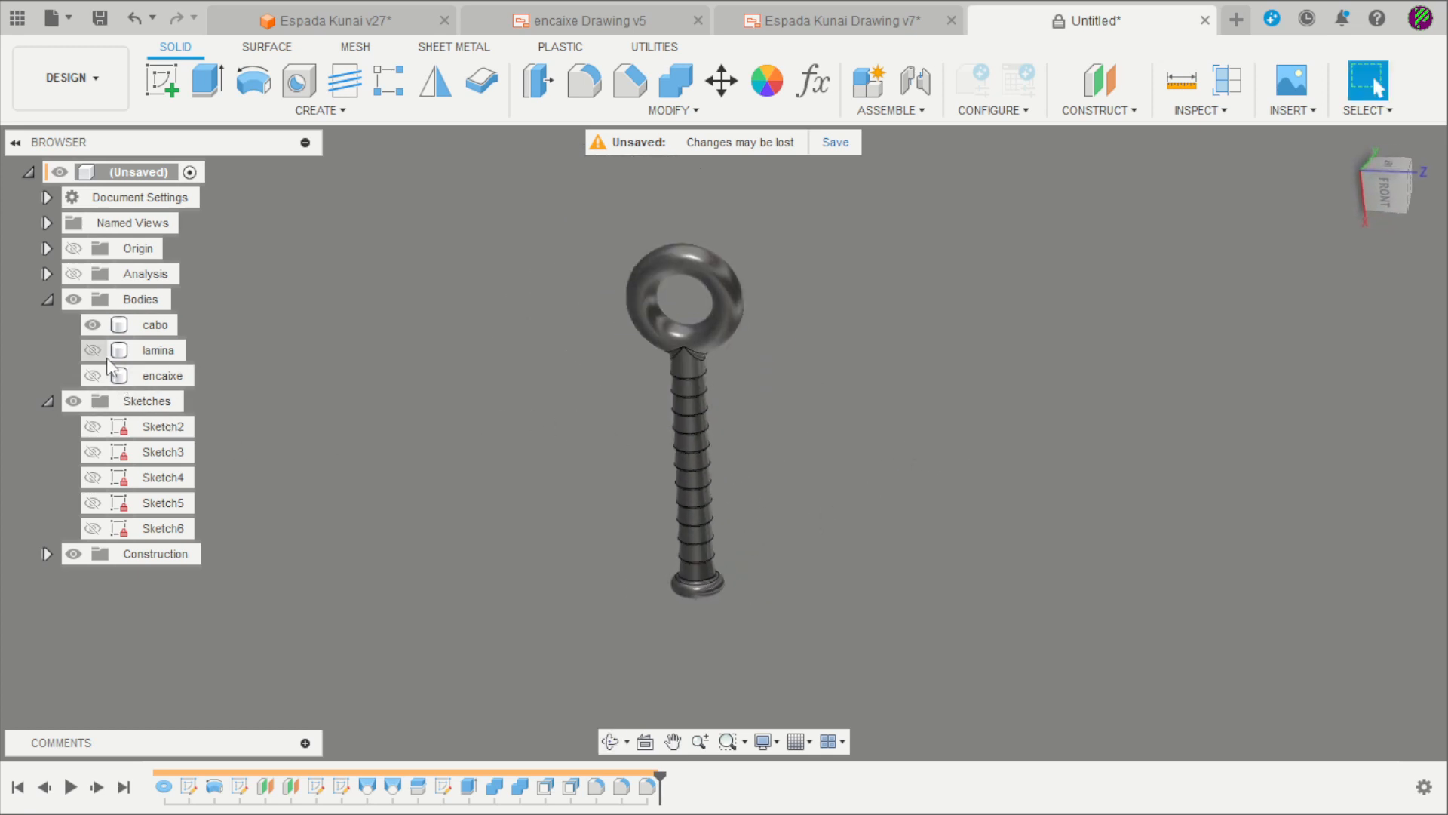
- View the encaixe body and the lamina body each on their own, and show all three bodies again
{"action": "left_click", "coordinate": [93, 375]}
{"action": "left_click", "coordinate": [92, 325]}
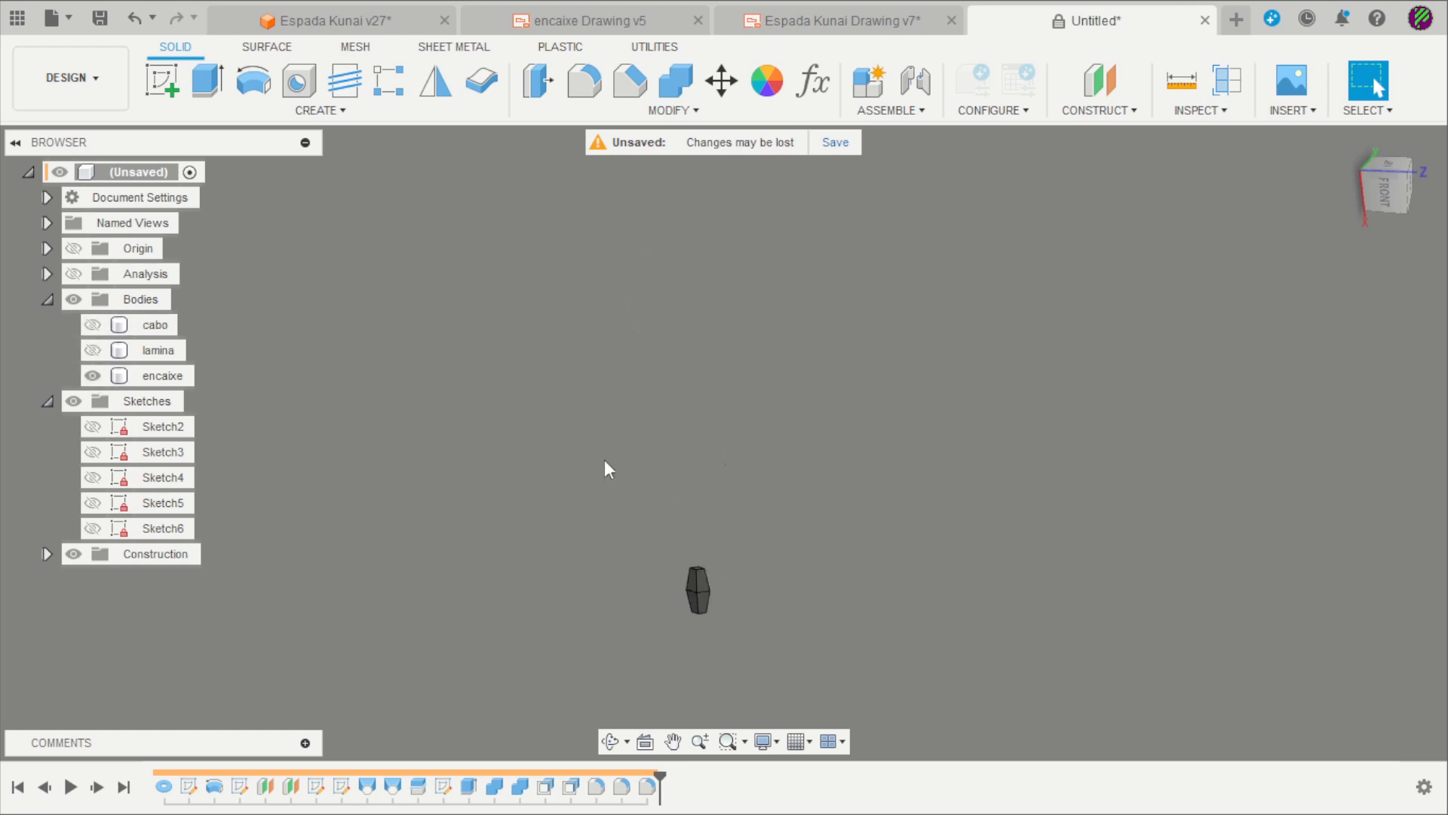
{"action": "left_click", "coordinate": [92, 350]}
{"action": "left_click", "coordinate": [92, 376]}
{"action": "middle_click_drag", "start_coordinate": [763, 490], "coordinate": [918, 510], "text": "shift"}
{"action": "scroll", "coordinate": [890, 445], "scroll_direction": "down", "scroll_amount": 3}
{"action": "left_click", "coordinate": [92, 375]}
{"action": "left_click", "coordinate": [92, 326]}
- Create a 10 mm diameter sphere as a new body, centred just beyond the blade tip on its axis
{"action": "left_click", "coordinate": [1396, 189]}
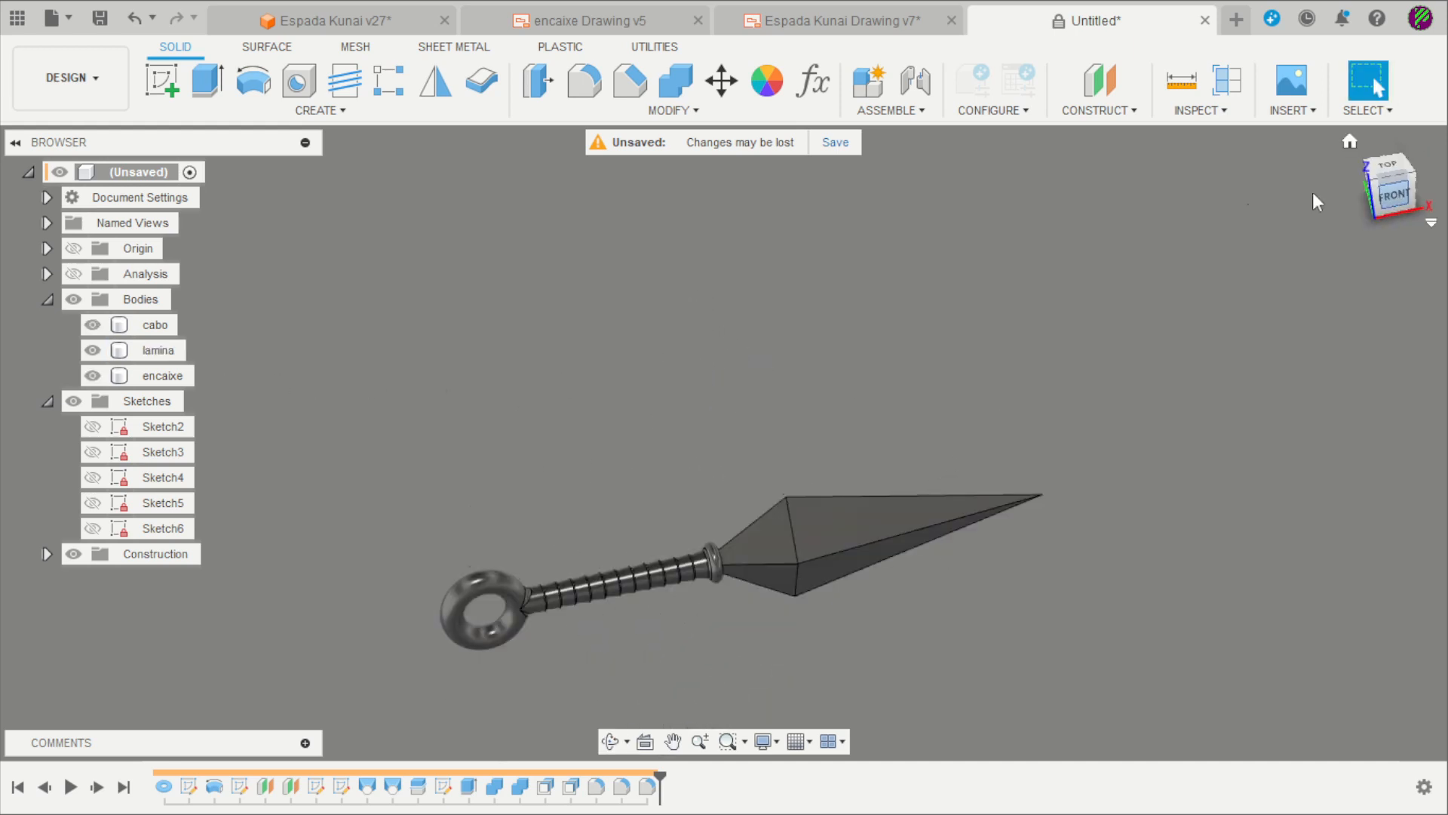
{"action": "scroll", "coordinate": [1081, 513], "scroll_direction": "up", "scroll_amount": 5}
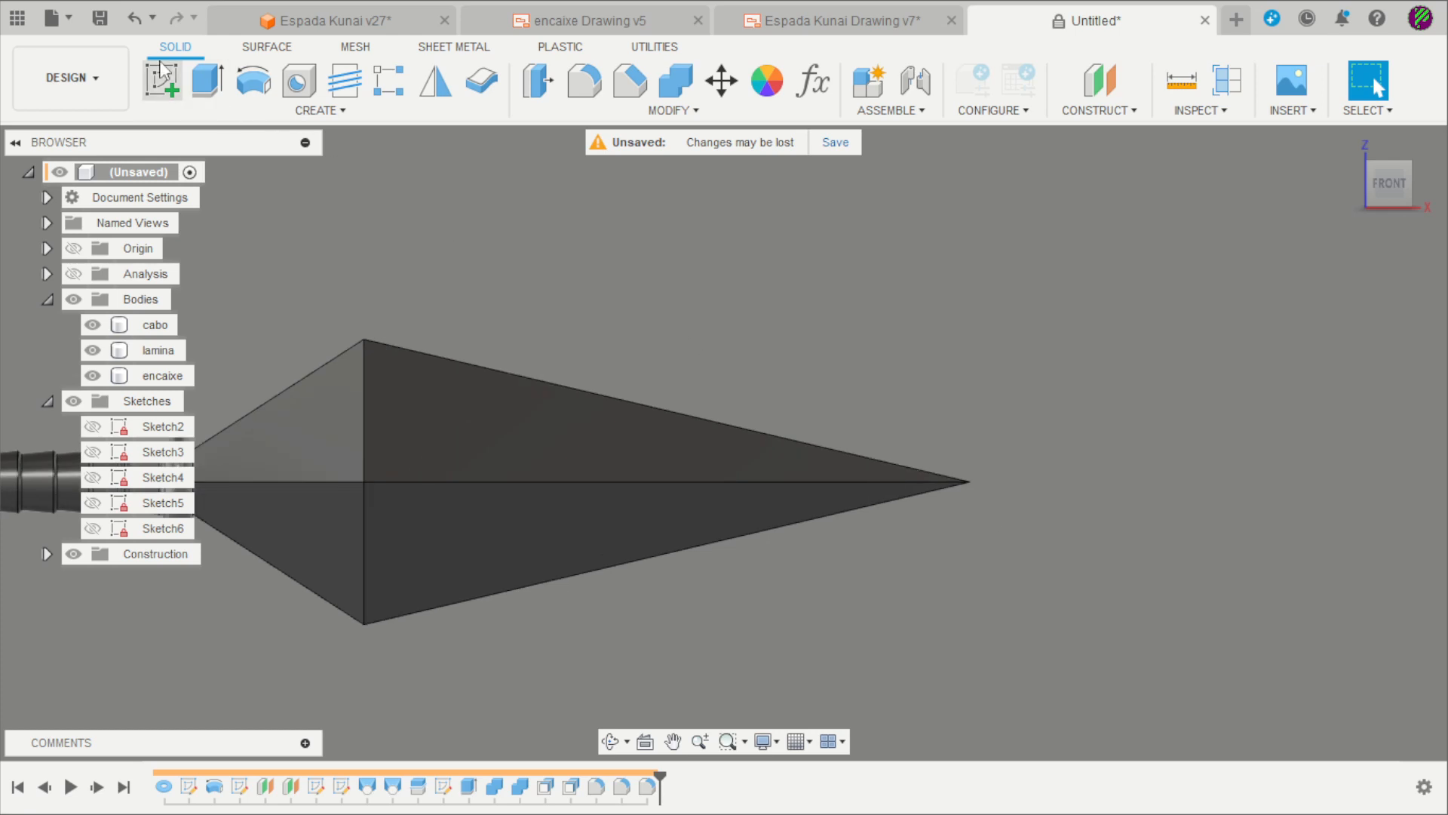
{"action": "left_click", "coordinate": [235, 111]}
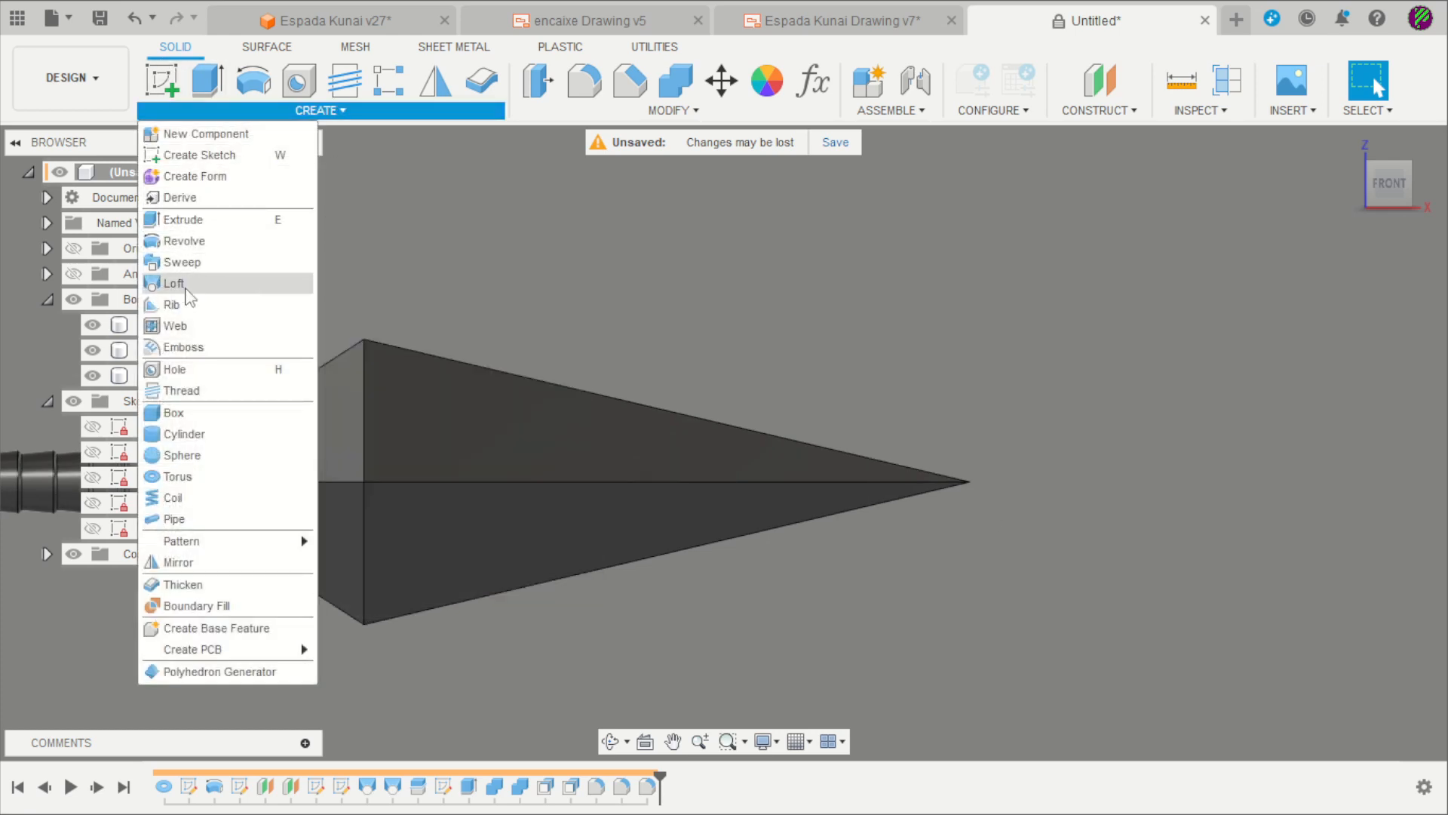
{"action": "scroll", "coordinate": [1033, 459], "scroll_direction": "down", "scroll_amount": 3}
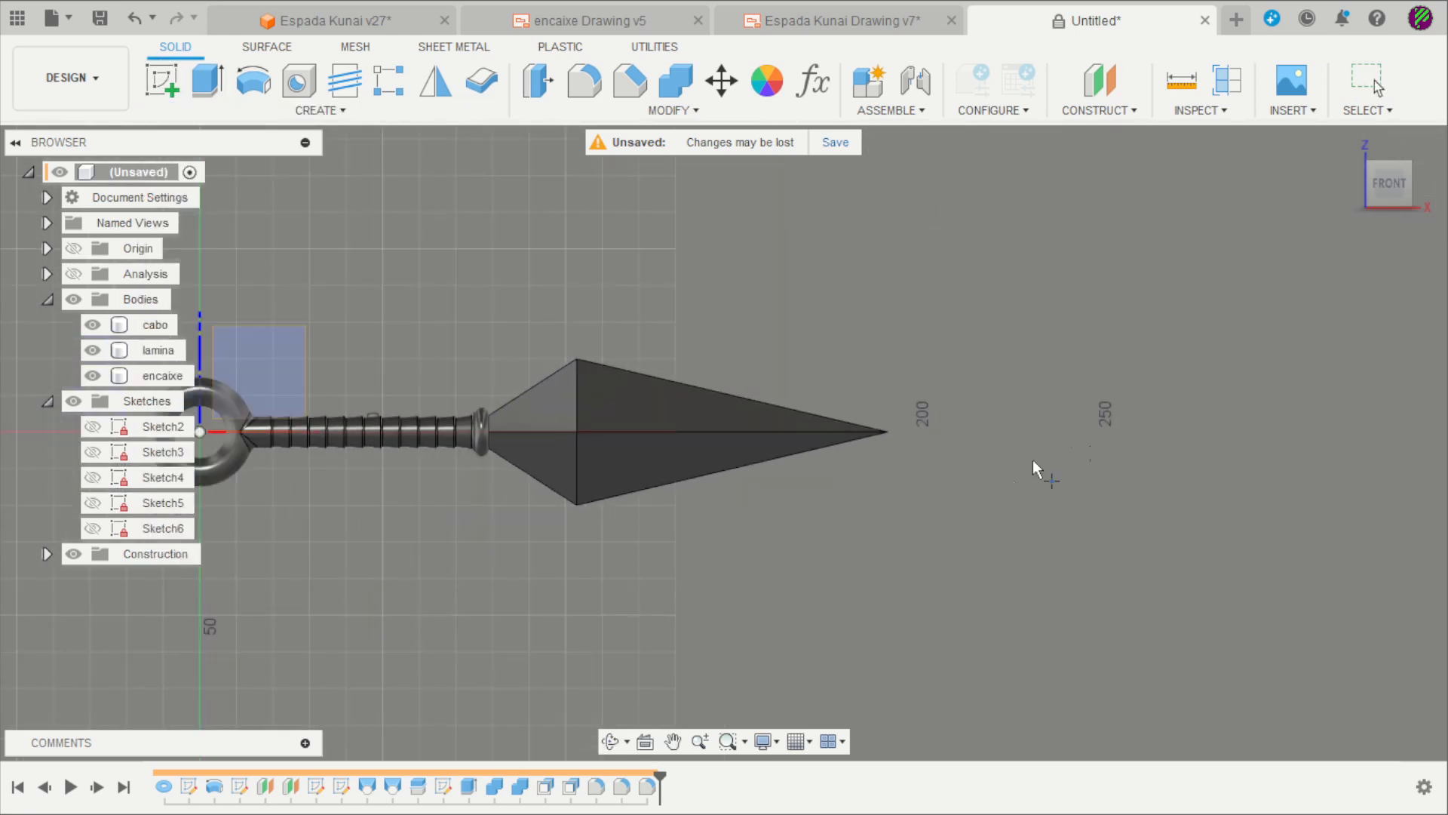
{"action": "middle_click_drag", "start_coordinate": [1034, 459], "coordinate": [898, 523], "text": "shift"}
{"action": "left_click", "coordinate": [521, 333]}
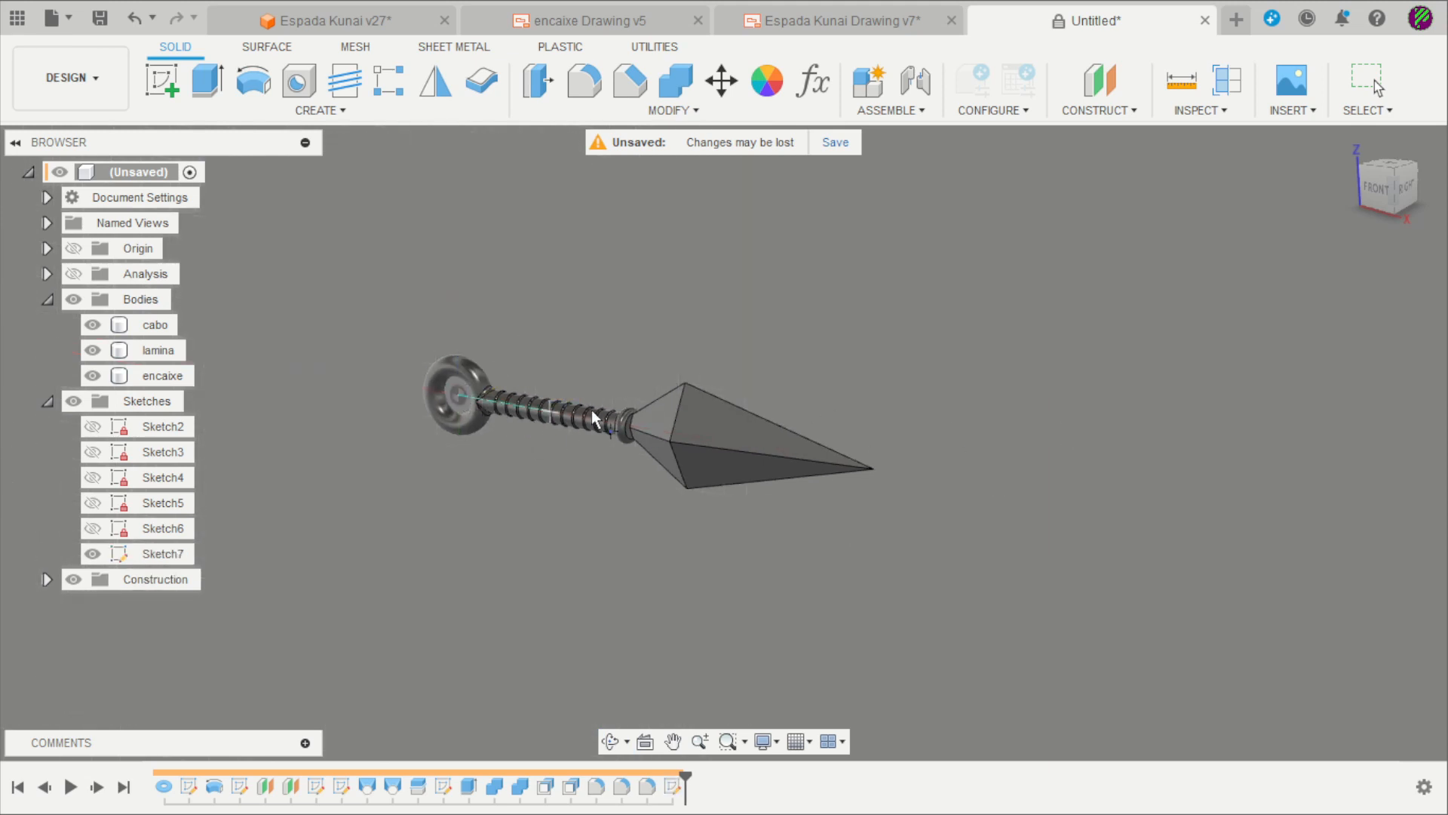
{"action": "left_click", "coordinate": [905, 474]}
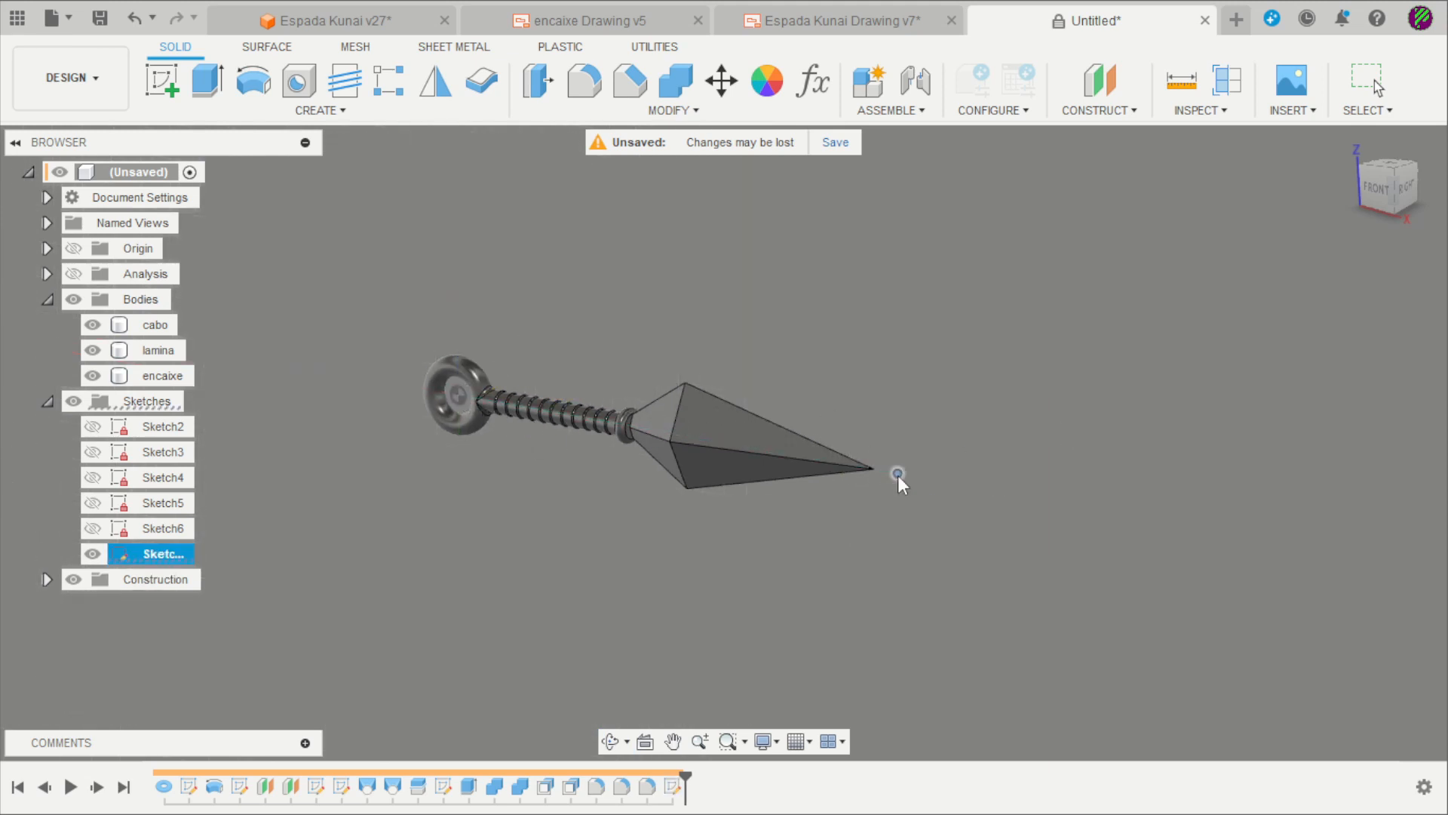
{"action": "scroll", "coordinate": [905, 472], "scroll_direction": "up", "scroll_amount": 5}
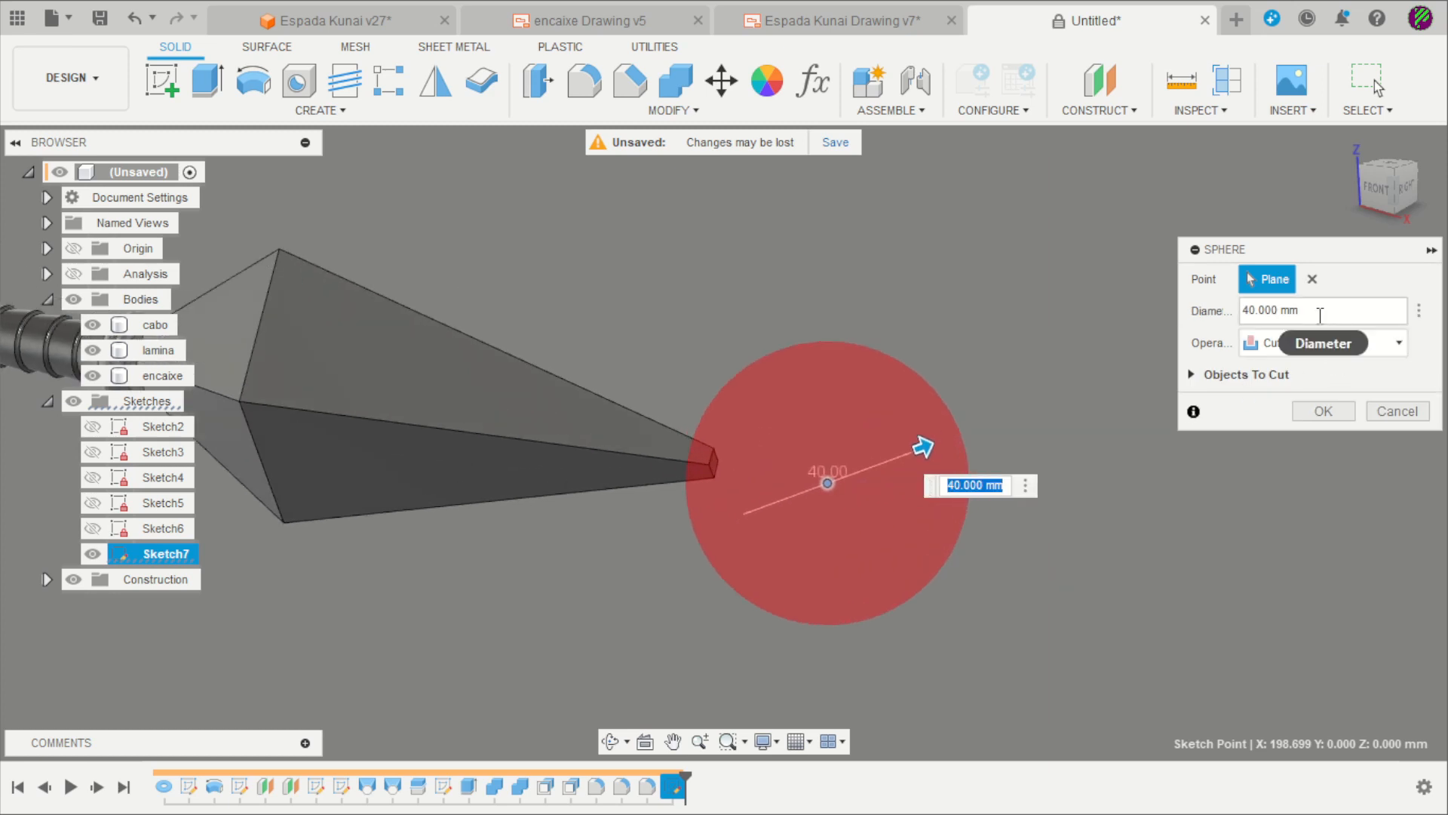
{"action": "left_click", "coordinate": [1247, 317]}
{"action": "type", "text": "10"}
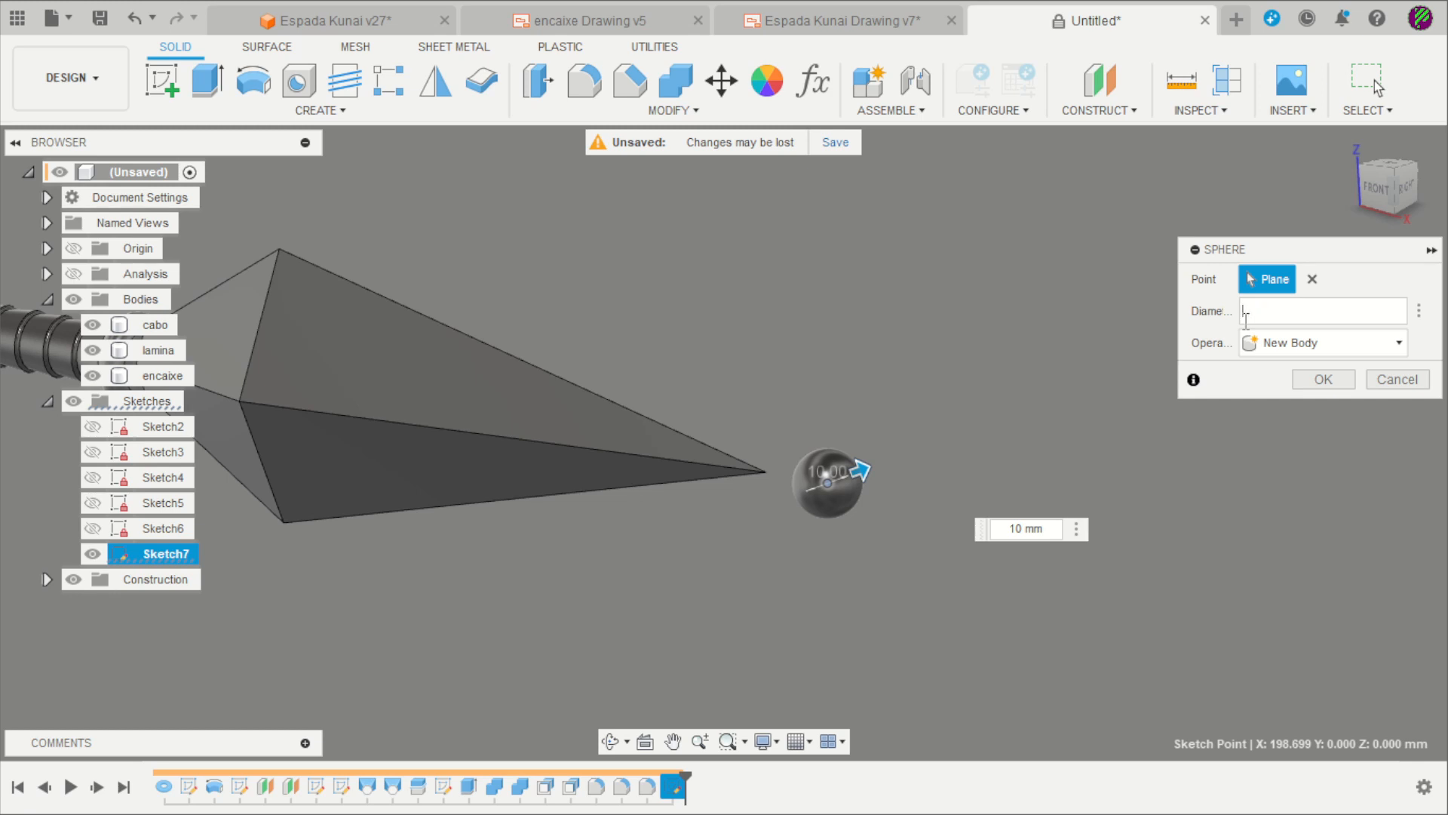
{"action": "key", "text": "Return"}
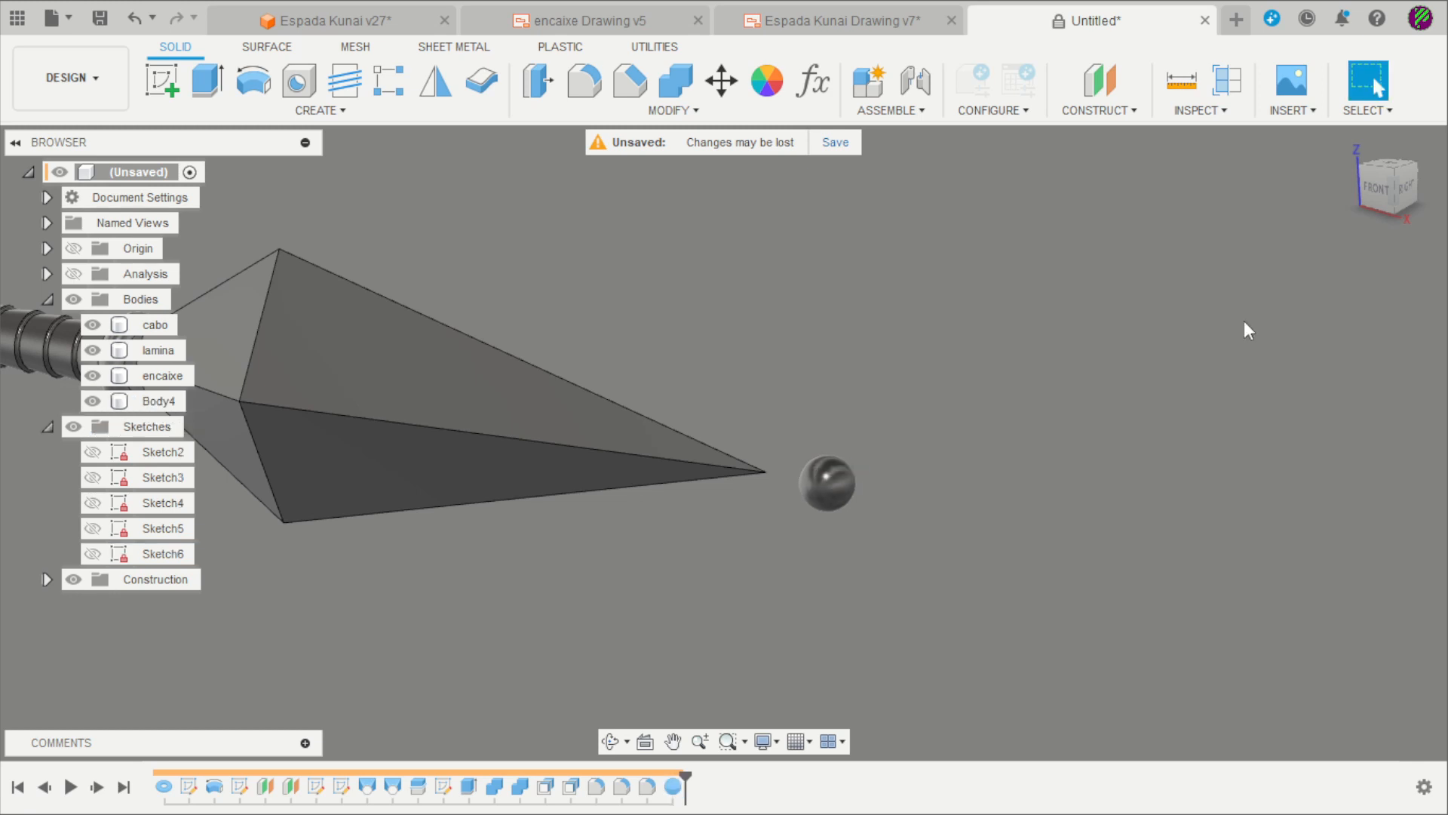
- Move the sphere body about -13.8 mm along X so it covers the blade tip
{"action": "left_click", "coordinate": [1379, 185]}
{"action": "scroll", "coordinate": [999, 276], "scroll_direction": "down", "scroll_amount": 5}
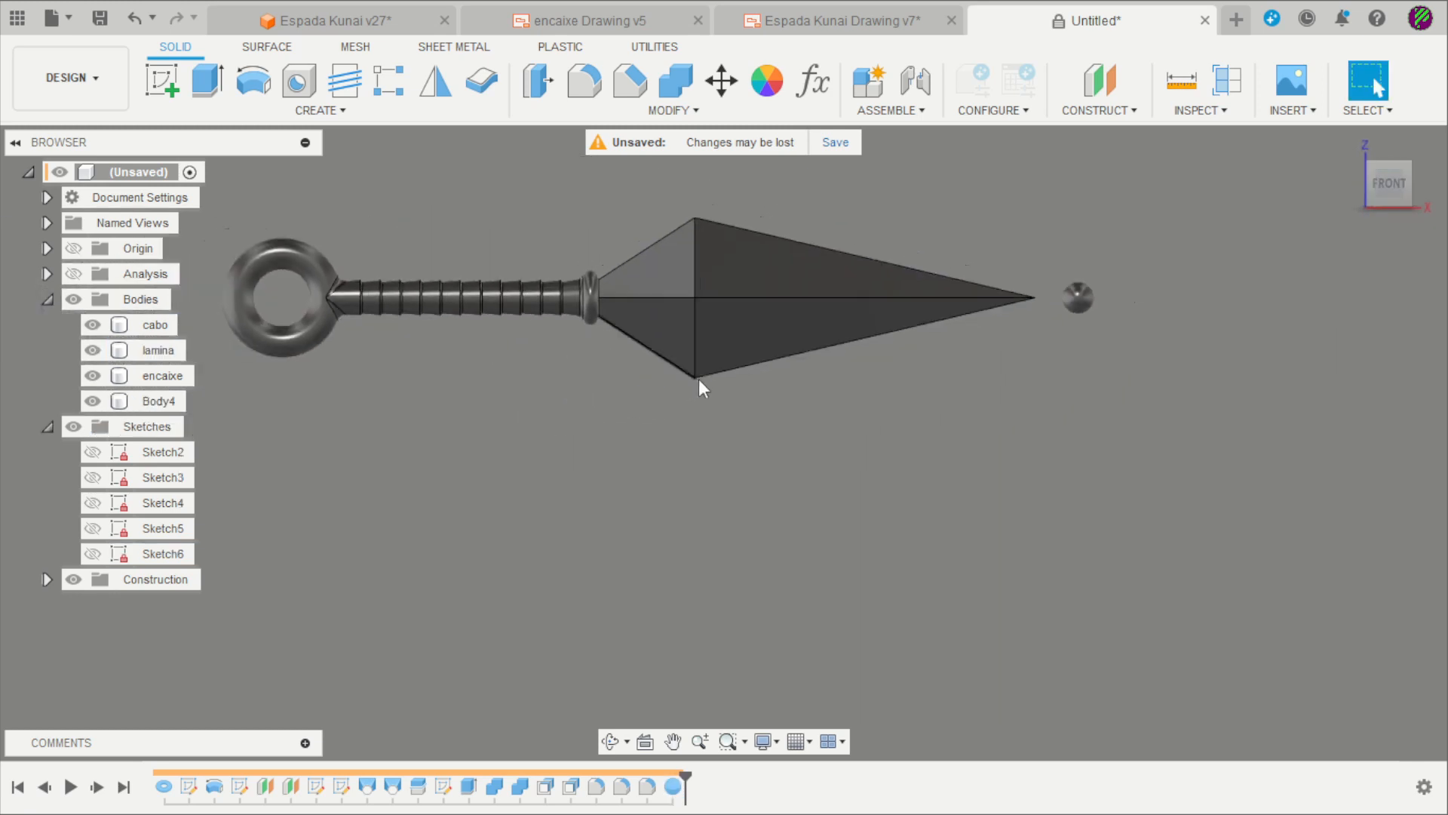
{"action": "scroll", "coordinate": [941, 307], "scroll_direction": "up", "scroll_amount": 7}
{"action": "left_click", "coordinate": [724, 85]}
{"action": "scroll", "coordinate": [898, 314], "scroll_direction": "up", "scroll_amount": 2}
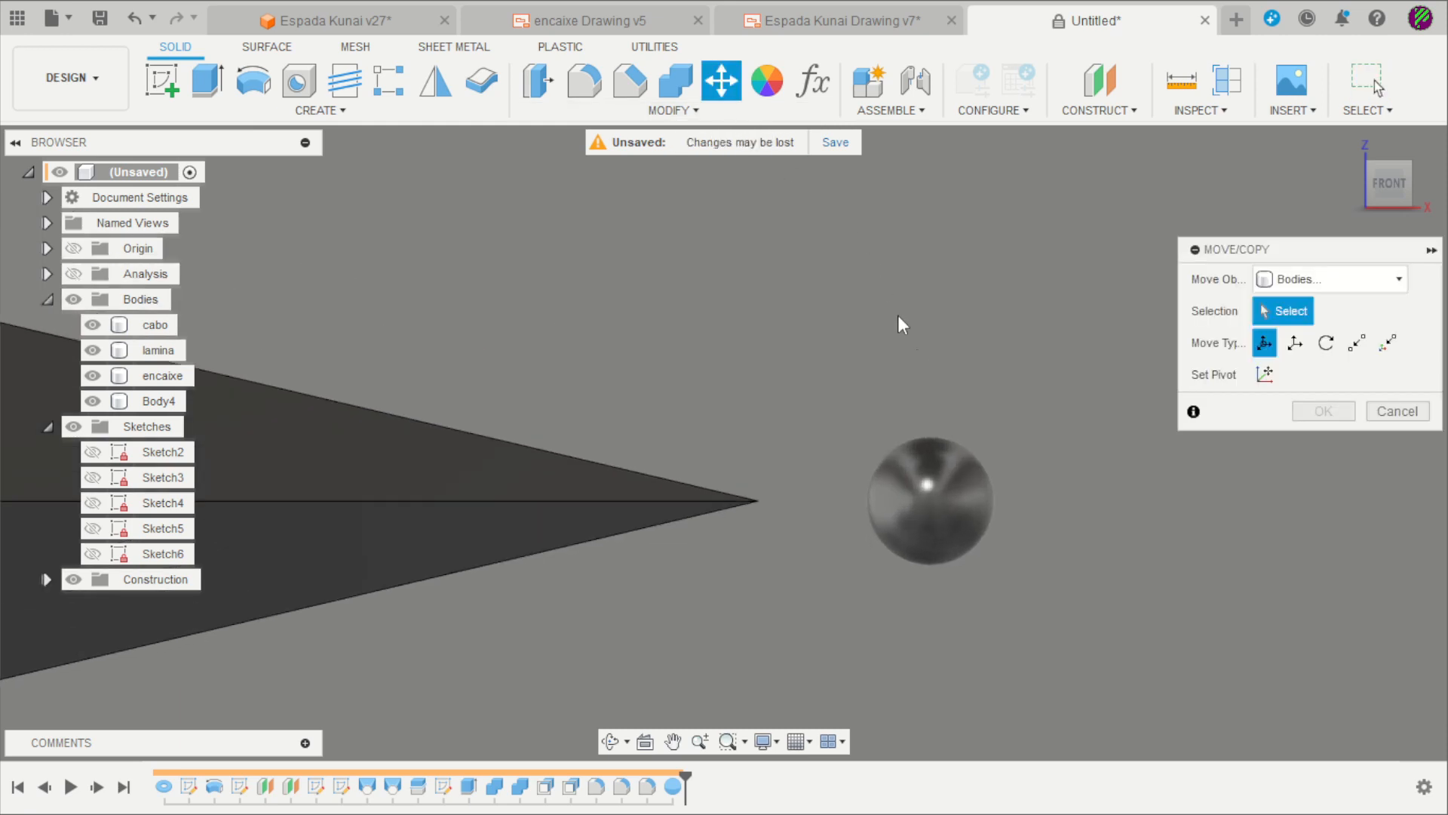
{"action": "left_click", "coordinate": [935, 479]}
{"action": "left_click_drag", "start_coordinate": [978, 502], "coordinate": [751, 502]}
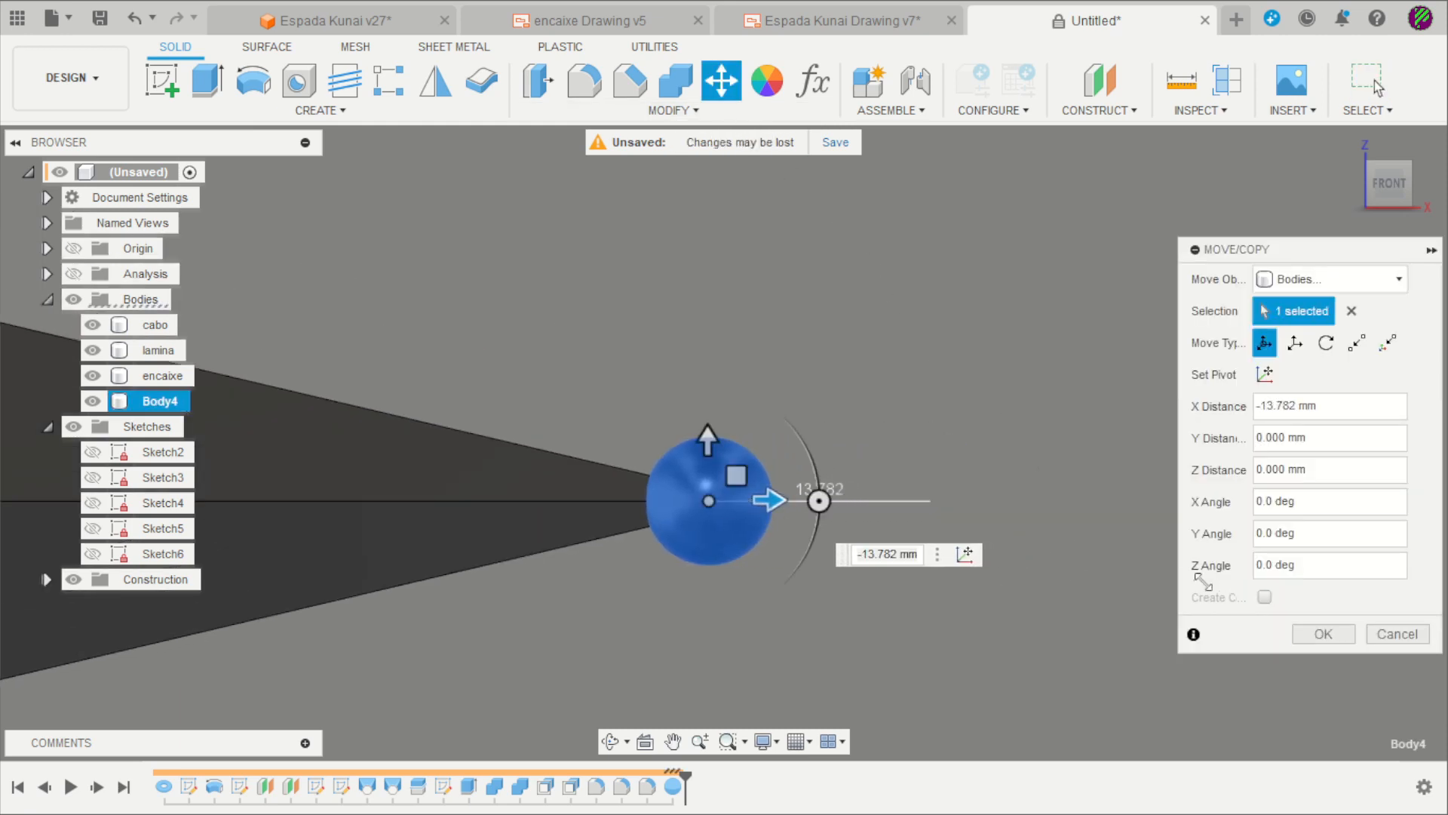
{"action": "key", "text": "Return"}
- Examine the sphere's position on the blade tip from several angles
{"action": "scroll", "coordinate": [1018, 363], "scroll_direction": "down", "scroll_amount": 8}
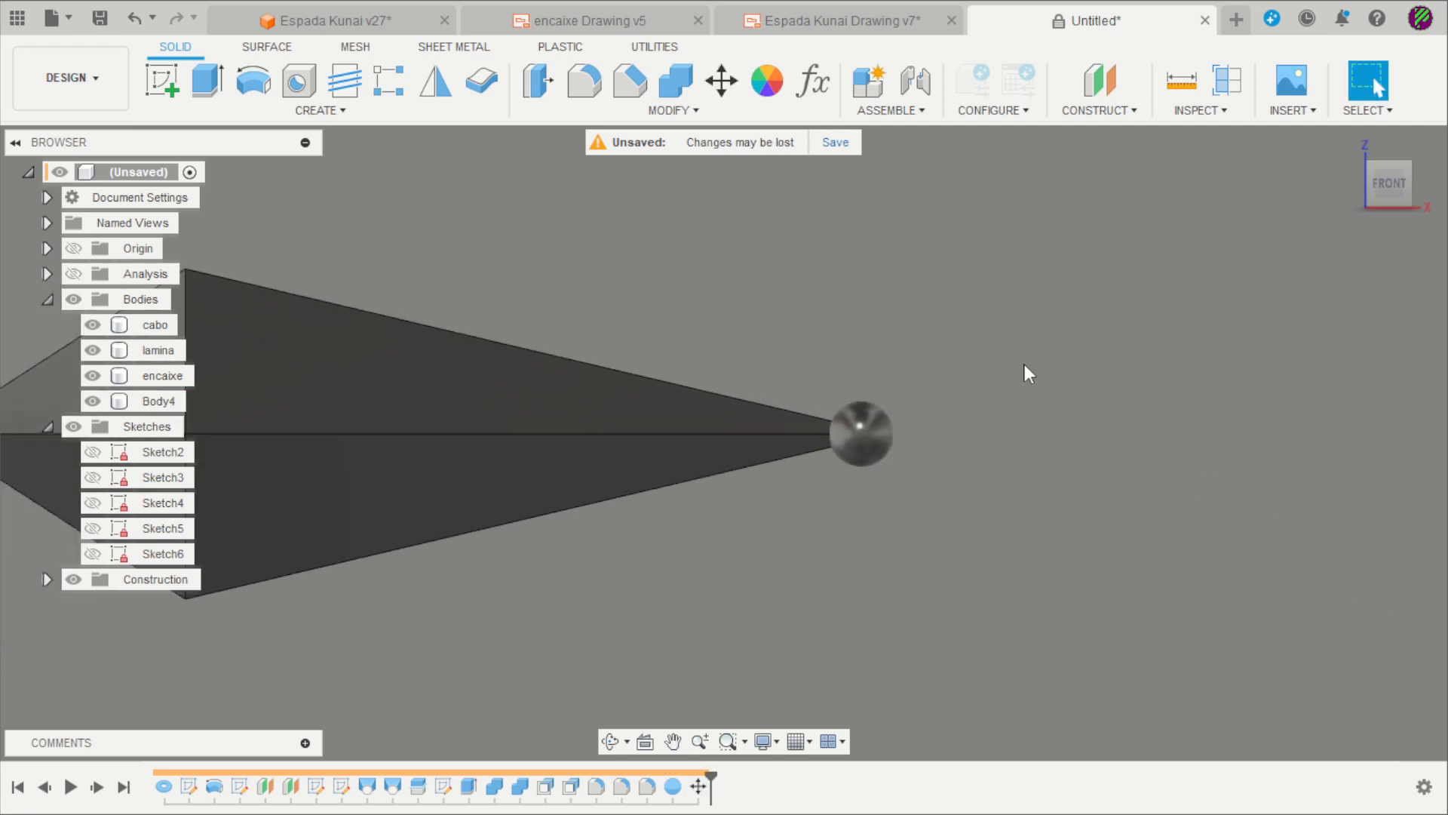
{"action": "middle_click_drag", "start_coordinate": [949, 514], "coordinate": [849, 522], "text": "shift"}
{"action": "scroll", "coordinate": [875, 445], "scroll_direction": "up", "scroll_amount": 3}
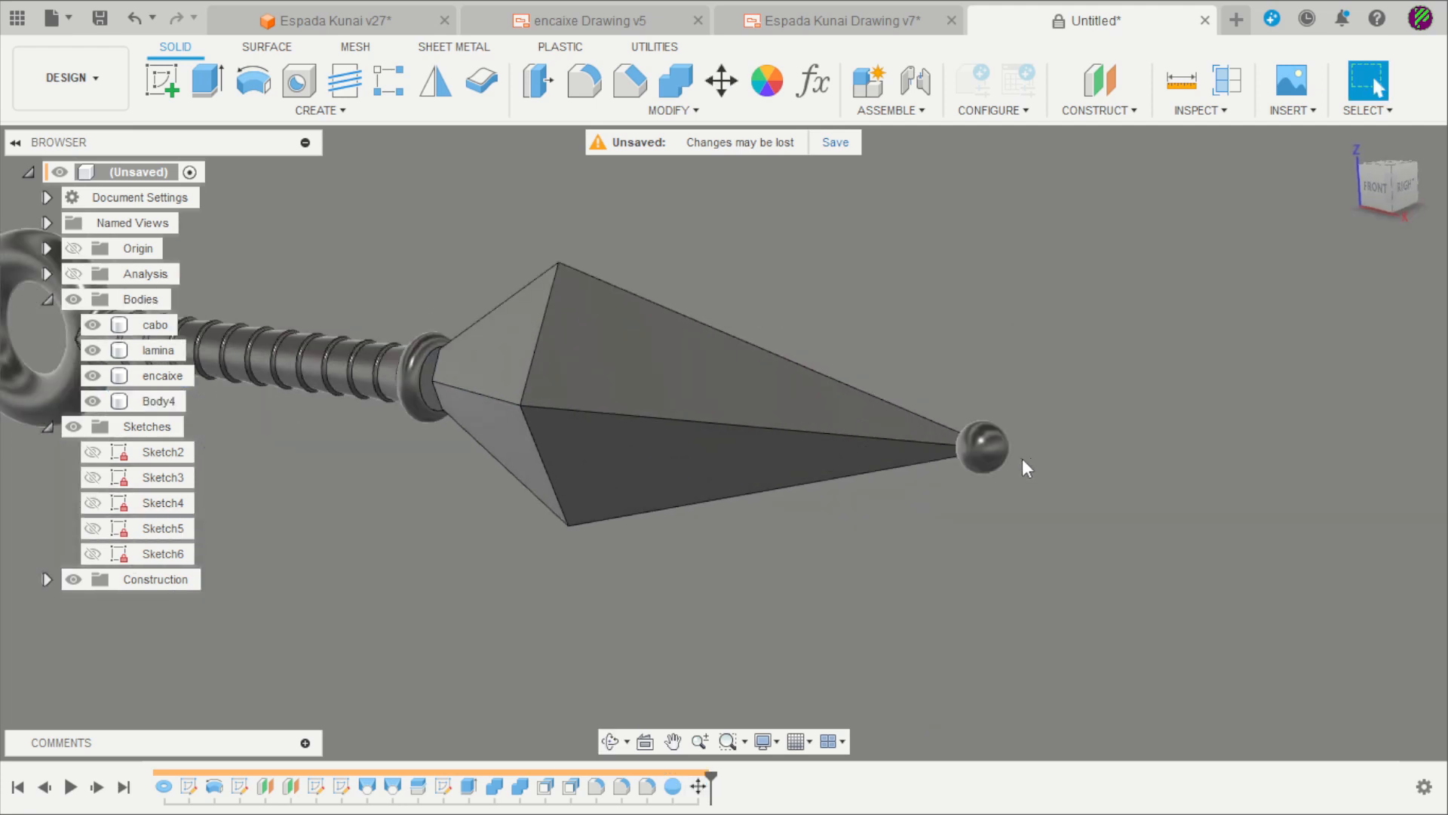
{"action": "scroll", "coordinate": [1039, 476], "scroll_direction": "down", "scroll_amount": 4}
{"action": "middle_click_drag", "start_coordinate": [860, 343], "coordinate": [1067, 365], "text": "shift"}
{"action": "scroll", "coordinate": [1067, 407], "scroll_direction": "up", "scroll_amount": 4}
{"action": "middle_click_drag", "start_coordinate": [1067, 454], "coordinate": [1008, 439], "text": "shift"}
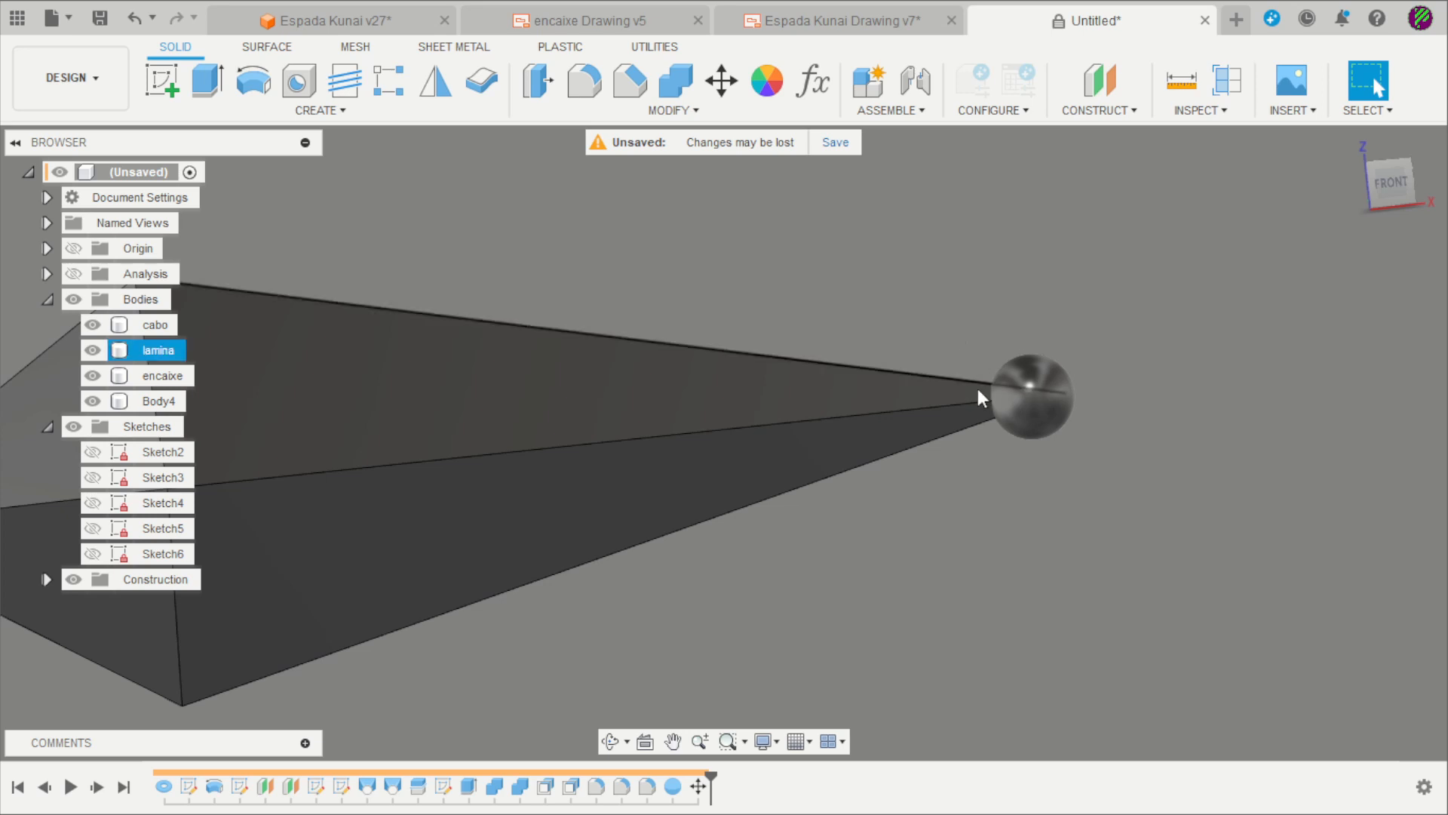
{"action": "scroll", "coordinate": [1019, 288], "scroll_direction": "down", "scroll_amount": 3}
{"action": "middle_click_drag", "start_coordinate": [1021, 287], "coordinate": [1093, 337], "text": "shift"}
{"action": "scroll", "coordinate": [981, 379], "scroll_direction": "up", "scroll_amount": 4}
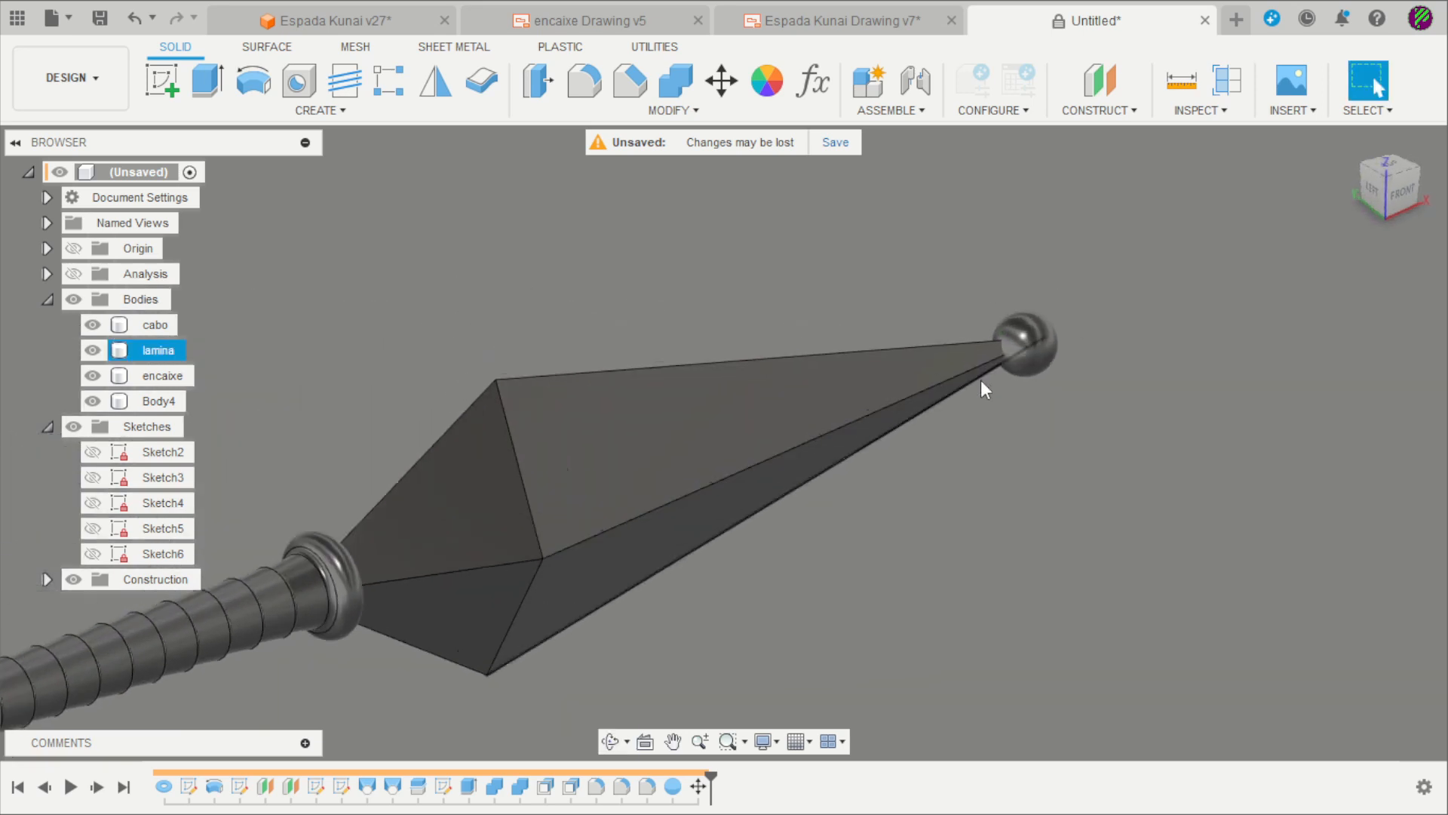
- Delete the sphere feature together with its move feature from the design history
{"action": "scroll", "coordinate": [1101, 296], "scroll_direction": "down", "scroll_amount": 5}
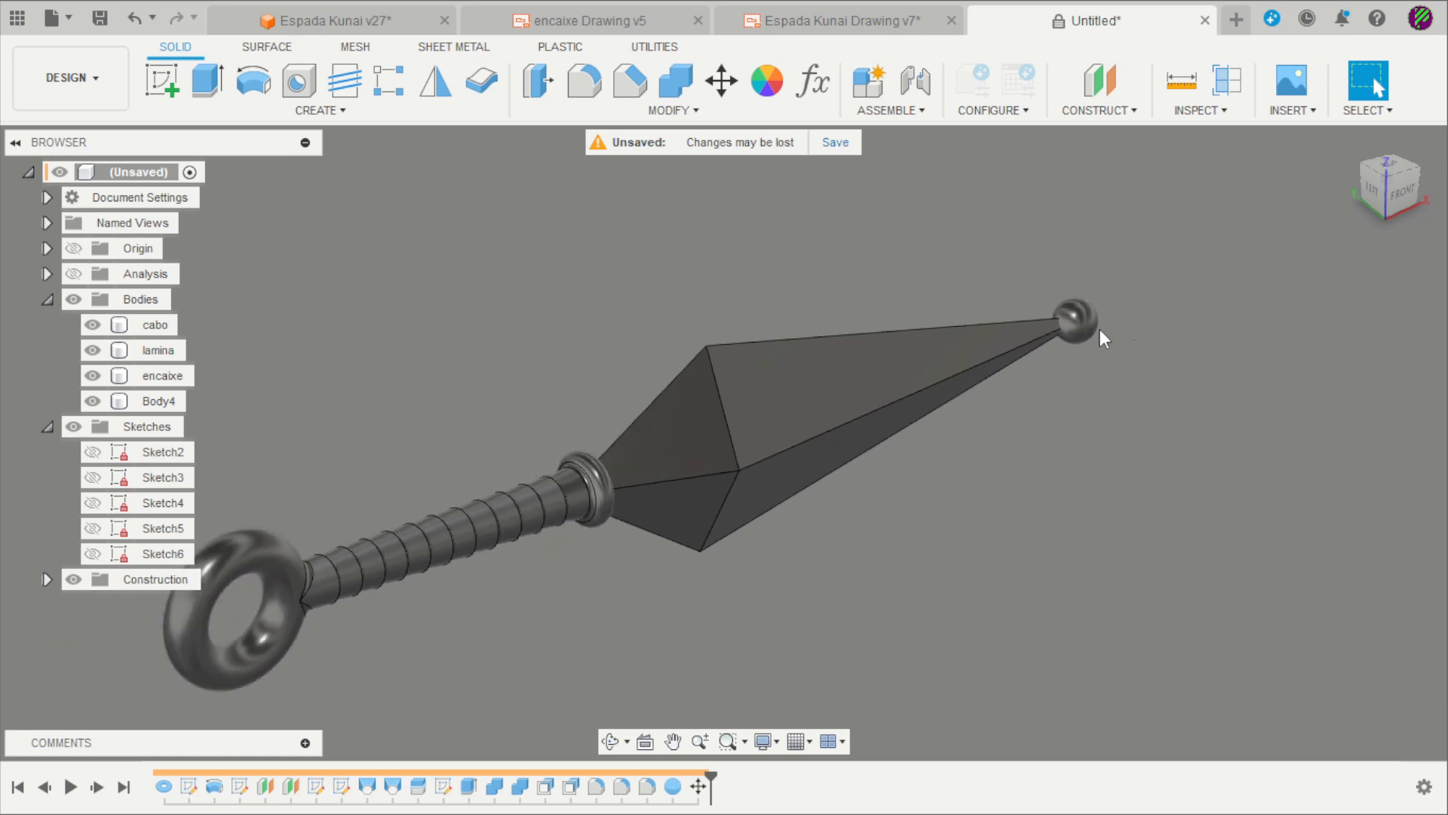
{"action": "left_click", "coordinate": [672, 787]}
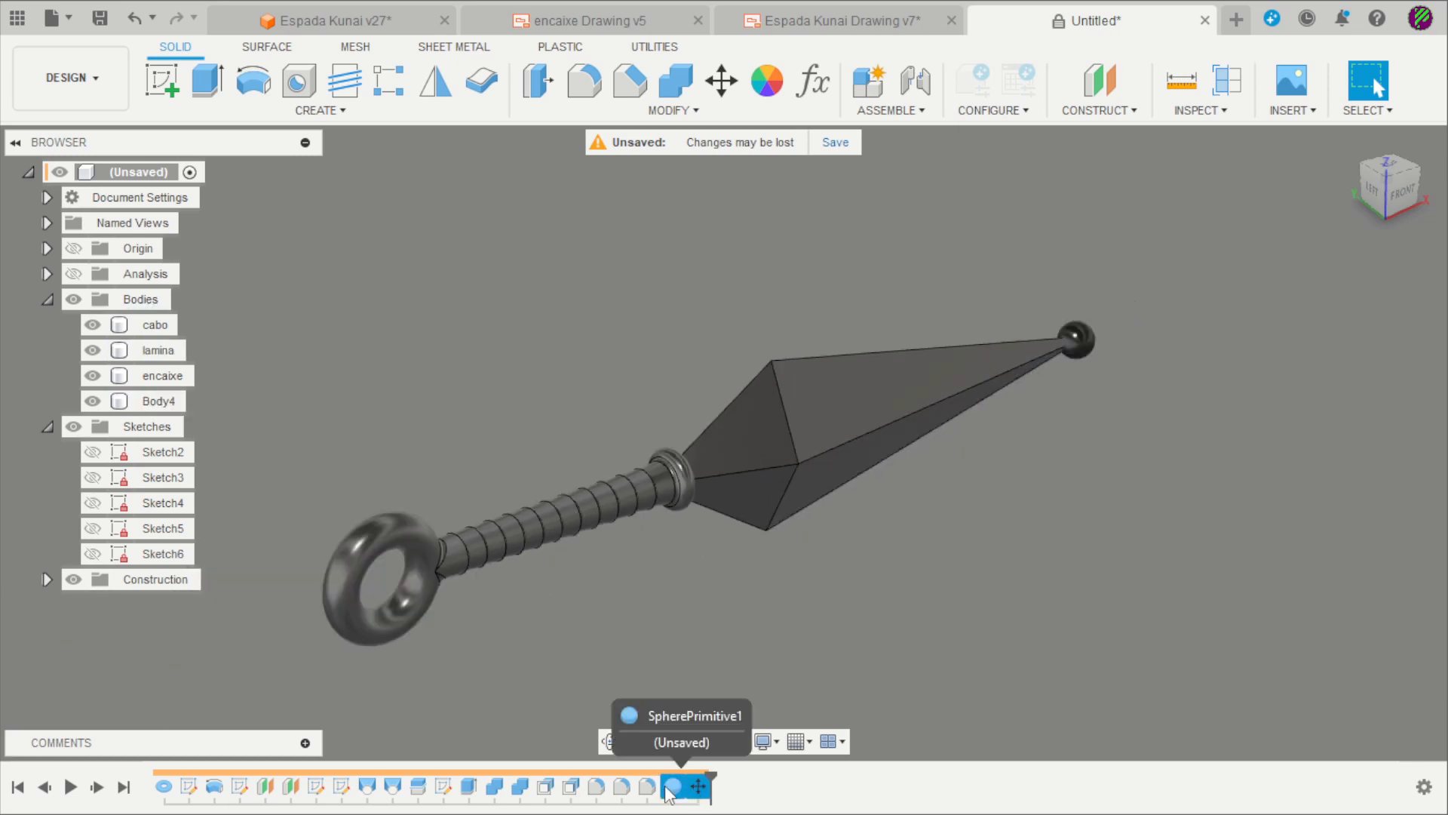
{"action": "key", "text": "Delete"}
- Apply the Paint - Enamel Glossy (Black) appearance to the handle and connector bodies
{"action": "scroll", "coordinate": [720, 671], "scroll_direction": "down", "scroll_amount": 2}
{"action": "middle_click_drag", "start_coordinate": [686, 537], "coordinate": [677, 495], "text": "shift"}
{"action": "scroll", "coordinate": [677, 495], "scroll_direction": "up", "scroll_amount": 3}
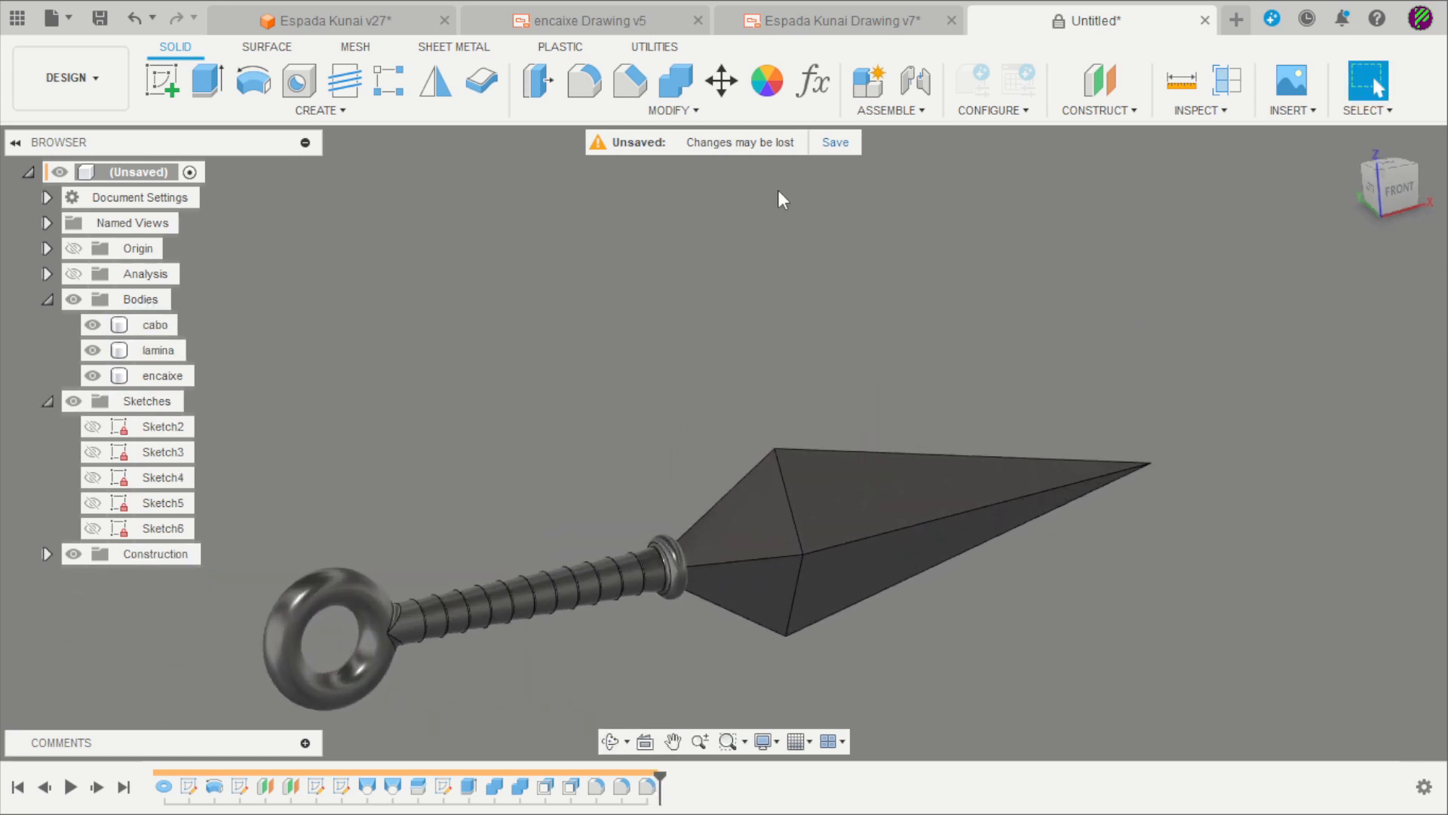
{"action": "left_click", "coordinate": [769, 85]}
{"action": "scroll", "coordinate": [796, 255], "scroll_direction": "down", "scroll_amount": 2}
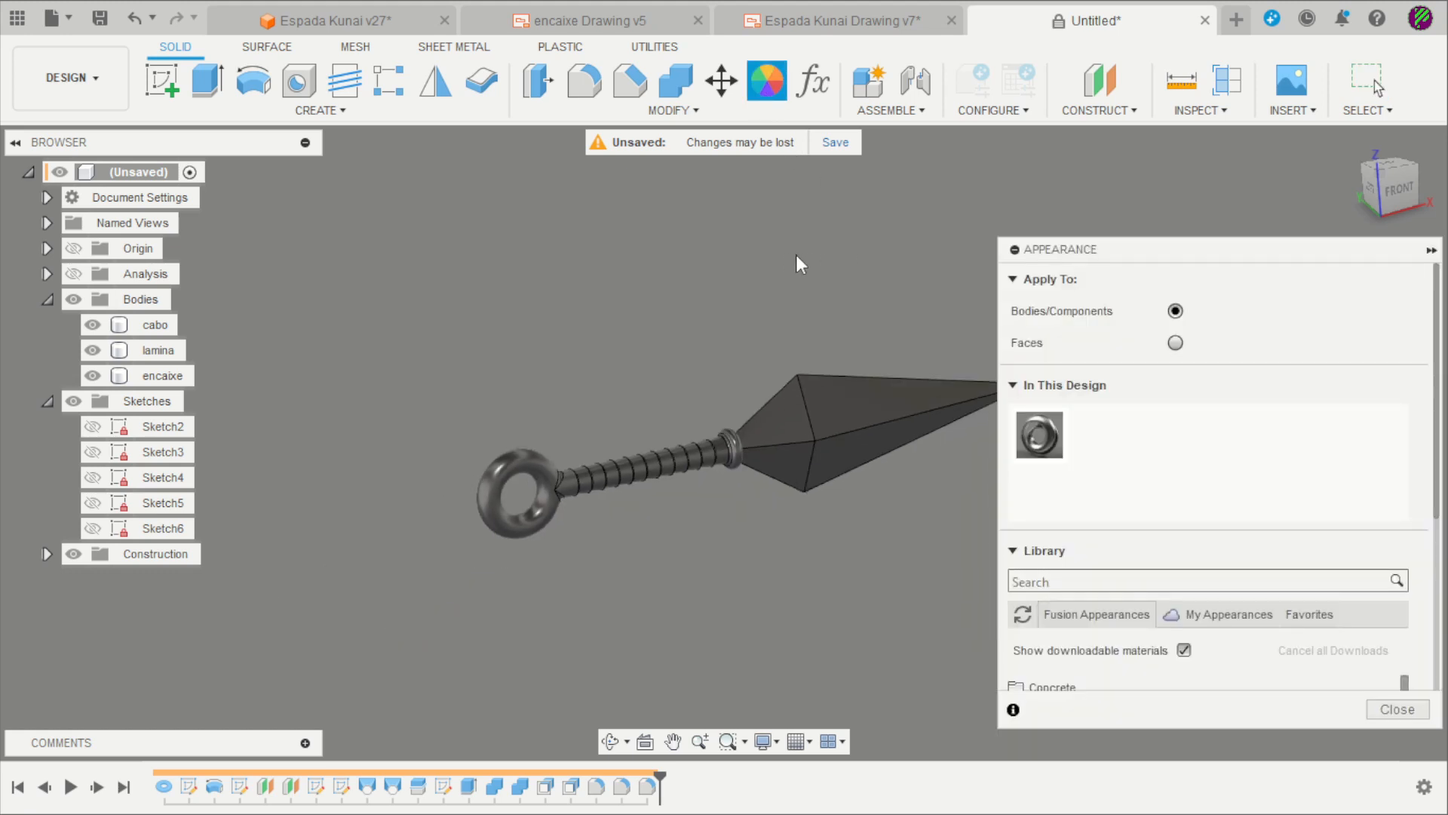
{"action": "scroll", "coordinate": [1115, 422], "scroll_direction": "down", "scroll_amount": 5}
{"action": "scroll", "coordinate": [1119, 520], "scroll_direction": "down", "scroll_amount": 1}
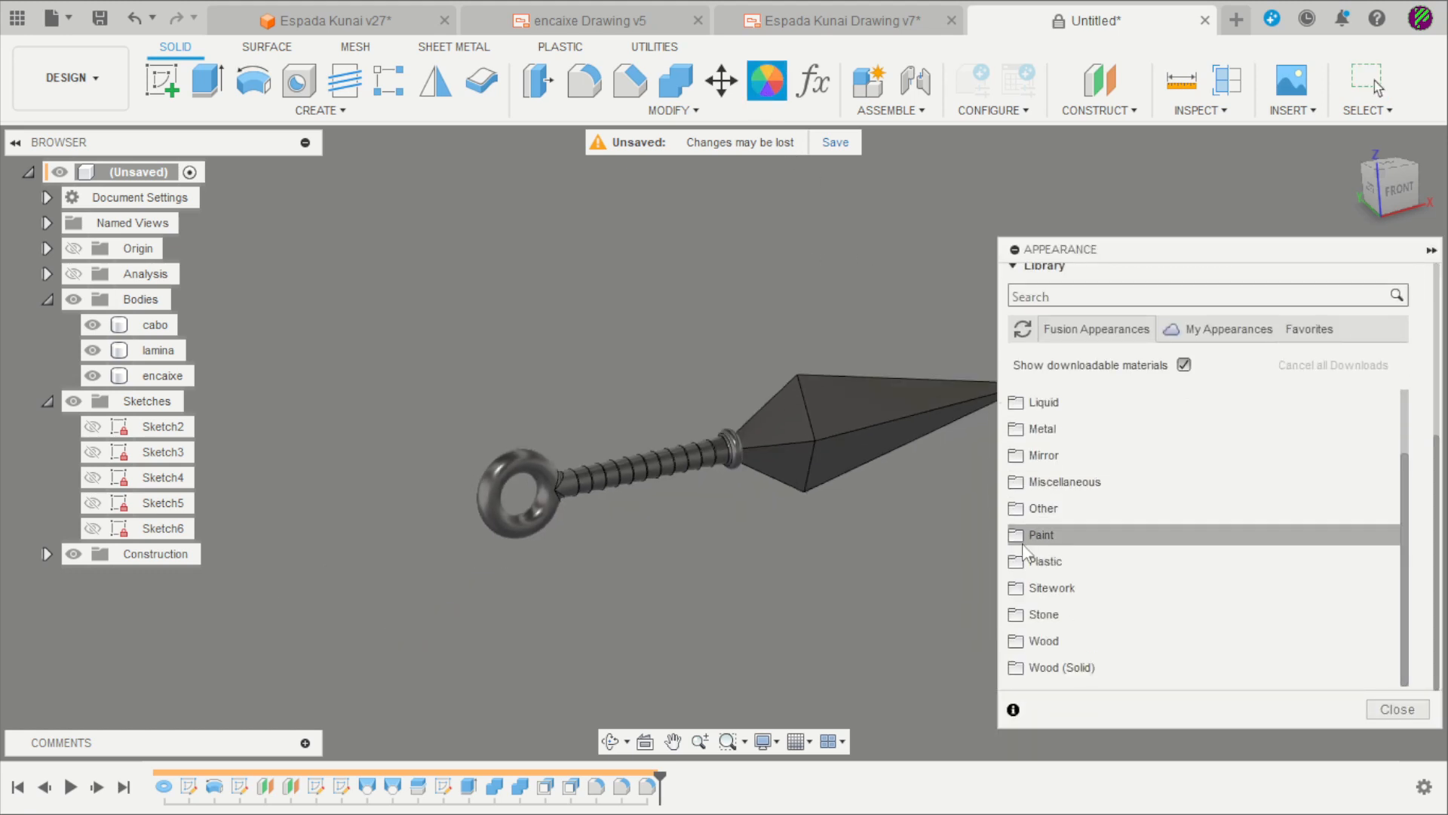
{"action": "left_click", "coordinate": [1027, 538]}
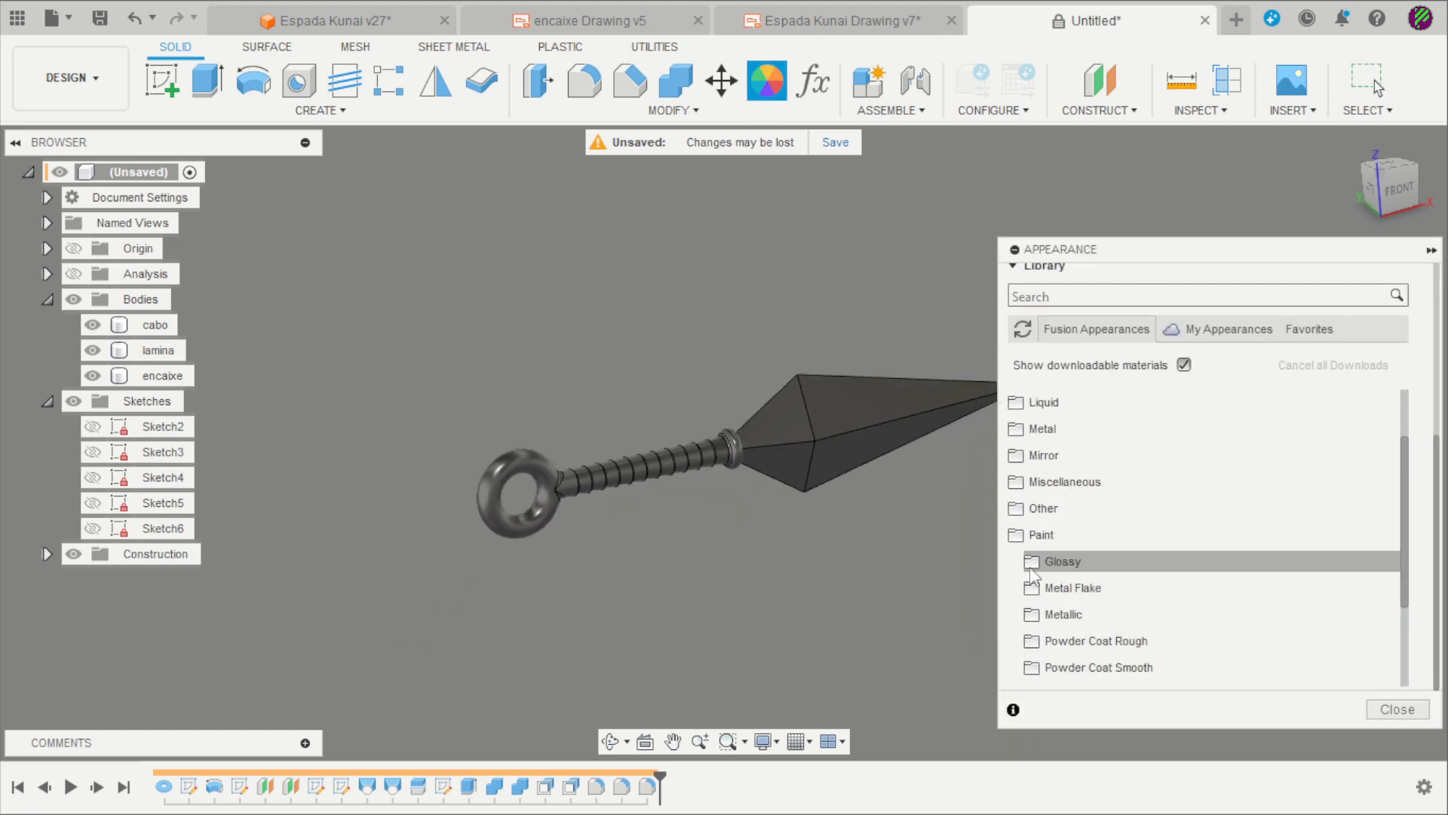
{"action": "left_click", "coordinate": [1030, 568]}
{"action": "scroll", "coordinate": [1051, 598], "scroll_direction": "down", "scroll_amount": 5}
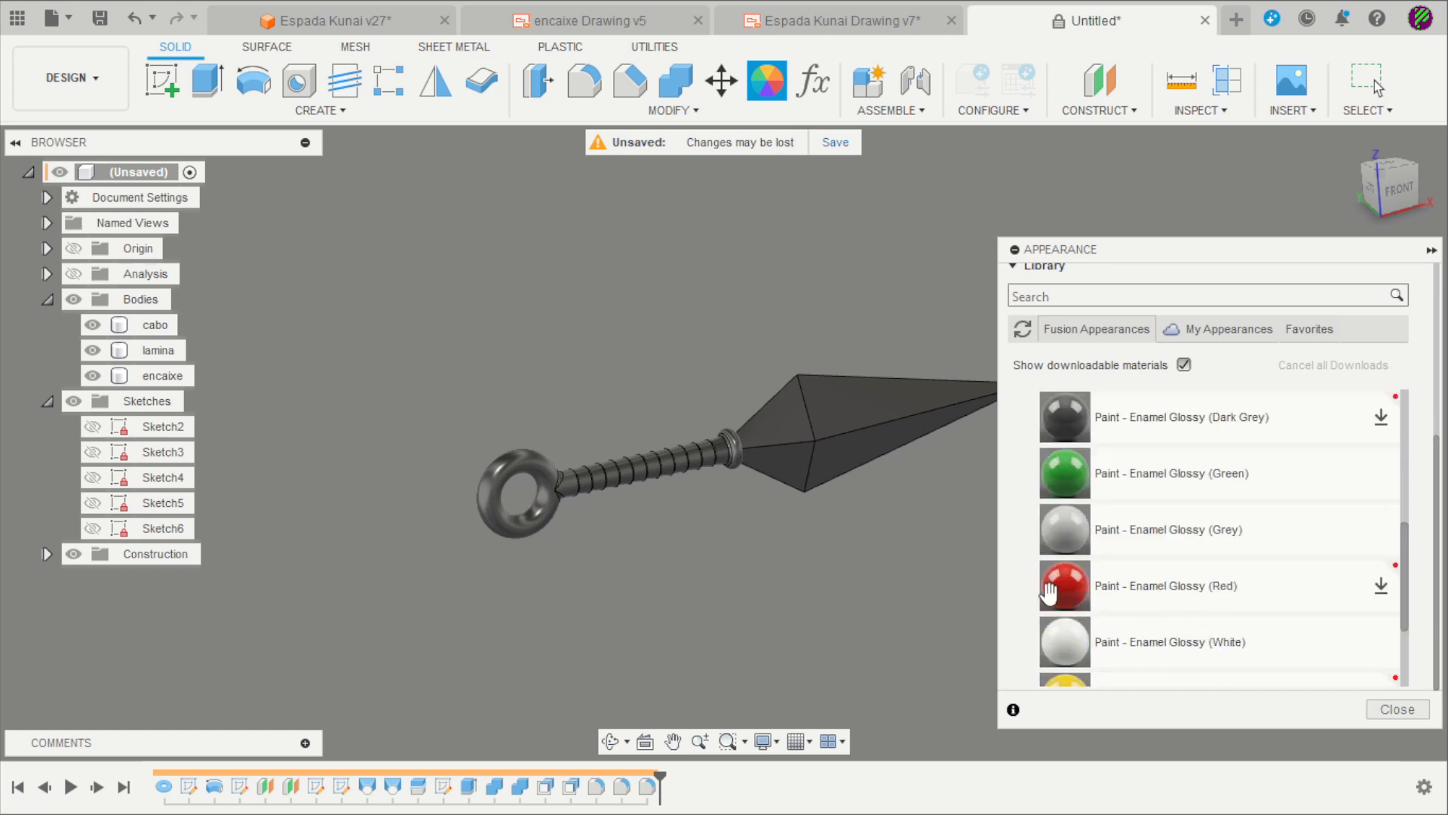
{"action": "scroll", "coordinate": [1051, 598], "scroll_direction": "up", "scroll_amount": 5}
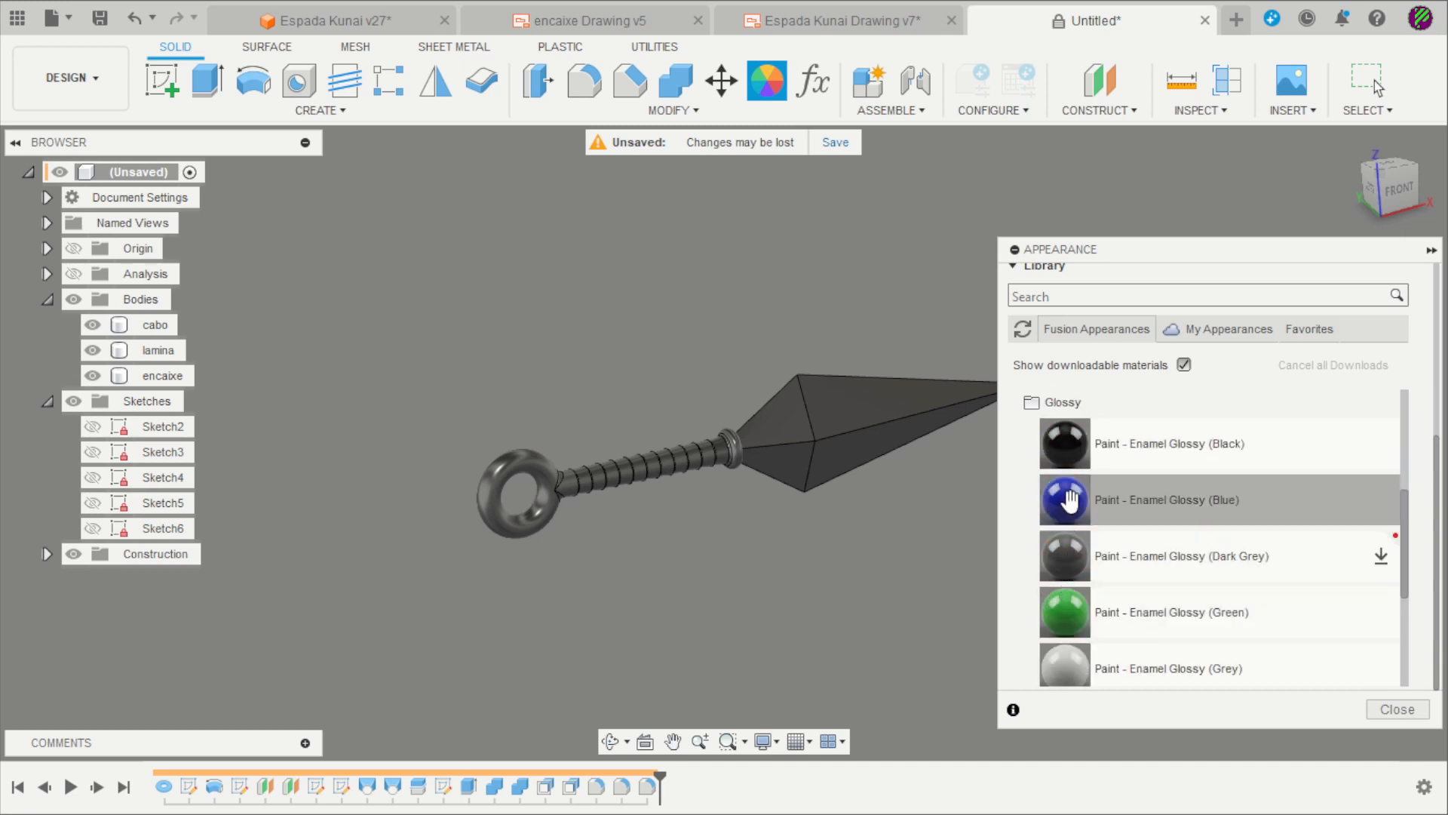
{"action": "left_click_drag", "start_coordinate": [1073, 453], "coordinate": [650, 478]}
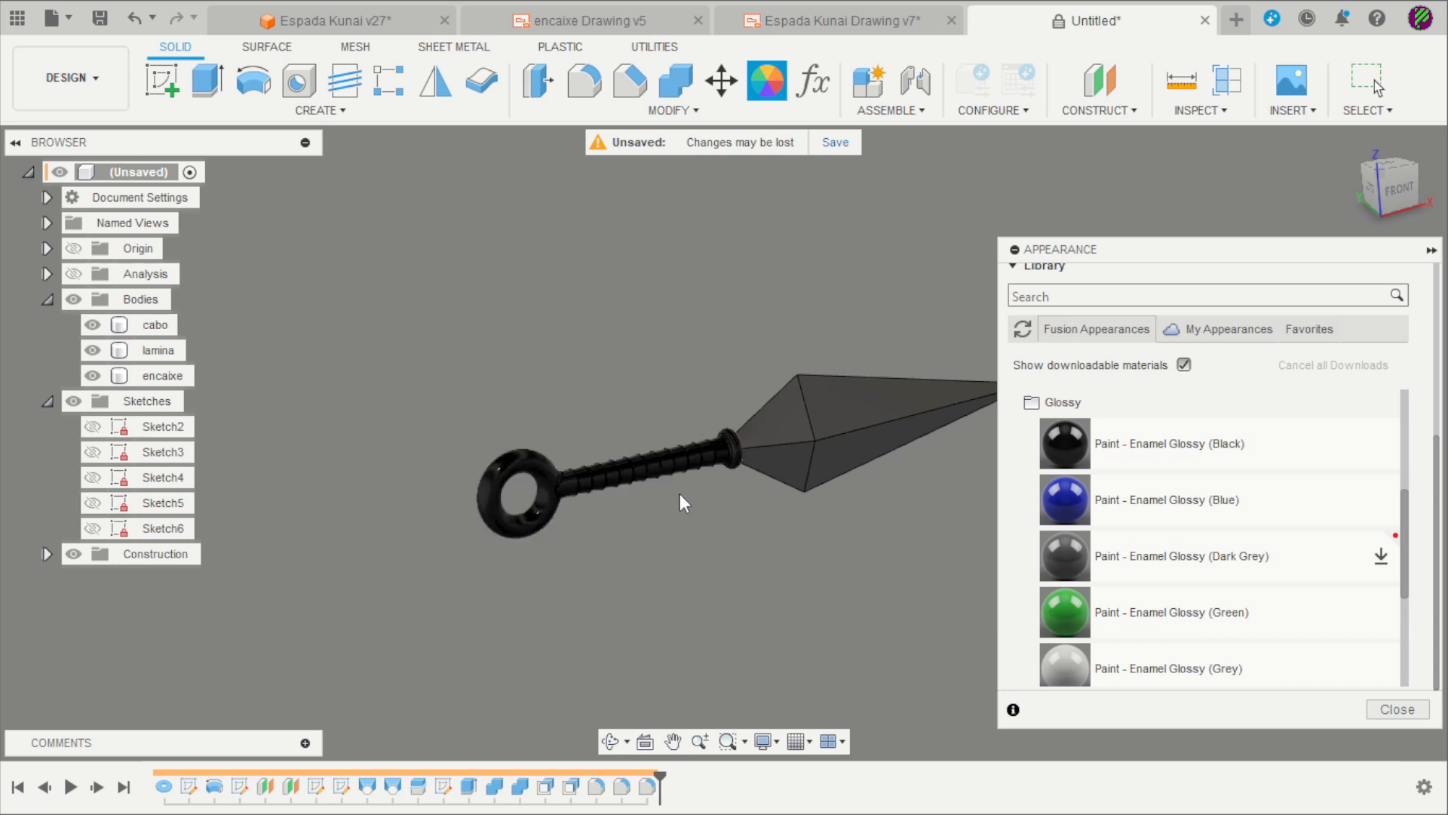
{"action": "scroll", "coordinate": [913, 483], "scroll_direction": "up", "scroll_amount": 1}
{"action": "scroll", "coordinate": [970, 486], "scroll_direction": "up", "scroll_amount": 2}
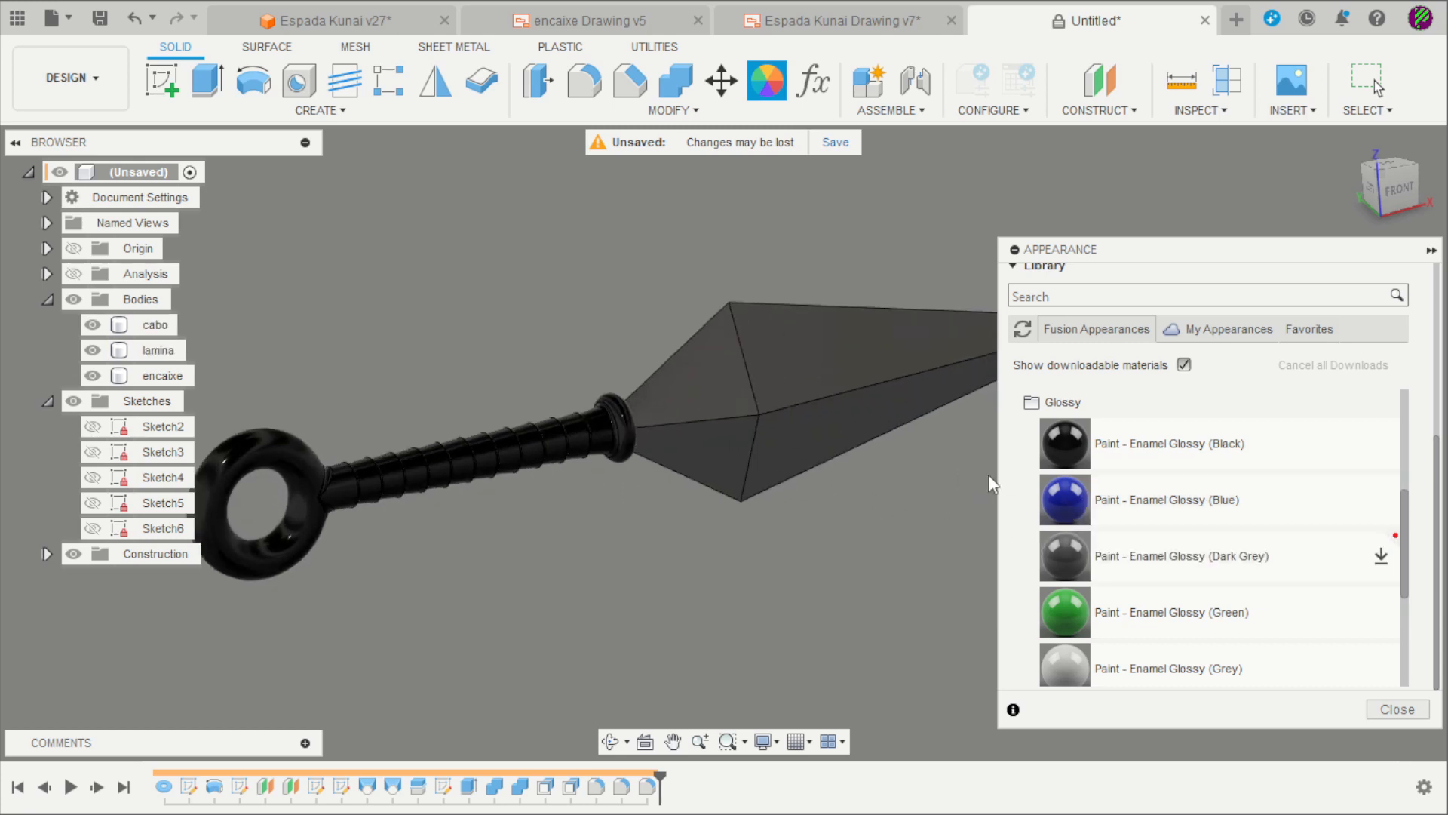
- Apply the Brass - Polished metal appearance to the blade body
{"action": "scroll", "coordinate": [1105, 532], "scroll_direction": "up", "scroll_amount": 3}
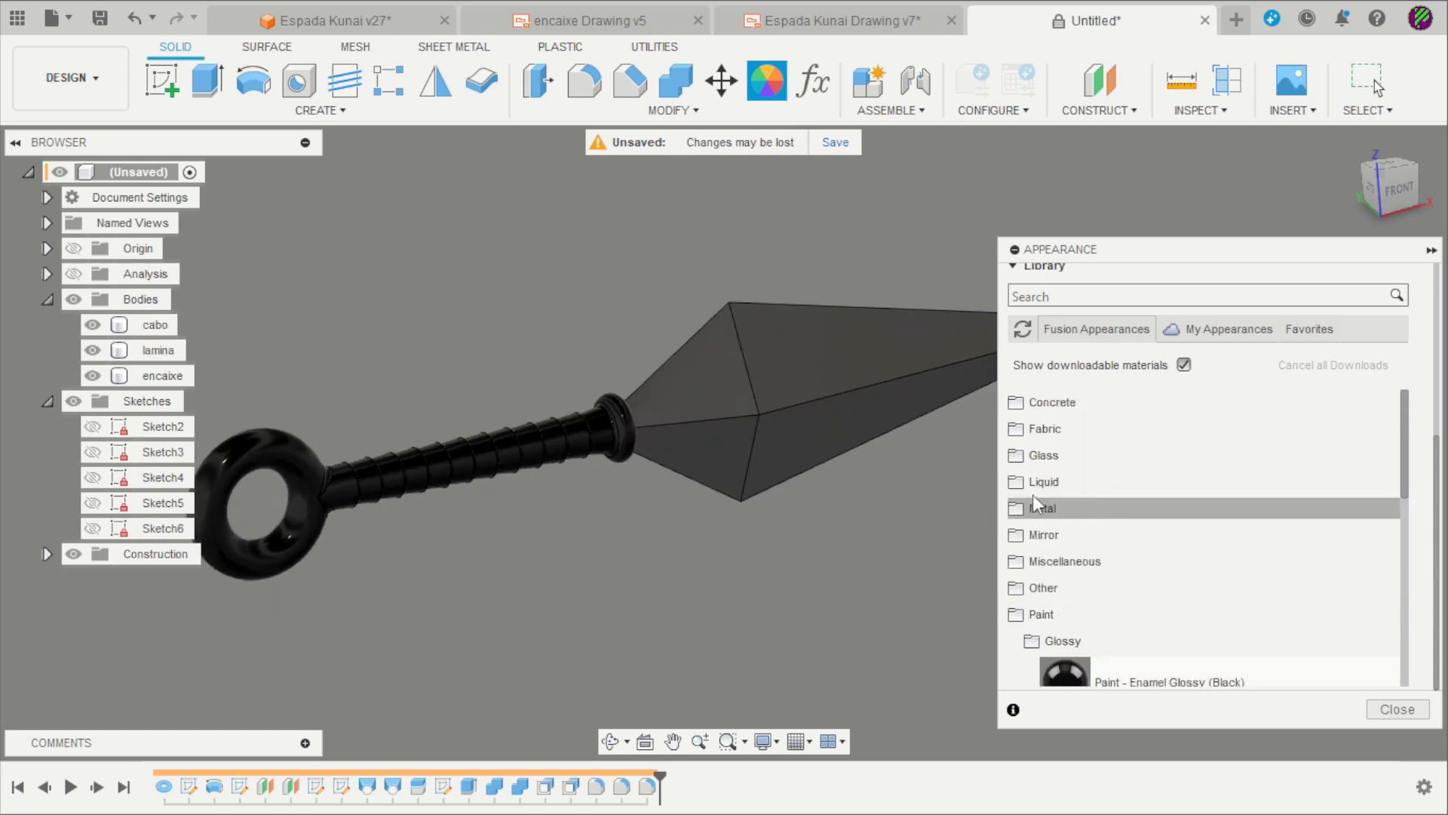
{"action": "scroll", "coordinate": [1016, 451], "scroll_direction": "up", "scroll_amount": 1}
{"action": "scroll", "coordinate": [1020, 494], "scroll_direction": "down", "scroll_amount": 1}
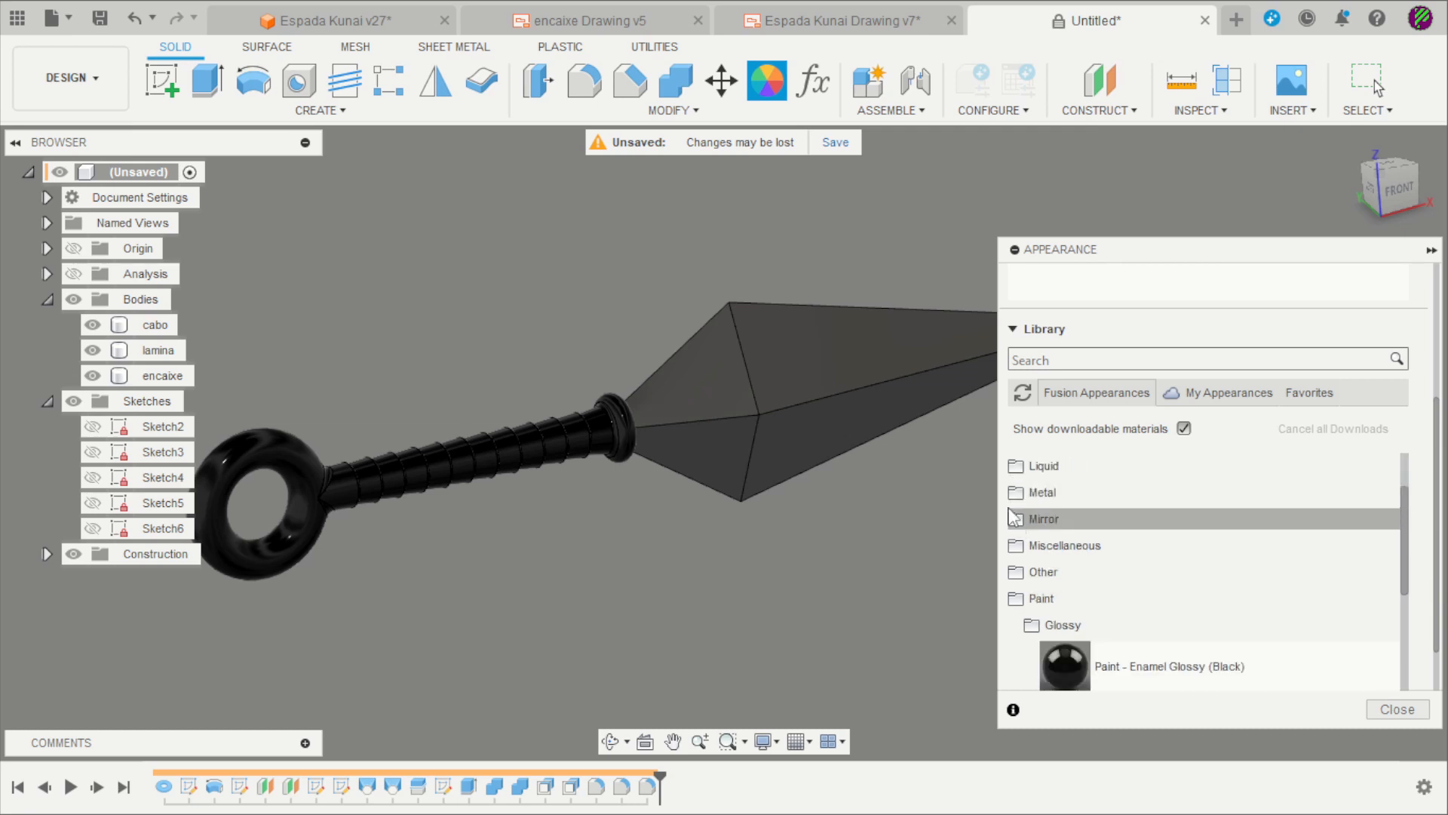
{"action": "left_click", "coordinate": [1026, 492]}
{"action": "scroll", "coordinate": [1033, 520], "scroll_direction": "down", "scroll_amount": 1}
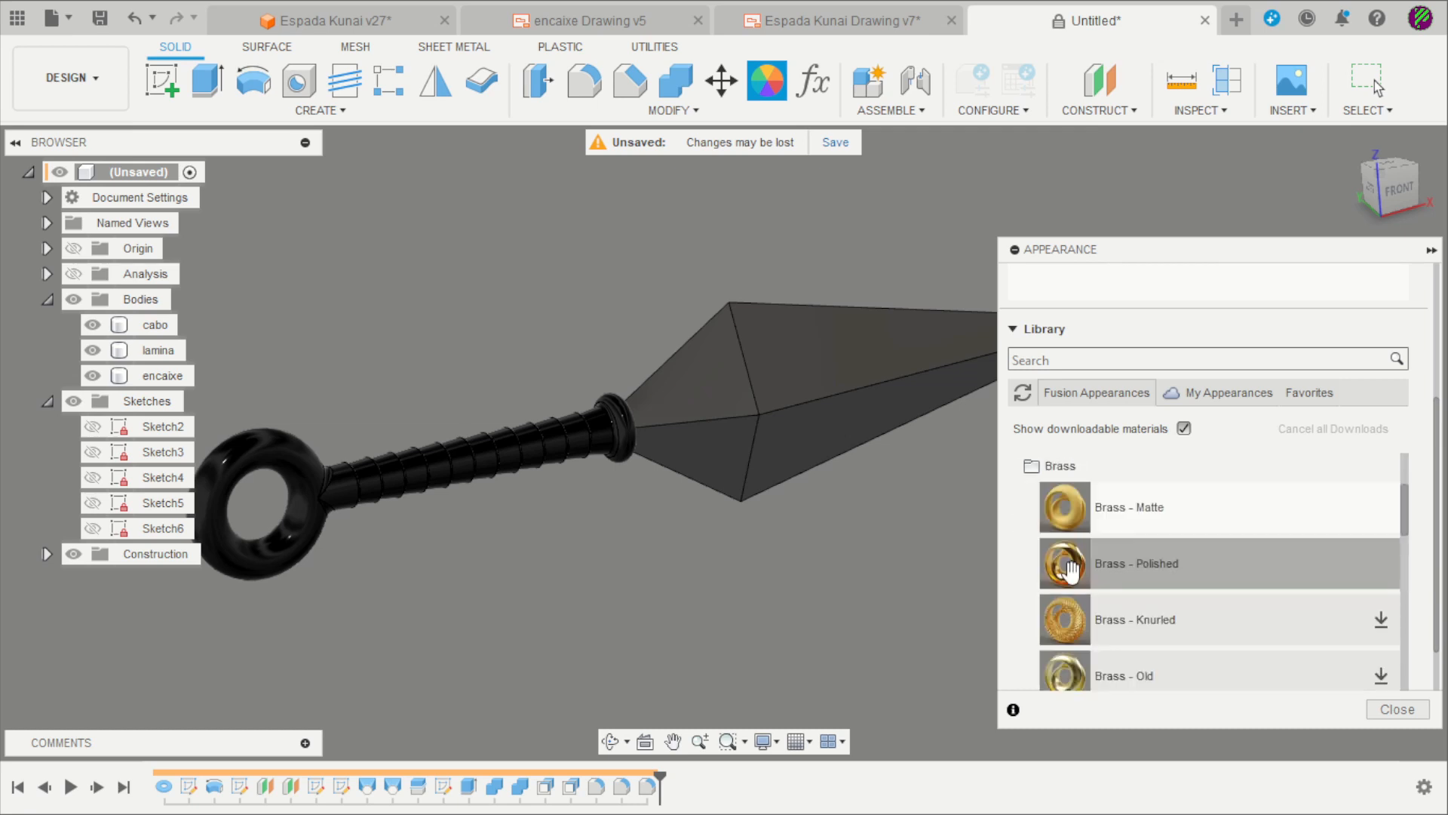
{"action": "left_click_drag", "start_coordinate": [1046, 570], "coordinate": [789, 433]}
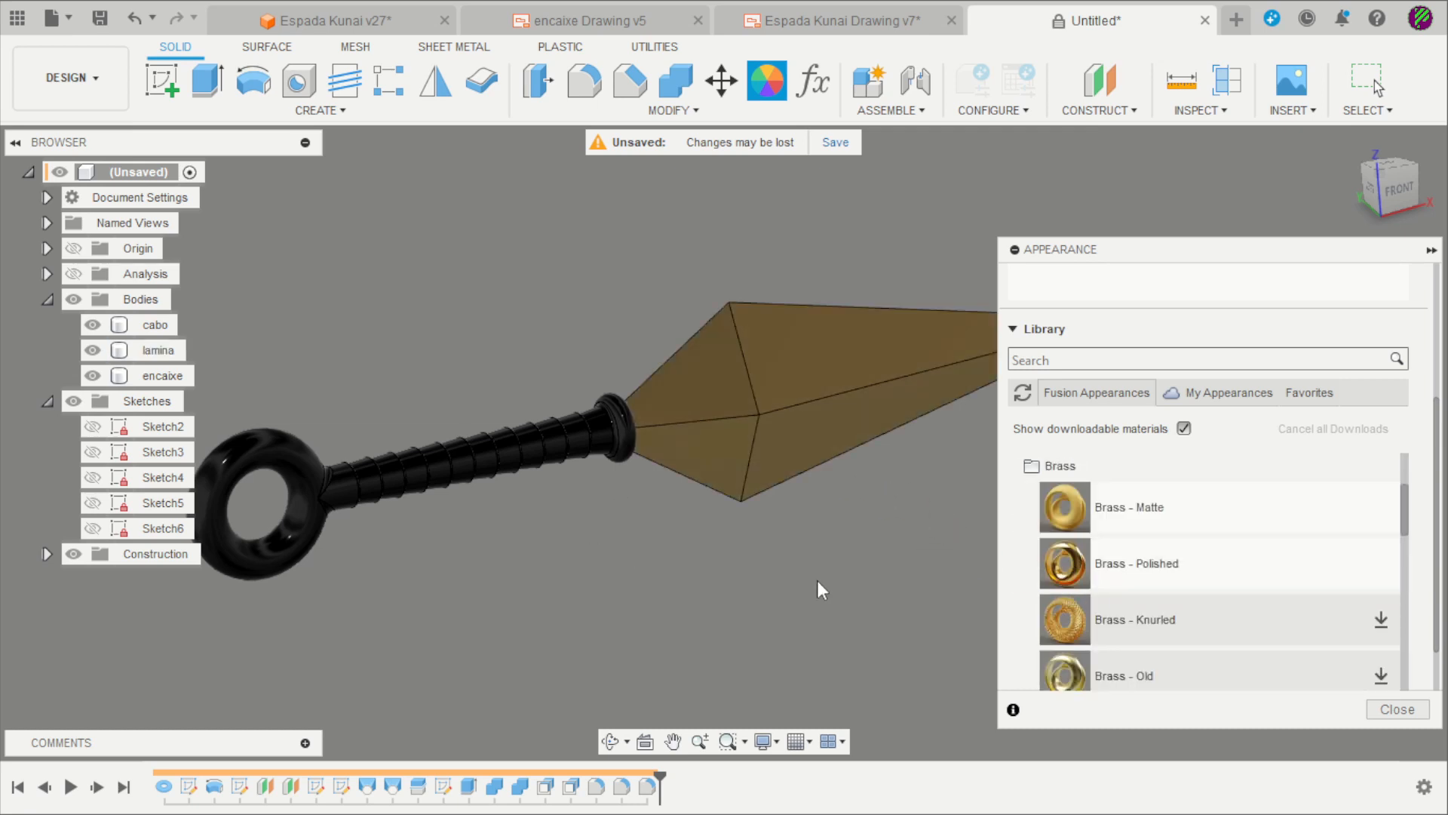
{"action": "middle_click_drag", "start_coordinate": [817, 581], "coordinate": [974, 577], "text": "shift"}
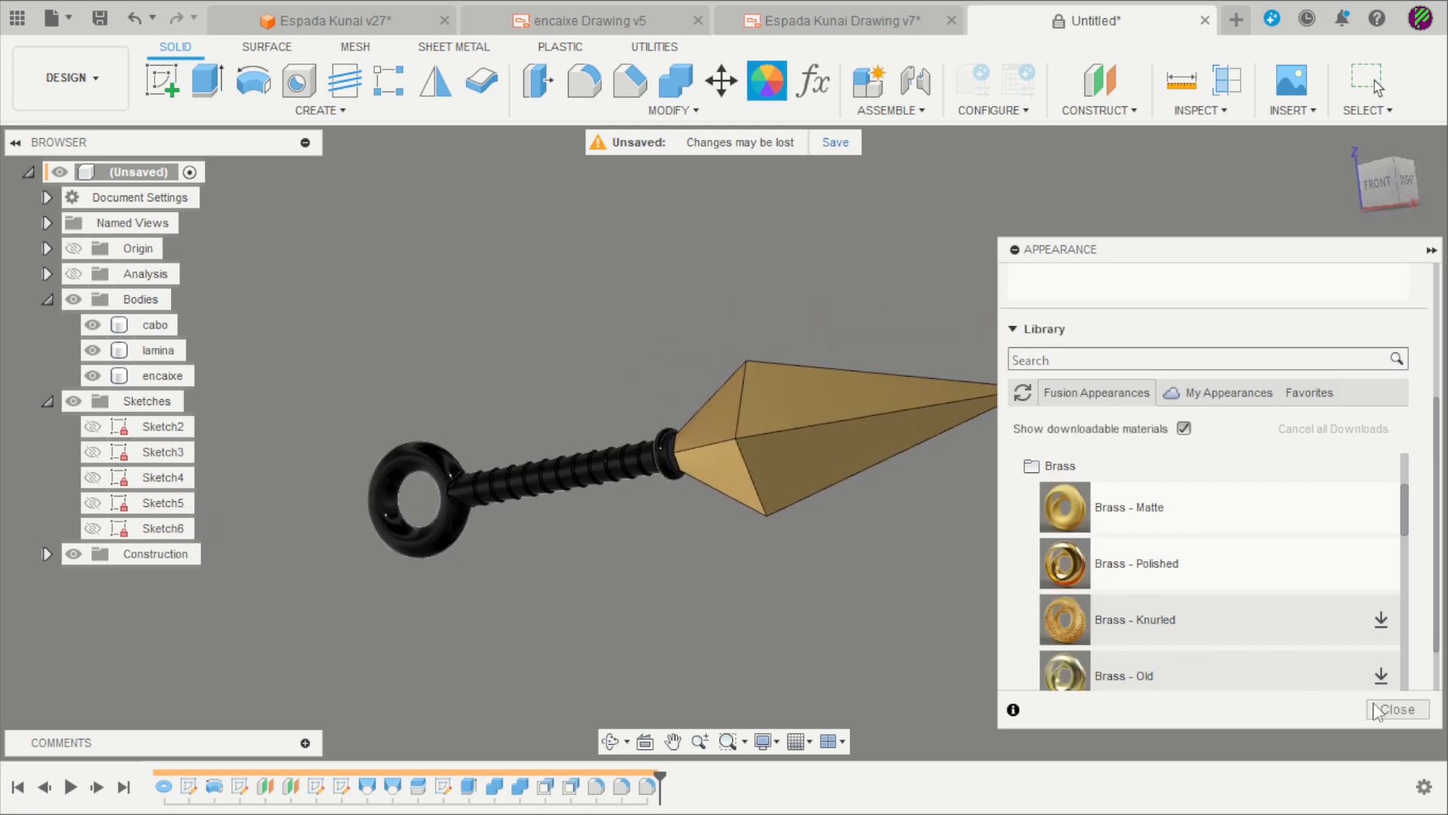
- Set appearances to apply to individual faces and browse the library's Wood category to the cherry finishes
{"action": "scroll", "coordinate": [1045, 472], "scroll_direction": "down", "scroll_amount": 6}
{"action": "scroll", "coordinate": [1038, 464], "scroll_direction": "up", "scroll_amount": 6}
{"action": "scroll", "coordinate": [1036, 453], "scroll_direction": "up", "scroll_amount": 5}
{"action": "left_click", "coordinate": [1175, 343]}
{"action": "scroll", "coordinate": [1051, 543], "scroll_direction": "down", "scroll_amount": 15}
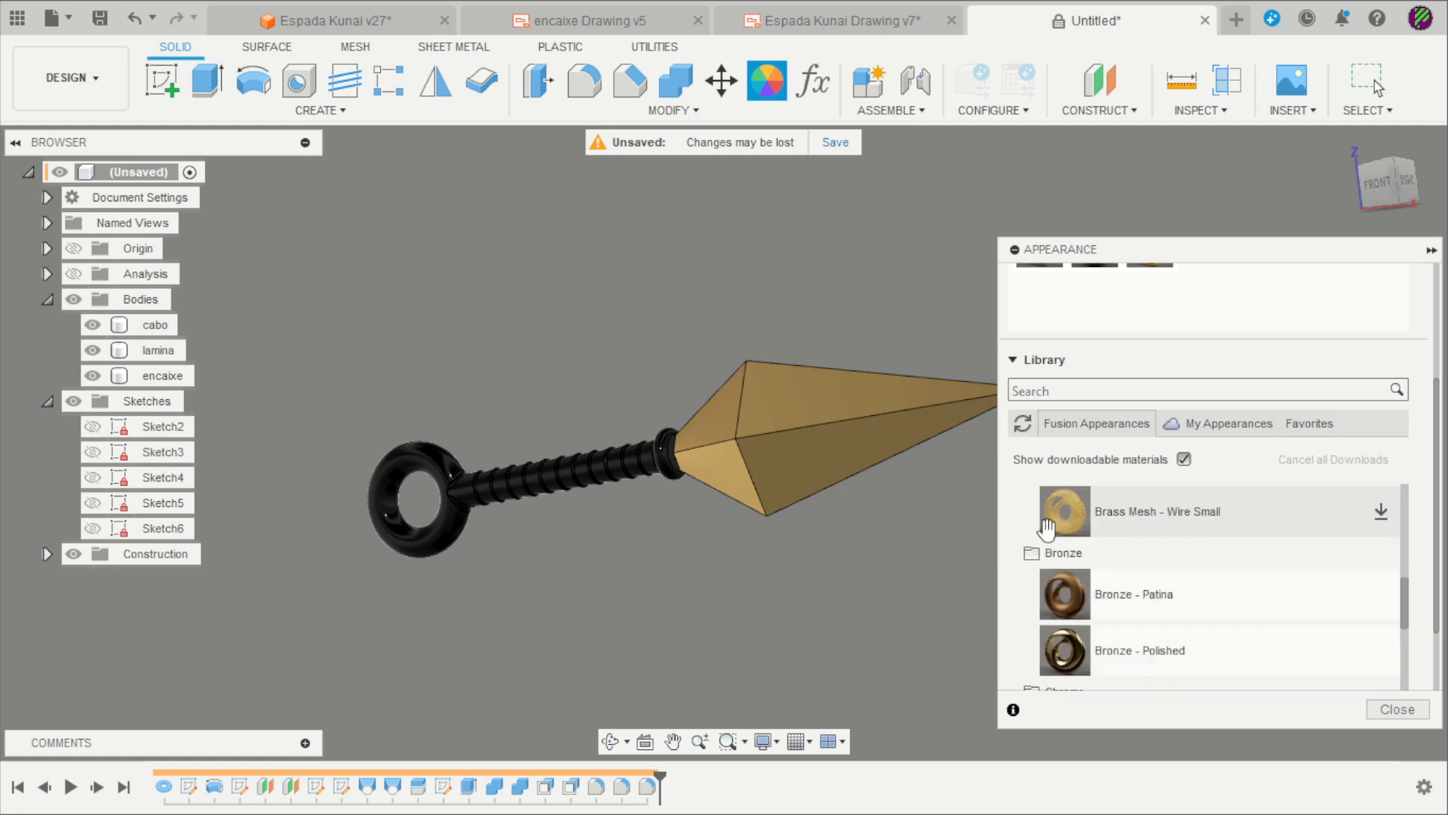
{"action": "scroll", "coordinate": [1051, 558], "scroll_direction": "down", "scroll_amount": 6}
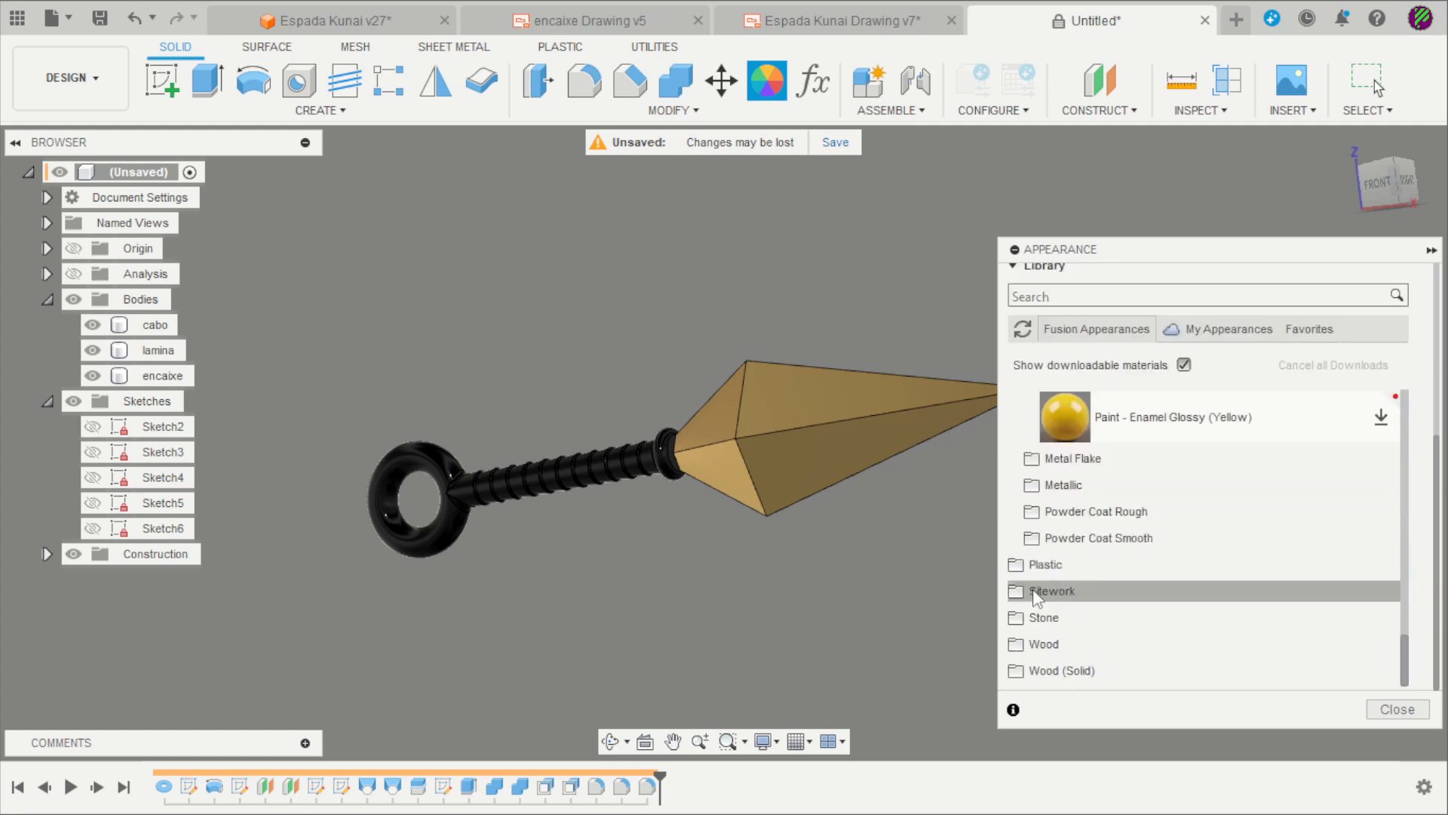
{"action": "scroll", "coordinate": [1037, 652], "scroll_direction": "down", "scroll_amount": 4}
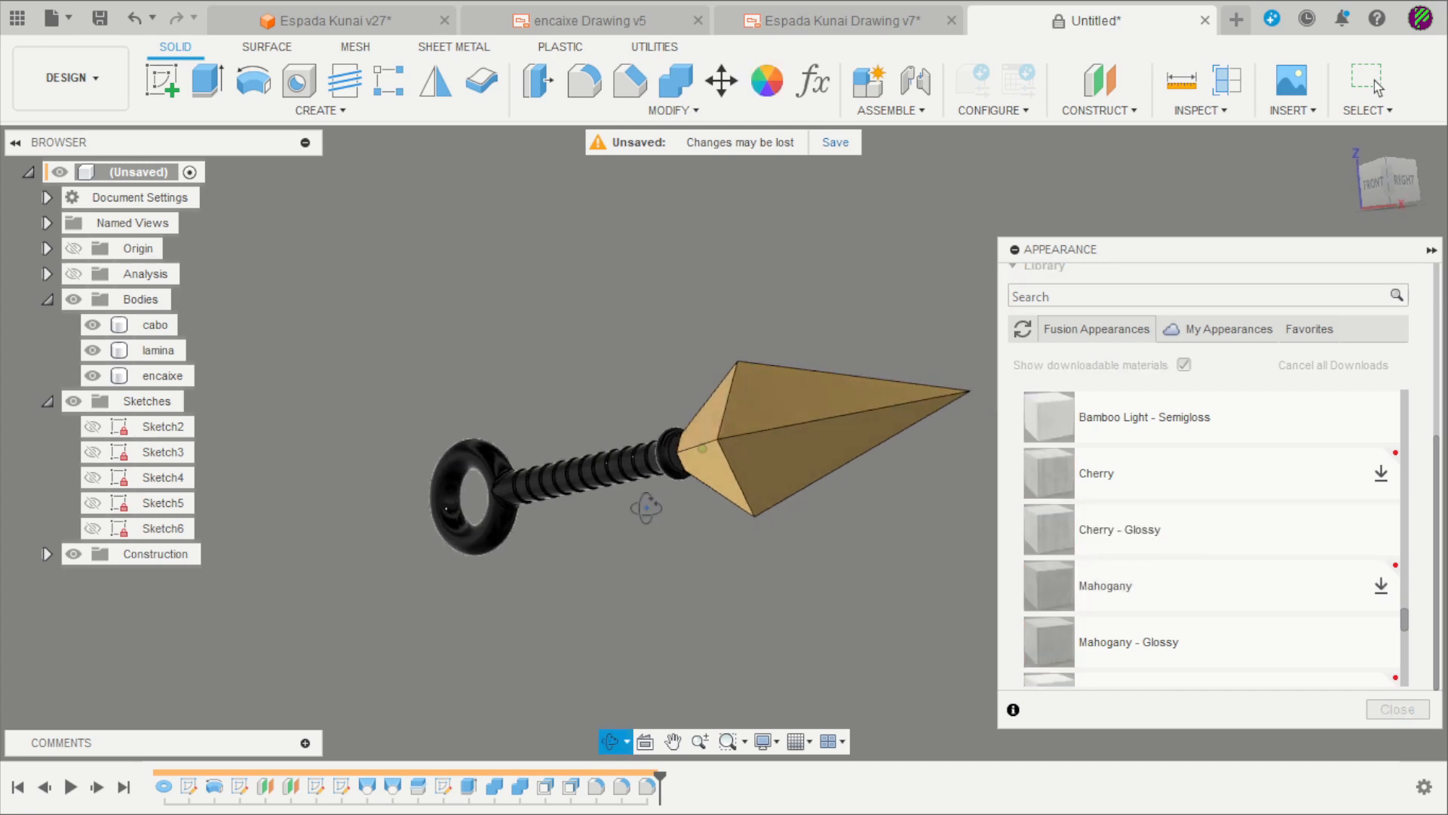
- Apply the Cherry - Glossy wood appearance to the ribbed grip faces of the handle, leaving the ring and its neck black
{"action": "scroll", "coordinate": [482, 494], "scroll_direction": "up", "scroll_amount": 8}
{"action": "middle_click_drag", "start_coordinate": [618, 441], "coordinate": [618, 329], "text": "shift"}
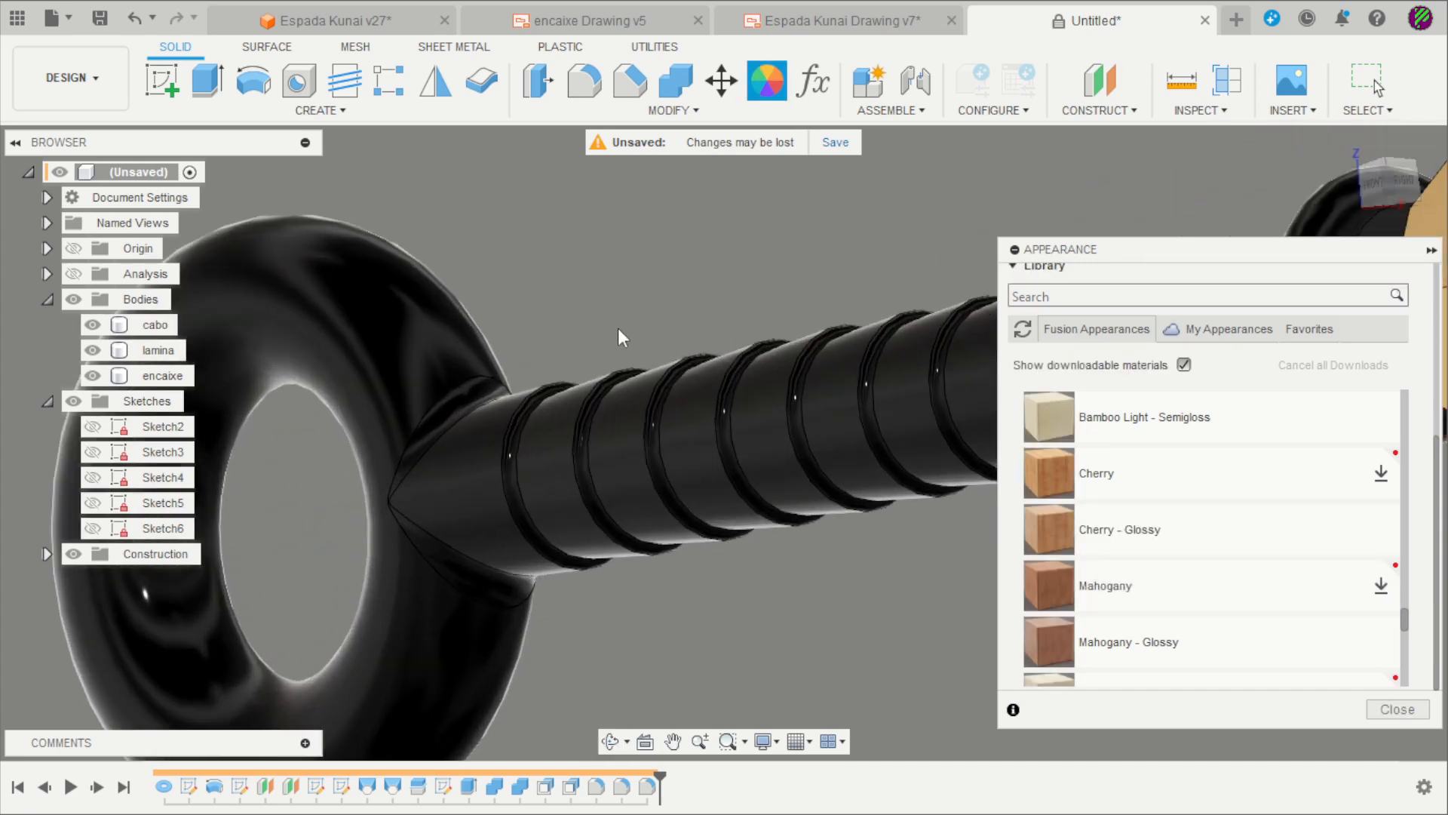
{"action": "scroll", "coordinate": [619, 329], "scroll_direction": "up", "scroll_amount": 3}
{"action": "left_click_drag", "start_coordinate": [1050, 530], "coordinate": [718, 614]}
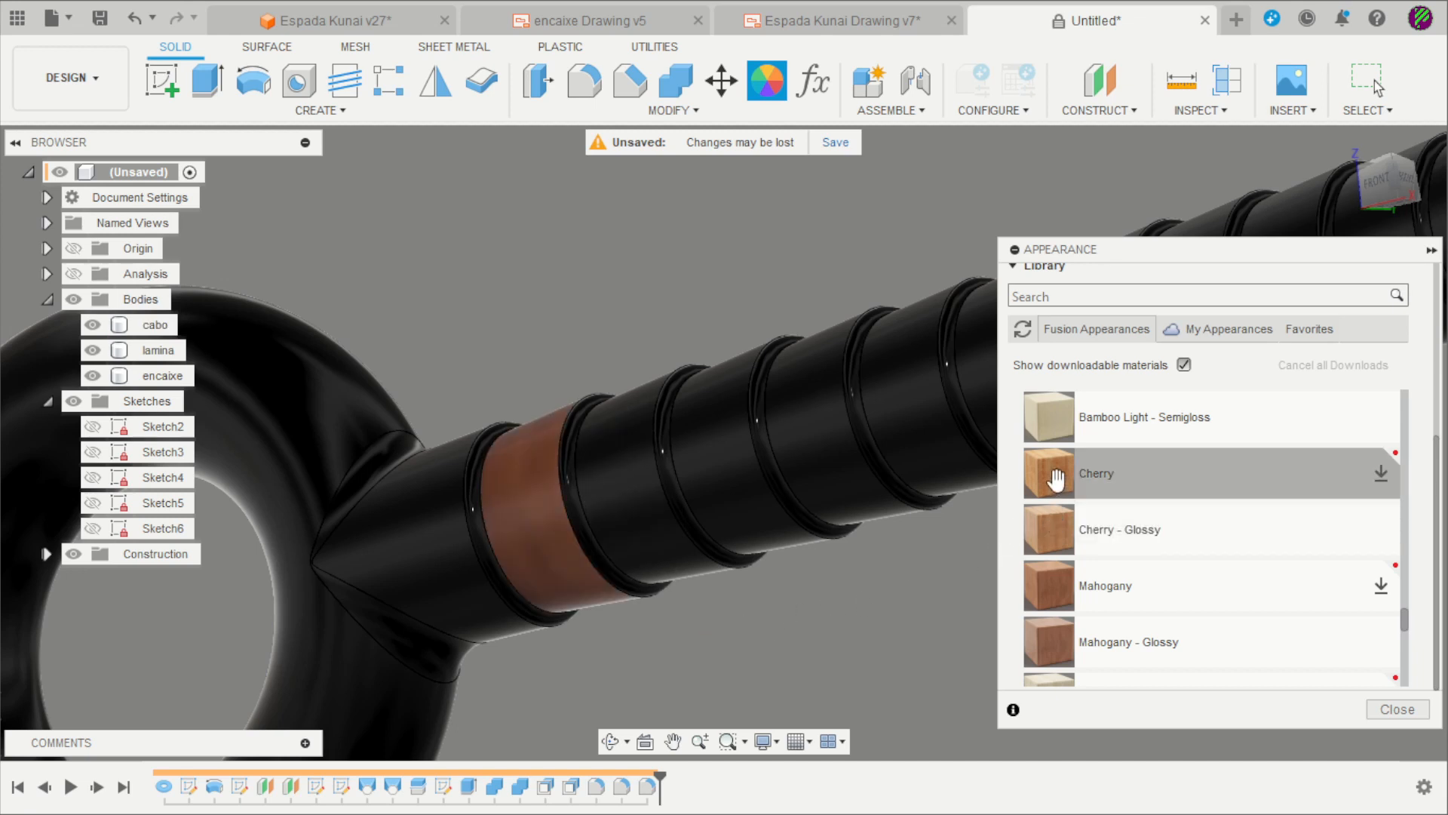
{"action": "left_click_drag", "start_coordinate": [1049, 474], "coordinate": [560, 489]}
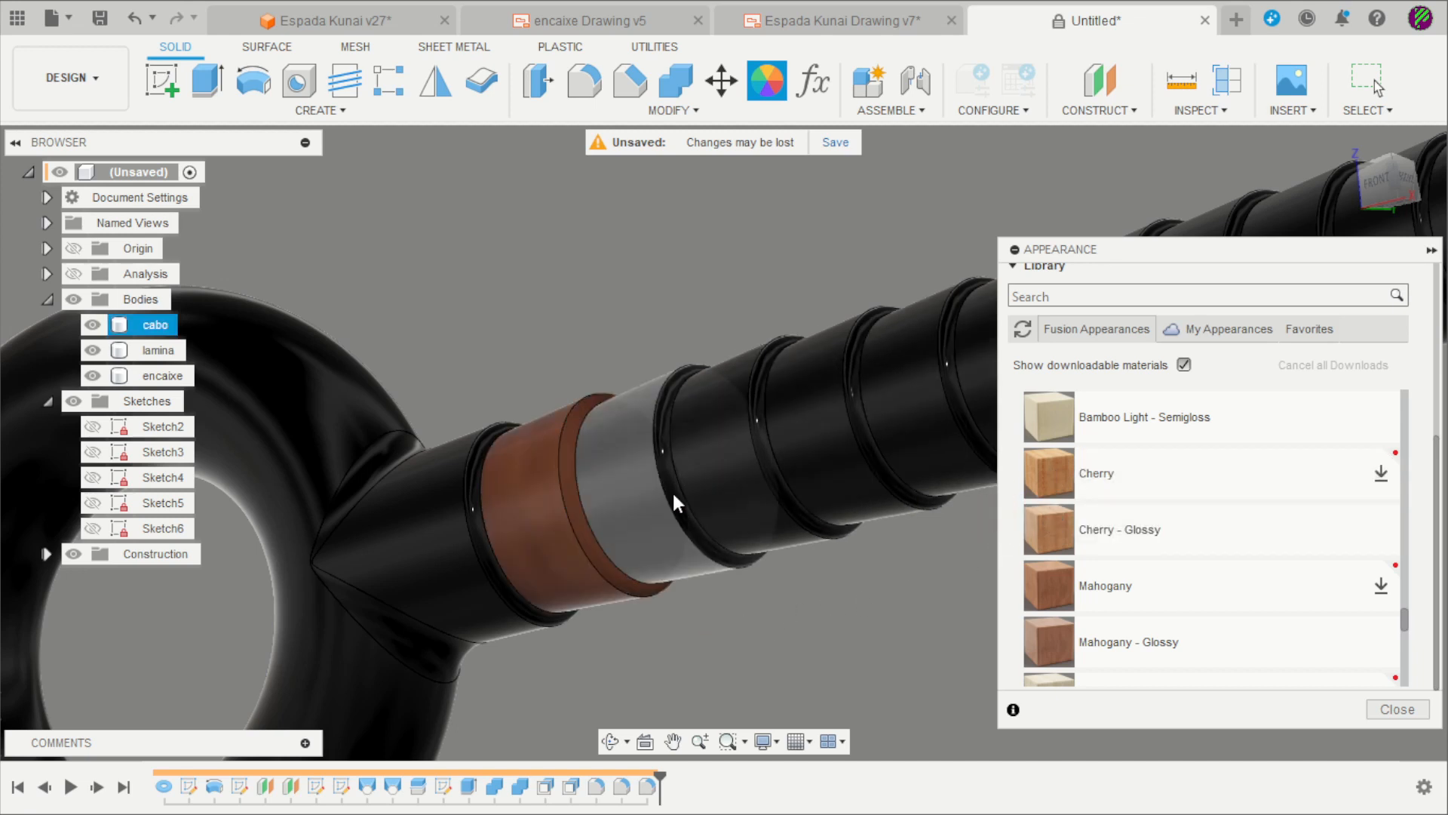
{"action": "left_click_drag", "start_coordinate": [1045, 486], "coordinate": [665, 485]}
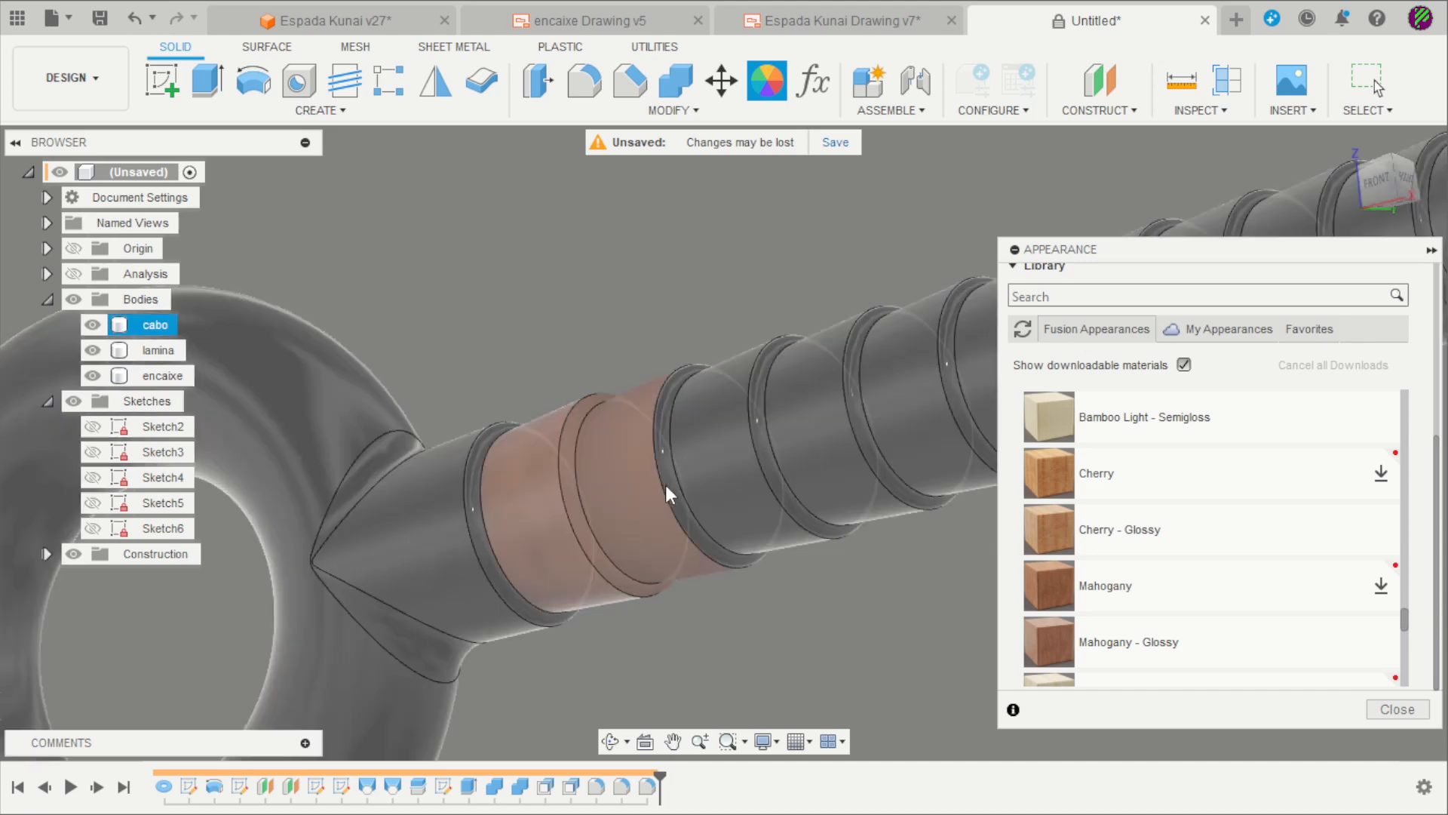
{"action": "left_click_drag", "start_coordinate": [1050, 474], "coordinate": [733, 485]}
{"action": "left_click_drag", "start_coordinate": [1050, 529], "coordinate": [830, 422]}
{"action": "left_click_drag", "start_coordinate": [1057, 528], "coordinate": [943, 471]}
{"action": "scroll", "coordinate": [777, 288], "scroll_direction": "down", "scroll_amount": 6}
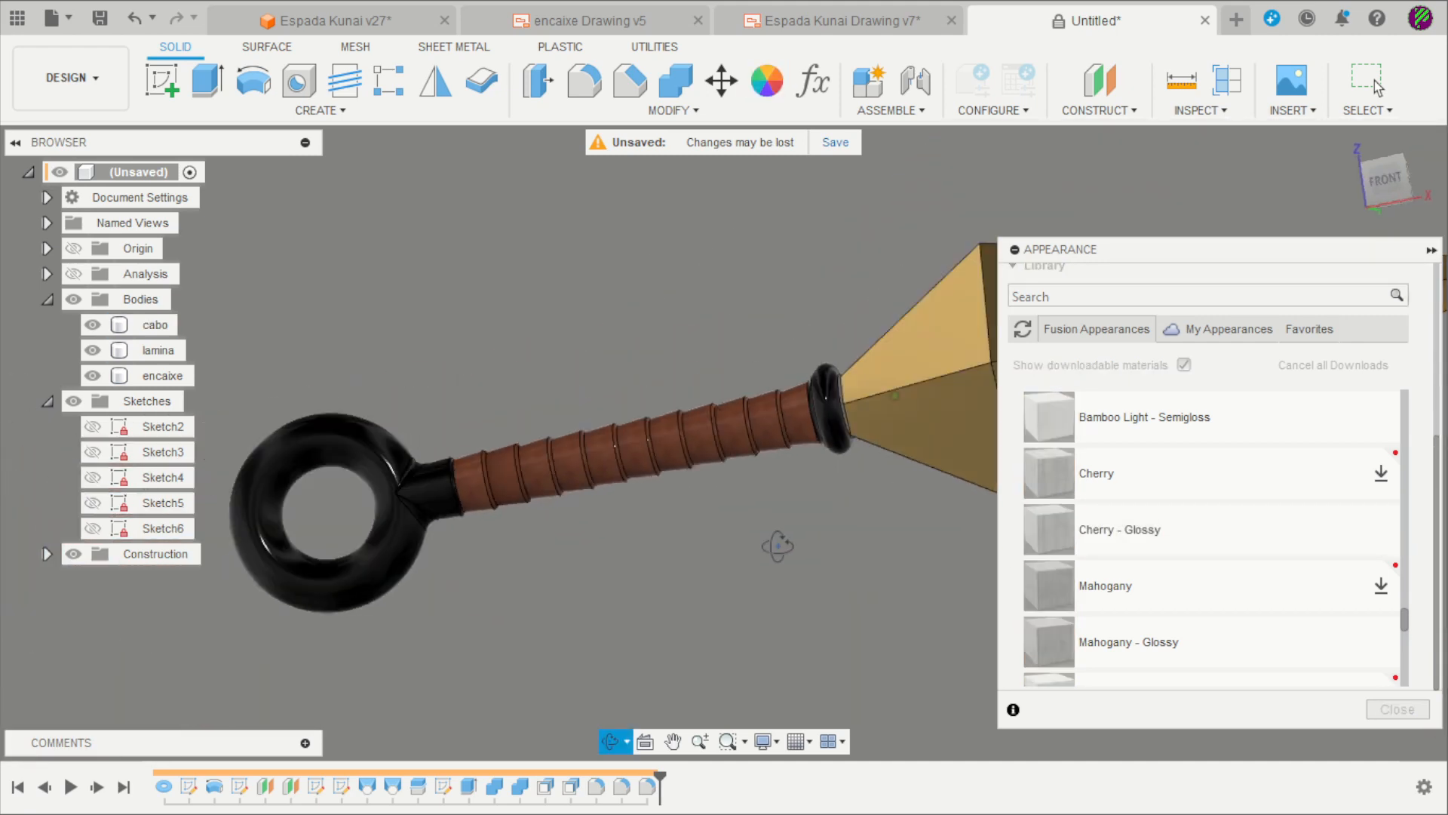
- Reduce the texture scale of the Cherry - Glossy appearance so the wood grain suits the grip, and finish the appearance editing
{"action": "key", "text": "Escape"}
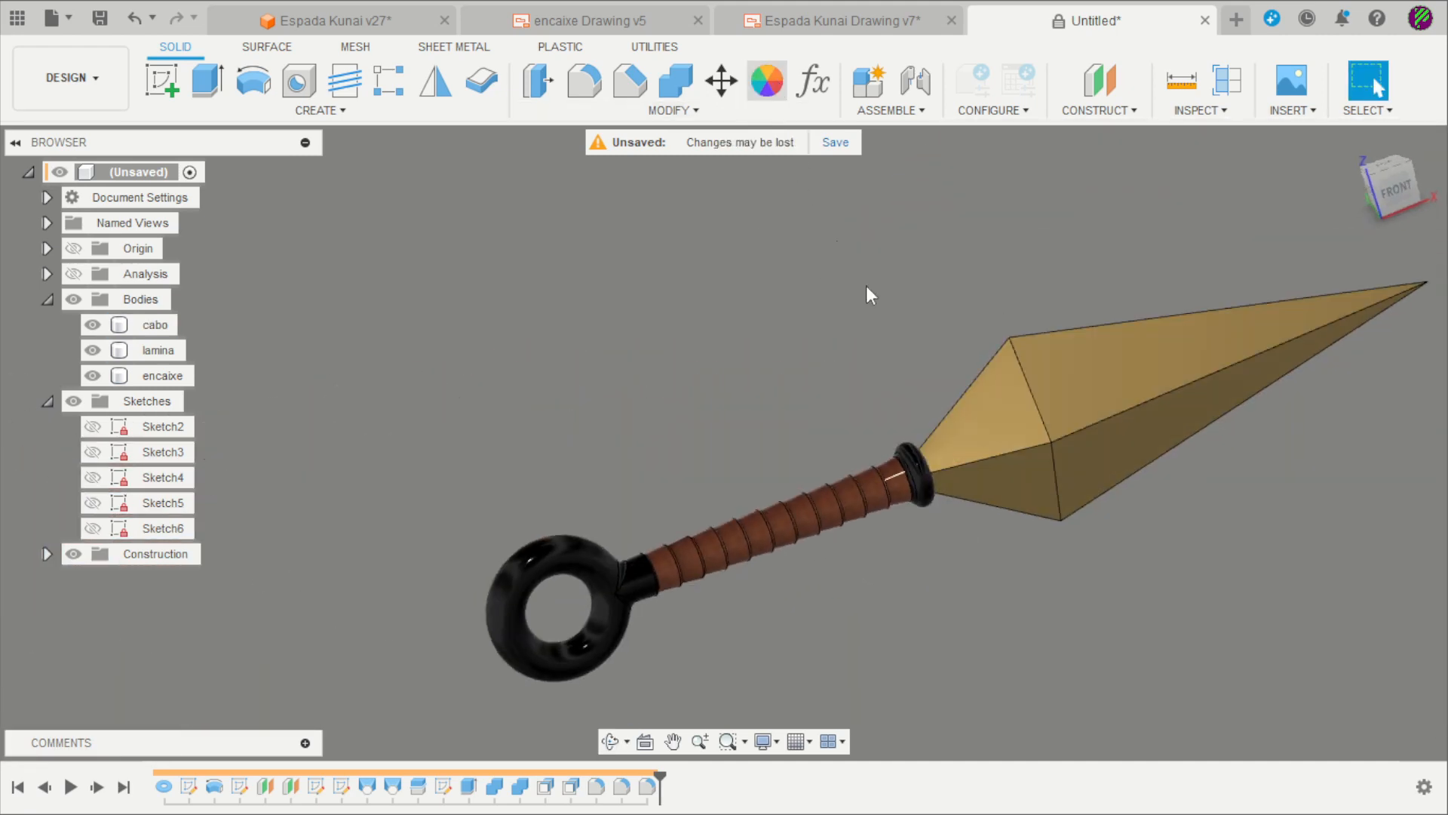
{"action": "key", "text": "a"}
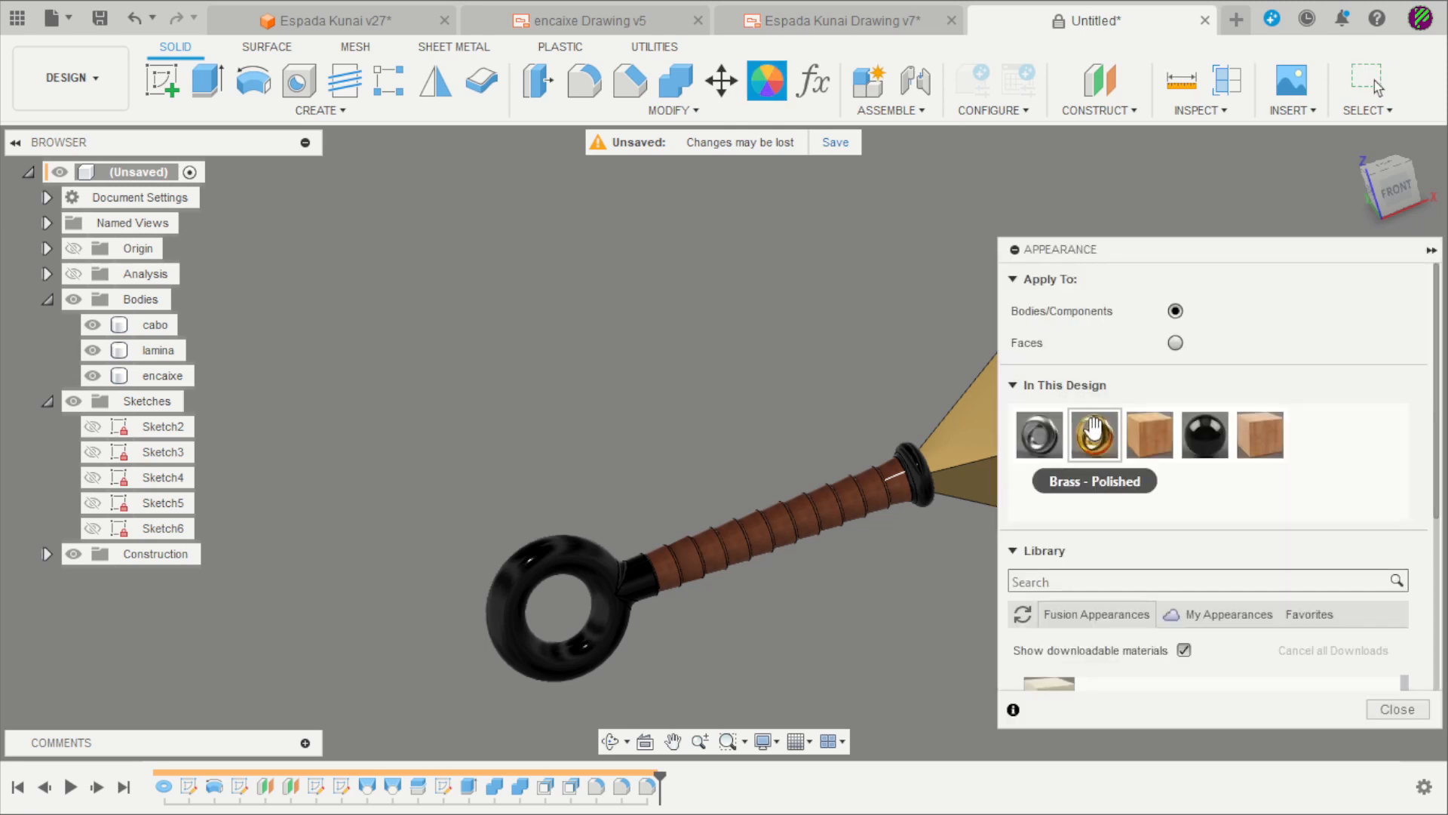
{"action": "double_click", "coordinate": [1171, 442]}
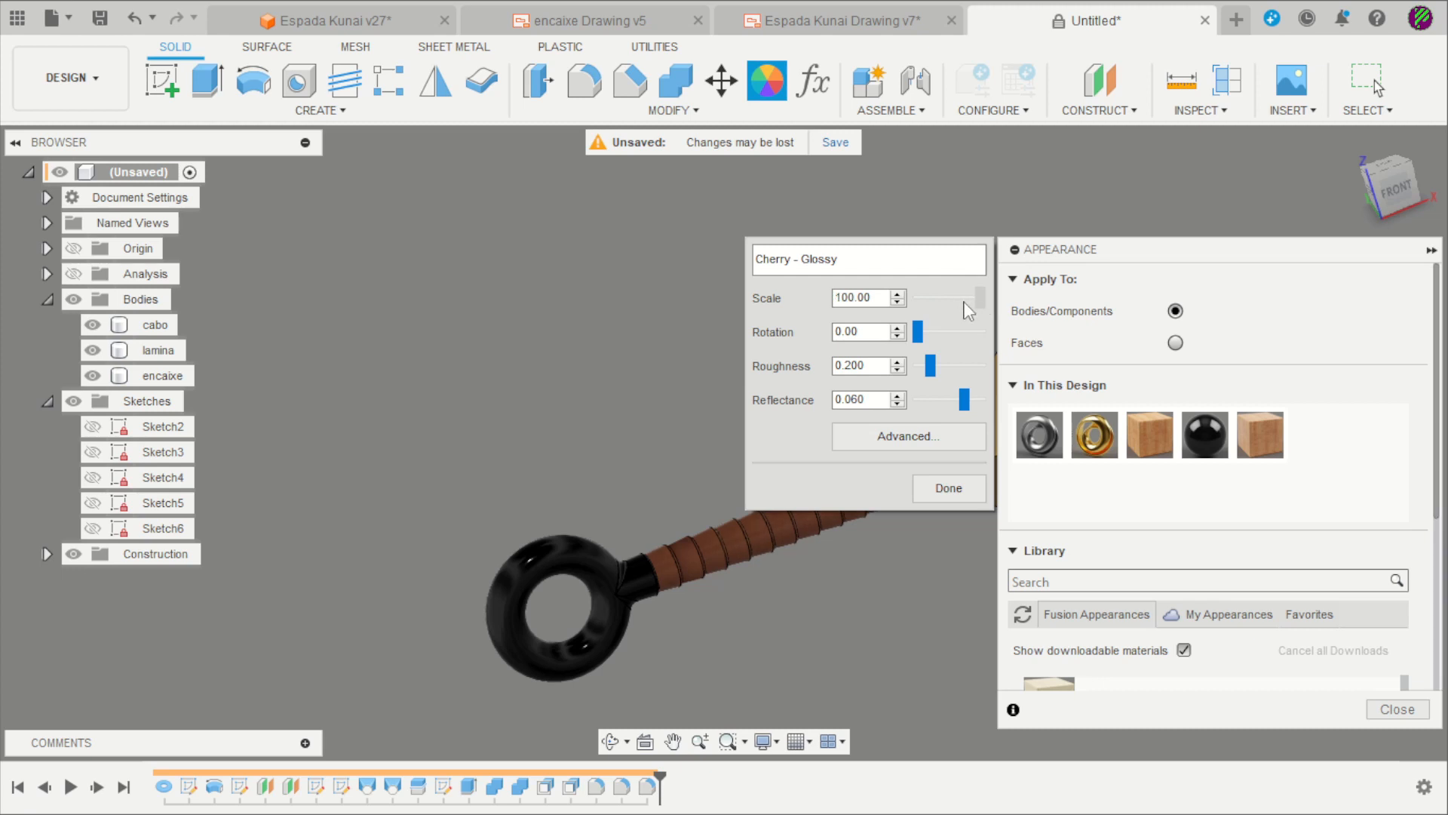
{"action": "left_click_drag", "start_coordinate": [938, 300], "coordinate": [919, 300]}
{"action": "left_click", "coordinate": [947, 489]}
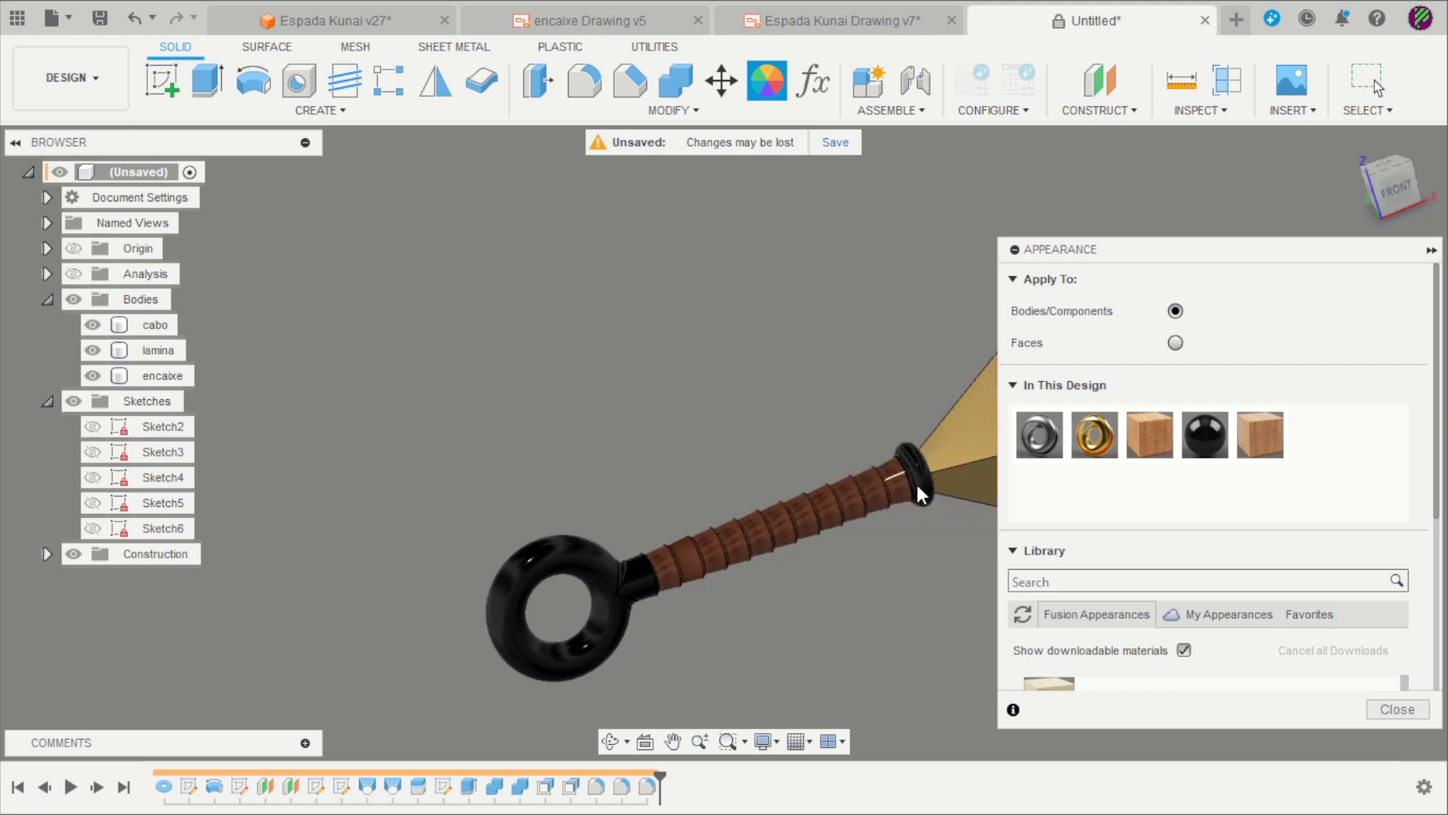
{"action": "scroll", "coordinate": [823, 515], "scroll_direction": "up", "scroll_amount": 6}
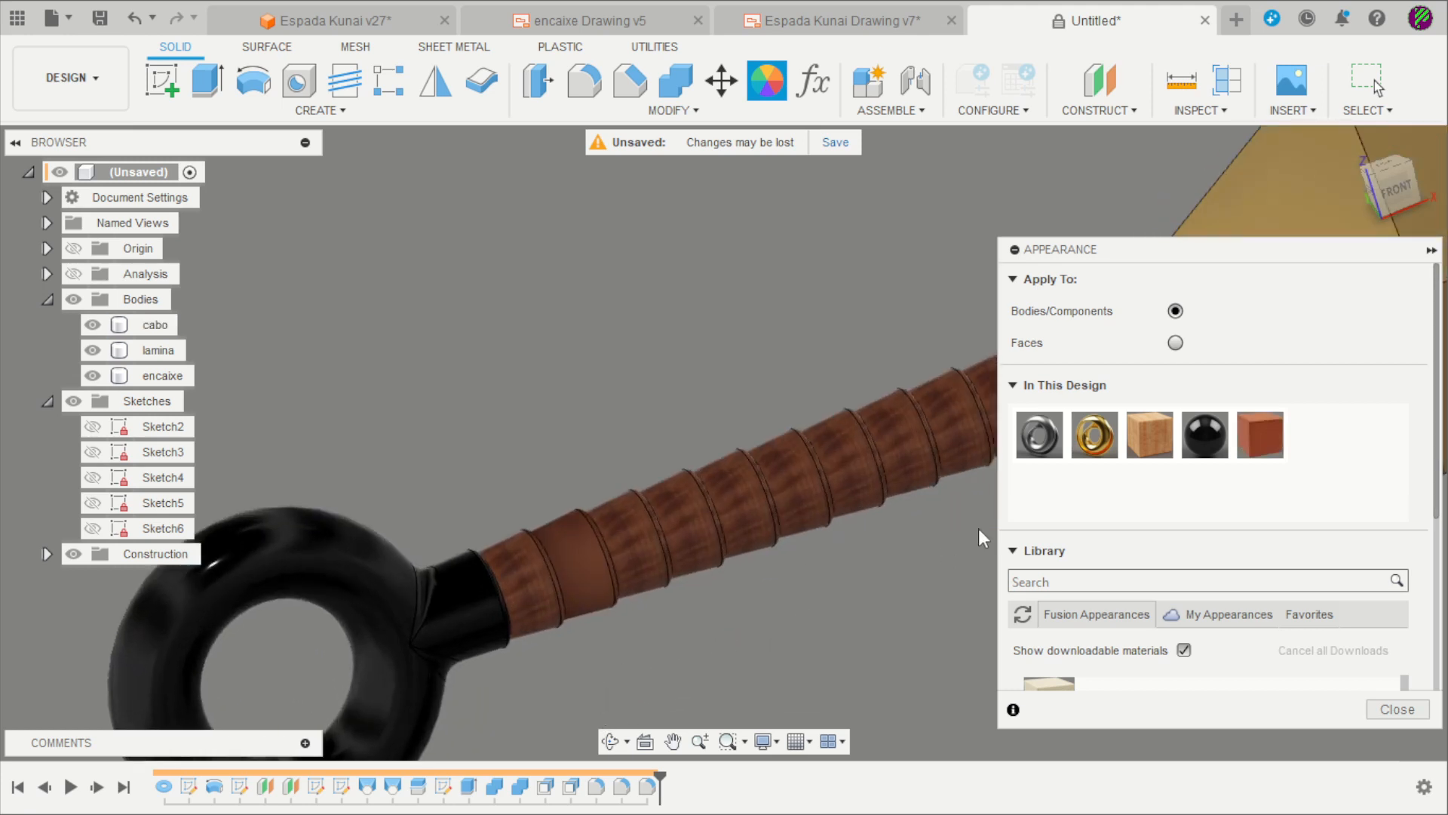
{"action": "middle_click_drag", "start_coordinate": [979, 521], "coordinate": [926, 596], "text": "shift"}
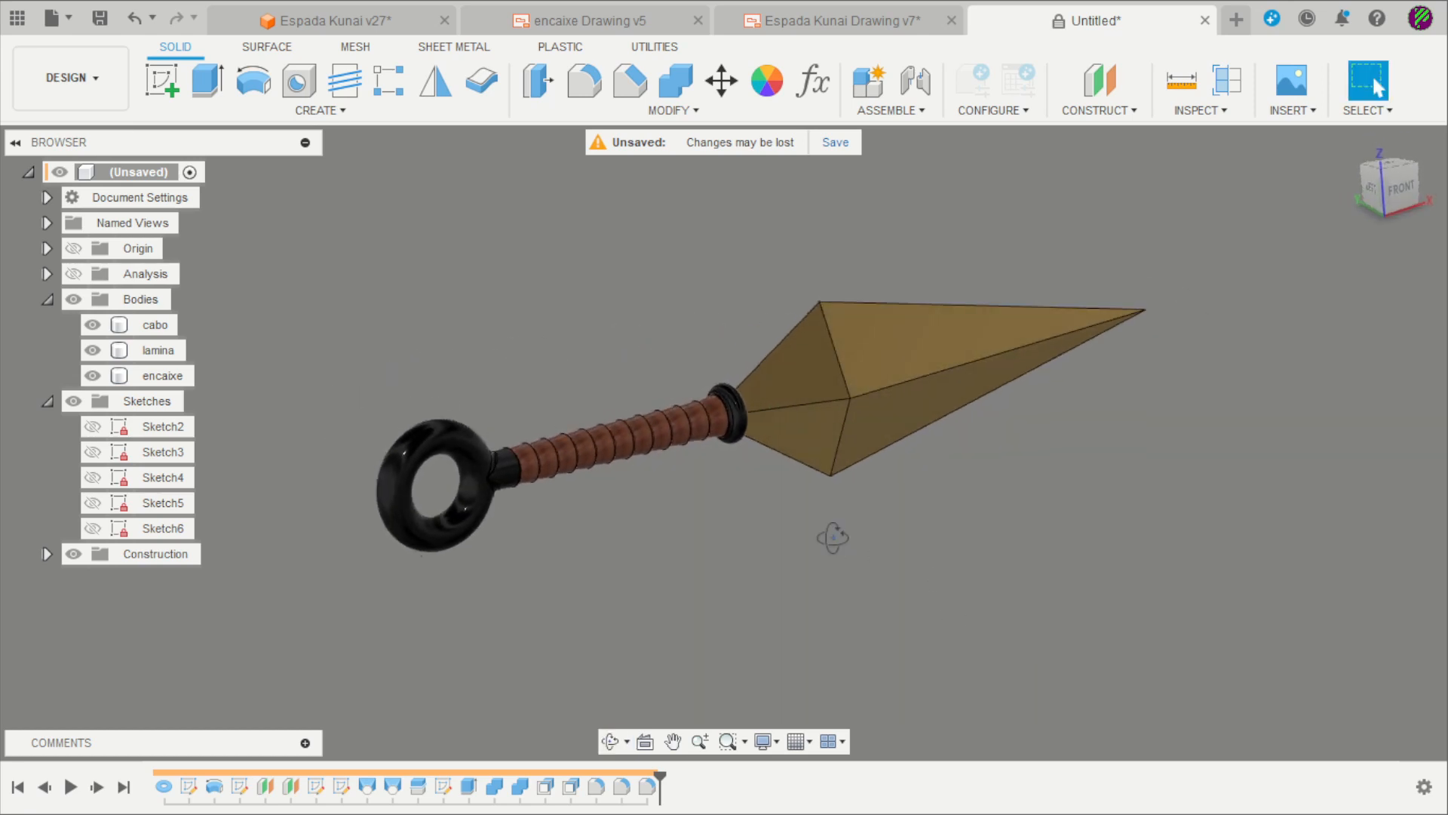
- Examine the kunai's blade, connector and wooden grip appearances from several angles
{"action": "middle_click_drag", "start_coordinate": [833, 538], "coordinate": [853, 572], "text": "shift"}
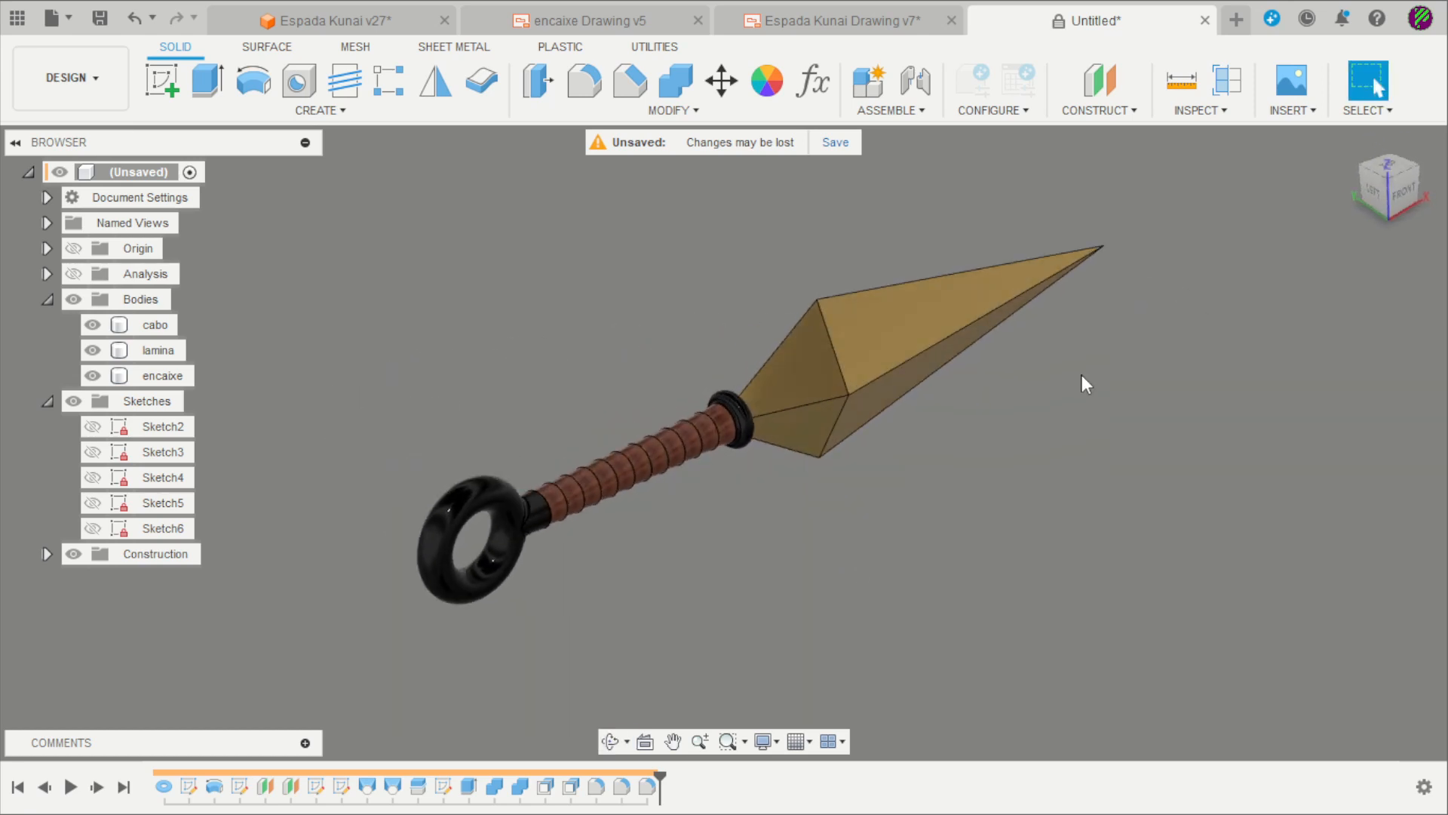
{"action": "middle_click_drag", "start_coordinate": [1044, 446], "coordinate": [938, 491], "text": "shift"}
{"action": "scroll", "coordinate": [791, 426], "scroll_direction": "up", "scroll_amount": 5}
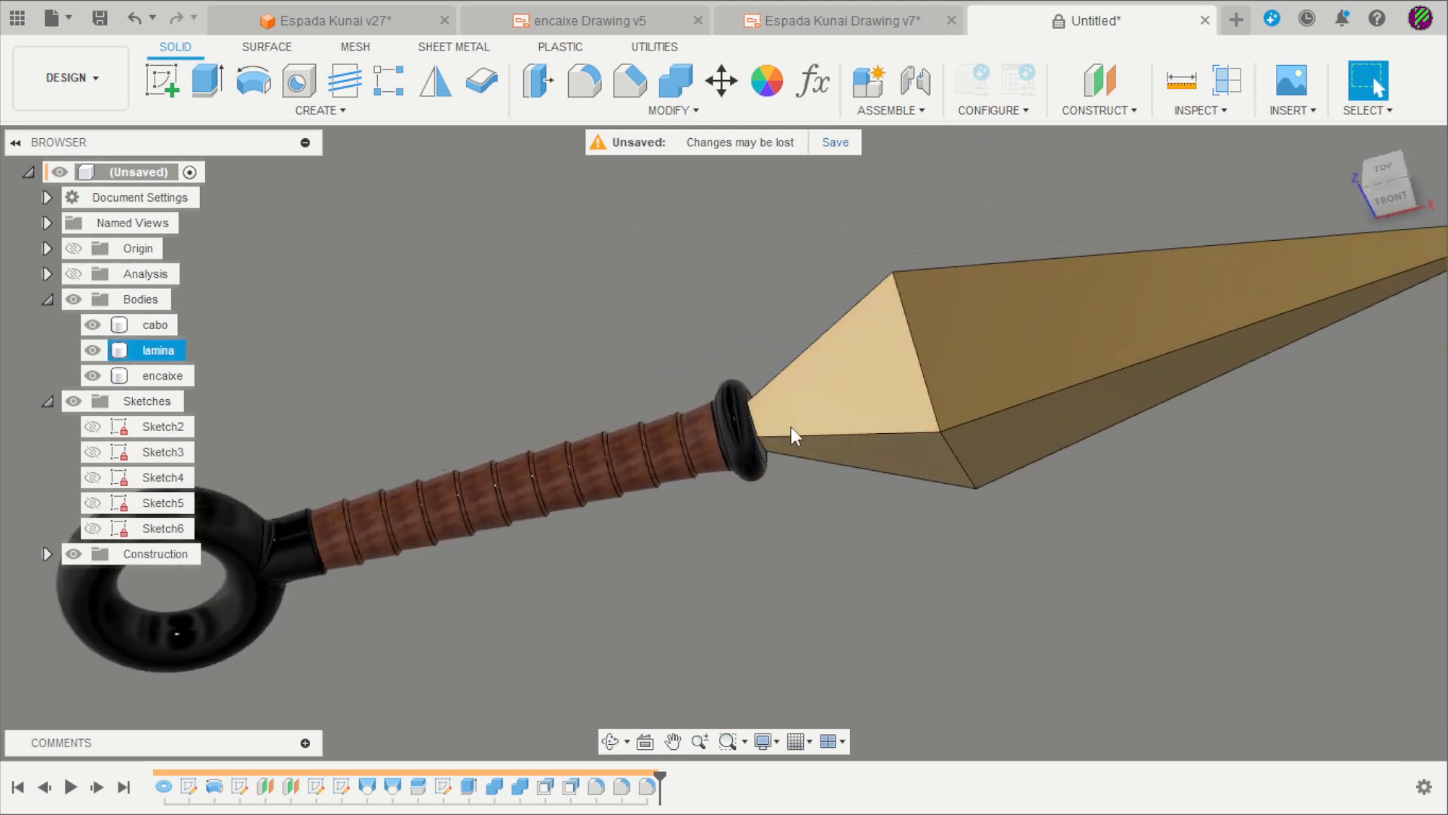
{"action": "middle_click_drag", "start_coordinate": [878, 446], "coordinate": [1063, 412], "text": "shift"}
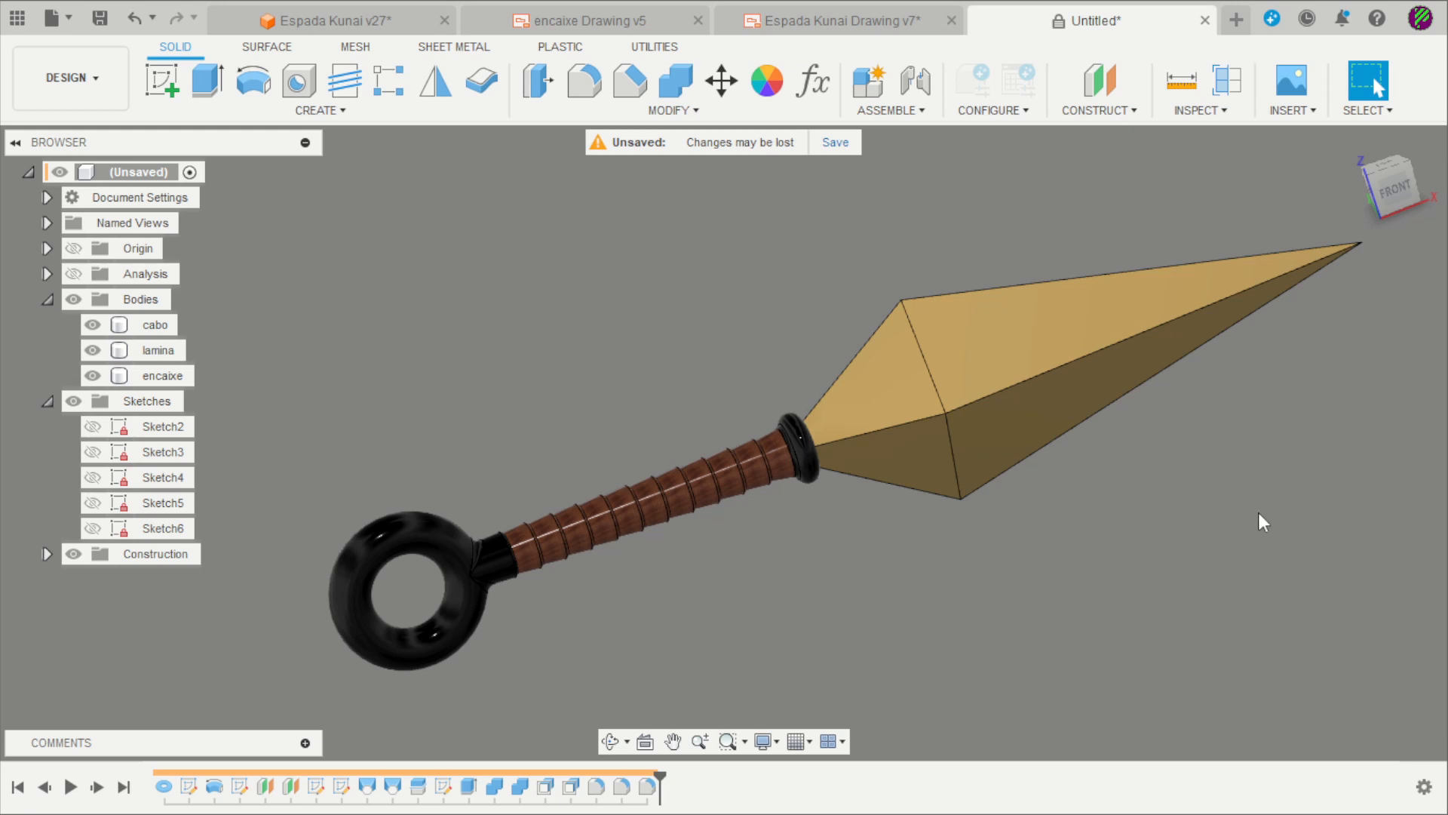
{"action": "middle_click_drag", "start_coordinate": [847, 430], "coordinate": [1307, 463], "text": "shift"}
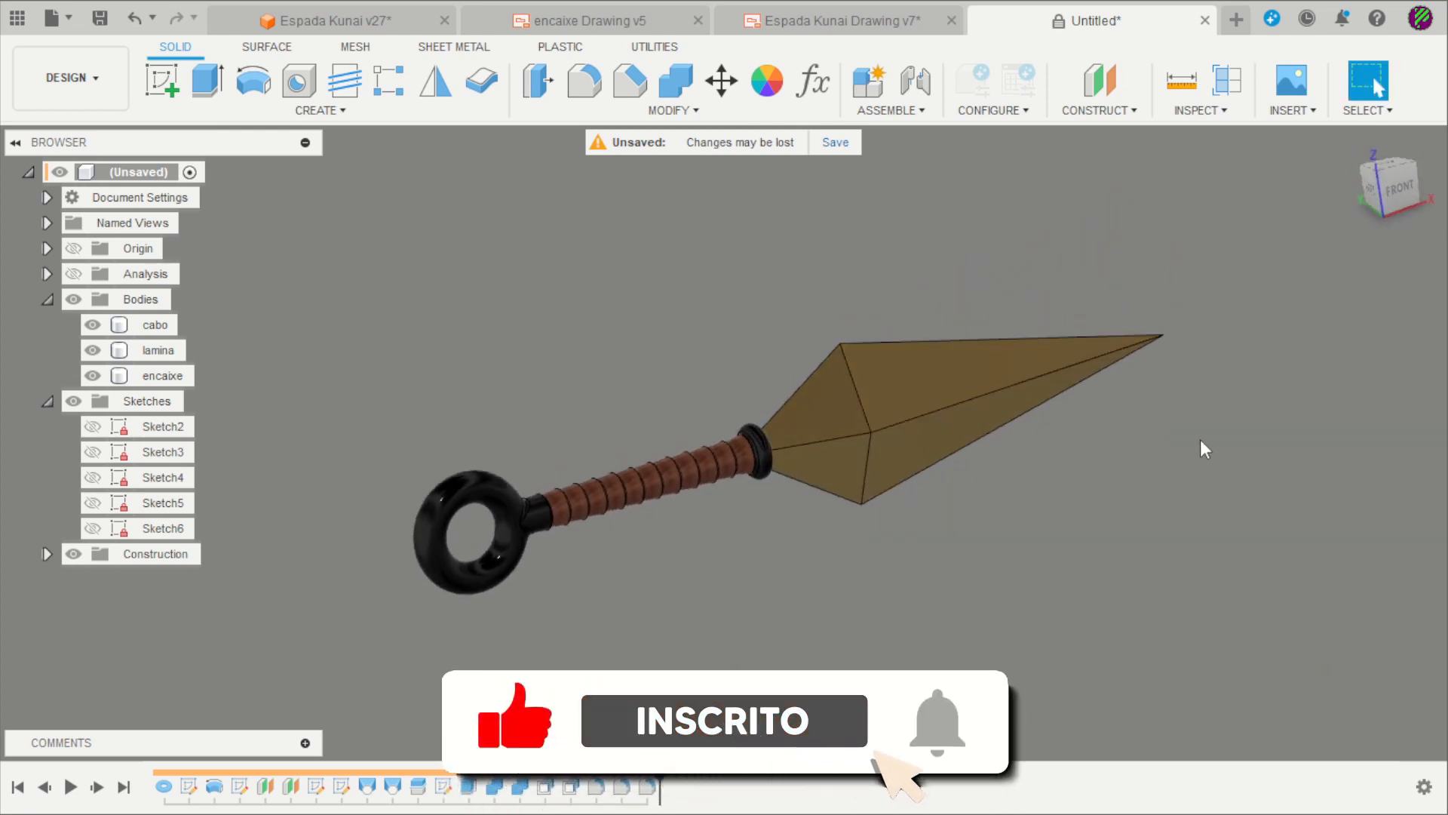
{"action": "middle_click_drag", "start_coordinate": [1201, 439], "coordinate": [1030, 486], "text": "shift"}
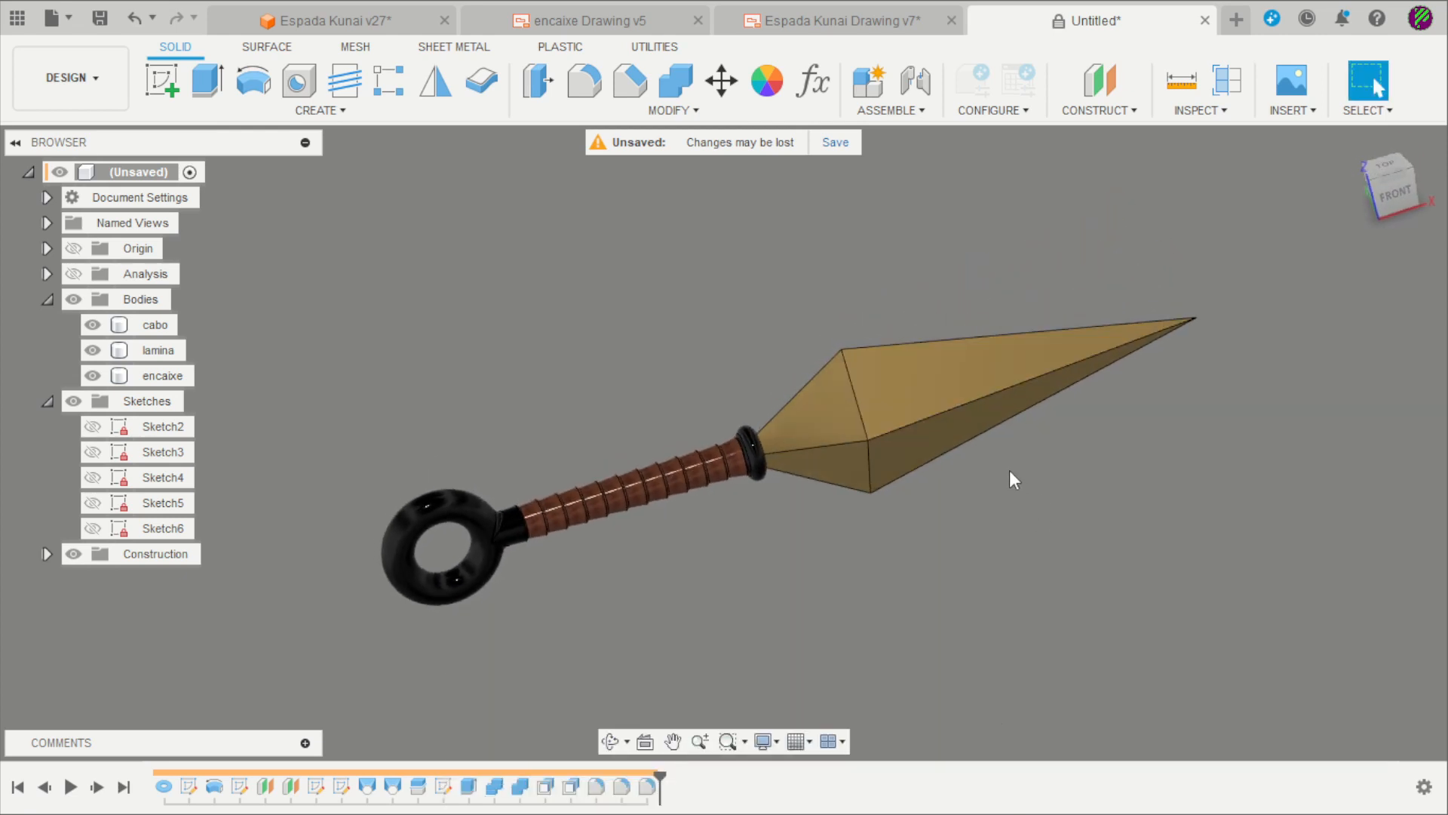